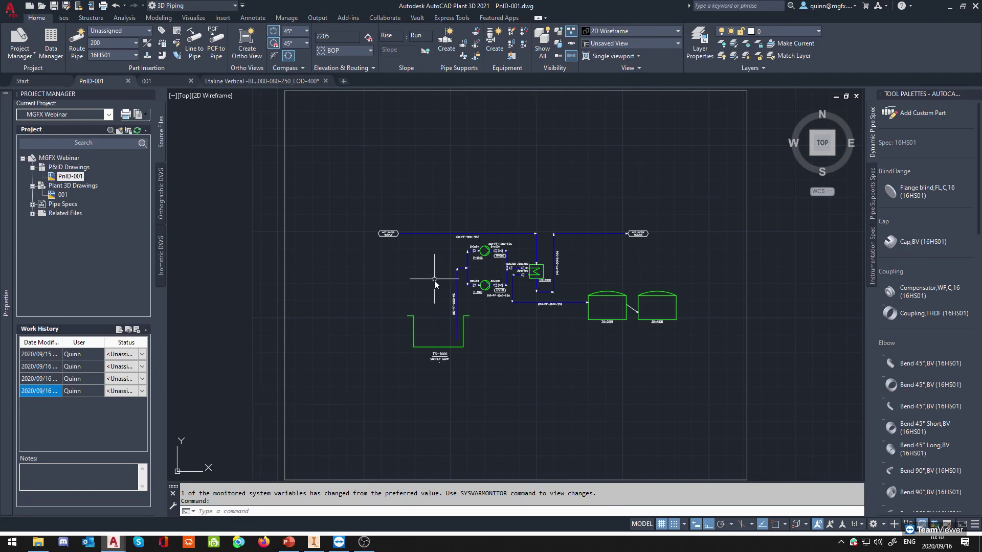
Examine the PnID-001 layout, switch to 3D drawing 001, and view its equipment down to the pump and sump.
{"action": "middle_click_drag", "start_coordinate": [560, 260], "coordinate": [545, 244]}
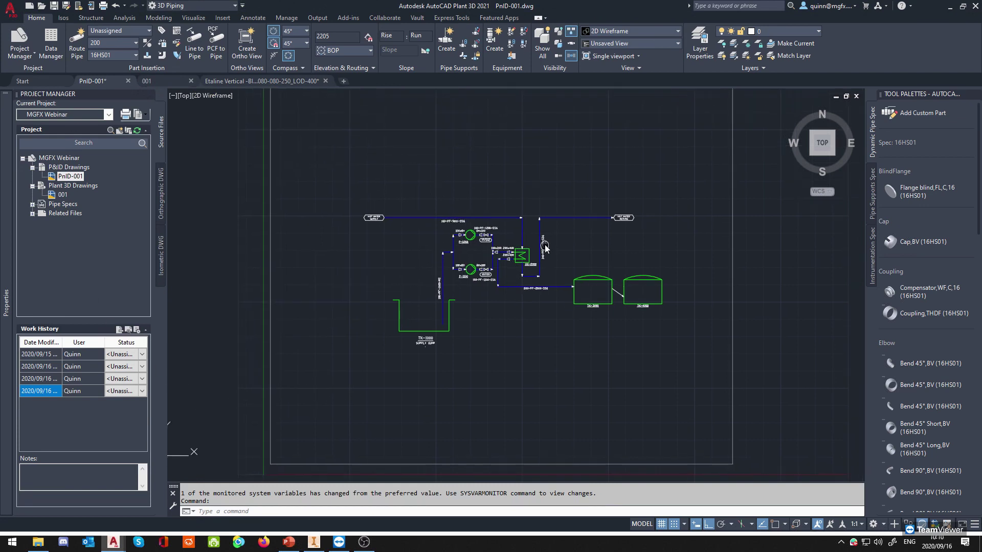
{"action": "middle_click_drag", "start_coordinate": [407, 321], "coordinate": [415, 326]}
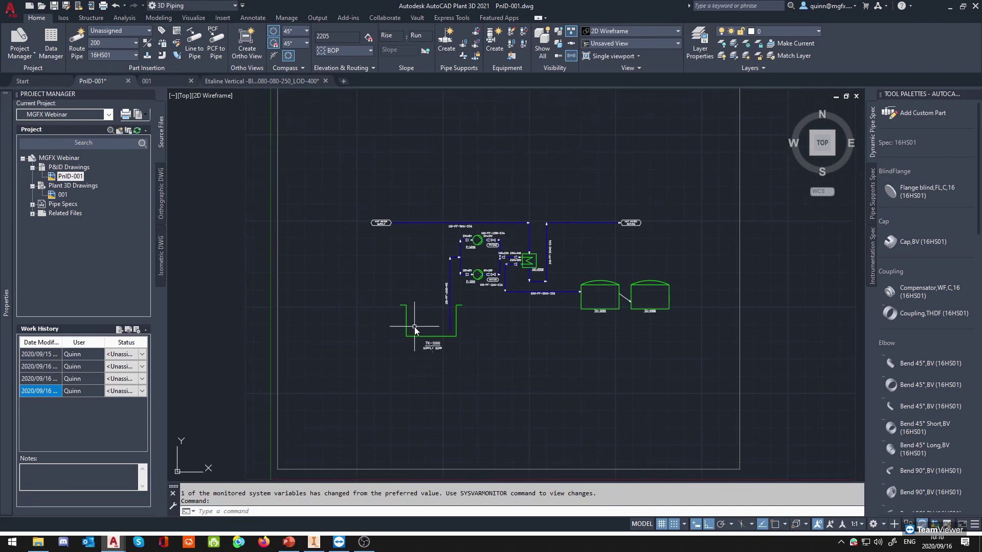
{"action": "left_click", "coordinate": [148, 84]}
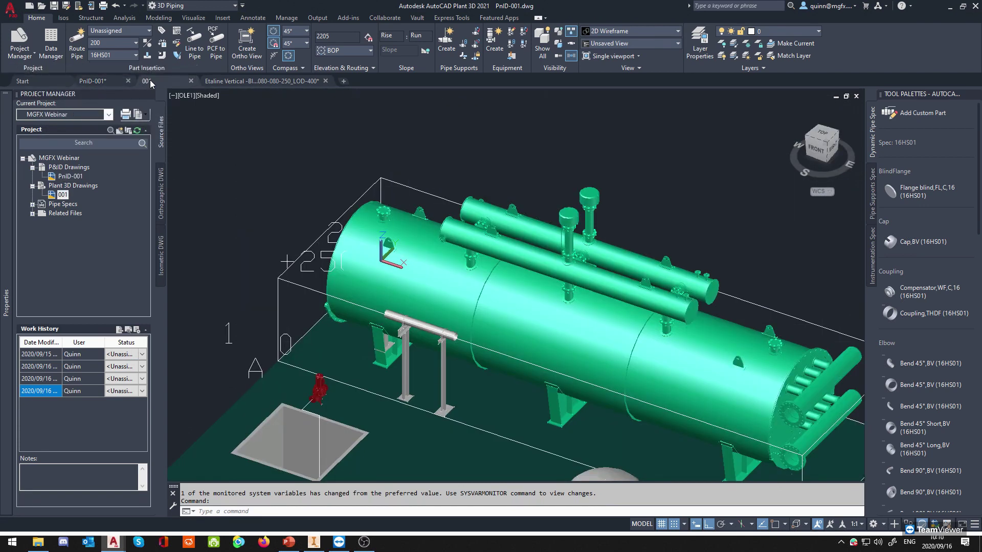
{"action": "scroll", "coordinate": [349, 223], "scroll_direction": "down", "scroll_amount": 3}
{"action": "middle_click_drag", "start_coordinate": [467, 402], "coordinate": [589, 284]}
{"action": "middle_click_drag", "start_coordinate": [521, 341], "coordinate": [428, 290], "text": "shift"}
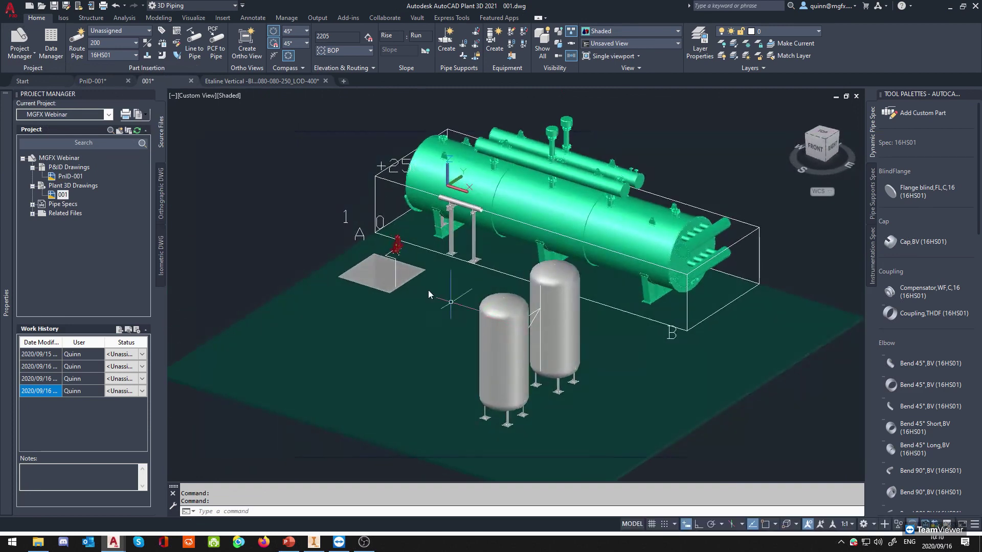
{"action": "scroll", "coordinate": [371, 251], "scroll_direction": "up", "scroll_amount": 3}
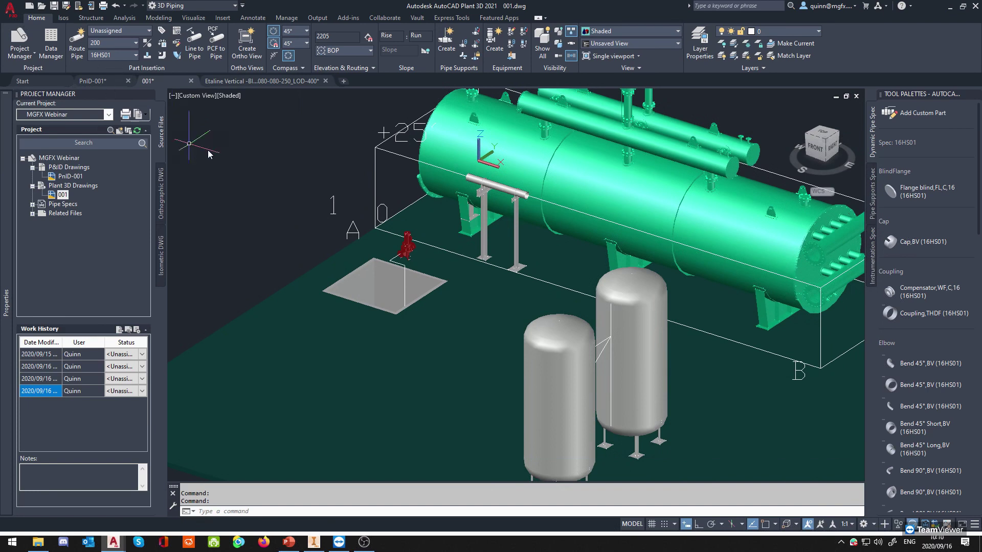
{"action": "scroll", "coordinate": [286, 174], "scroll_direction": "up", "scroll_amount": 2}
{"action": "middle_click_drag", "start_coordinate": [391, 232], "coordinate": [347, 199]}
{"action": "scroll", "coordinate": [317, 199], "scroll_direction": "up", "scroll_amount": 2}
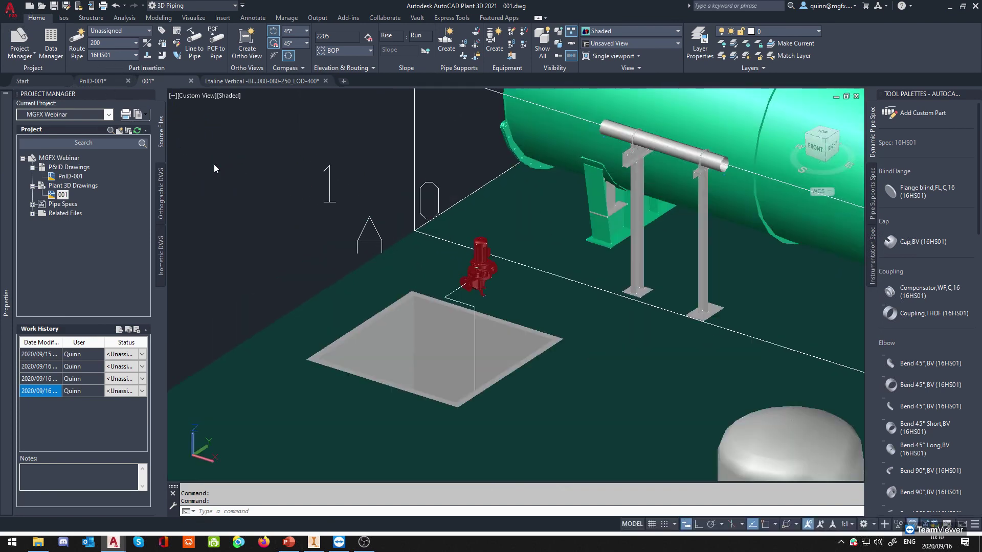
{"action": "middle_click_drag", "start_coordinate": [214, 164], "coordinate": [284, 172]}
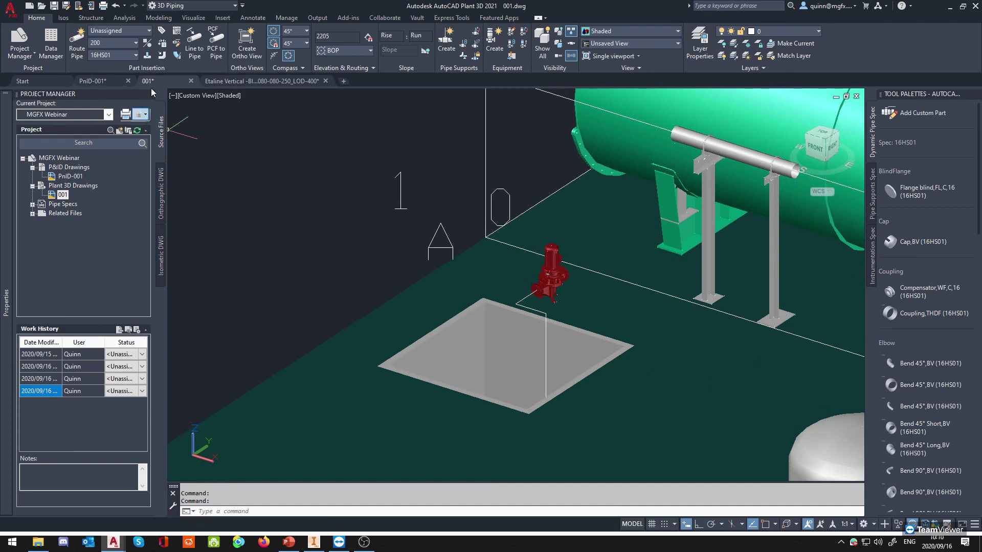
Show all line numbers and route a U-shaped, size 200 pipe run on line 1000 near grid label A.
{"action": "left_click", "coordinate": [148, 31]}
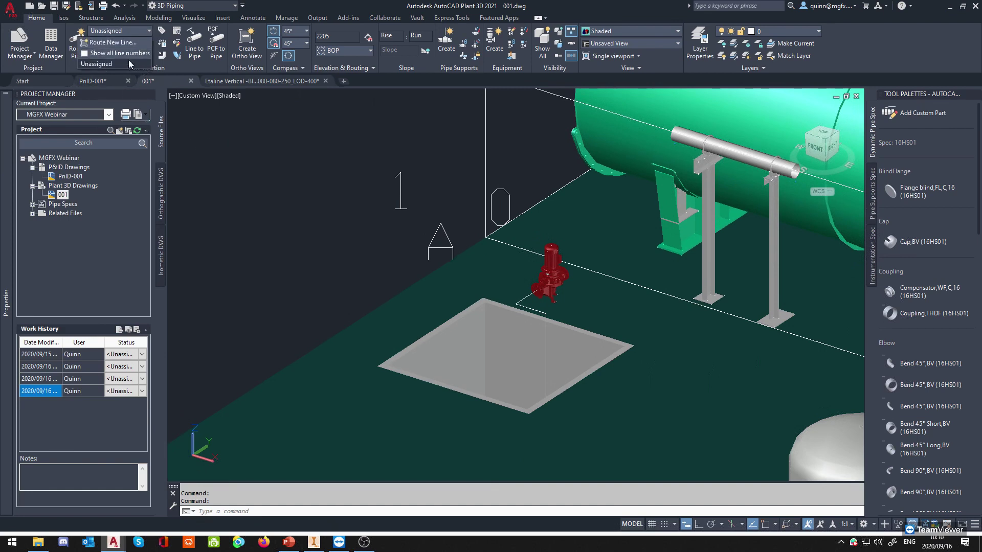
{"action": "left_click", "coordinate": [87, 53]}
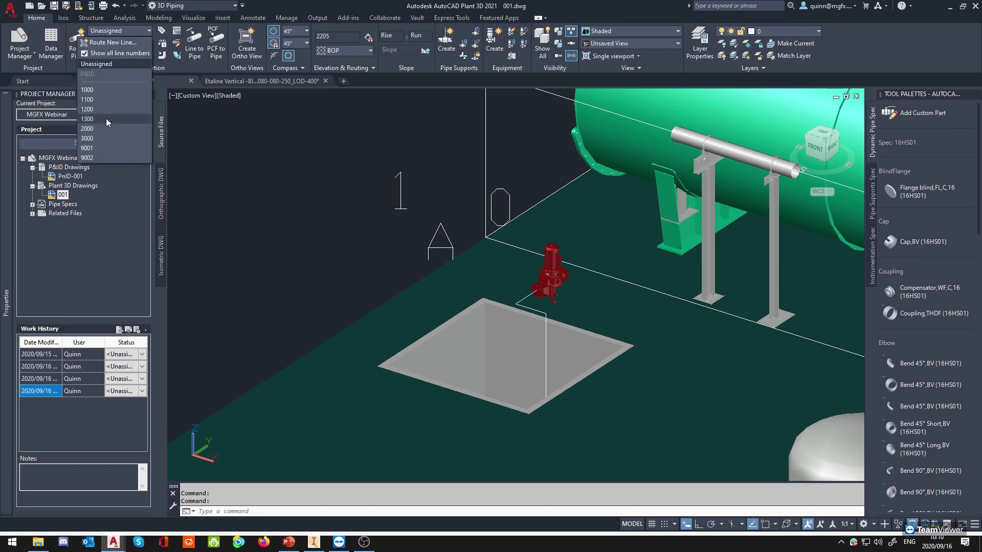
{"action": "left_click", "coordinate": [100, 91]}
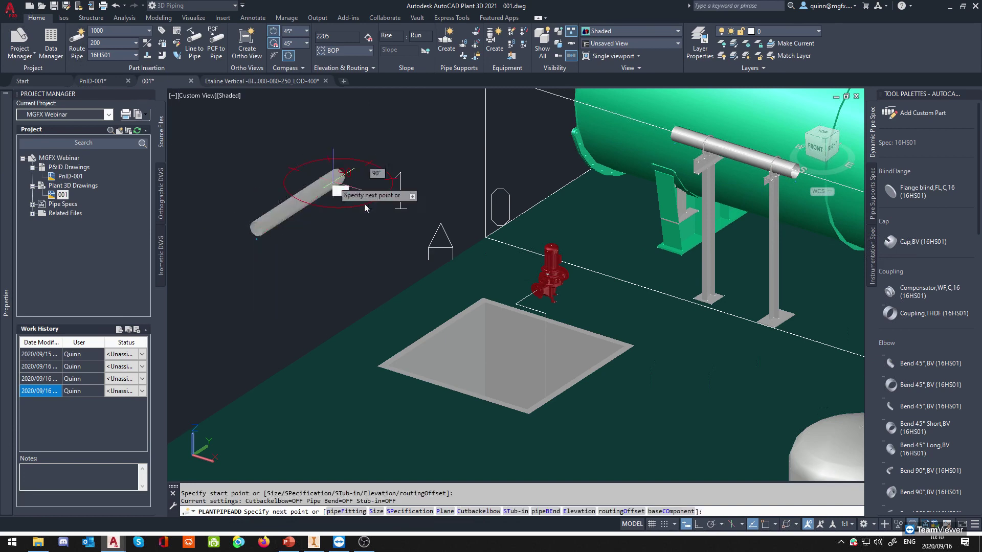
{"action": "left_click", "coordinate": [443, 209]}
{"action": "left_click", "coordinate": [349, 276]}
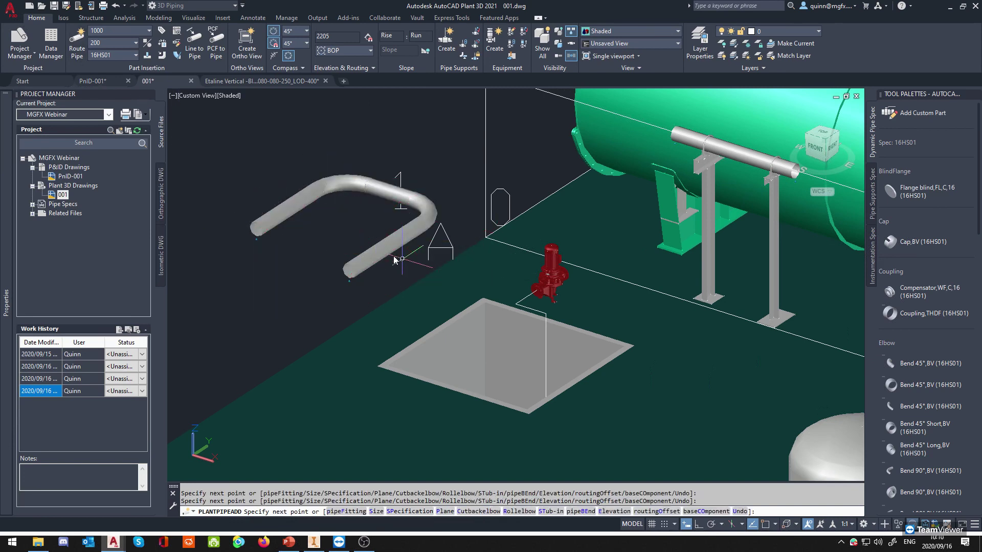
{"action": "key", "text": "Escape"}
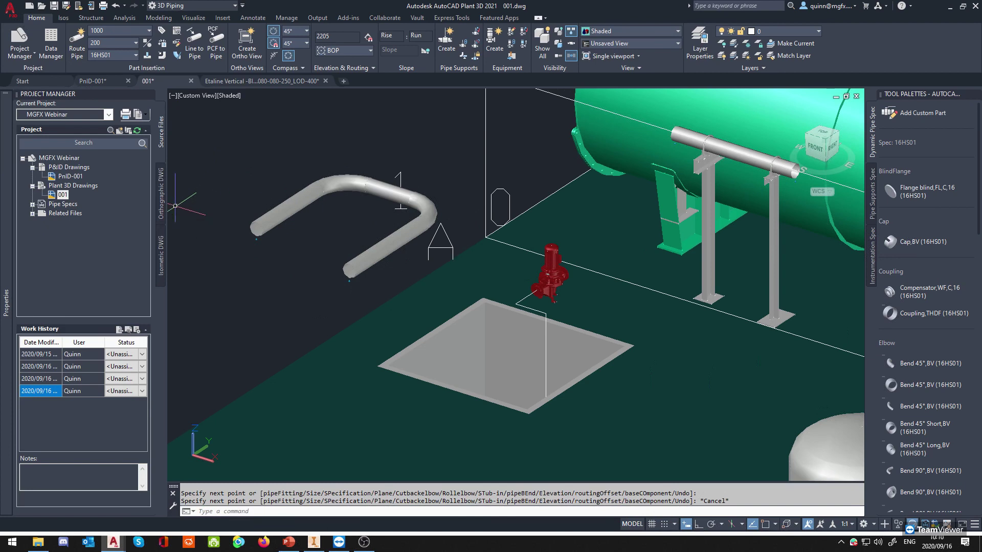
Examine the routed pipe run and review the assigned and remaining P&ID line numbers.
{"action": "left_click", "coordinate": [415, 252]}
{"action": "left_click", "coordinate": [282, 192]}
{"action": "key", "text": "Escape"}
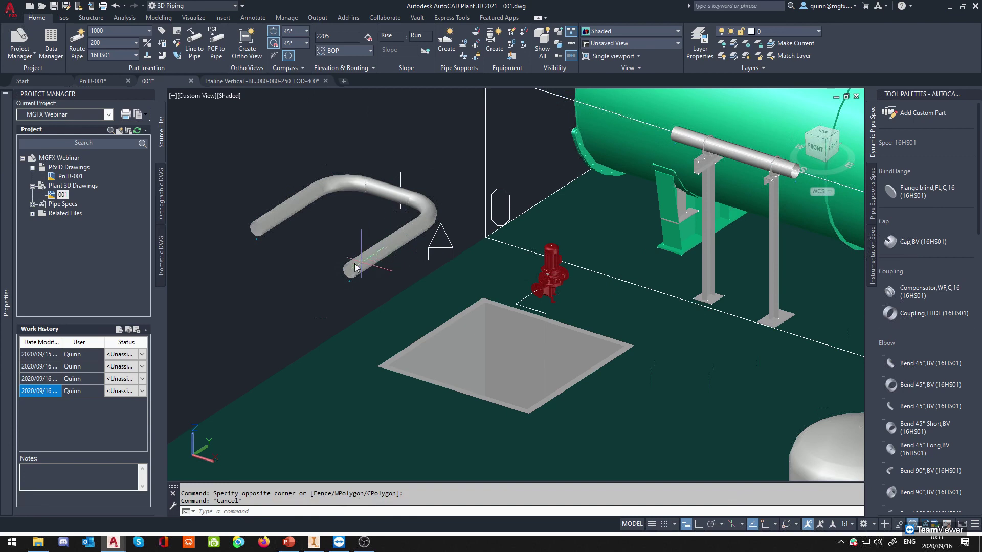
{"action": "middle_click_drag", "start_coordinate": [330, 235], "coordinate": [214, 176]}
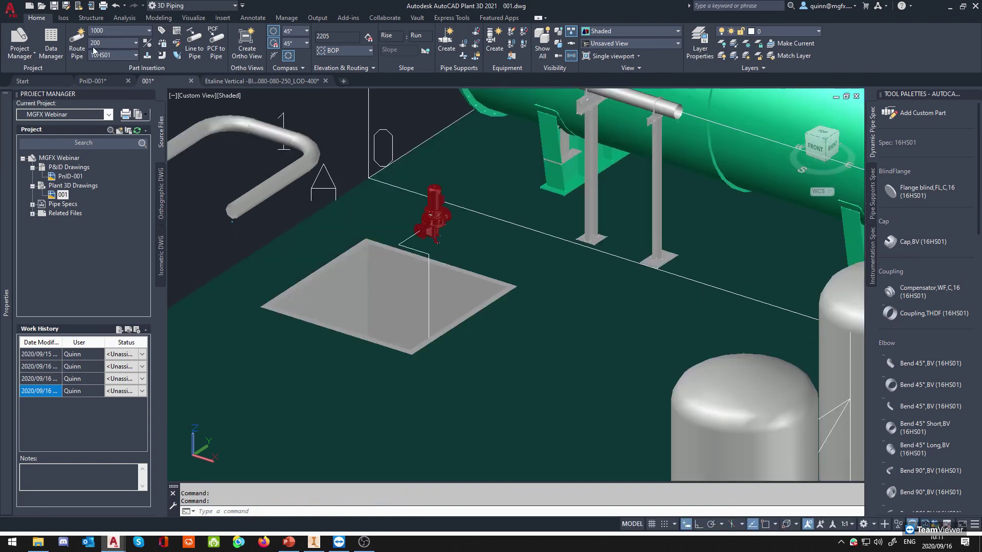
{"action": "left_click", "coordinate": [140, 32]}
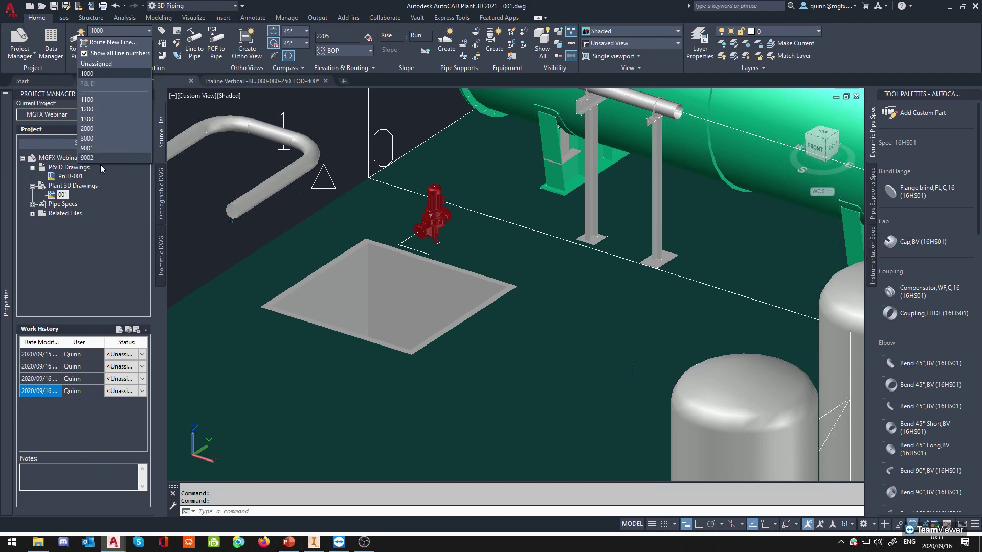
{"action": "left_click", "coordinate": [307, 201]}
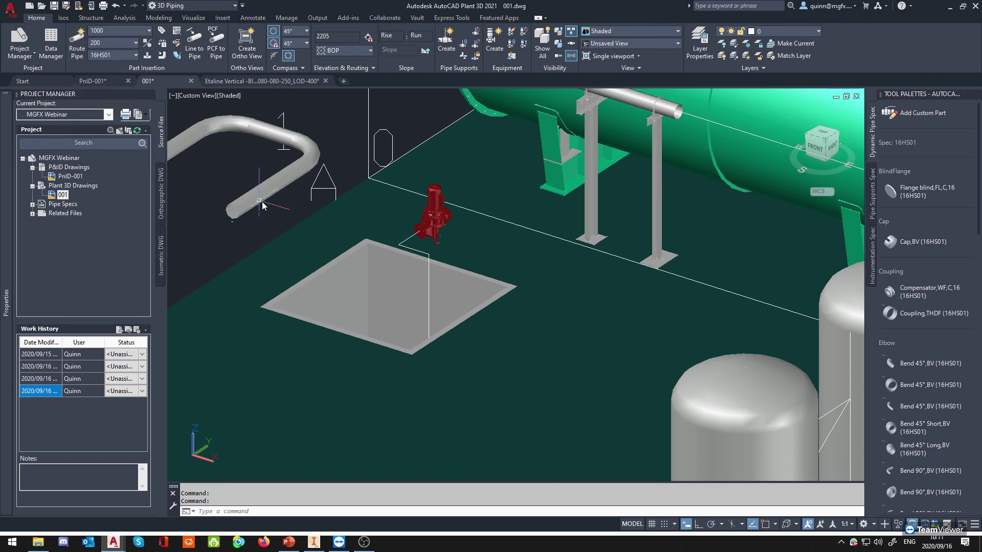
{"action": "left_click", "coordinate": [126, 33]}
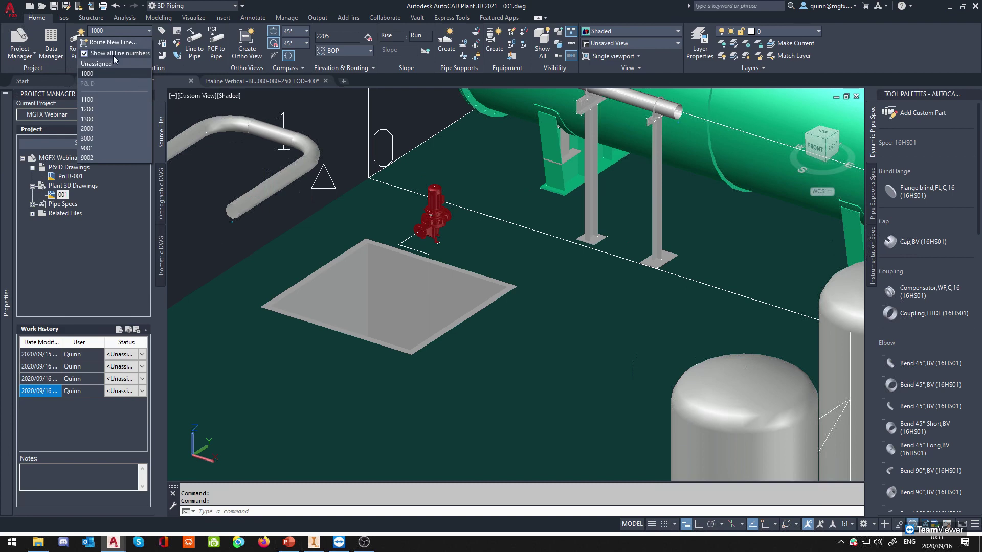
{"action": "left_click", "coordinate": [344, 3]}
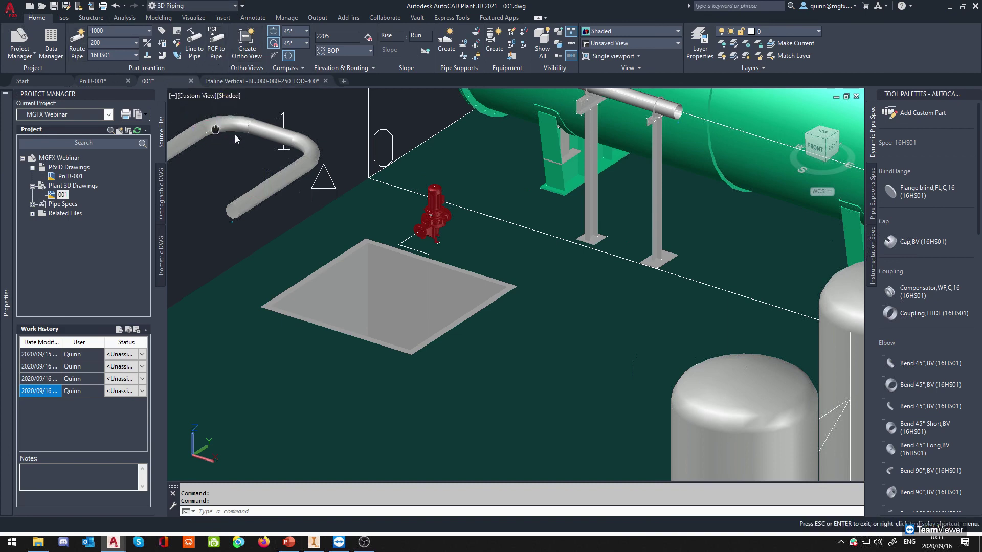
{"action": "middle_click_drag", "start_coordinate": [233, 133], "coordinate": [276, 149]}
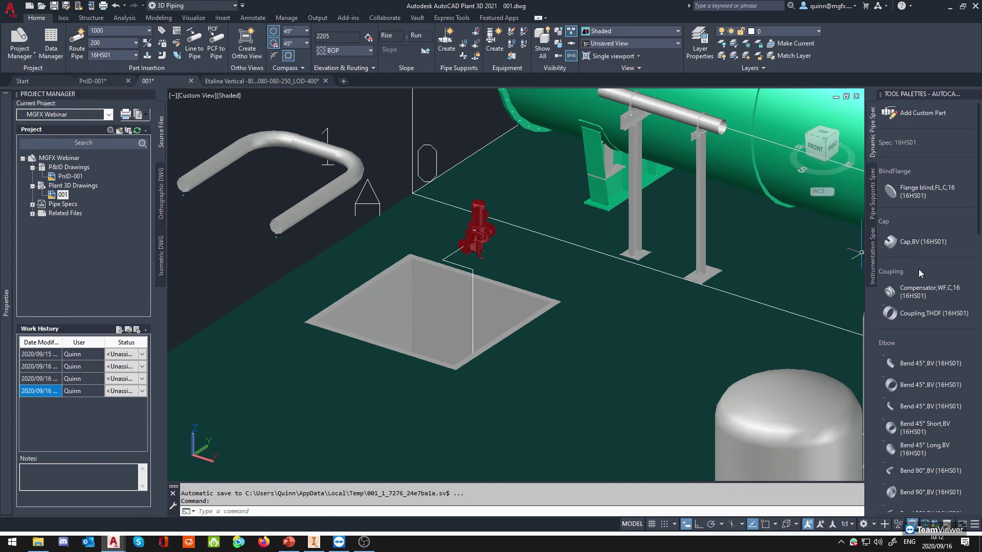
Review the pipe parts in the 16HS01 spec and inspect the polyline running from the pump into the sump.
{"action": "scroll", "coordinate": [918, 264], "scroll_direction": "down", "scroll_amount": 15}
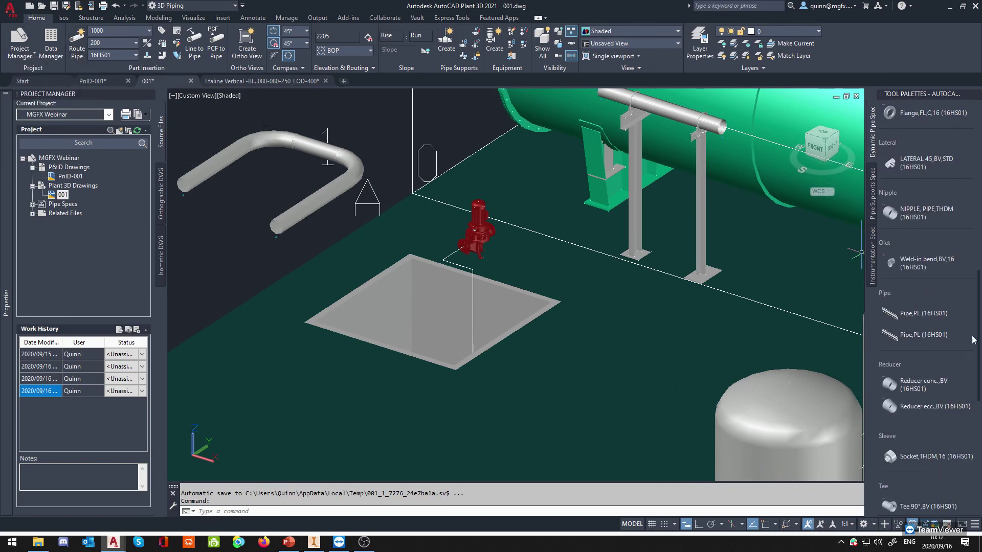
{"action": "left_click", "coordinate": [915, 313]}
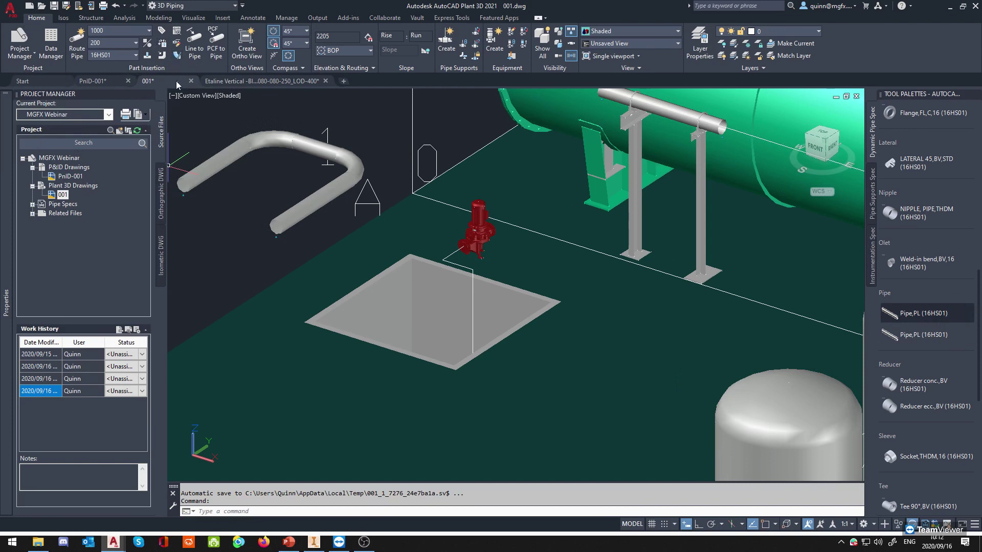
{"action": "scroll", "coordinate": [478, 304], "scroll_direction": "up", "scroll_amount": 3}
{"action": "mouse_move", "coordinate": [486, 266]}
{"action": "middle_mouse_down", "text": "shift"}
{"action": "mouse_move", "coordinate": [441, 305]}
{"action": "mouse_move", "coordinate": [463, 287]}
{"action": "mouse_move", "coordinate": [455, 296]}
{"action": "mouse_move", "coordinate": [423, 282]}
{"action": "mouse_move", "coordinate": [471, 333]}
{"action": "mouse_move", "coordinate": [646, 279]}
{"action": "mouse_move", "coordinate": [588, 236]}
{"action": "mouse_move", "coordinate": [499, 246]}
{"action": "mouse_move", "coordinate": [375, 278]}
{"action": "mouse_move", "coordinate": [431, 298]}
{"action": "mouse_move", "coordinate": [397, 278]}
{"action": "middle_mouse_up", "text": "shift"}
{"action": "left_click", "coordinate": [431, 271]}
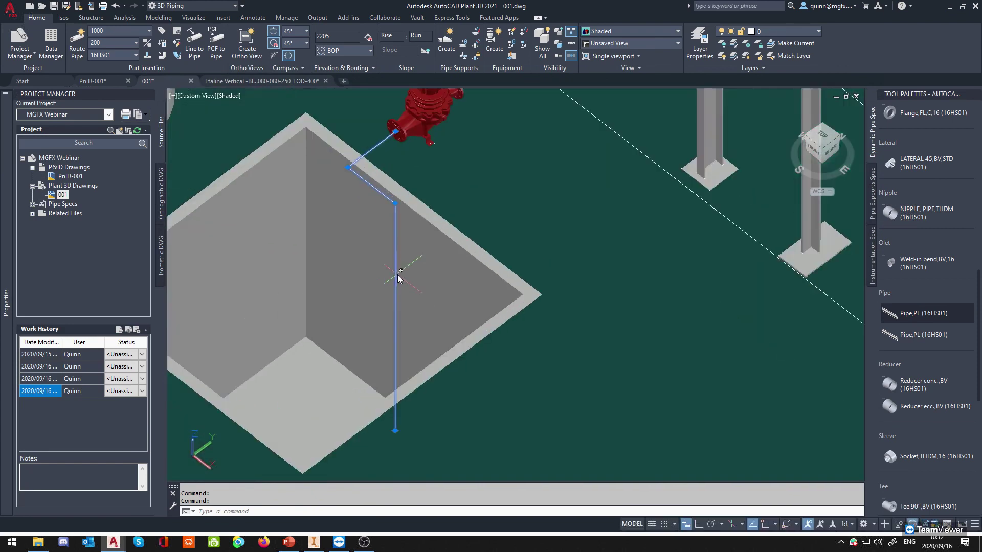
{"action": "key", "text": "Escape"}
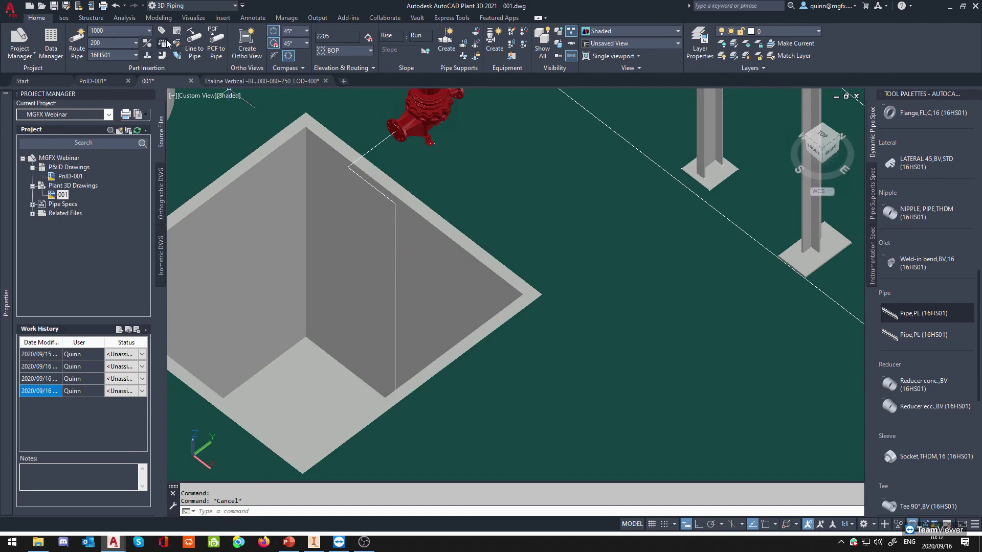
Try to convert the pump-to-sump polyline into size 200 piping with spec 16HS01, and undo the conversion.
{"action": "left_click", "coordinate": [195, 46]}
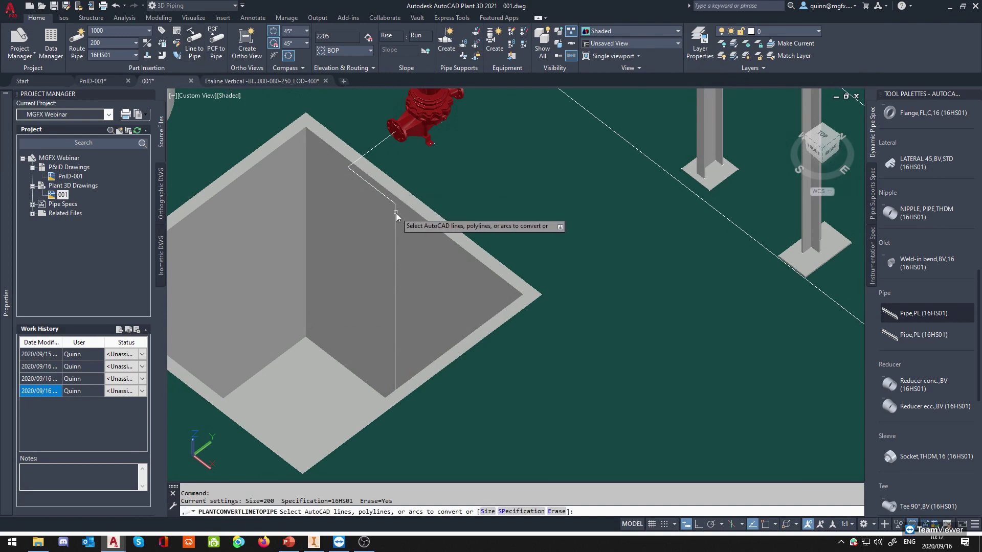
{"action": "left_click", "coordinate": [395, 211]}
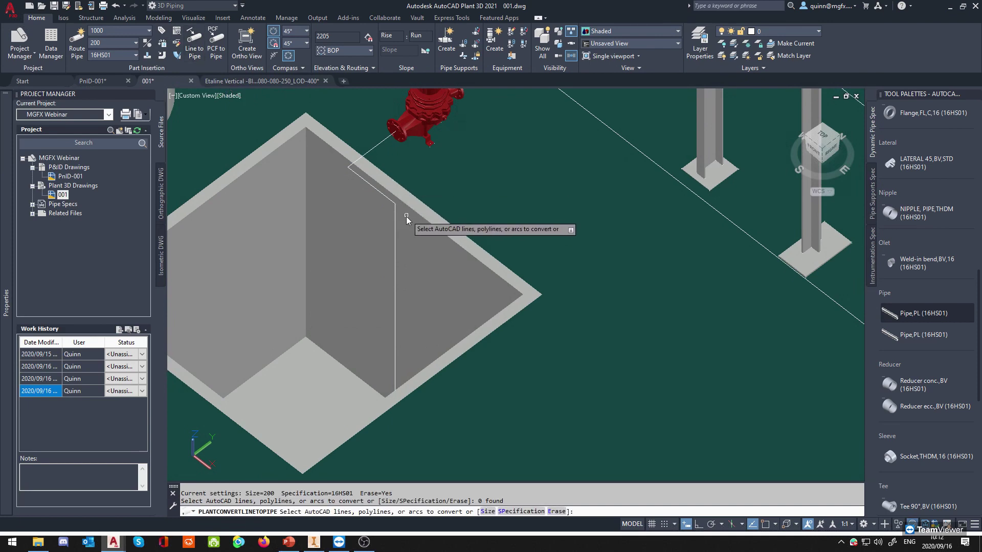
{"action": "middle_click_drag", "start_coordinate": [384, 228], "coordinate": [358, 172], "text": "shift"}
{"action": "middle_click_drag", "start_coordinate": [295, 209], "coordinate": [317, 230]}
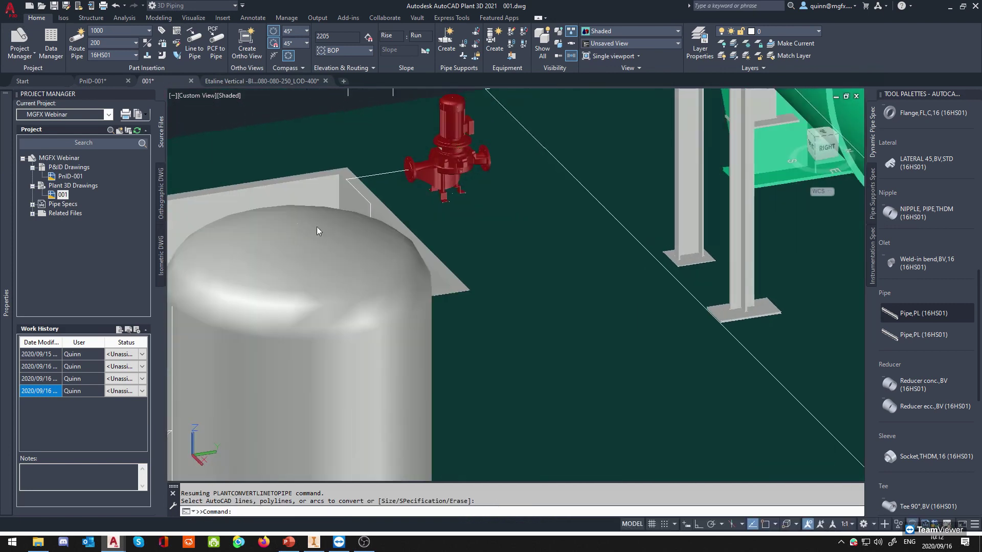
{"action": "left_click", "coordinate": [361, 186]}
{"action": "middle_click_drag", "start_coordinate": [361, 186], "coordinate": [387, 229], "text": "shift"}
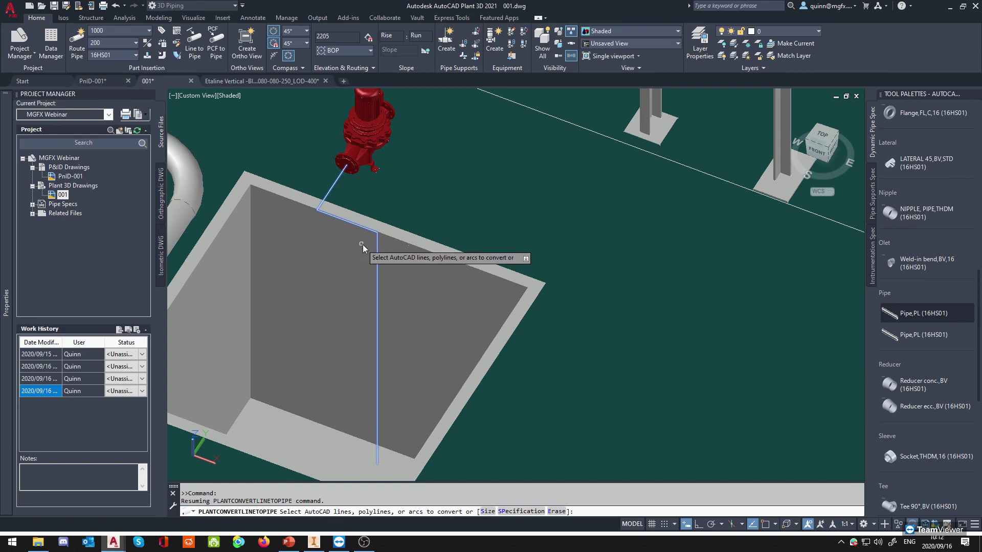
{"action": "right_click", "coordinate": [381, 209]}
{"action": "left_click", "coordinate": [412, 221]}
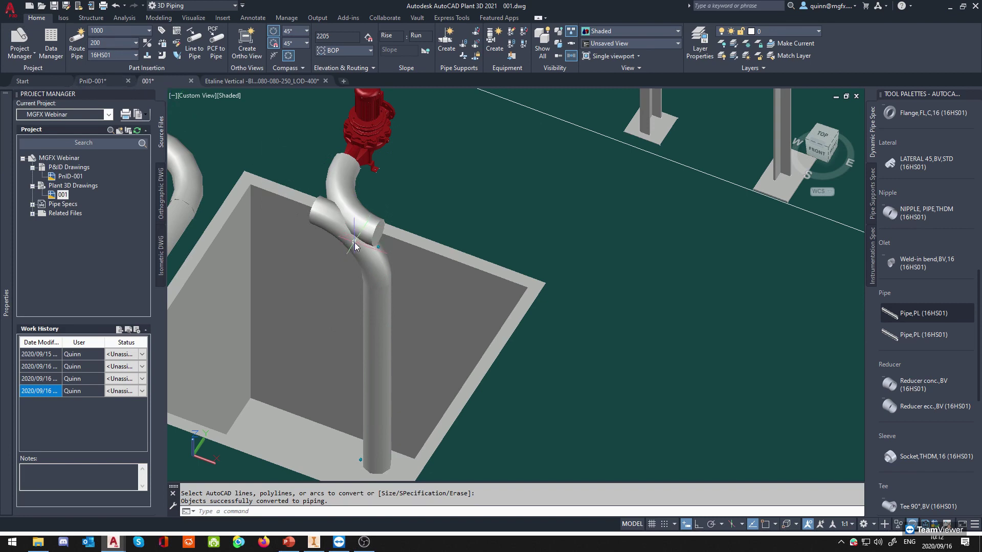
{"action": "mouse_move", "coordinate": [355, 246]}
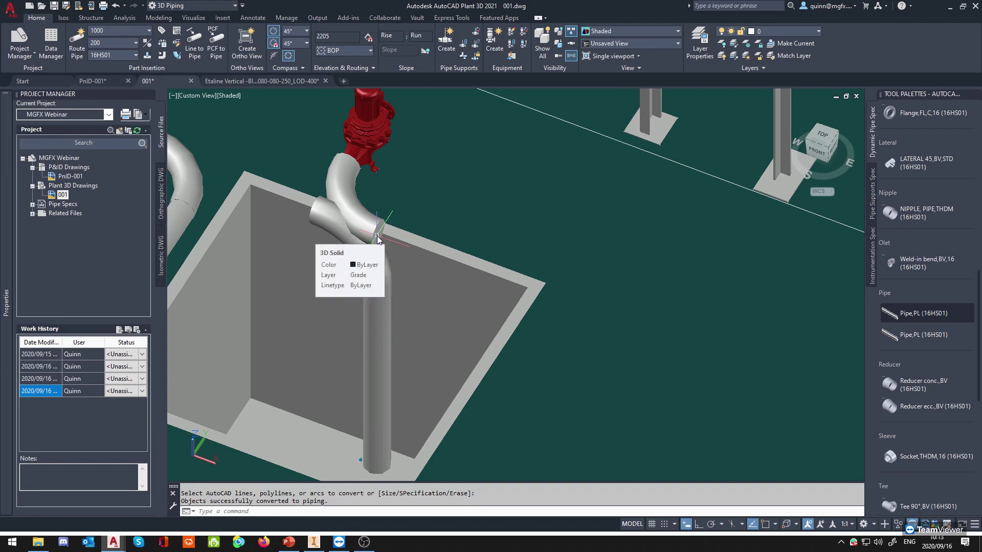
{"action": "key", "text": "ctrl+z"}
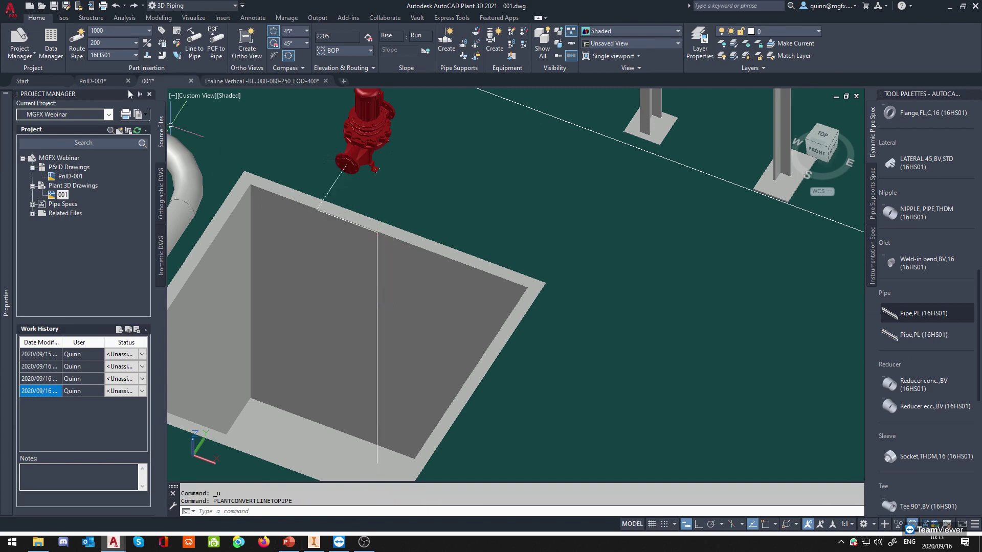
Check the sump line in PnID-001 and convert the pump-to-sump polyline in drawing 001 into size 100 piping with spec 16HS01.
{"action": "left_click", "coordinate": [135, 45]}
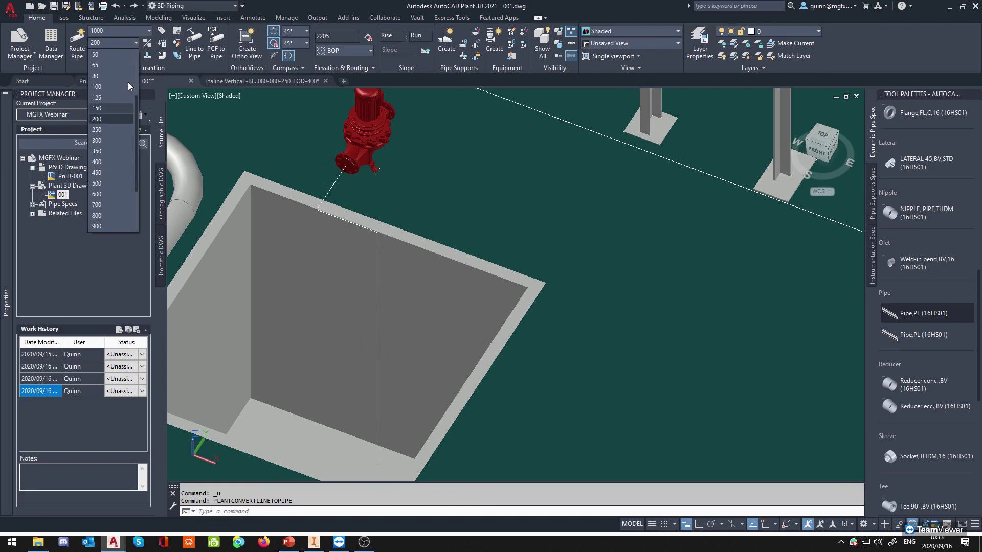
{"action": "left_click", "coordinate": [114, 122]}
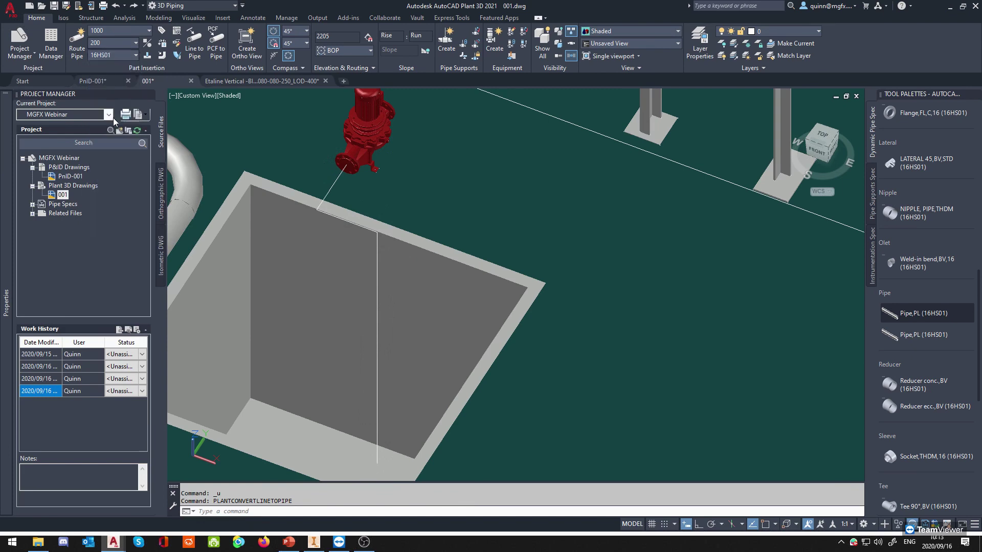
{"action": "left_click", "coordinate": [127, 79]}
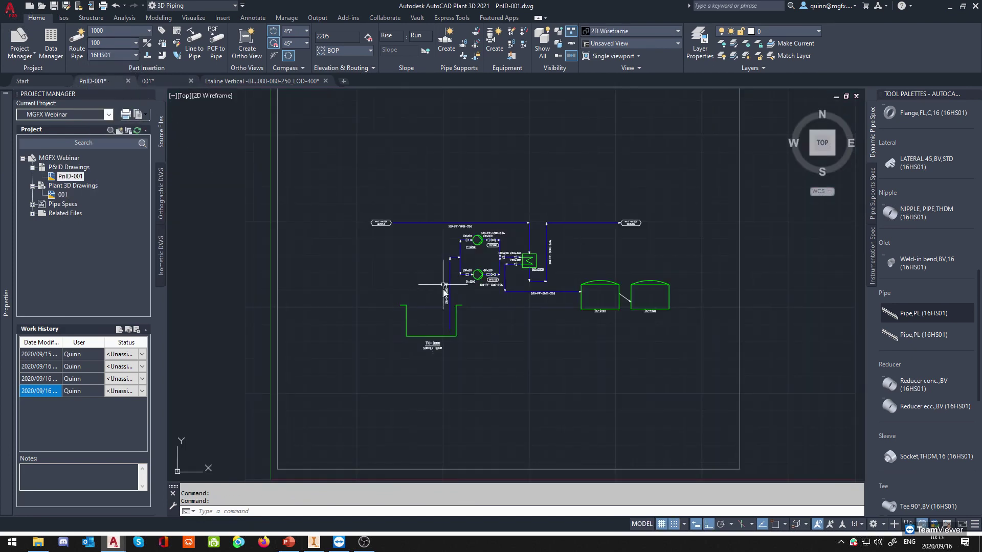
{"action": "left_click", "coordinate": [167, 83]}
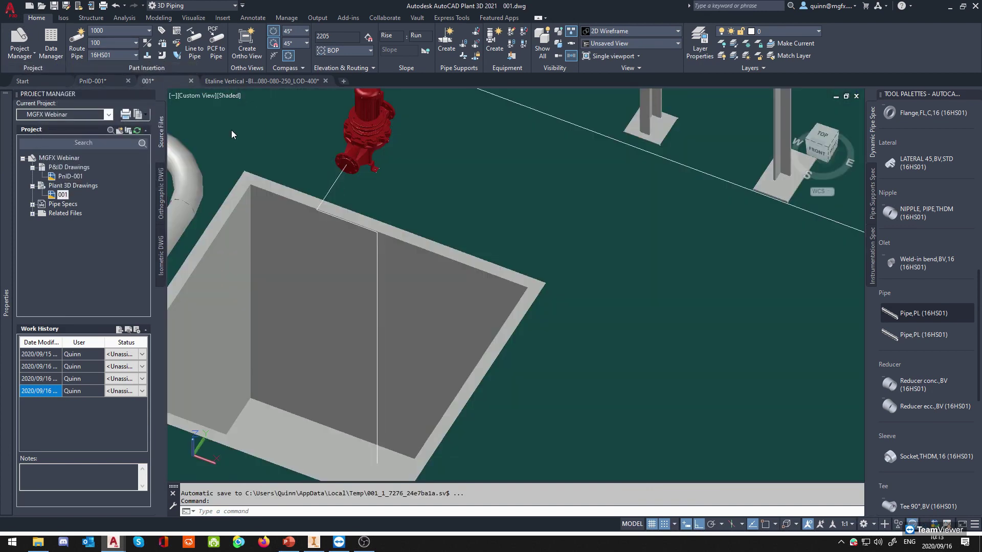
{"action": "left_click", "coordinate": [194, 40]}
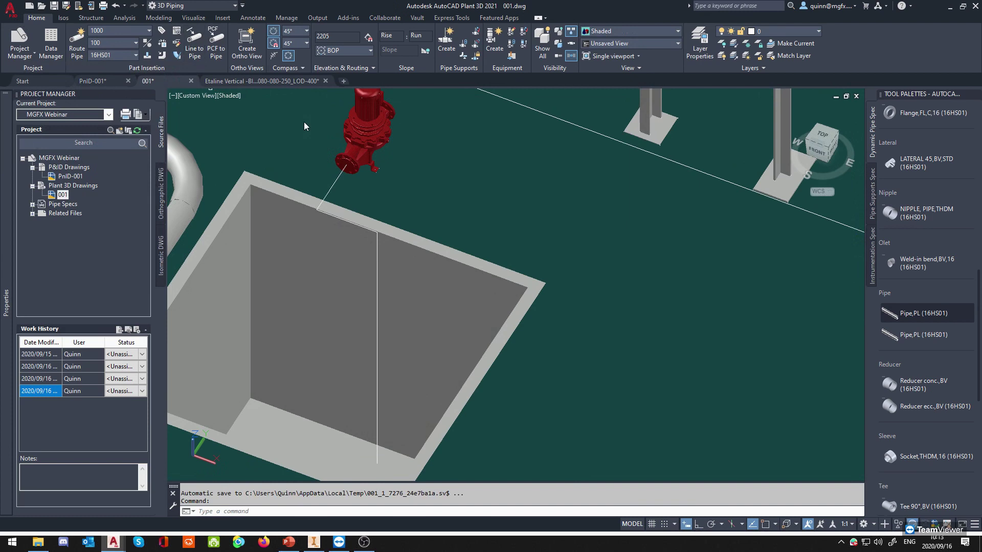
{"action": "left_click", "coordinate": [381, 259]}
{"action": "right_click", "coordinate": [330, 234]}
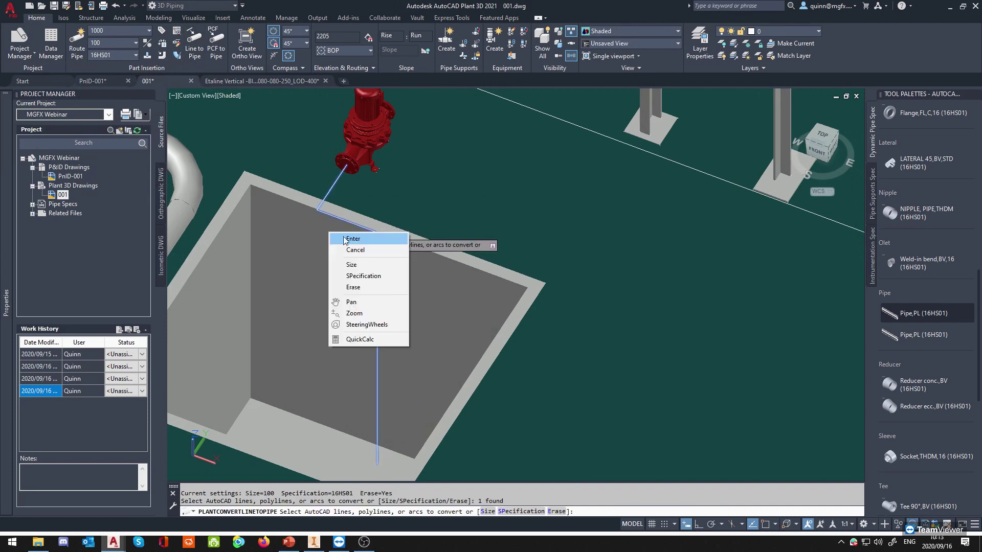
{"action": "left_click", "coordinate": [363, 242]}
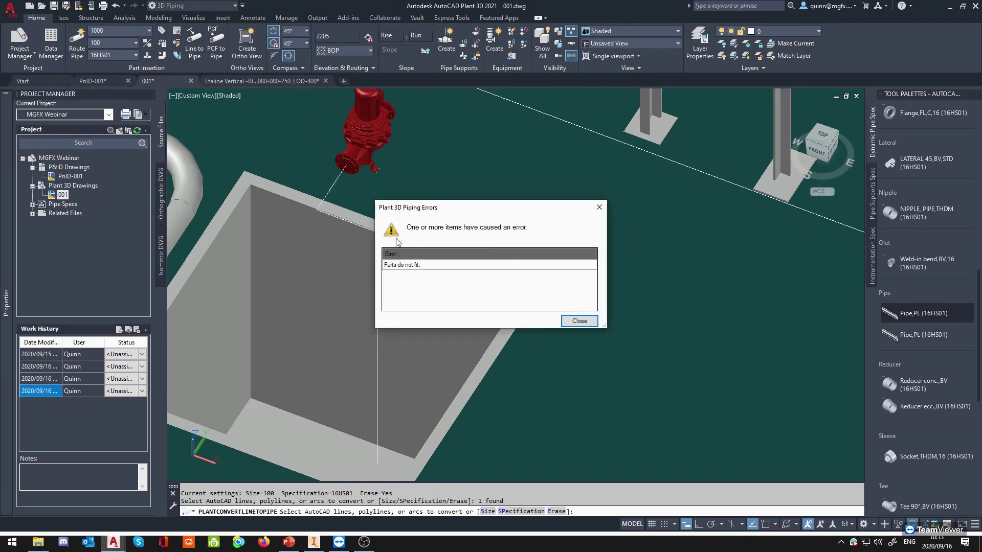
{"action": "left_click", "coordinate": [588, 324]}
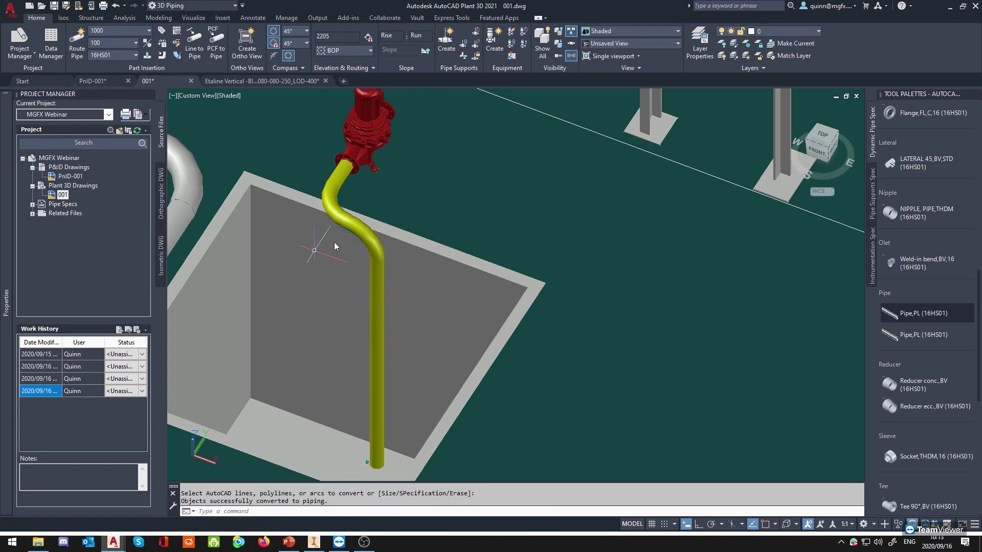
Try to pull the pipe end back from the pump's suction flange and continue routing from it, and undo the changes.
{"action": "scroll", "coordinate": [353, 215], "scroll_direction": "up", "scroll_amount": 5}
{"action": "scroll", "coordinate": [405, 233], "scroll_direction": "down", "scroll_amount": 2}
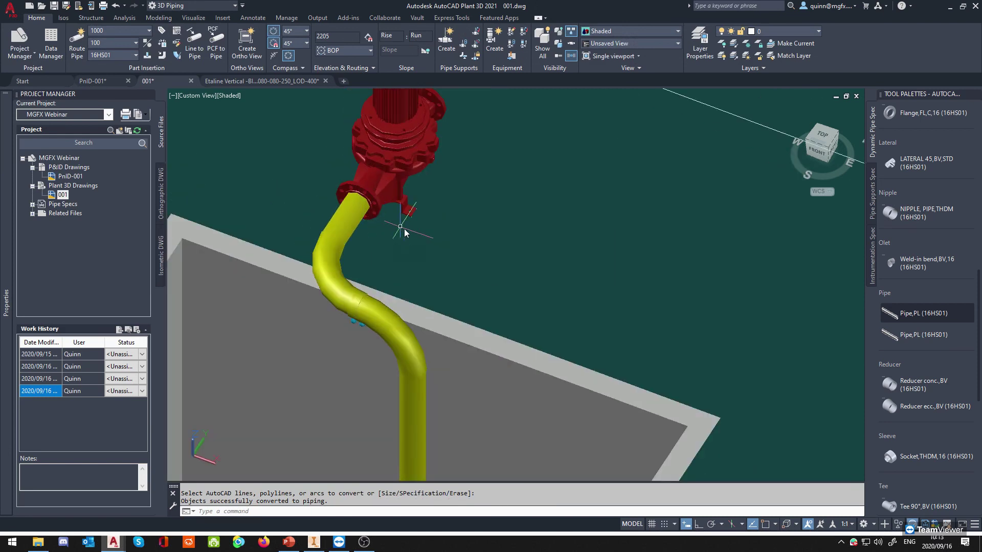
{"action": "middle_click_drag", "start_coordinate": [404, 232], "coordinate": [307, 164], "text": "shift"}
{"action": "left_click", "coordinate": [303, 159]}
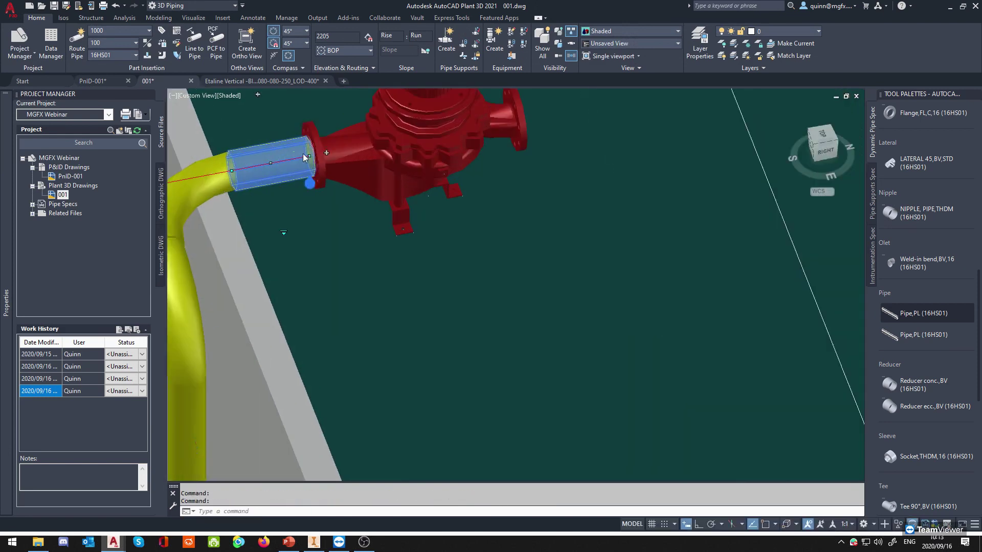
{"action": "left_click", "coordinate": [309, 155]}
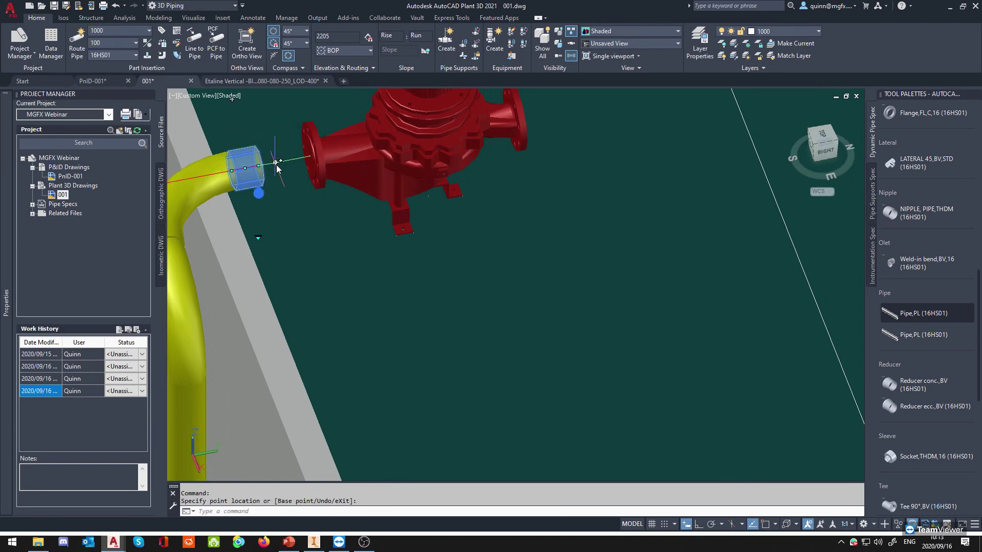
{"action": "left_click", "coordinate": [275, 163]}
{"action": "key", "text": "Escape"}
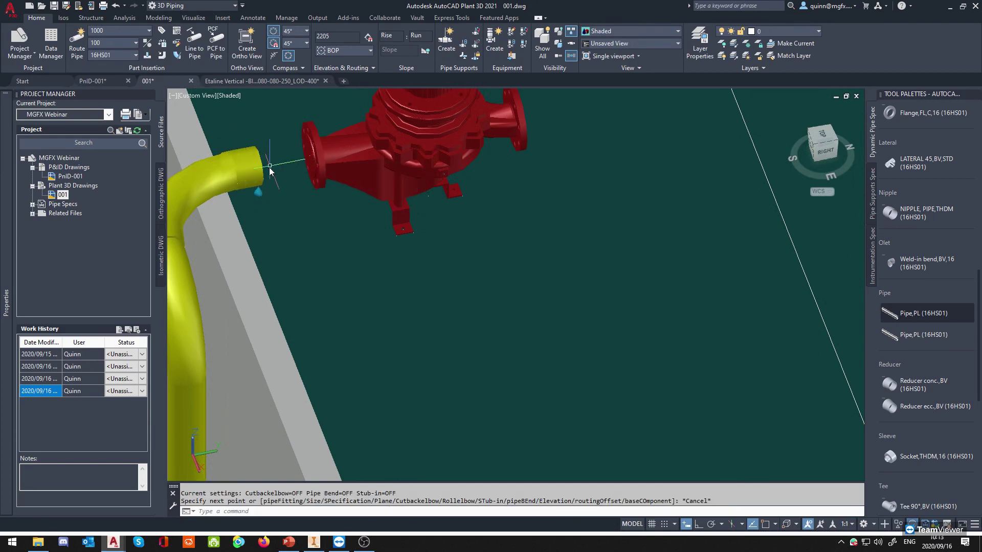
{"action": "left_click", "coordinate": [263, 170]}
{"action": "left_click", "coordinate": [304, 177]}
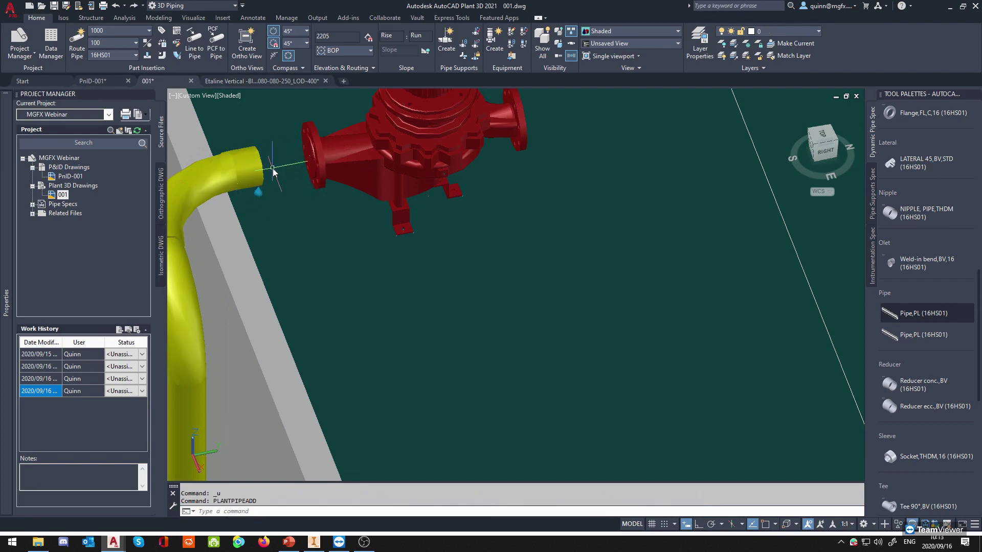
Shorten the straight pipe at the pump's suction flange by pulling its end back from the pump.
{"action": "middle_click_drag", "start_coordinate": [305, 177], "coordinate": [280, 134], "text": "shift"}
{"action": "left_click", "coordinate": [283, 136]}
{"action": "middle_click_drag", "start_coordinate": [306, 173], "coordinate": [333, 162]}
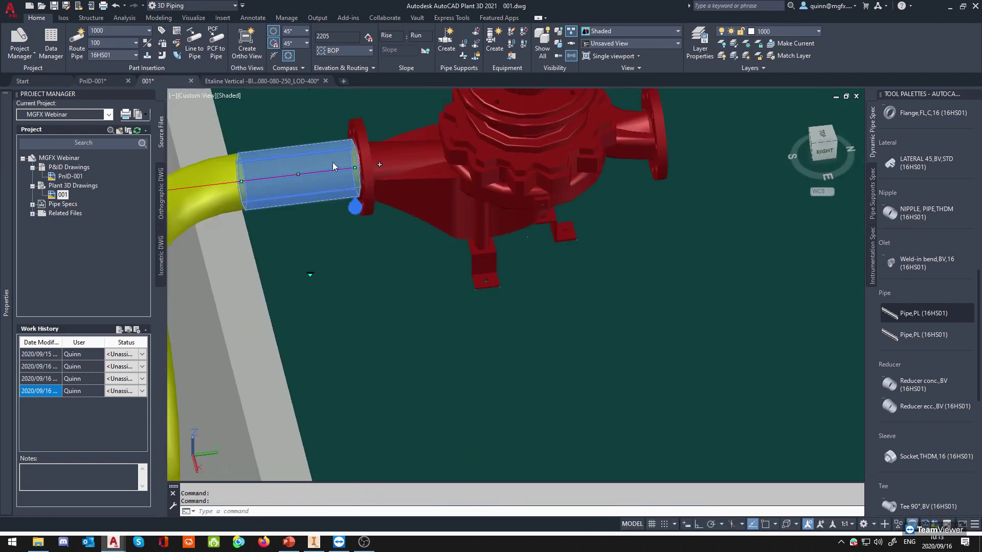
{"action": "left_click", "coordinate": [355, 168]}
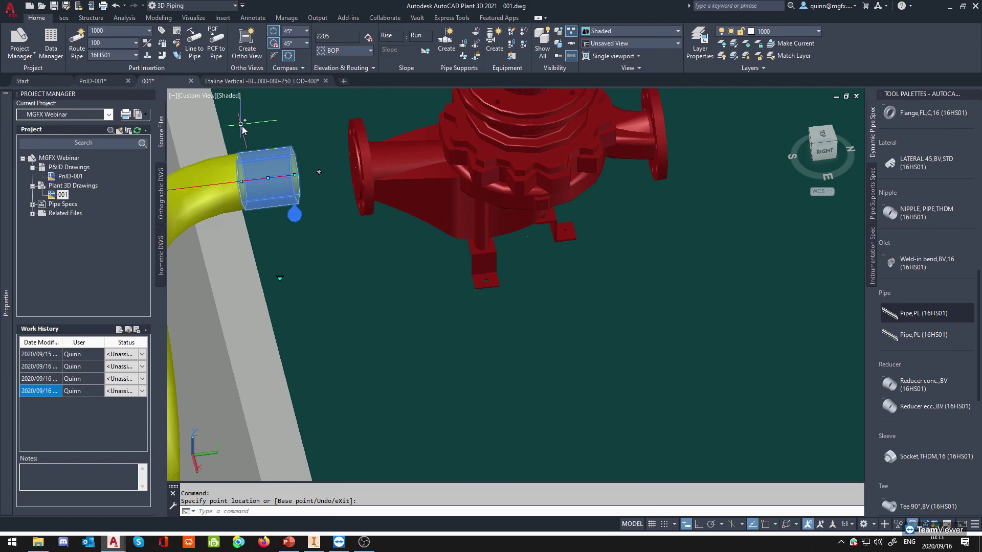
{"action": "scroll", "coordinate": [319, 151], "scroll_direction": "down", "scroll_amount": 3}
{"action": "scroll", "coordinate": [317, 171], "scroll_direction": "up", "scroll_amount": 2}
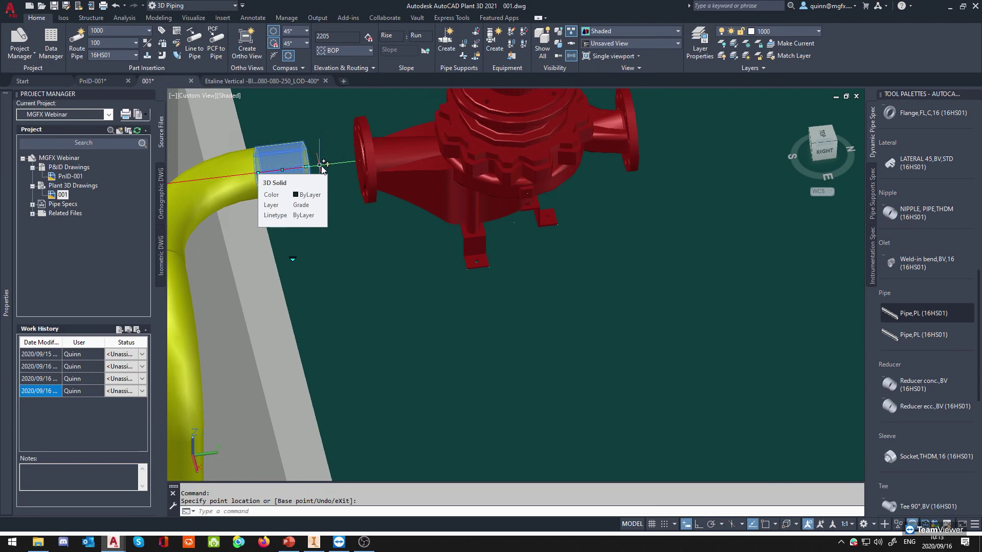
Try to route a pipe from the shortened end to a node on the pump's suction flange, and undo it.
{"action": "left_click", "coordinate": [329, 164]}
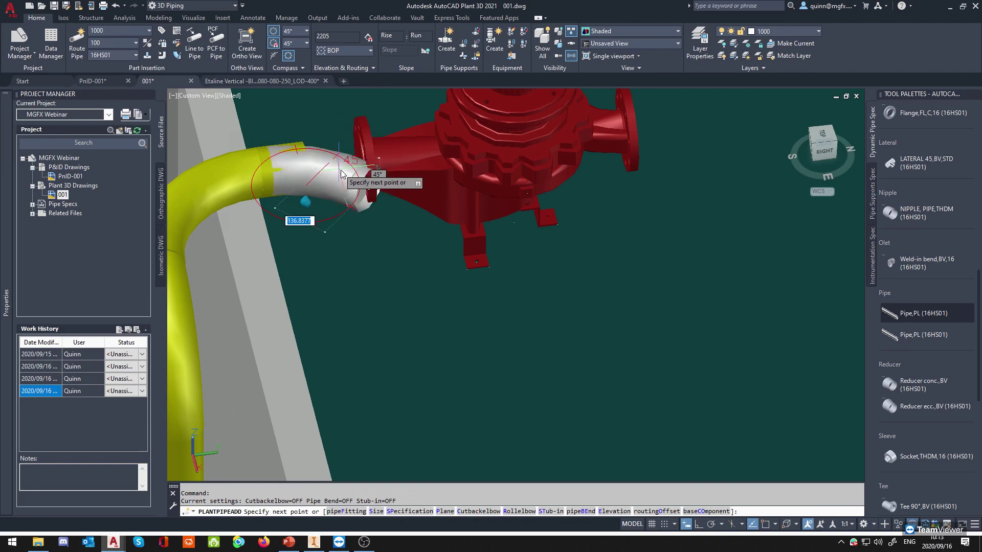
{"action": "right_click", "coordinate": [346, 169], "text": "shift"}
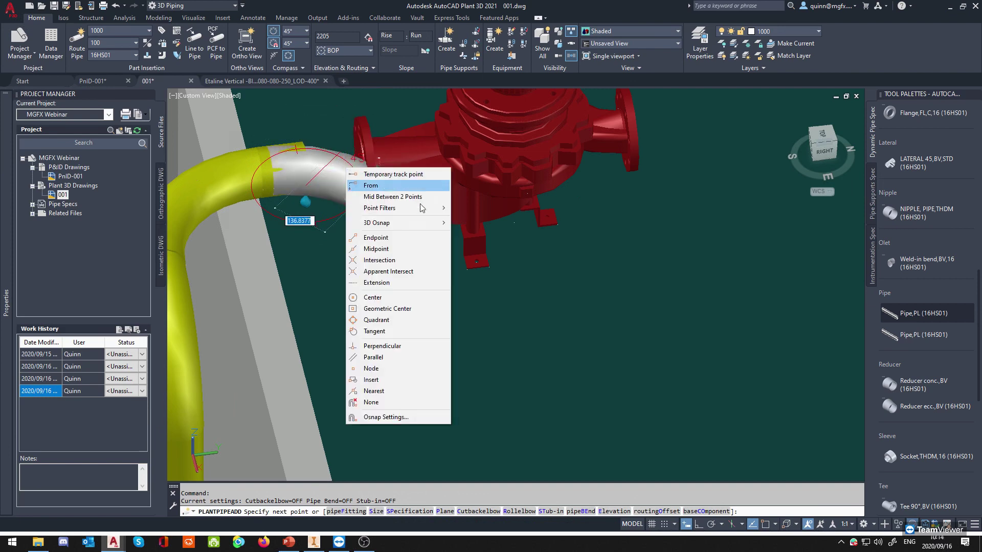
{"action": "left_click", "coordinate": [409, 368]}
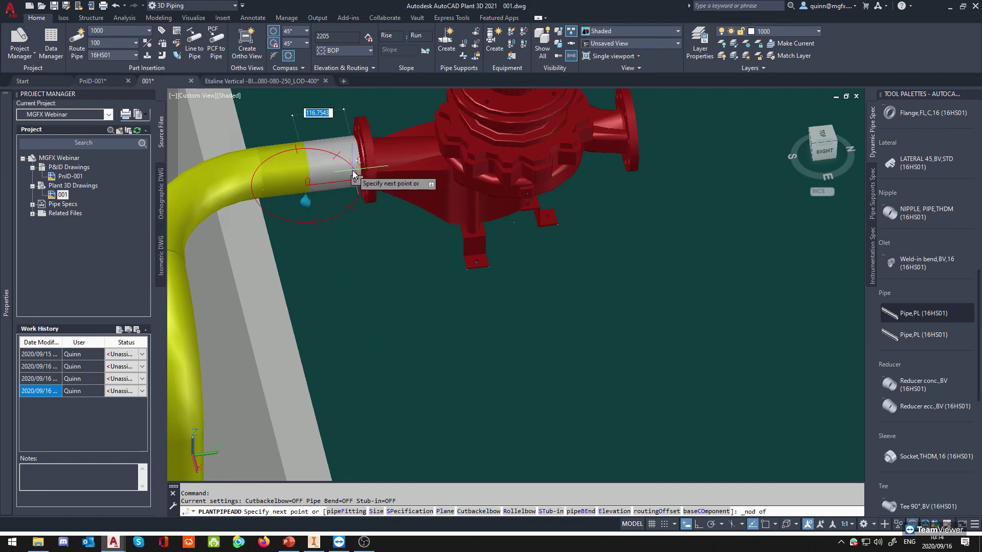
{"action": "left_click", "coordinate": [360, 162]}
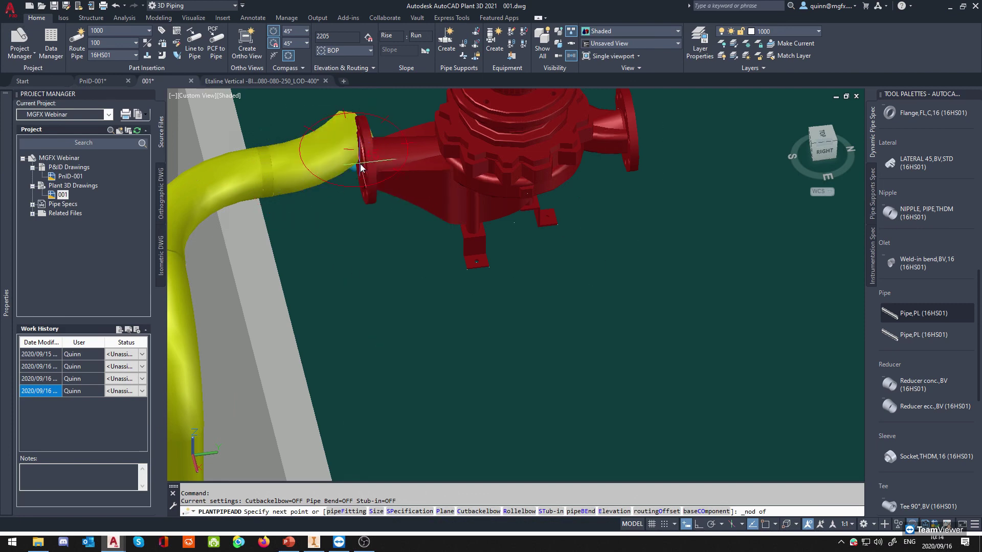
{"action": "key", "text": "ctrl+z"}
{"action": "key", "text": "Escape"}
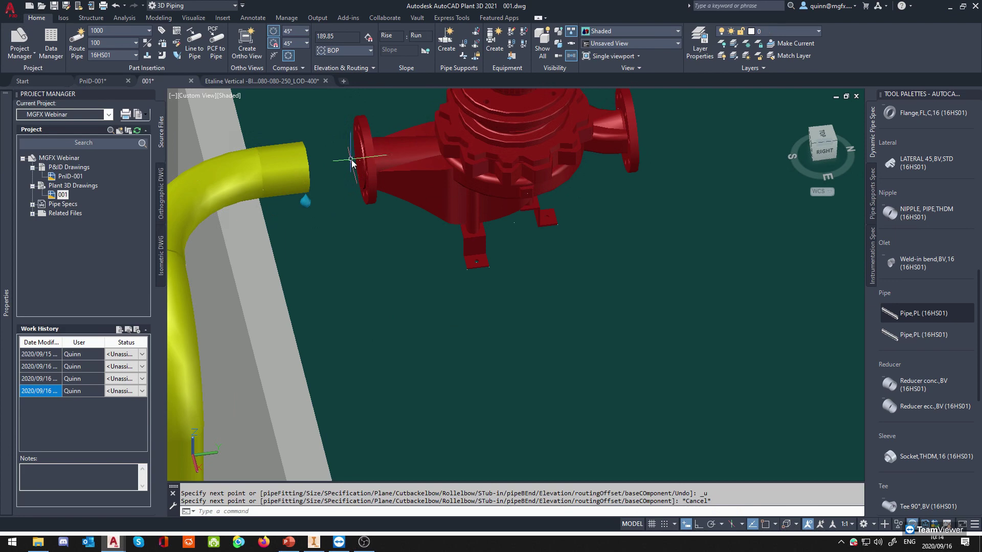
{"action": "scroll", "coordinate": [350, 162], "scroll_direction": "down", "scroll_amount": 2}
{"action": "middle_click_drag", "start_coordinate": [364, 165], "coordinate": [354, 216]}
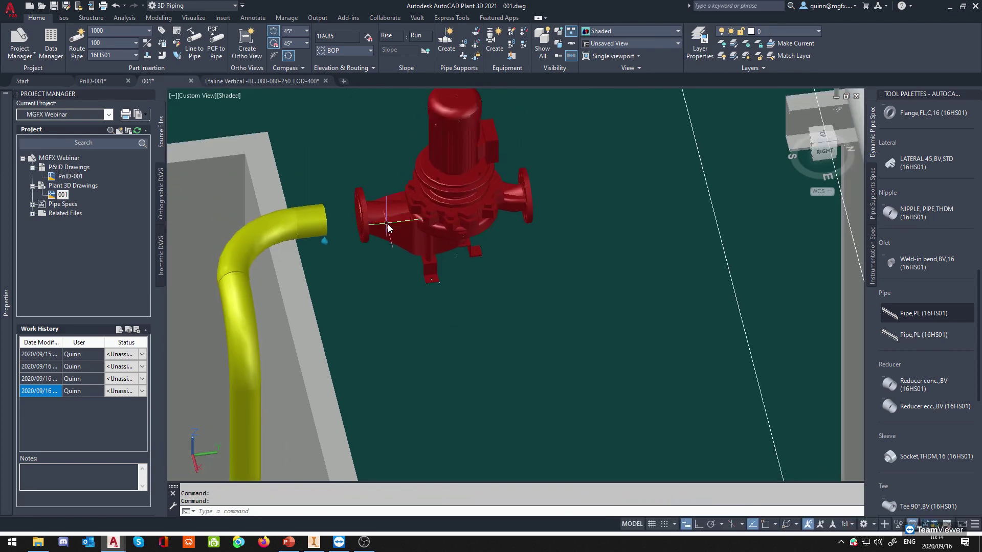
{"action": "key", "text": "Escape"}
{"action": "scroll", "coordinate": [439, 258], "scroll_direction": "down", "scroll_amount": 2}
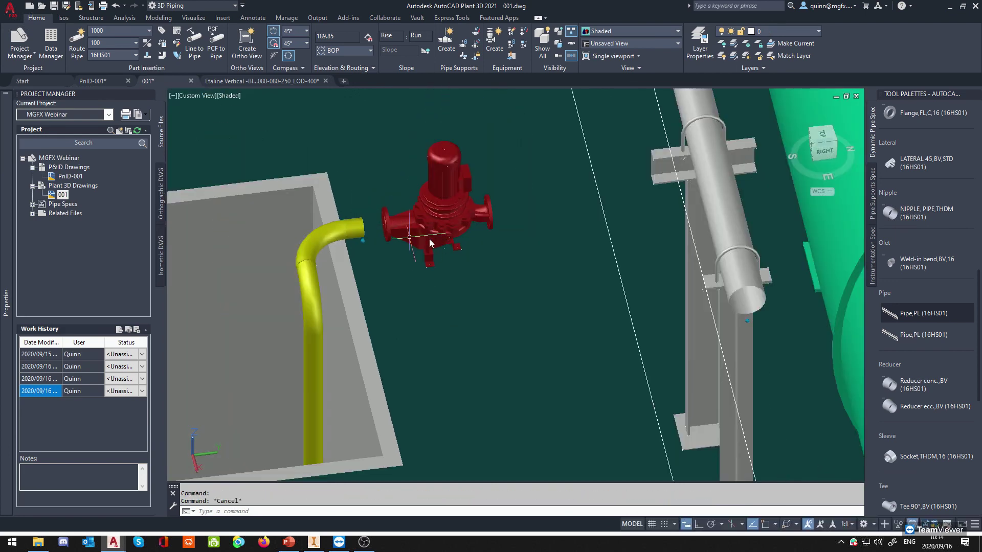
{"action": "middle_click_drag", "start_coordinate": [444, 261], "coordinate": [146, 233], "text": "shift"}
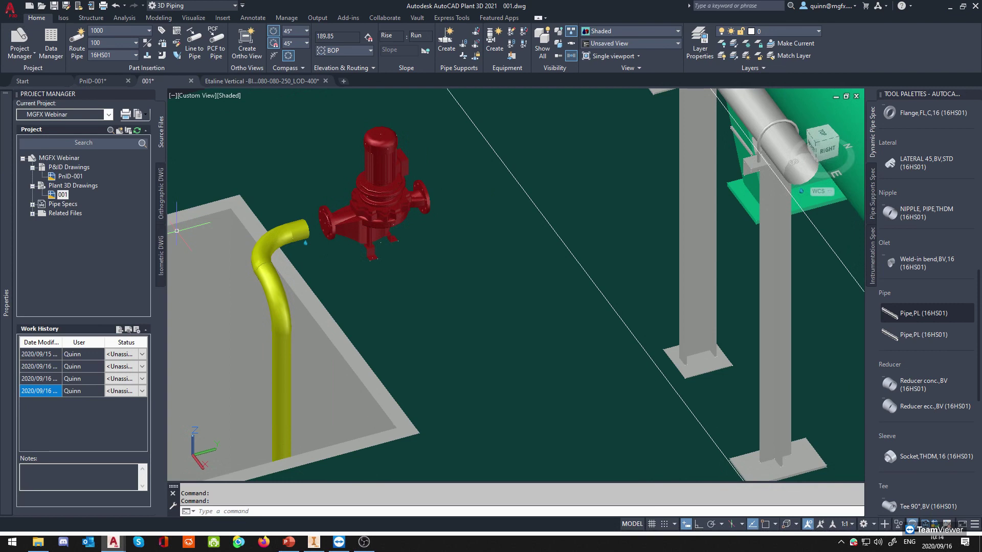
{"action": "left_click", "coordinate": [289, 542]}
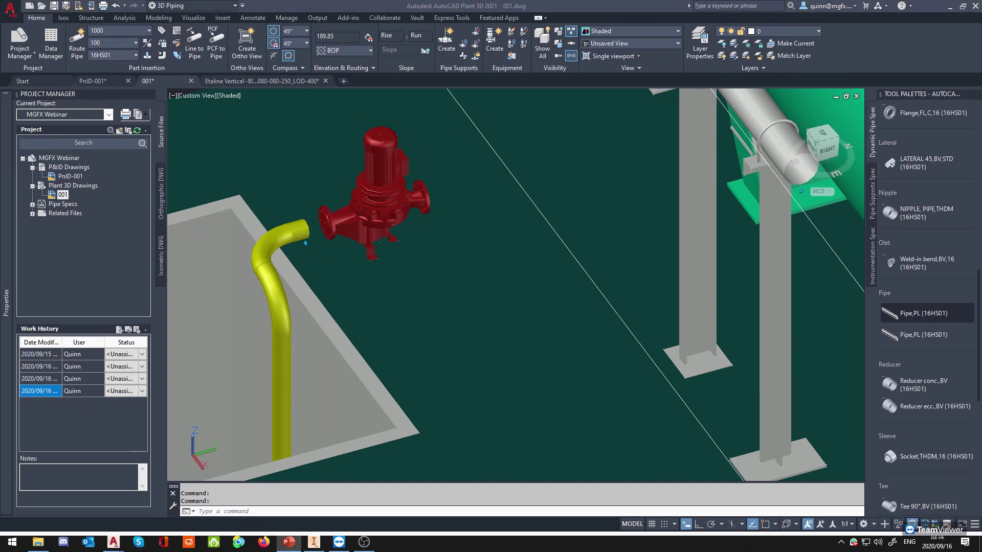
{"action": "left_click", "coordinate": [429, 204]}
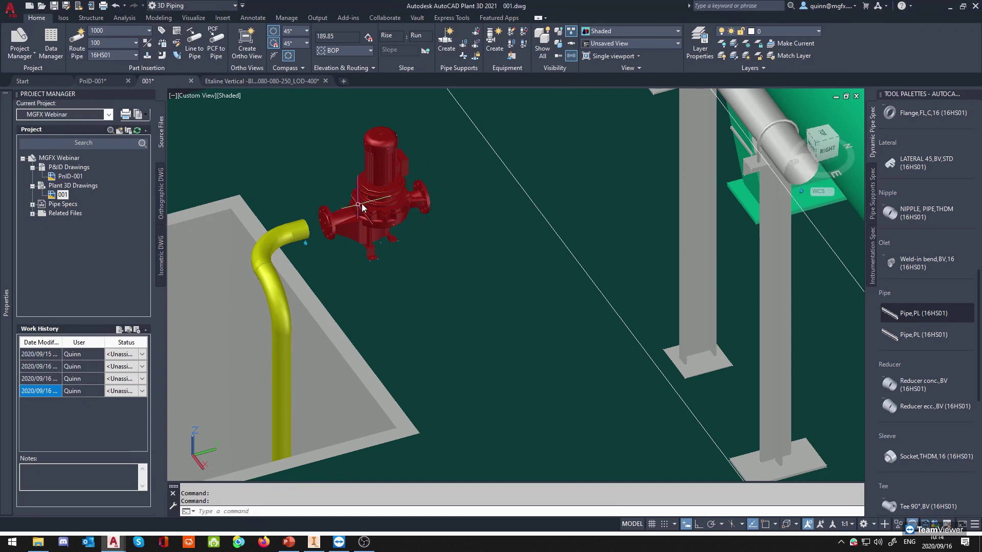
Inspect the red pump model as a selectable object, including its flanges and base next to the shortened pipe.
{"action": "scroll", "coordinate": [363, 204], "scroll_direction": "up", "scroll_amount": 2}
{"action": "left_click", "coordinate": [377, 250]}
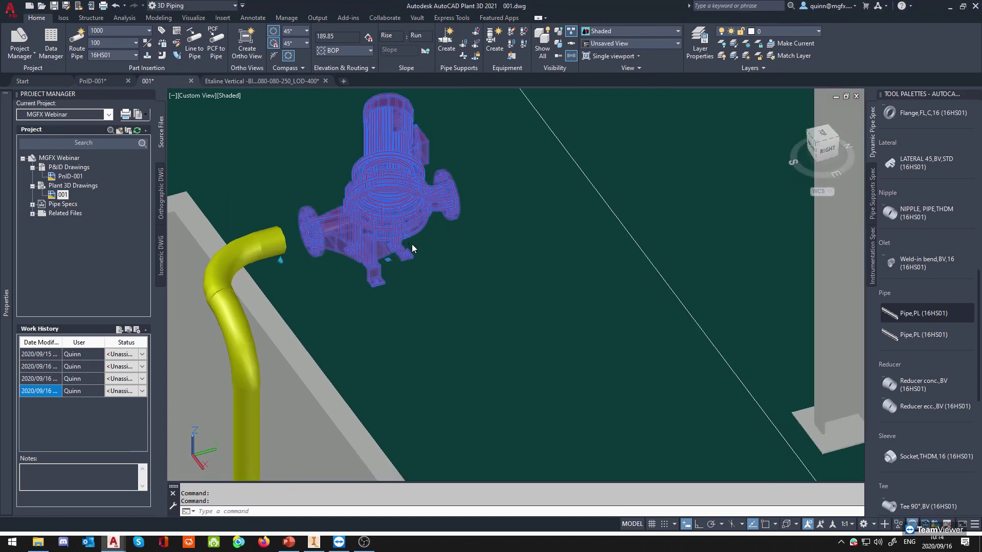
{"action": "key", "text": "Escape"}
{"action": "mouse_move", "coordinate": [383, 247]}
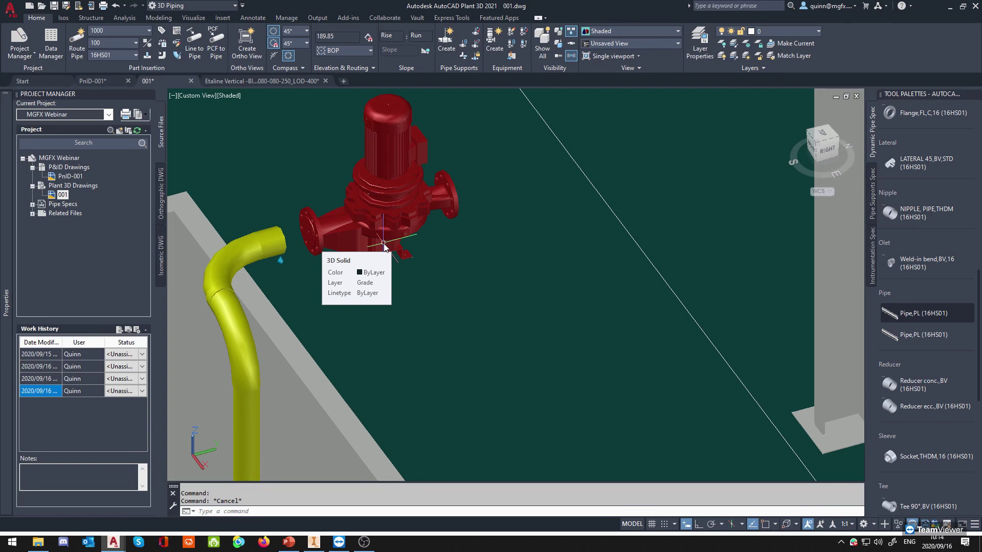
{"action": "left_click", "coordinate": [390, 247]}
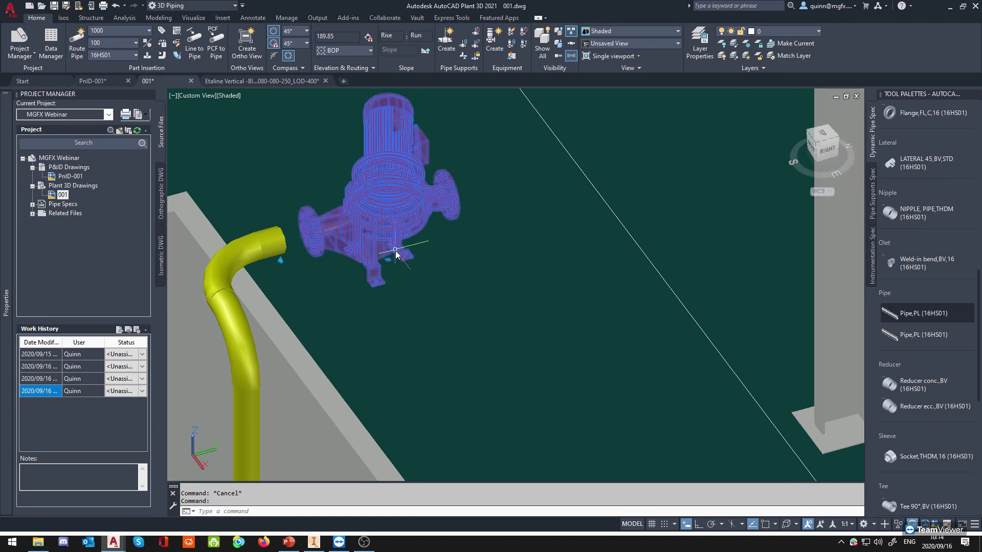
{"action": "key", "text": "Escape"}
{"action": "scroll", "coordinate": [395, 247], "scroll_direction": "up", "scroll_amount": 3}
{"action": "middle_click_drag", "start_coordinate": [395, 246], "coordinate": [338, 311]}
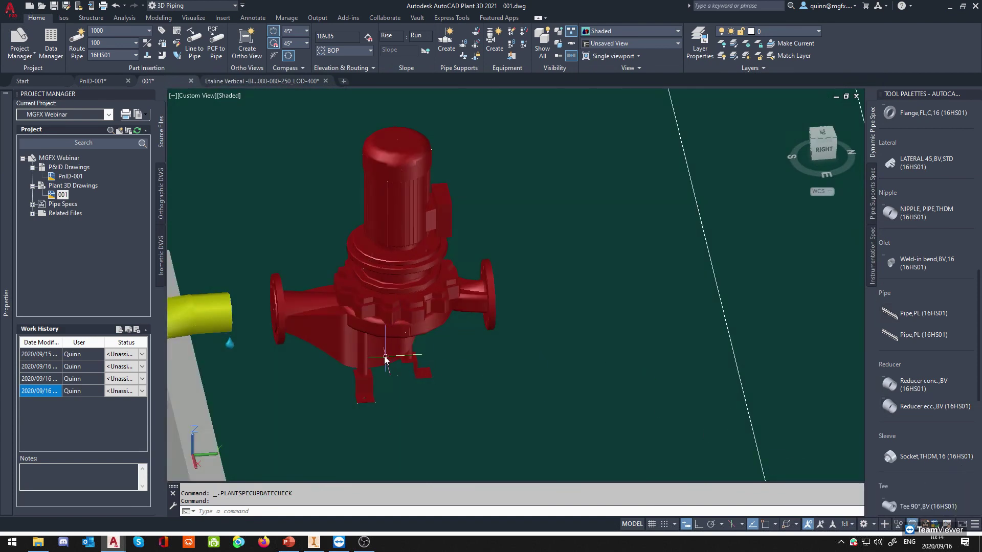
{"action": "middle_click_drag", "start_coordinate": [373, 314], "coordinate": [433, 312]}
{"action": "left_click", "coordinate": [434, 351]}
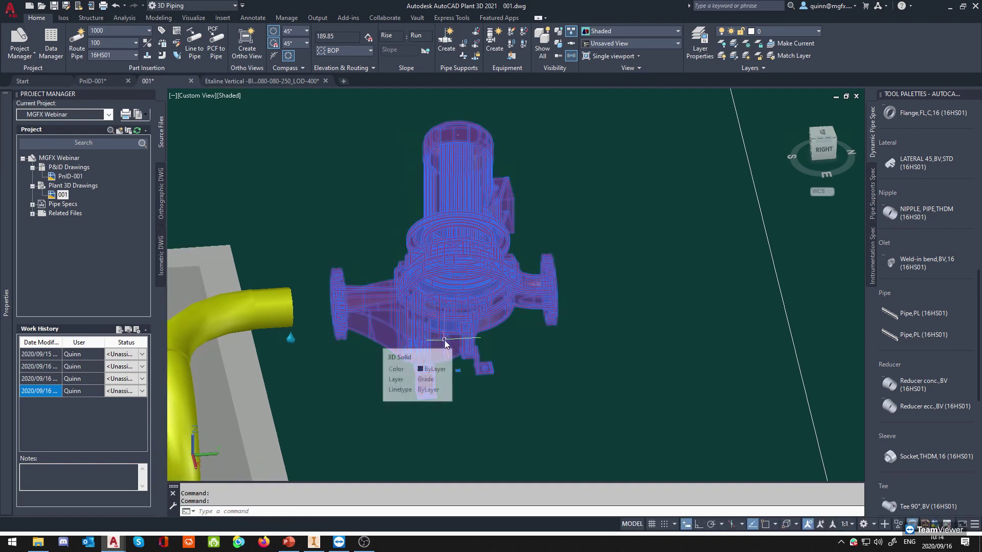
{"action": "key", "text": "Escape"}
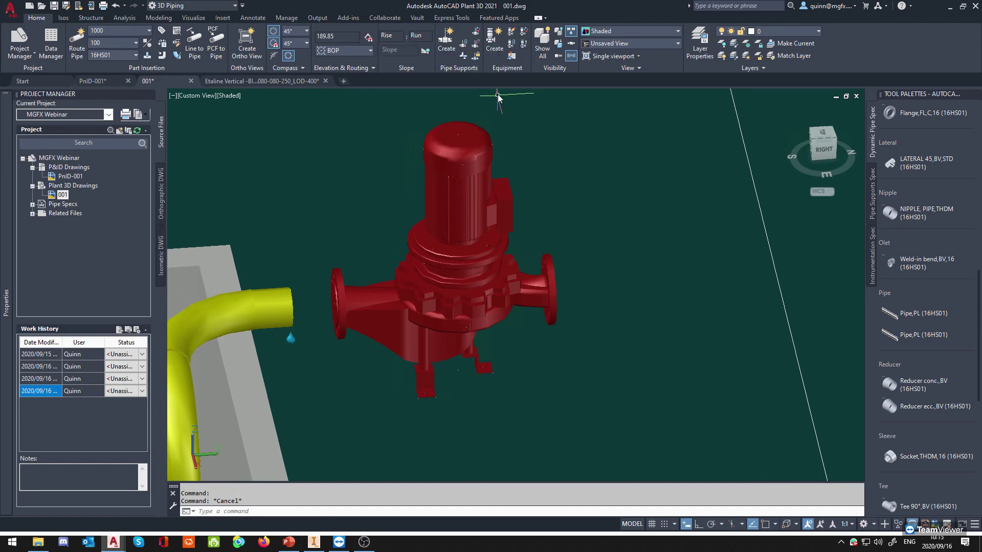
Try creating new equipment of the New Vertical Pump type, and cancel without adding any shapes.
{"action": "left_click", "coordinate": [494, 52]}
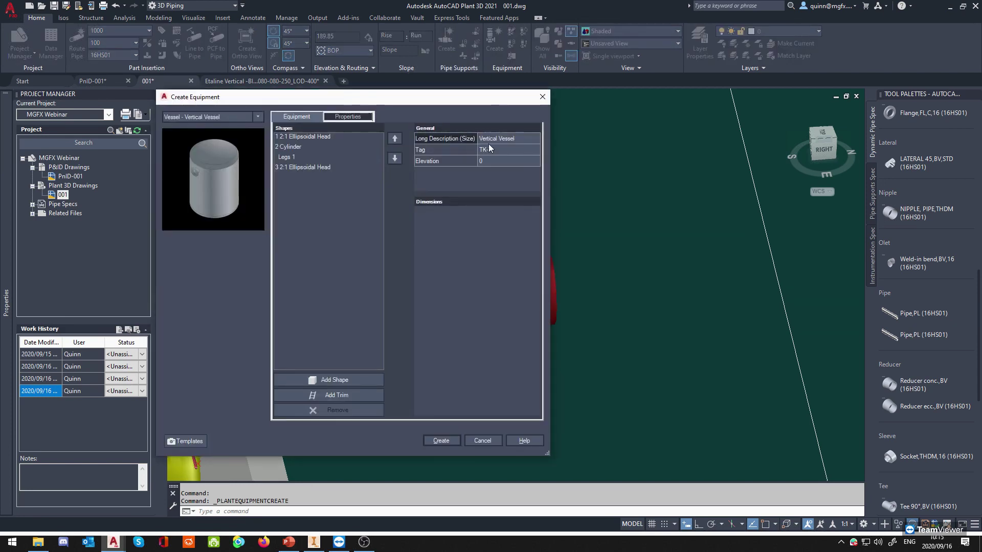
{"action": "left_click", "coordinate": [250, 119]}
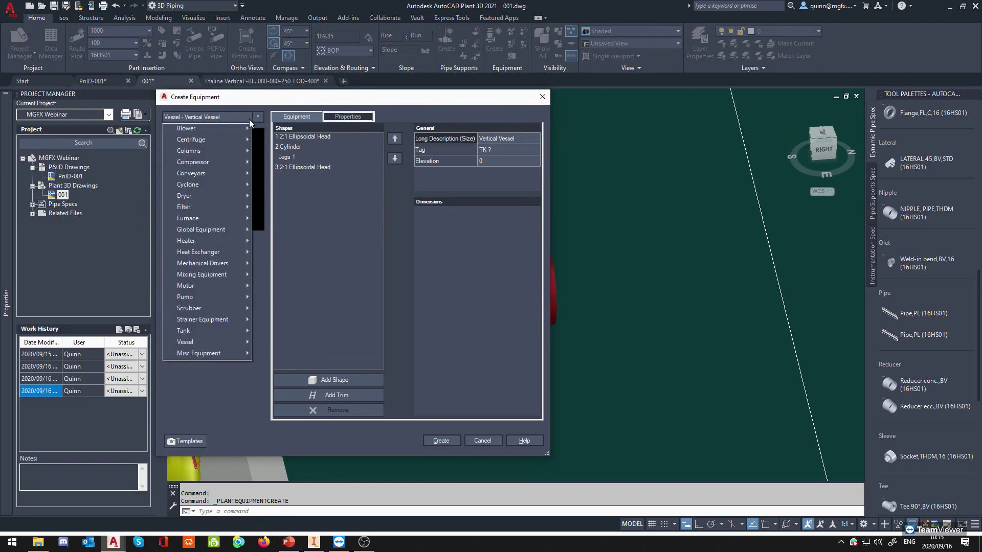
{"action": "mouse_move", "coordinate": [223, 297]}
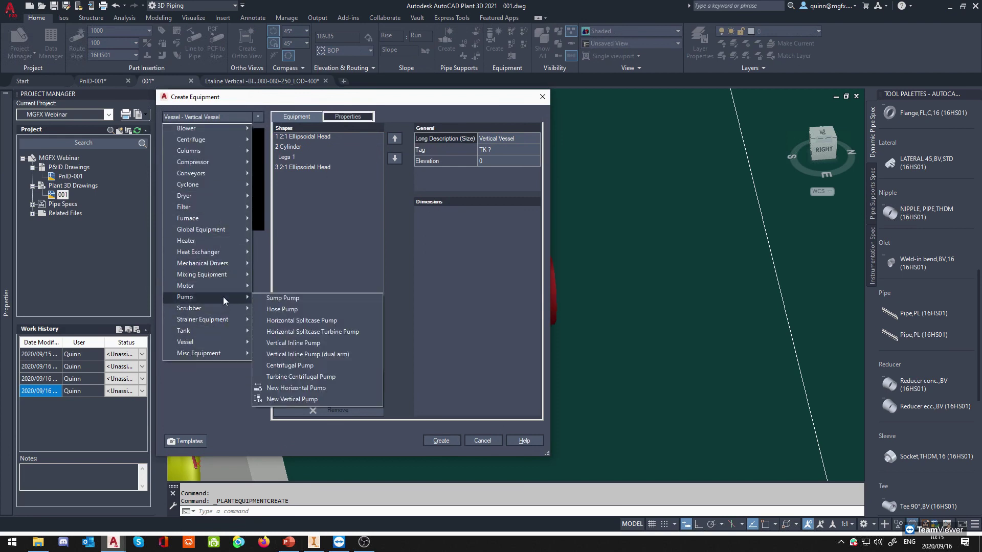
{"action": "left_click", "coordinate": [315, 397]}
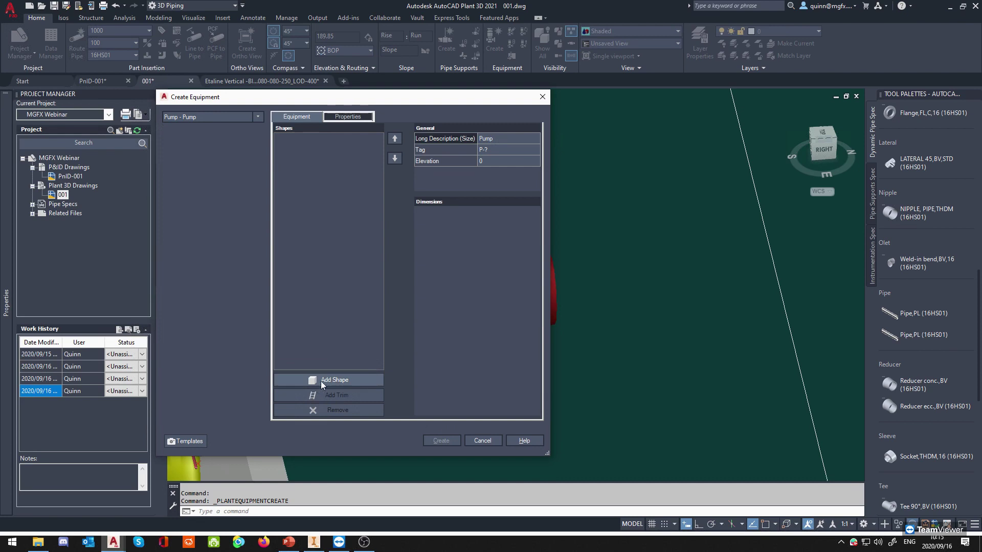
{"action": "left_click", "coordinate": [491, 443]}
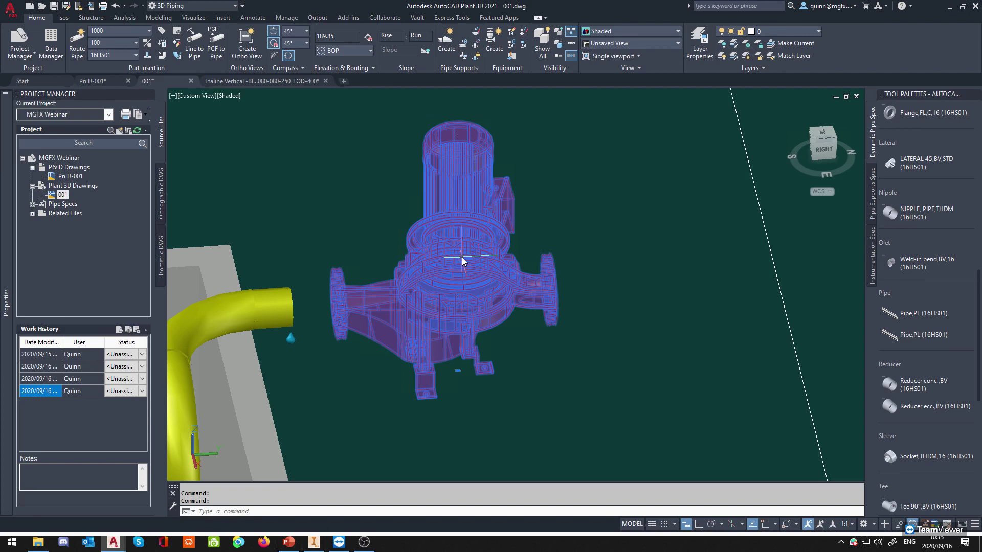
{"action": "key", "text": "Escape"}
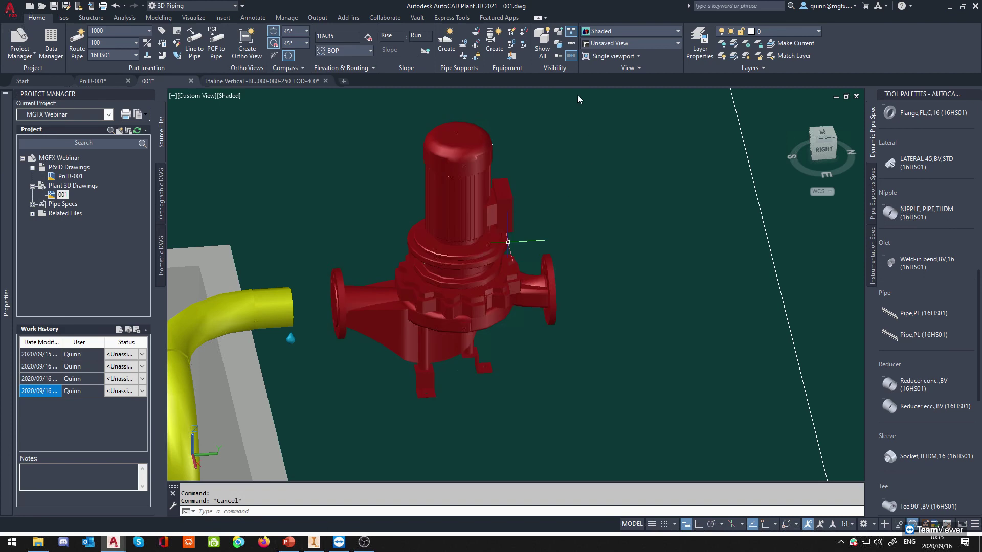
Try to convert the red pump model in drawing 001 to Plant 3D equipment.
{"action": "left_click", "coordinate": [510, 67]}
{"action": "left_click", "coordinate": [524, 33]}
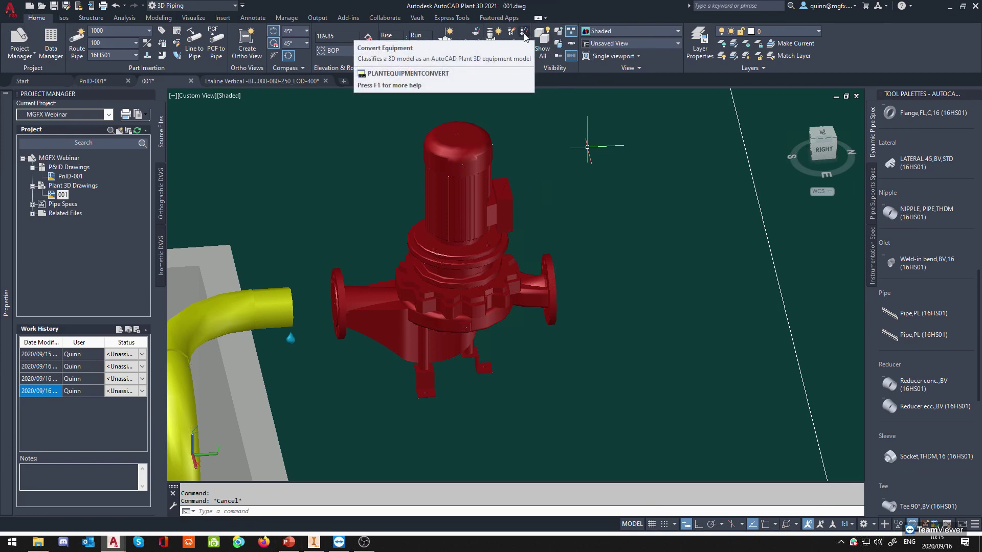
{"action": "left_click", "coordinate": [456, 267]}
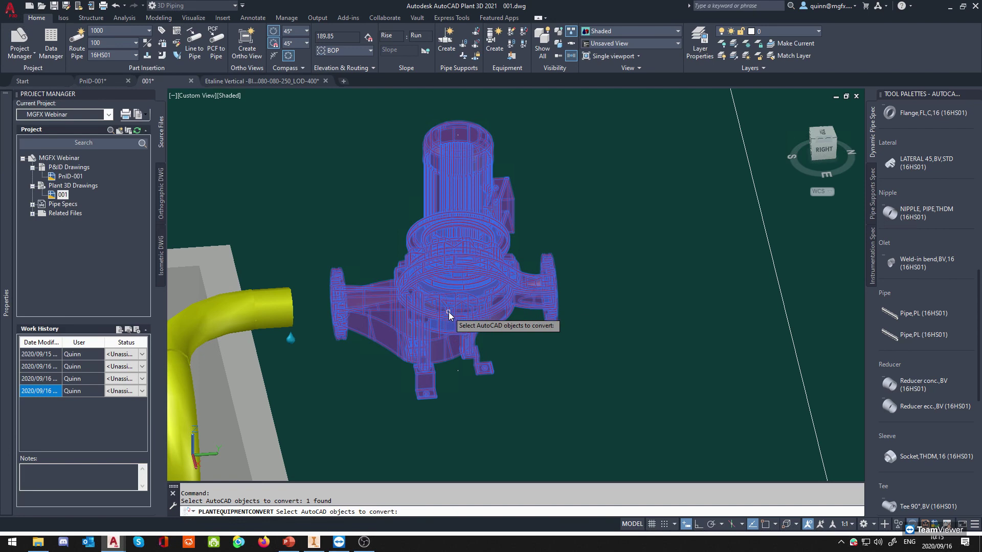
{"action": "key", "text": "Return"}
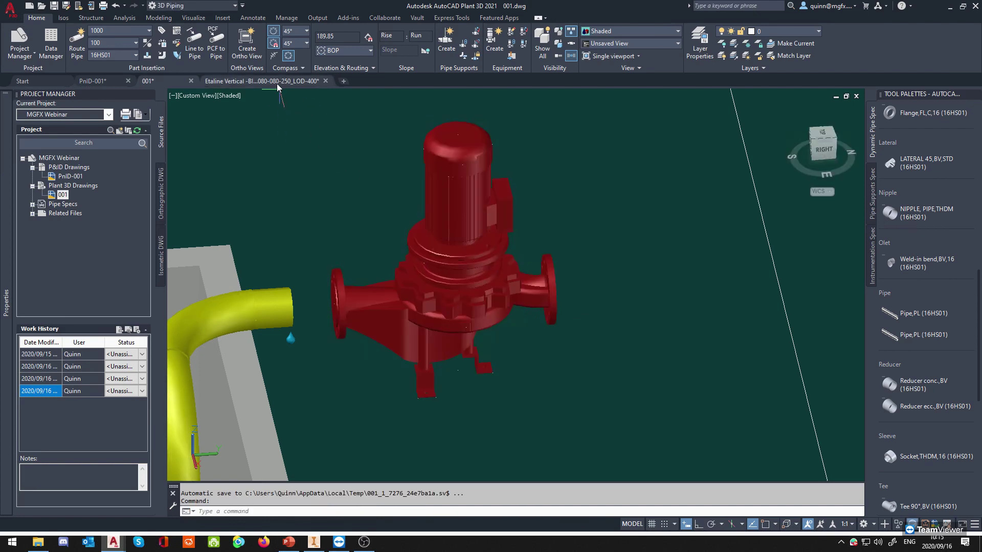
Switch to the Etaline Vertical pump drawing and examine the pump's individual parts and feet.
{"action": "left_click", "coordinate": [277, 82]}
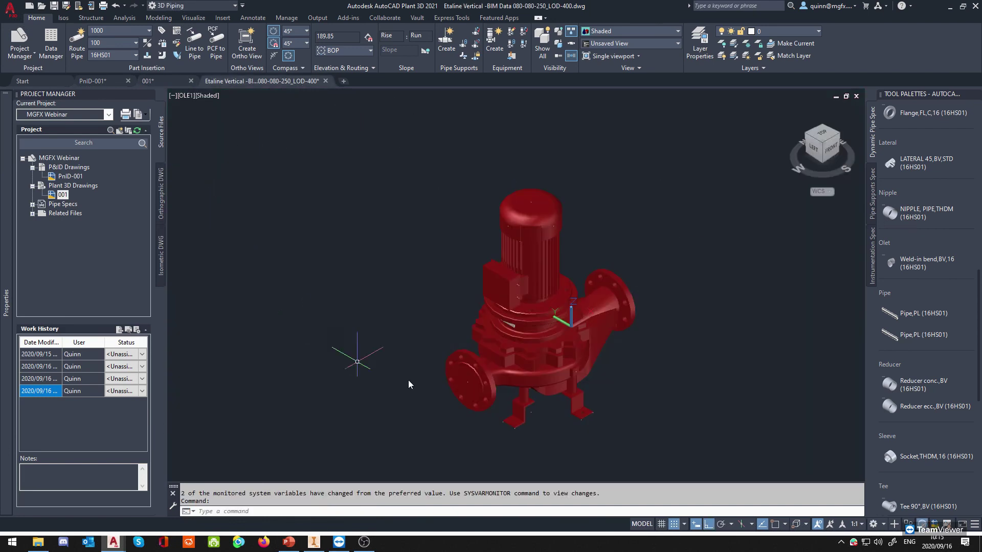
{"action": "middle_click_drag", "start_coordinate": [545, 360], "coordinate": [452, 332], "text": "shift"}
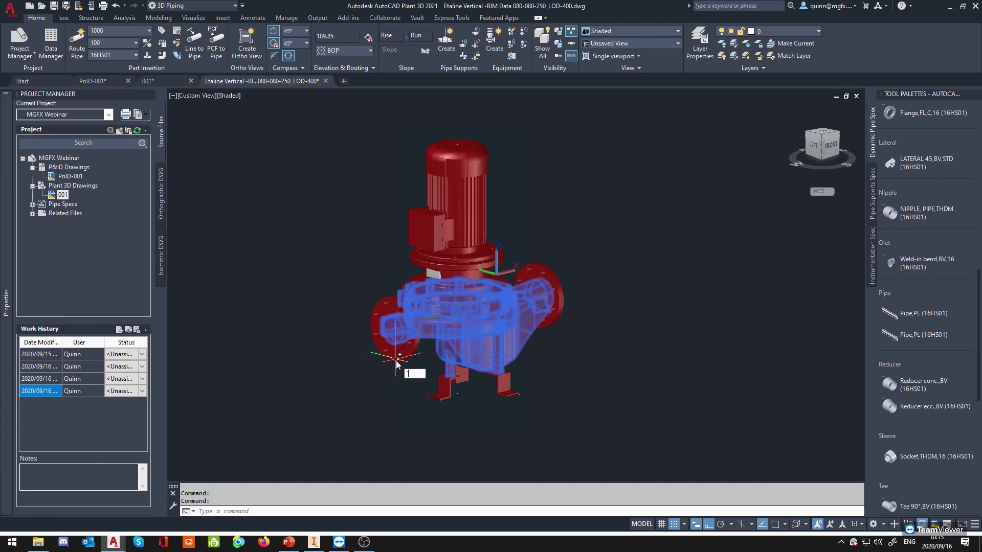
{"action": "key", "text": "Escape"}
{"action": "key", "text": "Escape"}
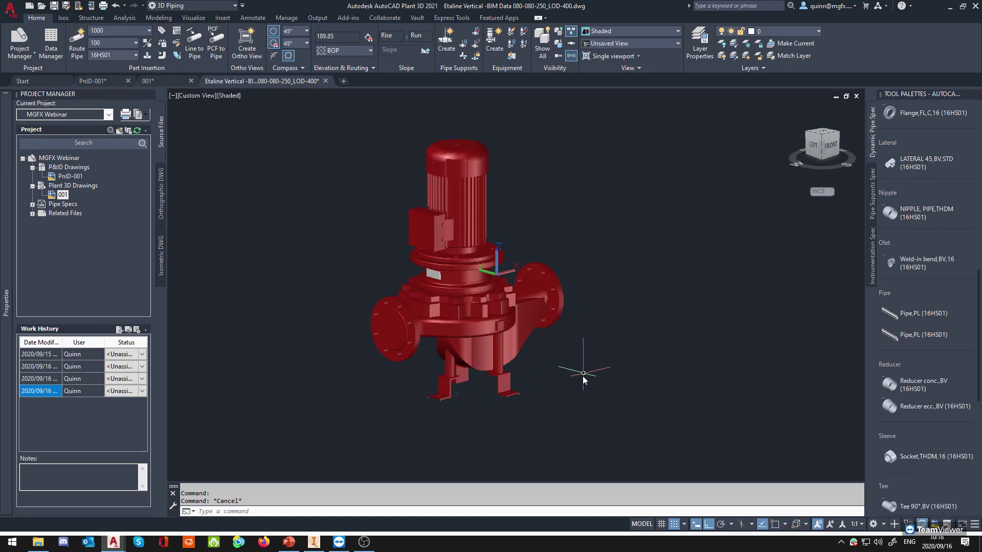
{"action": "middle_click_drag", "start_coordinate": [583, 374], "coordinate": [520, 411], "text": "shift"}
{"action": "scroll", "coordinate": [464, 384], "scroll_direction": "up", "scroll_amount": 5}
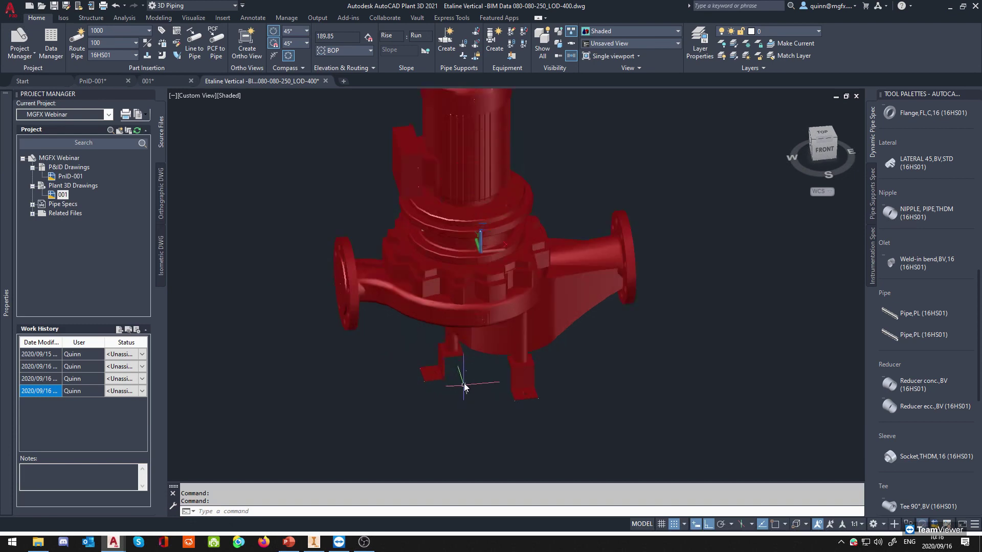
Examine the point object centred beneath the pump's feet and the Point command that creates it.
{"action": "left_click", "coordinate": [474, 384]}
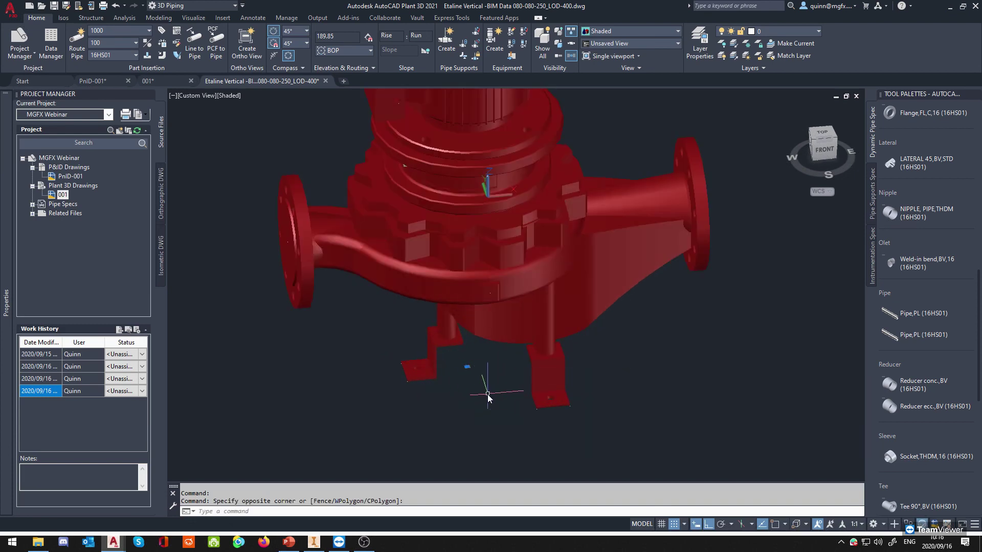
{"action": "key", "text": "Escape"}
{"action": "left_click", "coordinate": [479, 377]}
{"action": "scroll", "coordinate": [474, 368], "scroll_direction": "up", "scroll_amount": 3}
{"action": "key", "text": "Escape"}
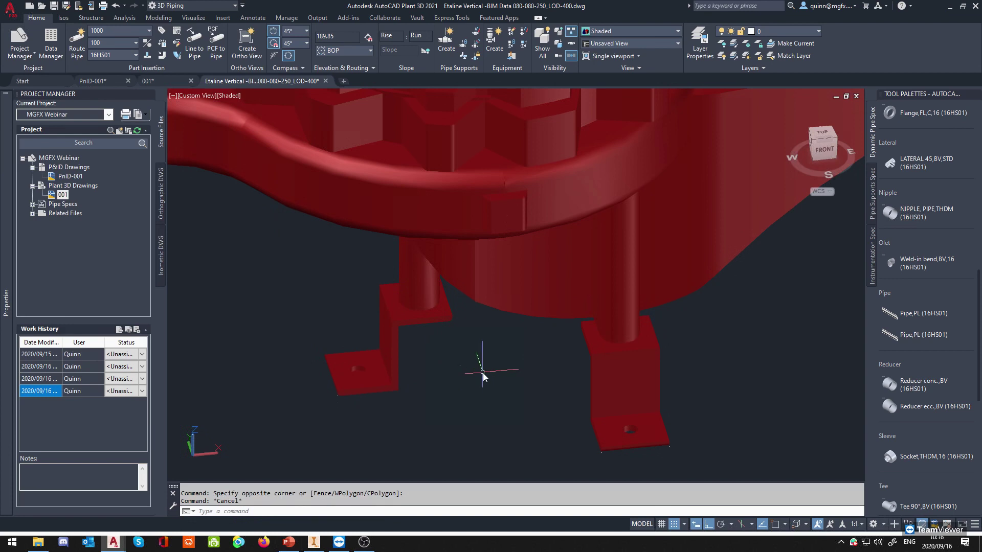
{"action": "type", "text": "PO"}
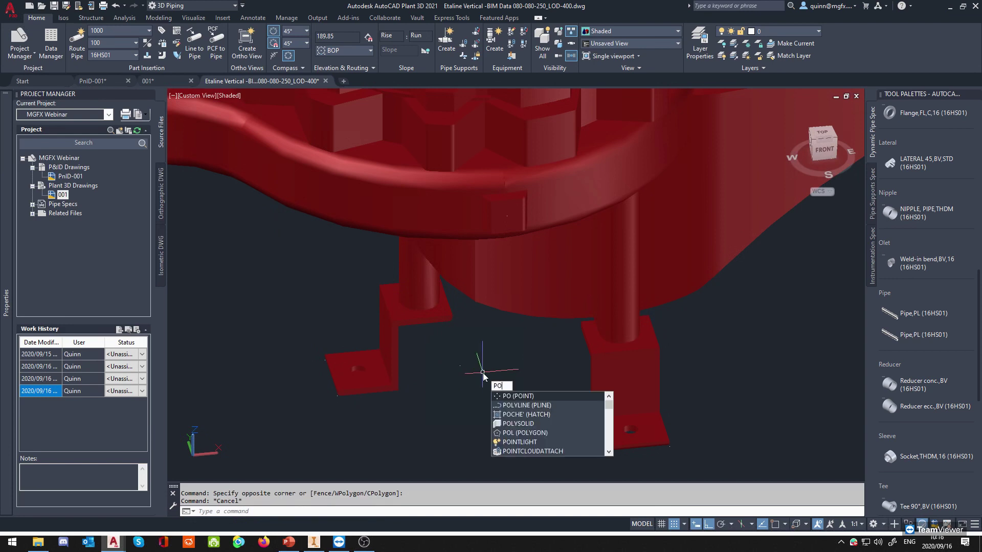
{"action": "key", "text": "Escape"}
{"action": "key", "text": "Escape"}
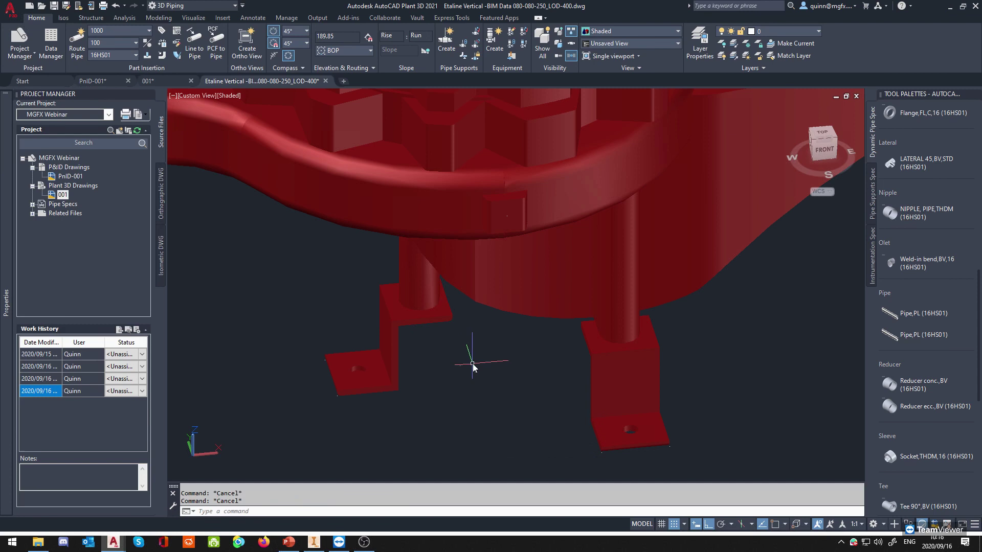
{"action": "scroll", "coordinate": [479, 379], "scroll_direction": "down", "scroll_amount": 2}
{"action": "scroll", "coordinate": [473, 391], "scroll_direction": "down", "scroll_amount": 3}
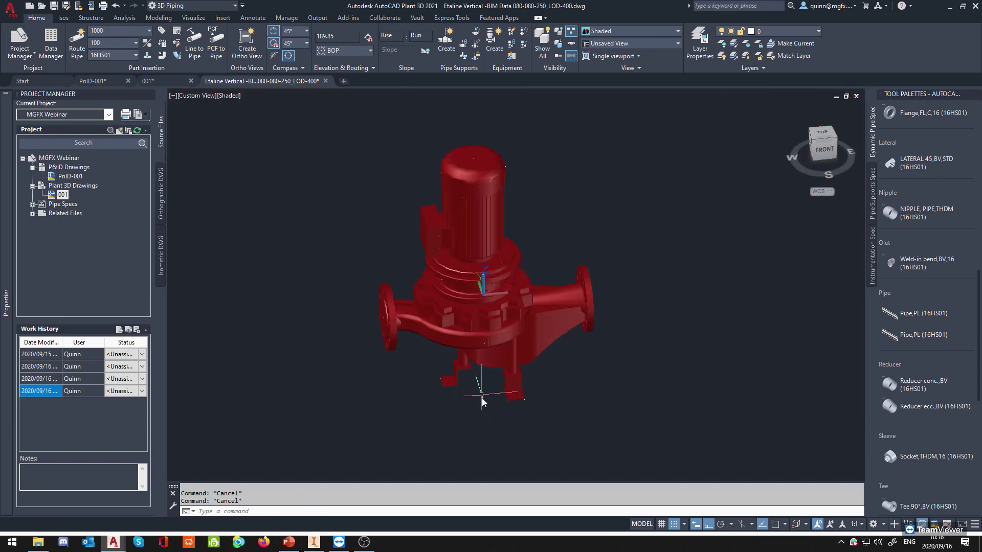
{"action": "middle_click_drag", "start_coordinate": [519, 404], "coordinate": [526, 395], "text": "shift"}
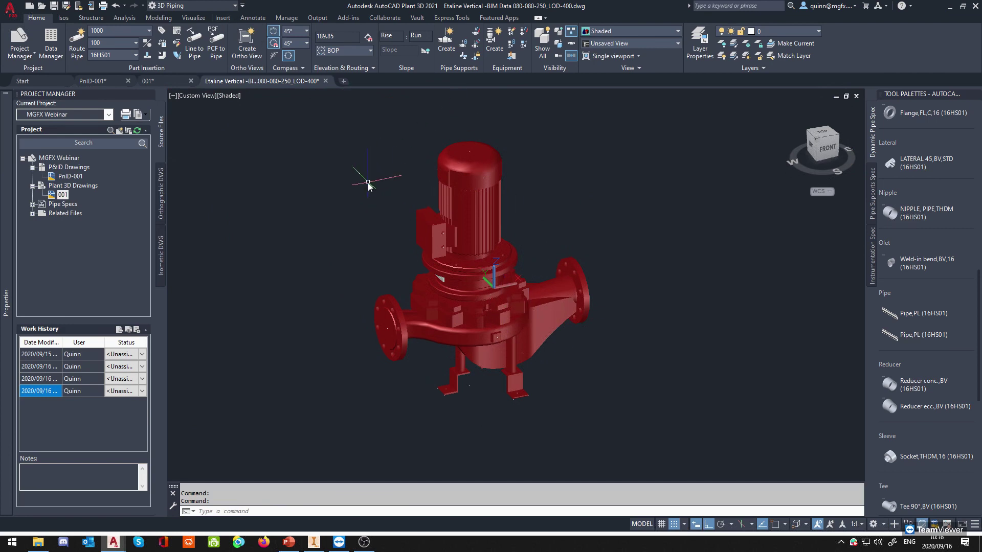
Start a block definition using the existing block name Etaline Vertical -BIM Data 080-080-250.
{"action": "type", "text": "b"}
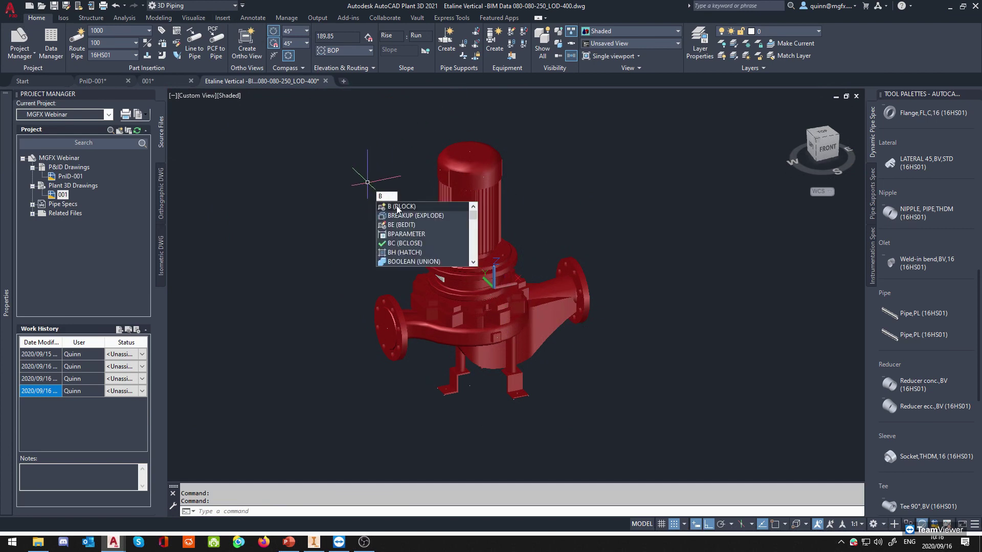
{"action": "left_click", "coordinate": [401, 207]}
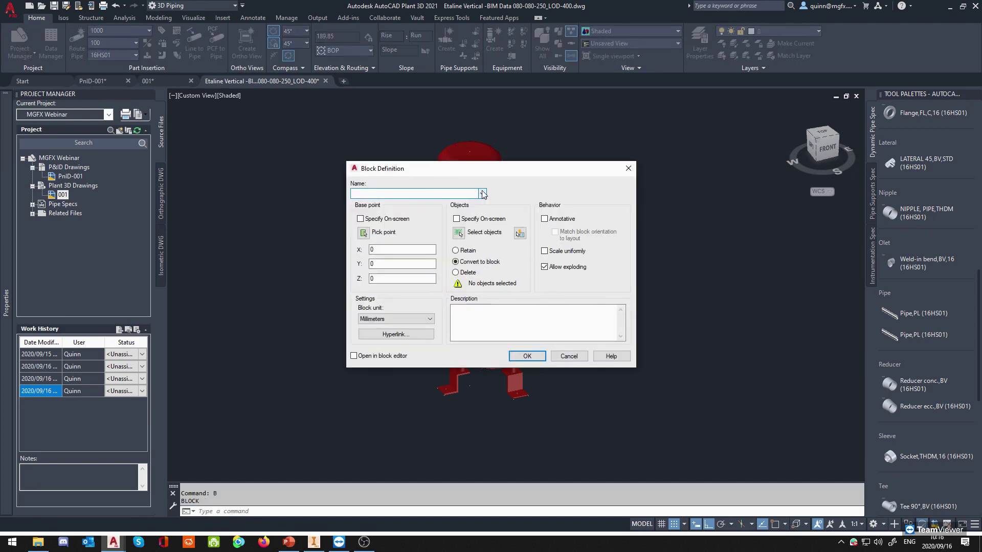
{"action": "left_click", "coordinate": [482, 193]}
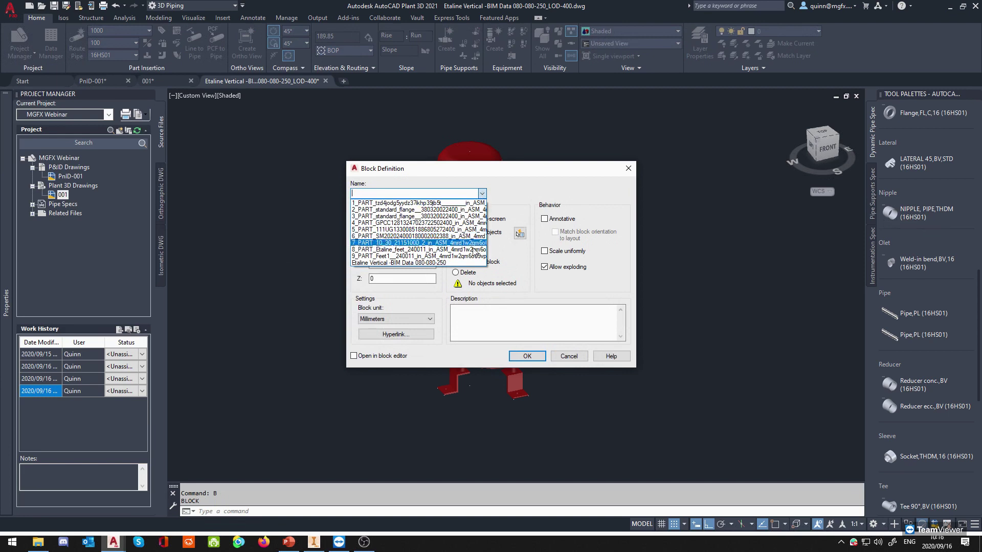
{"action": "left_click", "coordinate": [464, 264]}
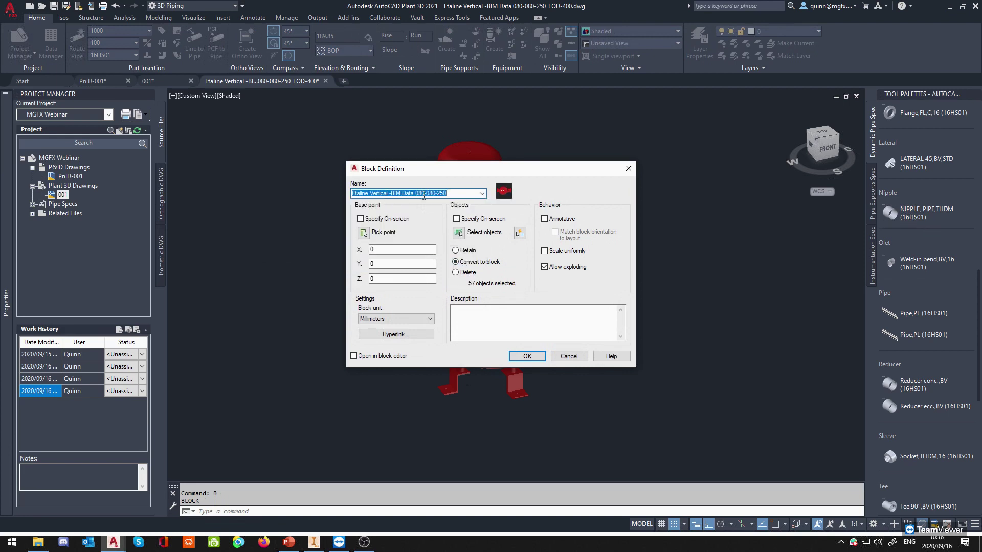
{"action": "left_click", "coordinate": [470, 194]}
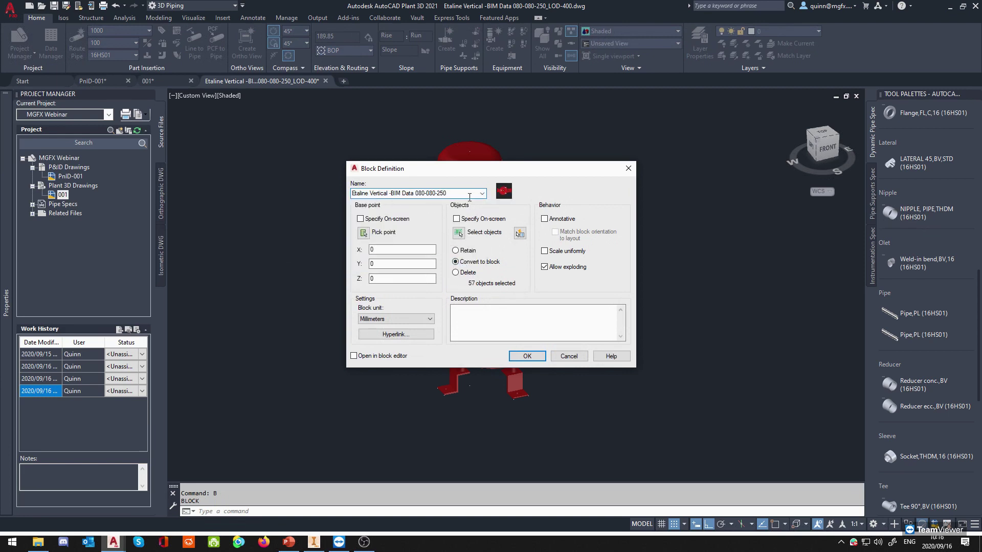
{"action": "left_click_drag", "start_coordinate": [438, 195], "coordinate": [354, 199]}
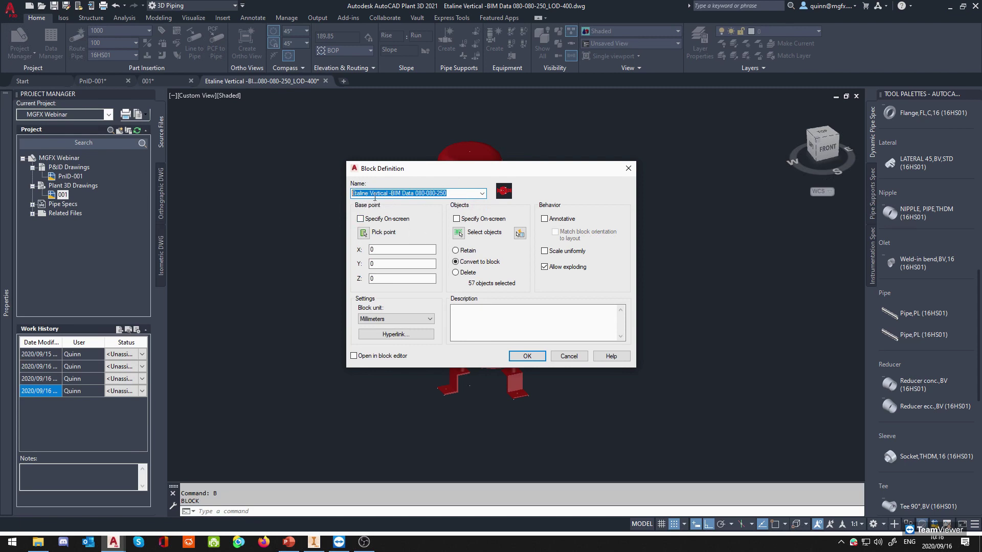
{"action": "left_click", "coordinate": [458, 192]}
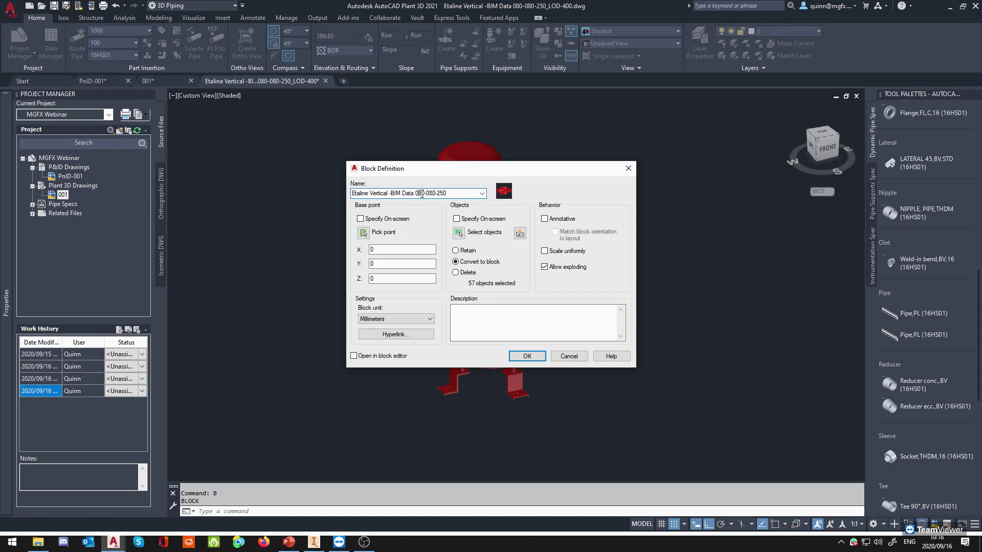
{"action": "left_click", "coordinate": [452, 197]}
Set the block's base point by snapping to the node centred beneath the pump's feet.
{"action": "left_click", "coordinate": [363, 232]}
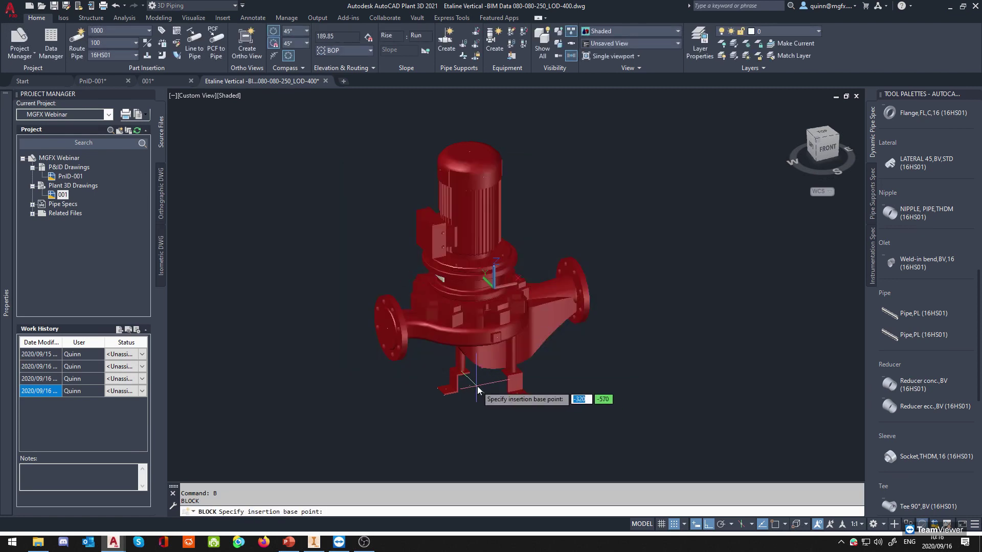
{"action": "right_click", "coordinate": [478, 386], "text": "shift"}
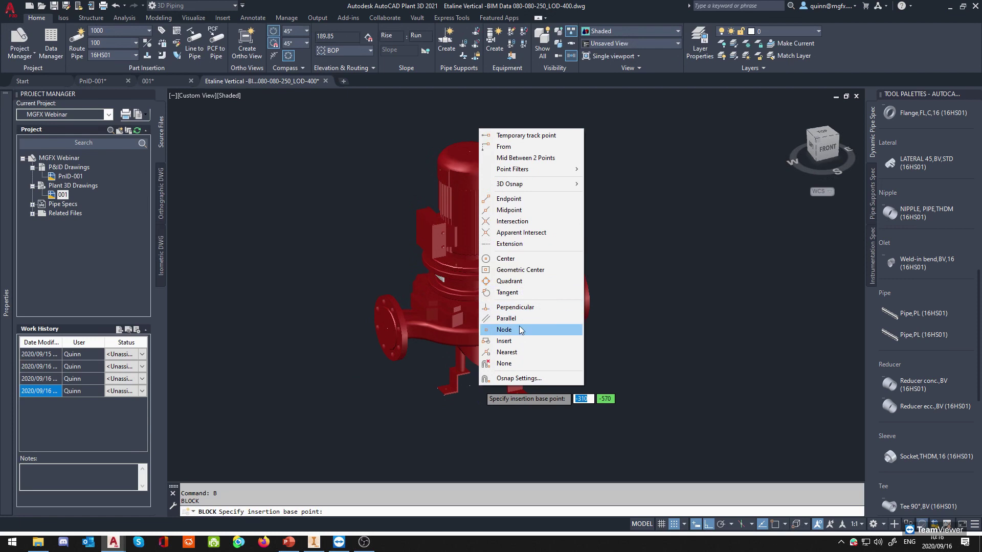
{"action": "left_click", "coordinate": [540, 328]}
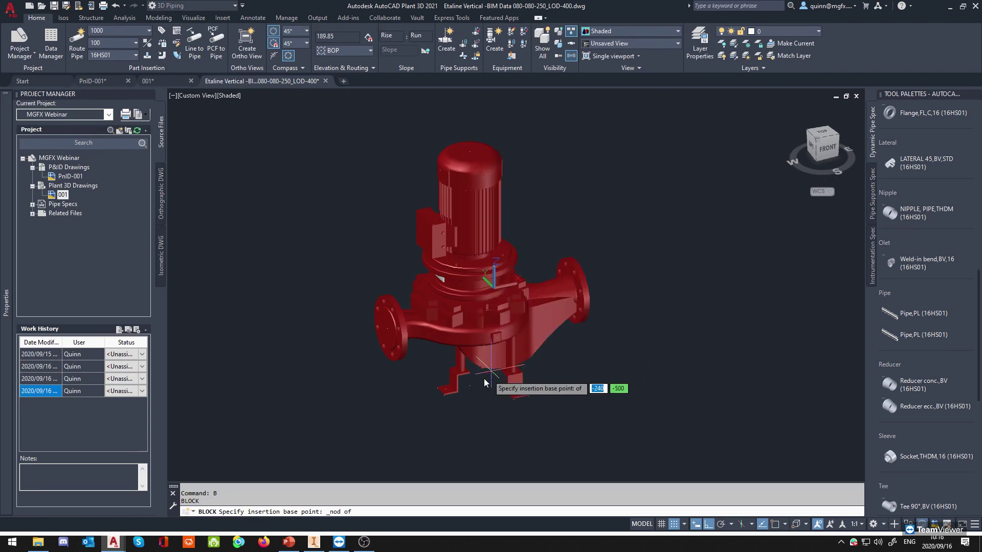
{"action": "left_click", "coordinate": [472, 390]}
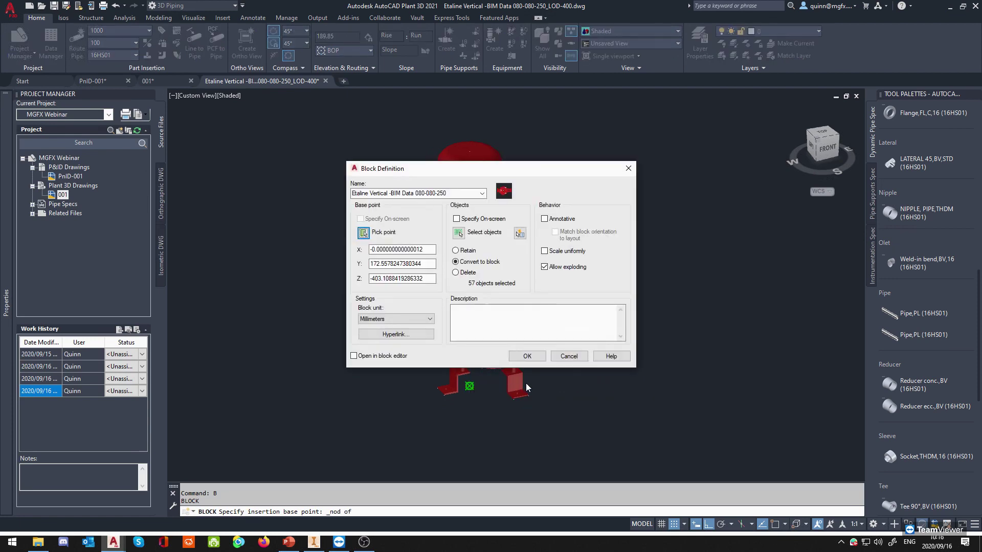
Include all the pump's objects in the block, redefine the existing definition, and select the resulting pump block.
{"action": "left_click", "coordinate": [459, 233]}
{"action": "left_click", "coordinate": [648, 402]}
{"action": "left_click", "coordinate": [336, 119]}
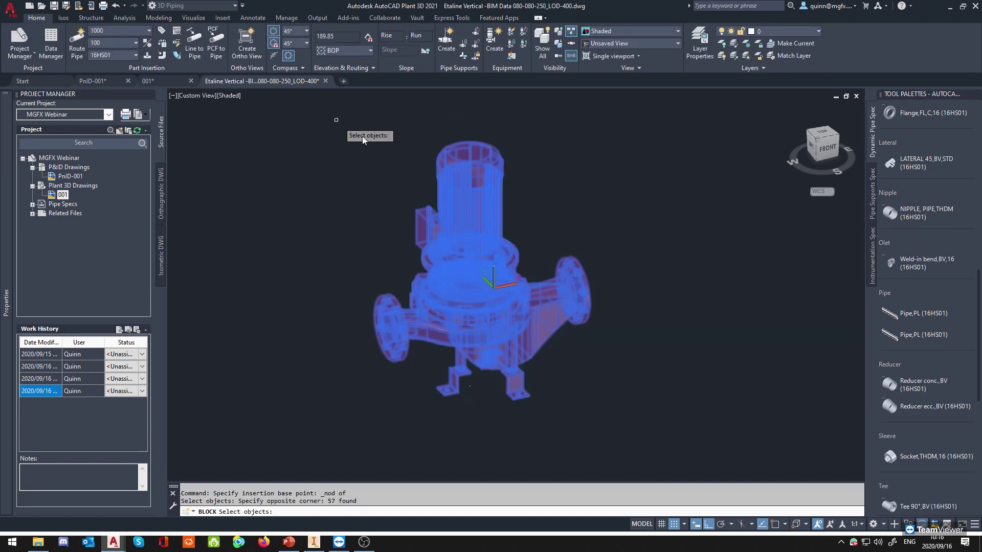
{"action": "key", "text": "Return"}
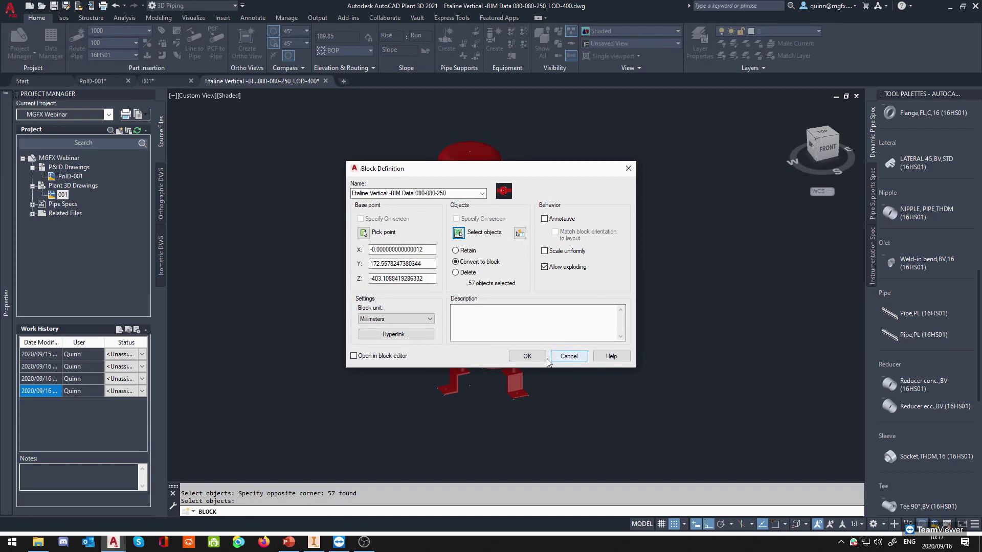
{"action": "left_click", "coordinate": [527, 357]}
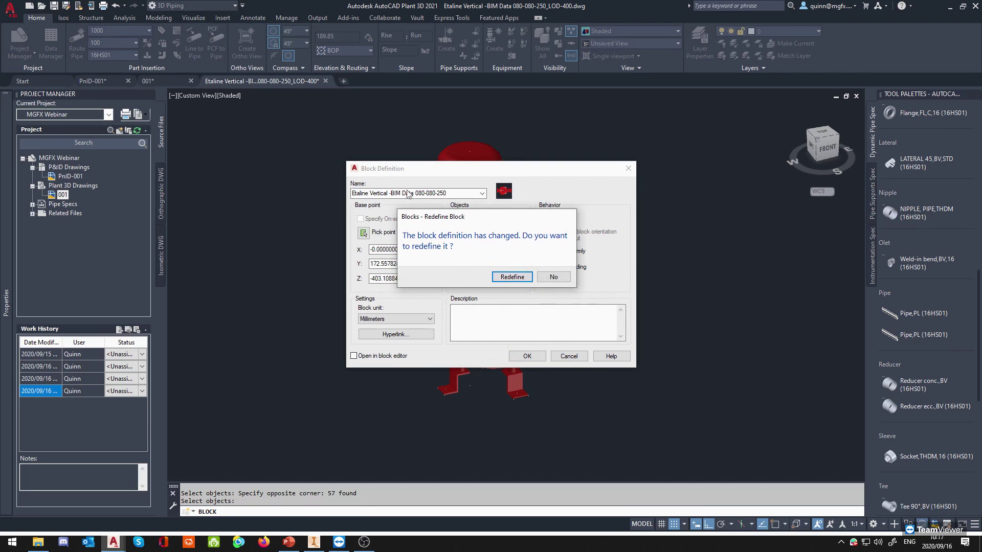
{"action": "left_click", "coordinate": [511, 277]}
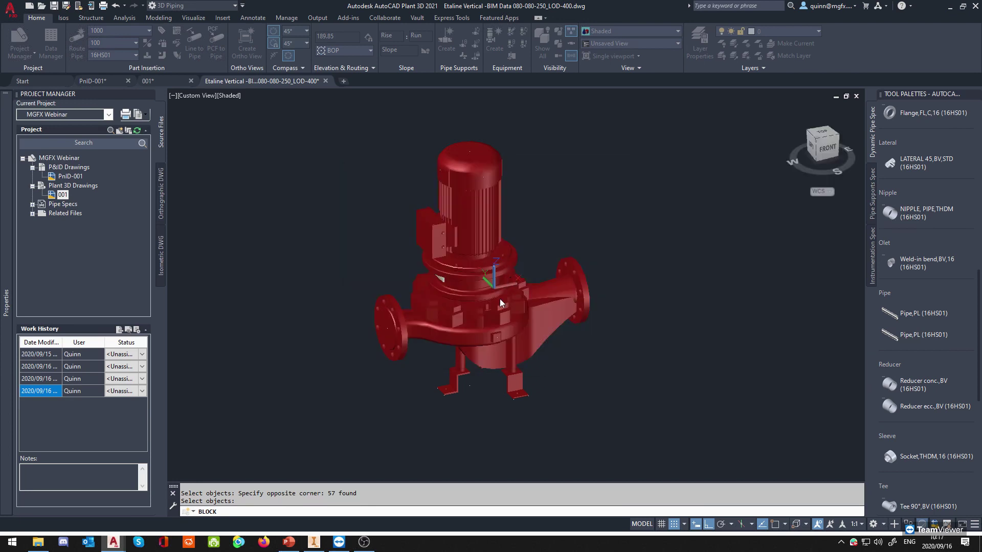
{"action": "left_click", "coordinate": [484, 340]}
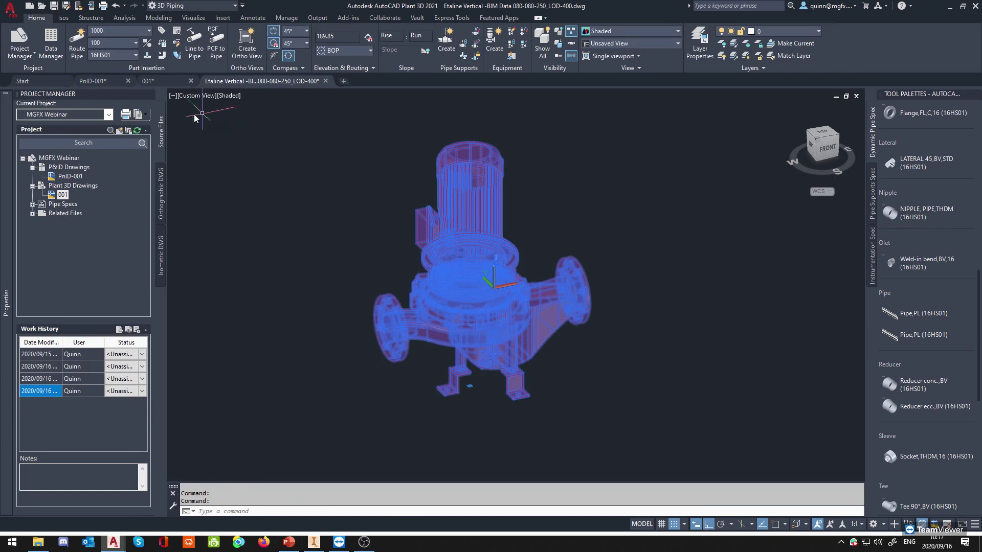
Switch to drawing 001 and examine the pump block's position beside the open end of the yellow pipe.
{"action": "key", "text": "Escape"}
{"action": "left_click", "coordinate": [146, 82]}
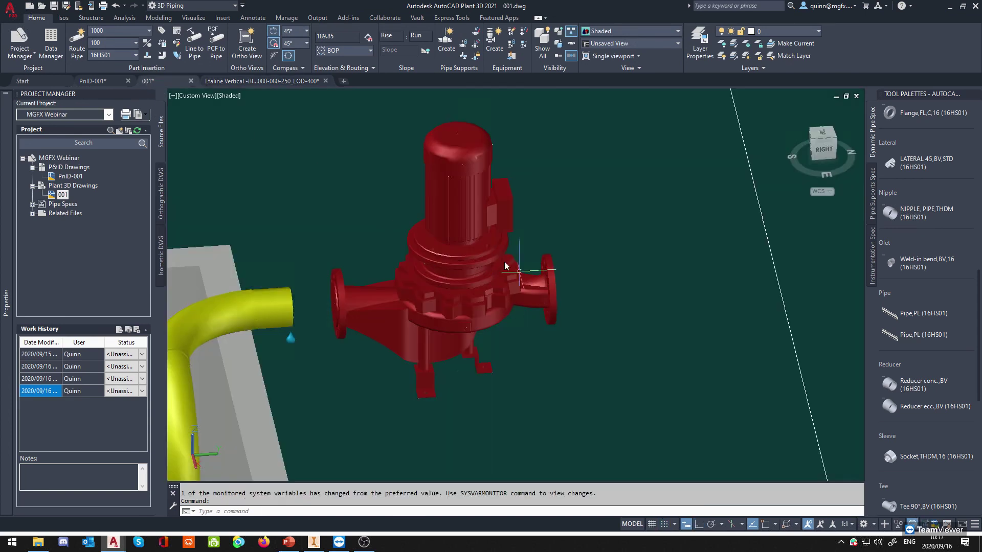
{"action": "left_click", "coordinate": [450, 312]}
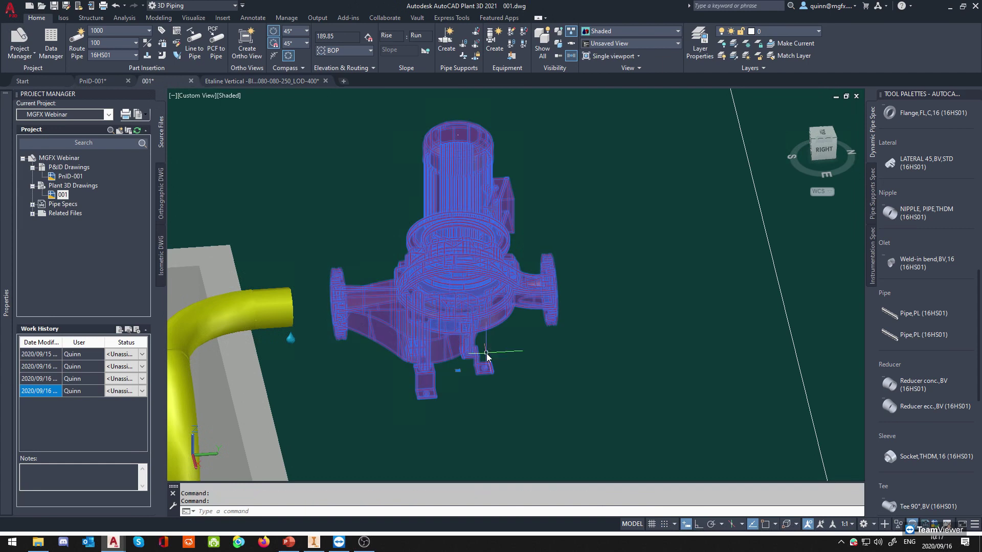
{"action": "key", "text": "Escape"}
{"action": "middle_click_drag", "start_coordinate": [444, 394], "coordinate": [449, 339], "text": "shift"}
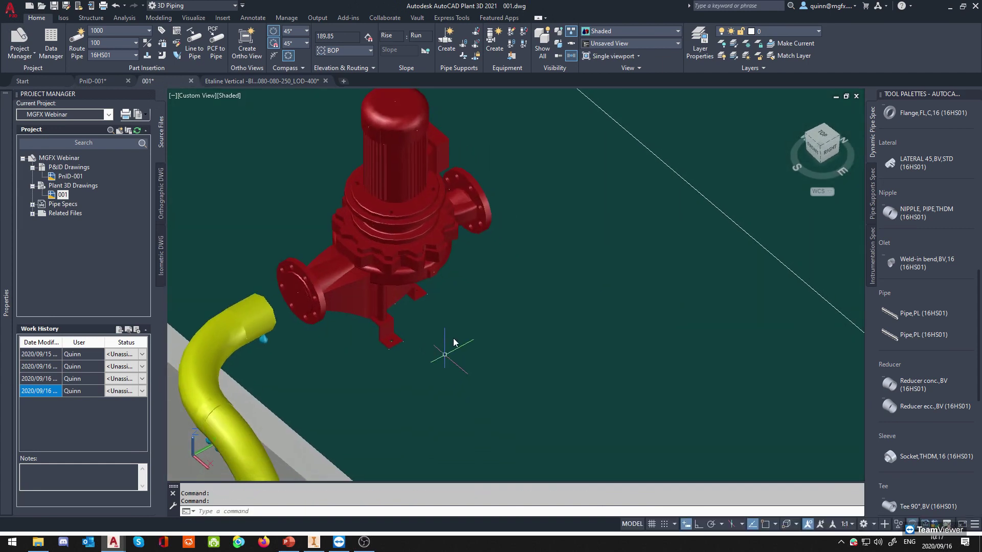
{"action": "scroll", "coordinate": [393, 281], "scroll_direction": "down", "scroll_amount": 3}
{"action": "scroll", "coordinate": [398, 339], "scroll_direction": "up", "scroll_amount": 2}
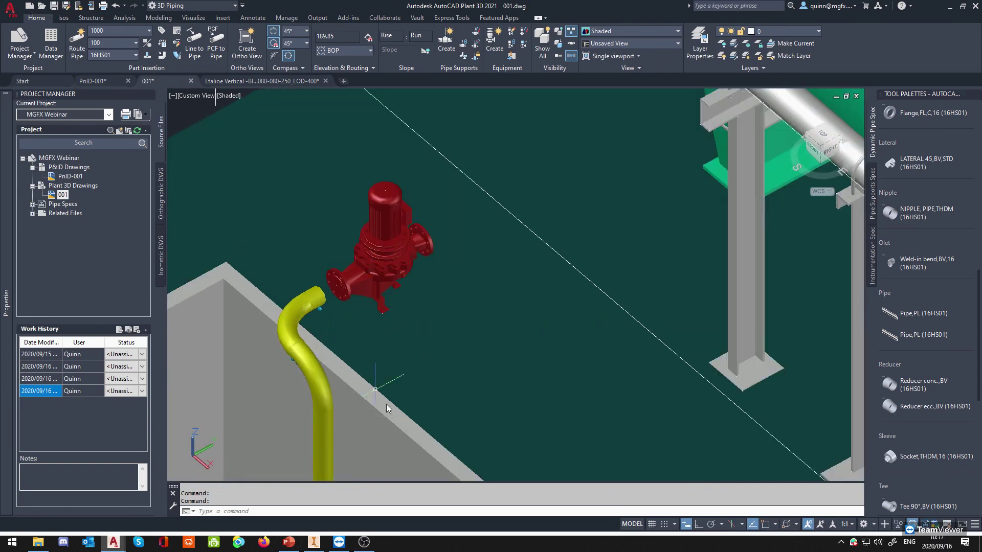
{"action": "scroll", "coordinate": [398, 315], "scroll_direction": "down", "scroll_amount": 2}
{"action": "scroll", "coordinate": [394, 317], "scroll_direction": "up", "scroll_amount": 2}
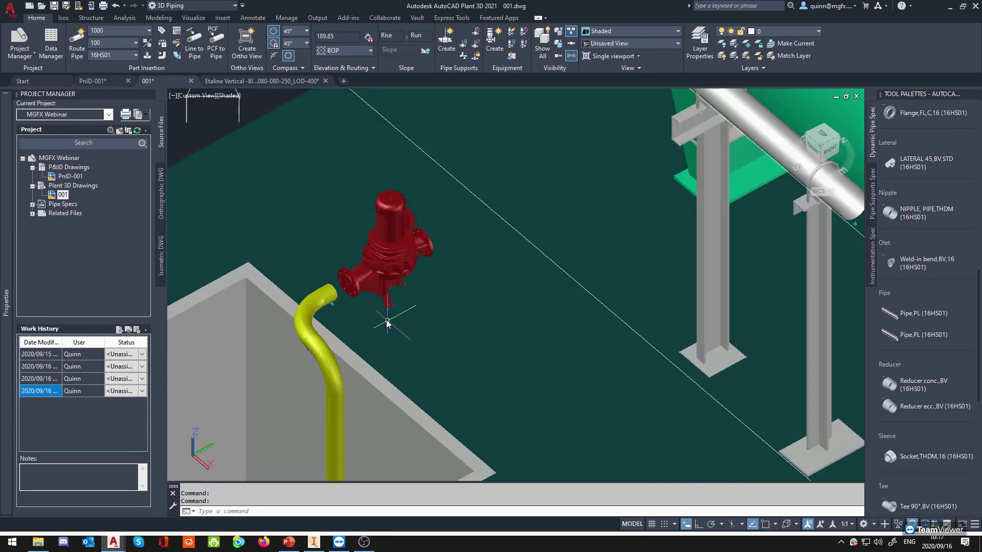
{"action": "scroll", "coordinate": [371, 322], "scroll_direction": "up", "scroll_amount": 1}
{"action": "scroll", "coordinate": [358, 340], "scroll_direction": "up", "scroll_amount": 2}
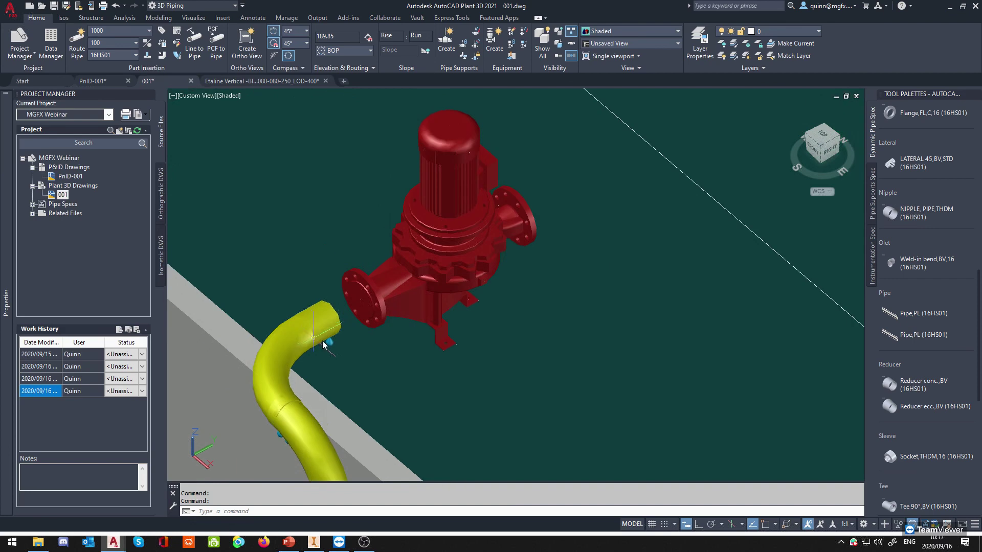
Convert the pump block to equipment of type Pump, with its insertion base point on the node centred beneath the feet.
{"action": "left_click", "coordinate": [404, 304]}
{"action": "middle_click_drag", "start_coordinate": [424, 360], "coordinate": [320, 331]}
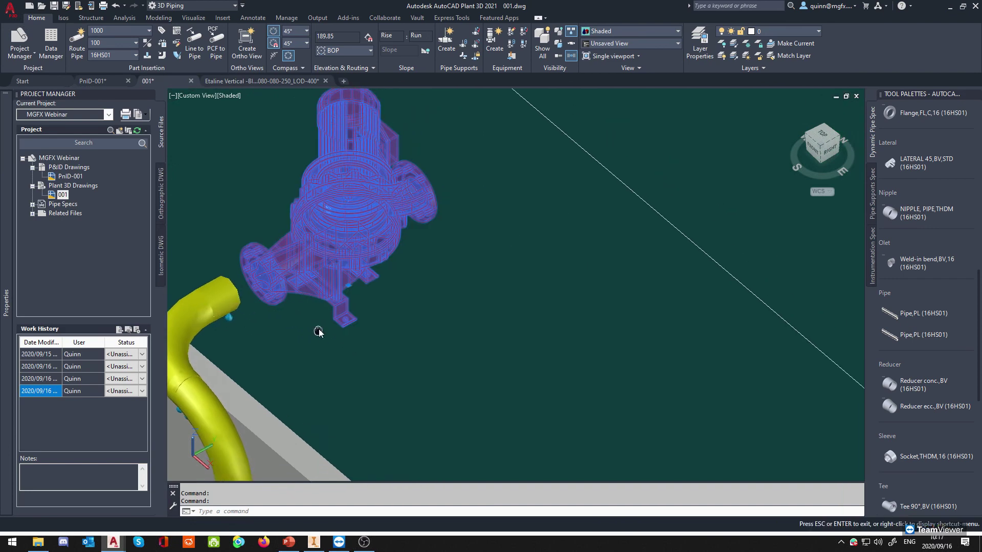
{"action": "middle_click_drag", "start_coordinate": [302, 298], "coordinate": [373, 348]}
{"action": "scroll", "coordinate": [346, 341], "scroll_direction": "up", "scroll_amount": 2}
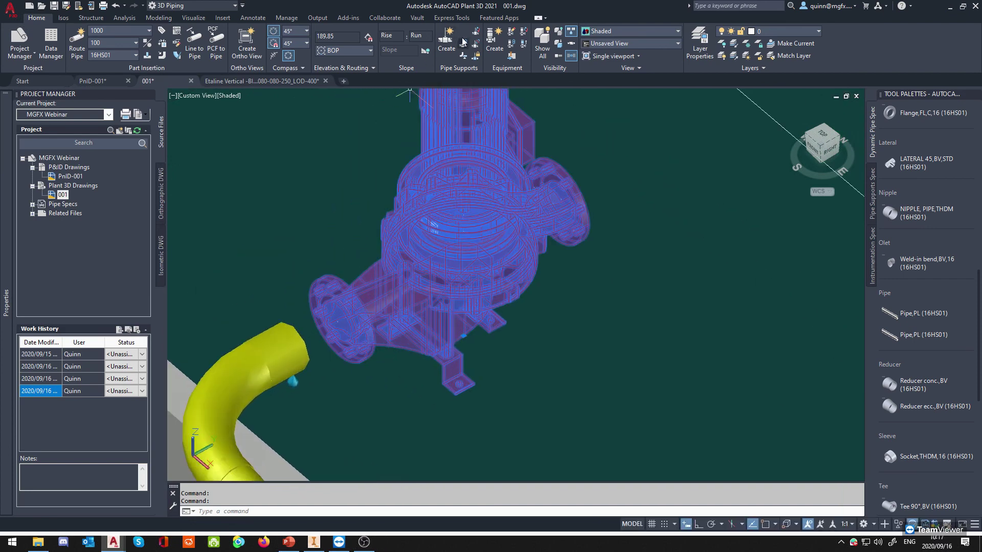
{"action": "left_click", "coordinate": [523, 35]}
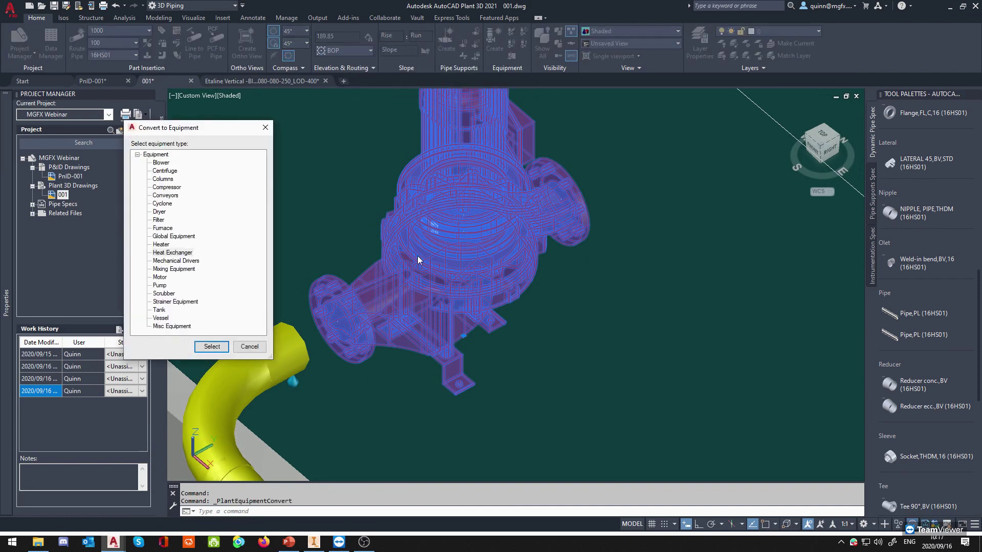
{"action": "left_click", "coordinate": [160, 286]}
{"action": "left_click", "coordinate": [212, 348]}
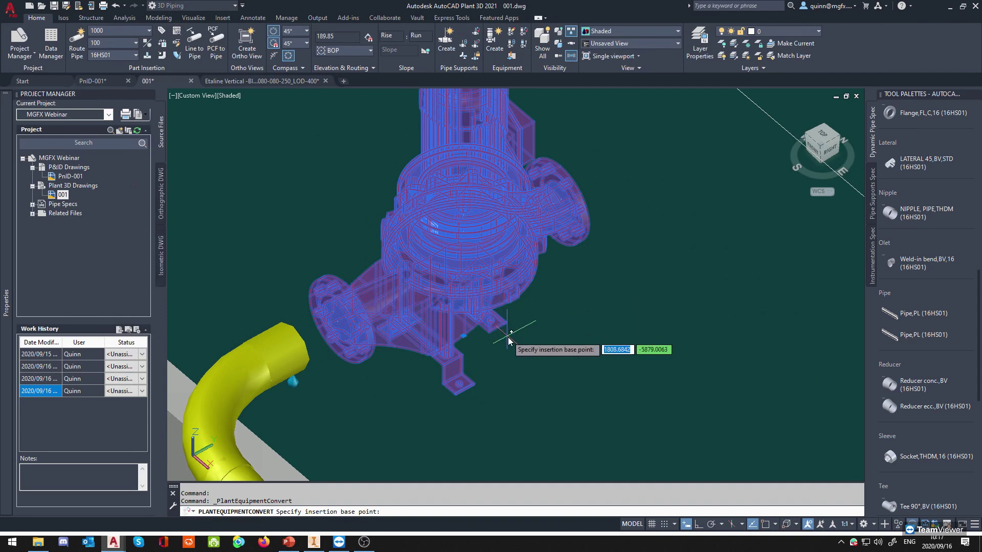
{"action": "middle_click_drag", "start_coordinate": [515, 344], "coordinate": [453, 348], "text": "shift"}
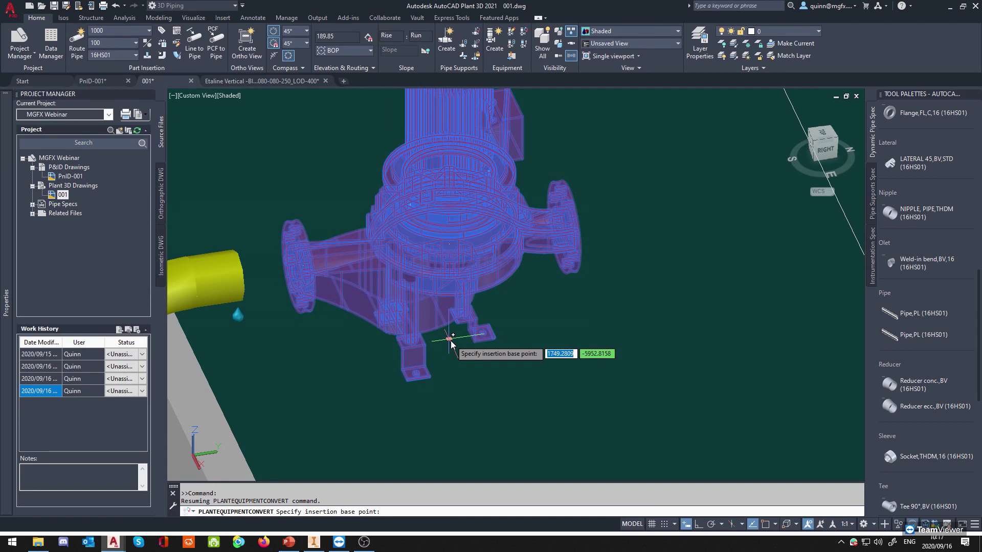
{"action": "left_click", "coordinate": [450, 340]}
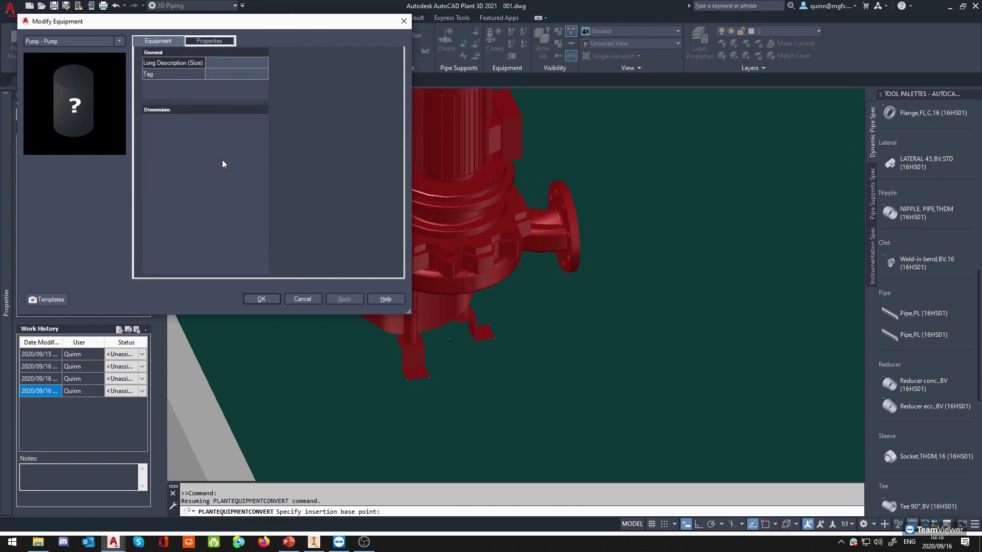
Assign the pump the tag P-1100 using type P and number 1100, and accept the equipment settings.
{"action": "left_click", "coordinate": [252, 76]}
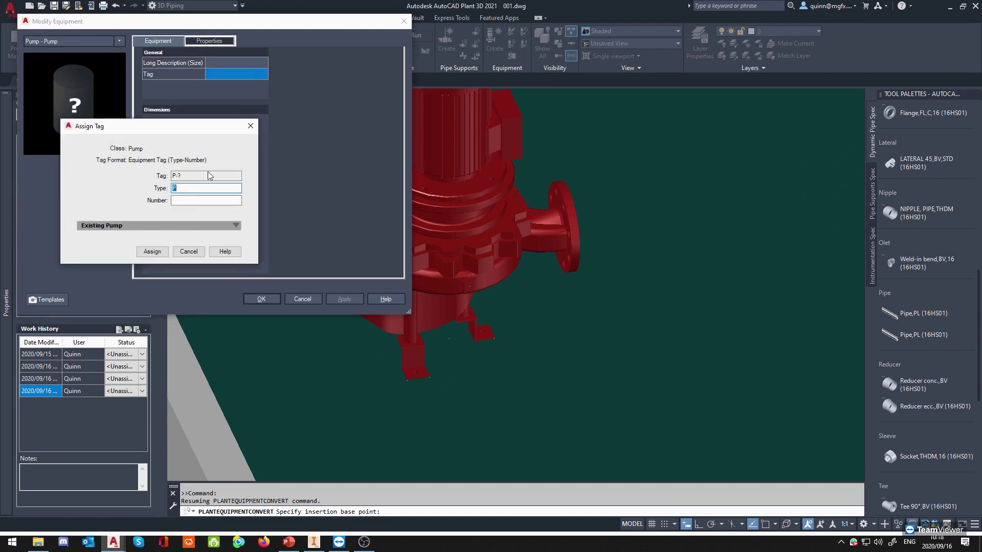
{"action": "left_click", "coordinate": [195, 201]}
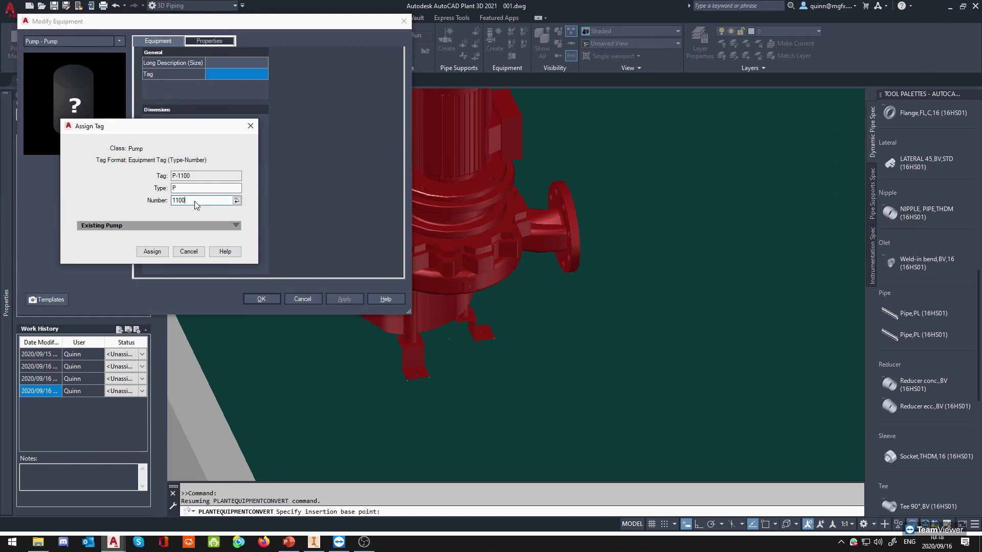
{"action": "left_click", "coordinate": [153, 252]}
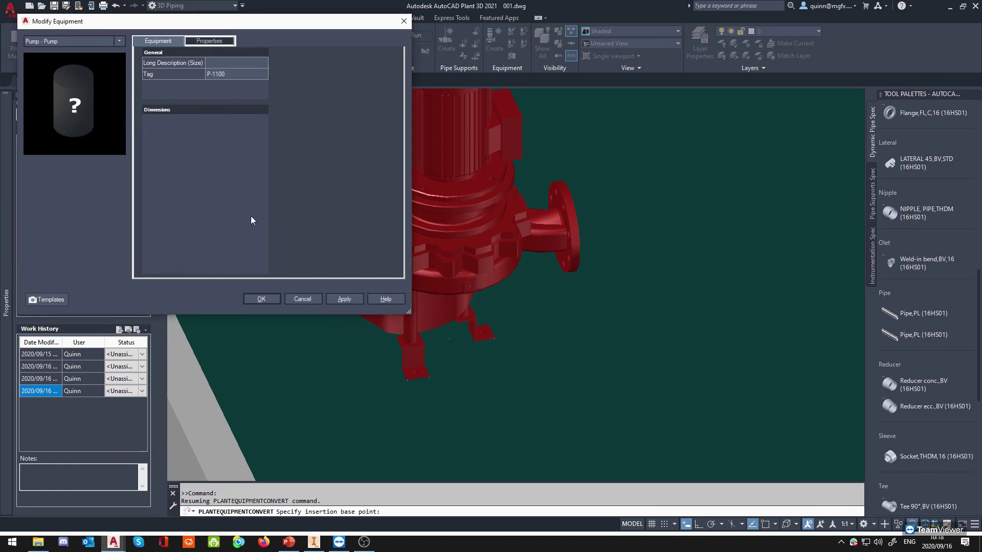
{"action": "left_click", "coordinate": [261, 299]}
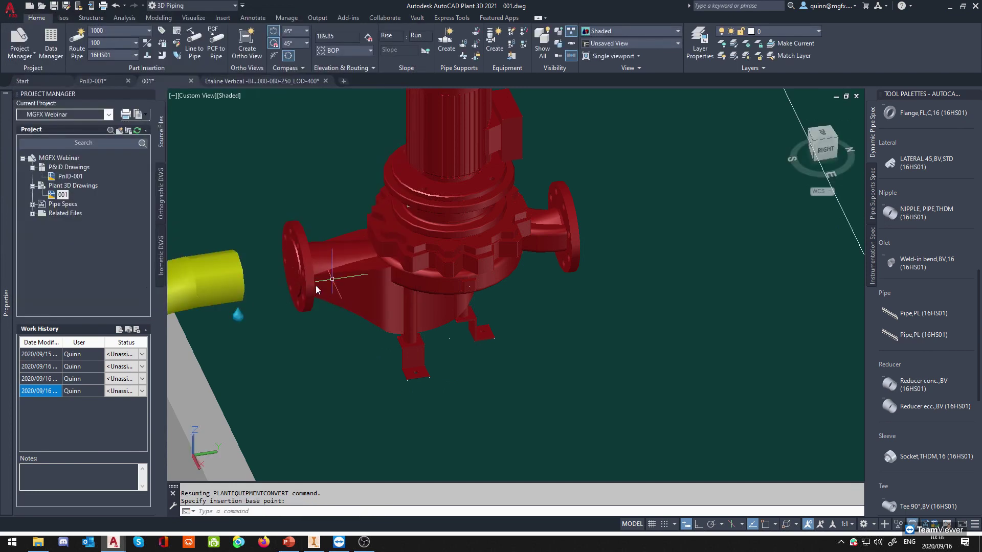
Select the converted pump and start adding a nozzle to it.
{"action": "scroll", "coordinate": [309, 297], "scroll_direction": "down", "scroll_amount": 2}
{"action": "scroll", "coordinate": [322, 288], "scroll_direction": "up", "scroll_amount": 4}
{"action": "left_click", "coordinate": [325, 288]}
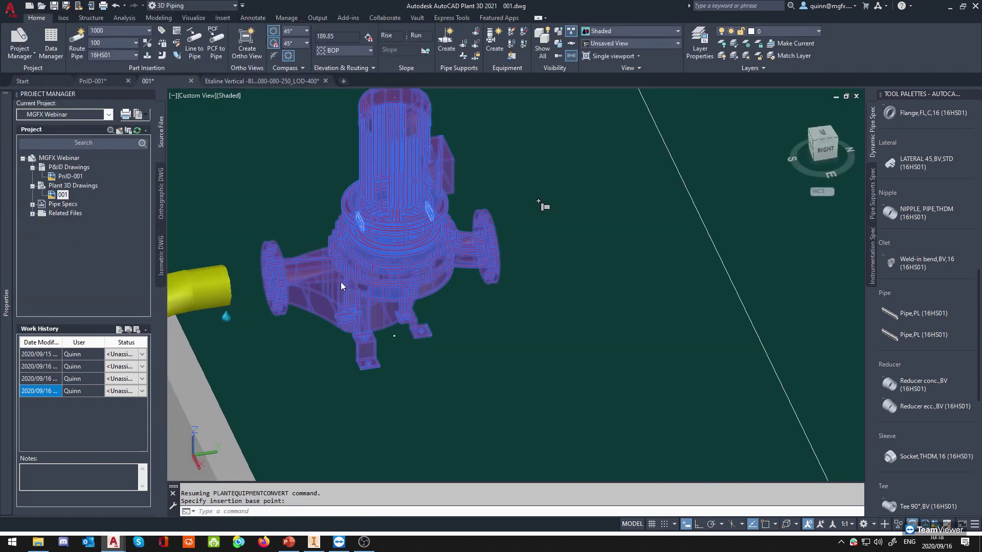
{"action": "middle_click_drag", "start_coordinate": [385, 292], "coordinate": [371, 319]}
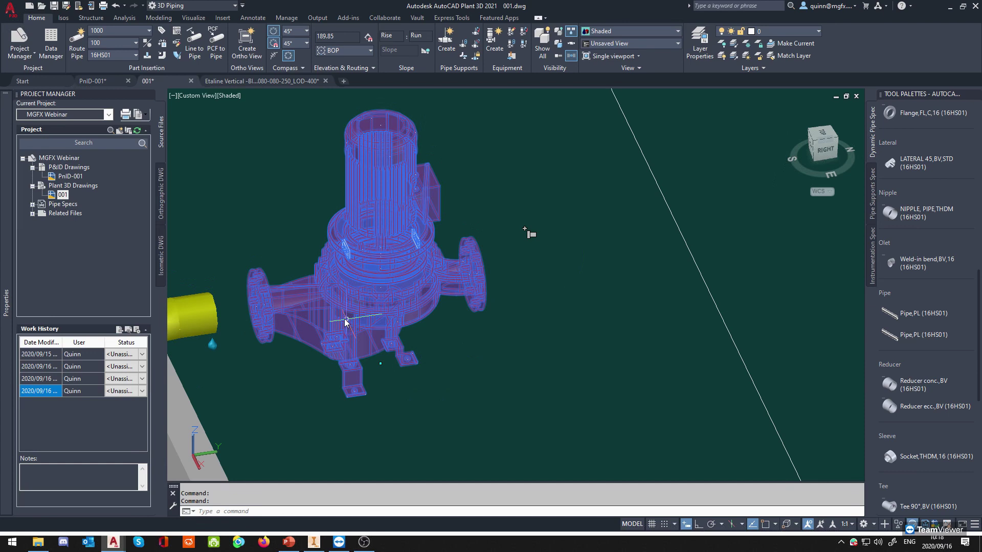
{"action": "scroll", "coordinate": [296, 312], "scroll_direction": "down", "scroll_amount": 4}
{"action": "scroll", "coordinate": [295, 312], "scroll_direction": "up", "scroll_amount": 5}
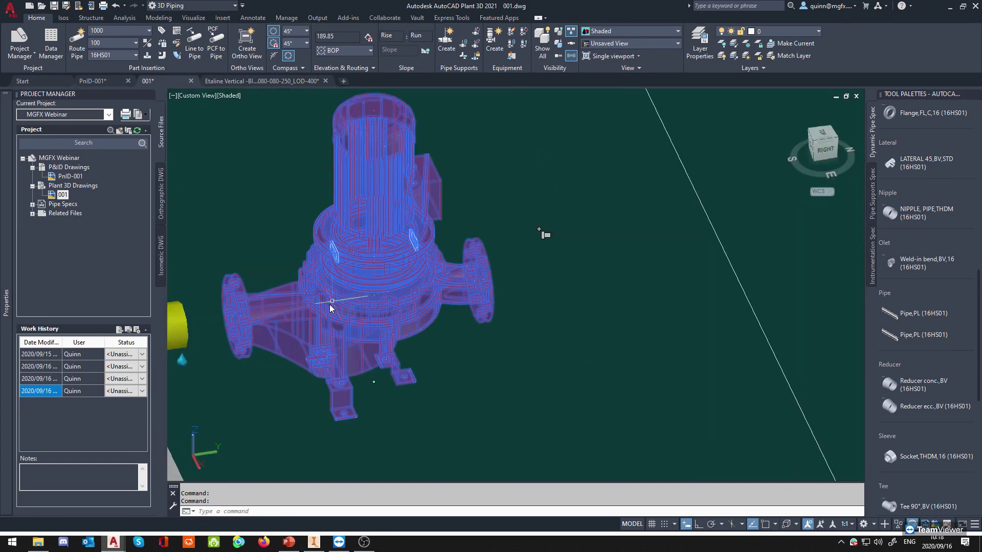
{"action": "scroll", "coordinate": [327, 303], "scroll_direction": "down", "scroll_amount": 2}
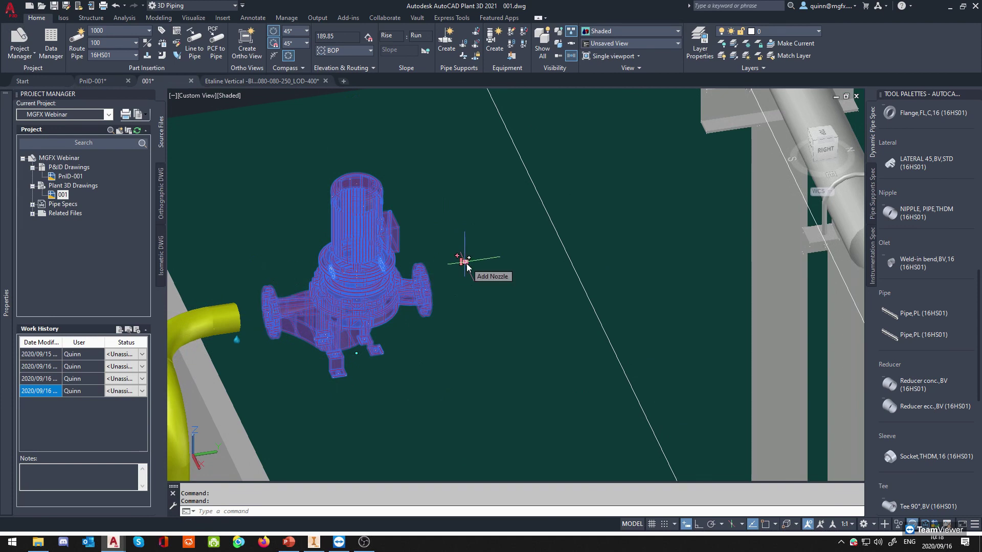
{"action": "left_click", "coordinate": [465, 263]}
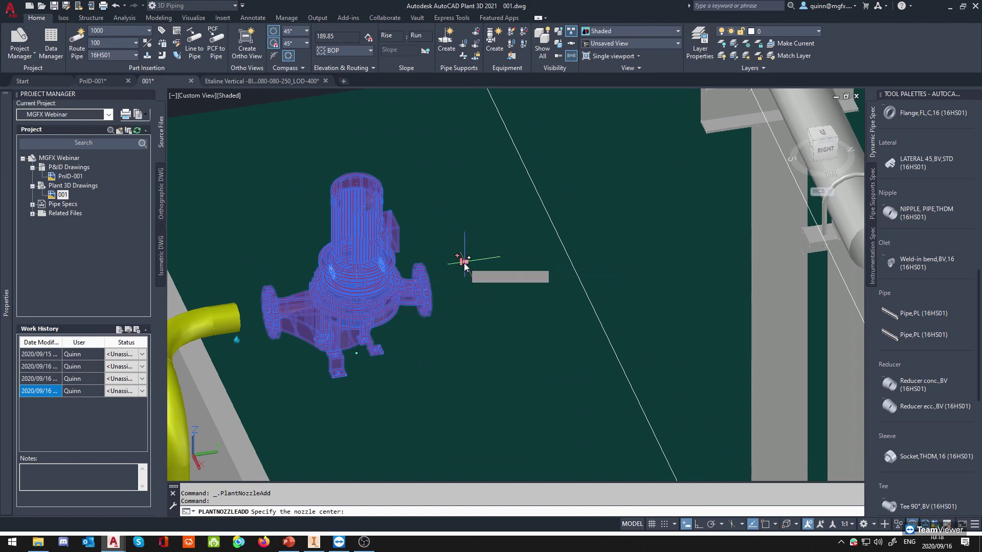
{"action": "key", "text": "Escape"}
{"action": "right_click", "coordinate": [438, 282]}
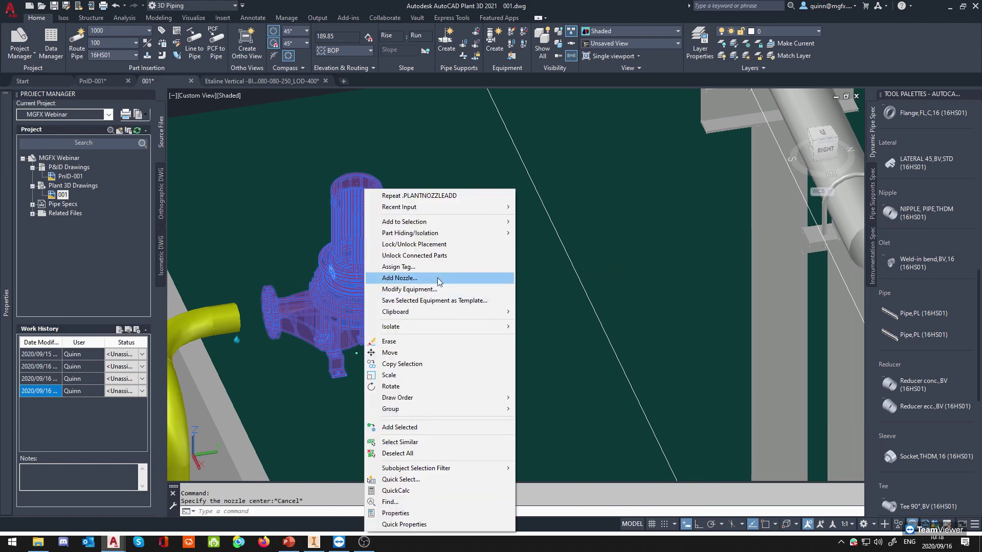
{"action": "left_click", "coordinate": [438, 279]}
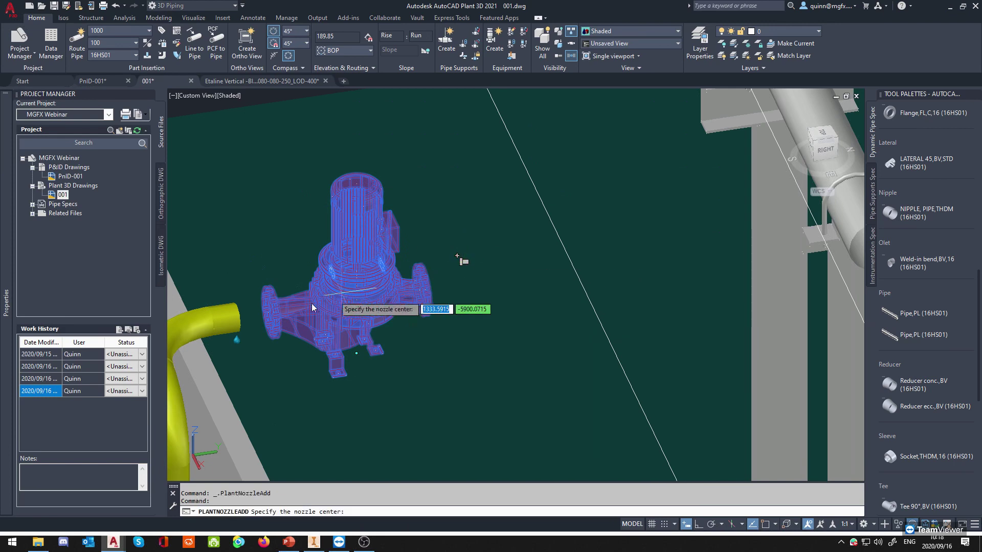
Try to snap the nozzle's centre to a node on the pump flange facing the yellow pipe.
{"action": "scroll", "coordinate": [312, 307], "scroll_direction": "up", "scroll_amount": 2}
{"action": "scroll", "coordinate": [282, 306], "scroll_direction": "up", "scroll_amount": 3}
{"action": "right_click", "coordinate": [282, 306], "text": "shift"}
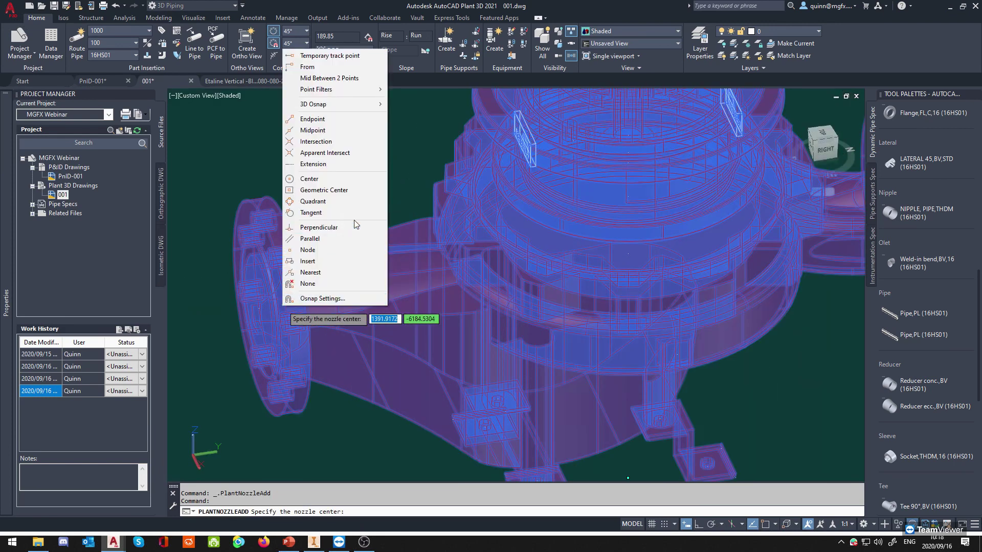
{"action": "left_click", "coordinate": [308, 250]}
{"action": "middle_click_drag", "start_coordinate": [245, 340], "coordinate": [308, 333], "text": "shift"}
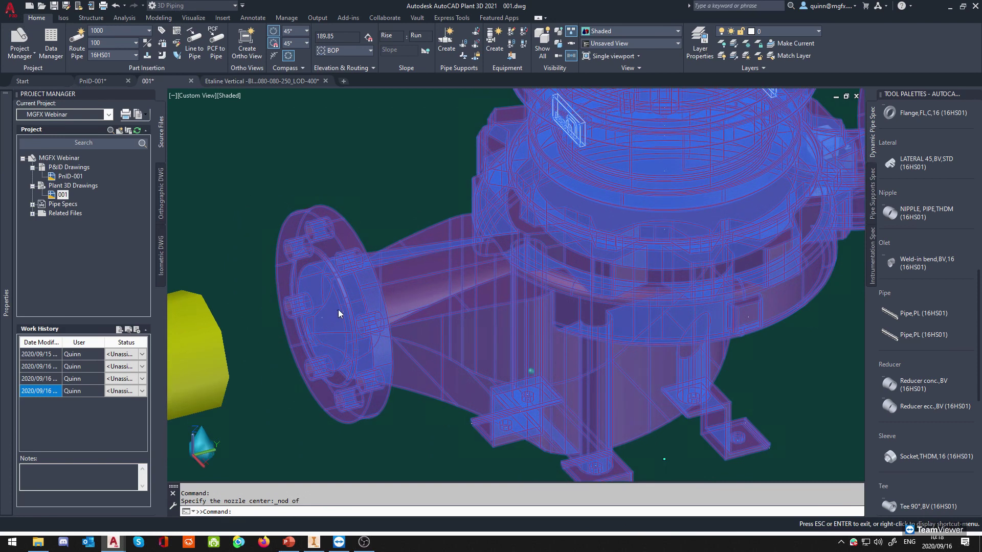
{"action": "scroll", "coordinate": [337, 306], "scroll_direction": "up", "scroll_amount": 3}
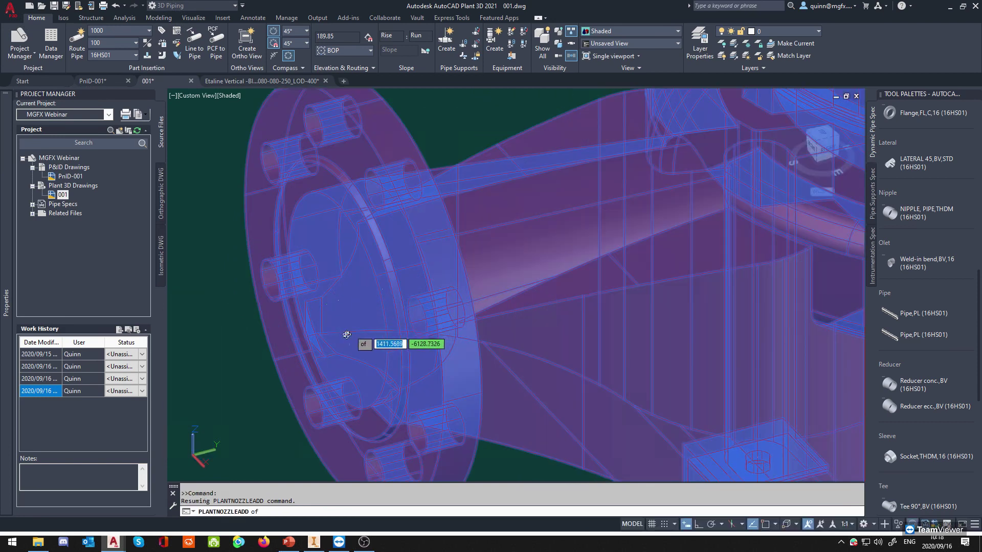
{"action": "middle_click_drag", "start_coordinate": [346, 336], "coordinate": [317, 354], "text": "shift"}
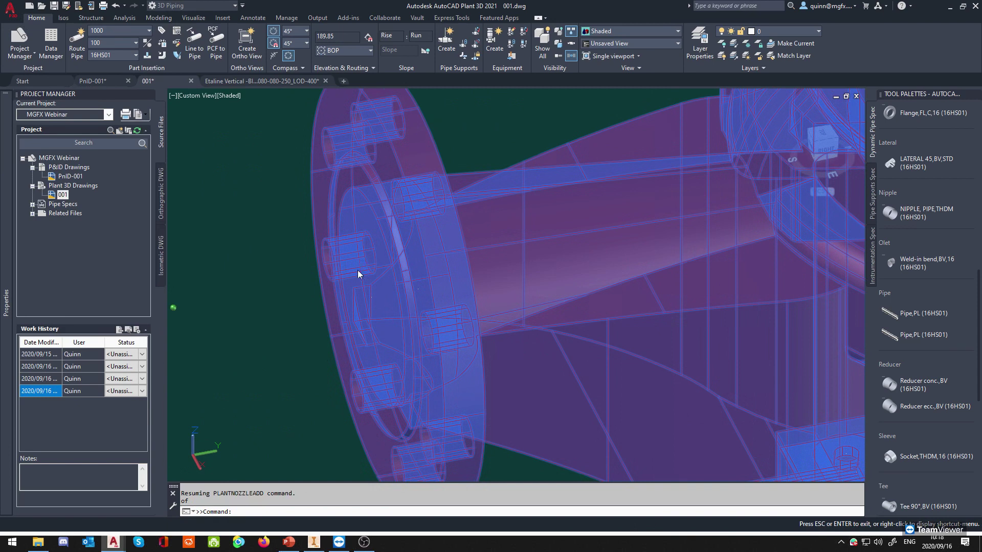
{"action": "right_click", "coordinate": [358, 286], "text": "shift"}
{"action": "left_click", "coordinate": [386, 233]}
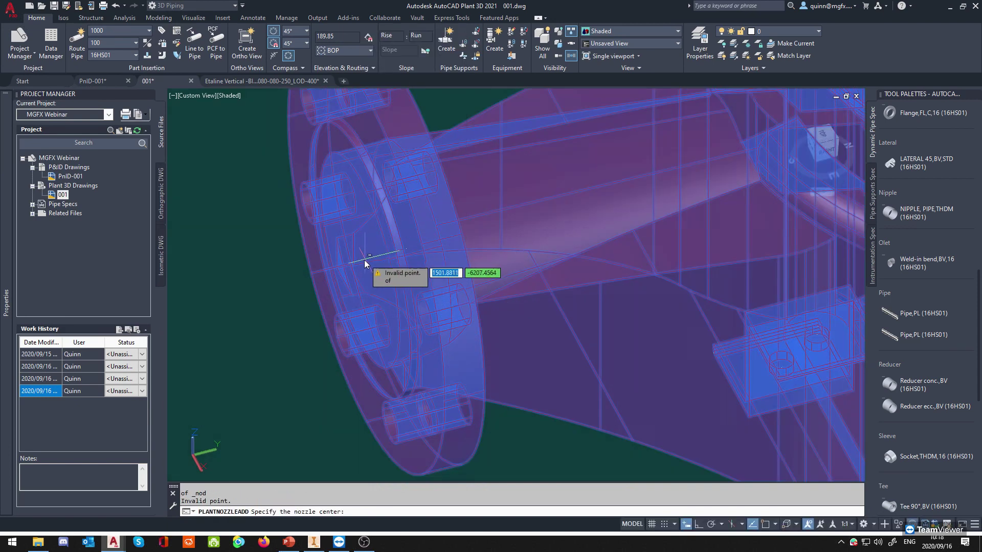
Place the nozzle's centre on the pump flange facing the yellow pipe using a centre snap.
{"action": "middle_click_drag", "start_coordinate": [360, 264], "coordinate": [376, 242], "text": "shift"}
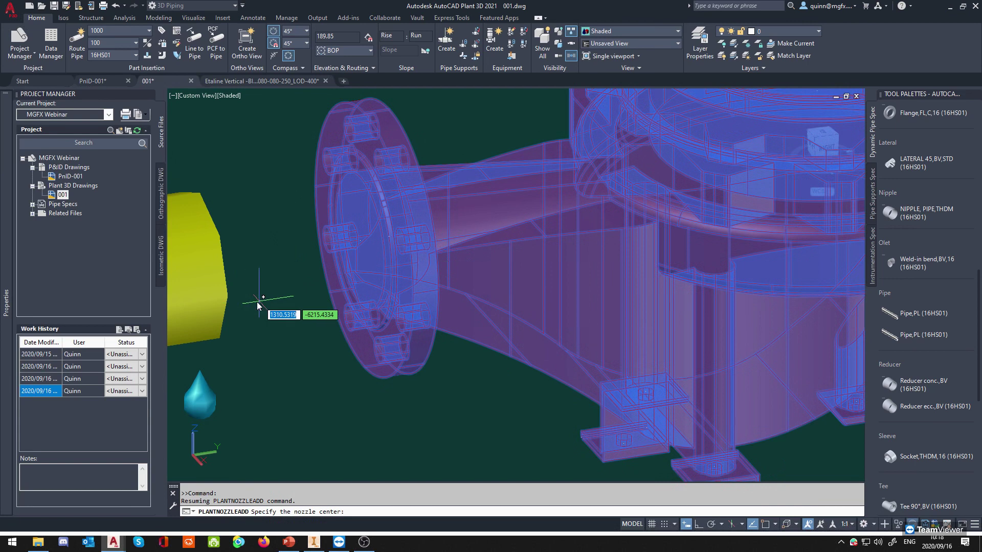
{"action": "scroll", "coordinate": [295, 294], "scroll_direction": "down", "scroll_amount": 2}
{"action": "right_click", "coordinate": [339, 267], "text": "shift"}
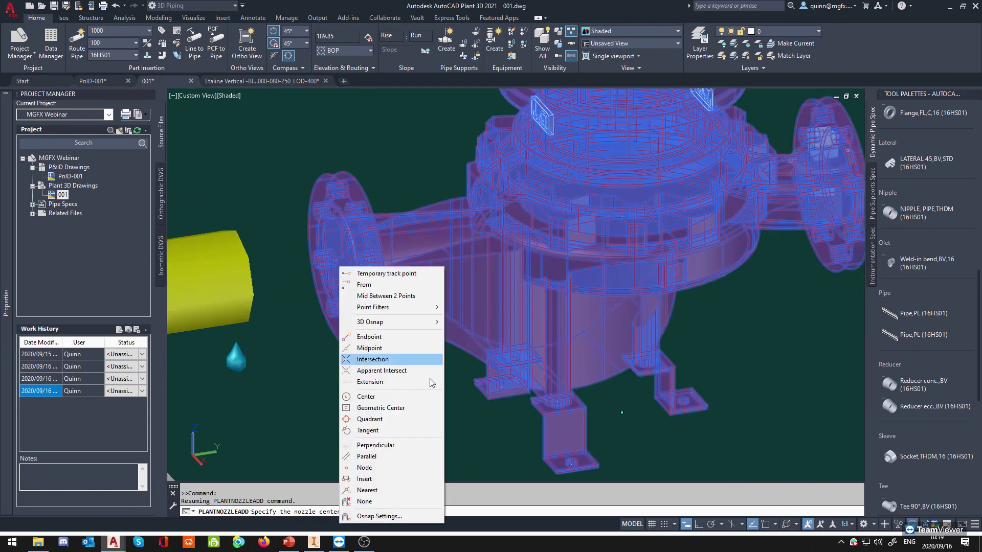
{"action": "left_click", "coordinate": [387, 397]}
{"action": "scroll", "coordinate": [333, 278], "scroll_direction": "up", "scroll_amount": 3}
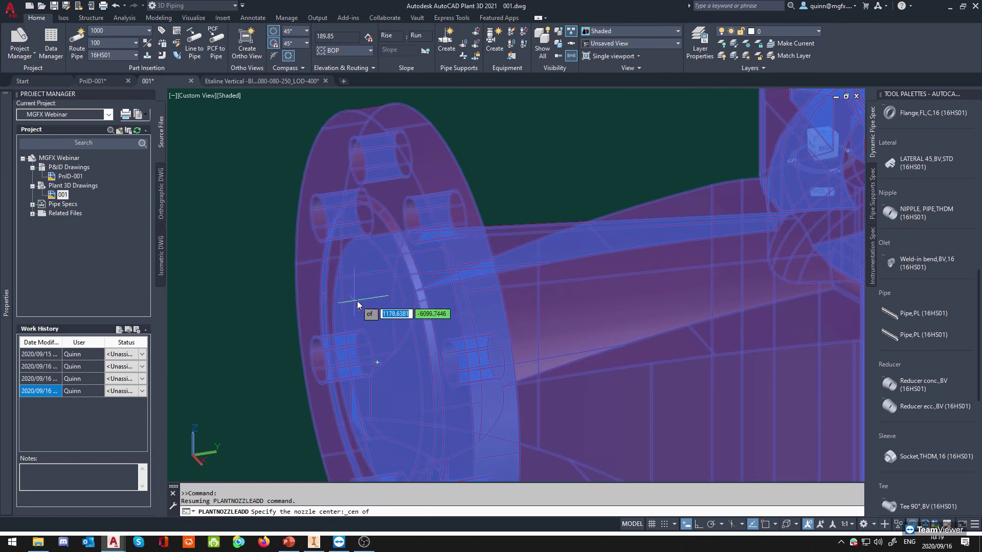
{"action": "scroll", "coordinate": [358, 303], "scroll_direction": "down", "scroll_amount": 3}
{"action": "middle_click_drag", "start_coordinate": [375, 314], "coordinate": [380, 334], "text": "shift"}
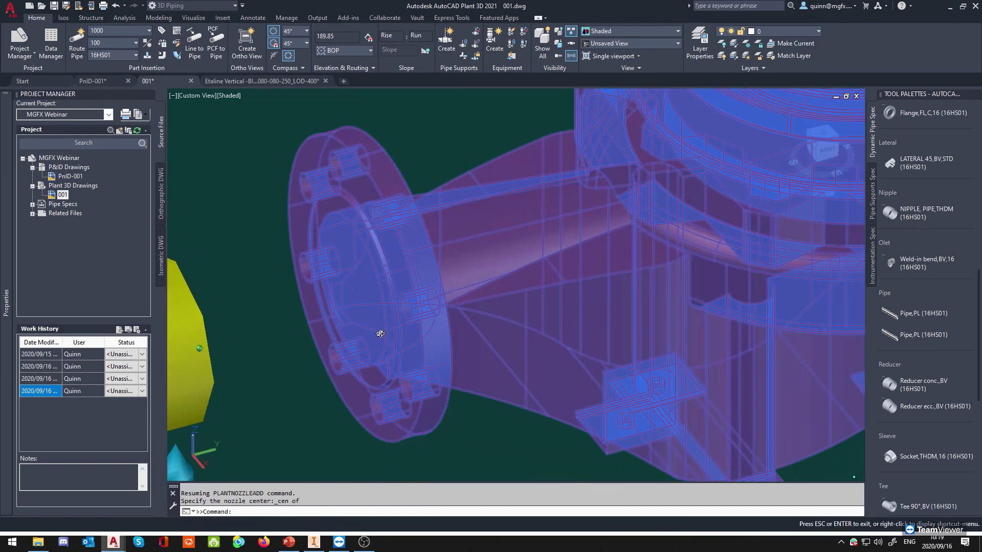
{"action": "middle_click_drag", "start_coordinate": [378, 259], "coordinate": [377, 244], "text": "shift"}
{"action": "scroll", "coordinate": [377, 242], "scroll_direction": "up", "scroll_amount": 3}
{"action": "left_click", "coordinate": [377, 241]}
Turn Ortho on and set the nozzle's direction outward from the flange towards the yellow pipe.
{"action": "scroll", "coordinate": [365, 294], "scroll_direction": "down", "scroll_amount": 4}
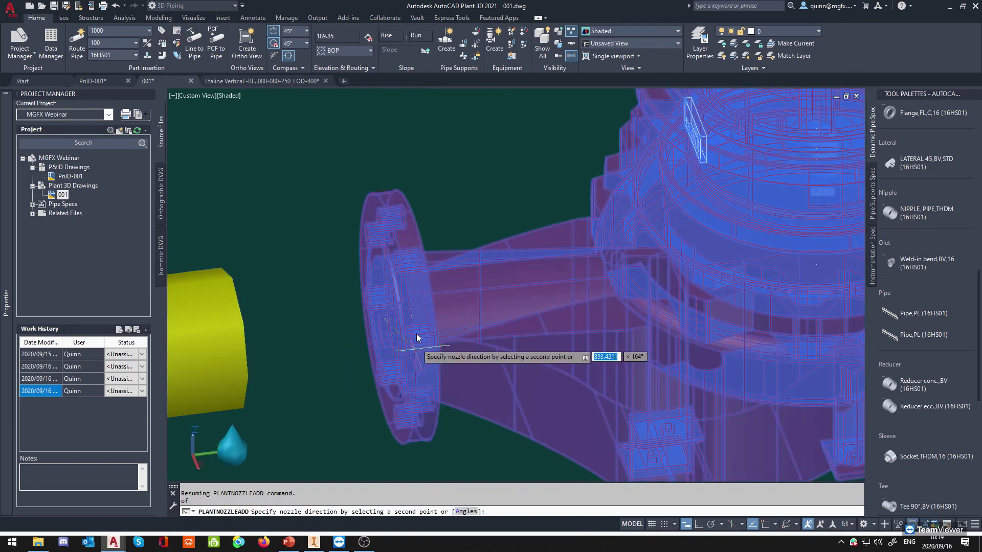
{"action": "key", "text": "F8"}
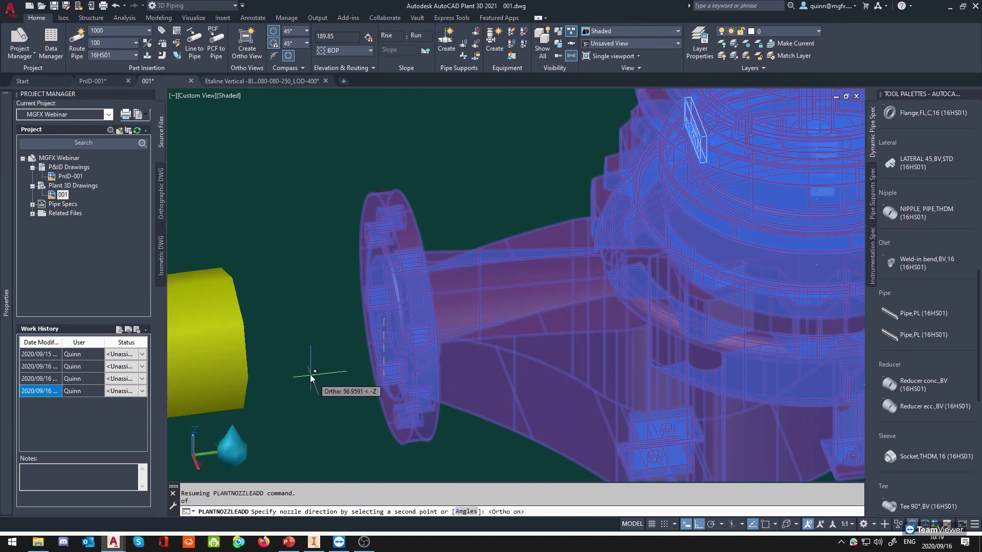
{"action": "left_click", "coordinate": [286, 332]}
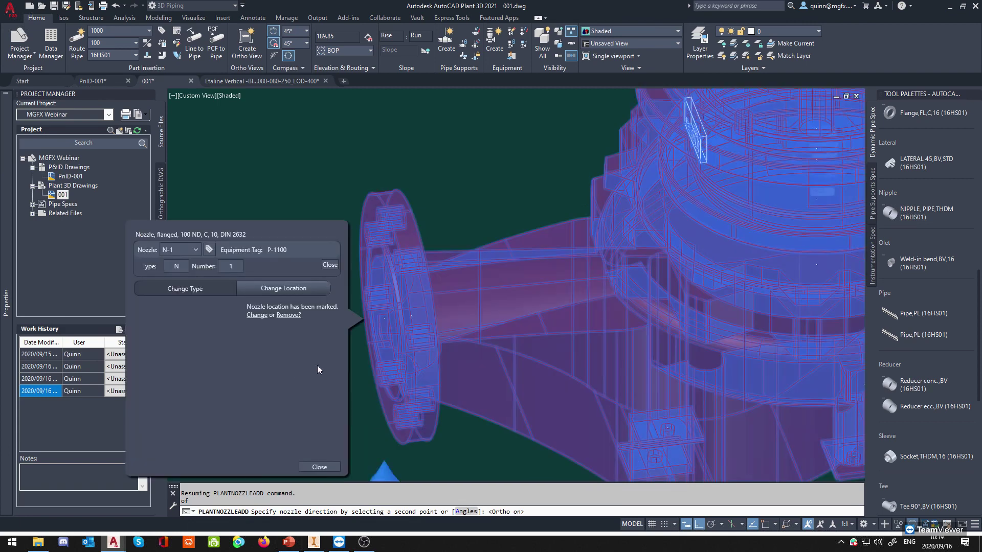
Set nozzle N-1 to a 100 mm straight flanged type, pressure class 16, choosing "Nozzle, flanged, 100 ND, C, 16, DIN 2633".
{"action": "left_click", "coordinate": [211, 287]}
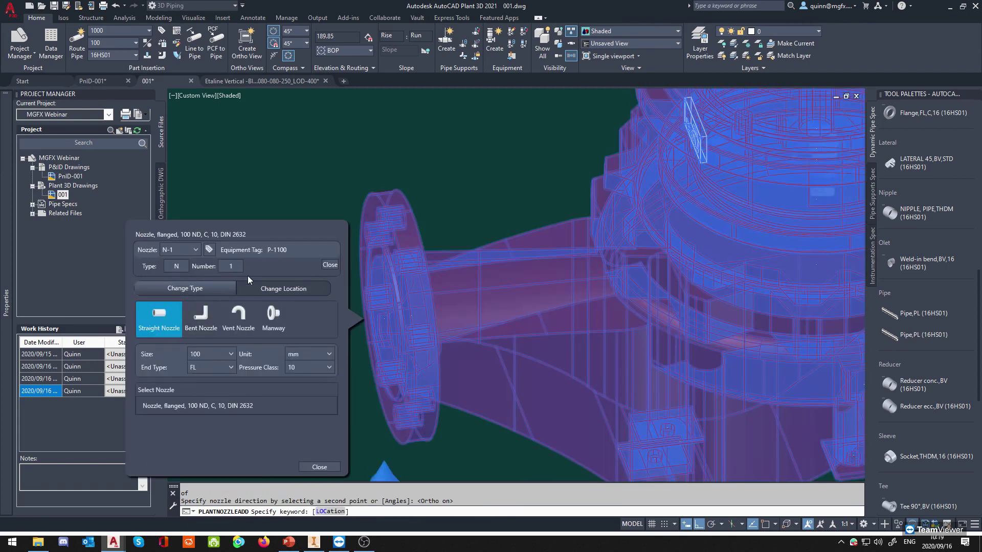
{"action": "left_click", "coordinate": [230, 355]}
{"action": "left_click", "coordinate": [229, 355]}
{"action": "left_click", "coordinate": [304, 364]}
{"action": "left_click", "coordinate": [299, 423]}
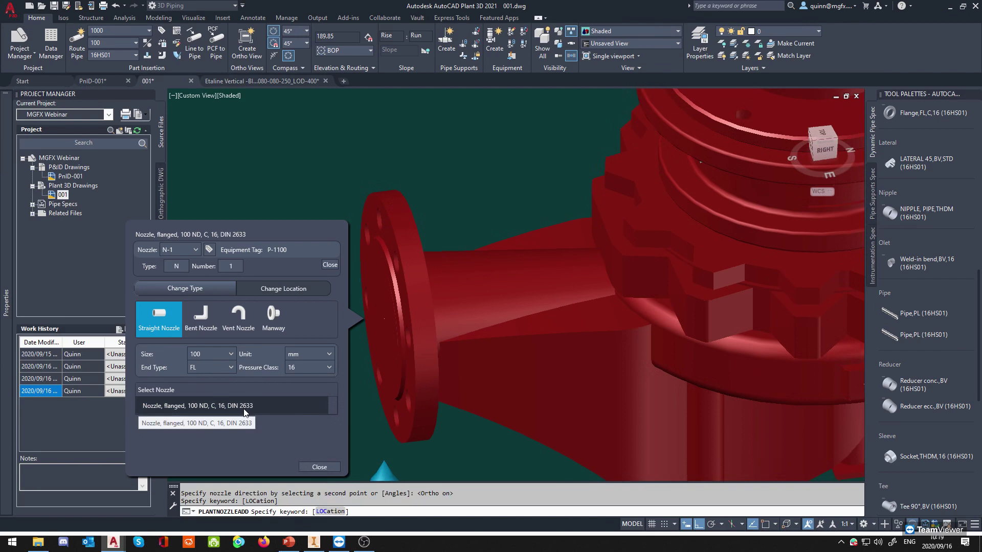
{"action": "left_click", "coordinate": [267, 409]}
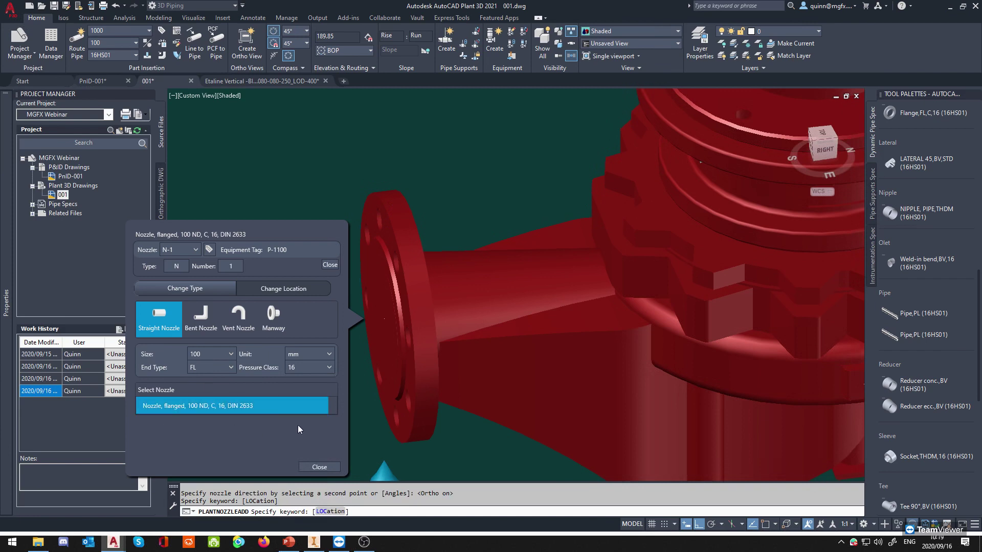
{"action": "left_click", "coordinate": [318, 468]}
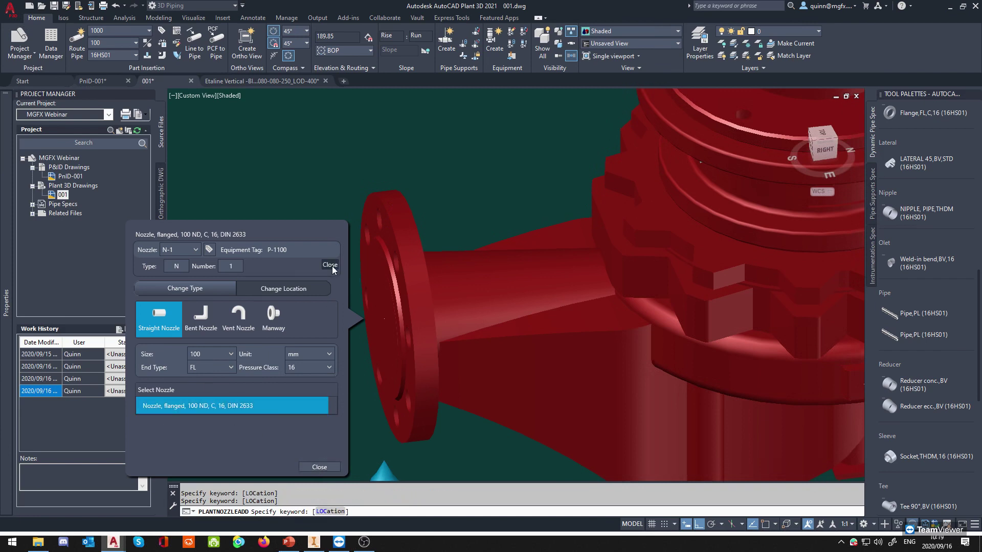
{"action": "left_click", "coordinate": [318, 448]}
Substitute the elbow above the vertical yellow pipe with a tighter-radius bend.
{"action": "scroll", "coordinate": [353, 346], "scroll_direction": "down", "scroll_amount": 6}
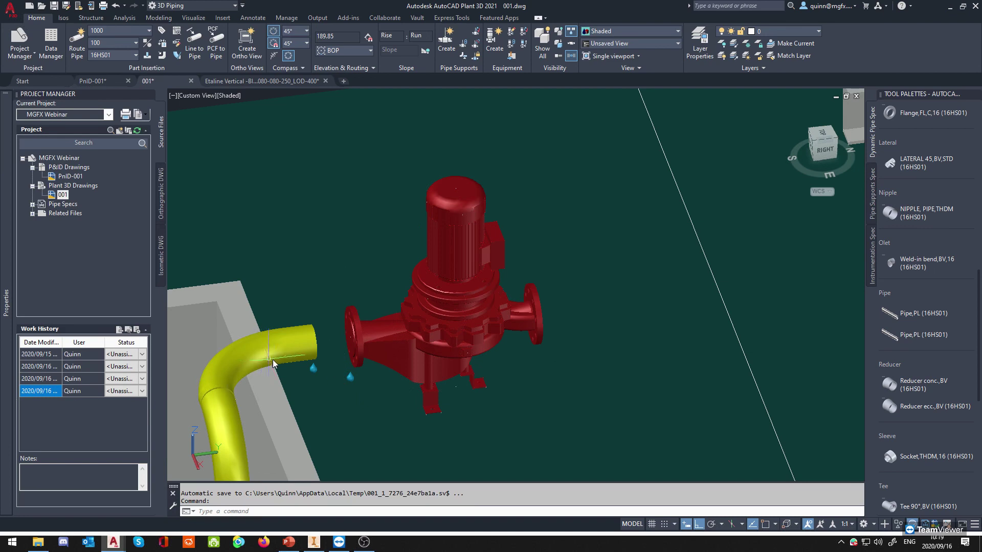
{"action": "scroll", "coordinate": [313, 343], "scroll_direction": "down", "scroll_amount": 2}
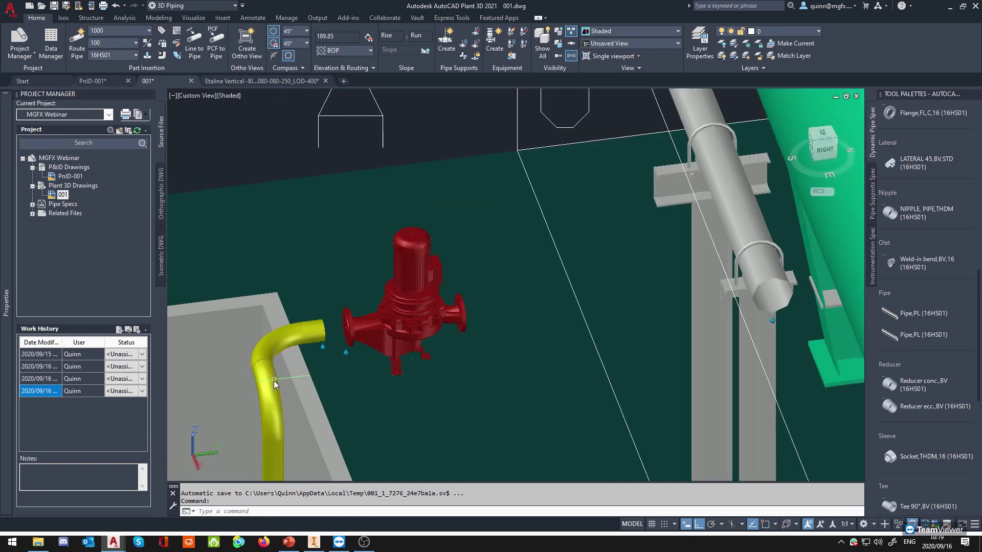
{"action": "middle_click_drag", "start_coordinate": [263, 397], "coordinate": [308, 266], "text": "shift"}
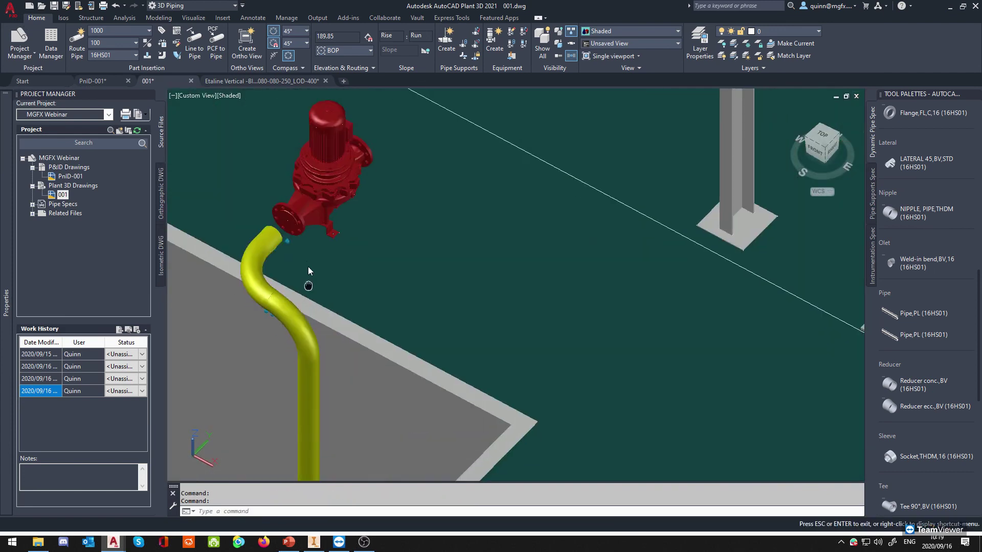
{"action": "scroll", "coordinate": [261, 297], "scroll_direction": "up", "scroll_amount": 3}
{"action": "middle_click_drag", "start_coordinate": [261, 296], "coordinate": [338, 317], "text": "shift"}
{"action": "left_click", "coordinate": [335, 301]}
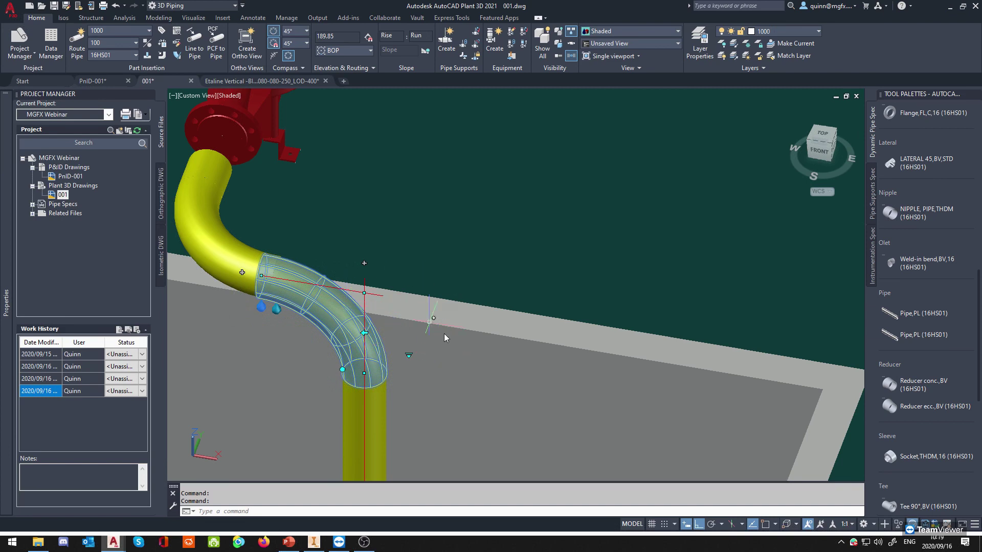
{"action": "left_click", "coordinate": [408, 354]}
{"action": "left_click", "coordinate": [457, 450]}
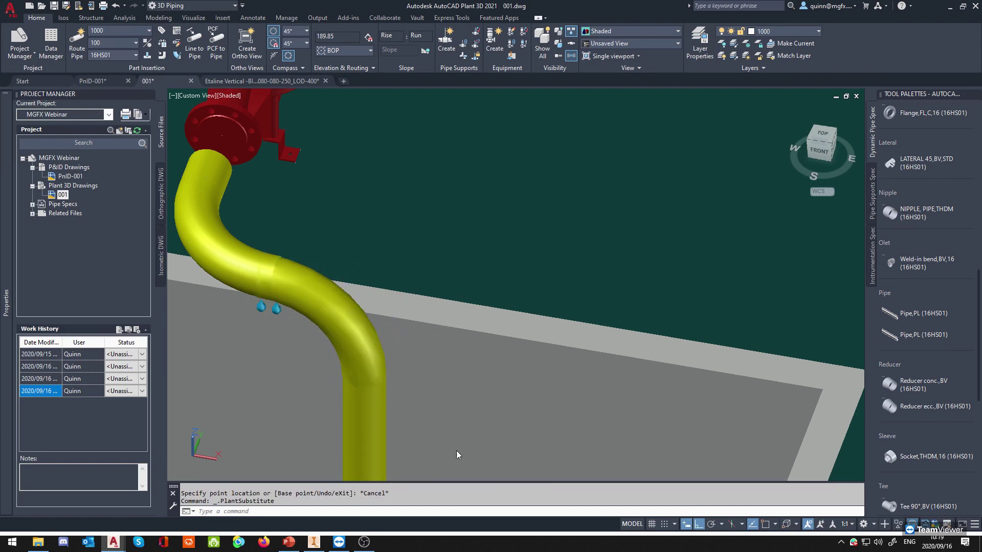
Substitute the elbow nearest the pump with a tighter-radius bend.
{"action": "left_click", "coordinate": [199, 250]}
{"action": "left_click", "coordinate": [276, 309]}
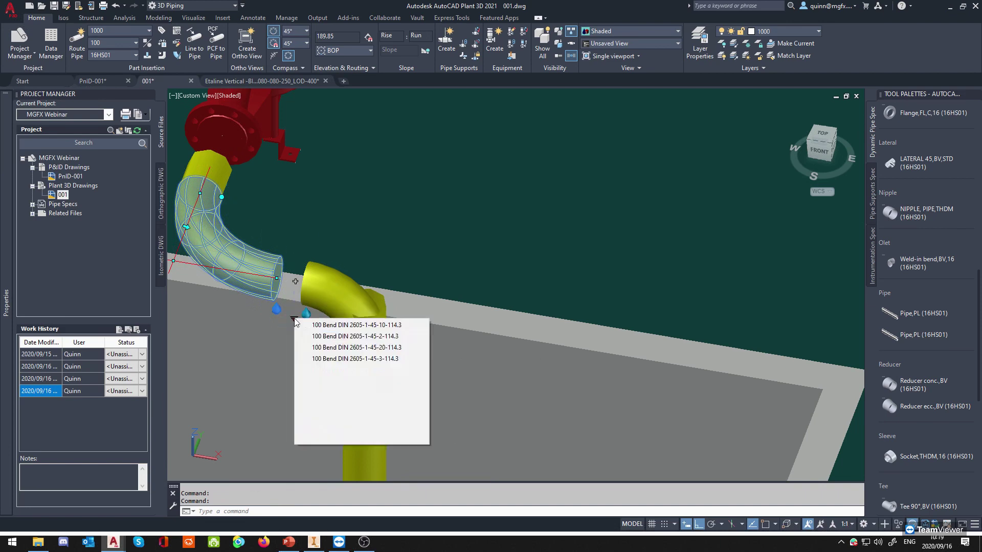
{"action": "left_click", "coordinate": [363, 424]}
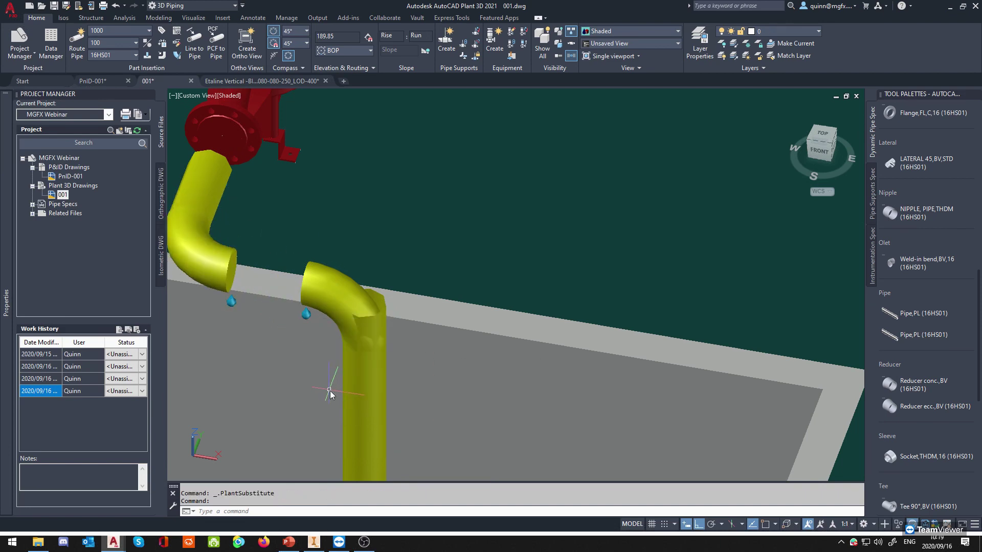
{"action": "left_click", "coordinate": [368, 384]}
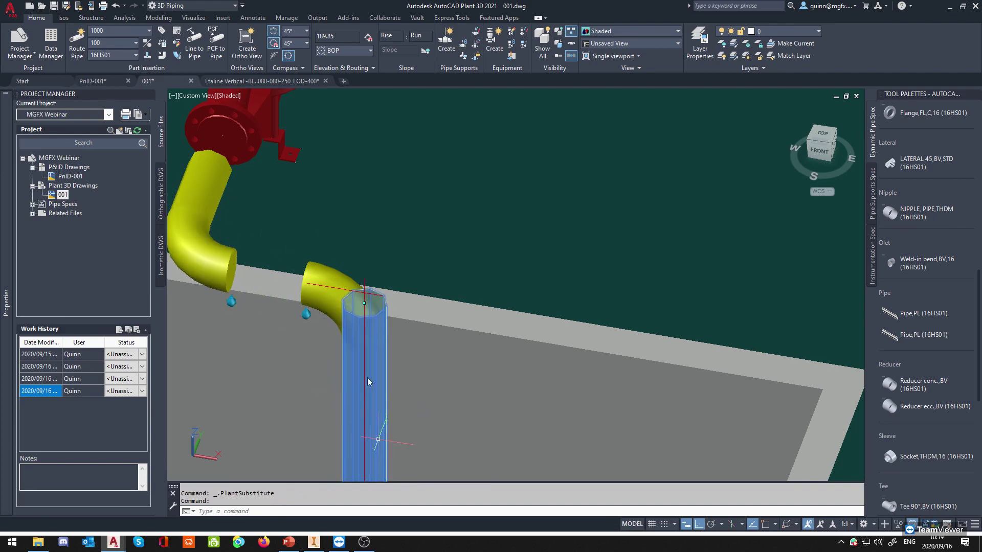
{"action": "left_click", "coordinate": [362, 302]}
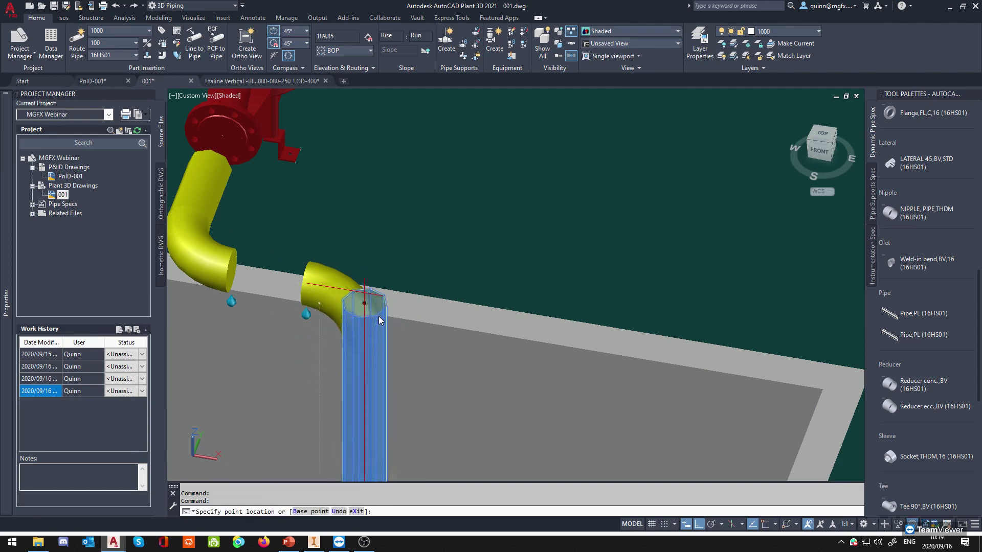
{"action": "key", "text": "Escape"}
Erase the elbow above the vertical pipe and shorten that pipe by lowering its open end.
{"action": "left_click", "coordinate": [383, 333]}
{"action": "type", "text": "E"}
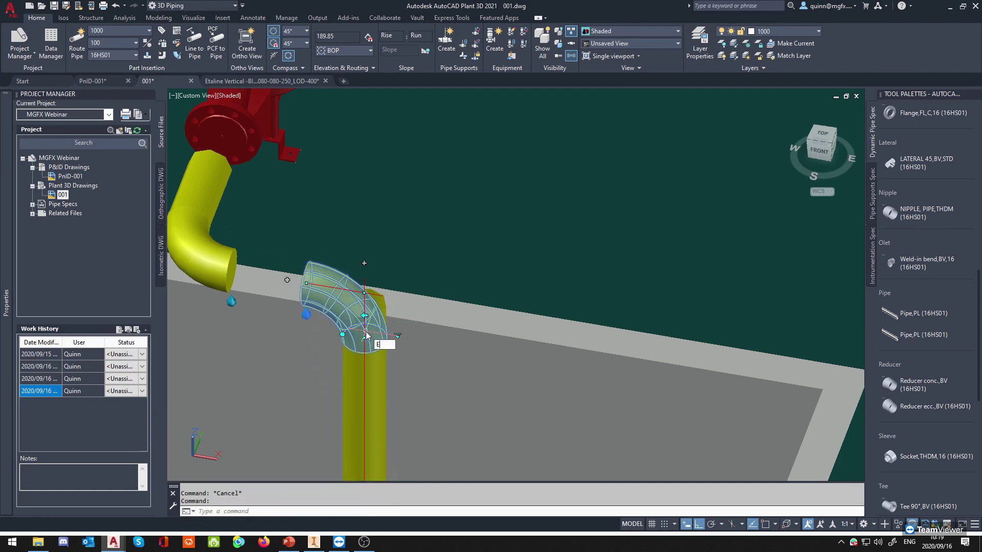
{"action": "key", "text": "Return"}
{"action": "left_click", "coordinate": [362, 349]}
{"action": "left_click", "coordinate": [365, 289]}
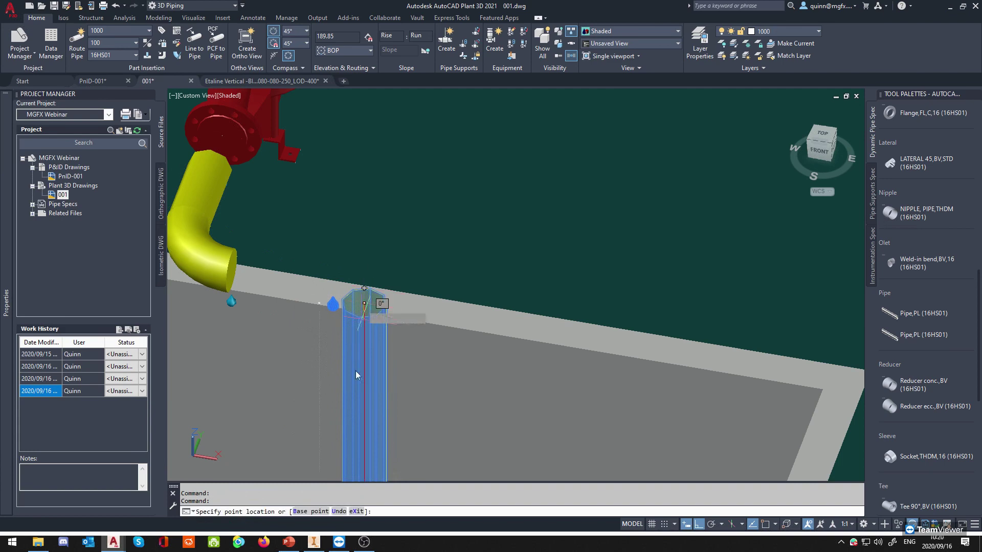
{"action": "key", "text": "Escape"}
Route pipe from the vertical pipe's open end to the node of the pump-side elbow and accept the first routing solution.
{"action": "left_click", "coordinate": [364, 288]}
{"action": "right_click", "coordinate": [273, 283], "text": "shift"}
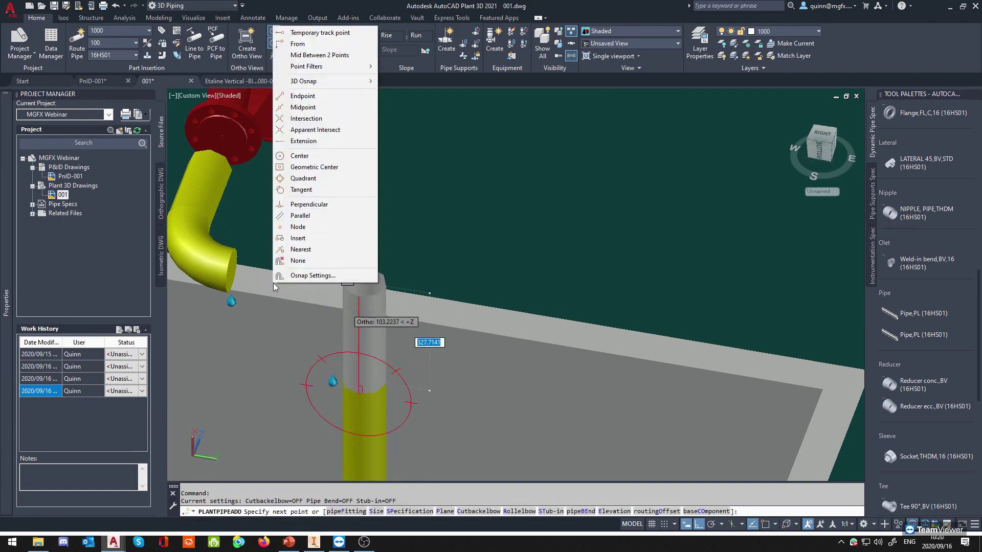
{"action": "left_click", "coordinate": [299, 226]}
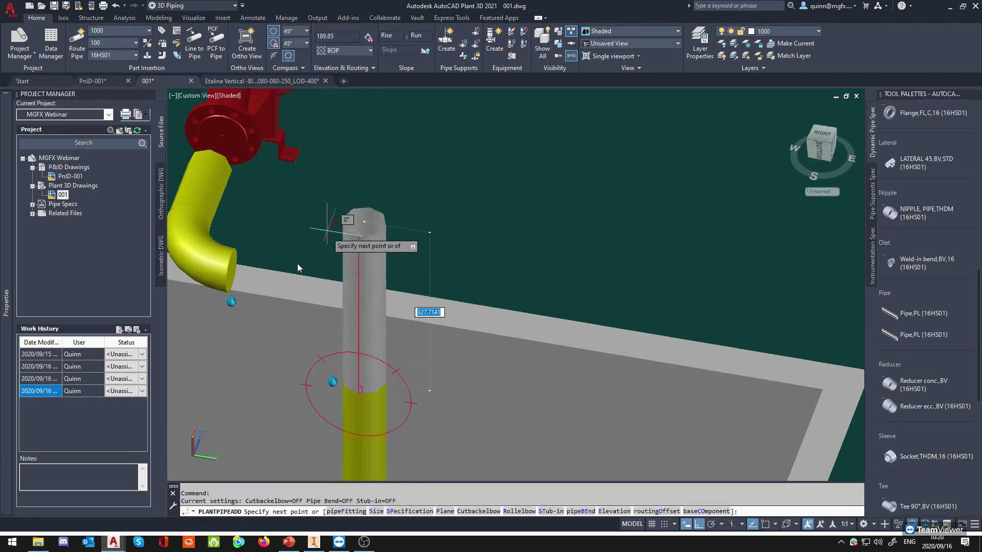
{"action": "left_click", "coordinate": [238, 271]}
{"action": "left_click", "coordinate": [266, 300]}
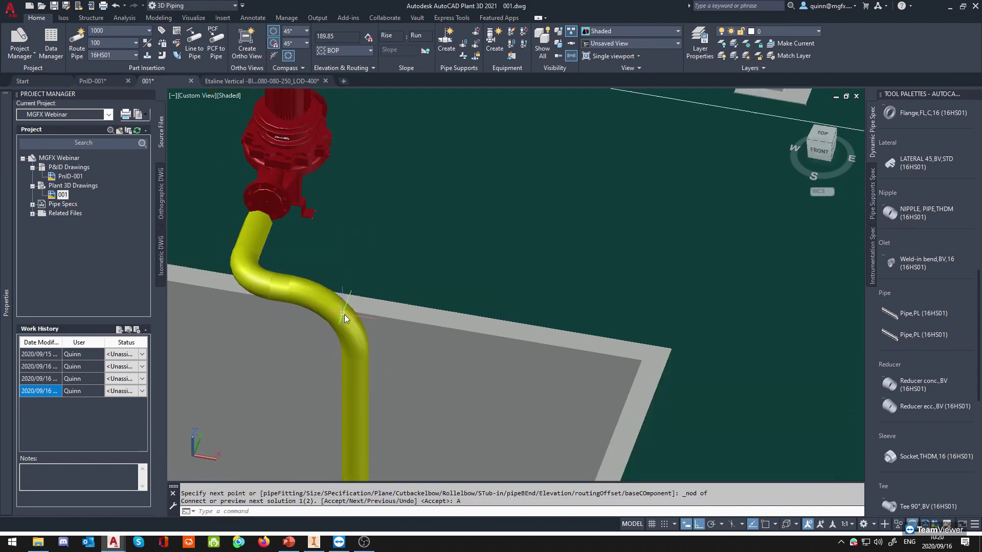
Turn the elbow above the vertical pipe into a tee by routing a short pipe stub outward, in line with the horizontal run.
{"action": "left_click", "coordinate": [343, 314]}
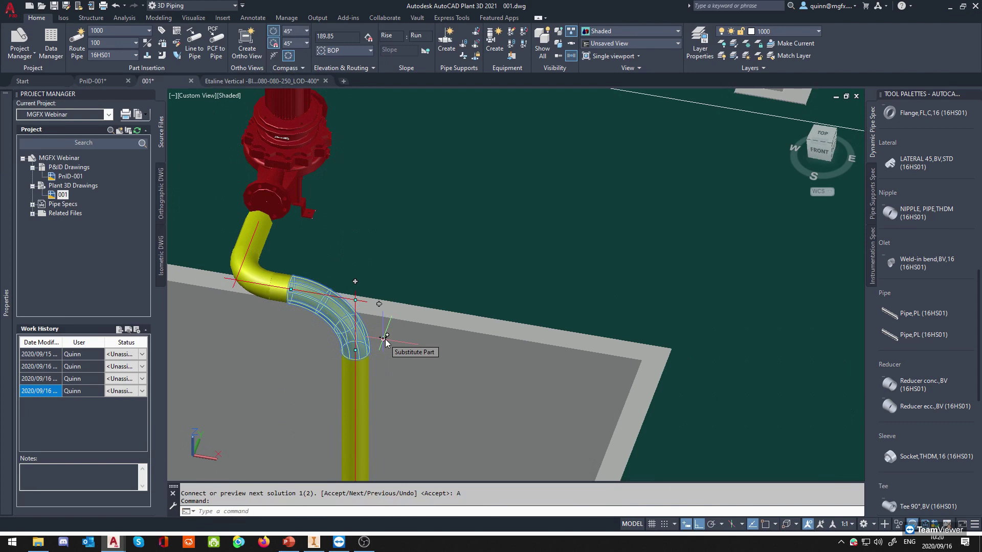
{"action": "middle_click_drag", "start_coordinate": [434, 297], "coordinate": [460, 314]}
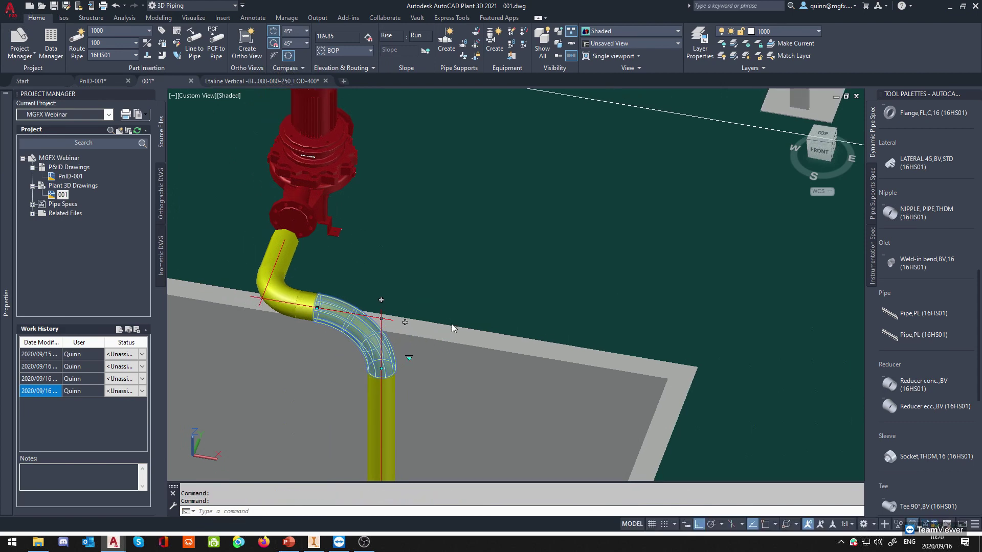
{"action": "scroll", "coordinate": [426, 355], "scroll_direction": "up", "scroll_amount": 2}
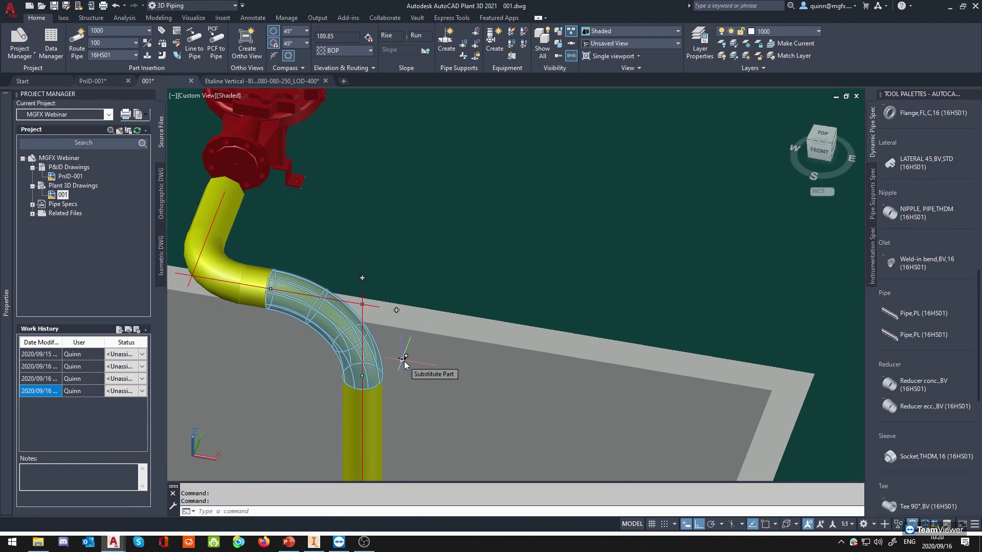
{"action": "middle_click_drag", "start_coordinate": [442, 300], "coordinate": [469, 324]}
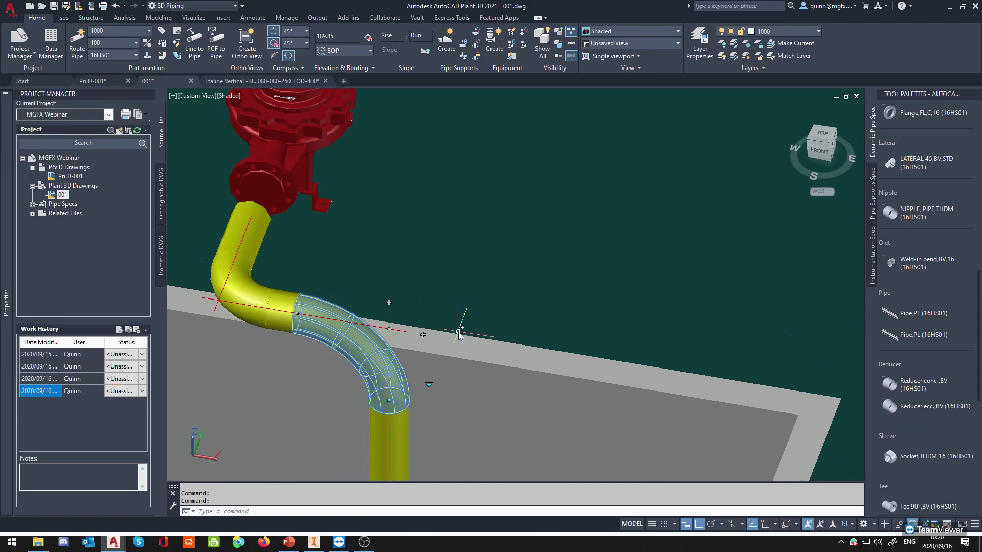
{"action": "left_click", "coordinate": [426, 335]}
{"action": "left_click", "coordinate": [484, 349]}
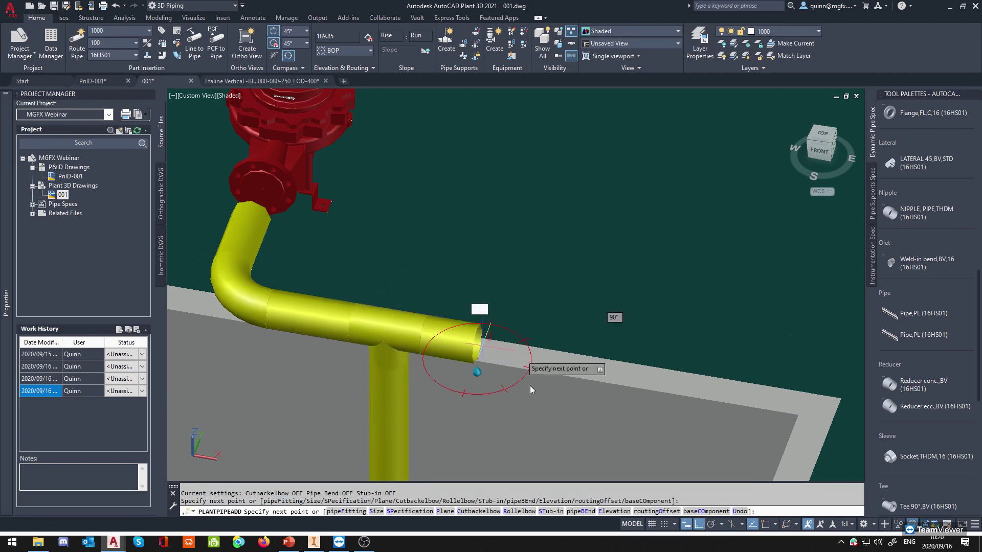
{"action": "key", "text": "Escape"}
Add a second nozzle to the pump, centre-snapped on the flange opposite the yellow pipe and directed outward.
{"action": "scroll", "coordinate": [440, 357], "scroll_direction": "down", "scroll_amount": 3}
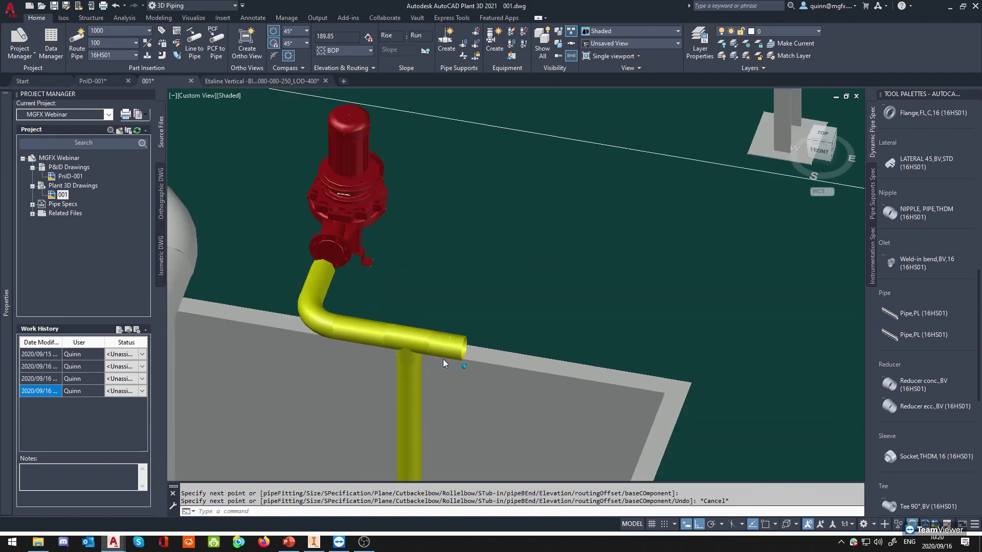
{"action": "middle_click_drag", "start_coordinate": [411, 292], "coordinate": [328, 327], "text": "shift"}
{"action": "scroll", "coordinate": [327, 327], "scroll_direction": "up", "scroll_amount": 3}
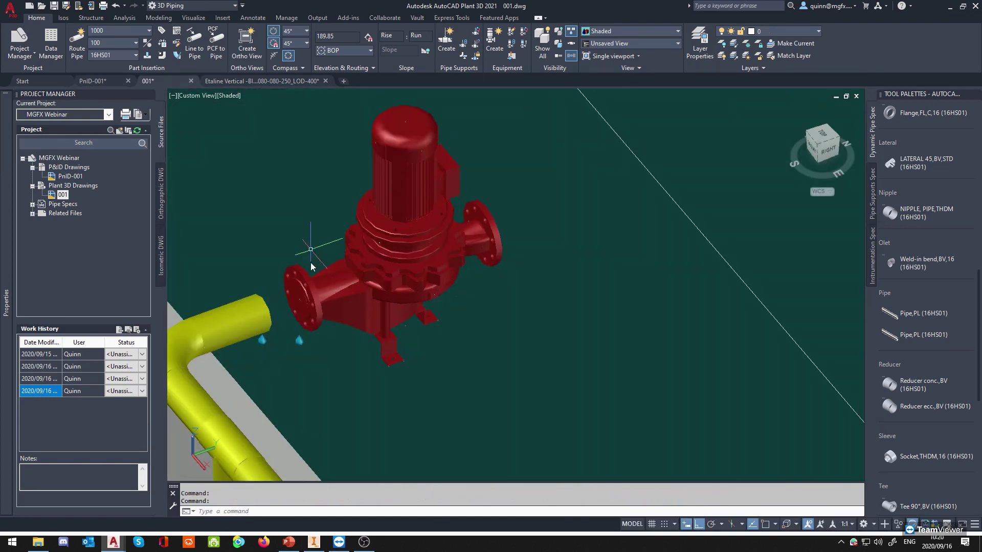
{"action": "middle_click_drag", "start_coordinate": [439, 332], "coordinate": [400, 330], "text": "shift"}
{"action": "middle_click_drag", "start_coordinate": [468, 326], "coordinate": [395, 346]}
{"action": "left_click", "coordinate": [384, 346]}
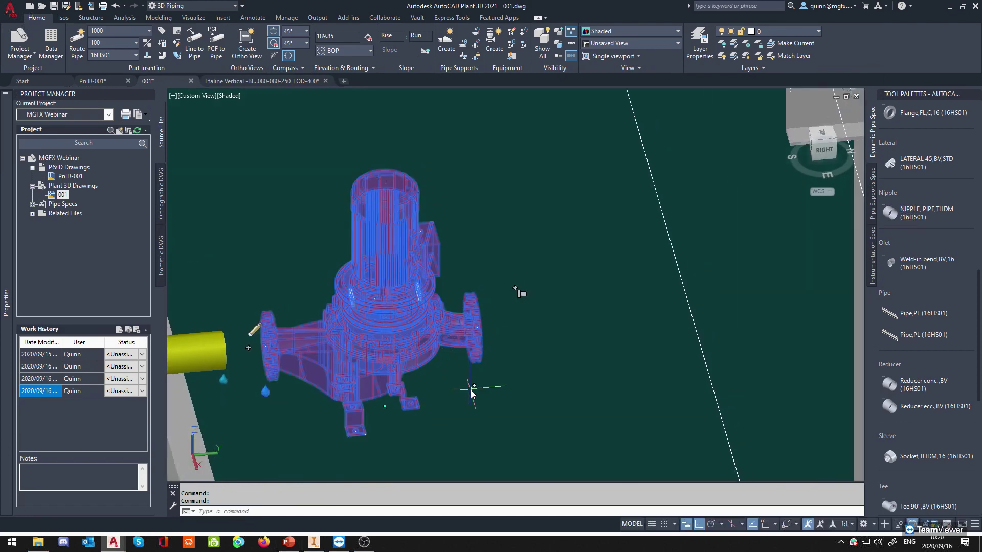
{"action": "left_click", "coordinate": [522, 295]}
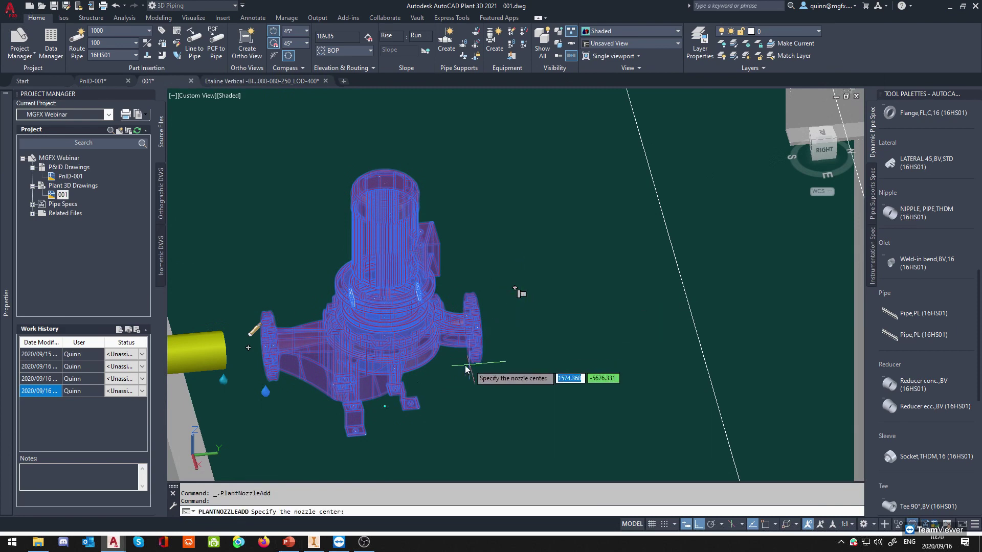
{"action": "middle_click_drag", "start_coordinate": [521, 292], "coordinate": [481, 366], "text": "shift"}
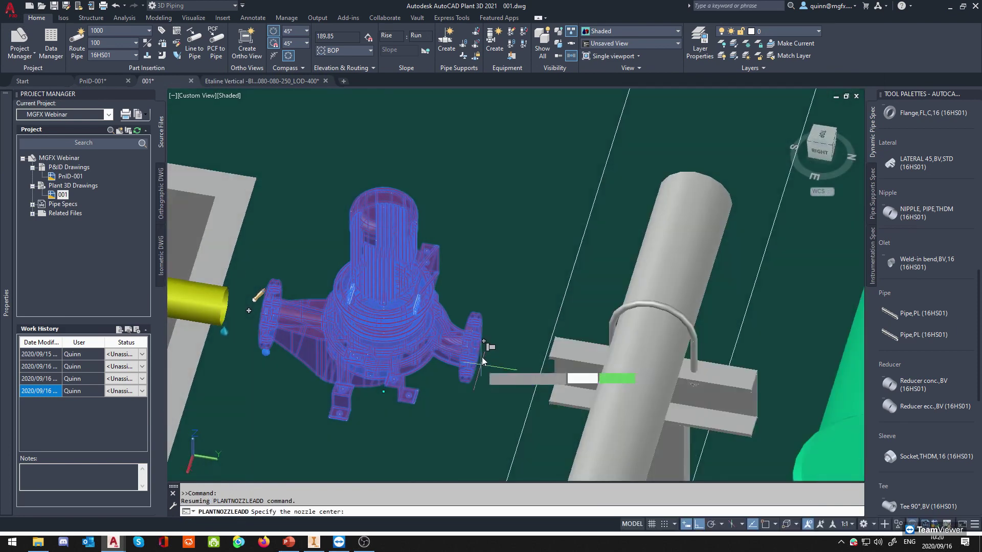
{"action": "scroll", "coordinate": [488, 348], "scroll_direction": "up", "scroll_amount": 5}
{"action": "right_click", "coordinate": [491, 342], "text": "shift"}
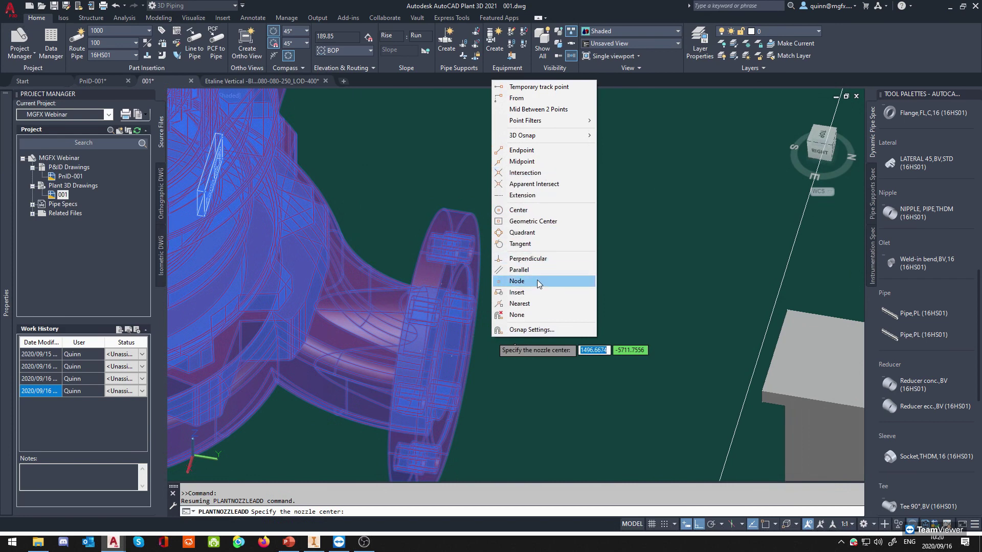
{"action": "left_click", "coordinate": [531, 210]}
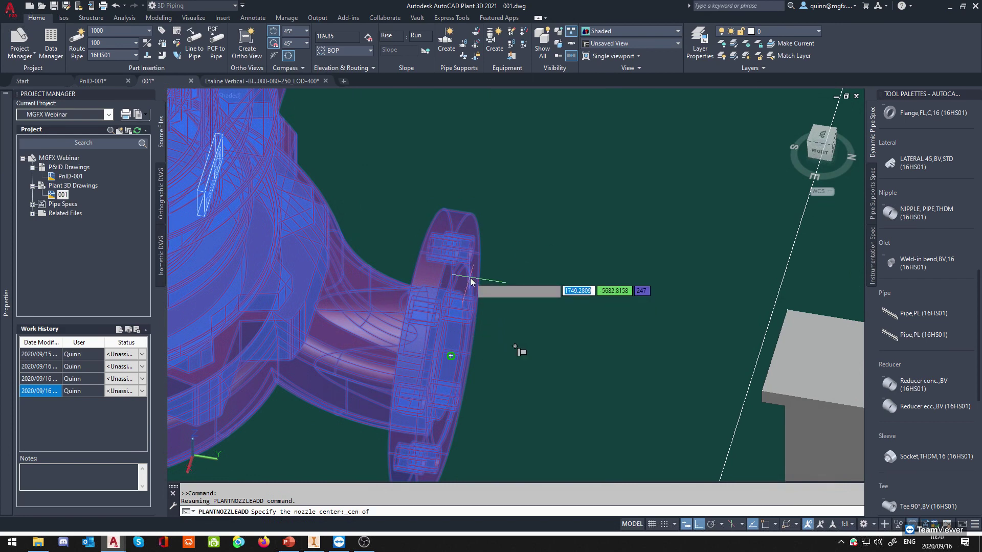
{"action": "left_click", "coordinate": [469, 288]}
{"action": "left_click", "coordinate": [575, 384]}
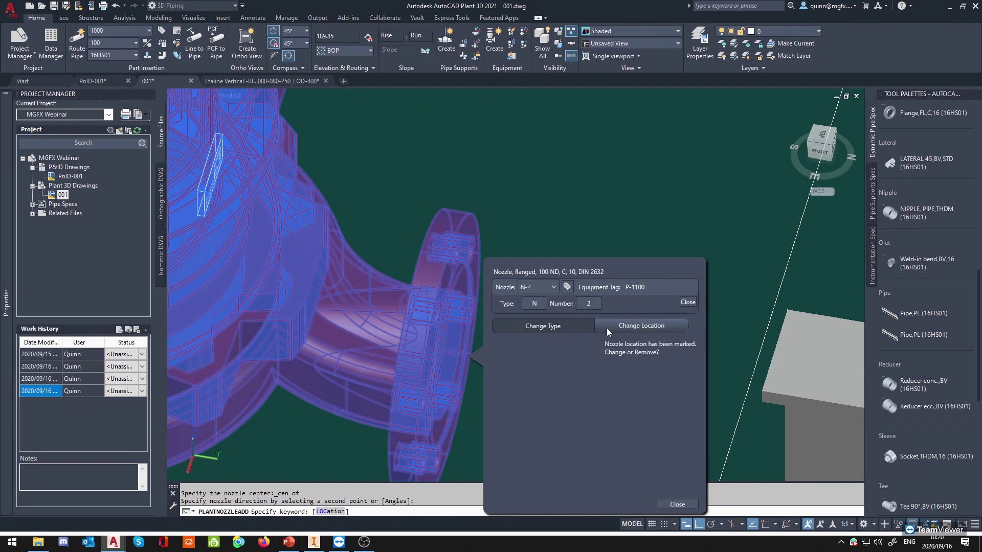
Set nozzle N-2 to a 100 mm straight flanged type, pressure class 16, choosing "Nozzle, flanged, 100 ND, C, 16, DIN 2633".
{"action": "left_click", "coordinate": [569, 327]}
{"action": "left_click", "coordinate": [567, 388]}
{"action": "left_click", "coordinate": [570, 387]}
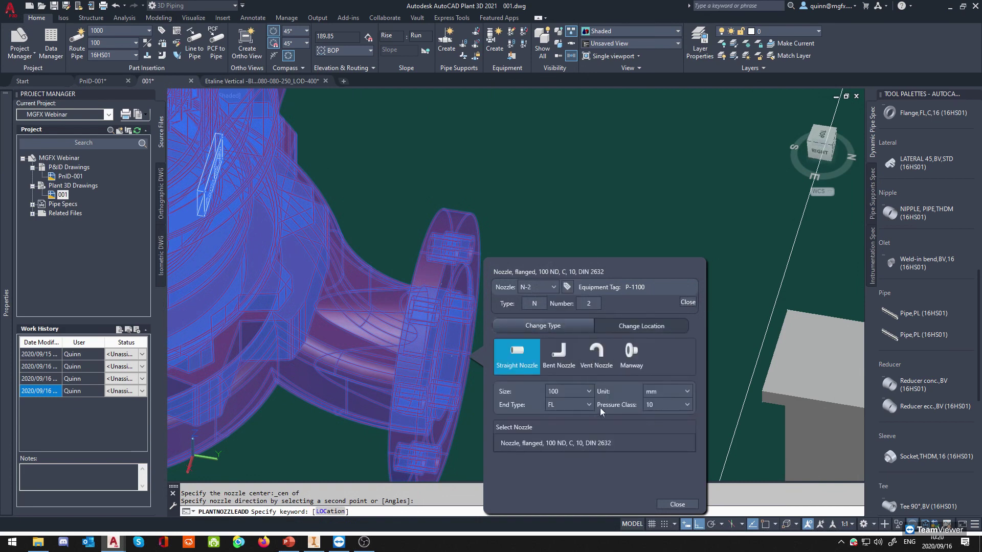
{"action": "left_click", "coordinate": [660, 405]}
{"action": "left_click", "coordinate": [664, 460]}
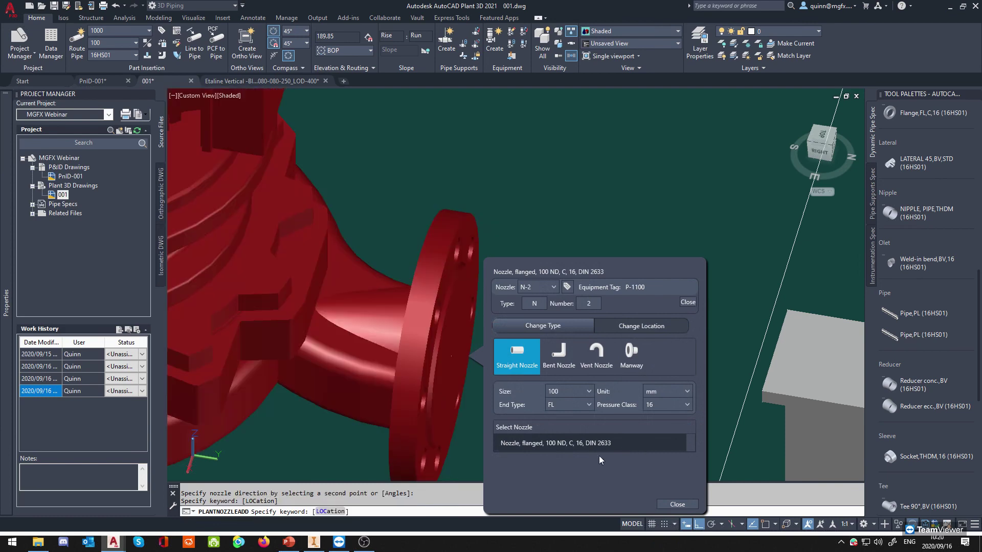
{"action": "left_click", "coordinate": [597, 445]}
{"action": "left_click", "coordinate": [677, 505]}
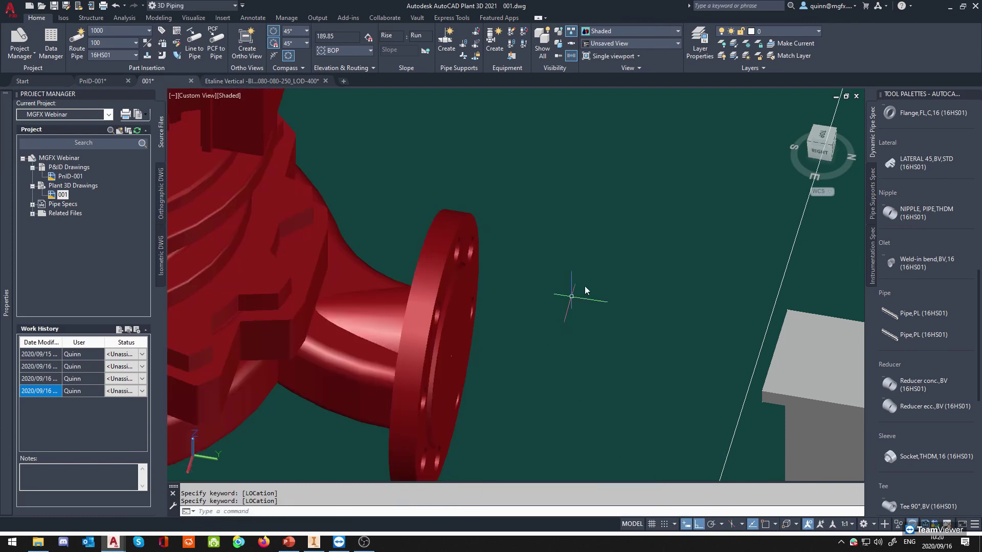
{"action": "scroll", "coordinate": [581, 291], "scroll_direction": "down", "scroll_amount": 5}
{"action": "middle_click_drag", "start_coordinate": [549, 350], "coordinate": [587, 328], "text": "shift"}
{"action": "scroll", "coordinate": [460, 329], "scroll_direction": "down", "scroll_amount": 3}
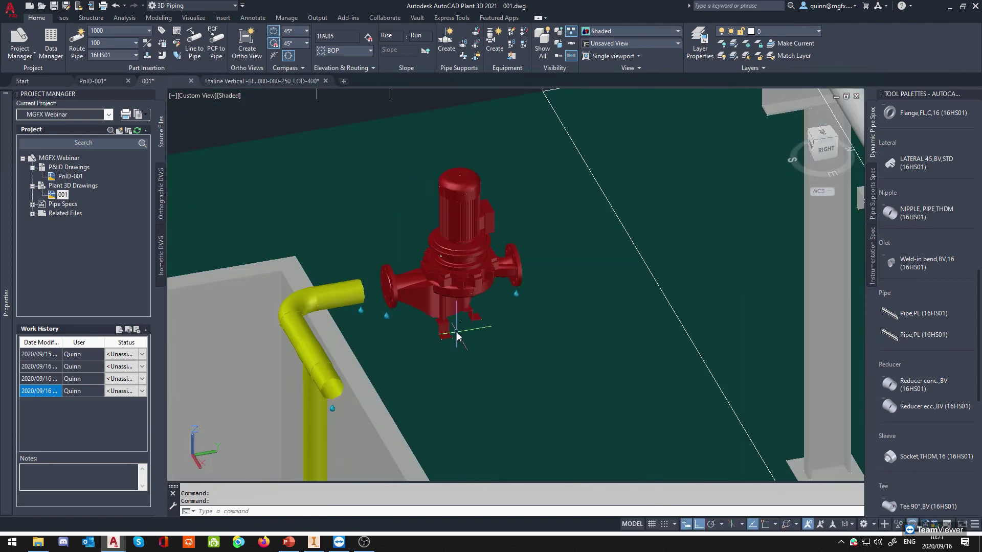
Route pipe from the open end of the horizontal yellow pipe to the node of the pump nozzle facing it.
{"action": "left_click", "coordinate": [353, 297]}
{"action": "left_click", "coordinate": [373, 290]}
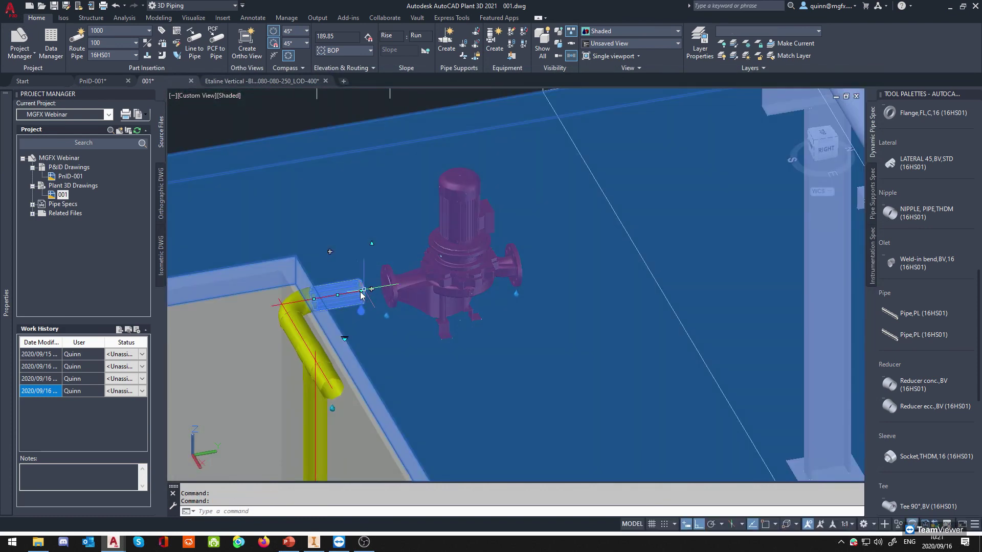
{"action": "key", "text": "Escape"}
{"action": "left_click", "coordinate": [371, 291]}
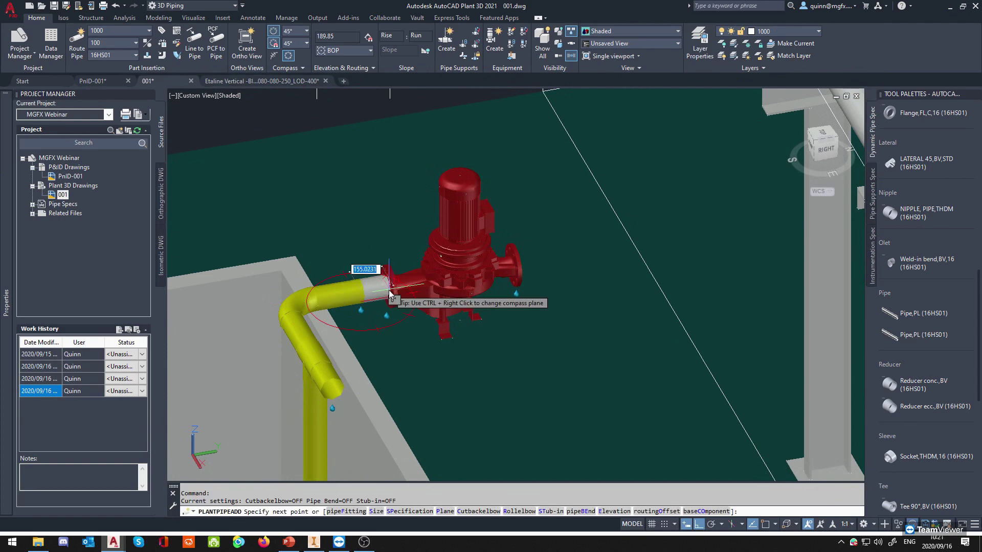
{"action": "scroll", "coordinate": [381, 286], "scroll_direction": "up", "scroll_amount": 3}
{"action": "right_click", "coordinate": [381, 291], "text": "shift"}
{"action": "left_click", "coordinate": [402, 237]}
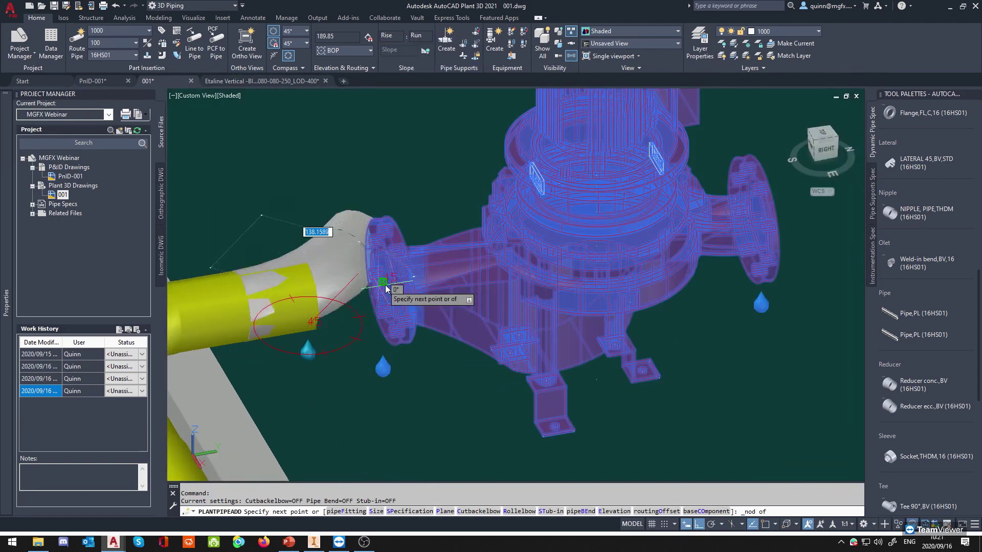
{"action": "left_click", "coordinate": [396, 302]}
{"action": "scroll", "coordinate": [307, 366], "scroll_direction": "down", "scroll_amount": 6}
{"action": "scroll", "coordinate": [410, 332], "scroll_direction": "up", "scroll_amount": 3}
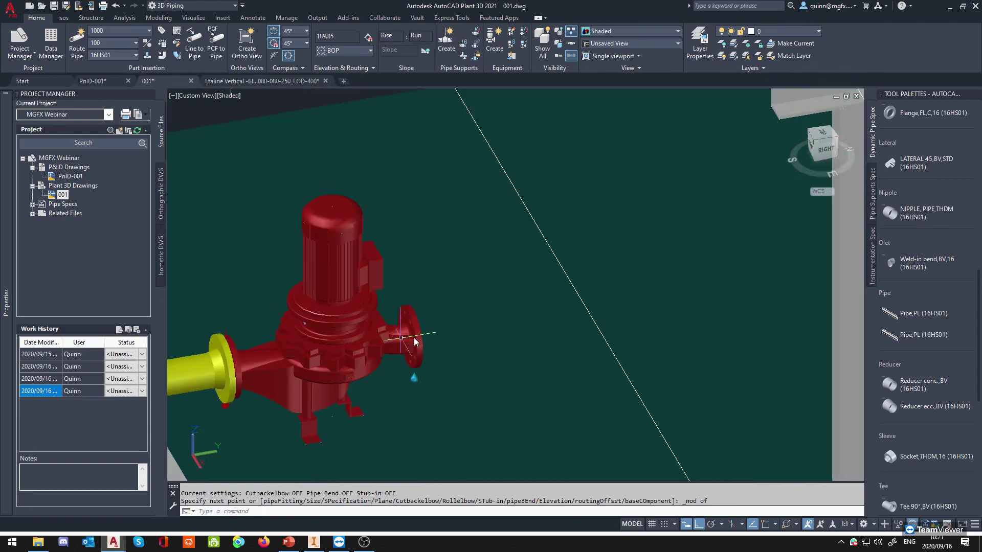
{"action": "left_click", "coordinate": [416, 339]}
{"action": "left_click", "coordinate": [429, 333]}
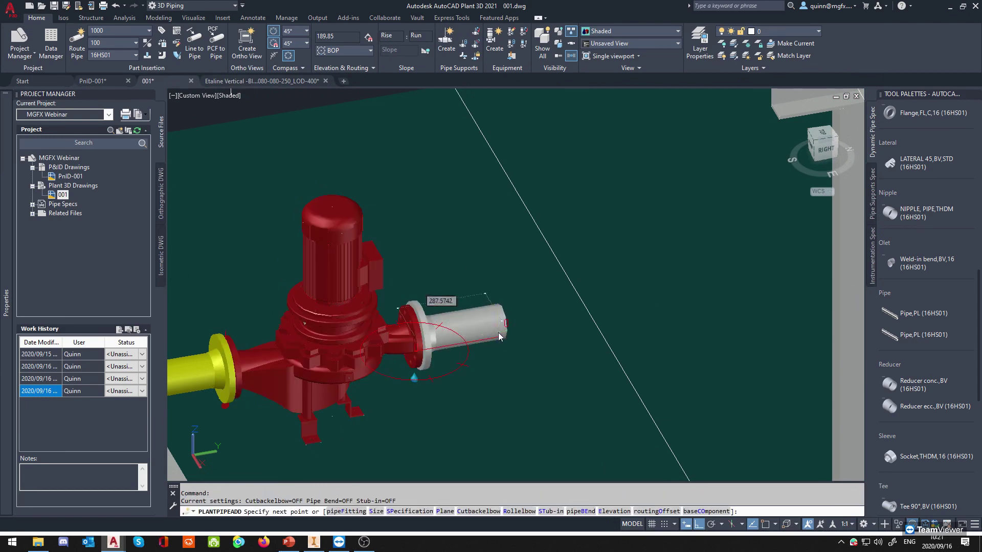
{"action": "key", "text": "Escape"}
{"action": "scroll", "coordinate": [449, 394], "scroll_direction": "down", "scroll_amount": 5}
{"action": "scroll", "coordinate": [347, 358], "scroll_direction": "up", "scroll_amount": 4}
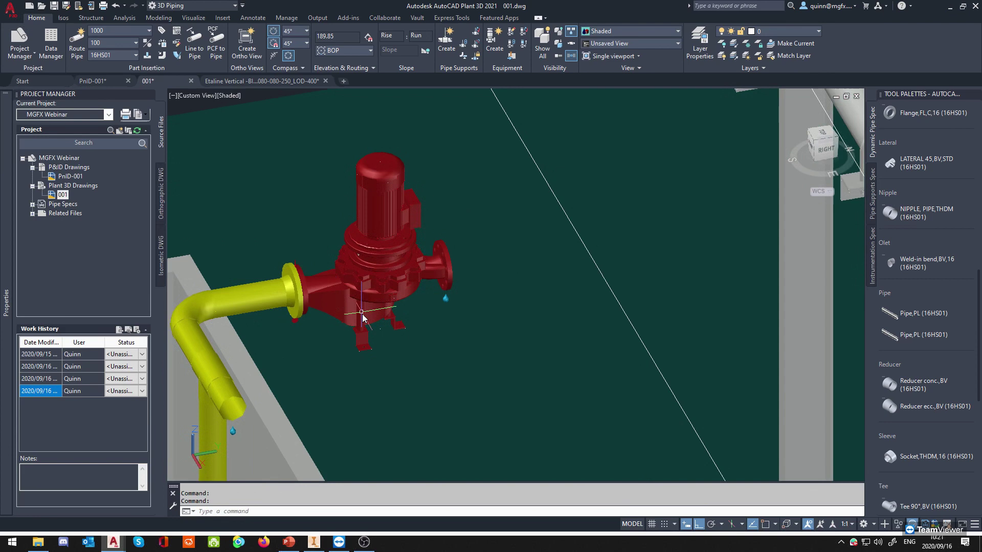
{"action": "scroll", "coordinate": [371, 340], "scroll_direction": "down", "scroll_amount": 3}
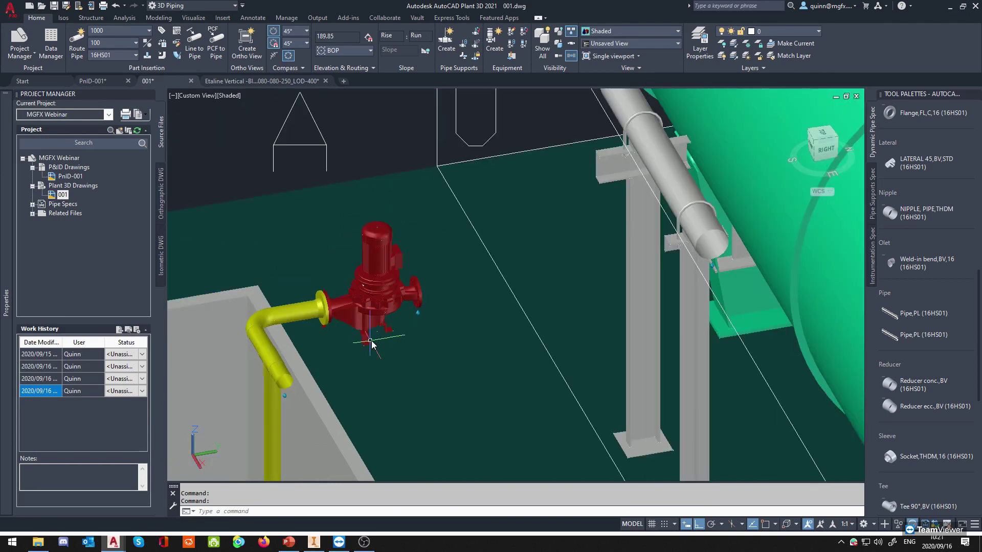
Switch to Inventor and examine the Etaline Vertical pump assembly's motor, casing, logo plate and flanges from several angles.
{"action": "left_click", "coordinate": [311, 540]}
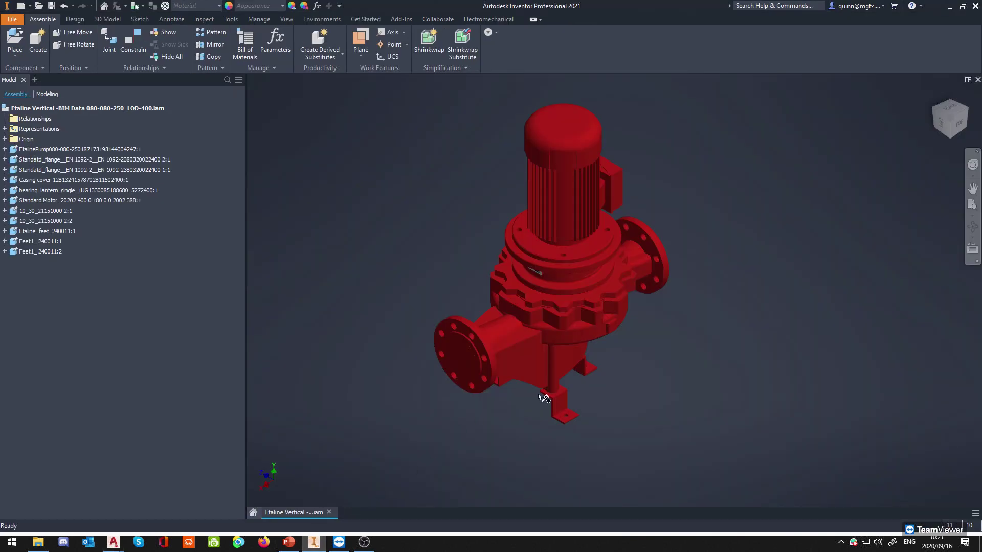
{"action": "middle_click_drag", "start_coordinate": [669, 197], "coordinate": [620, 206]}
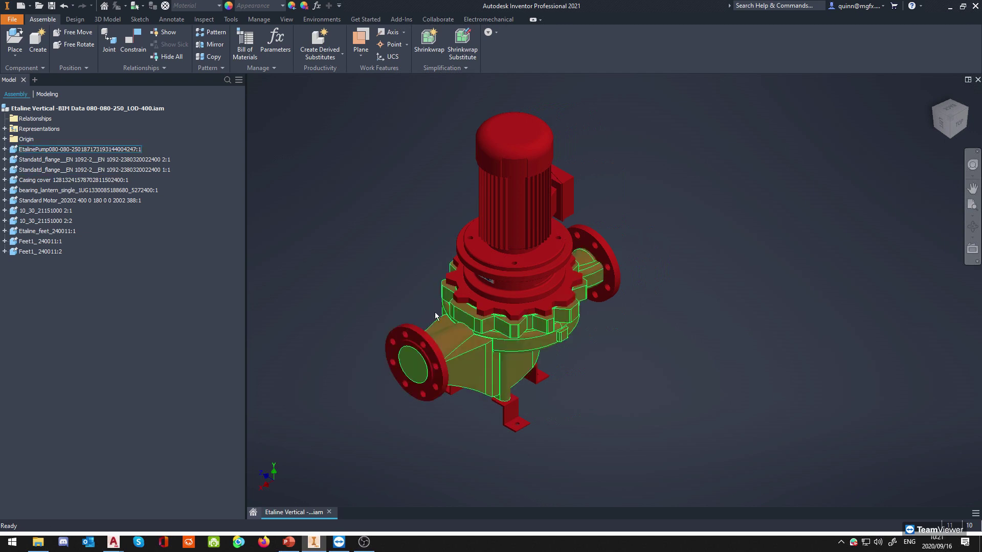
{"action": "scroll", "coordinate": [542, 240], "scroll_direction": "down", "scroll_amount": 5}
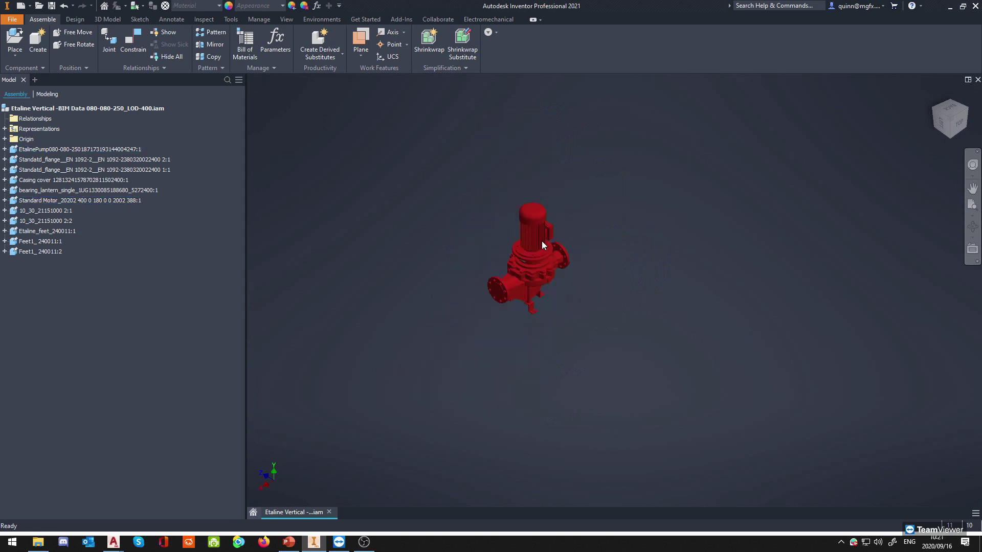
{"action": "scroll", "coordinate": [542, 241], "scroll_direction": "up", "scroll_amount": 10}
{"action": "middle_click_drag", "start_coordinate": [591, 323], "coordinate": [488, 209], "text": "shift"}
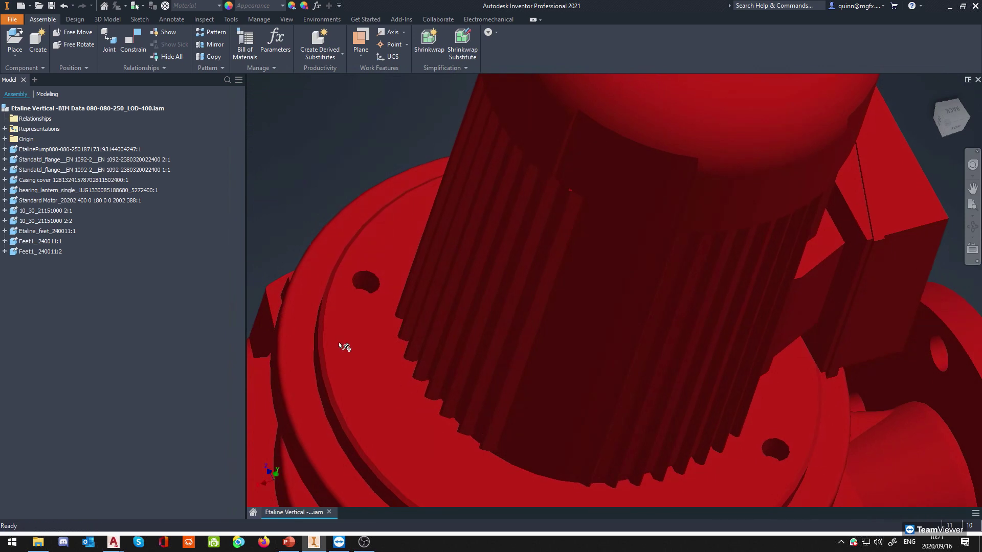
{"action": "scroll", "coordinate": [397, 332], "scroll_direction": "up", "scroll_amount": 5}
{"action": "scroll", "coordinate": [444, 348], "scroll_direction": "down", "scroll_amount": 9}
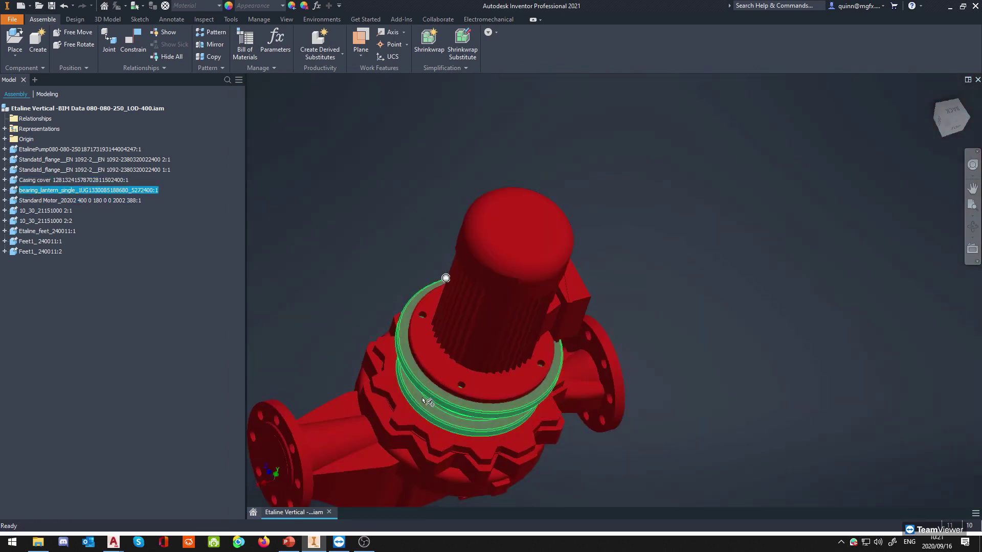
{"action": "scroll", "coordinate": [432, 408], "scroll_direction": "up", "scroll_amount": 4}
{"action": "middle_click_drag", "start_coordinate": [483, 409], "coordinate": [467, 386], "text": "shift"}
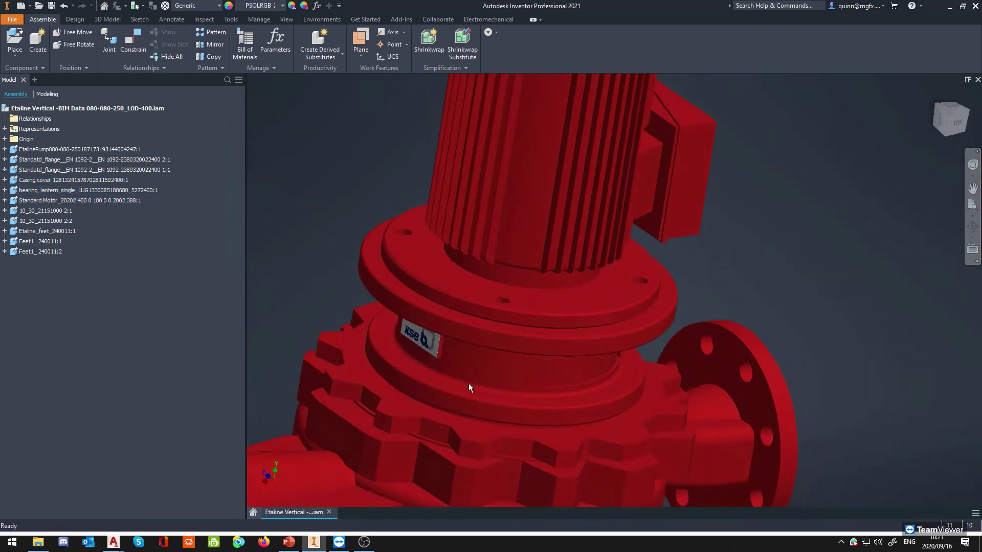
{"action": "scroll", "coordinate": [467, 386], "scroll_direction": "down", "scroll_amount": 6}
{"action": "mouse_move", "coordinate": [581, 352]}
{"action": "middle_mouse_down", "text": "shift"}
{"action": "mouse_move", "coordinate": [565, 343]}
{"action": "mouse_move", "coordinate": [609, 379]}
{"action": "mouse_move", "coordinate": [618, 359]}
{"action": "mouse_move", "coordinate": [593, 361]}
{"action": "middle_mouse_up", "text": "shift"}
{"action": "scroll", "coordinate": [592, 362], "scroll_direction": "up", "scroll_amount": 5}
{"action": "scroll", "coordinate": [553, 364], "scroll_direction": "down", "scroll_amount": 2}
{"action": "middle_click_drag", "start_coordinate": [532, 365], "coordinate": [658, 355]}
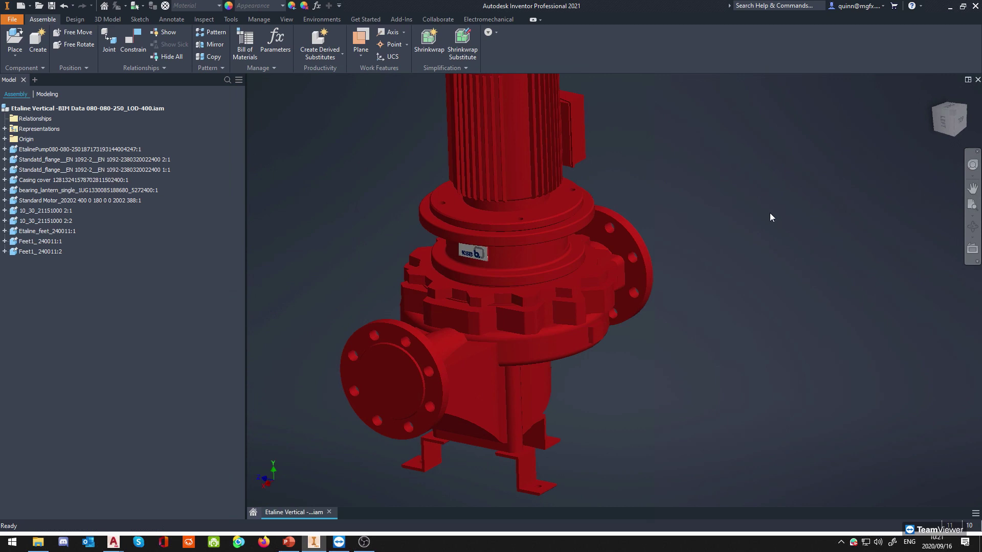
{"action": "left_click", "coordinate": [950, 111]}
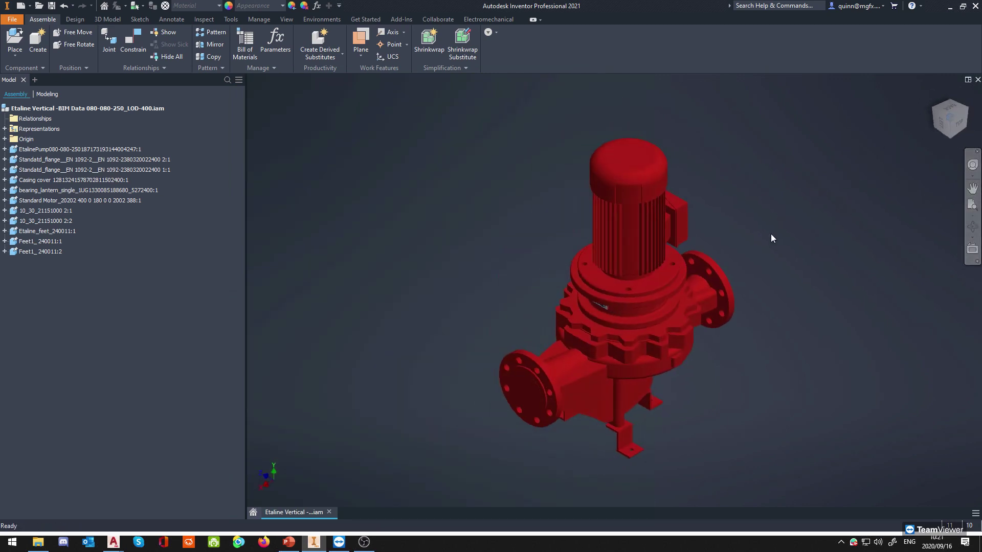
{"action": "middle_click_drag", "start_coordinate": [770, 235], "coordinate": [744, 234]}
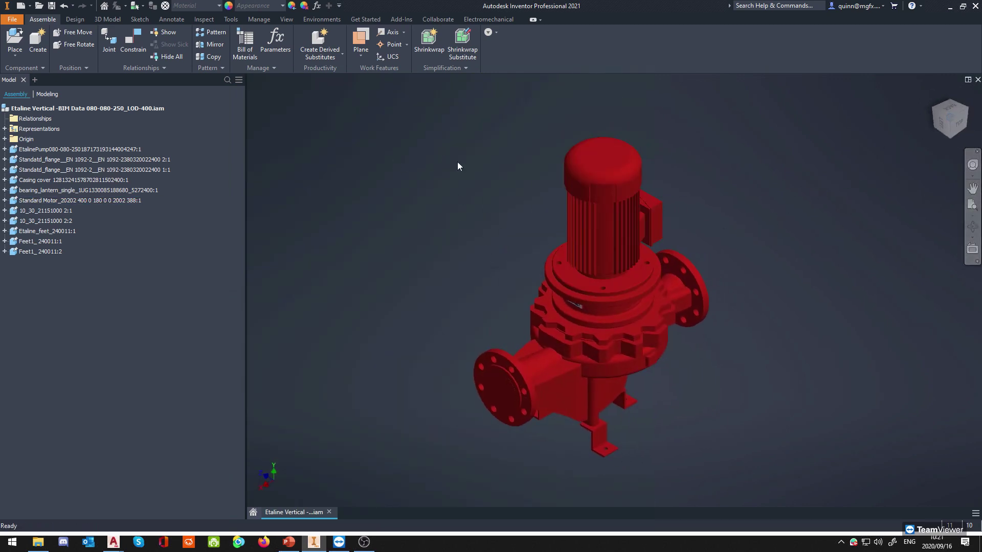
Enter the BIM Content environment, set a shrinkwrap substitute to remove all holes and all pockets, detect those features and preview it.
{"action": "left_click", "coordinate": [319, 21]}
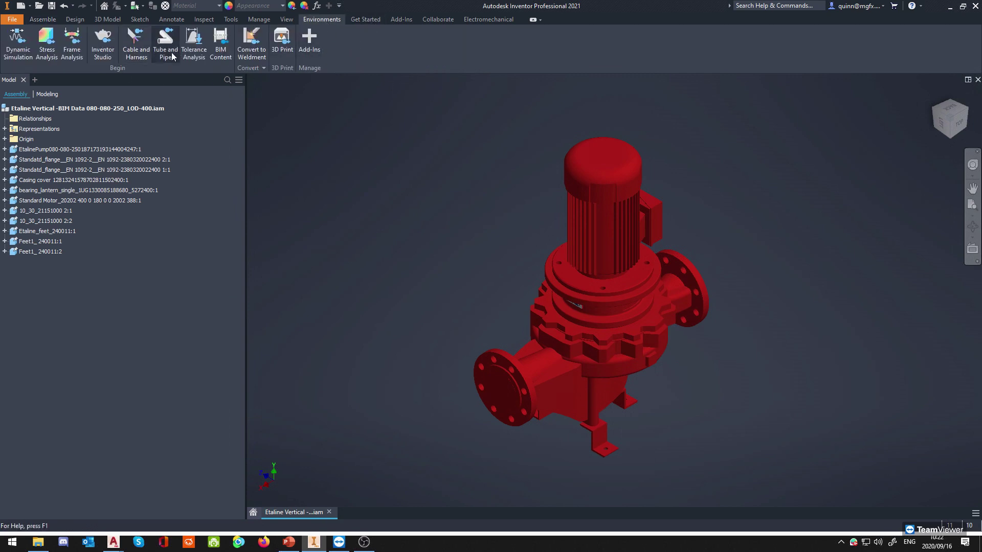
{"action": "left_click", "coordinate": [219, 53]}
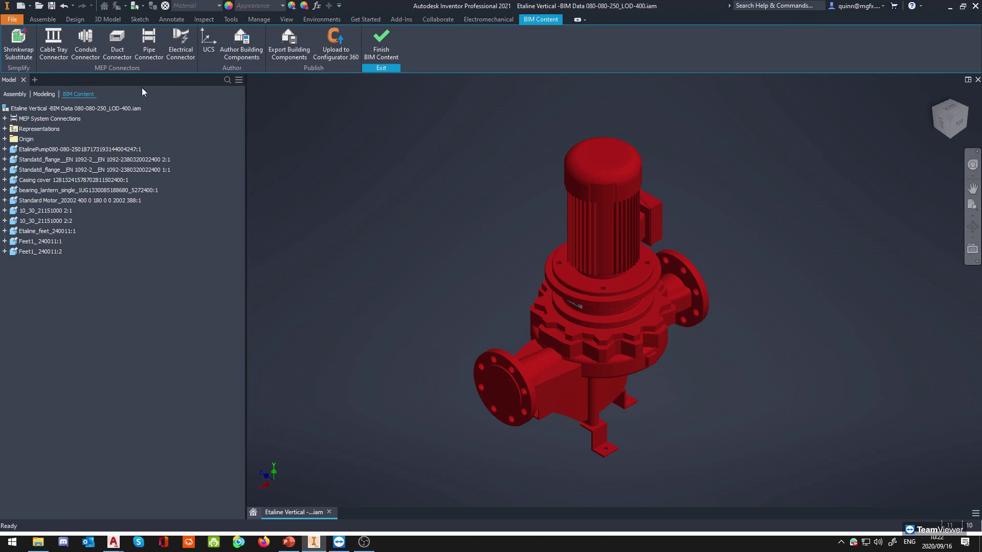
{"action": "left_click", "coordinate": [24, 56]}
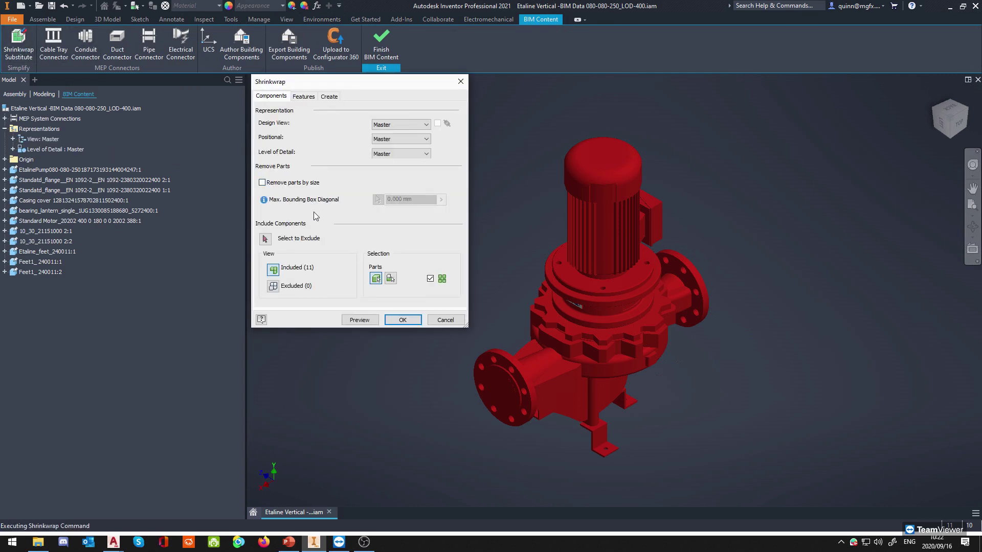
{"action": "left_click", "coordinate": [305, 98]}
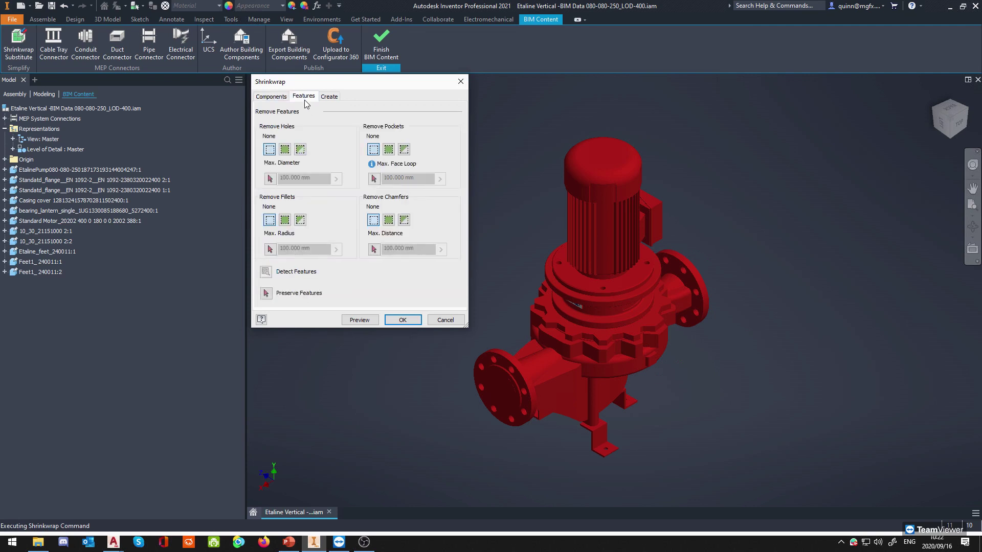
{"action": "left_click", "coordinate": [285, 150]}
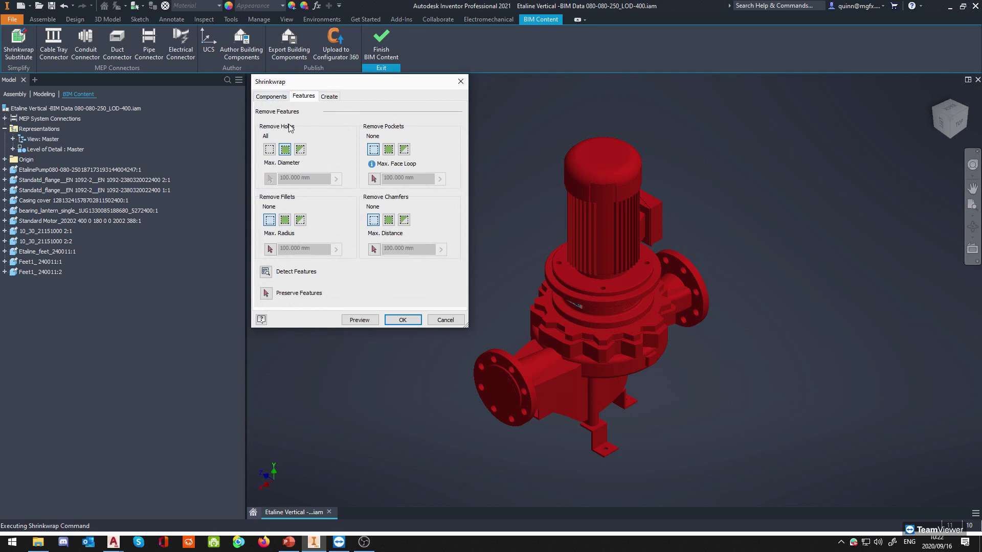
{"action": "left_click", "coordinate": [389, 149]}
{"action": "left_click", "coordinate": [265, 272]}
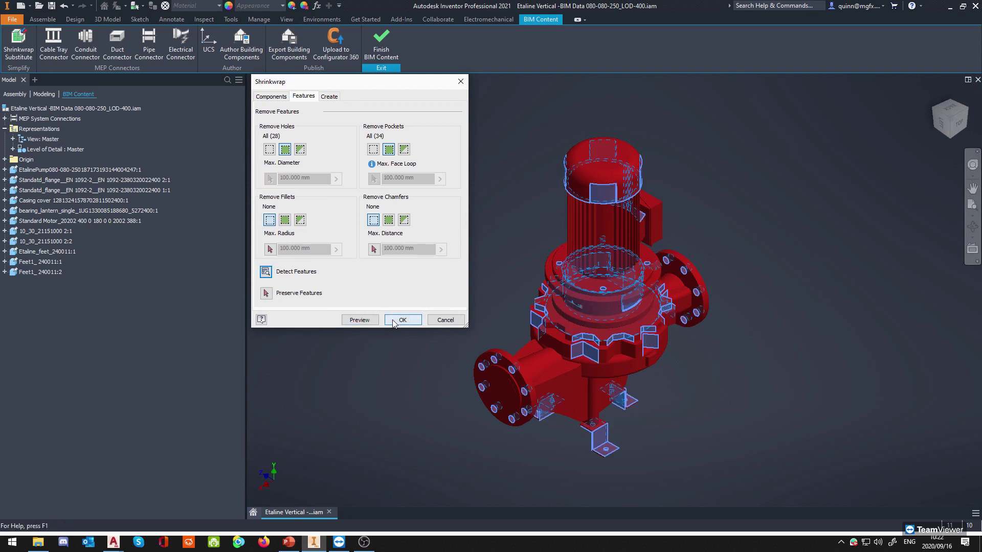
{"action": "left_click", "coordinate": [358, 320]}
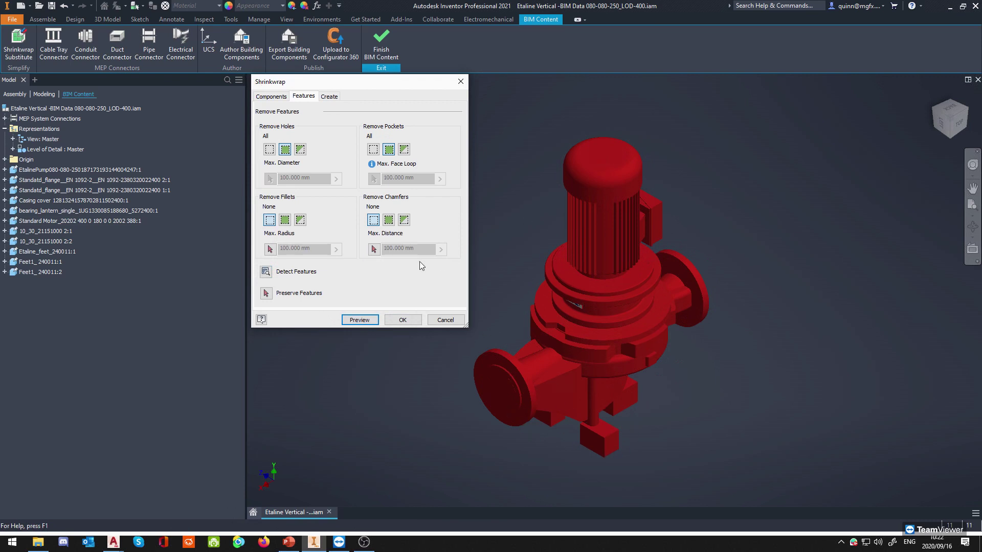
Set pocket removal to None, detect and preview the features again, and create the shrinkwrap substitute with all holes removed.
{"action": "left_click", "coordinate": [374, 152]}
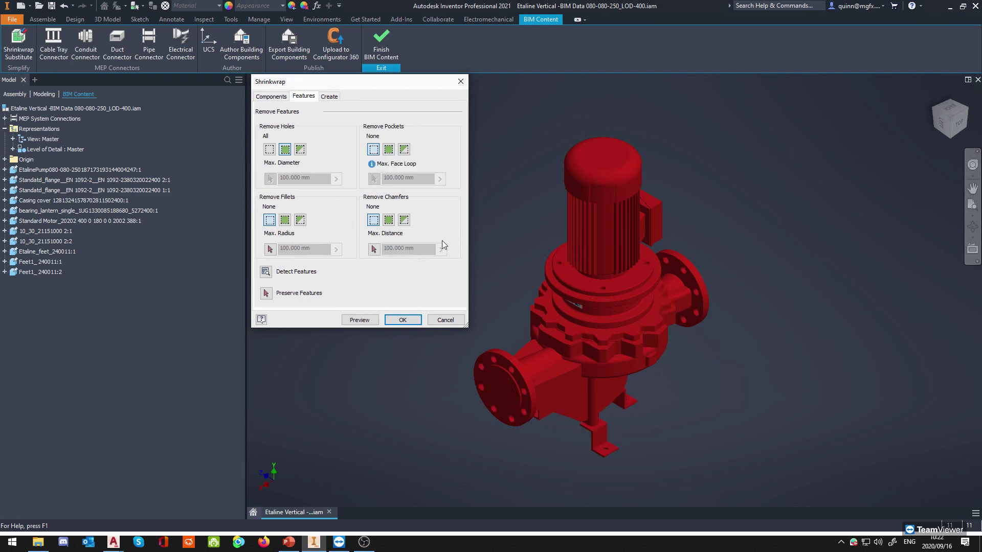
{"action": "left_click", "coordinate": [265, 272]}
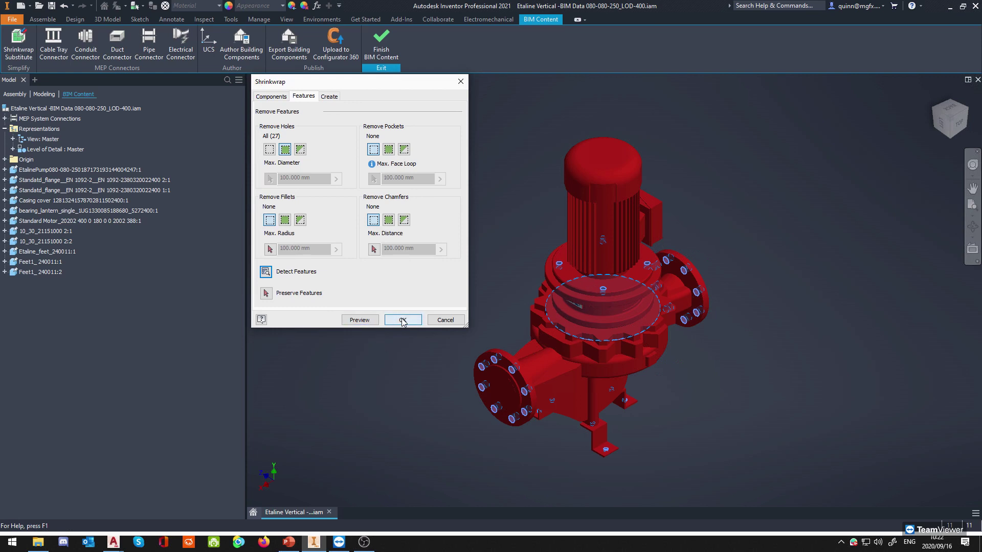
{"action": "left_click", "coordinate": [360, 320]}
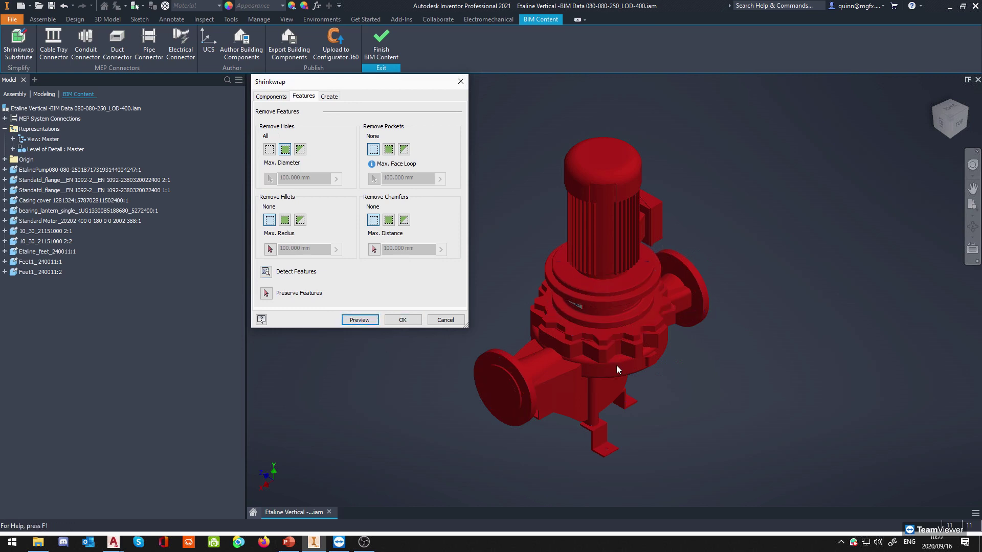
{"action": "left_click", "coordinate": [404, 320]}
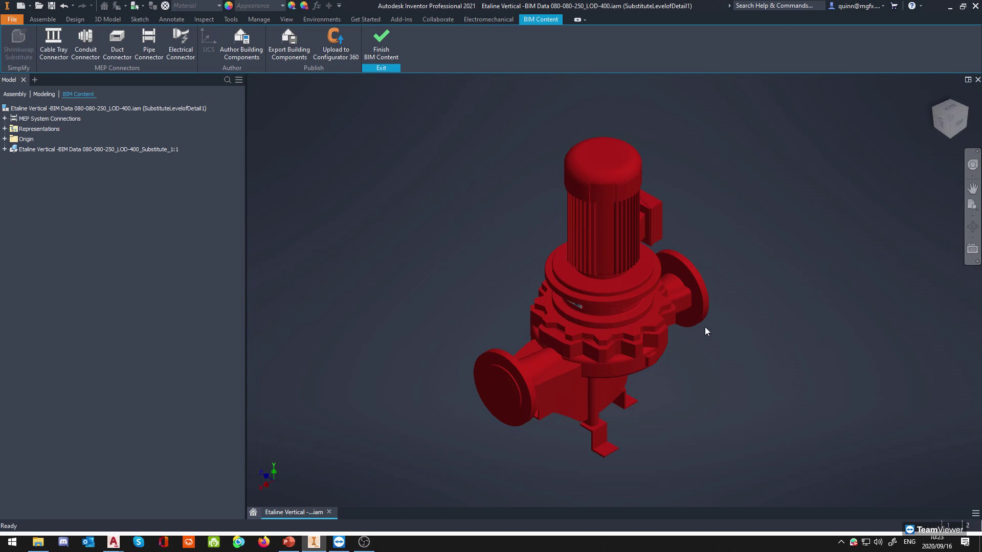
Start a circular pipe connector on the round inner face of the suction-side flange nearest the viewer.
{"action": "left_click", "coordinate": [159, 42]}
{"action": "left_click", "coordinate": [255, 119]}
{"action": "left_click", "coordinate": [267, 128]}
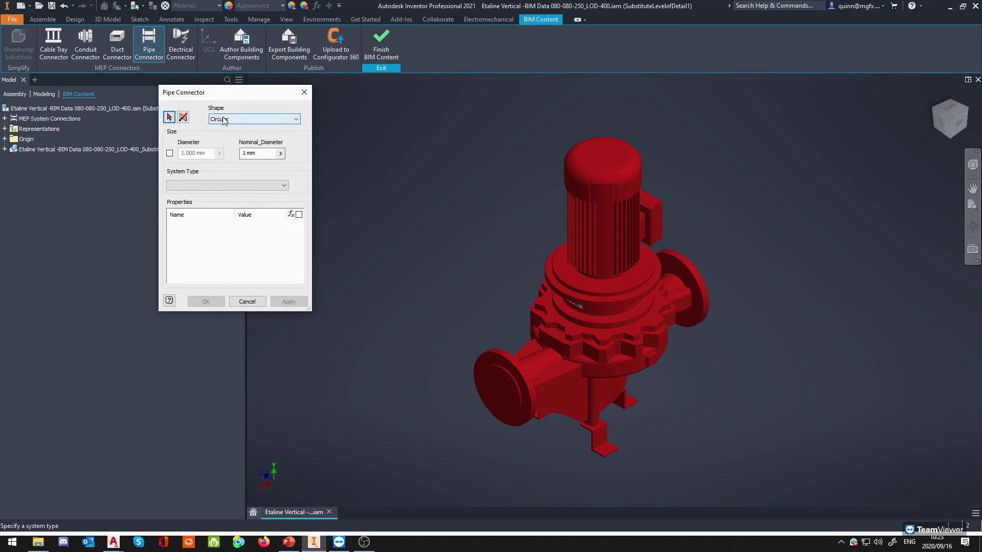
{"action": "scroll", "coordinate": [508, 407], "scroll_direction": "down", "scroll_amount": 5}
{"action": "scroll", "coordinate": [480, 371], "scroll_direction": "up", "scroll_amount": 10}
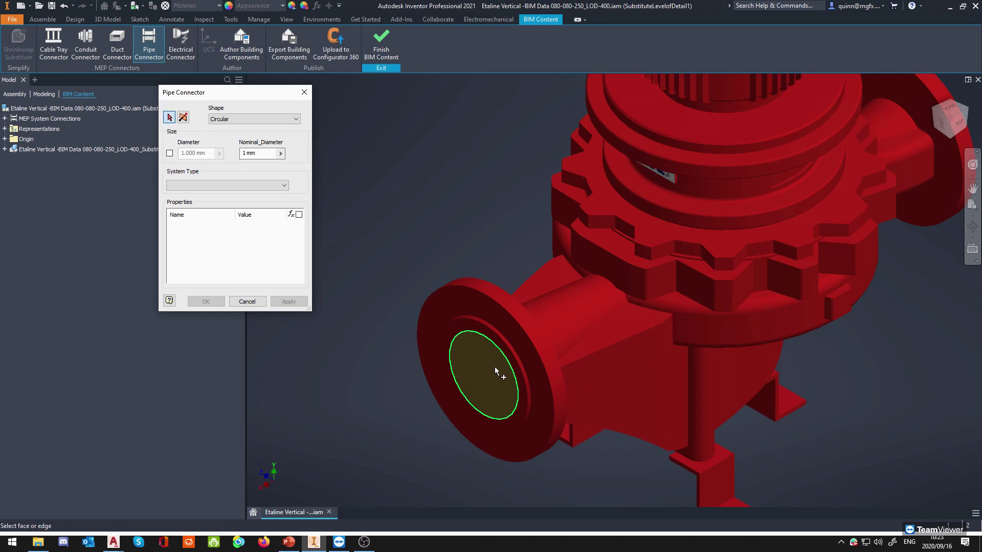
{"action": "middle_click_drag", "start_coordinate": [495, 367], "coordinate": [448, 353], "text": "shift"}
{"action": "left_click", "coordinate": [383, 302]}
{"action": "scroll", "coordinate": [536, 285], "scroll_direction": "up", "scroll_amount": 3}
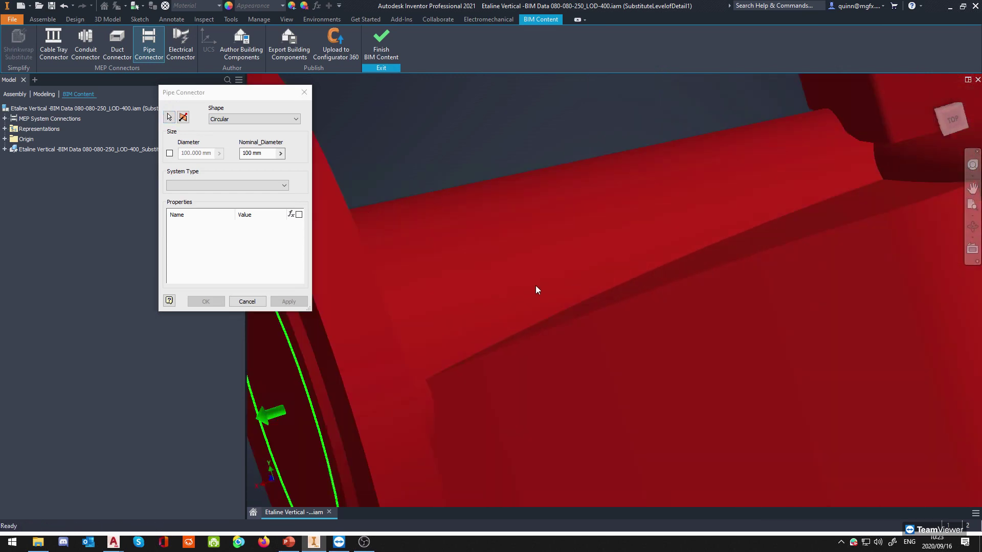
{"action": "scroll", "coordinate": [450, 311], "scroll_direction": "down", "scroll_amount": 6}
{"action": "scroll", "coordinate": [453, 293], "scroll_direction": "up", "scroll_amount": 2}
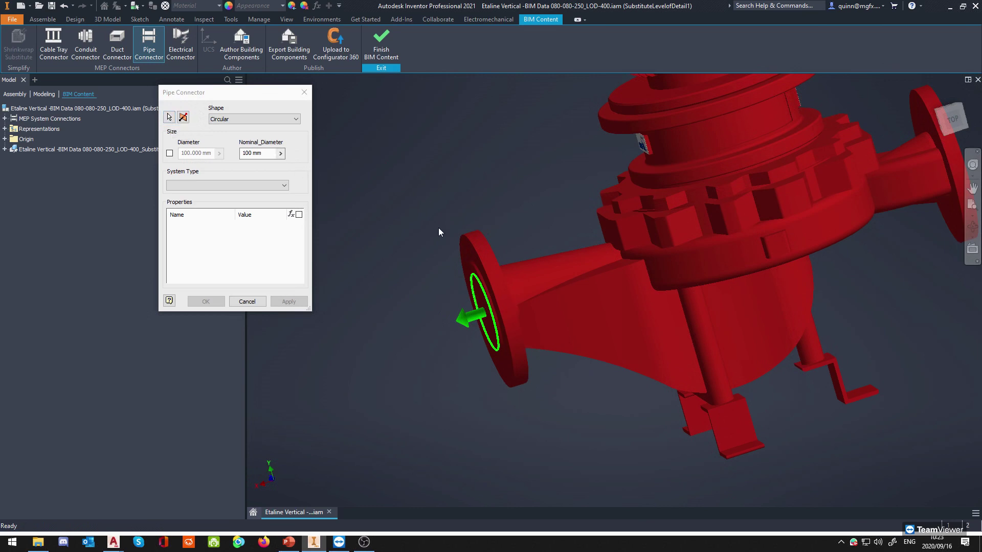
{"action": "scroll", "coordinate": [477, 301], "scroll_direction": "down", "scroll_amount": 4}
{"action": "scroll", "coordinate": [484, 305], "scroll_direction": "up", "scroll_amount": 6}
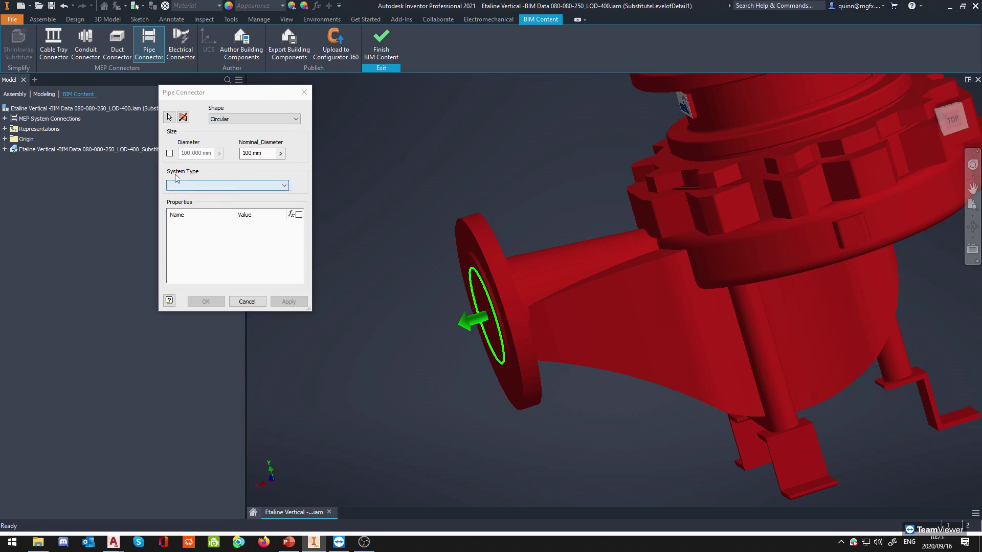
Set the pipe connector's system type to Undefined, leaving the separate diameter option off.
{"action": "left_click", "coordinate": [169, 153]}
{"action": "left_click", "coordinate": [169, 153]}
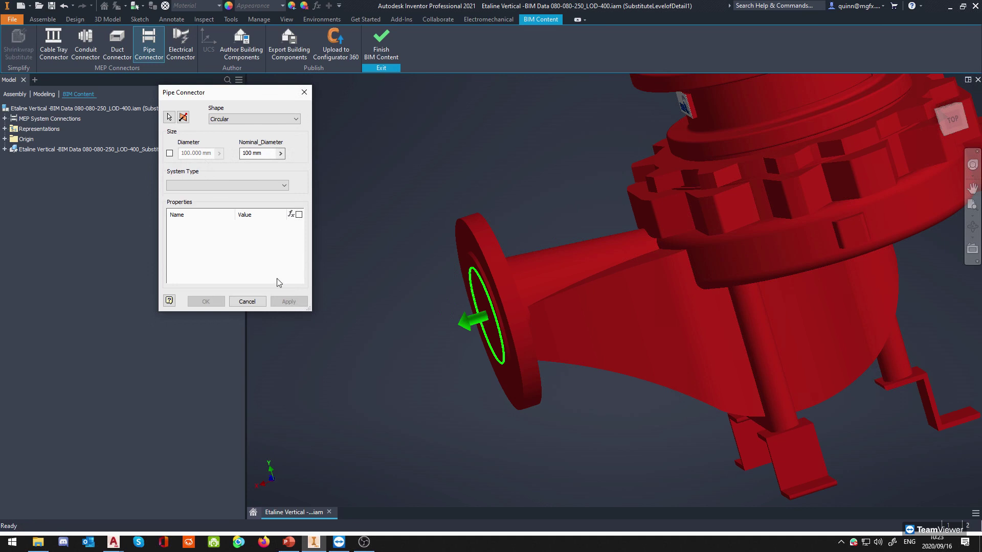
{"action": "left_click", "coordinate": [241, 184]}
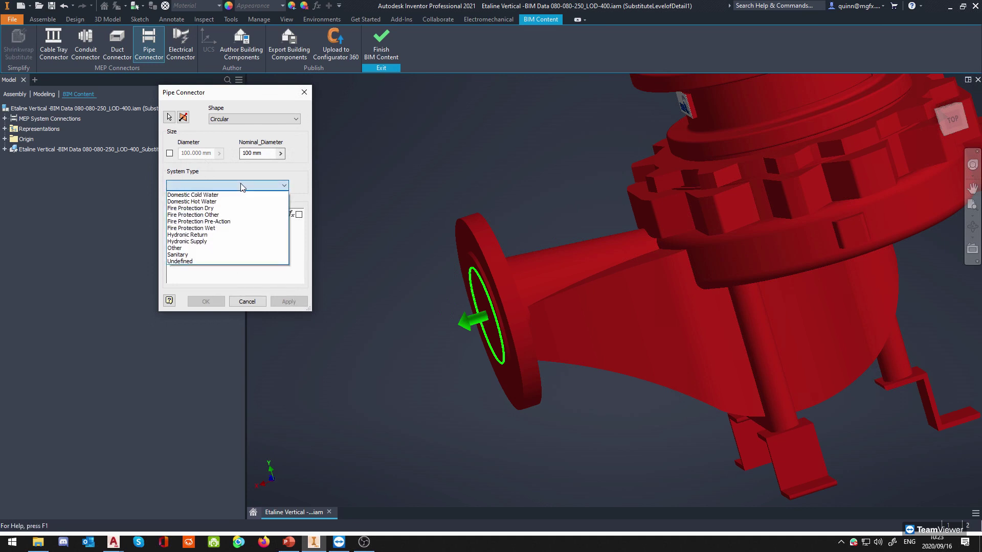
{"action": "left_click", "coordinate": [228, 261]}
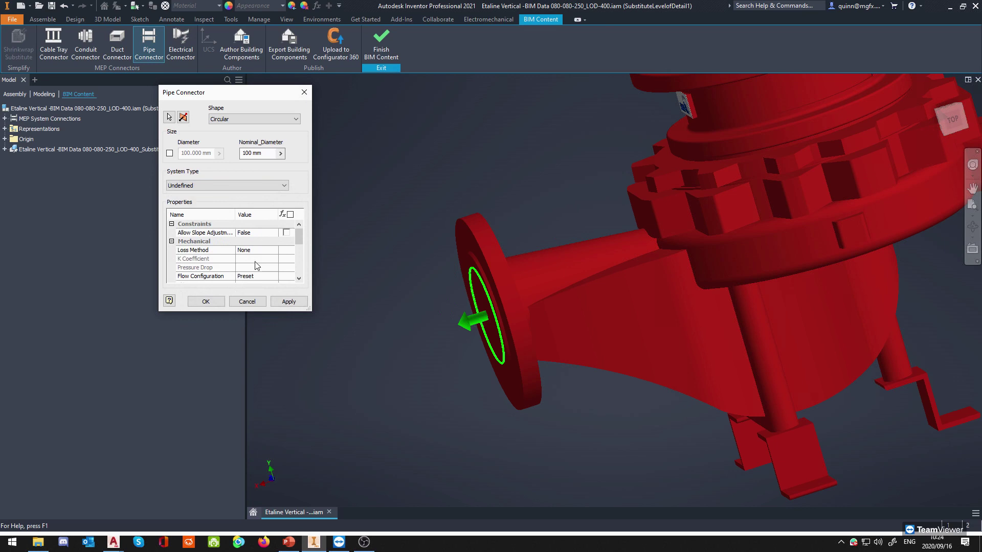
Set the pipe connector's connection type to Flange and create the connector.
{"action": "scroll", "coordinate": [267, 265], "scroll_direction": "down", "scroll_amount": 2}
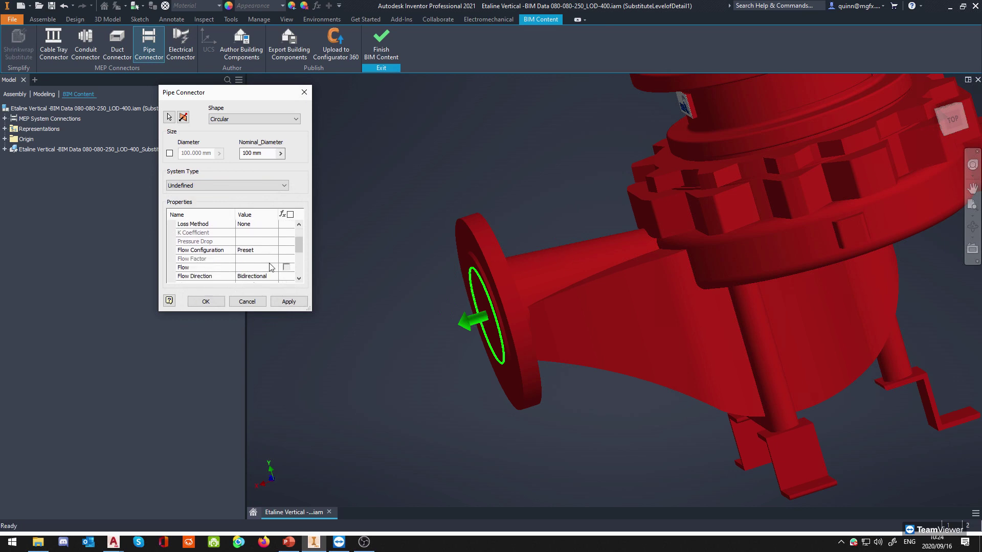
{"action": "scroll", "coordinate": [271, 265], "scroll_direction": "down", "scroll_amount": 2}
{"action": "left_click", "coordinate": [252, 250]}
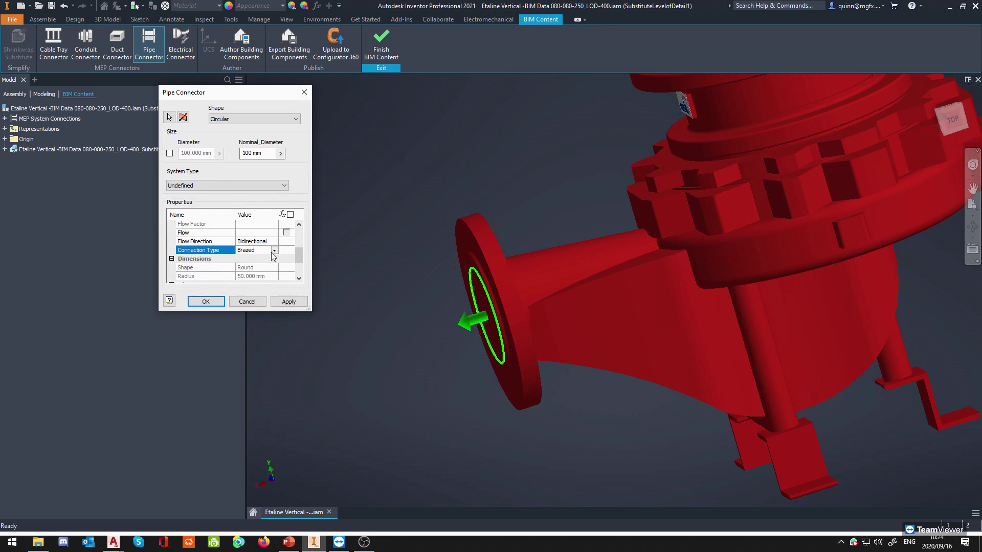
{"action": "left_click", "coordinate": [275, 251]}
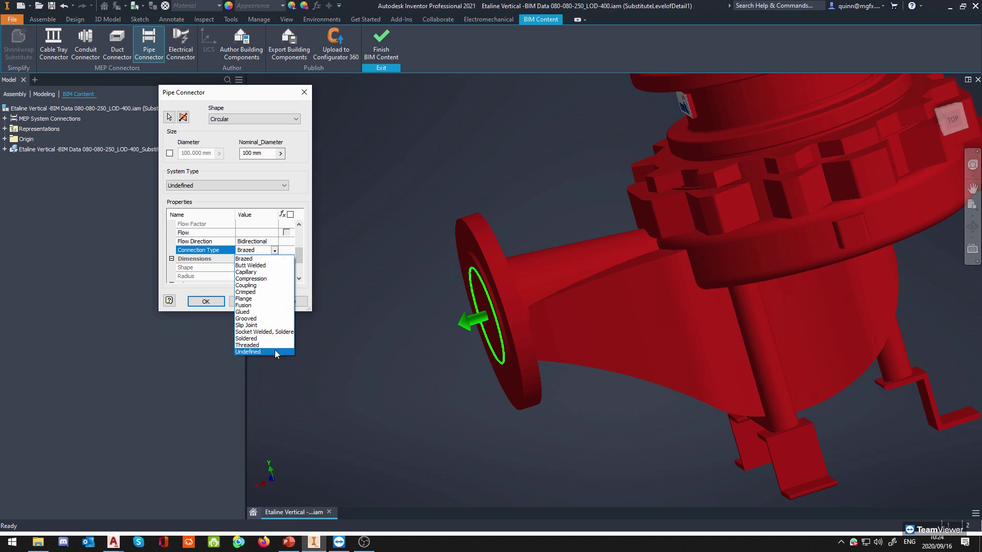
{"action": "left_click", "coordinate": [243, 299]}
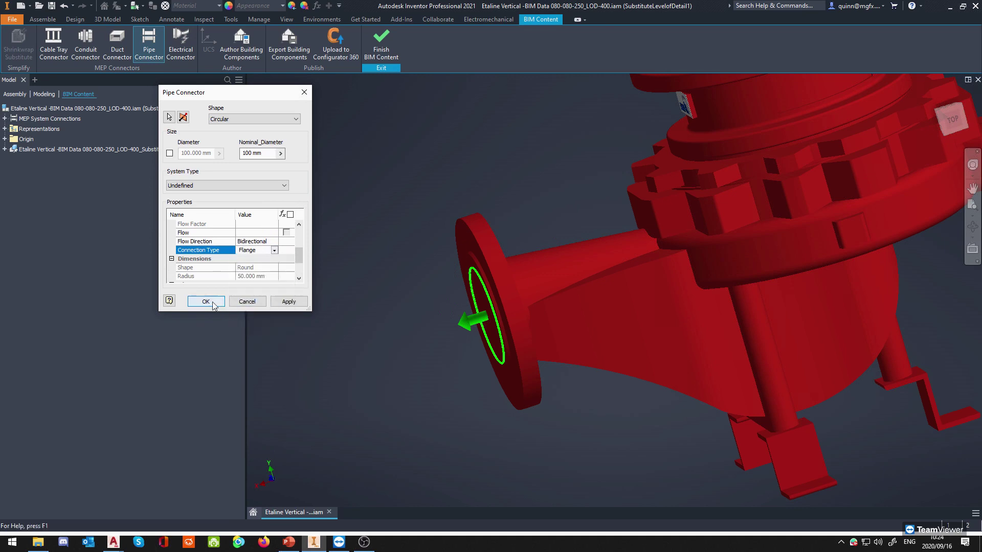
{"action": "left_click", "coordinate": [209, 300]}
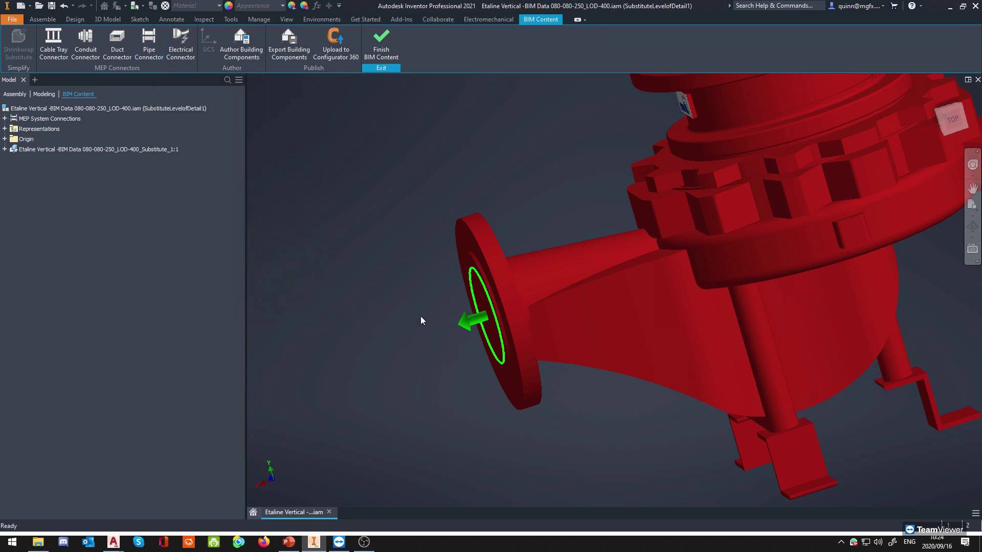
Start a second circular pipe connector on the round face of the pump's opposite flange, with its direction flipped to point outward.
{"action": "scroll", "coordinate": [450, 324], "scroll_direction": "down", "scroll_amount": 4}
{"action": "scroll", "coordinate": [478, 316], "scroll_direction": "up", "scroll_amount": 5}
{"action": "scroll", "coordinate": [479, 316], "scroll_direction": "up", "scroll_amount": 6}
{"action": "scroll", "coordinate": [593, 295], "scroll_direction": "down", "scroll_amount": 4}
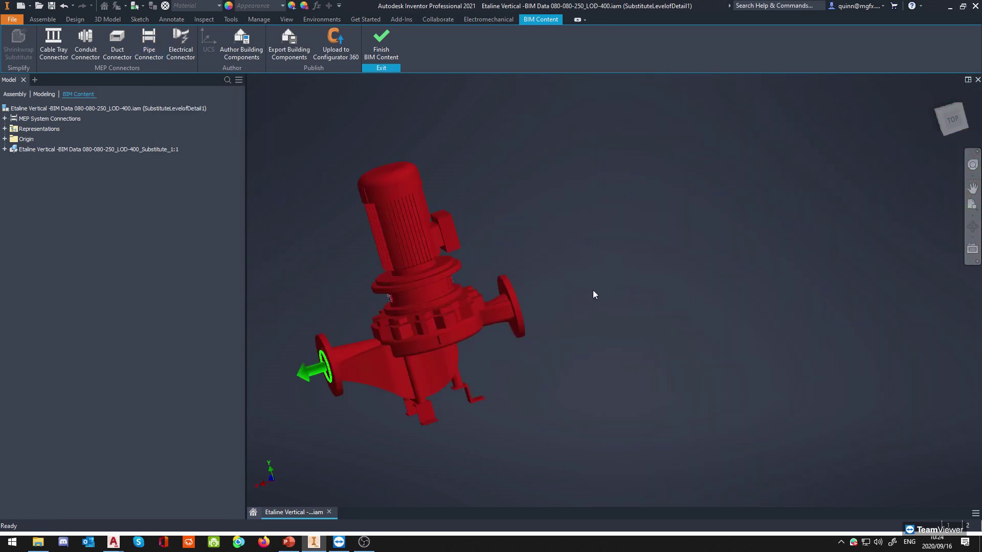
{"action": "middle_click_drag", "start_coordinate": [563, 306], "coordinate": [499, 342], "text": "shift"}
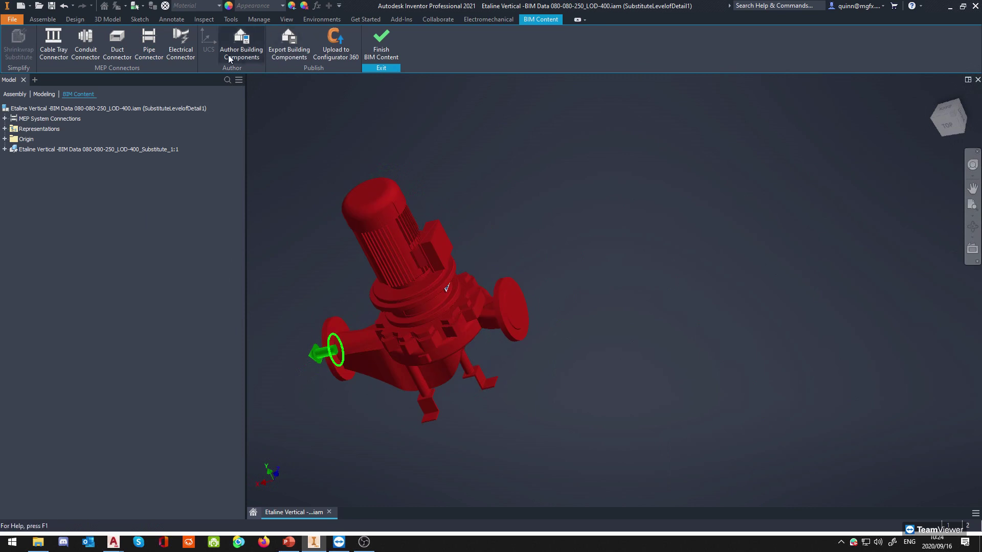
{"action": "left_click", "coordinate": [137, 49]}
{"action": "scroll", "coordinate": [517, 311], "scroll_direction": "up", "scroll_amount": 2}
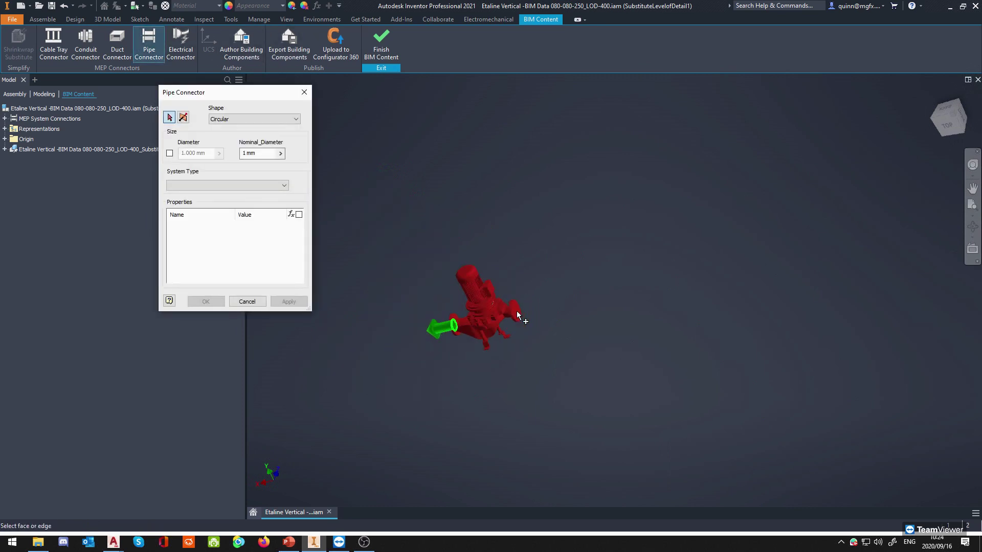
{"action": "scroll", "coordinate": [519, 315], "scroll_direction": "down", "scroll_amount": 6}
{"action": "left_click", "coordinate": [523, 322]}
{"action": "middle_click_drag", "start_coordinate": [540, 317], "coordinate": [535, 271], "text": "shift"}
{"action": "left_click", "coordinate": [170, 119]}
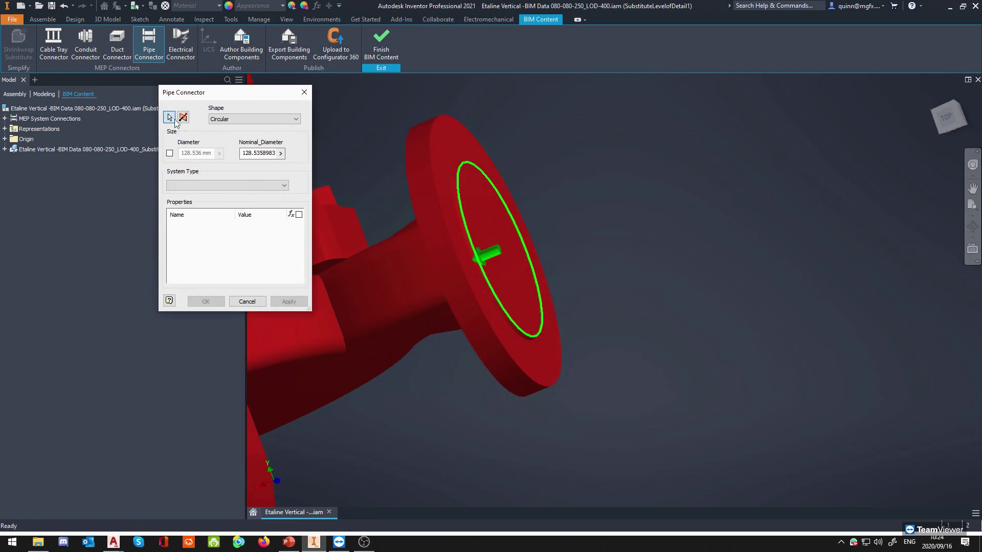
{"action": "left_click", "coordinate": [512, 266]}
{"action": "middle_click_drag", "start_coordinate": [526, 267], "coordinate": [596, 273], "text": "shift"}
{"action": "left_click", "coordinate": [183, 118]}
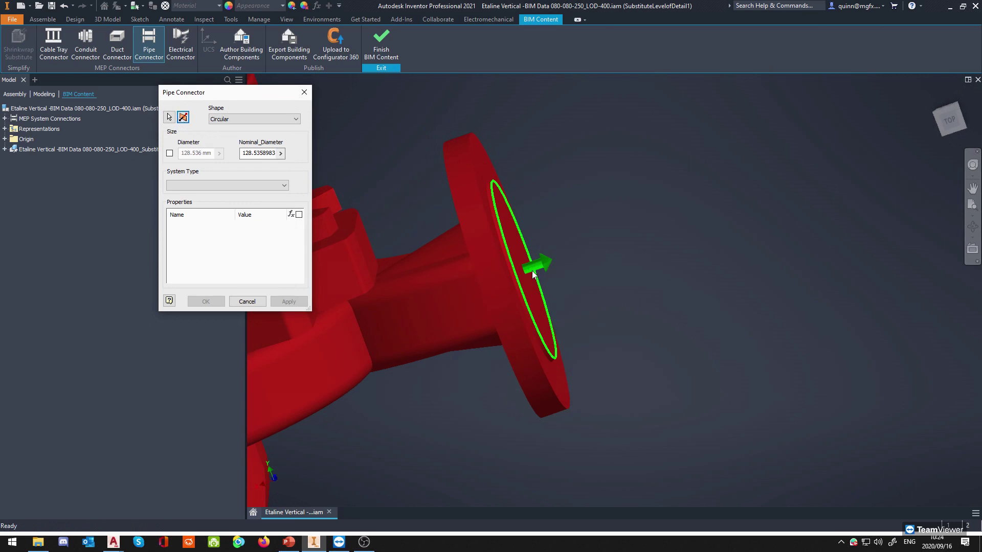
Set the second connector's nominal diameter to 100 and system type to Undefined, leaving the separate diameter option off.
{"action": "left_click", "coordinate": [169, 153]}
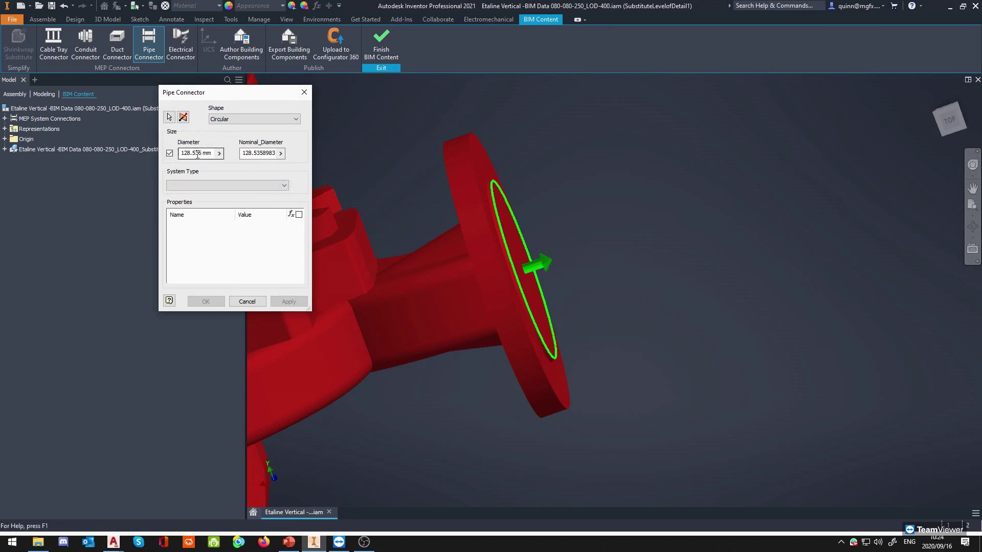
{"action": "double_click", "coordinate": [244, 155]}
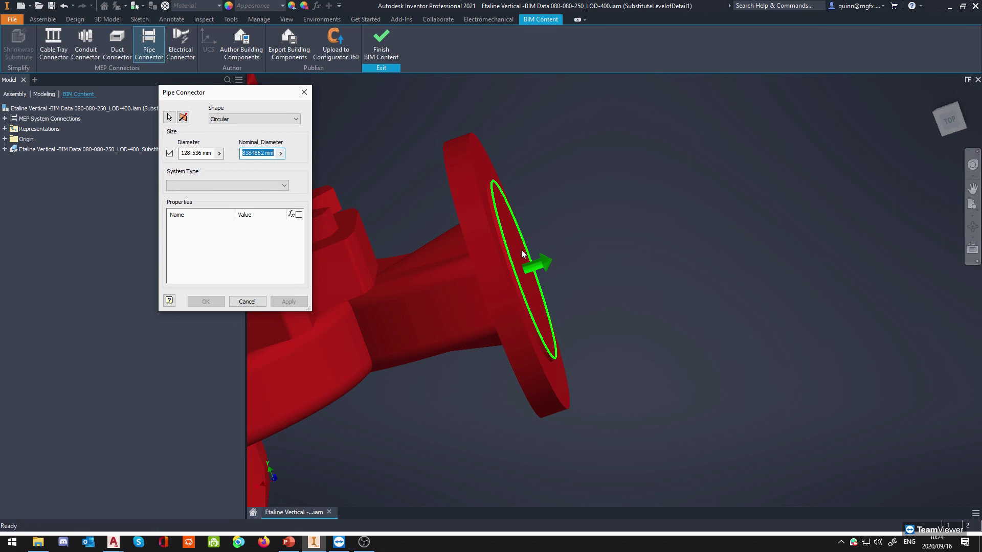
{"action": "type", "text": "100"}
{"action": "left_click", "coordinate": [228, 185]}
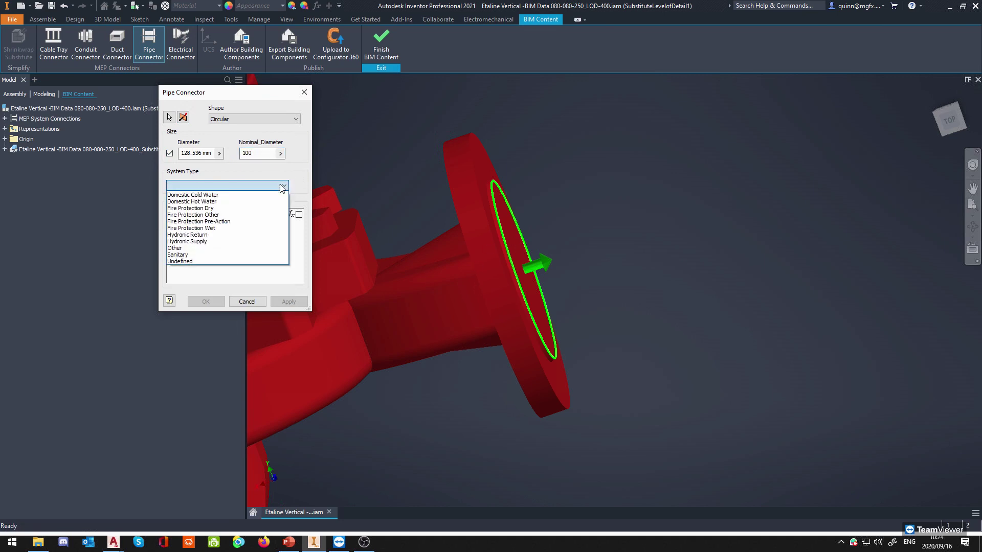
{"action": "left_click", "coordinate": [169, 155]}
{"action": "left_click", "coordinate": [168, 153]}
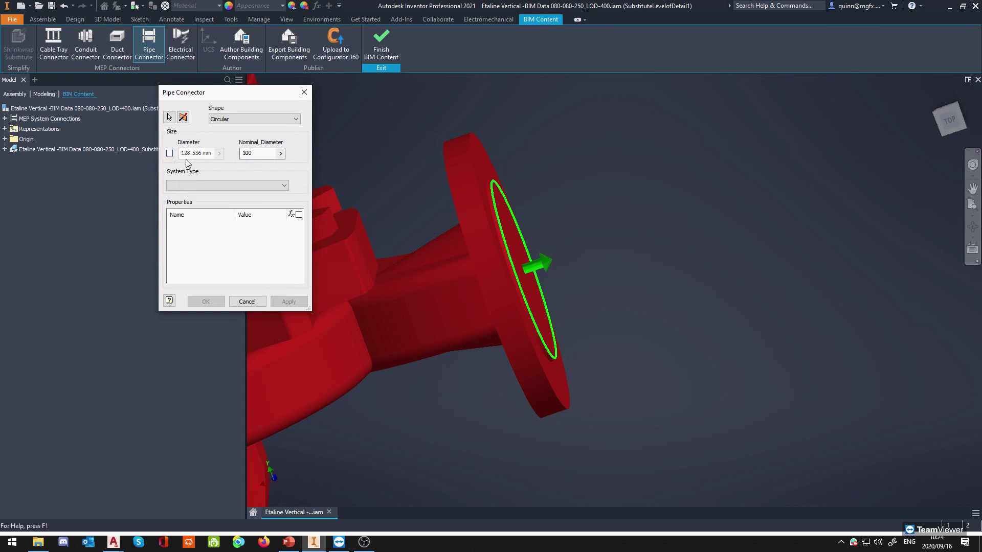
{"action": "left_click", "coordinate": [250, 187]}
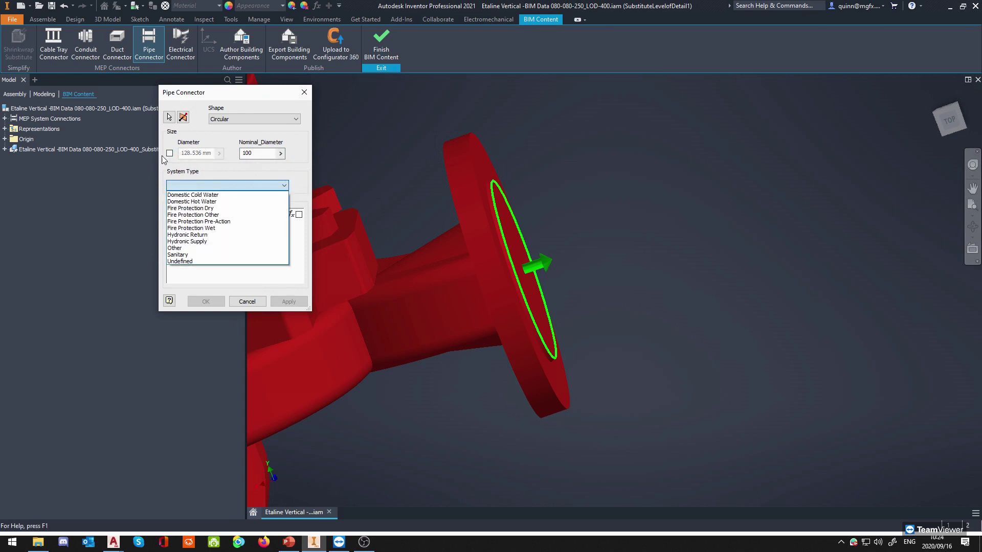
{"action": "left_click", "coordinate": [214, 266]}
Set the second connector's connection type to Flange and create the connector.
{"action": "scroll", "coordinate": [250, 238], "scroll_direction": "down", "scroll_amount": 3}
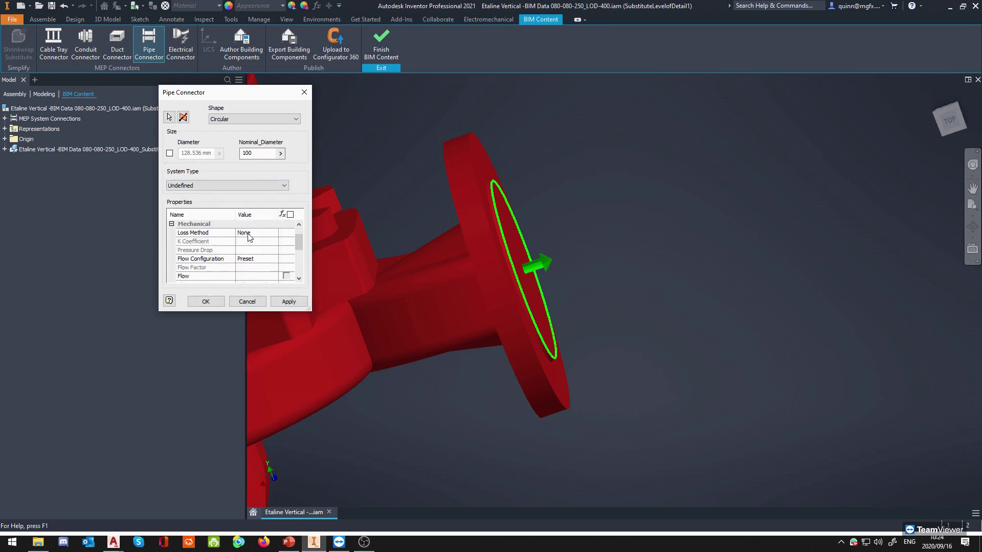
{"action": "left_click", "coordinate": [261, 267]}
{"action": "left_click", "coordinate": [274, 268]}
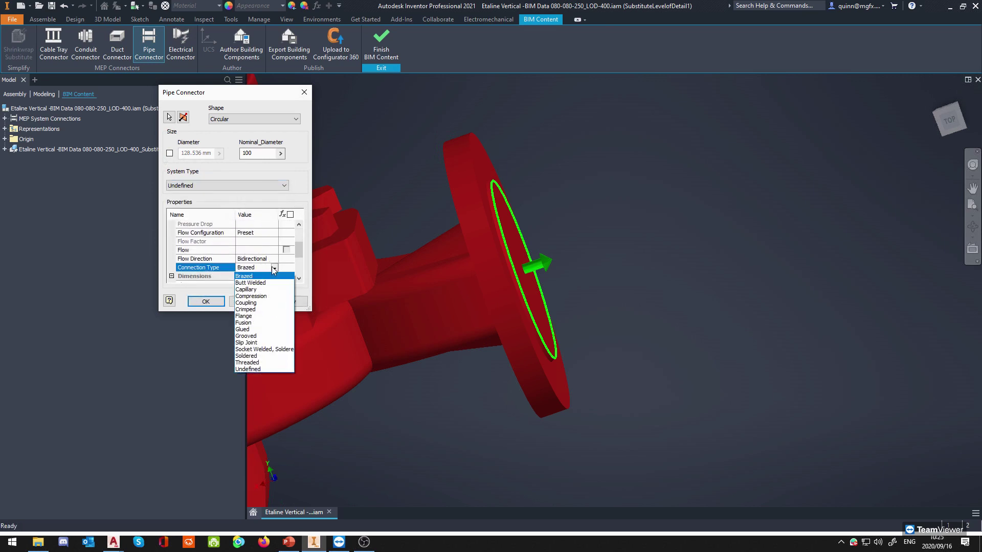
{"action": "left_click", "coordinate": [258, 316]}
{"action": "left_click", "coordinate": [213, 303]}
{"action": "scroll", "coordinate": [618, 256], "scroll_direction": "down", "scroll_amount": 7}
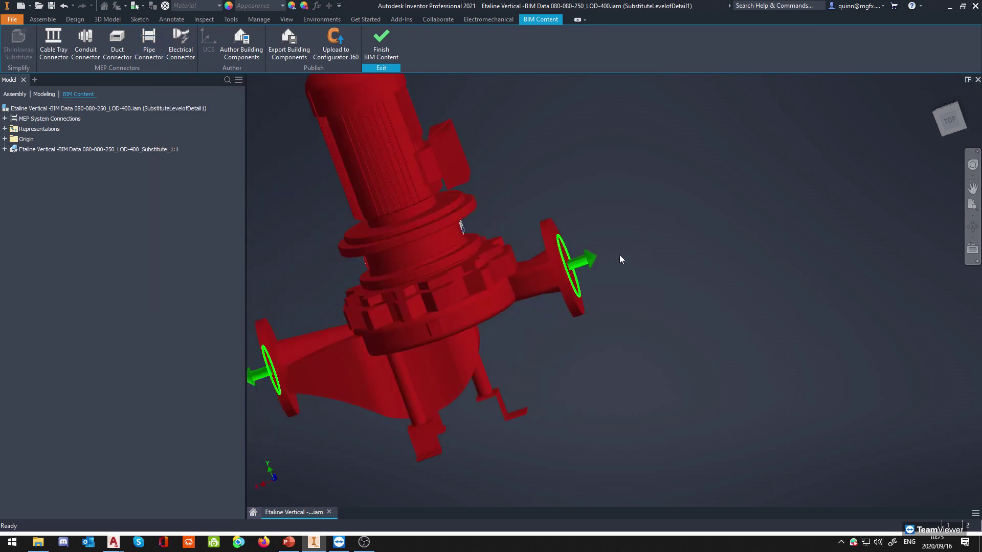
{"action": "left_click", "coordinate": [935, 115]}
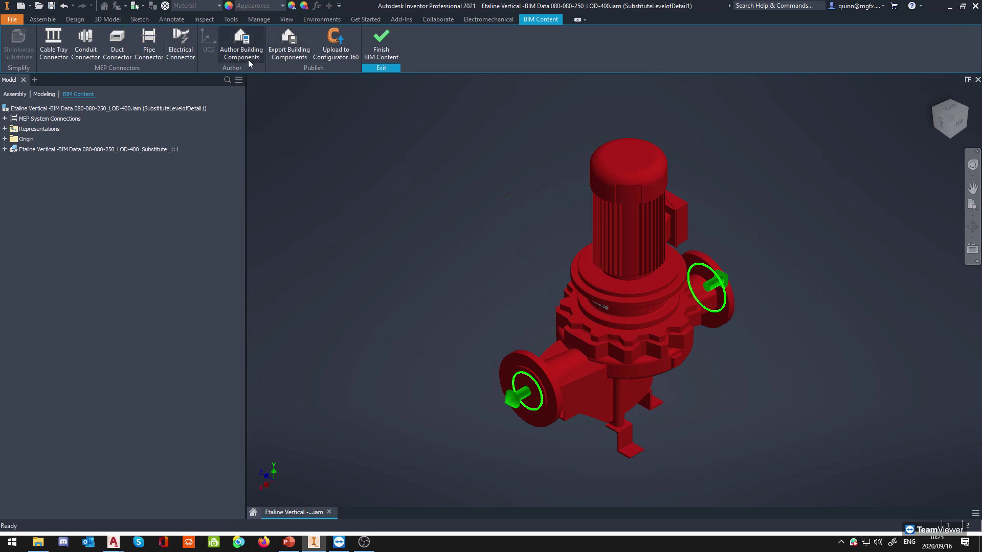
Start exporting the pump as building components in the Autodesk Exchange Files (*.adsk) format.
{"action": "left_click", "coordinate": [277, 61]}
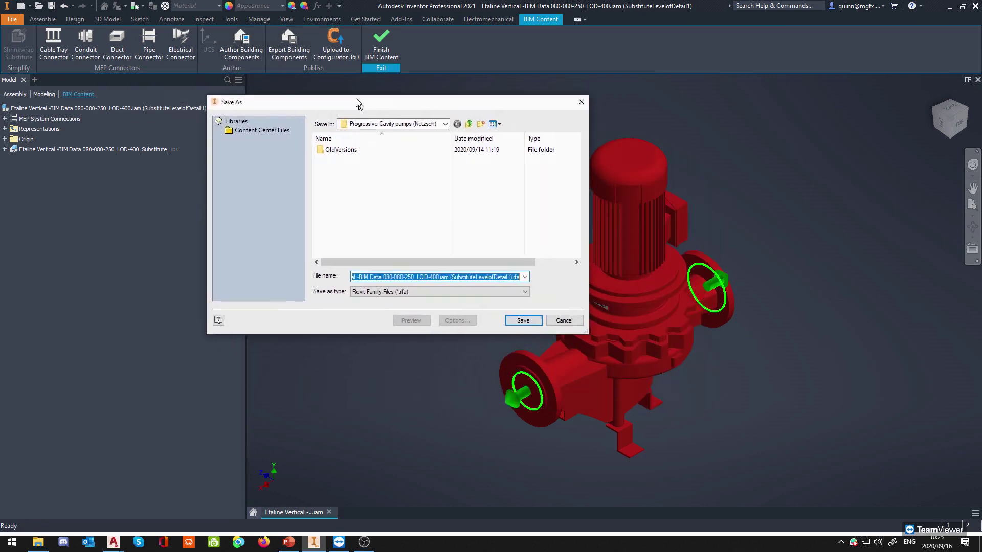
{"action": "left_click", "coordinate": [389, 284]}
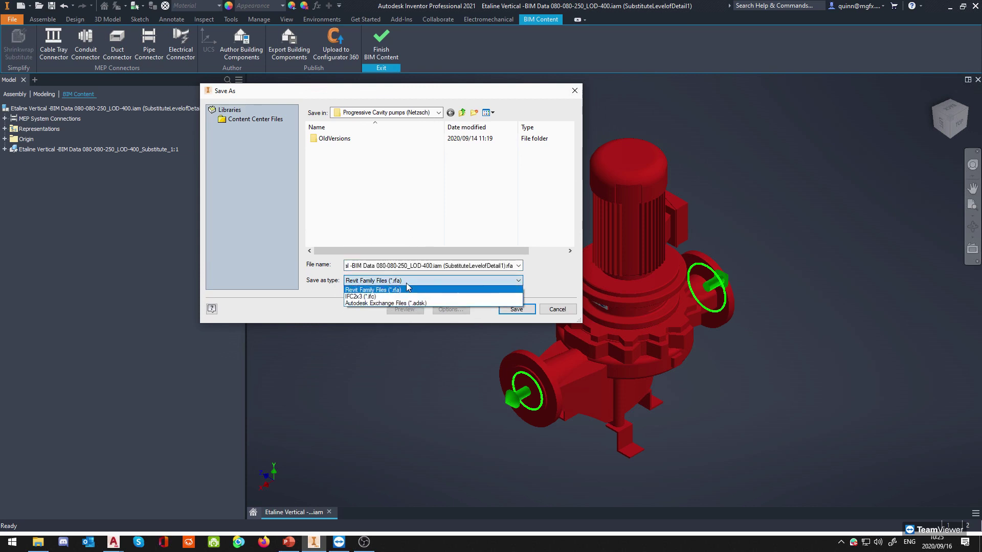
{"action": "left_click", "coordinate": [430, 303]}
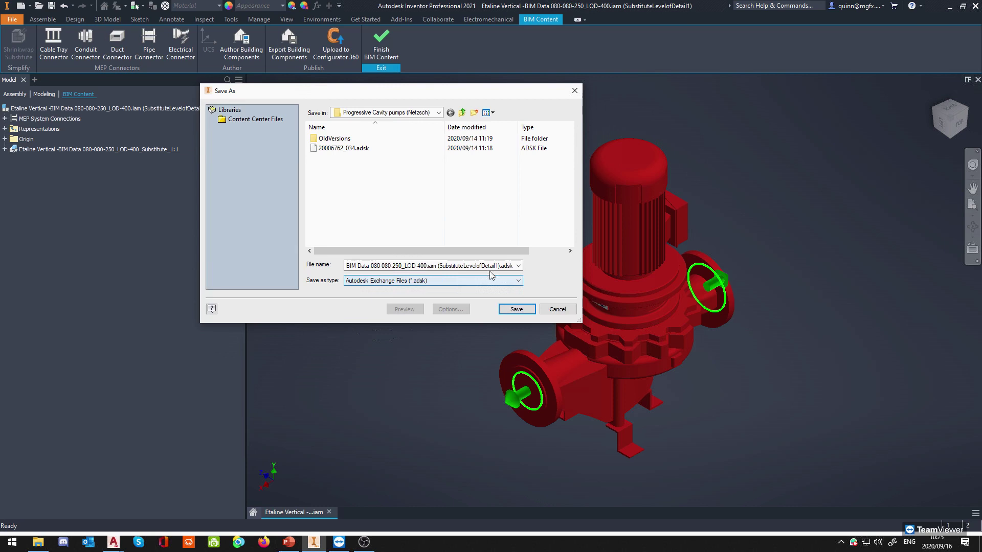
Choose the Related Files folder inside Documents, MGFX Webinar as the export location.
{"action": "left_click", "coordinate": [417, 114]}
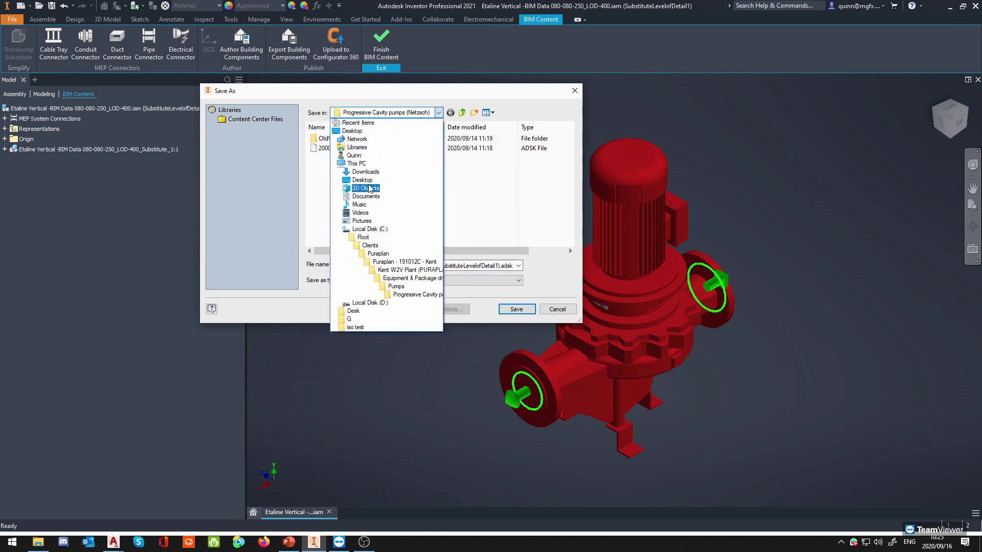
{"action": "left_click", "coordinate": [377, 149]}
{"action": "double_click", "coordinate": [450, 135]}
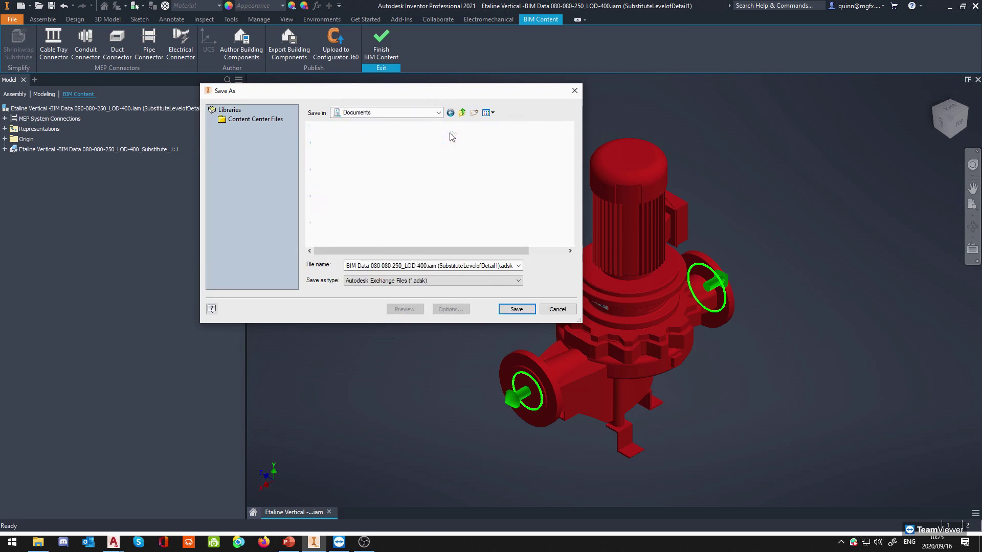
{"action": "scroll", "coordinate": [366, 189], "scroll_direction": "down", "scroll_amount": 10}
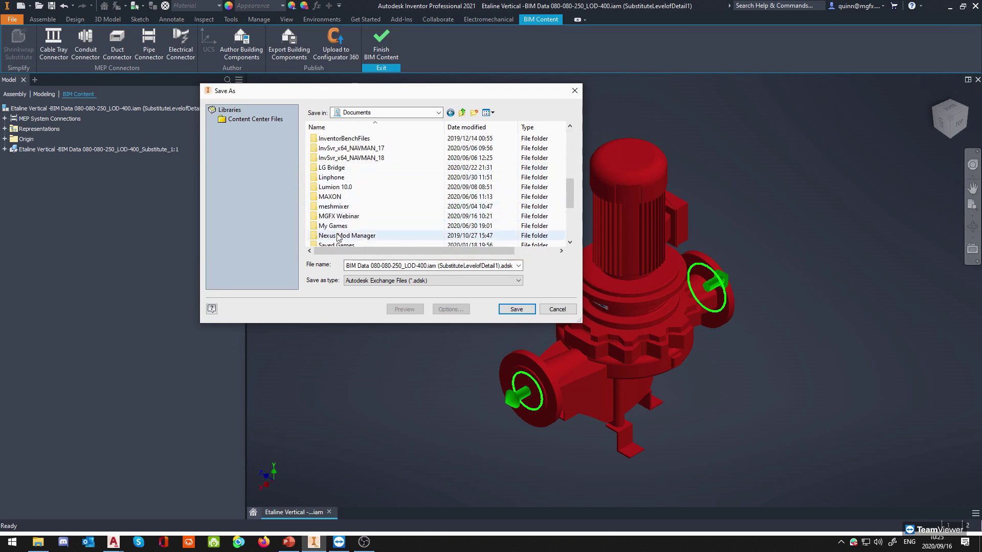
{"action": "scroll", "coordinate": [368, 230], "scroll_direction": "down", "scroll_amount": 4}
{"action": "scroll", "coordinate": [384, 231], "scroll_direction": "up", "scroll_amount": 1}
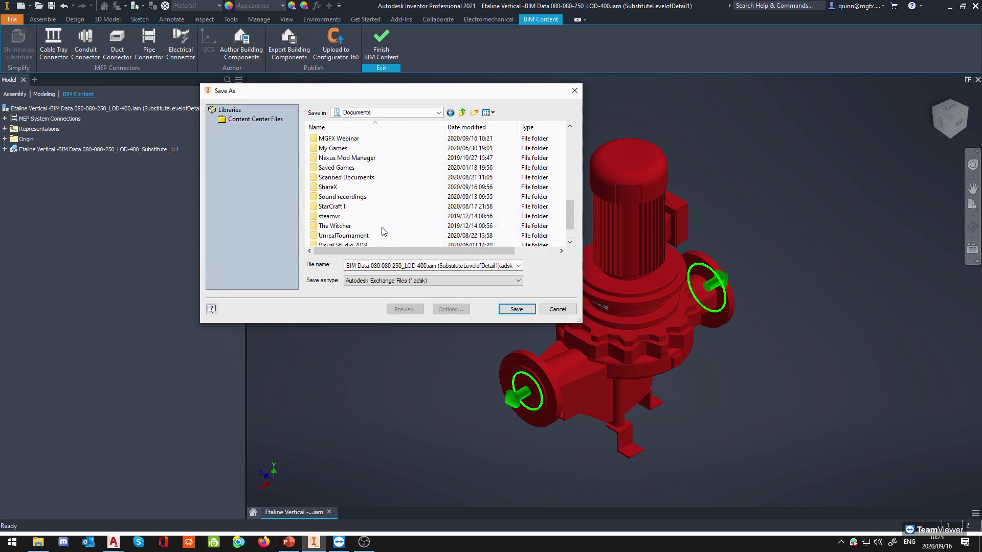
{"action": "double_click", "coordinate": [347, 138]}
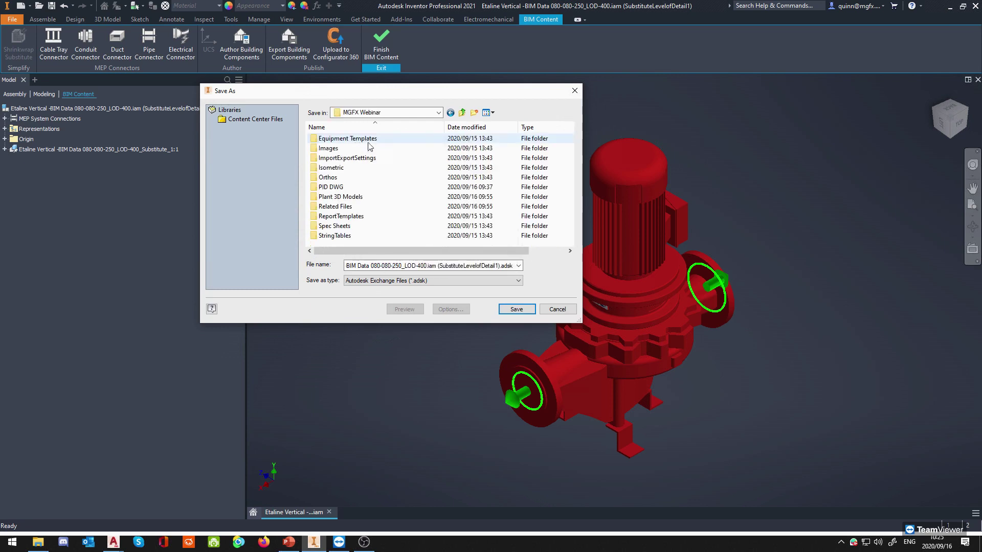
{"action": "double_click", "coordinate": [340, 207]}
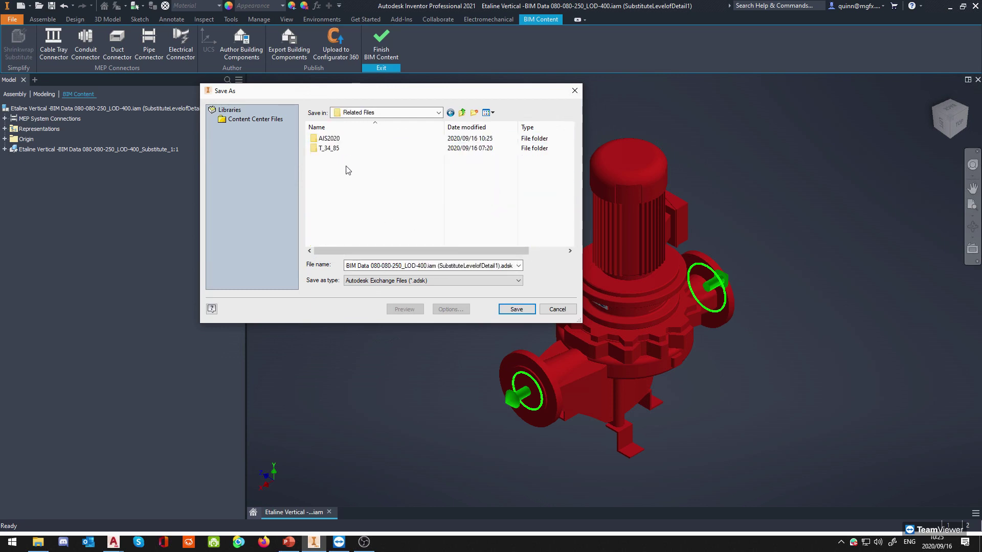
Remove ".iam (SubstituteLevelofDetail1)" from the export's file name, save the .adsk file and decline viewing the translation report.
{"action": "triple_click", "coordinate": [428, 266]}
{"action": "left_click", "coordinate": [426, 266]}
{"action": "left_click_drag", "start_coordinate": [427, 266], "coordinate": [498, 266]}
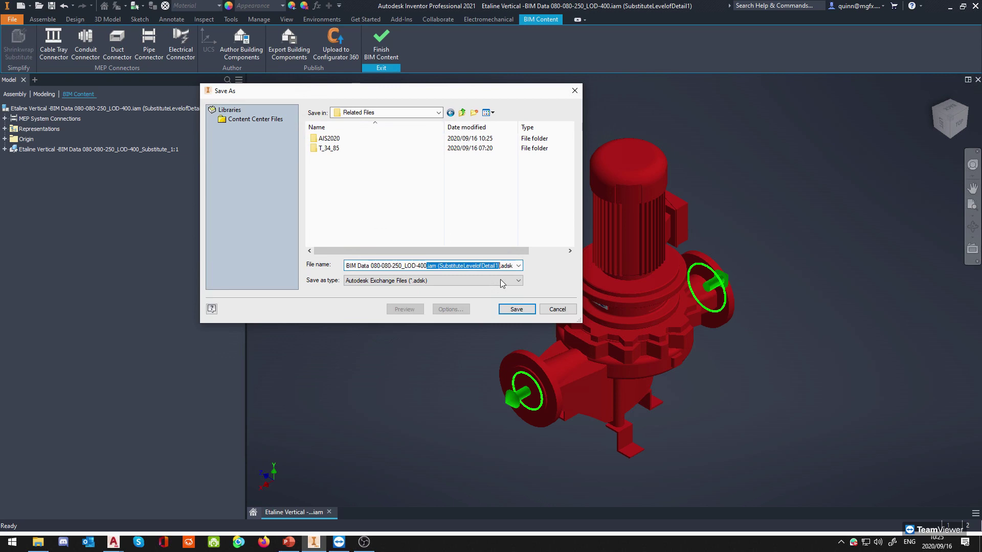
{"action": "key", "text": "Delete"}
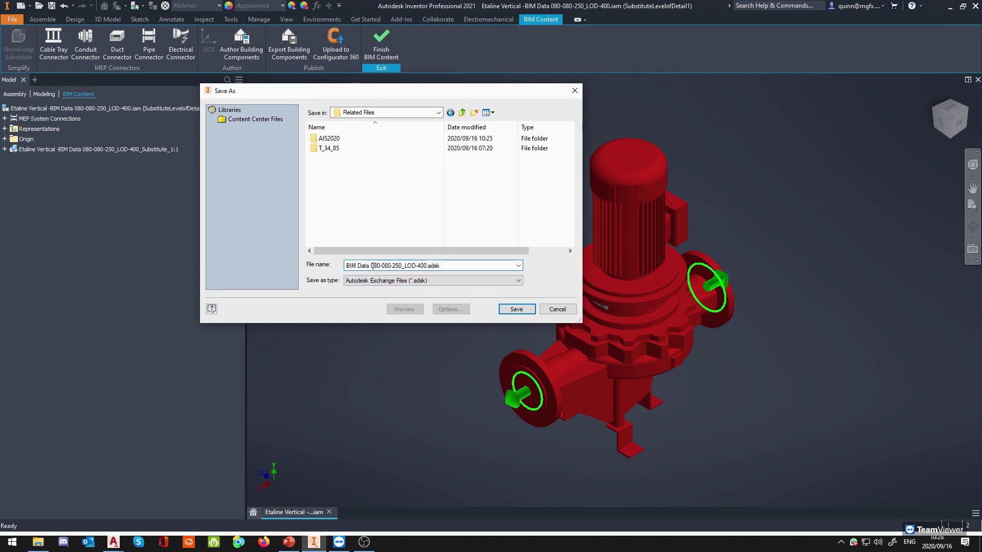
{"action": "triple_click", "coordinate": [482, 266]}
{"action": "left_click", "coordinate": [483, 266]}
{"action": "left_click", "coordinate": [513, 311]}
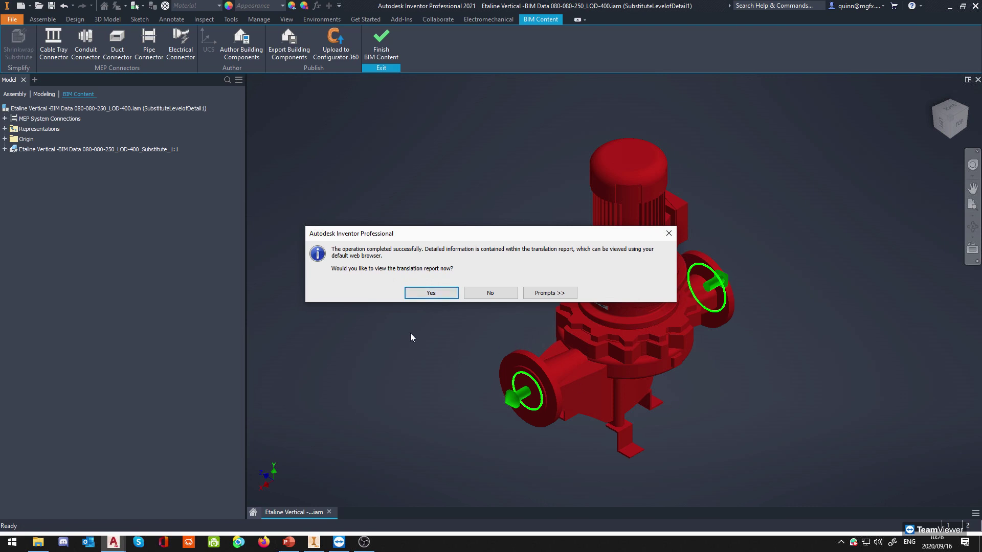
{"action": "left_click", "coordinate": [488, 293]}
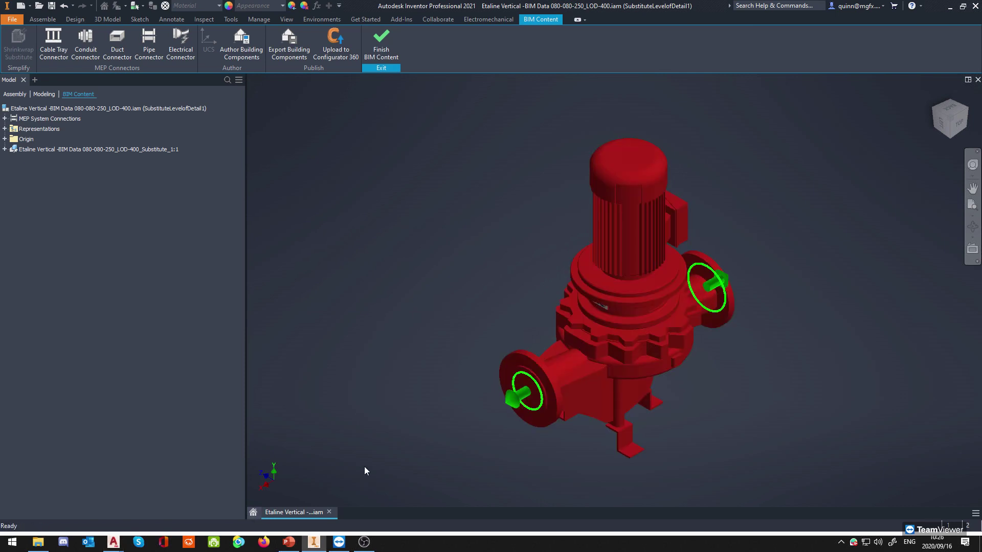
Switch to AutoCAD Plant 3D and bring up the Etaline Vertical 080-080-250_LOD-400 pump drawing.
{"action": "key", "text": "alt+Tab"}
{"action": "middle_click_drag", "start_coordinate": [498, 143], "coordinate": [513, 109], "text": "shift"}
{"action": "scroll", "coordinate": [424, 164], "scroll_direction": "up", "scroll_amount": 2}
{"action": "scroll", "coordinate": [377, 320], "scroll_direction": "up", "scroll_amount": 2}
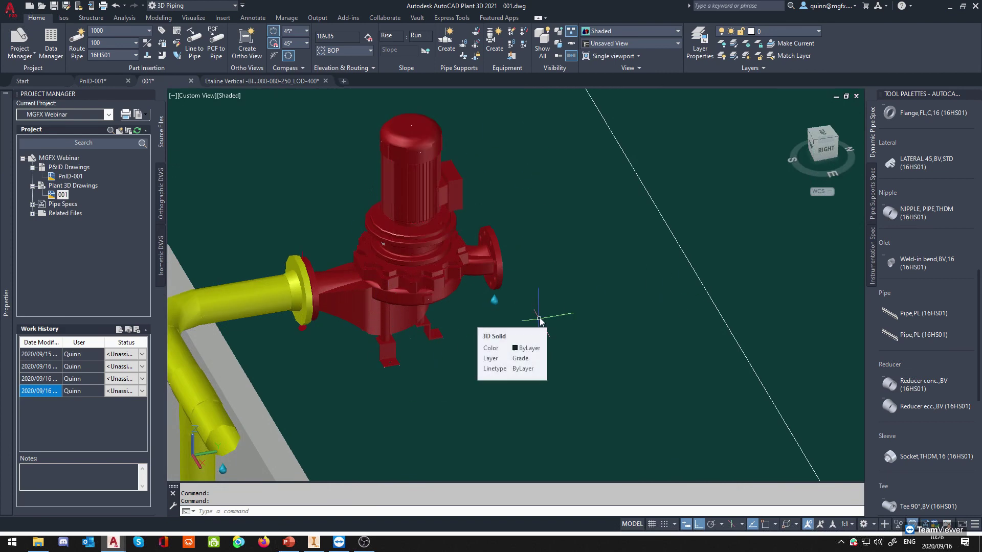
{"action": "left_click", "coordinate": [261, 81]}
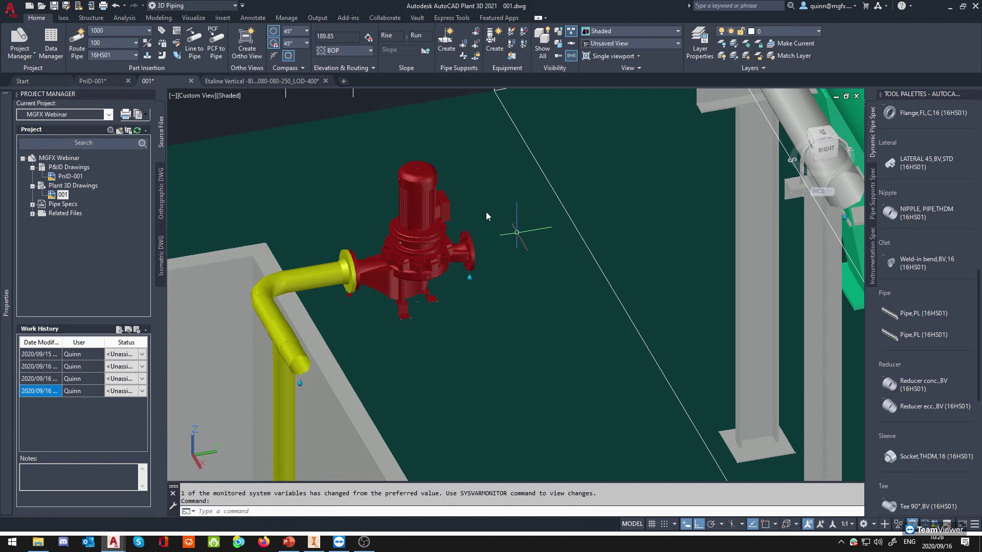
{"action": "left_click", "coordinate": [249, 111]}
{"action": "left_click", "coordinate": [252, 81]}
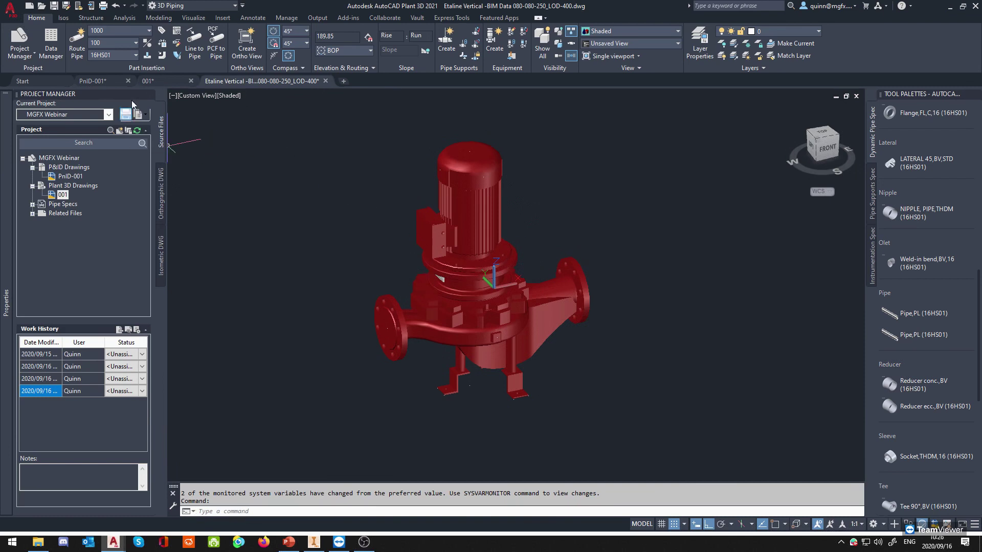
Switch to the 001 Plant 3D drawing and start Convert Inventor Equipment.
{"action": "left_click", "coordinate": [97, 81]}
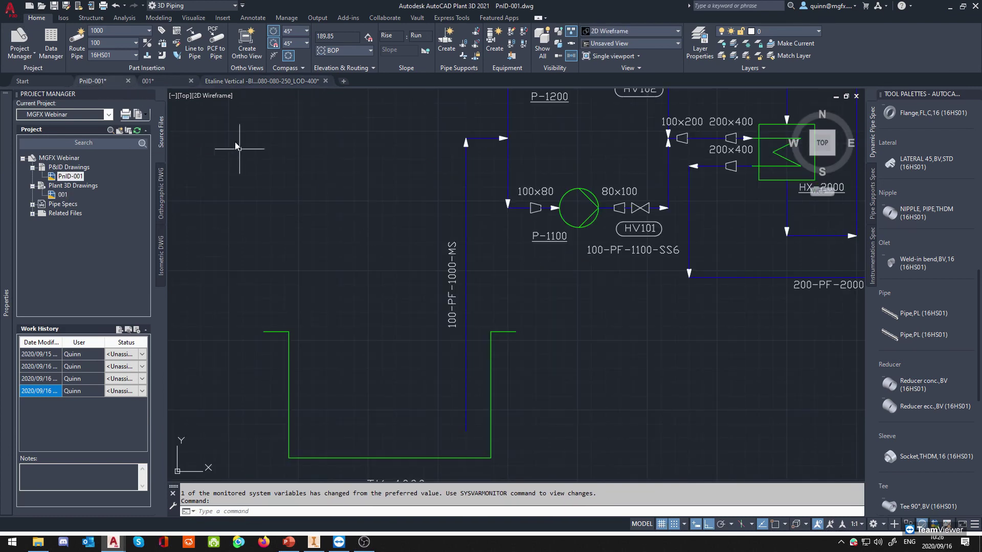
{"action": "left_click", "coordinate": [164, 80]}
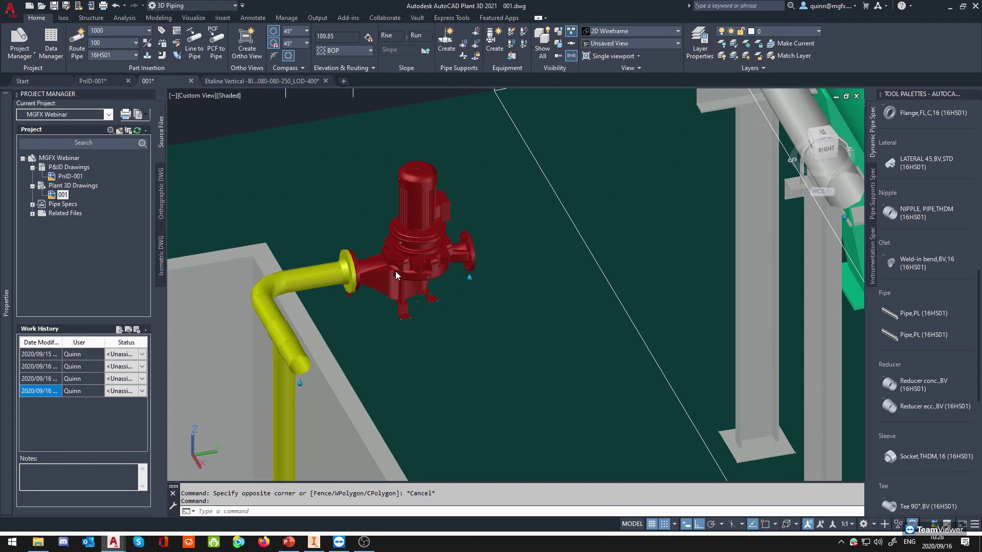
{"action": "scroll", "coordinate": [422, 285], "scroll_direction": "down", "scroll_amount": 3}
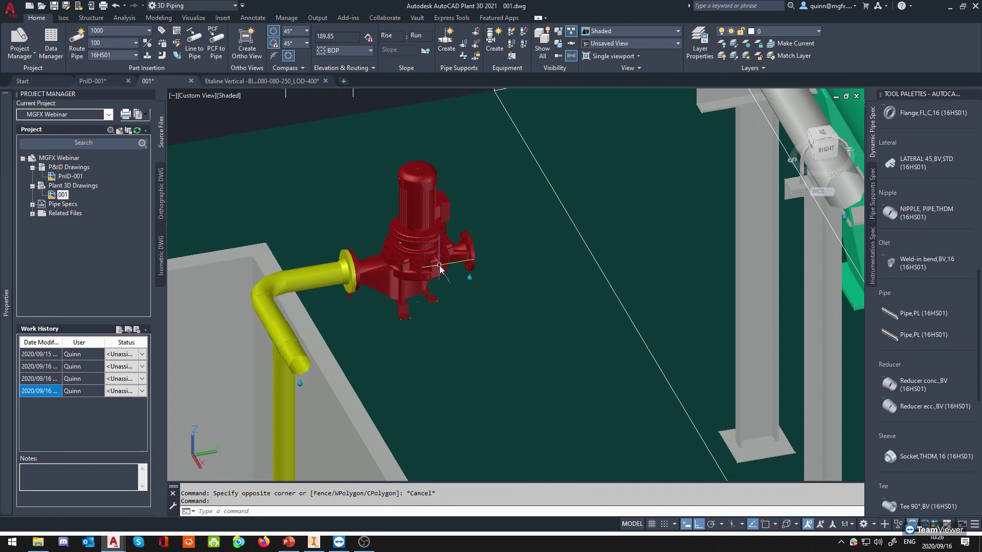
{"action": "scroll", "coordinate": [417, 281], "scroll_direction": "up", "scroll_amount": 5}
{"action": "scroll", "coordinate": [415, 279], "scroll_direction": "down", "scroll_amount": 3}
{"action": "left_click", "coordinate": [414, 279]}
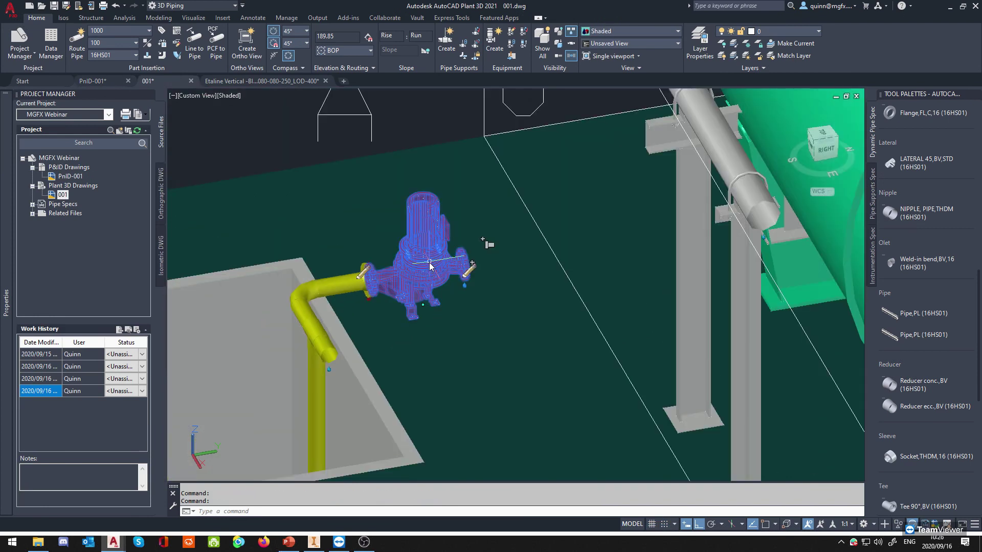
{"action": "key", "text": "Escape"}
{"action": "key", "text": "Escape"}
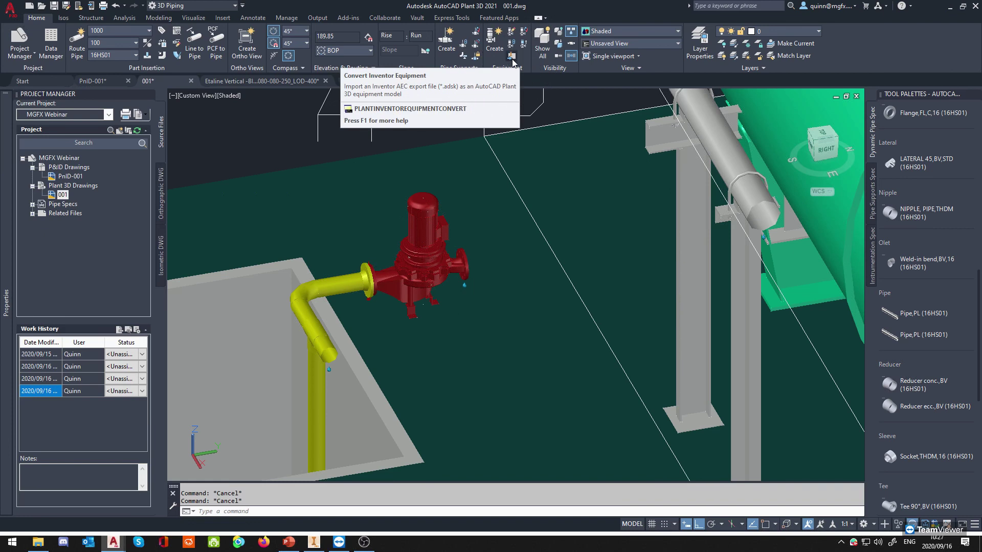
{"action": "left_click", "coordinate": [512, 60]}
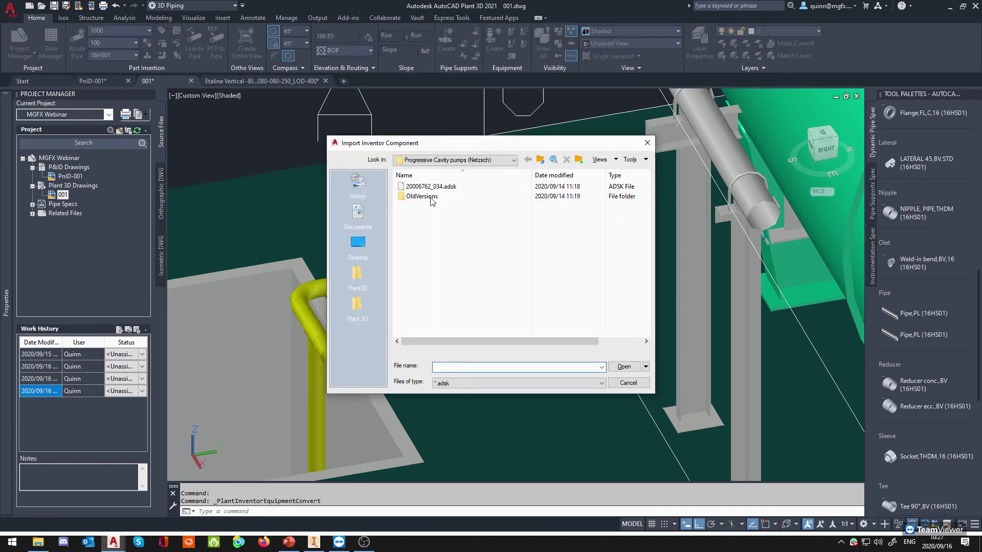
{"action": "left_click", "coordinate": [509, 163]}
{"action": "left_click", "coordinate": [505, 164]}
{"action": "left_click", "coordinate": [505, 164]}
{"action": "left_click", "coordinate": [435, 189]}
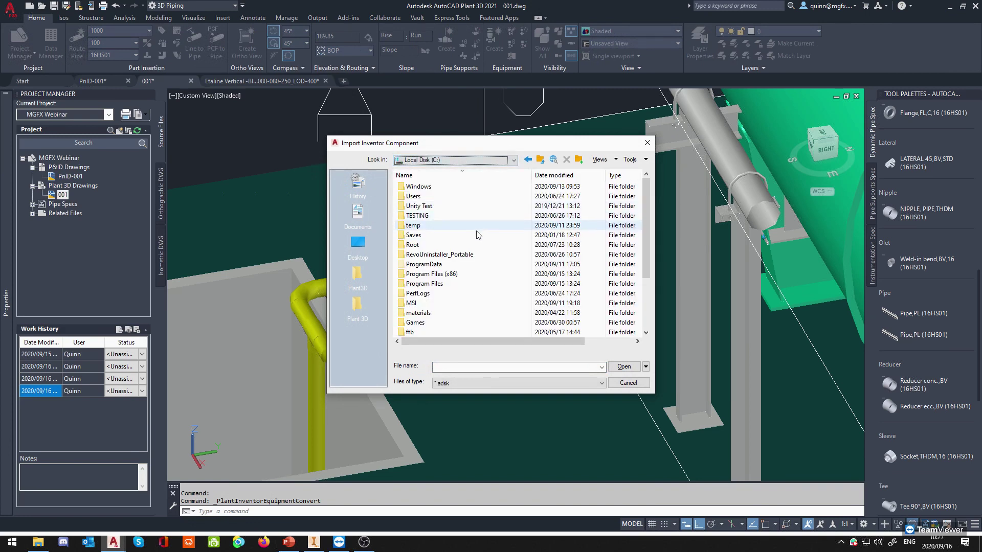
{"action": "scroll", "coordinate": [477, 250], "scroll_direction": "down", "scroll_amount": 1}
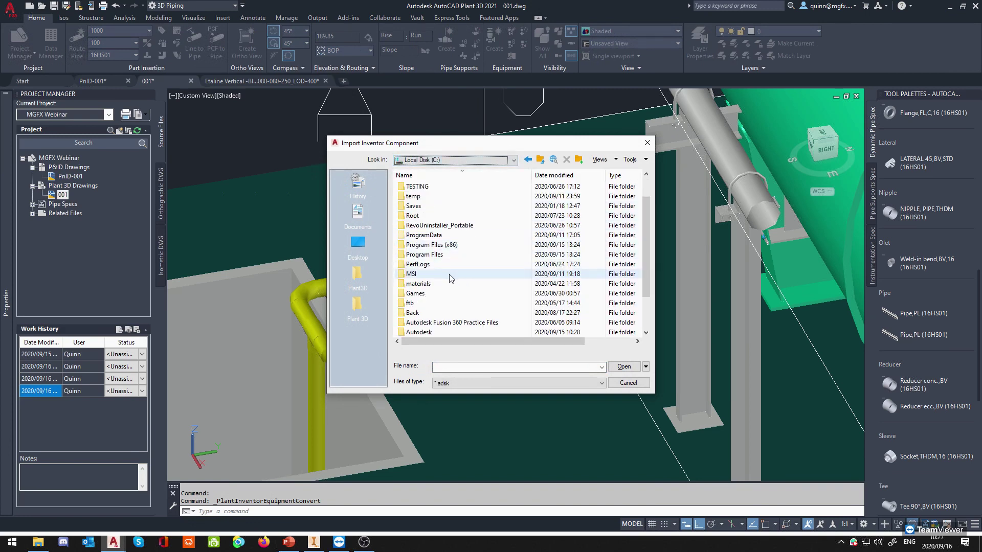
{"action": "scroll", "coordinate": [449, 275], "scroll_direction": "down", "scroll_amount": 2}
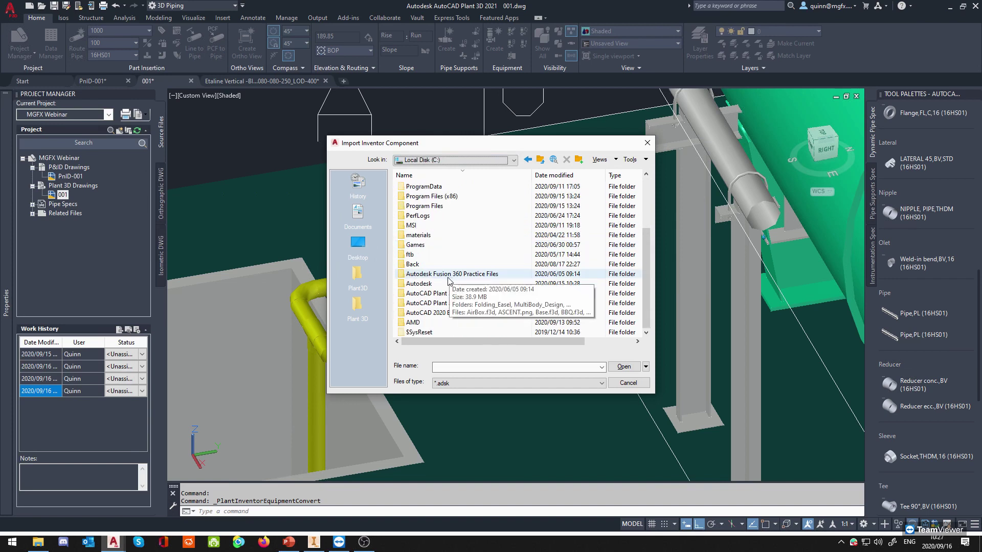
{"action": "scroll", "coordinate": [446, 256], "scroll_direction": "up", "scroll_amount": 3}
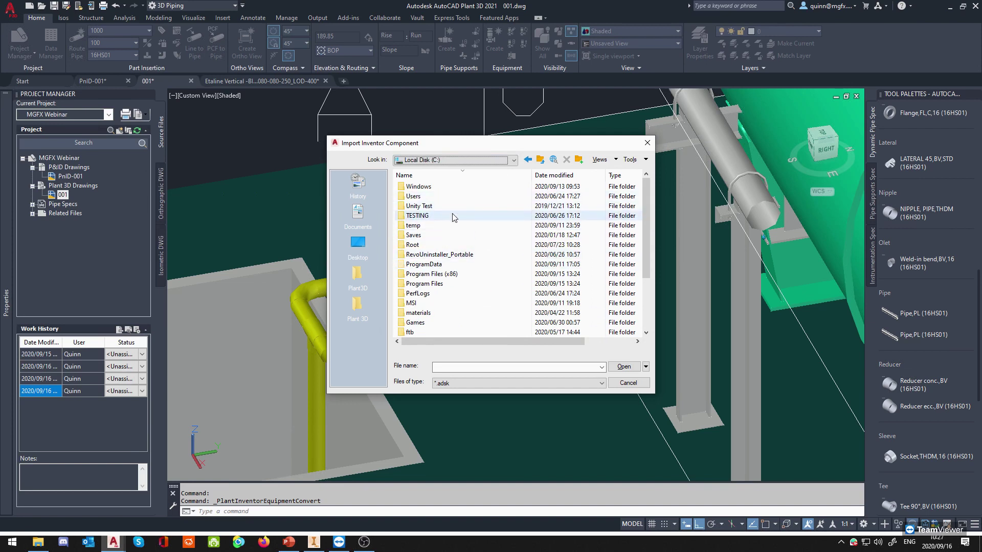
{"action": "scroll", "coordinate": [452, 218], "scroll_direction": "down", "scroll_amount": 2}
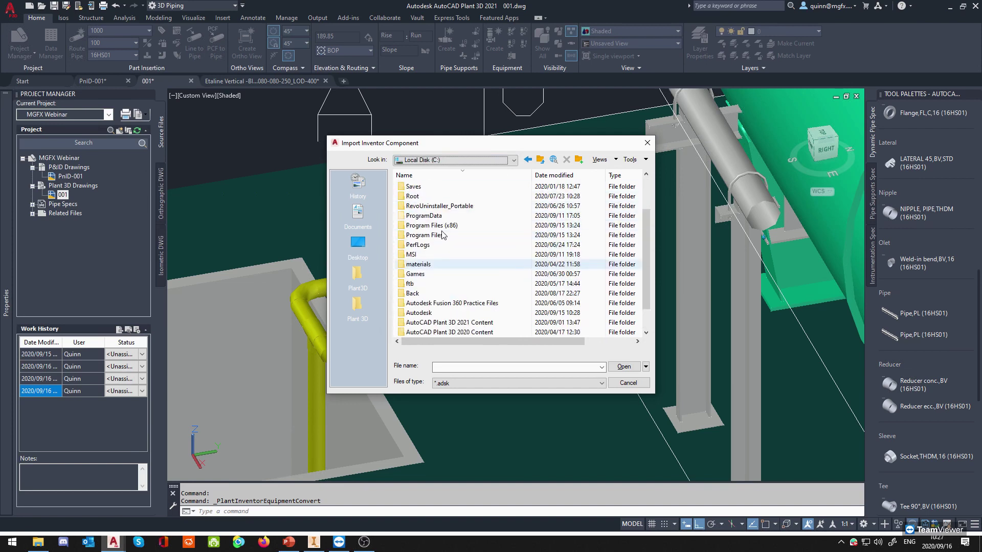
{"action": "scroll", "coordinate": [443, 235], "scroll_direction": "up", "scroll_amount": 2}
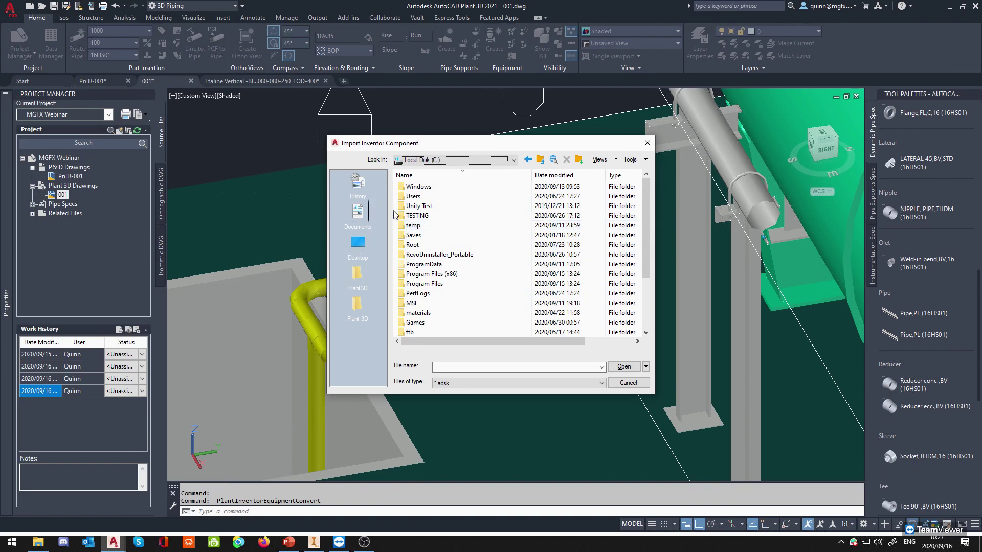
Browse the import location from Libraries to Documents, MGFX Webinar, Related Files.
{"action": "left_click", "coordinate": [450, 160]}
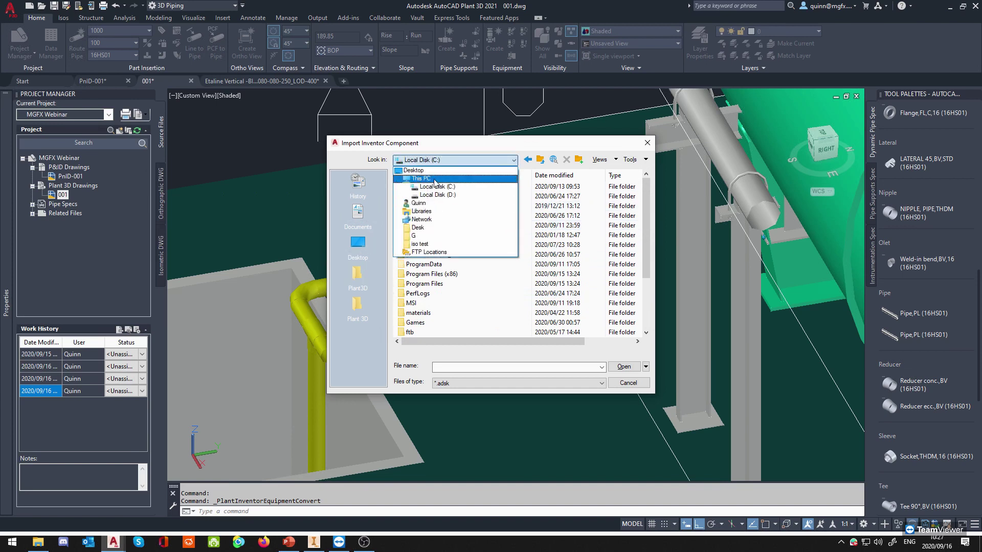
{"action": "left_click", "coordinate": [441, 211]}
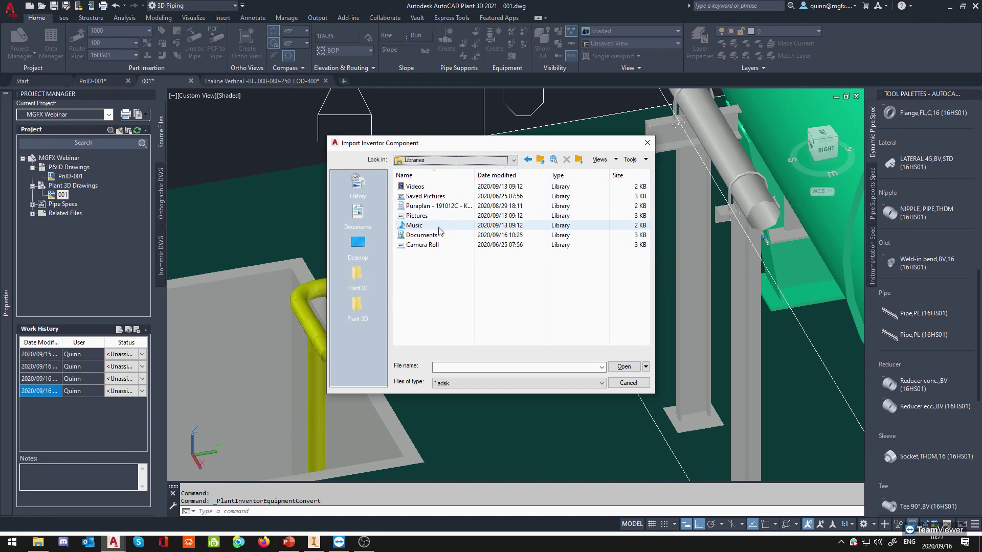
{"action": "double_click", "coordinate": [422, 234]}
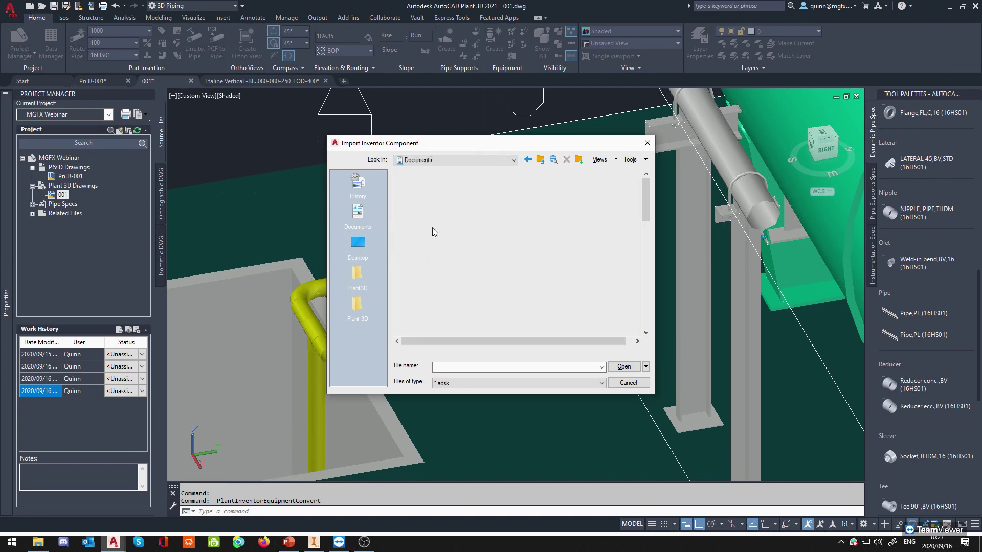
{"action": "scroll", "coordinate": [450, 256], "scroll_direction": "down", "scroll_amount": 5}
{"action": "scroll", "coordinate": [459, 266], "scroll_direction": "down", "scroll_amount": 7}
{"action": "scroll", "coordinate": [454, 268], "scroll_direction": "up", "scroll_amount": 7}
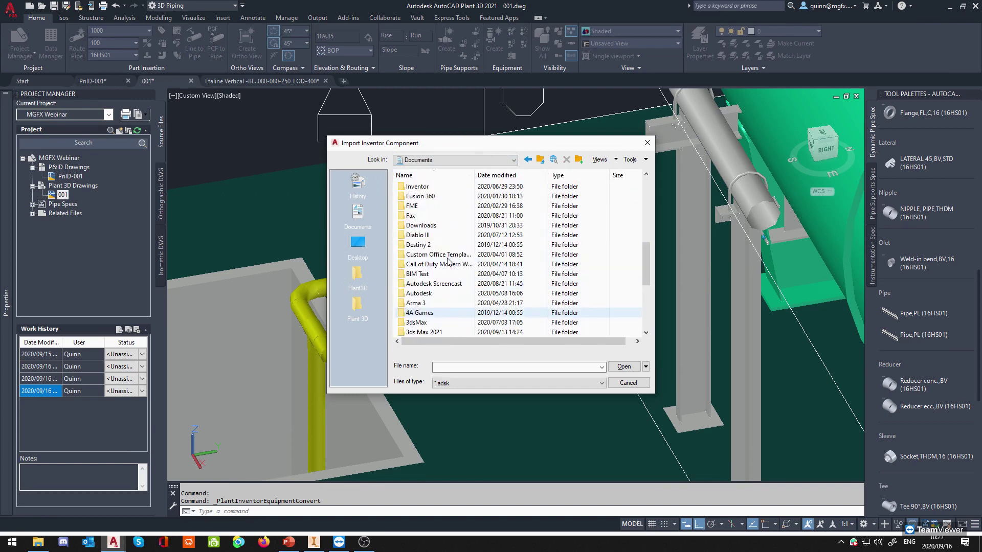
{"action": "scroll", "coordinate": [416, 235], "scroll_direction": "up", "scroll_amount": 2}
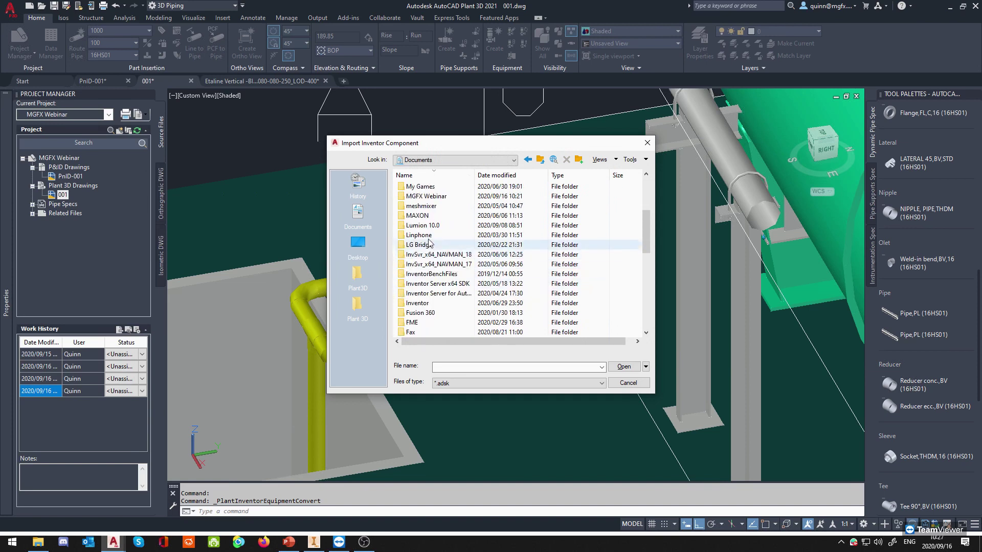
{"action": "left_click", "coordinate": [425, 196]}
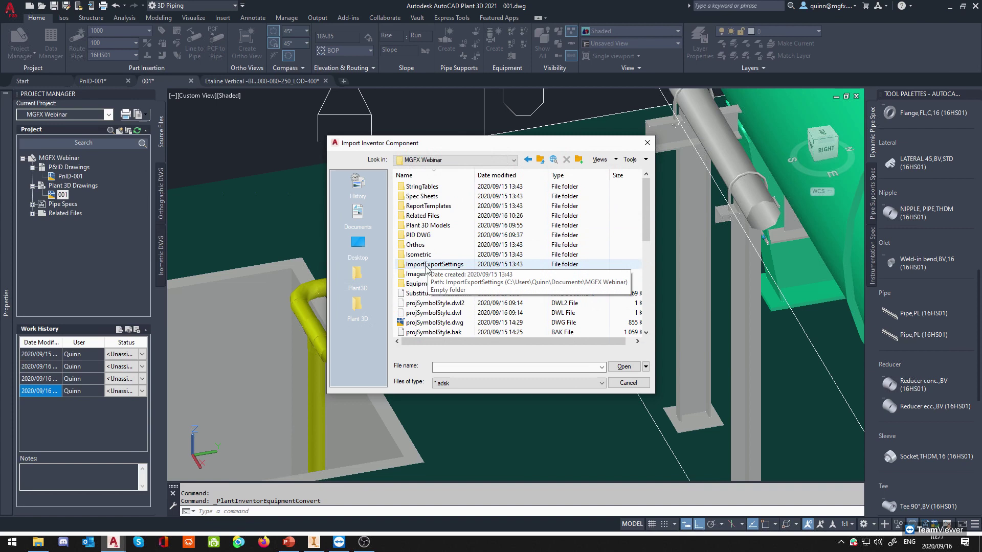
{"action": "double_click", "coordinate": [422, 216]}
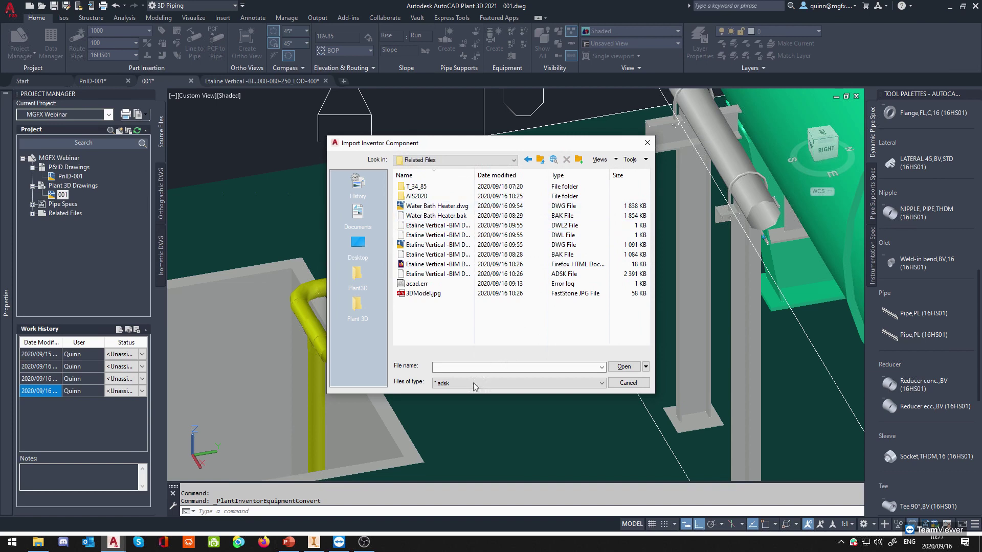
Widen the file name column and open Etaline Vertical -BIM Data 080-080-250_LOD-400.adsk for import.
{"action": "left_click_drag", "start_coordinate": [475, 175], "coordinate": [614, 175]}
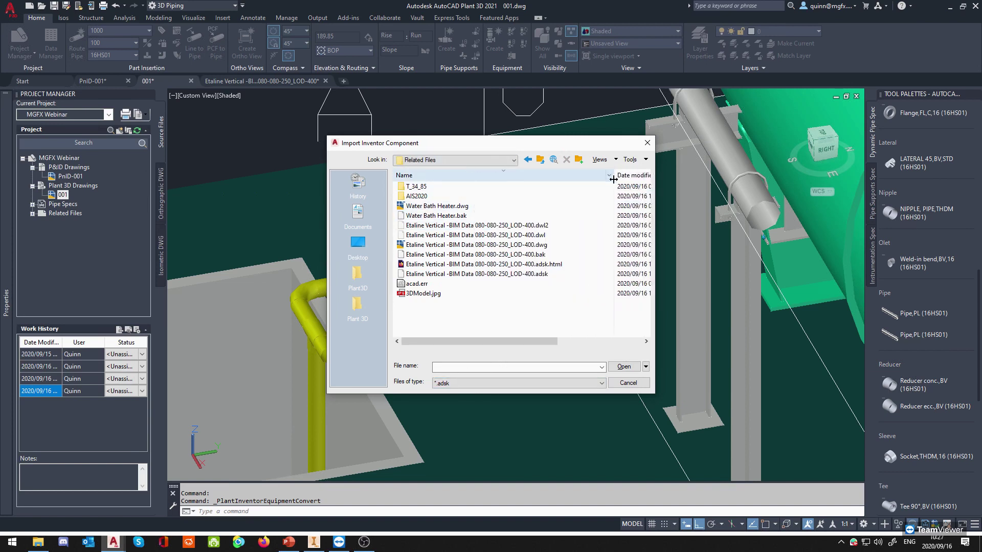
{"action": "left_click", "coordinate": [540, 279]}
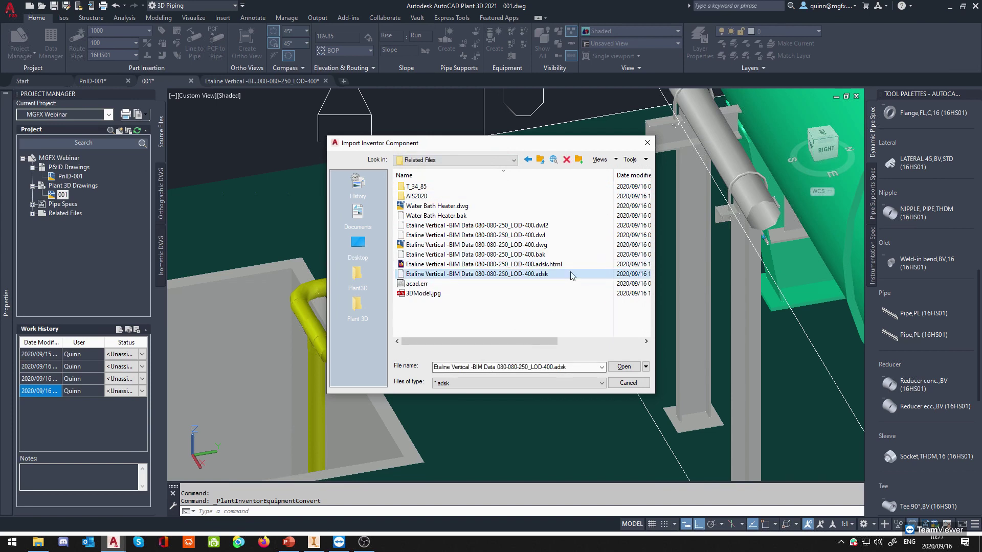
{"action": "left_click", "coordinate": [538, 275]}
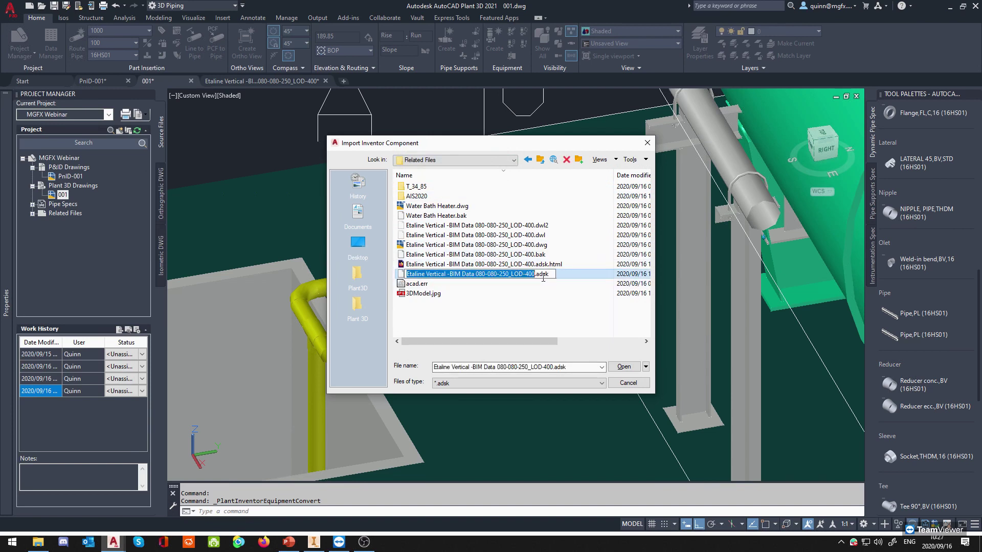
{"action": "left_click", "coordinate": [569, 276]}
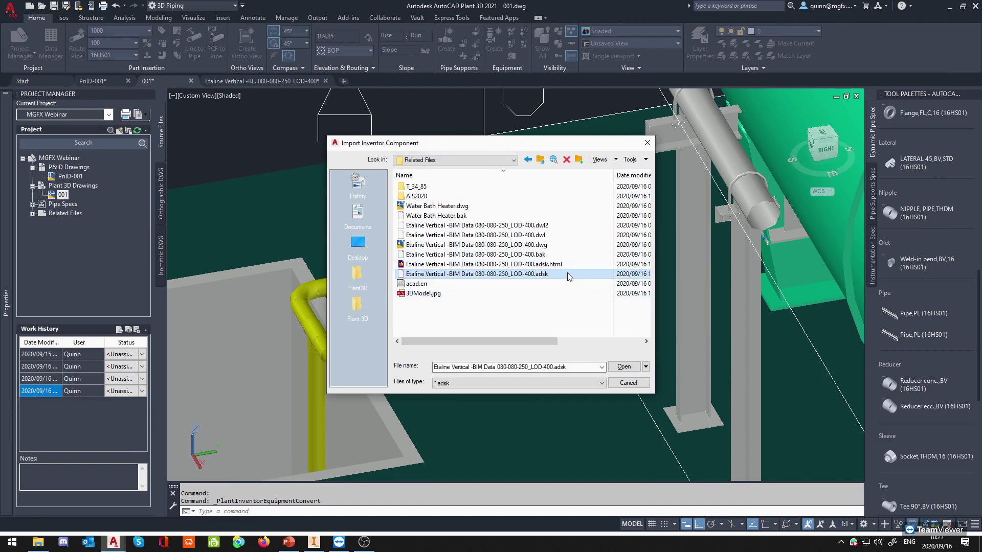
{"action": "left_click", "coordinate": [623, 368]}
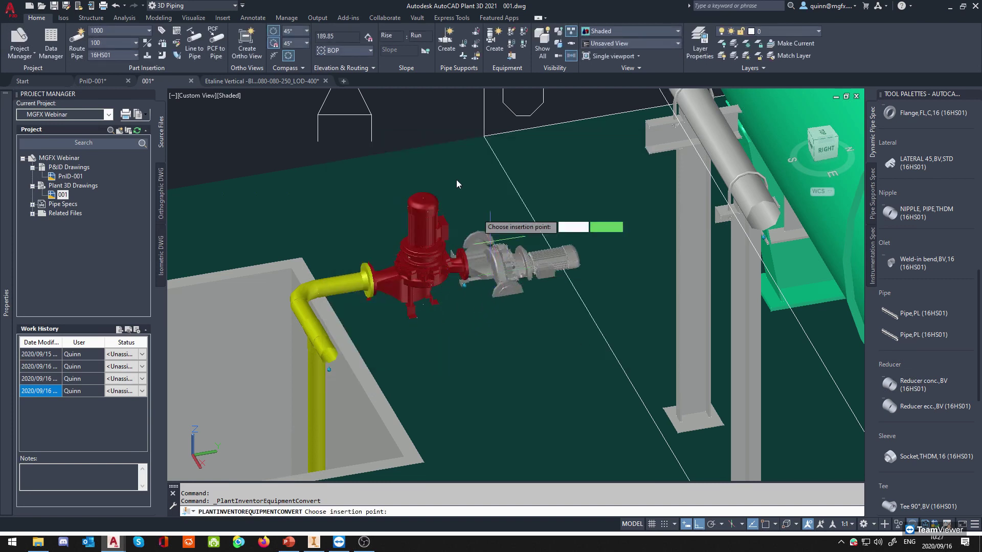
Place the imported pump in the empty area behind the existing red pump, rotated 90°.
{"action": "middle_click_drag", "start_coordinate": [418, 143], "coordinate": [453, 246]}
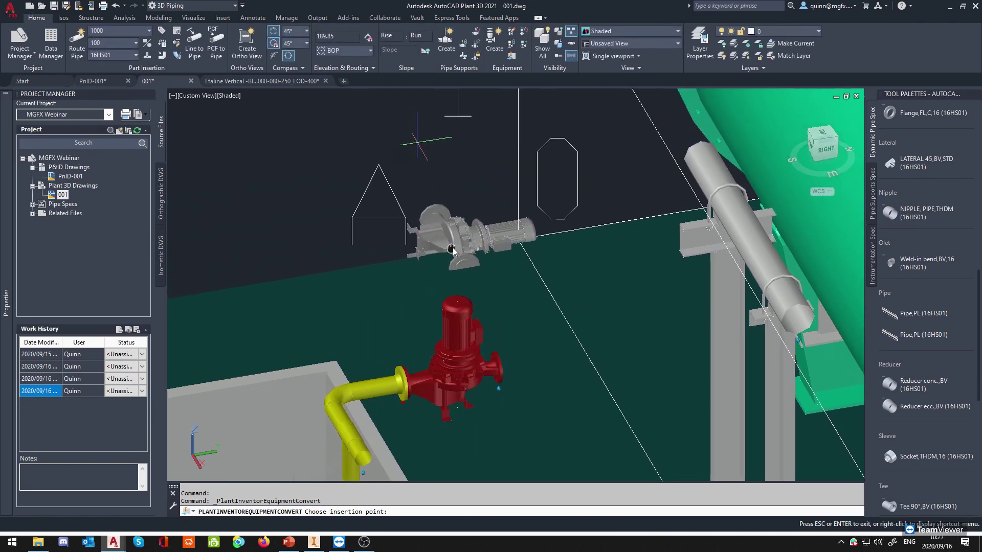
{"action": "left_click", "coordinate": [311, 183]}
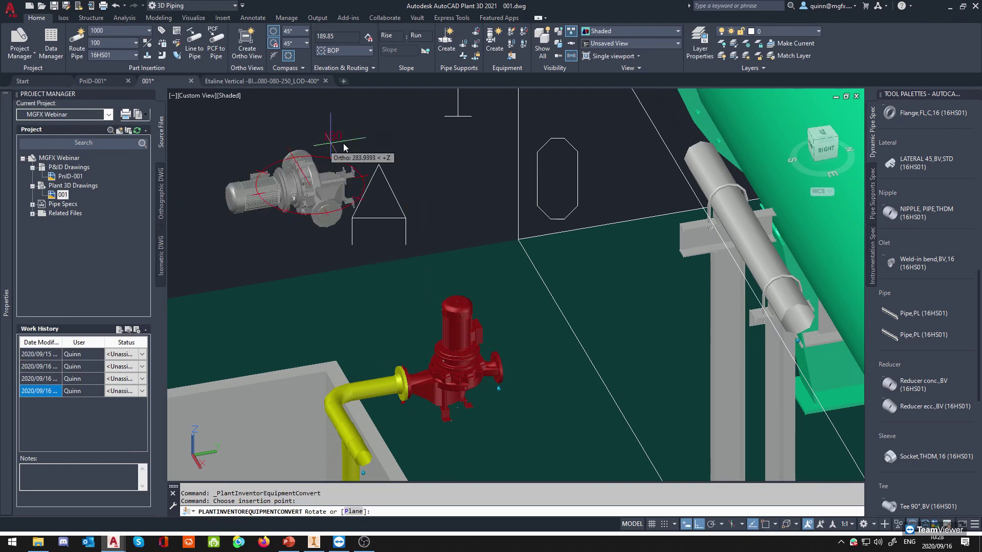
{"action": "left_click", "coordinate": [359, 167]}
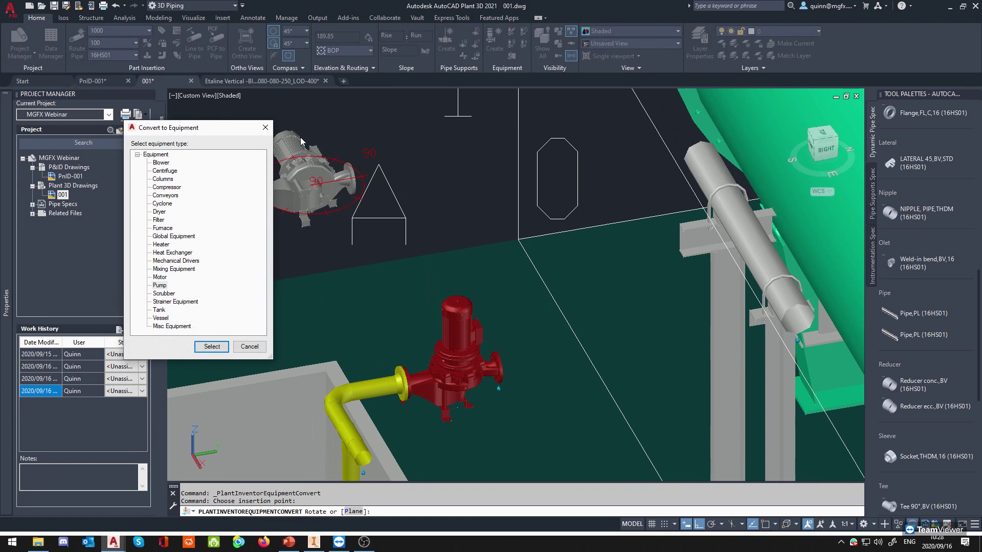
Convert the imported model to equipment of type Pump.
{"action": "left_click", "coordinate": [314, 541]}
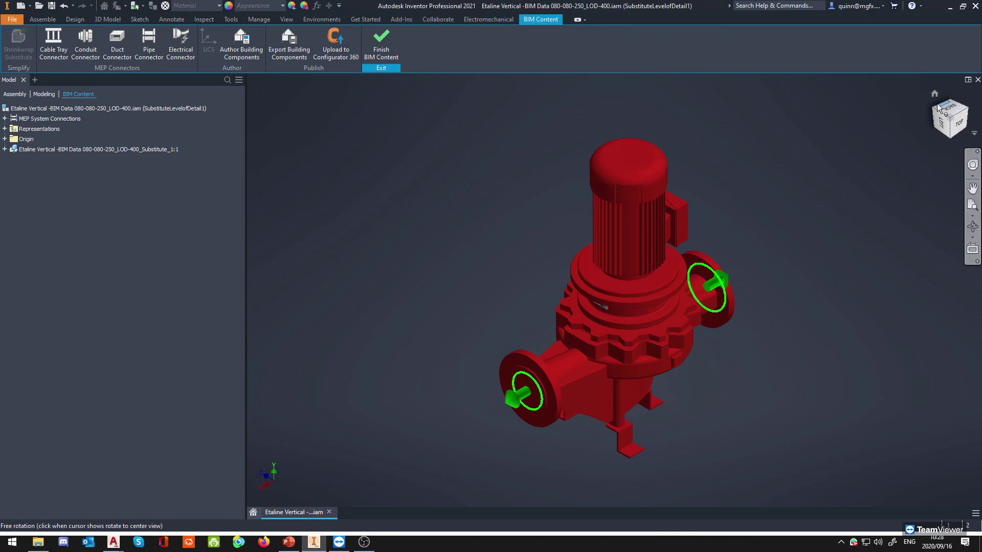
{"action": "left_click", "coordinate": [950, 8]}
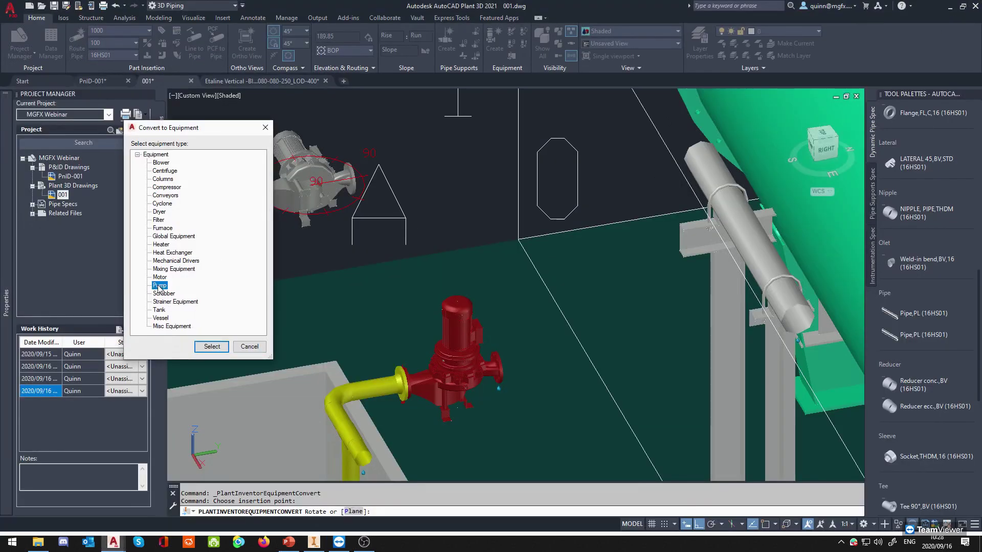
{"action": "left_click", "coordinate": [212, 347]}
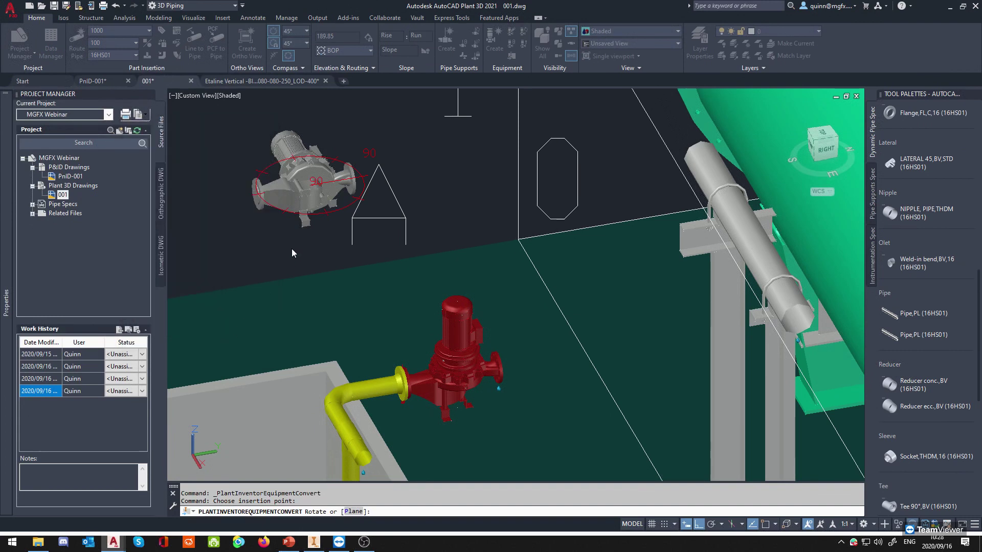
Set nozzle N-1 of the newly placed pump to pressure class 16 and assign "Nozzle, flanged, 100 ND, C, 16, DIN 2633".
{"action": "left_click", "coordinate": [268, 200]}
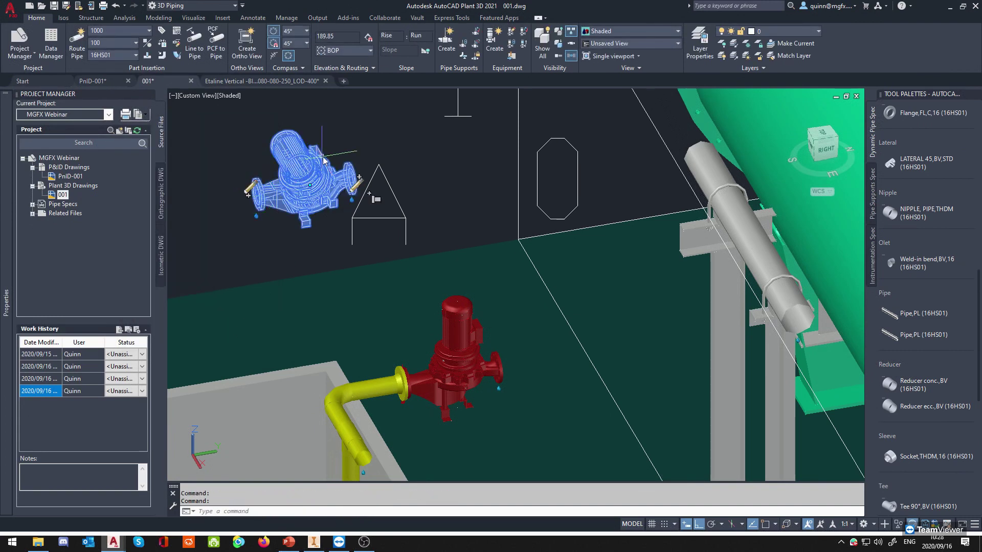
{"action": "middle_click_drag", "start_coordinate": [322, 166], "coordinate": [367, 229]}
{"action": "scroll", "coordinate": [328, 265], "scroll_direction": "up", "scroll_amount": 3}
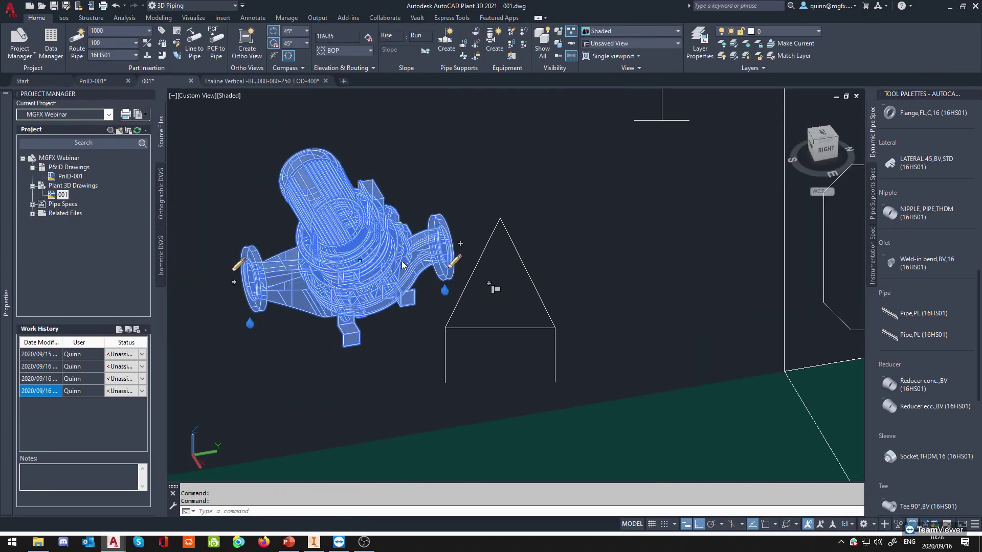
{"action": "key", "text": "Escape"}
{"action": "middle_click_drag", "start_coordinate": [511, 286], "coordinate": [471, 300], "text": "shift"}
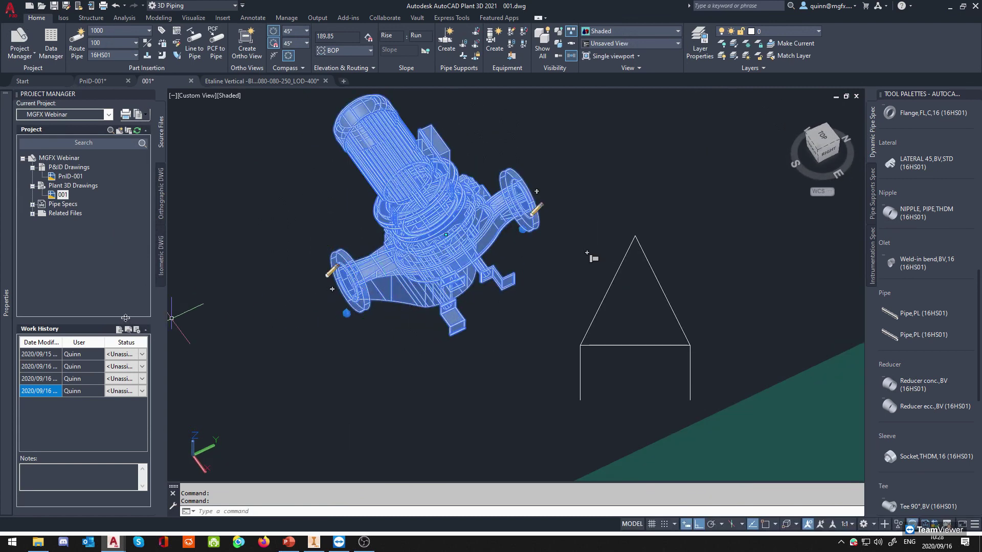
{"action": "left_click", "coordinate": [332, 272]}
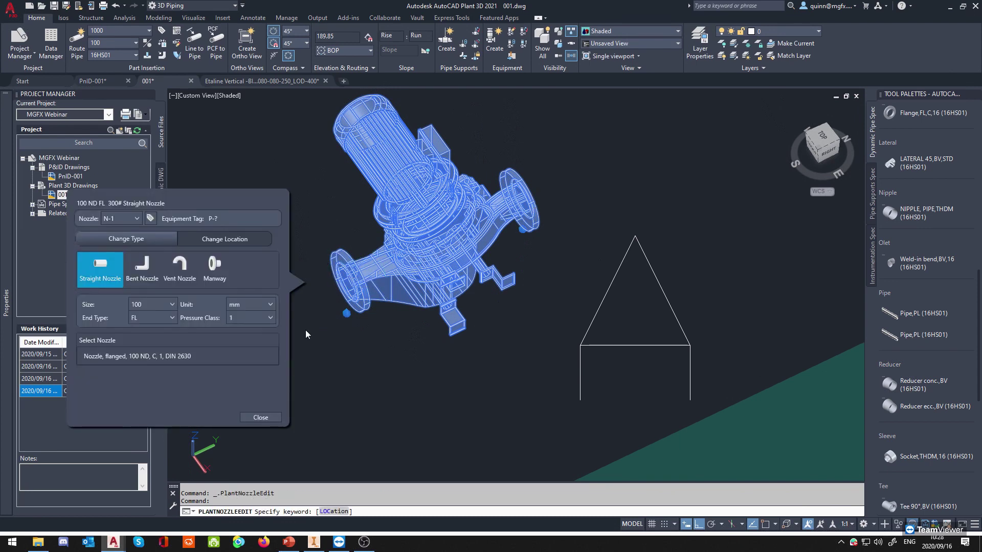
{"action": "left_click", "coordinate": [236, 317]}
{"action": "left_click", "coordinate": [252, 371]}
{"action": "left_click", "coordinate": [253, 355]}
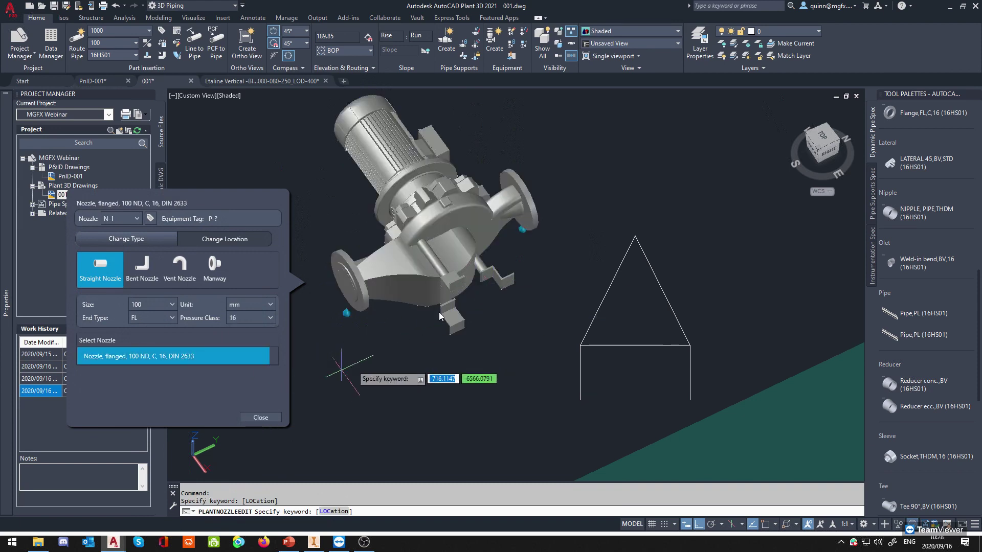
Set nozzle N-2 of the newly placed pump to pressure class 16 and assign "Nozzle, flanged, 100 ND, C, 16, DIN 2633".
{"action": "left_click", "coordinate": [262, 417]}
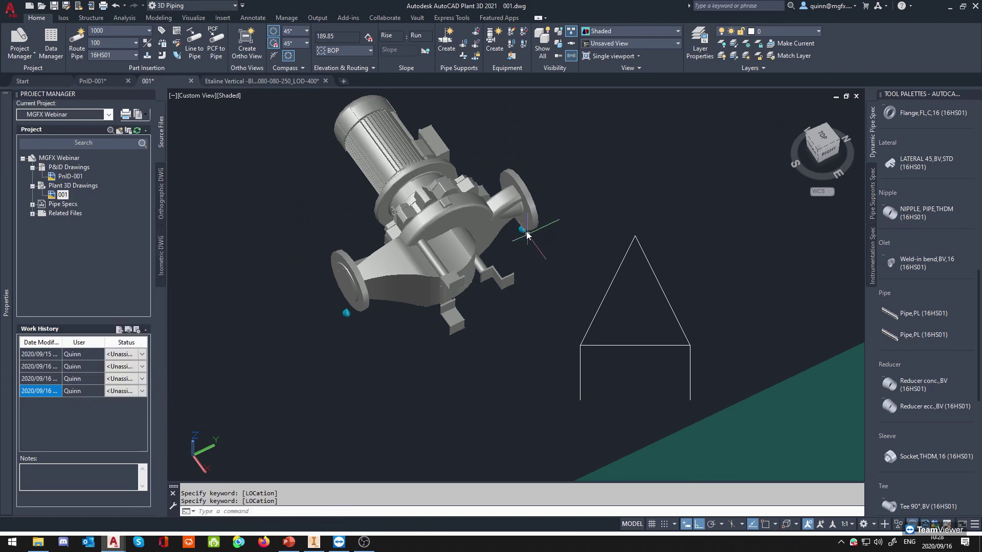
{"action": "left_click", "coordinate": [537, 214]}
{"action": "left_click", "coordinate": [536, 211]}
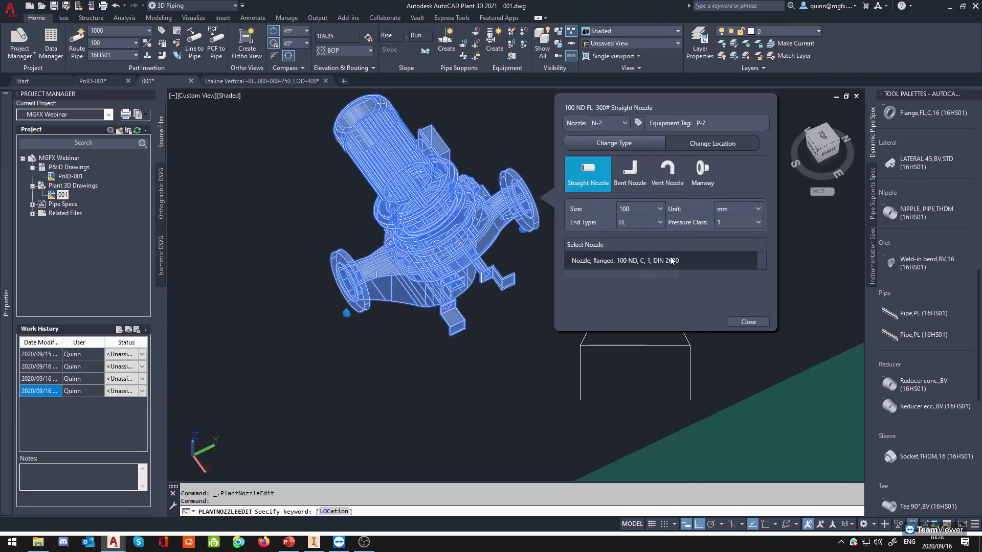
{"action": "left_click", "coordinate": [625, 122]}
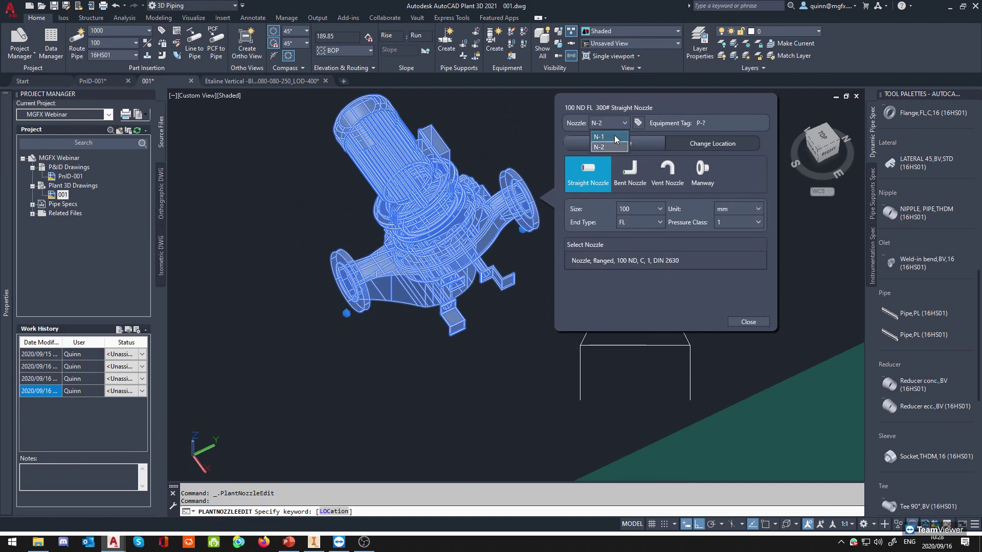
{"action": "left_click", "coordinate": [606, 134]}
{"action": "left_click", "coordinate": [158, 123]}
{"action": "left_click", "coordinate": [140, 146]}
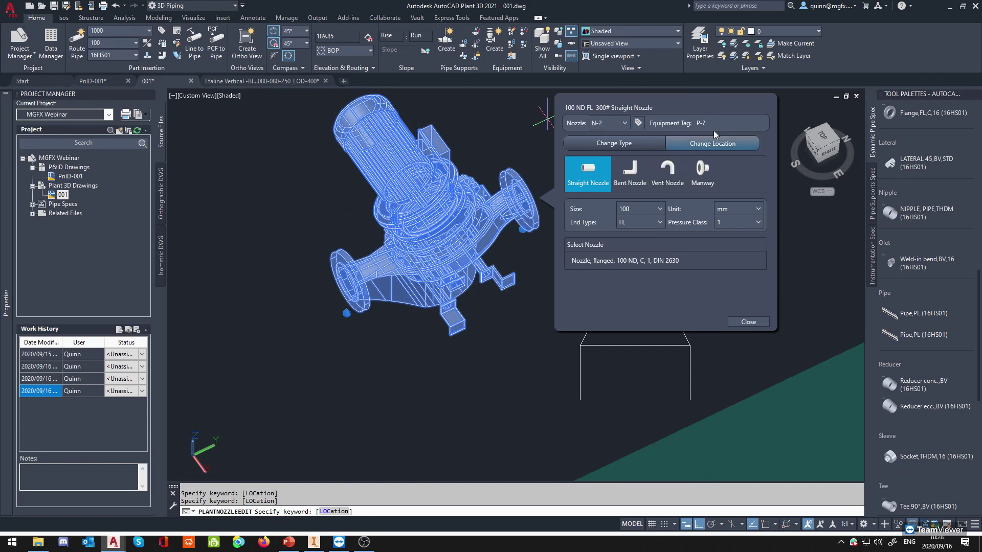
{"action": "left_click", "coordinate": [731, 222]}
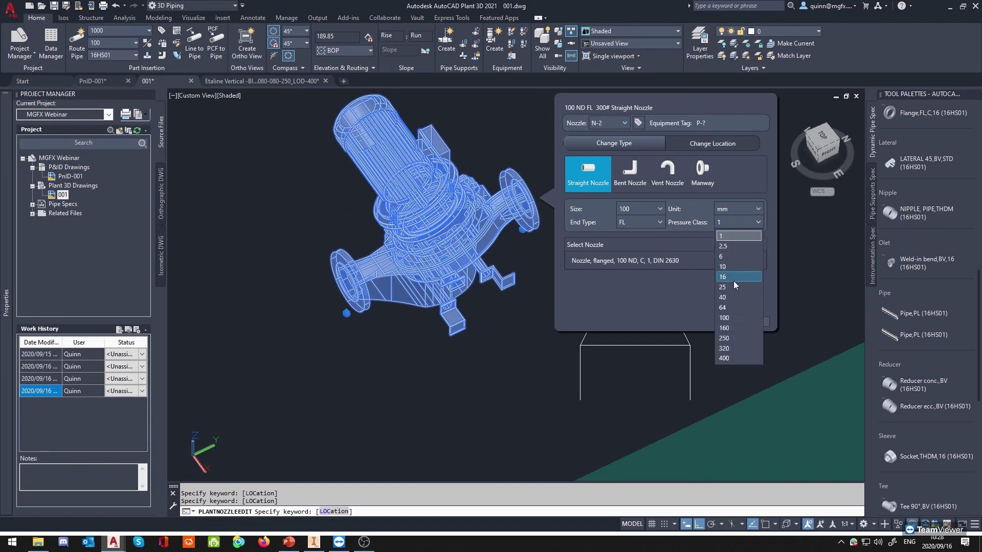
{"action": "left_click", "coordinate": [733, 281]}
{"action": "left_click", "coordinate": [690, 265]}
{"action": "left_click", "coordinate": [749, 322]}
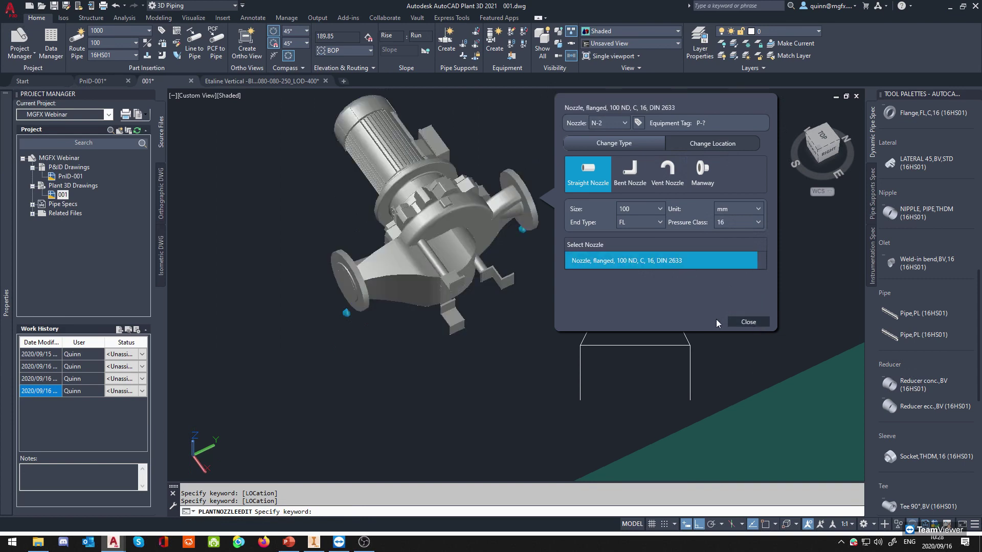
Select the newly placed grey pump to inspect its nozzle connection points.
{"action": "scroll", "coordinate": [495, 277], "scroll_direction": "down", "scroll_amount": 5}
{"action": "scroll", "coordinate": [495, 278], "scroll_direction": "down", "scroll_amount": 3}
{"action": "middle_click_drag", "start_coordinate": [516, 280], "coordinate": [443, 222]}
{"action": "scroll", "coordinate": [444, 231], "scroll_direction": "up", "scroll_amount": 4}
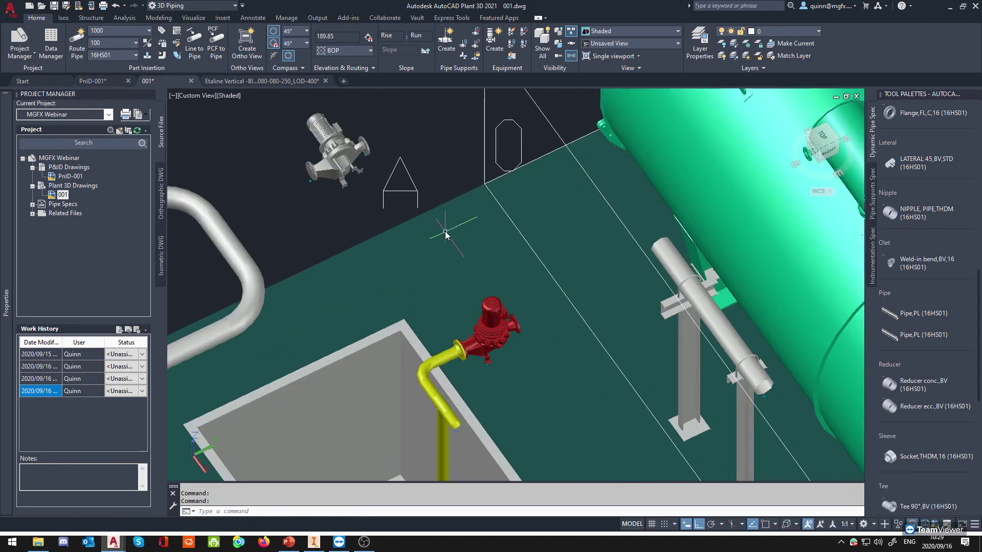
{"action": "left_click", "coordinate": [344, 168]}
{"action": "scroll", "coordinate": [367, 182], "scroll_direction": "up", "scroll_amount": 5}
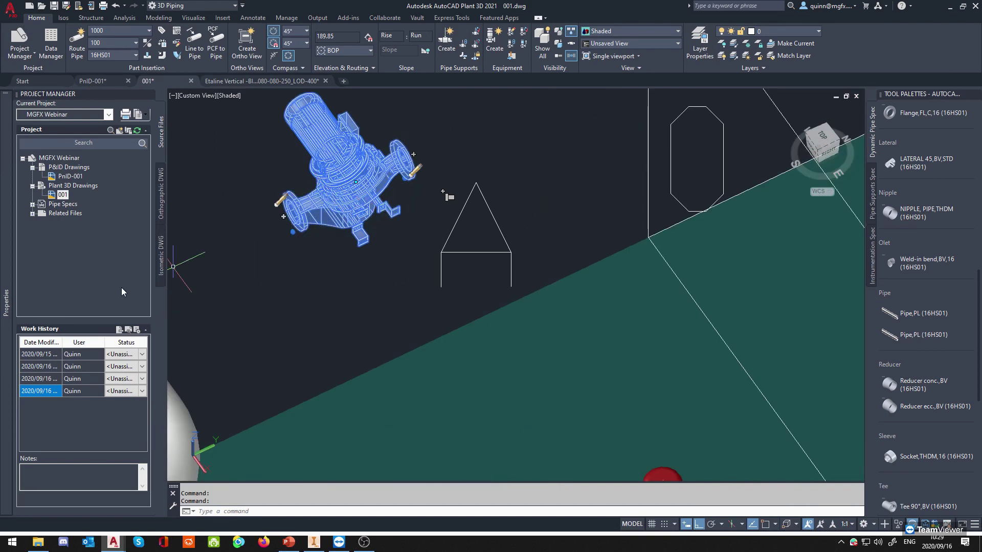
{"action": "key", "text": "alt+Tab"}
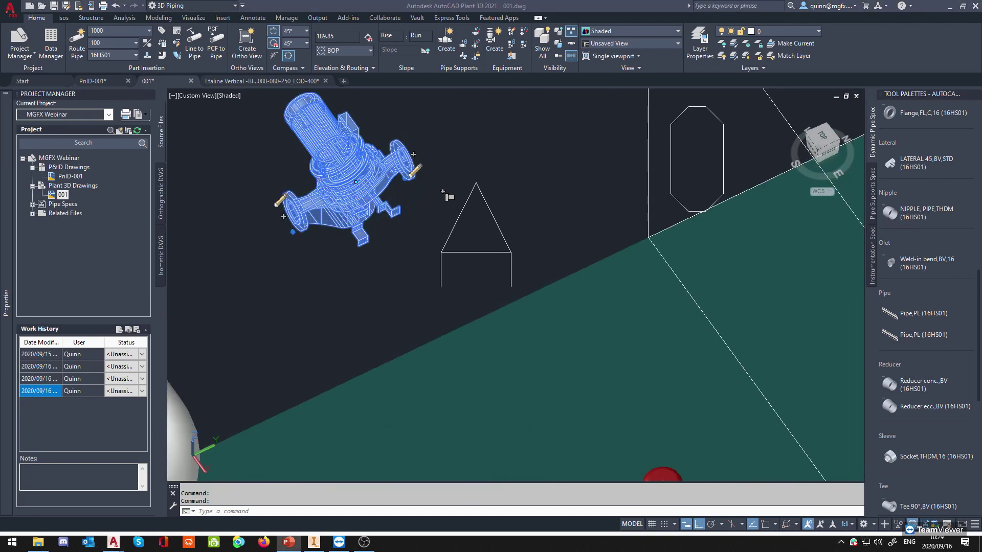
{"action": "key", "text": "shift+F5"}
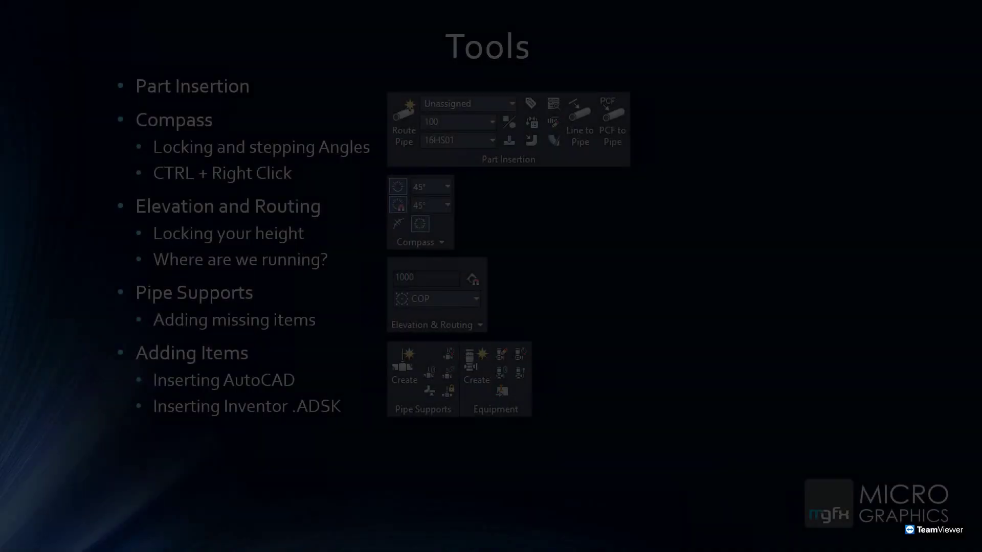
{"action": "left_click", "coordinate": [239, 355]}
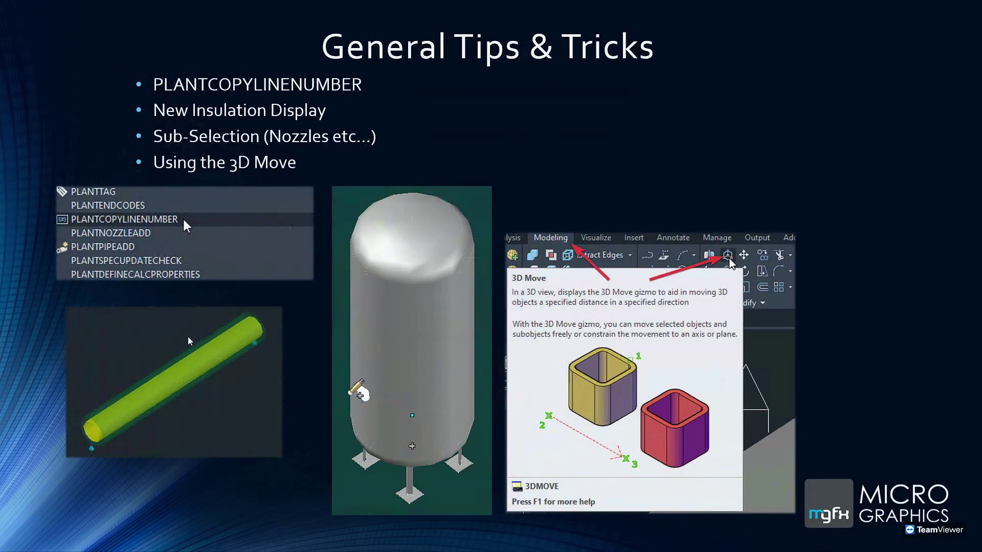
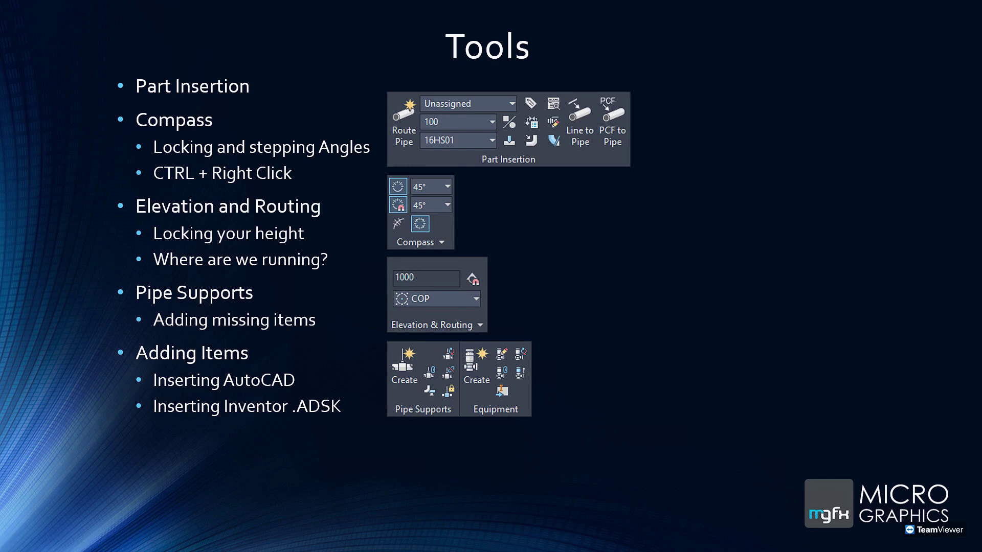
{"action": "key", "text": "alt+Tab"}
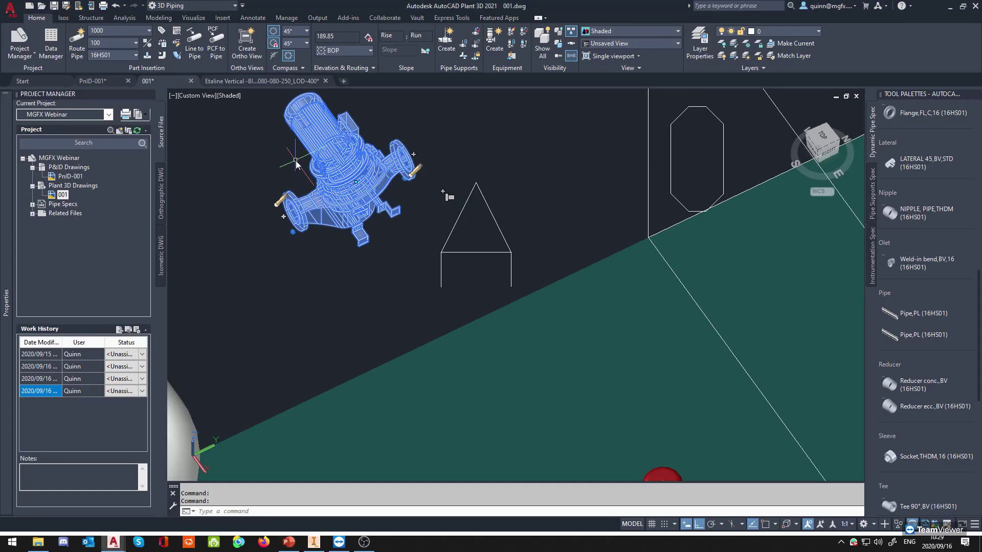
Deselect the grey pump and open the P&ID line list, with group 1100 expanded and group 1300 collapsed.
{"action": "scroll", "coordinate": [297, 161], "scroll_direction": "down", "scroll_amount": 5}
{"action": "scroll", "coordinate": [394, 288], "scroll_direction": "up", "scroll_amount": 5}
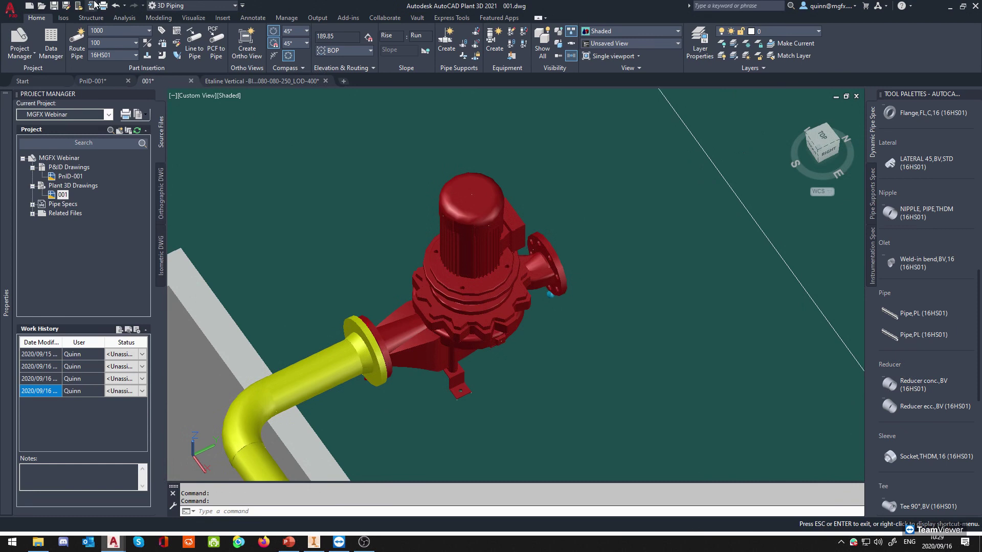
{"action": "middle_click_drag", "start_coordinate": [437, 212], "coordinate": [374, 154]}
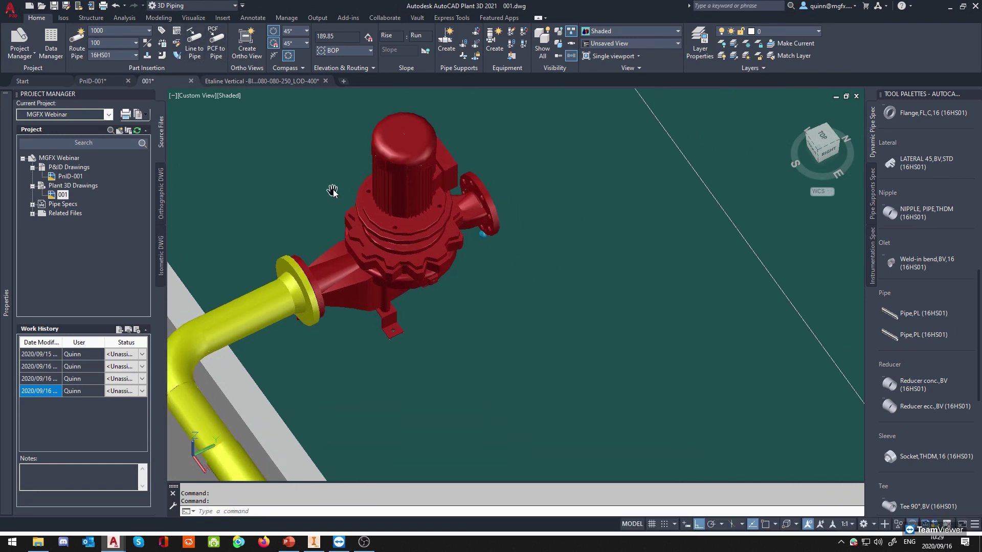
{"action": "scroll", "coordinate": [390, 208], "scroll_direction": "down", "scroll_amount": 1}
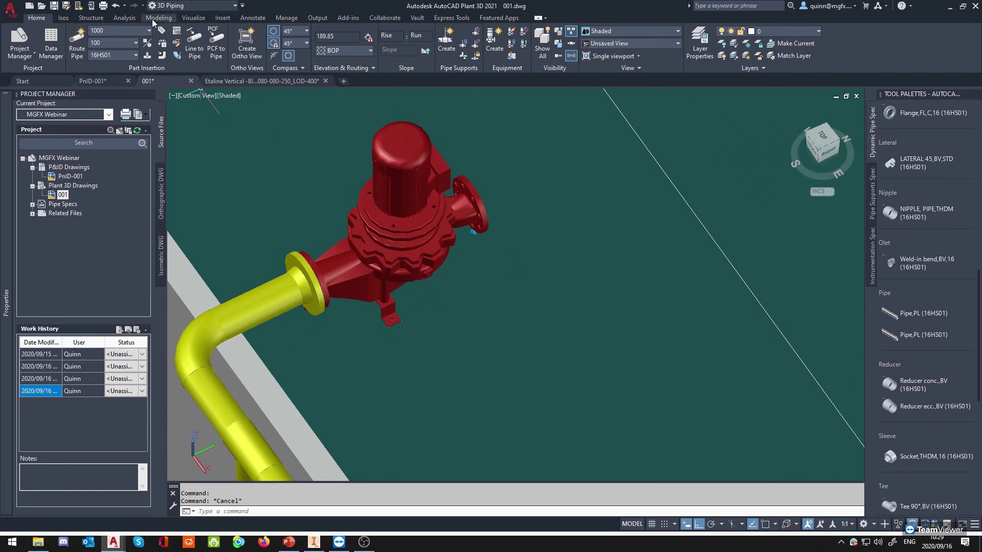
{"action": "key", "text": "Escape"}
{"action": "middle_click_drag", "start_coordinate": [401, 183], "coordinate": [295, 154], "text": "shift"}
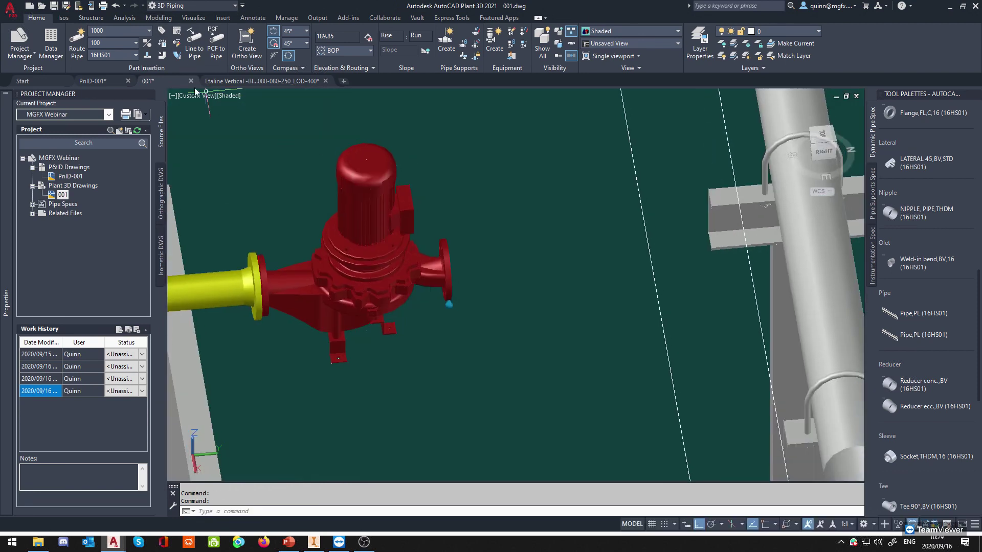
{"action": "left_click", "coordinate": [164, 48]}
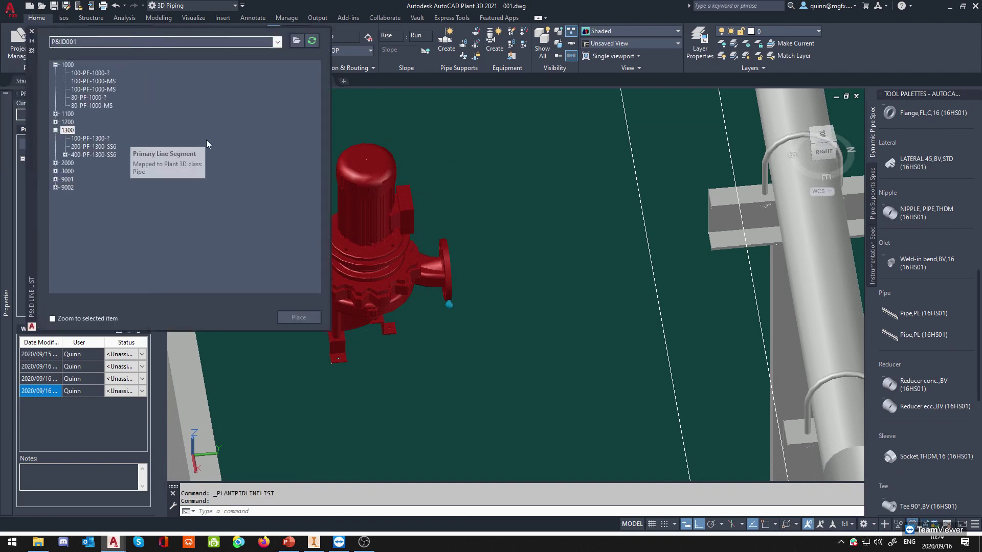
{"action": "left_click", "coordinate": [55, 113]}
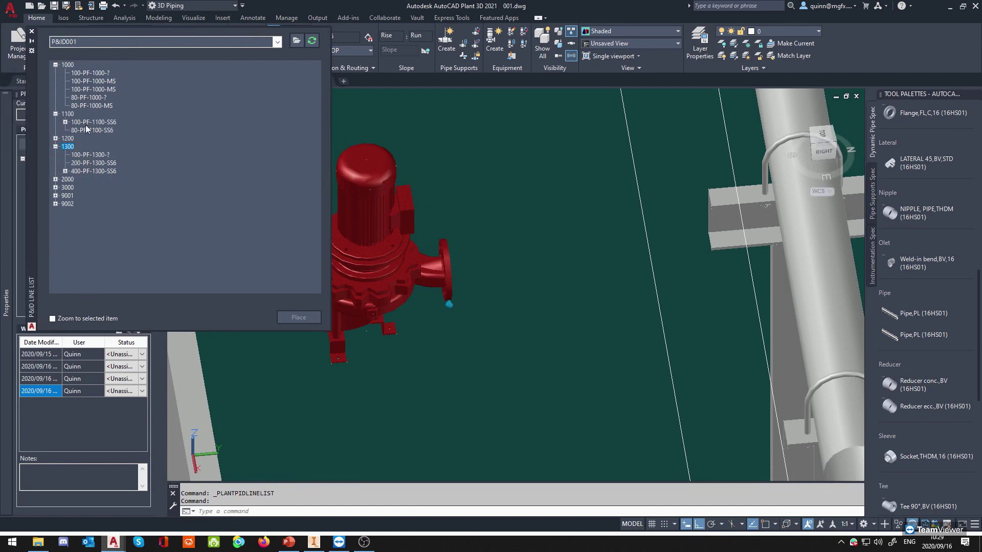
{"action": "left_click", "coordinate": [55, 146]}
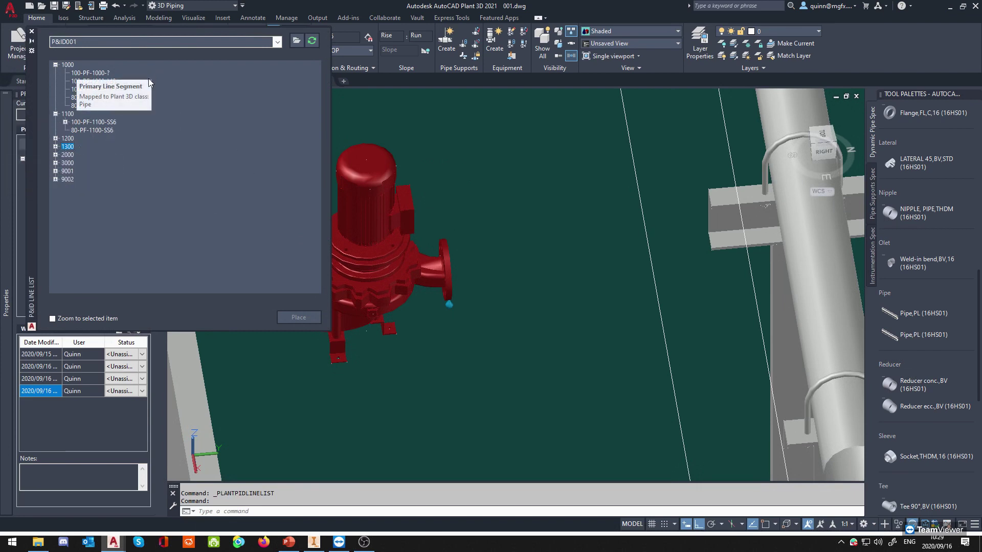
{"action": "left_click_drag", "start_coordinate": [32, 155], "coordinate": [215, 224]}
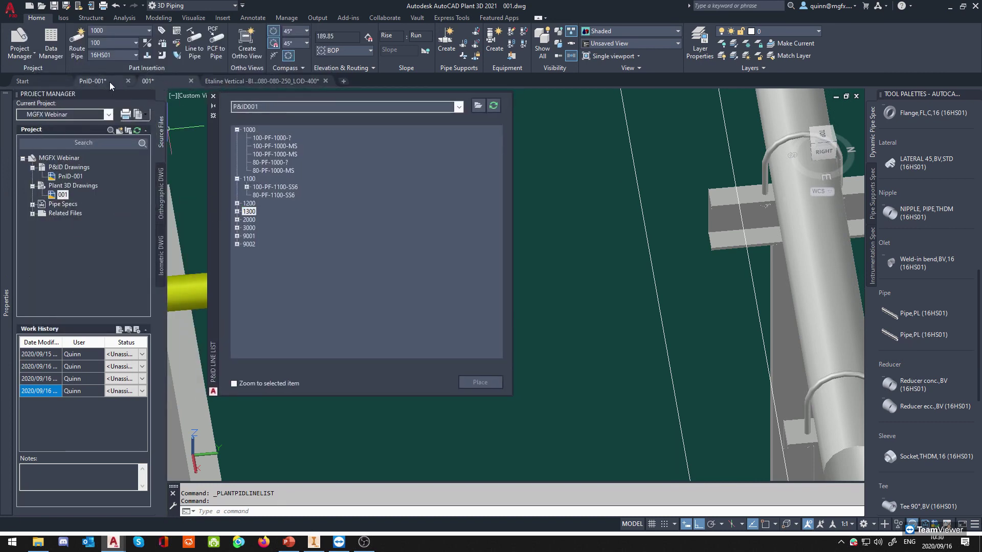
Examine pump P-1100, its reducers, valve HV101 and line 100-PF-1100-SS6 in the PnID-001 drawing.
{"action": "left_click", "coordinate": [109, 82]}
{"action": "middle_click_drag", "start_coordinate": [384, 193], "coordinate": [325, 252]}
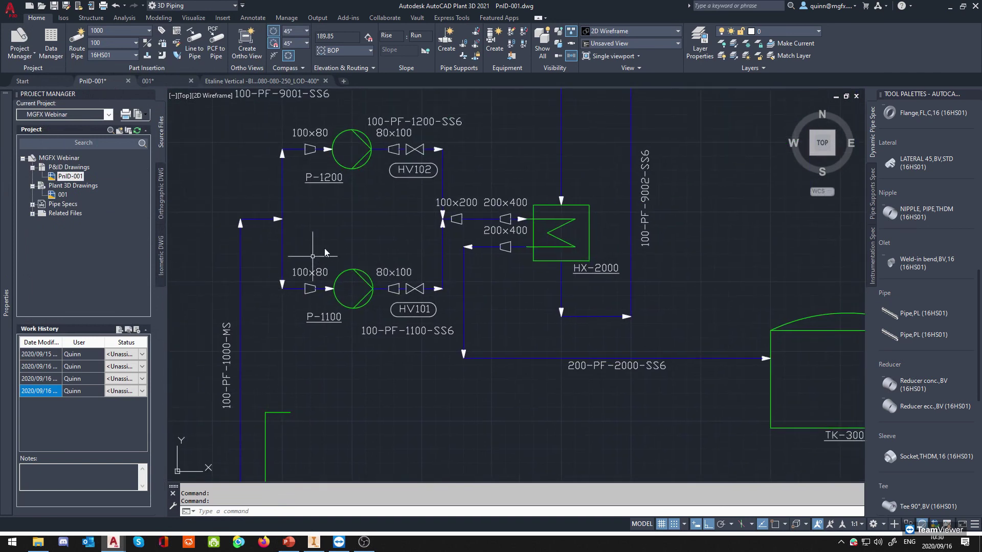
{"action": "scroll", "coordinate": [373, 156], "scroll_direction": "up", "scroll_amount": 2}
{"action": "middle_click_drag", "start_coordinate": [421, 305], "coordinate": [368, 207]}
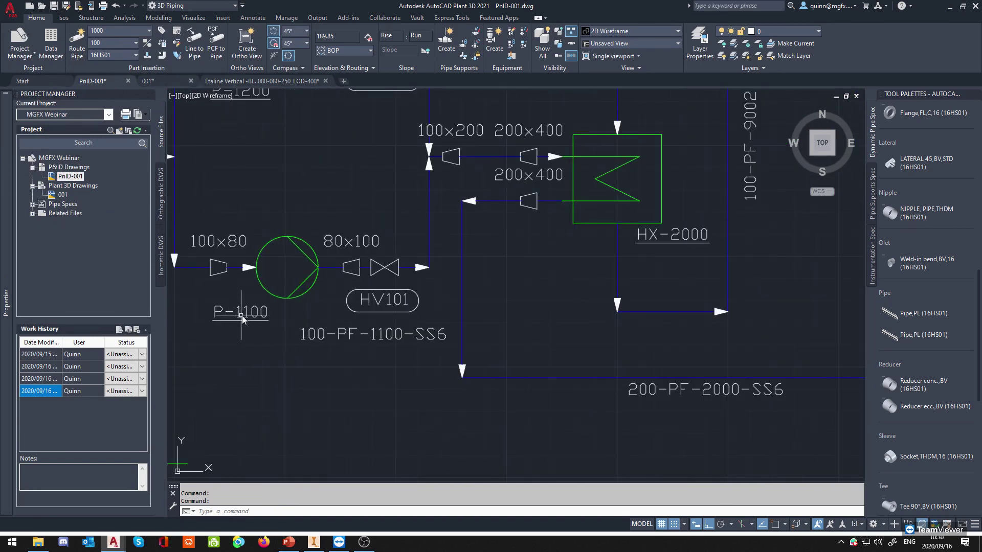
{"action": "middle_click_drag", "start_coordinate": [382, 286], "coordinate": [516, 264]}
{"action": "middle_click_drag", "start_coordinate": [314, 212], "coordinate": [330, 269]}
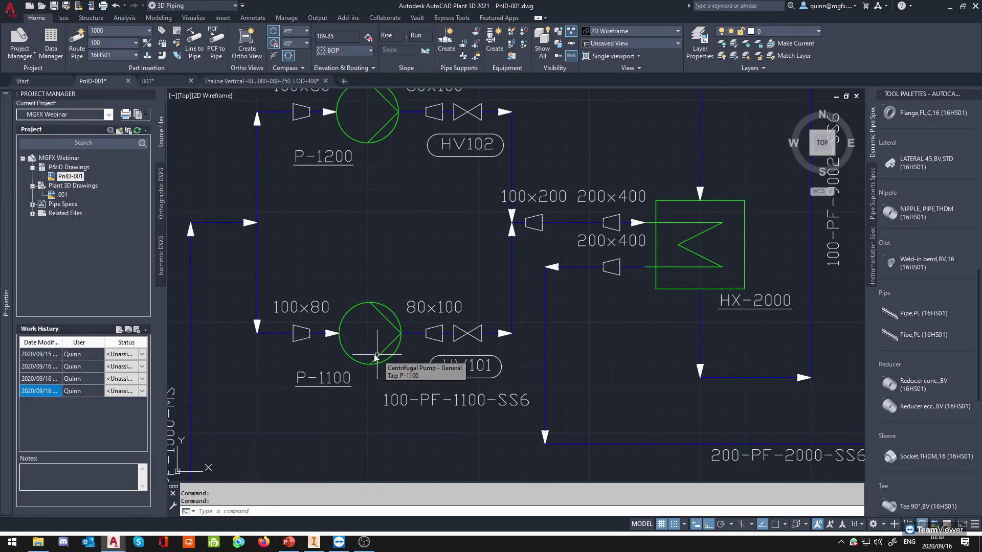
{"action": "scroll", "coordinate": [290, 265], "scroll_direction": "up", "scroll_amount": 2}
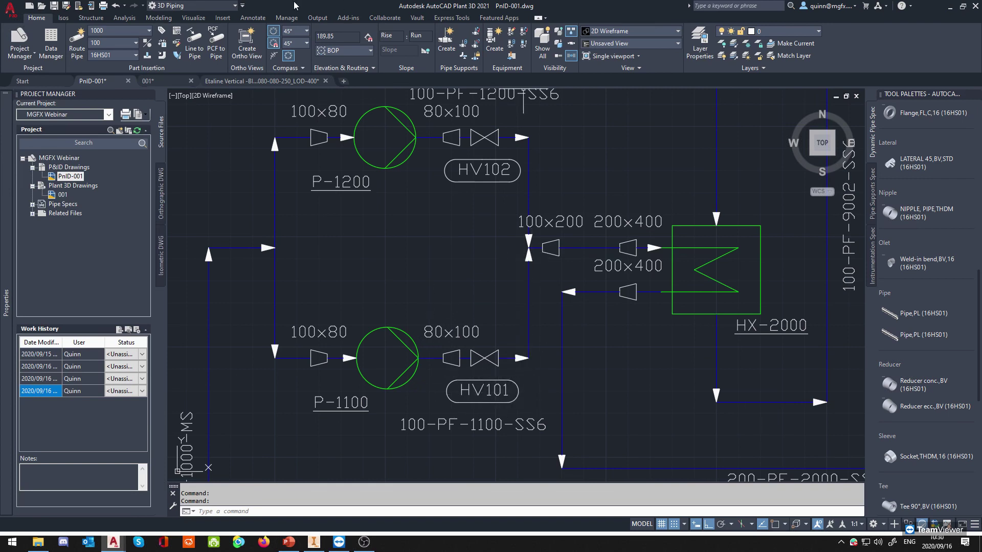
Return to drawing 001, then expand and select line 100-PF-1100-SS6 in the P&ID line list.
{"action": "left_click", "coordinate": [170, 83]}
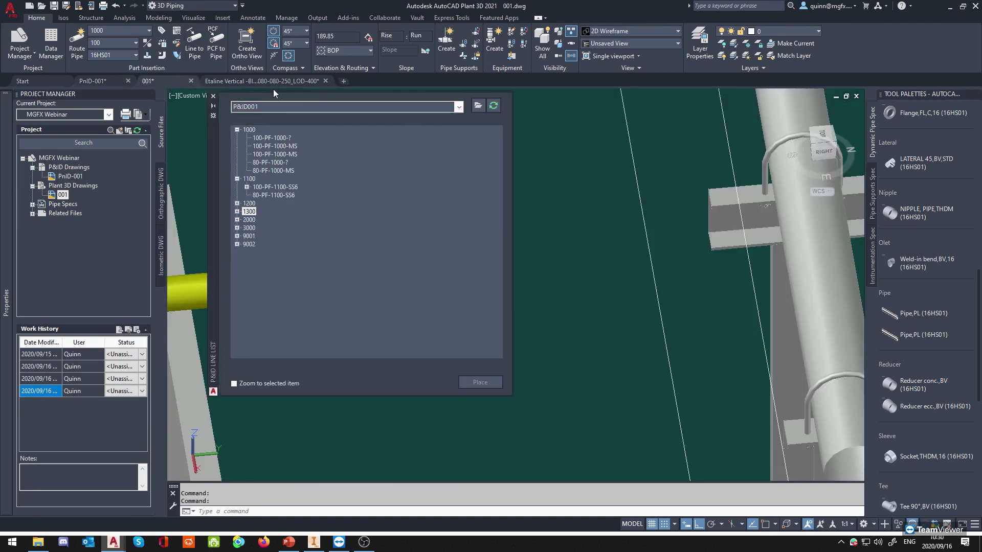
{"action": "left_click", "coordinate": [263, 187]}
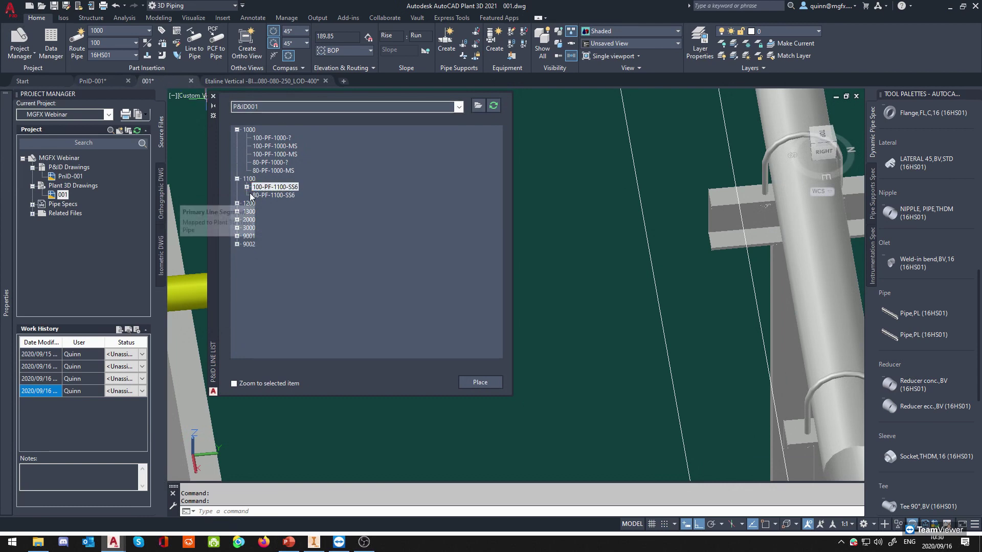
{"action": "left_click", "coordinate": [247, 187]}
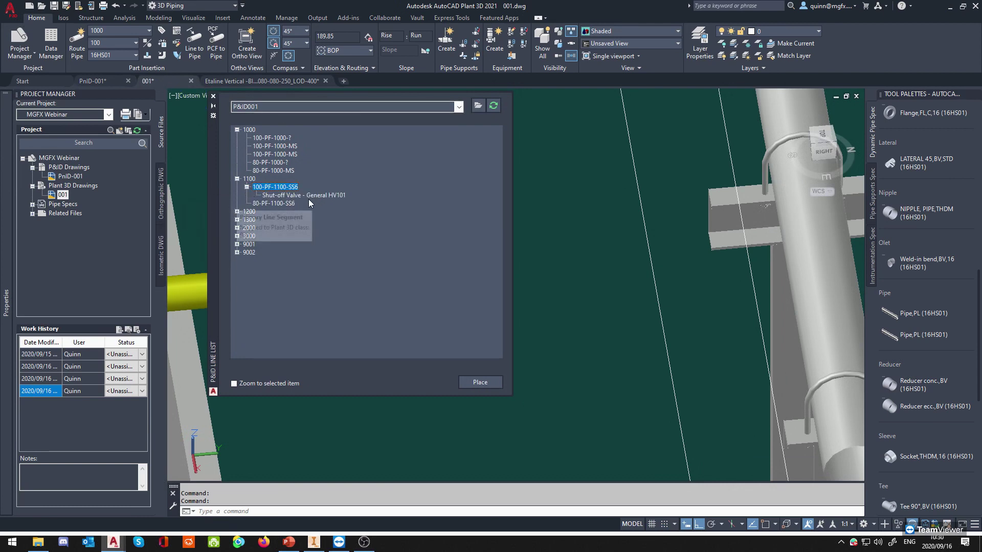
{"action": "right_click", "coordinate": [262, 188]}
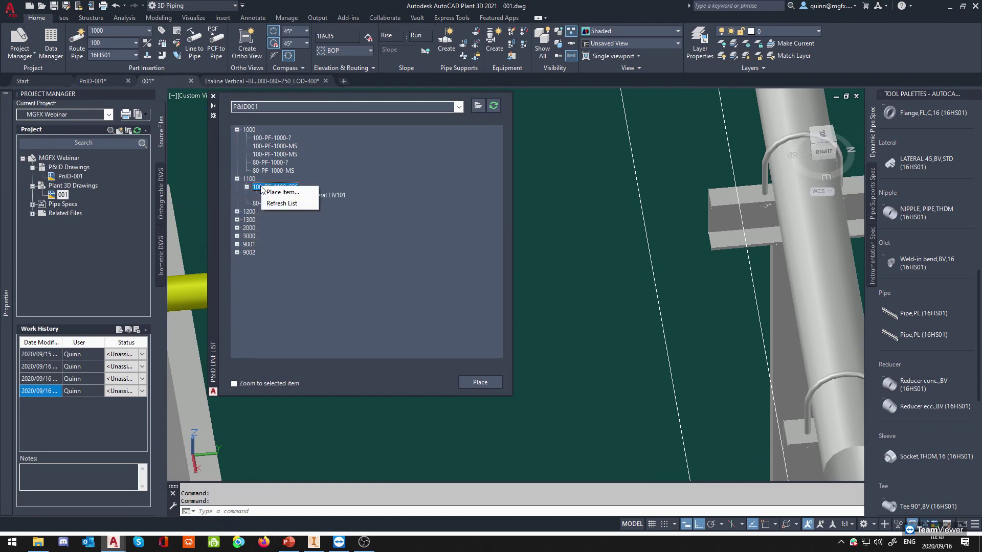
{"action": "left_click", "coordinate": [247, 187]}
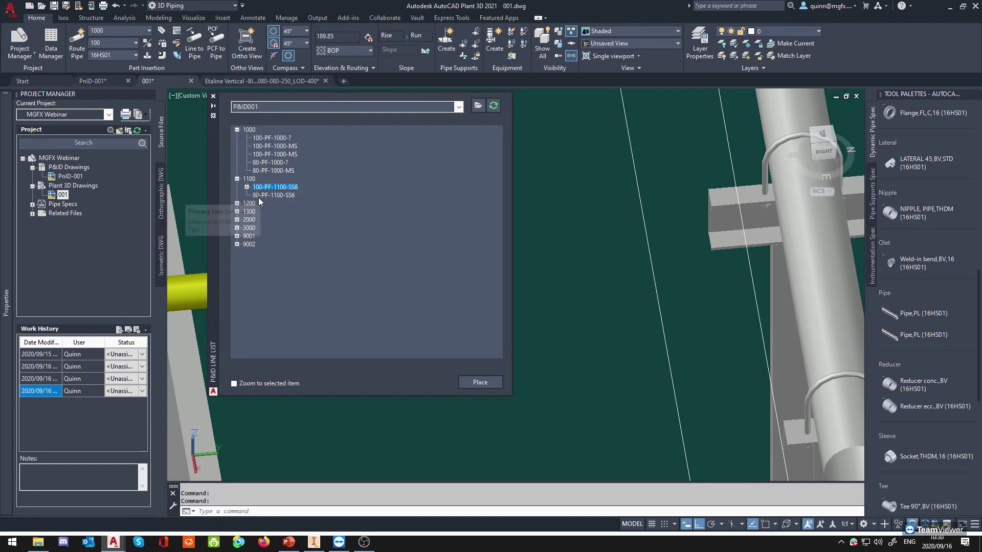
{"action": "left_click", "coordinate": [247, 187]}
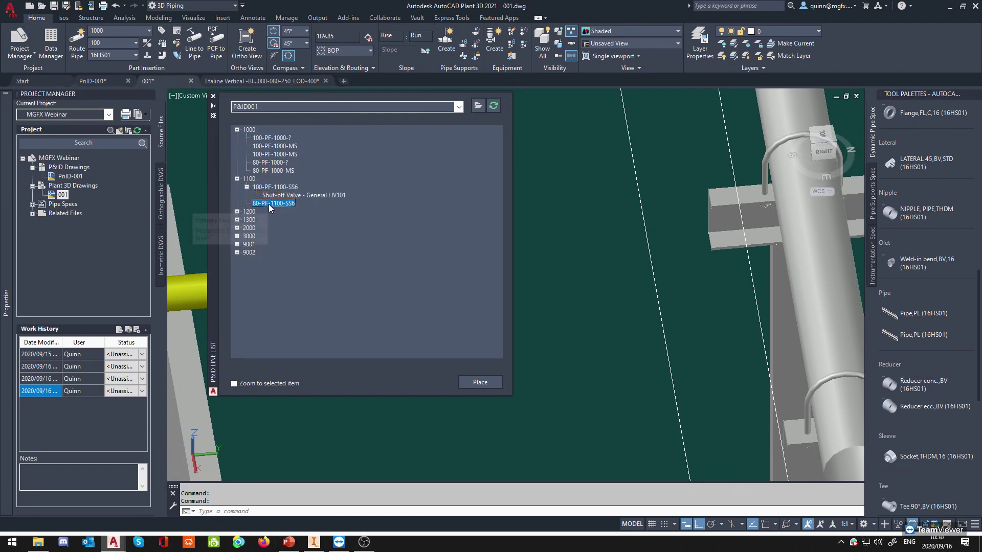
{"action": "right_click", "coordinate": [285, 189]}
{"action": "left_click", "coordinate": [268, 191]}
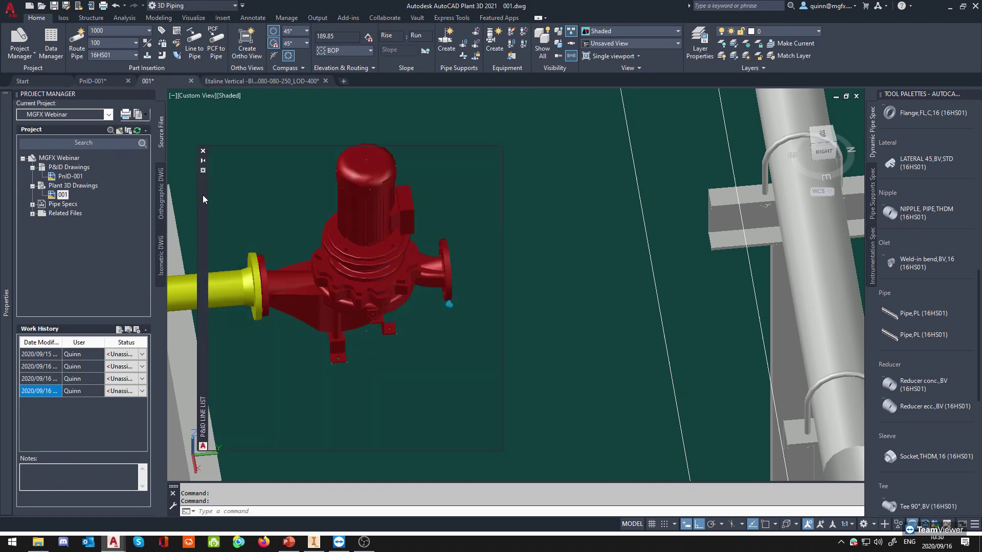
Move the P&ID line list clear of the red pump, keeping the pump and its open outlet nozzle in view.
{"action": "mouse_move", "coordinate": [201, 196]}
{"action": "left_click_drag", "start_coordinate": [198, 199], "coordinate": [515, 177]}
{"action": "scroll", "coordinate": [438, 191], "scroll_direction": "down", "scroll_amount": 3}
{"action": "middle_click_drag", "start_coordinate": [436, 191], "coordinate": [251, 201]}
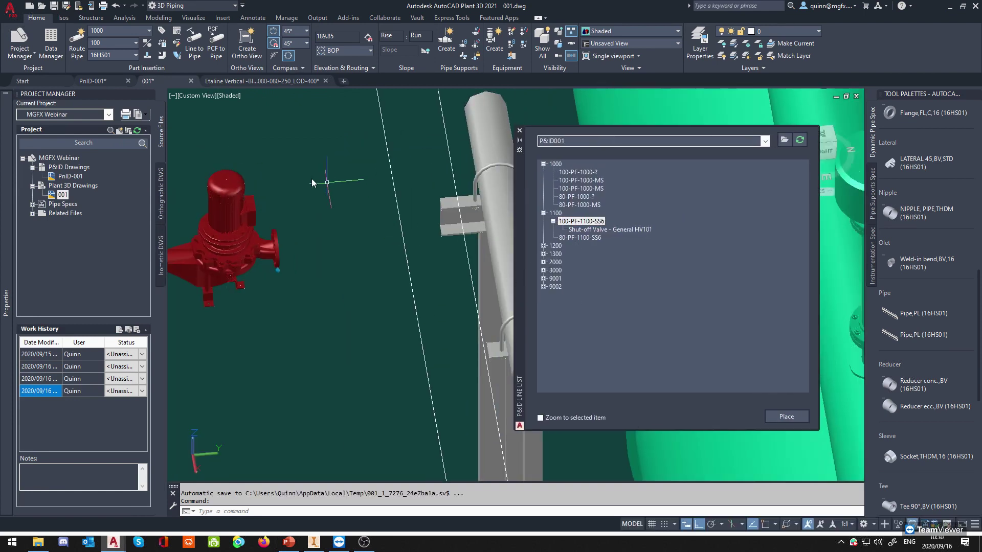
{"action": "scroll", "coordinate": [314, 184], "scroll_direction": "up", "scroll_amount": 2}
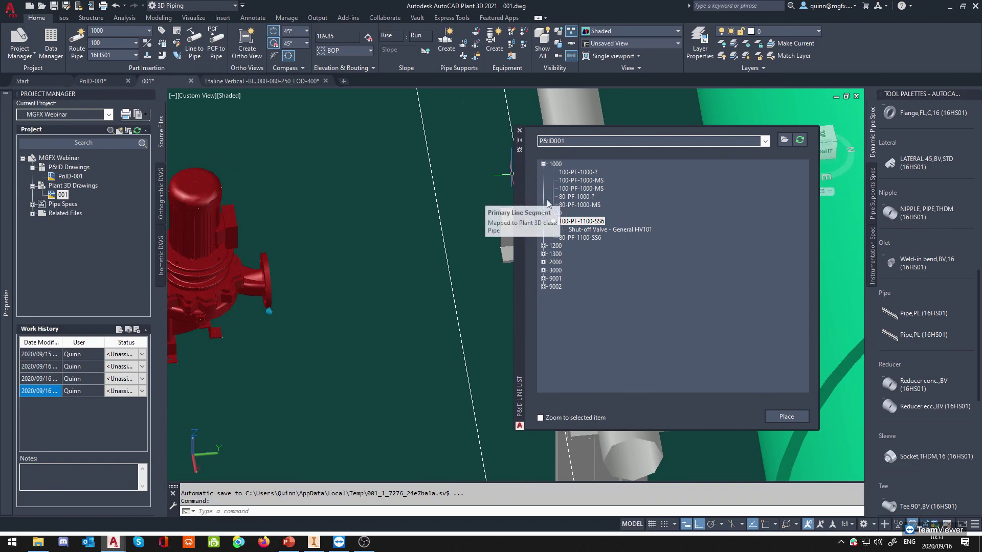
{"action": "scroll", "coordinate": [357, 215], "scroll_direction": "down", "scroll_amount": 3}
{"action": "middle_click_drag", "start_coordinate": [220, 228], "coordinate": [294, 238]}
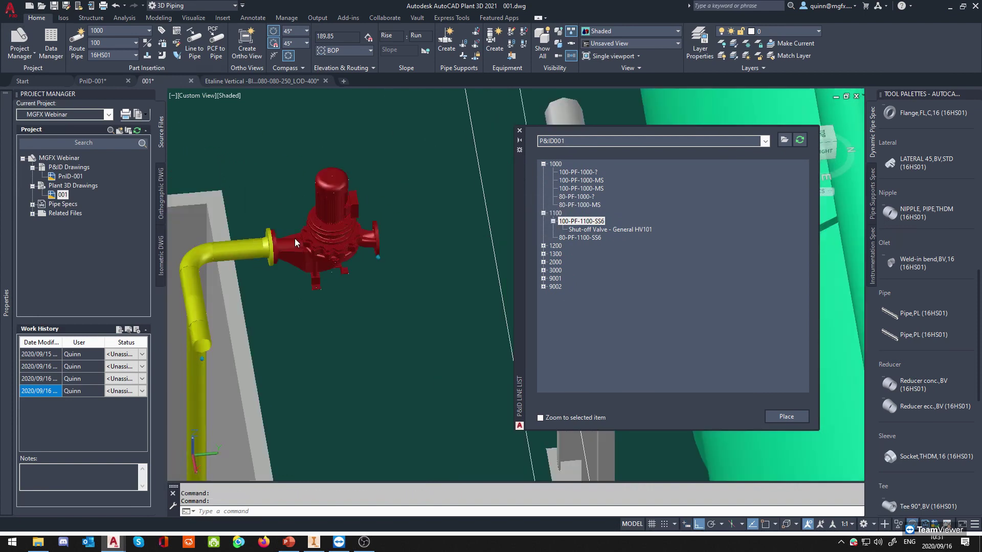
Delete the yellow flange between the suction pipe and the pump's inlet nozzle.
{"action": "left_click", "coordinate": [313, 250]}
{"action": "key", "text": "Escape"}
{"action": "left_click", "coordinate": [268, 252]}
{"action": "key", "text": "Delete"}
Set nozzle N-1 of pump P-1100 to size 80, using the flanged 80 ND, C, 16, DIN 2633 nozzle.
{"action": "left_click", "coordinate": [279, 249]}
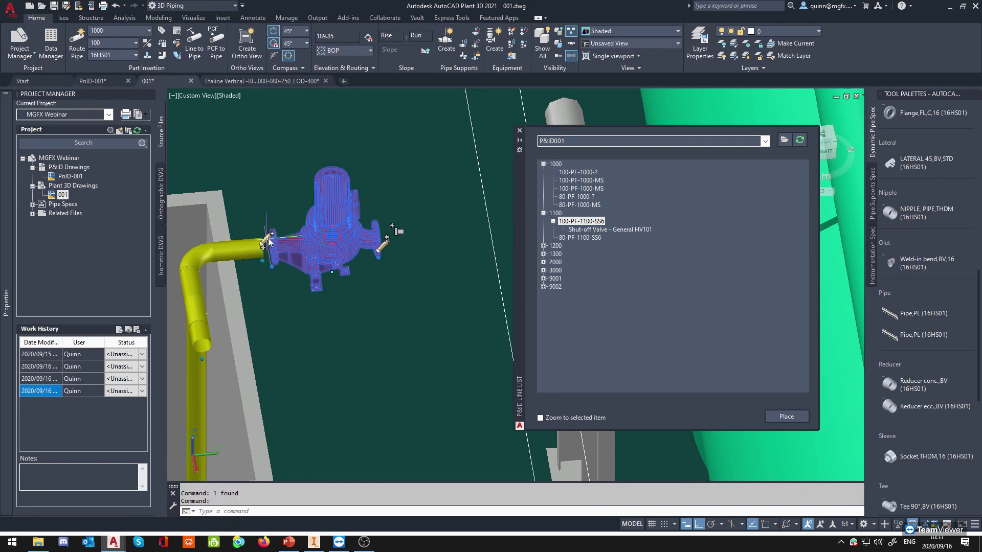
{"action": "left_click", "coordinate": [267, 237]}
{"action": "left_click", "coordinate": [407, 270]}
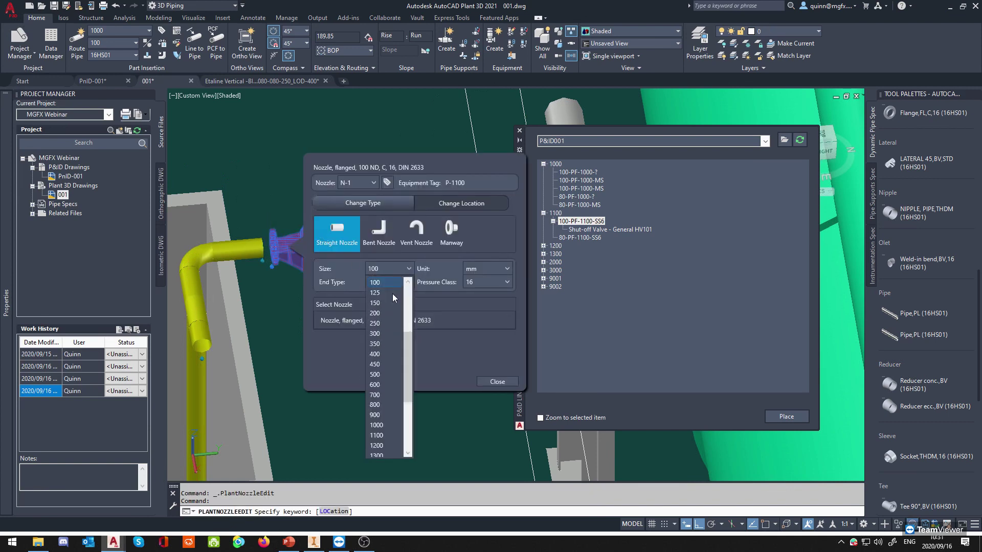
{"action": "scroll", "coordinate": [384, 361], "scroll_direction": "up", "scroll_amount": 4}
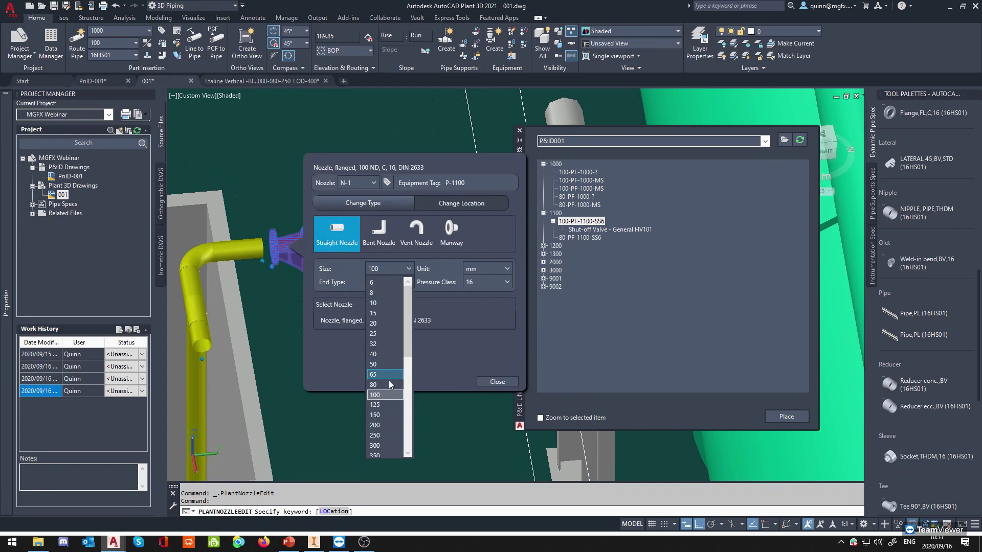
{"action": "left_click", "coordinate": [388, 385]}
{"action": "left_click", "coordinate": [407, 321]}
{"action": "left_click", "coordinate": [497, 382]}
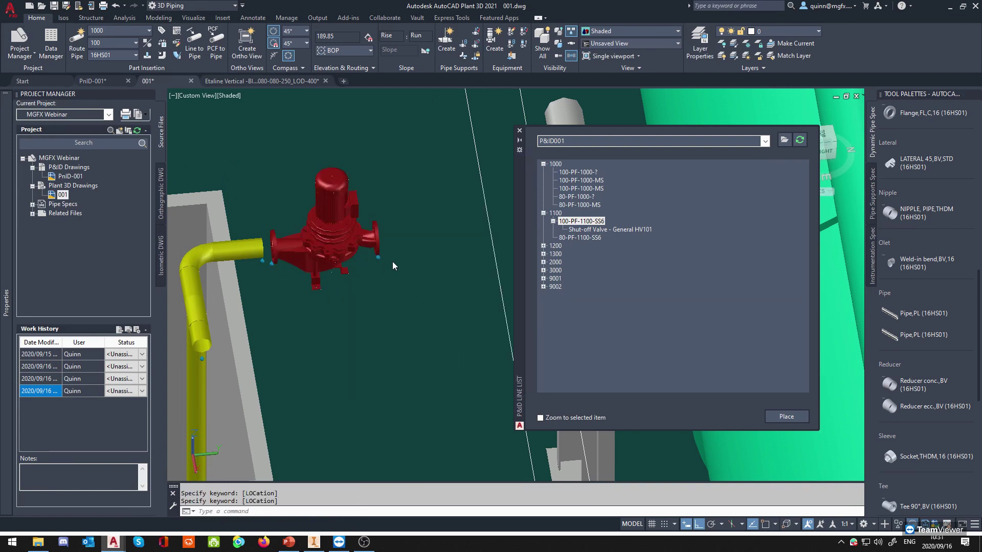
Change outlet nozzle N-2 of pump P-1100 to the flanged size 80 nozzle.
{"action": "left_click", "coordinate": [405, 259]}
{"action": "left_click", "coordinate": [587, 275]}
{"action": "left_click", "coordinate": [586, 275]}
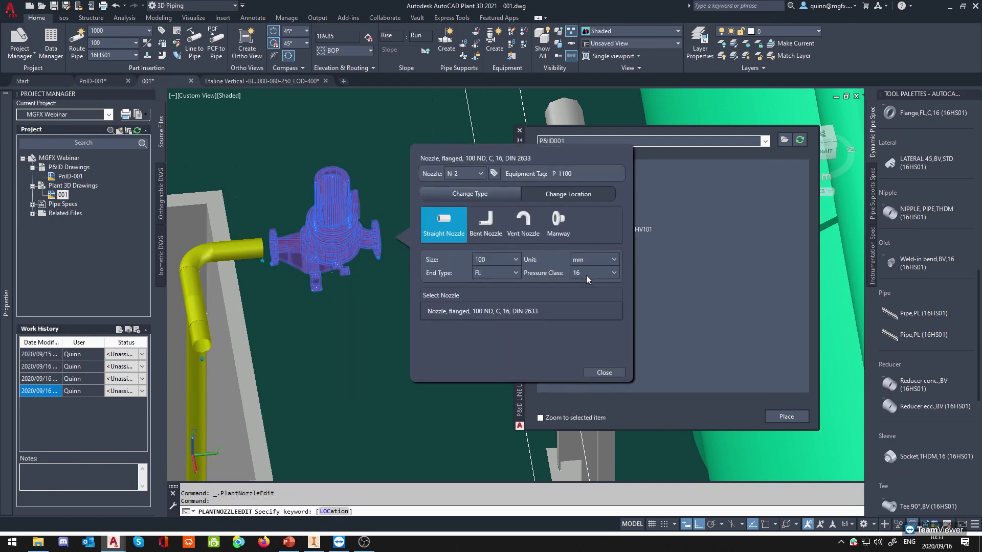
{"action": "left_click", "coordinate": [513, 260]}
{"action": "left_click", "coordinate": [490, 321]}
{"action": "left_click", "coordinate": [608, 373]}
Check the size and type settings of outlet nozzle N-2 on the pump, leaving them as they are.
{"action": "scroll", "coordinate": [378, 243], "scroll_direction": "up", "scroll_amount": 3}
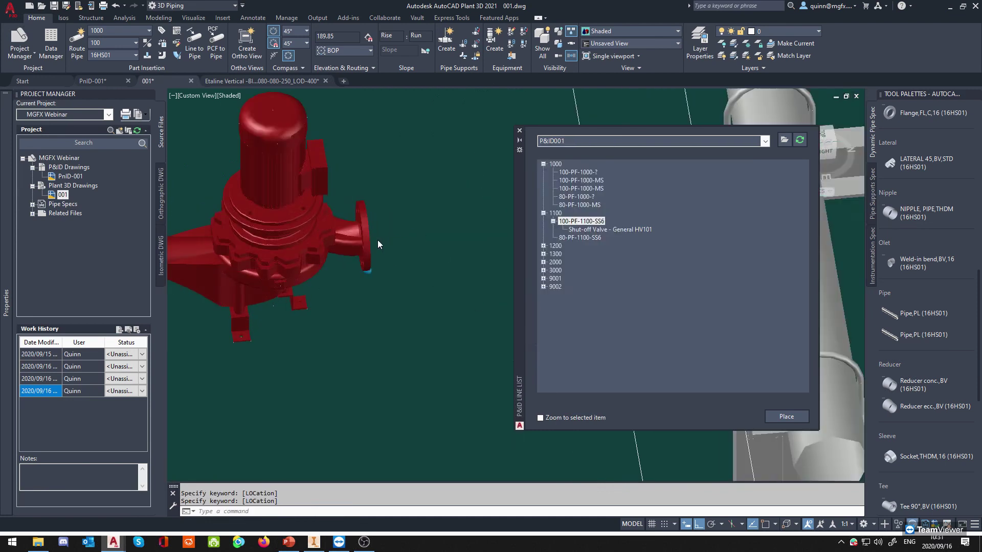
{"action": "left_click", "coordinate": [377, 252]}
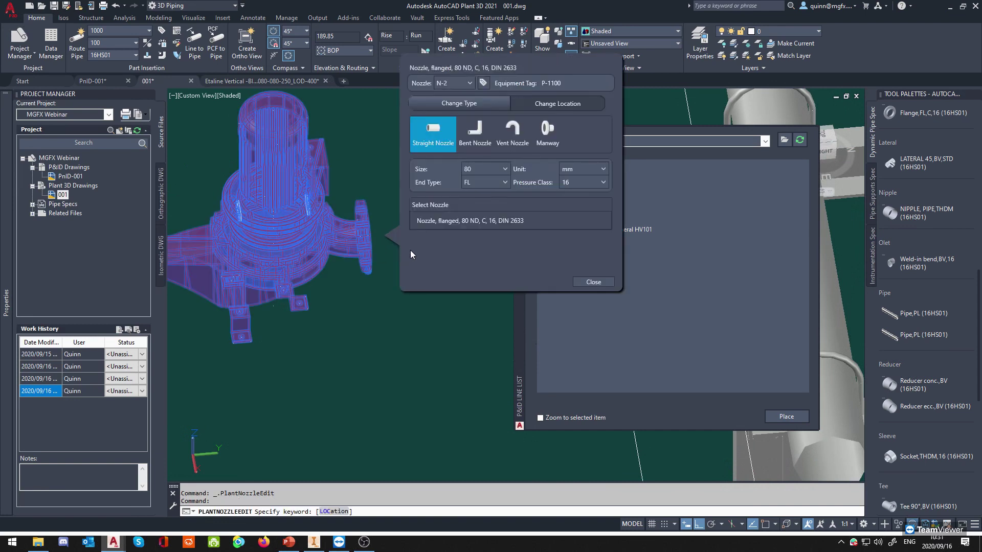
{"action": "key", "text": "Escape"}
{"action": "scroll", "coordinate": [353, 250], "scroll_direction": "down", "scroll_amount": 3}
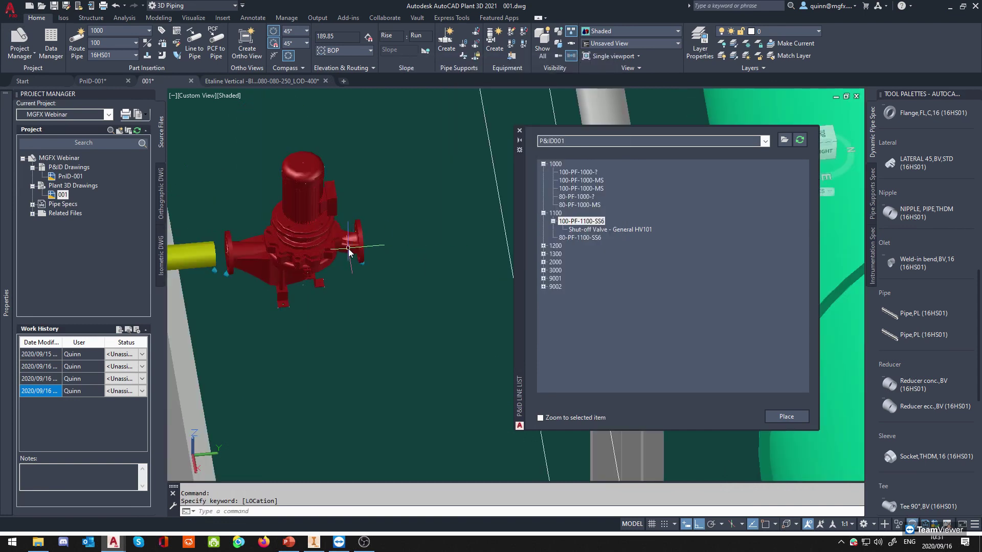
{"action": "key", "text": "Escape"}
{"action": "key", "text": "Escape"}
Show all line numbers and make 1100 the current line number, without routing a pipe.
{"action": "left_click", "coordinate": [146, 31]}
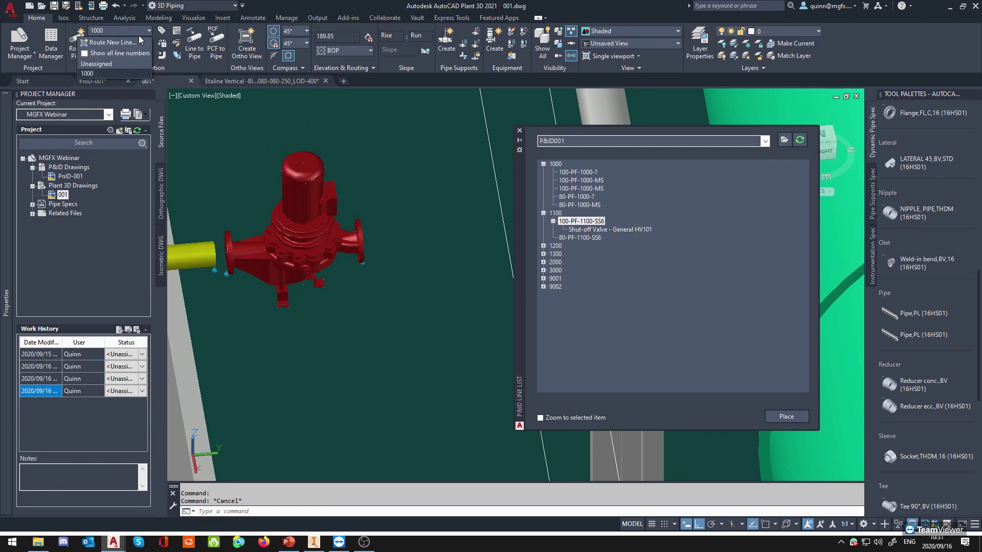
{"action": "left_click", "coordinate": [118, 54]}
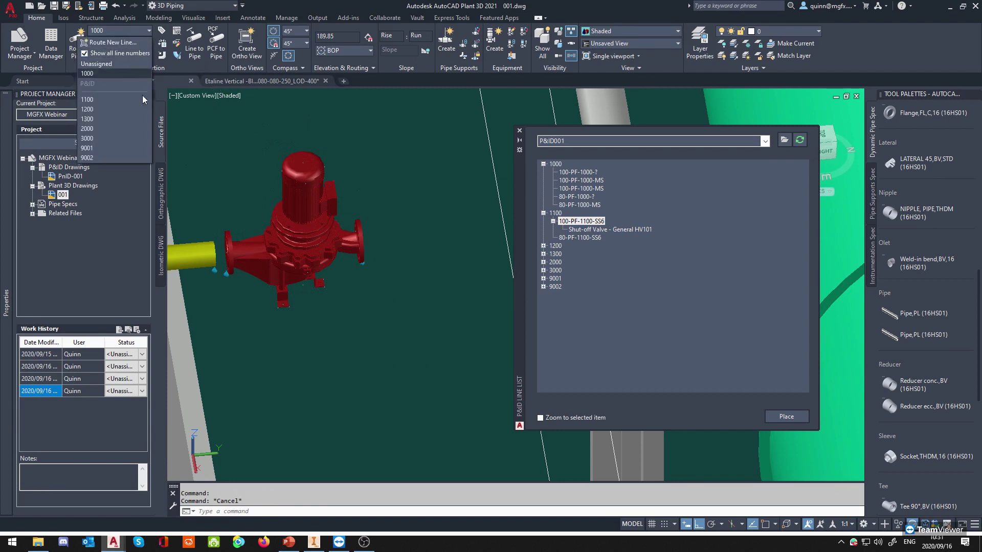
{"action": "left_click", "coordinate": [103, 102]}
{"action": "scroll", "coordinate": [359, 237], "scroll_direction": "down", "scroll_amount": 2}
{"action": "scroll", "coordinate": [367, 236], "scroll_direction": "up", "scroll_amount": 3}
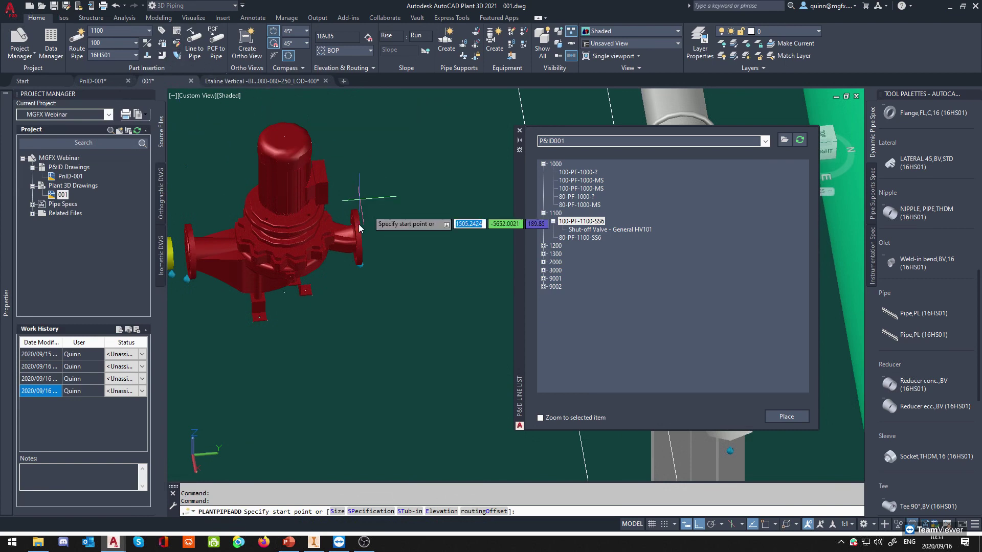
{"action": "key", "text": "Escape"}
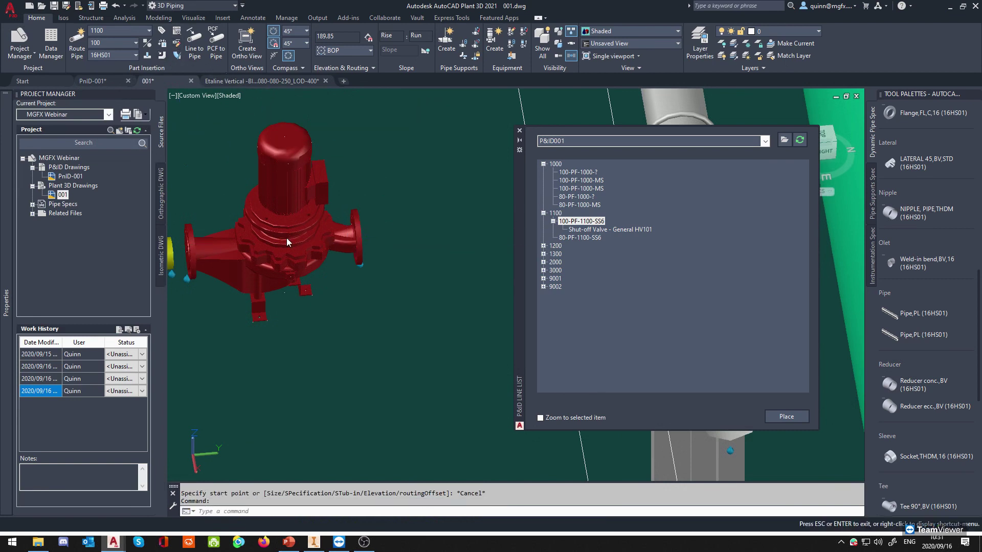
Try to route from the open end of the yellow suction pipe to the node of the pump's inlet nozzle.
{"action": "middle_click_drag", "start_coordinate": [287, 238], "coordinate": [371, 231]}
{"action": "left_click", "coordinate": [235, 247]}
{"action": "left_click", "coordinate": [270, 246]}
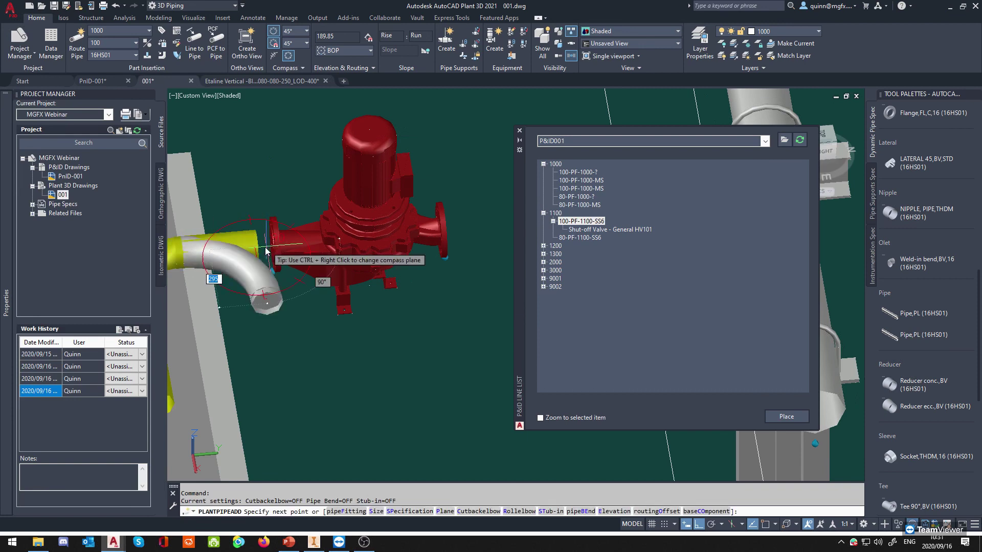
{"action": "scroll", "coordinate": [245, 250], "scroll_direction": "up", "scroll_amount": 3}
{"action": "right_click", "coordinate": [321, 237], "text": "shift"}
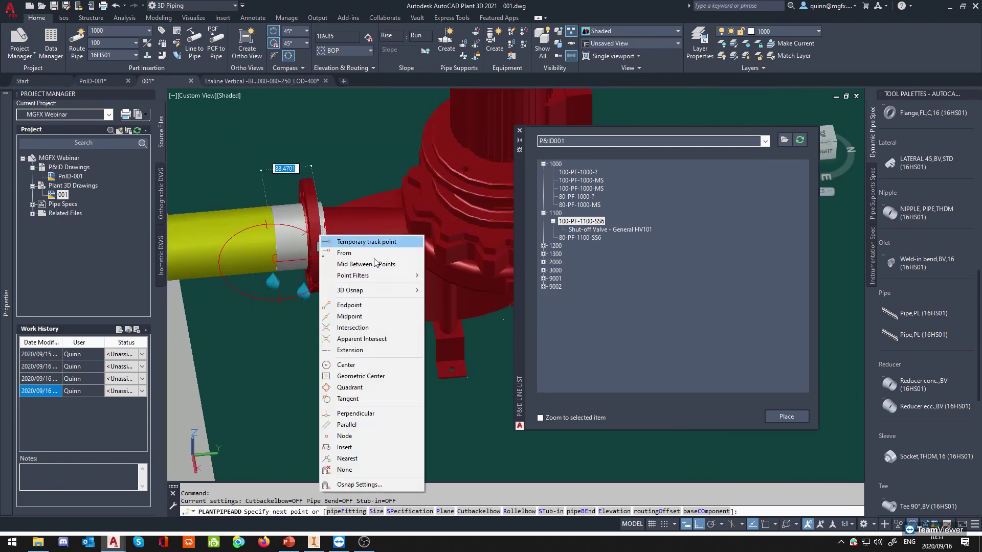
{"action": "left_click", "coordinate": [344, 436]}
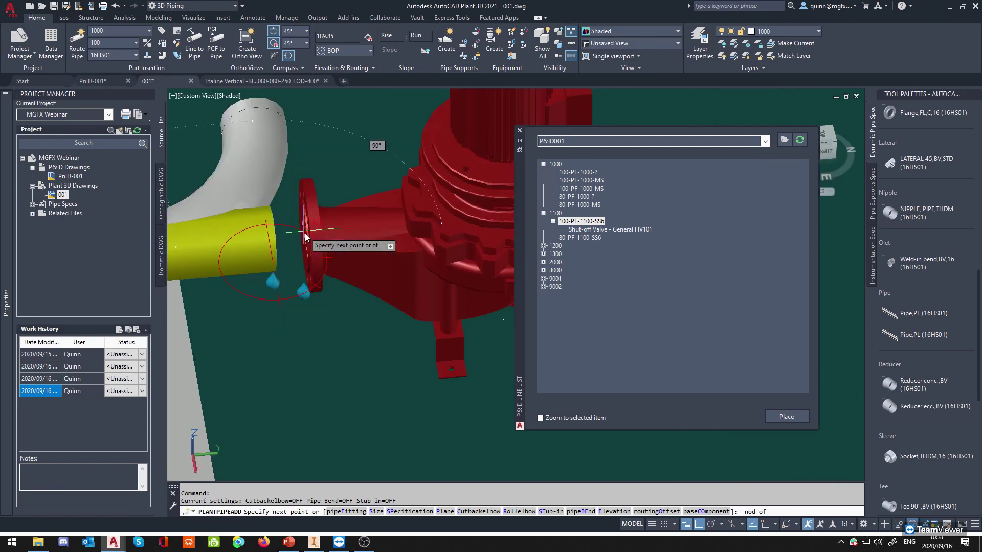
{"action": "left_click", "coordinate": [304, 235]}
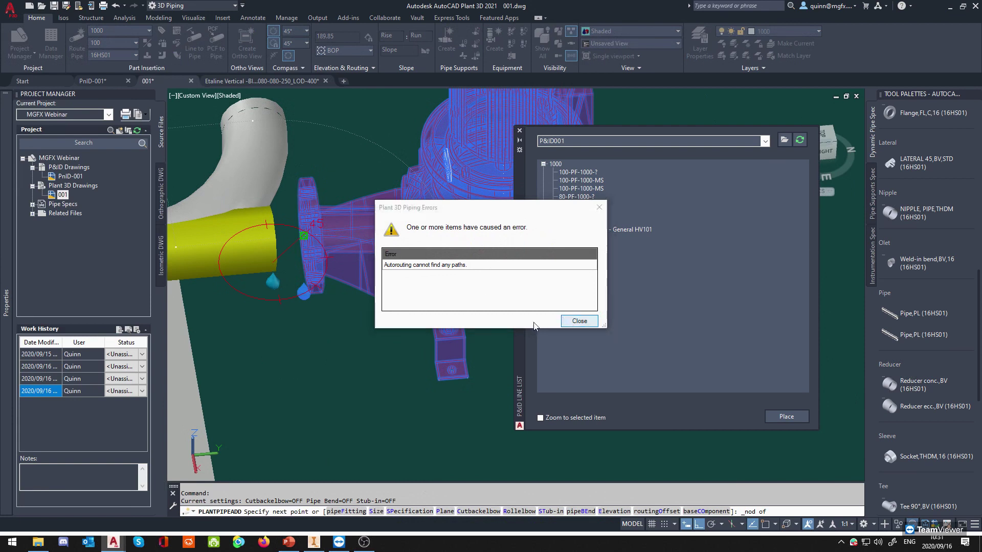
{"action": "left_click", "coordinate": [579, 320]}
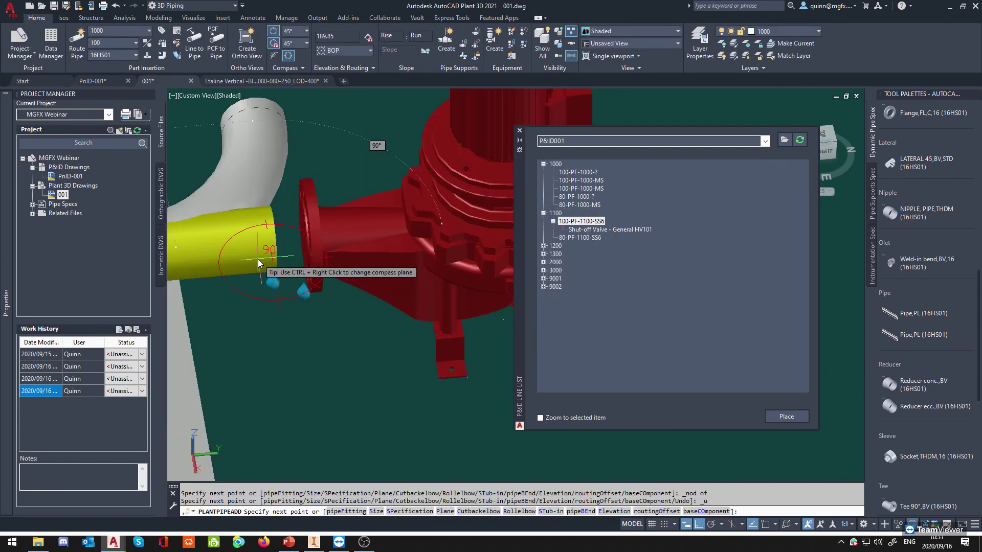
{"action": "middle_click_drag", "start_coordinate": [257, 258], "coordinate": [339, 275]}
{"action": "key", "text": "Escape"}
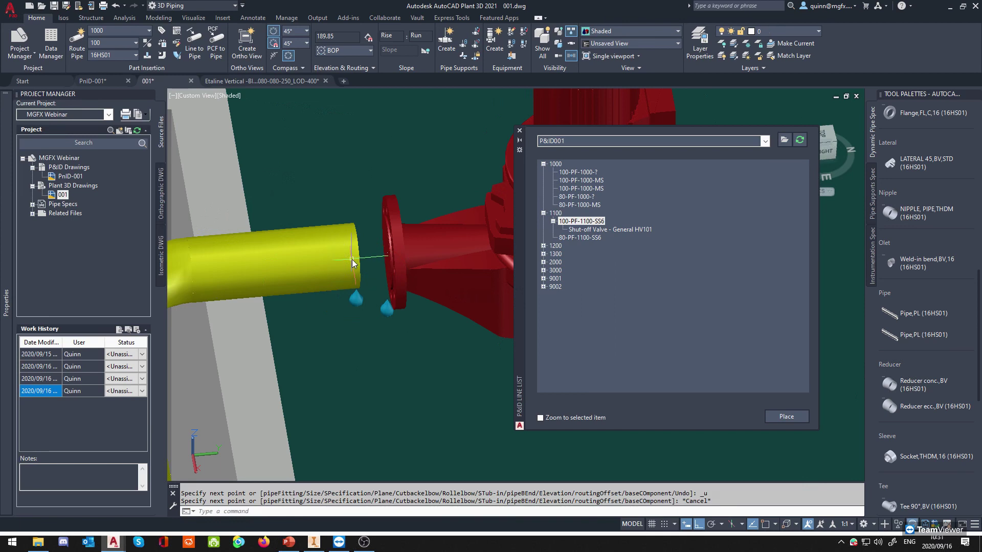
{"action": "left_click", "coordinate": [355, 260]}
{"action": "left_click", "coordinate": [385, 256]}
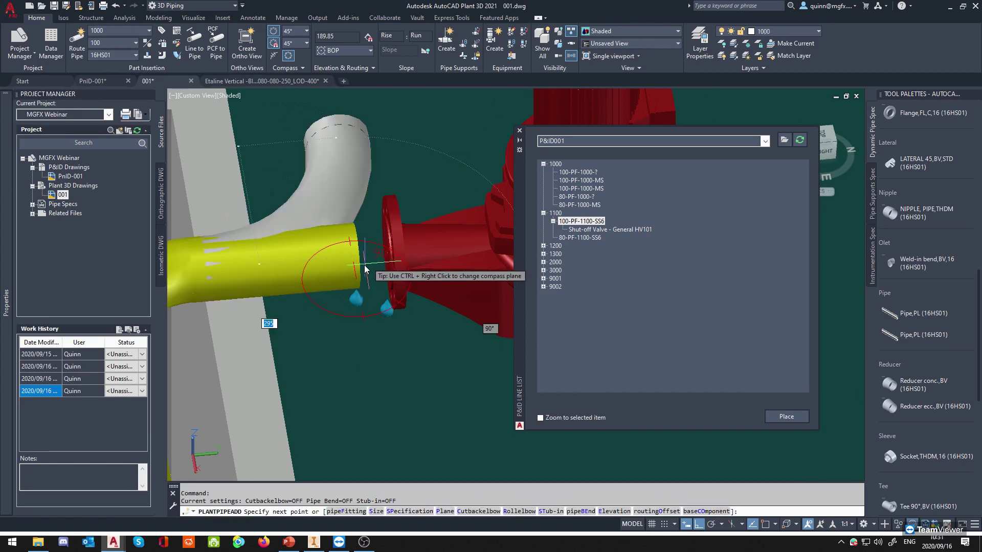
{"action": "scroll", "coordinate": [401, 302], "scroll_direction": "up", "scroll_amount": 3}
{"action": "scroll", "coordinate": [401, 302], "scroll_direction": "down", "scroll_amount": 3}
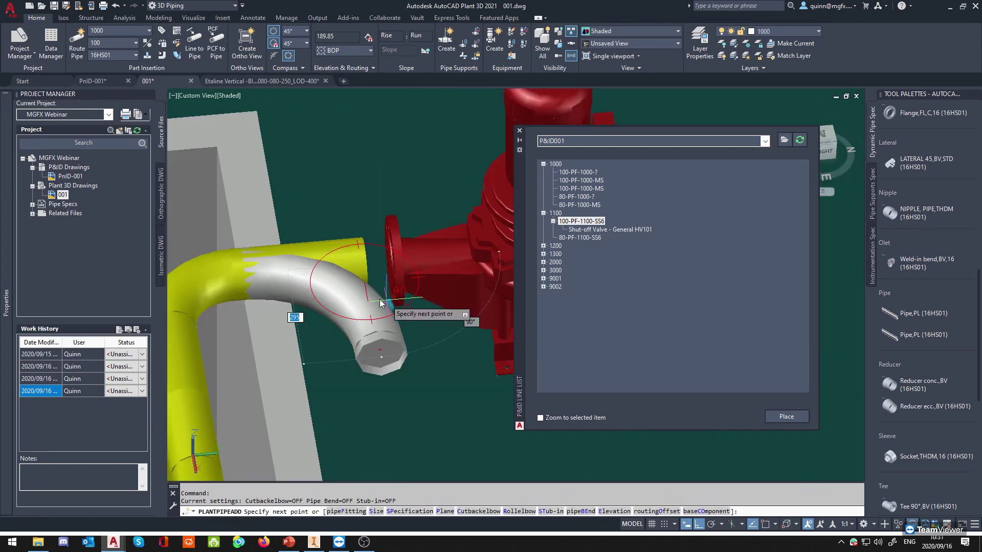
{"action": "right_click", "coordinate": [382, 303], "text": "ctrl"}
{"action": "right_click", "coordinate": [338, 285], "text": "ctrl"}
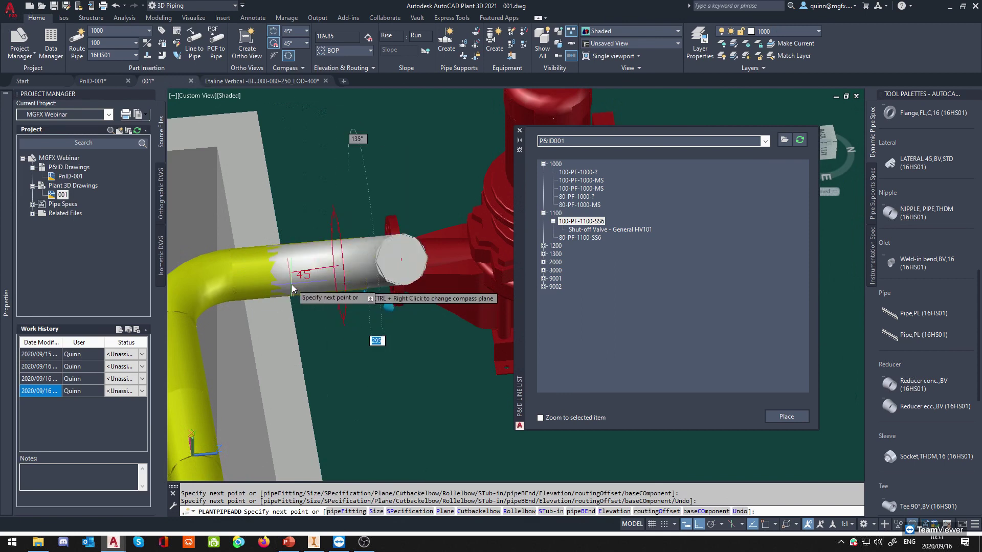
{"action": "key", "text": "Escape"}
Shorten the end of the yellow suction pipe and route it to the node of the pump's inlet nozzle.
{"action": "left_click", "coordinate": [310, 281]}
{"action": "left_click", "coordinate": [364, 263]}
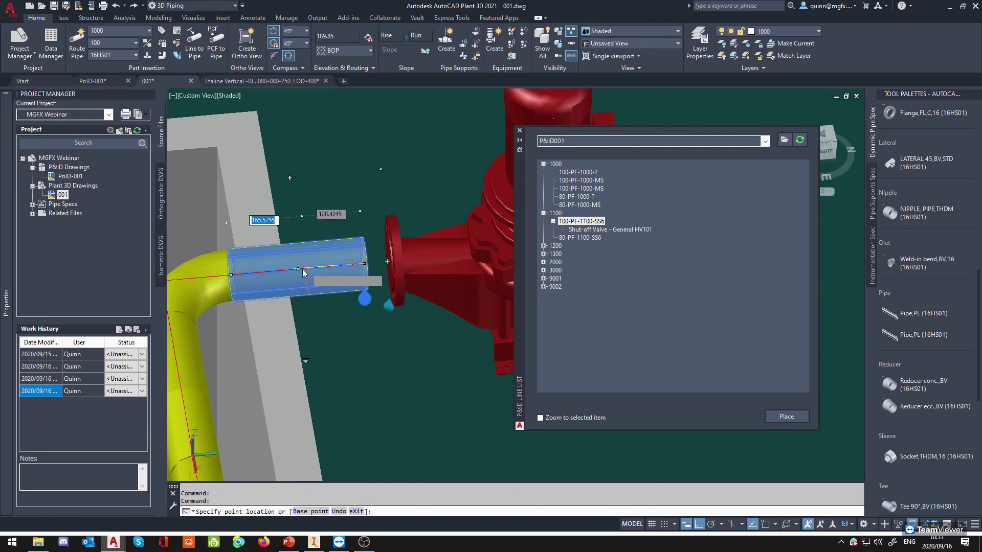
{"action": "right_click", "coordinate": [393, 265], "text": "shift"}
{"action": "left_click", "coordinate": [414, 447]}
{"action": "left_click", "coordinate": [389, 267]}
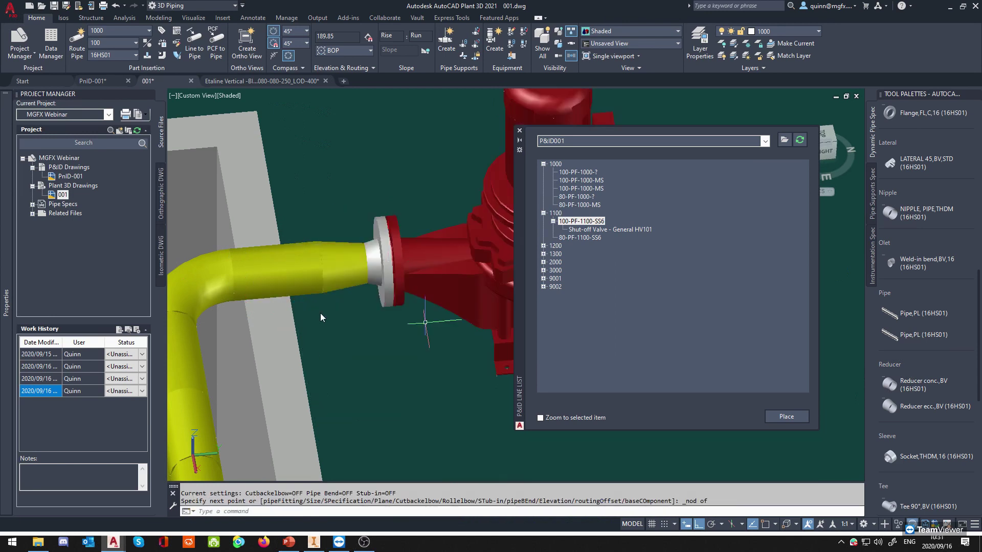
{"action": "scroll", "coordinate": [320, 313], "scroll_direction": "down", "scroll_amount": 3}
{"action": "scroll", "coordinate": [306, 295], "scroll_direction": "up", "scroll_amount": 2}
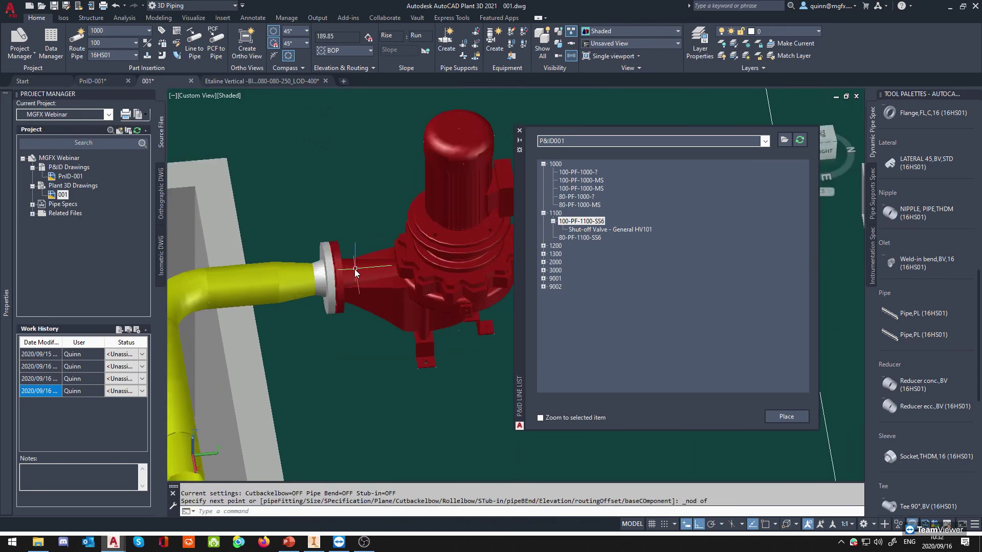
Make 1100 the current line number for the piping at the pump's outlet.
{"action": "scroll", "coordinate": [233, 293], "scroll_direction": "down", "scroll_amount": 2}
{"action": "middle_click_drag", "start_coordinate": [475, 272], "coordinate": [371, 267]}
{"action": "left_click", "coordinate": [332, 279]}
{"action": "key", "text": "Escape"}
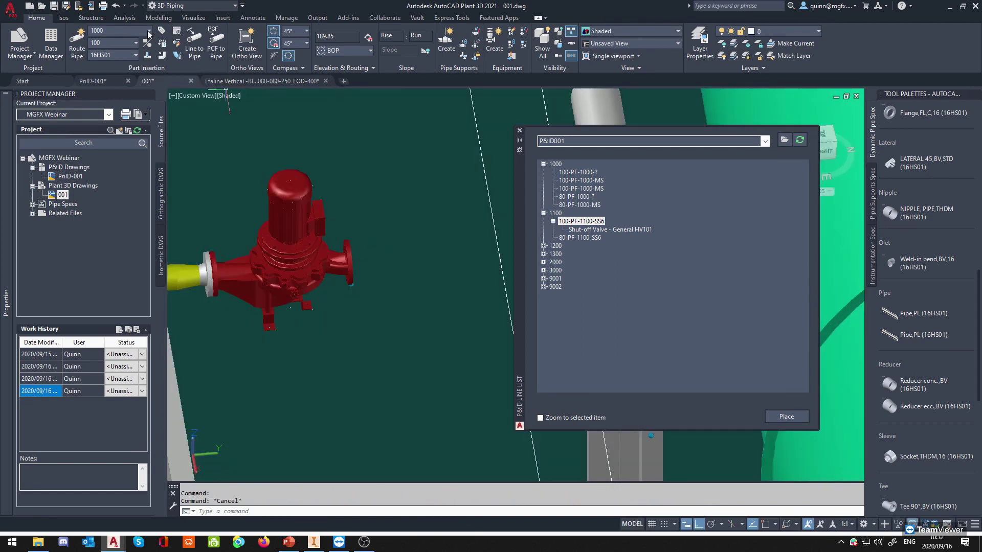
{"action": "left_click", "coordinate": [149, 30]}
{"action": "left_click", "coordinate": [113, 74]}
Route a straight size 100 pipe on line 1100 from the pump's outlet nozzle towards the green tank.
{"action": "left_click", "coordinate": [341, 261]}
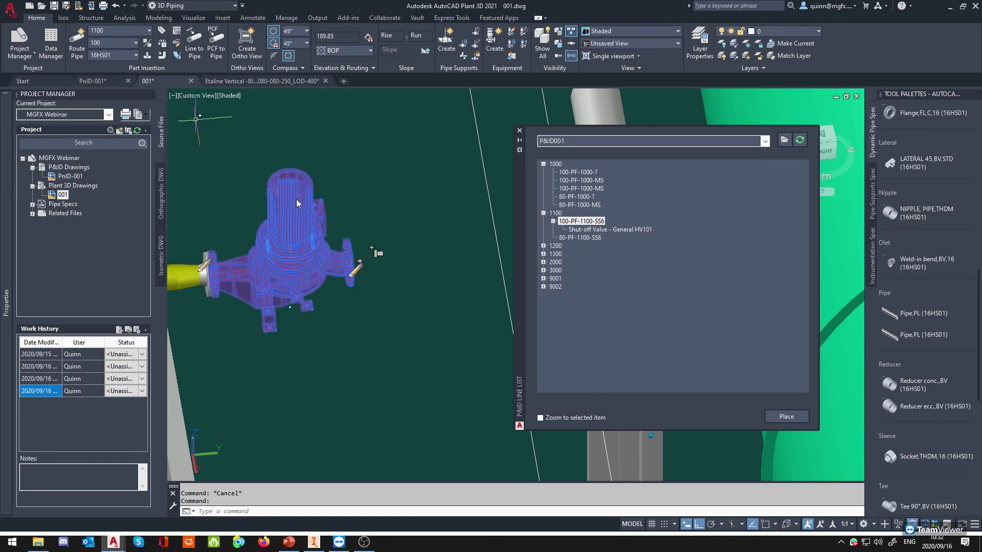
{"action": "left_click", "coordinate": [360, 262]}
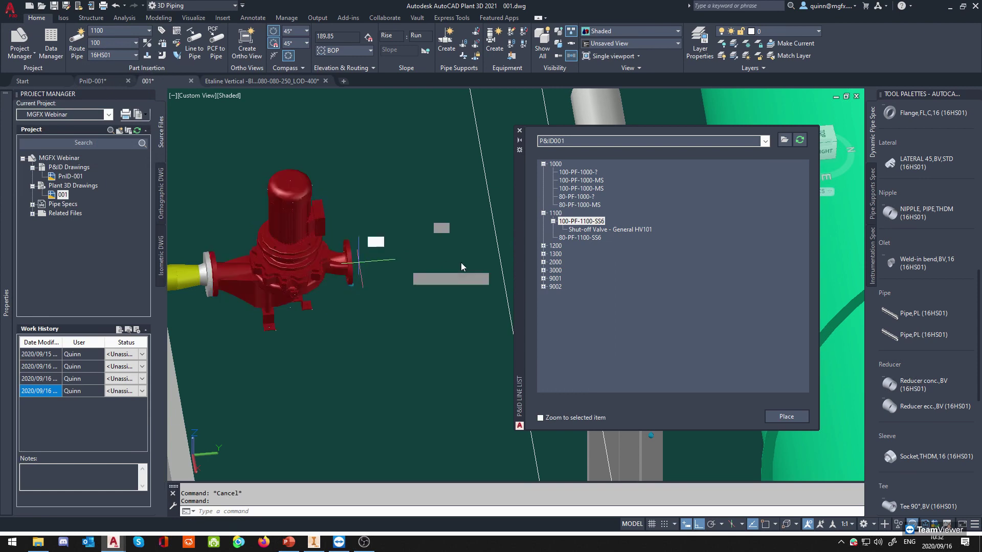
{"action": "middle_click_drag", "start_coordinate": [465, 248], "coordinate": [384, 251]}
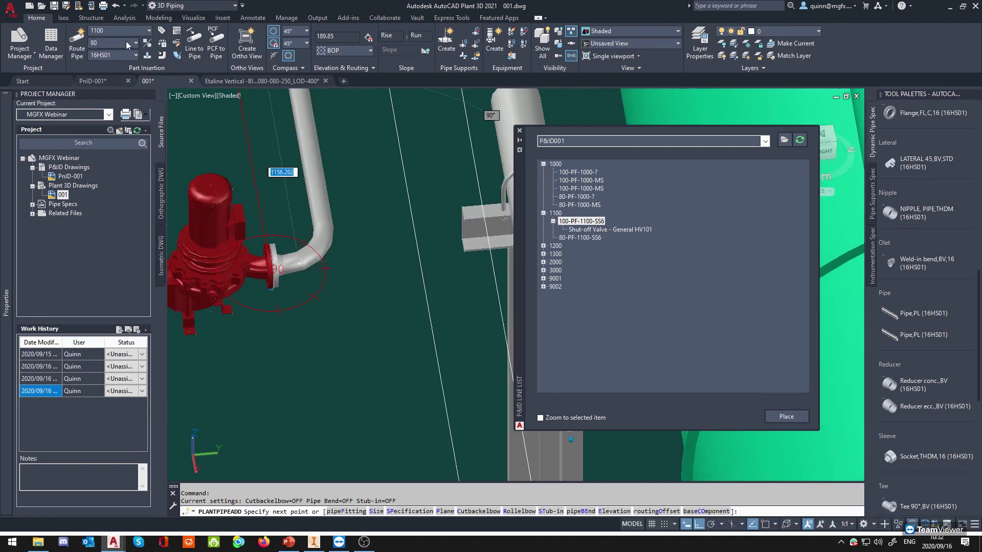
{"action": "left_click", "coordinate": [128, 45]}
{"action": "left_click", "coordinate": [102, 125]}
{"action": "scroll", "coordinate": [348, 235], "scroll_direction": "up", "scroll_amount": 2}
{"action": "scroll", "coordinate": [350, 238], "scroll_direction": "up", "scroll_amount": 1}
{"action": "middle_click_drag", "start_coordinate": [397, 257], "coordinate": [344, 237]}
{"action": "scroll", "coordinate": [342, 235], "scroll_direction": "down", "scroll_amount": 2}
{"action": "left_click", "coordinate": [371, 250]}
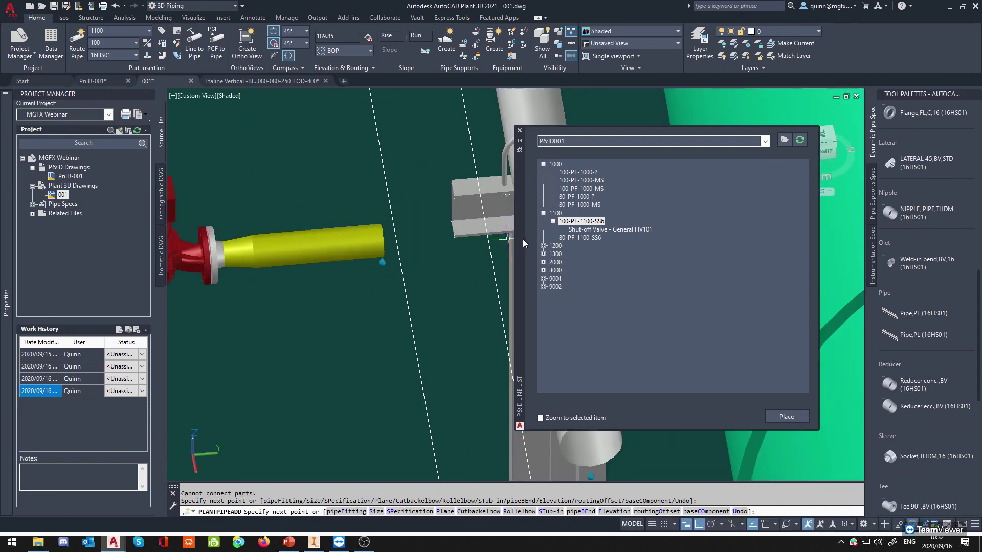
{"action": "key", "text": "Escape"}
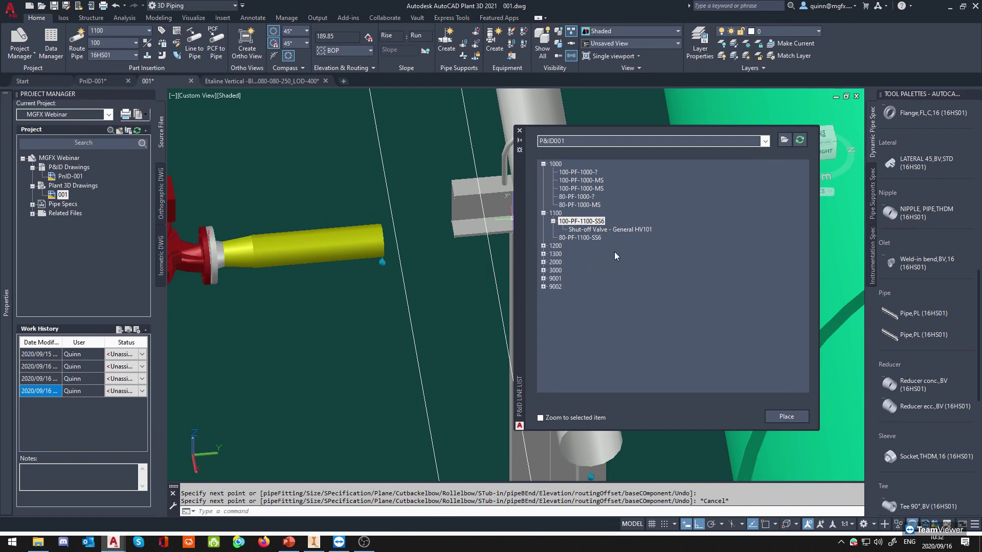
Start placing the Shut-off Valve HV101 of line 100-PF-1100-SS6 from the P&ID line list, using spec 16HS01 and size 100.
{"action": "left_click", "coordinate": [594, 229]}
{"action": "right_click", "coordinate": [594, 229]}
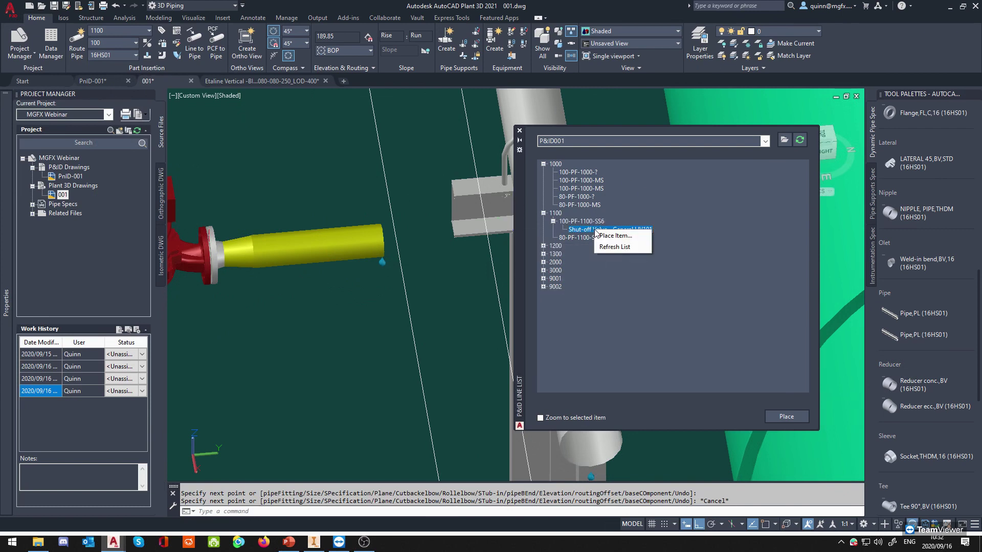
{"action": "left_click", "coordinate": [608, 235]}
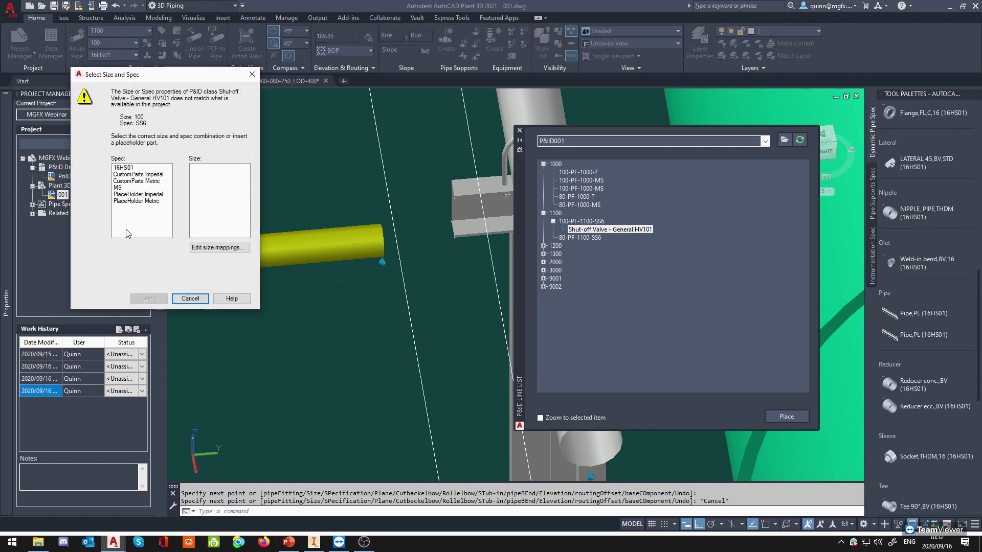
{"action": "left_click", "coordinate": [132, 175]}
{"action": "left_click", "coordinate": [125, 168]}
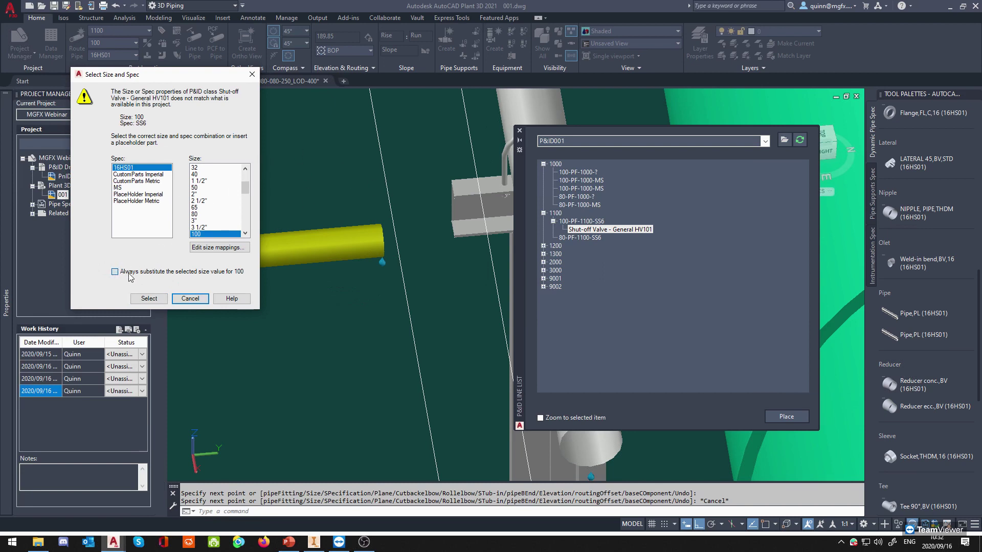
{"action": "left_click", "coordinate": [148, 299]}
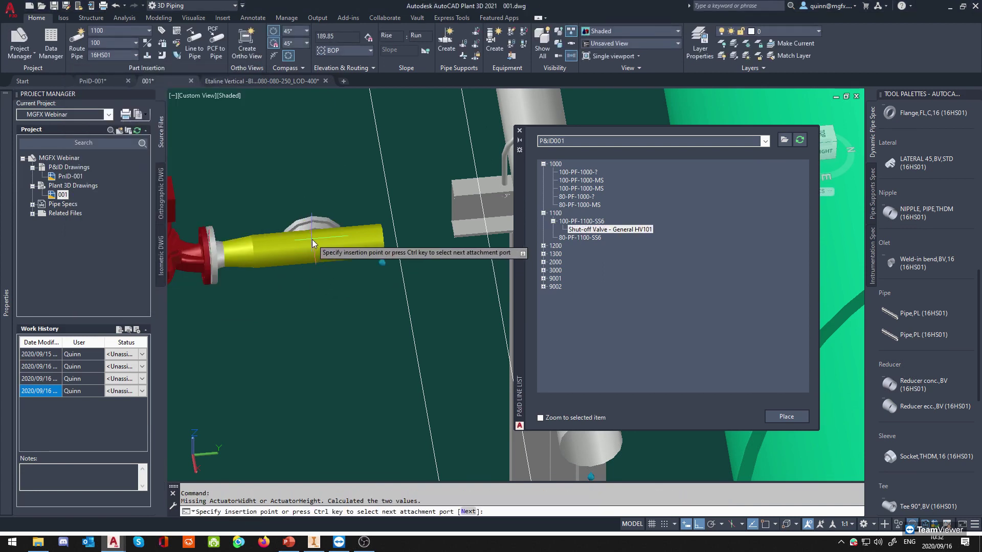
Insert the valve at the midpoint of the pump's outlet pipe and set its rotation.
{"action": "right_click", "coordinate": [313, 240], "text": "shift"}
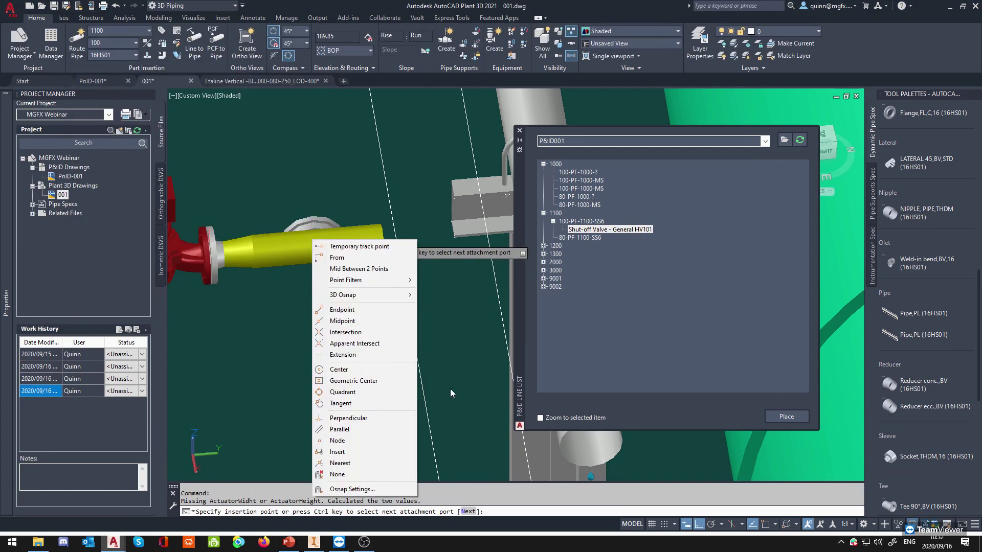
{"action": "left_click", "coordinate": [369, 321]}
{"action": "left_click", "coordinate": [323, 245]}
{"action": "key", "text": "Return"}
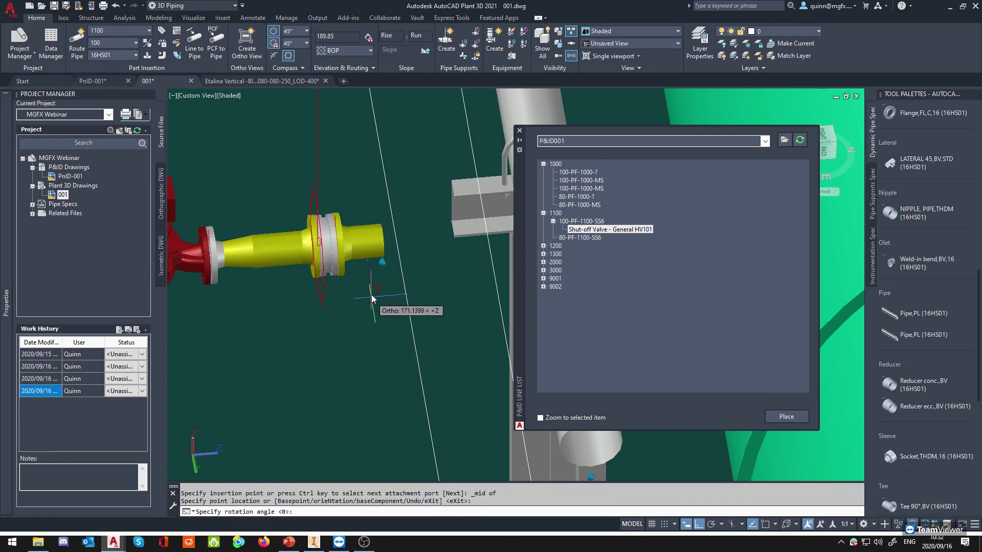
{"action": "left_click", "coordinate": [334, 191]}
{"action": "scroll", "coordinate": [397, 233], "scroll_direction": "up", "scroll_amount": 7}
{"action": "scroll", "coordinate": [405, 274], "scroll_direction": "down", "scroll_amount": 6}
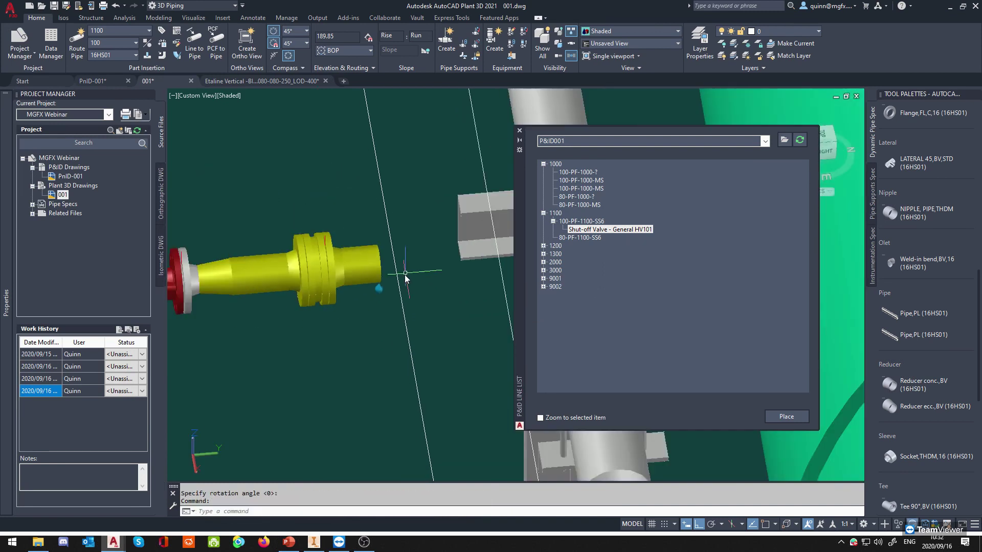
{"action": "middle_click_drag", "start_coordinate": [374, 309], "coordinate": [511, 281], "text": "shift"}
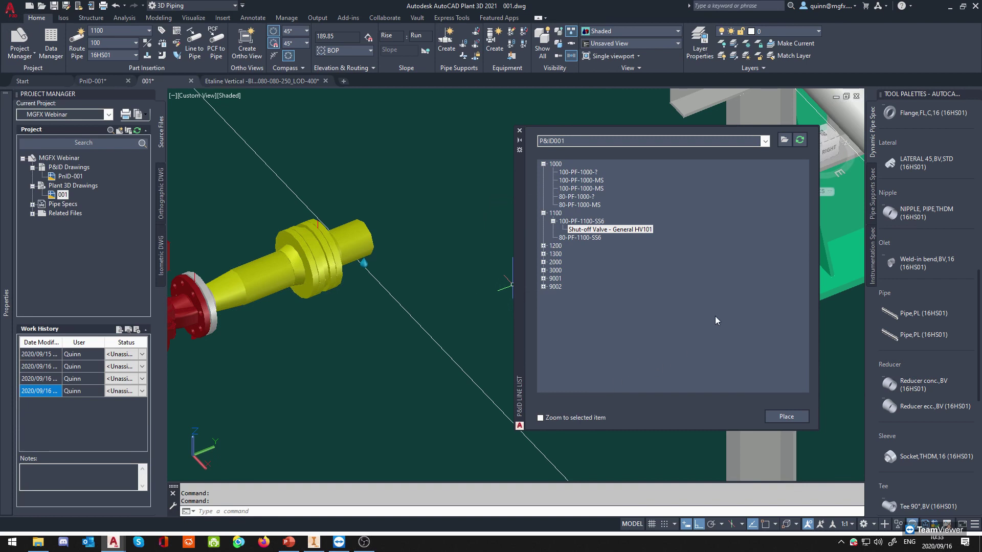
Examine valve HV101 on line 1100 in the PnID-001 drawing and return to the 001 model.
{"action": "left_click", "coordinate": [96, 81]}
{"action": "scroll", "coordinate": [304, 229], "scroll_direction": "down", "scroll_amount": 3}
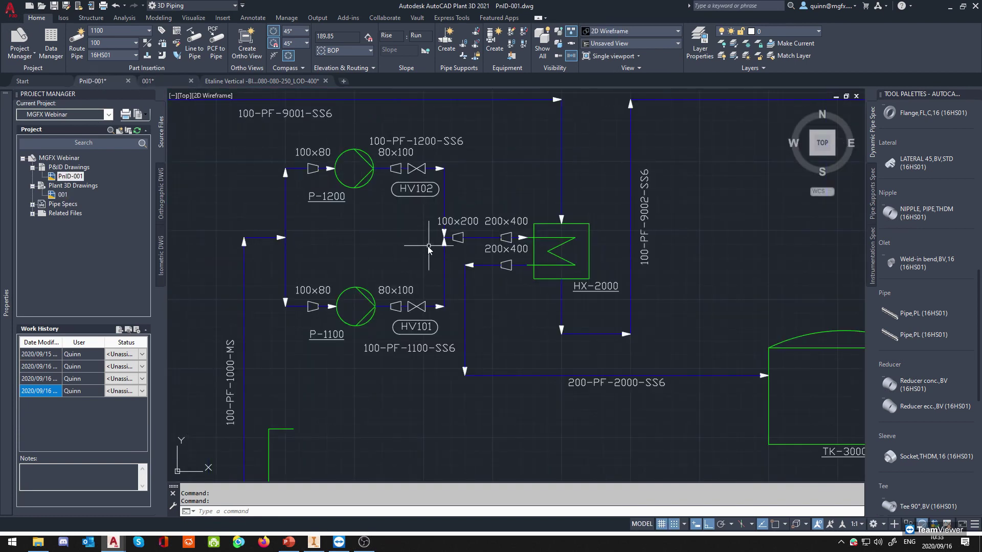
{"action": "scroll", "coordinate": [429, 247], "scroll_direction": "up", "scroll_amount": 2}
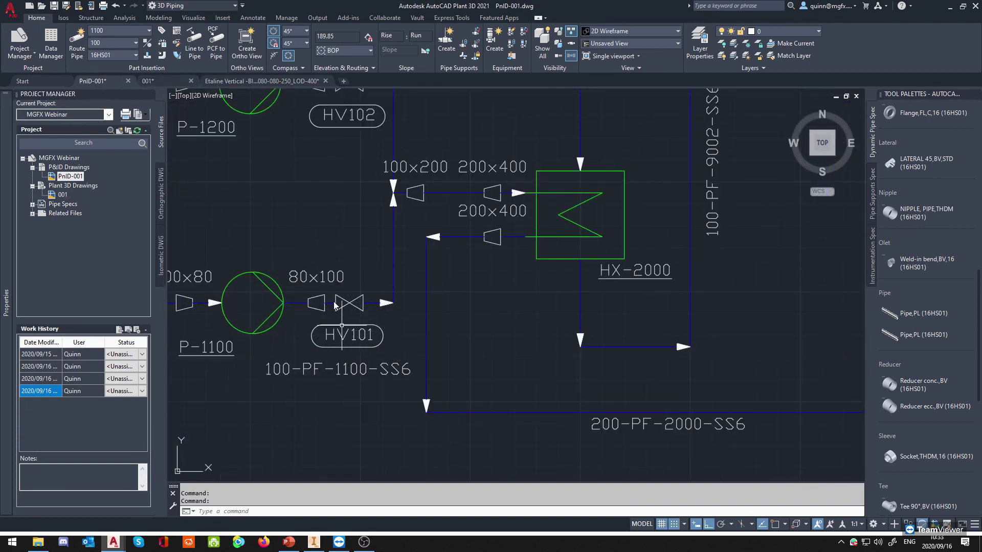
{"action": "left_click", "coordinate": [225, 83]}
{"action": "left_click", "coordinate": [179, 80]}
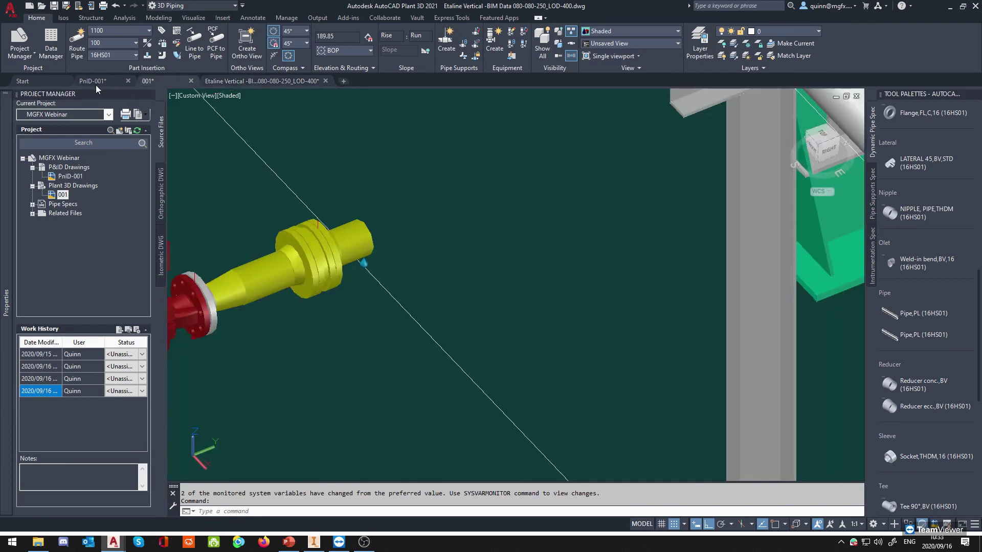
{"action": "left_click", "coordinate": [90, 85]}
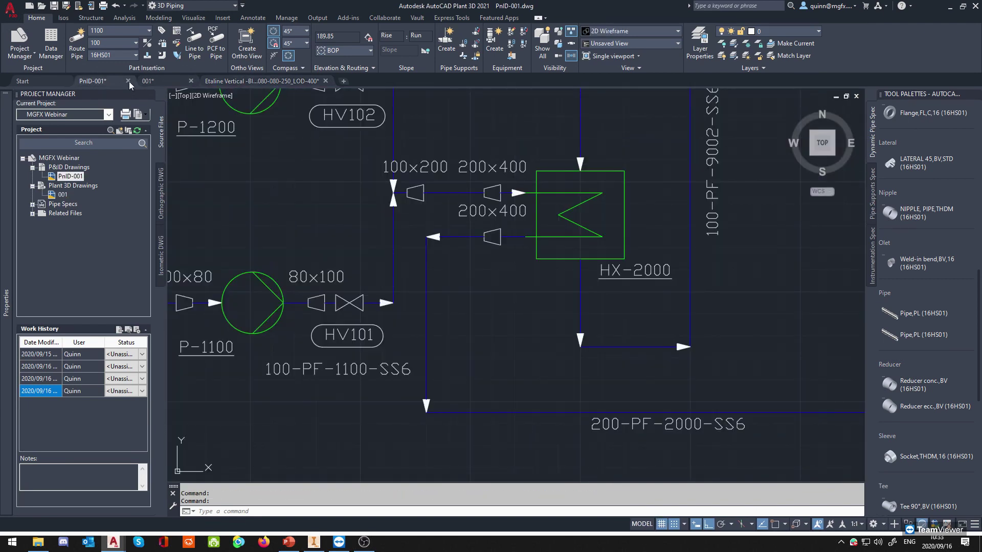
{"action": "left_click", "coordinate": [146, 80]}
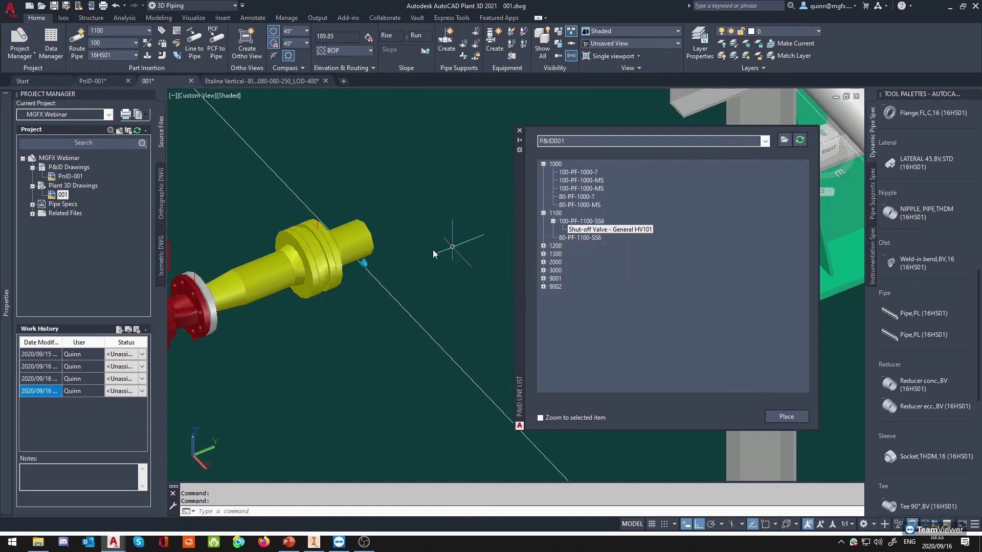
Check the tag code and number assigned to the inserted valve, leaving the tag as it is.
{"action": "scroll", "coordinate": [323, 257], "scroll_direction": "up", "scroll_amount": 2}
{"action": "left_click", "coordinate": [318, 248]}
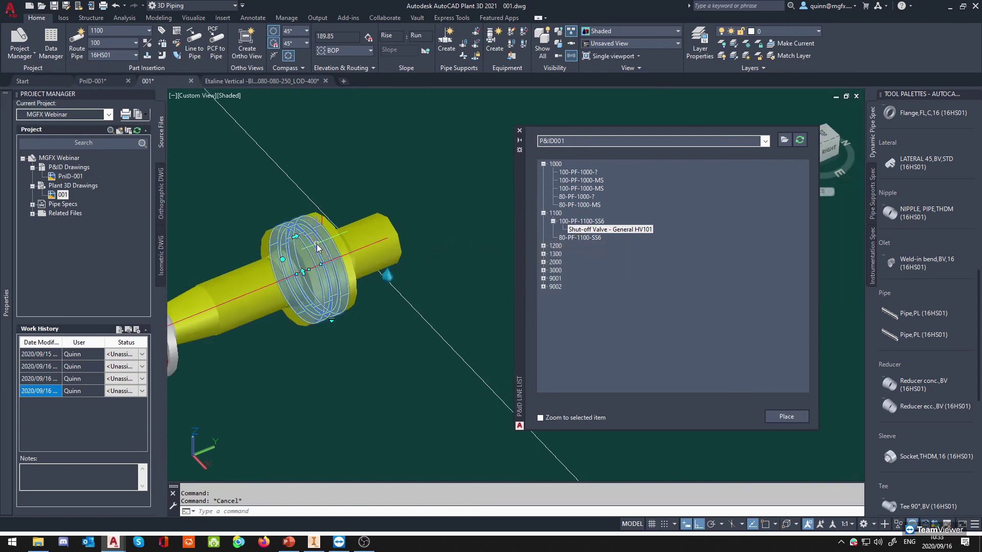
{"action": "right_click", "coordinate": [317, 248]}
{"action": "left_click", "coordinate": [361, 251]}
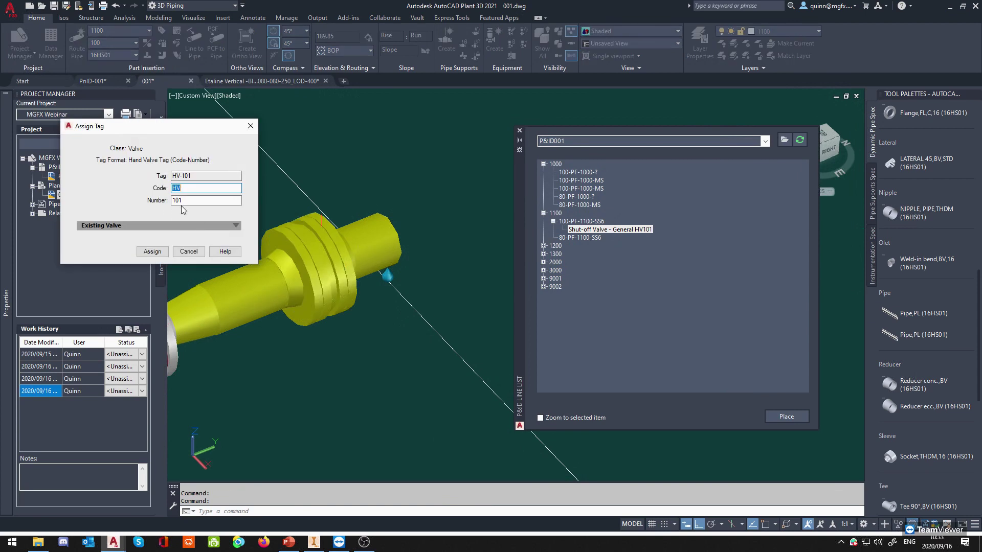
{"action": "left_click", "coordinate": [189, 251]}
{"action": "scroll", "coordinate": [402, 269], "scroll_direction": "down", "scroll_amount": 2}
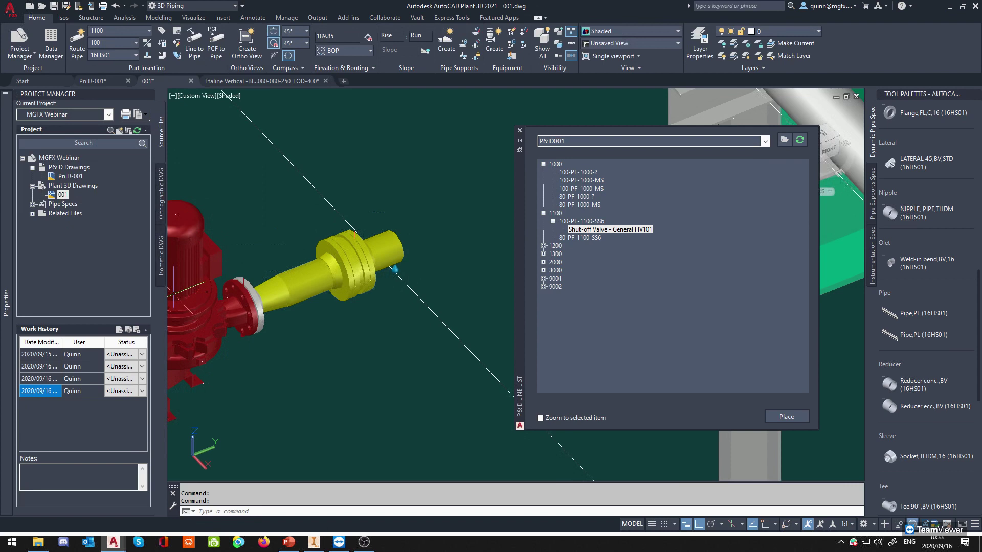
{"action": "key", "text": "alt+Tab"}
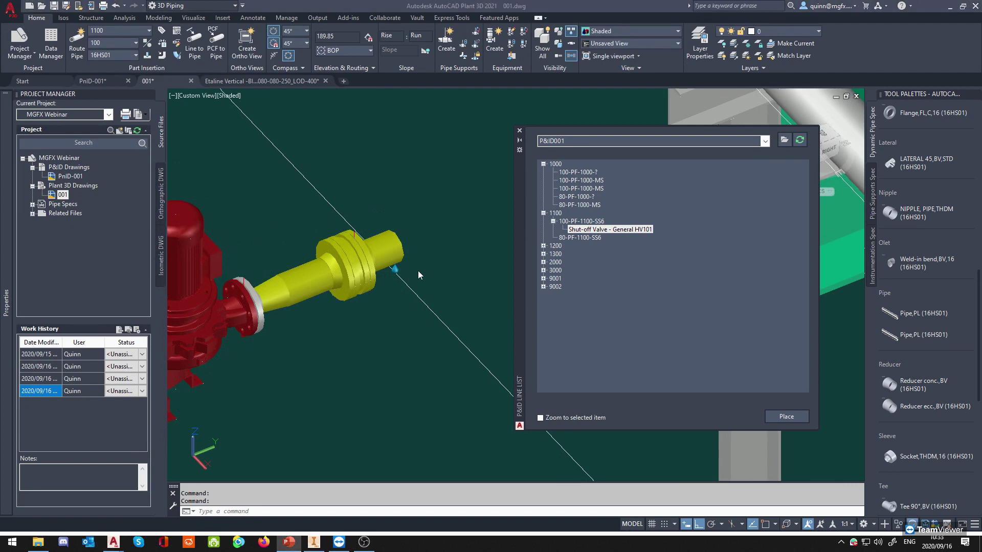
{"action": "key", "text": "alt+Tab"}
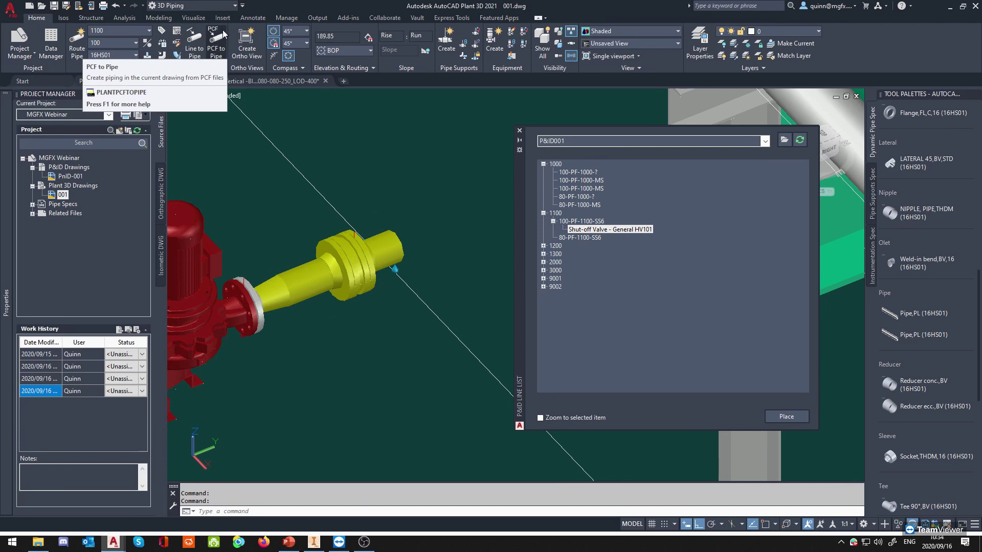
{"action": "scroll", "coordinate": [369, 151], "scroll_direction": "down", "scroll_amount": 2}
{"action": "middle_click_drag", "start_coordinate": [334, 176], "coordinate": [404, 219]}
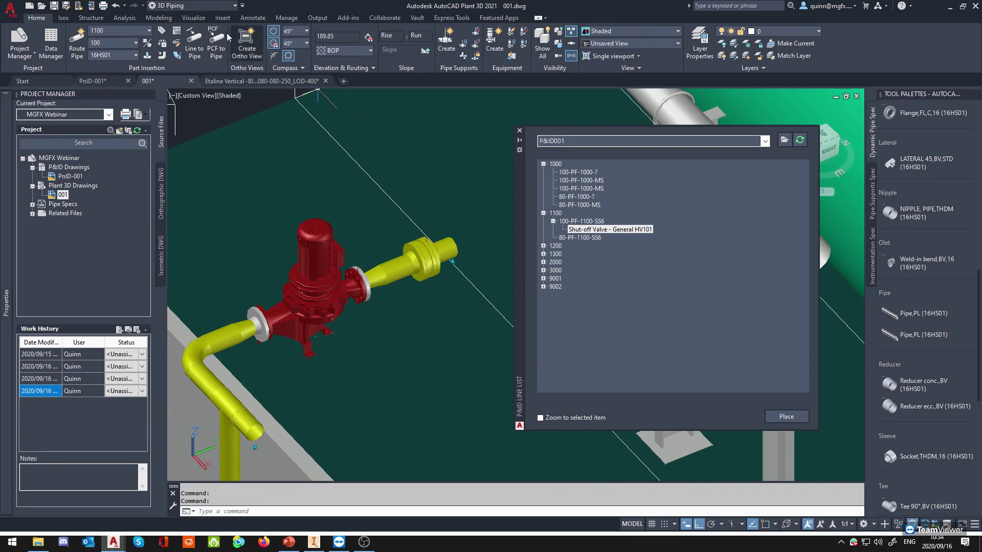
{"action": "middle_click_drag", "start_coordinate": [427, 148], "coordinate": [357, 178]}
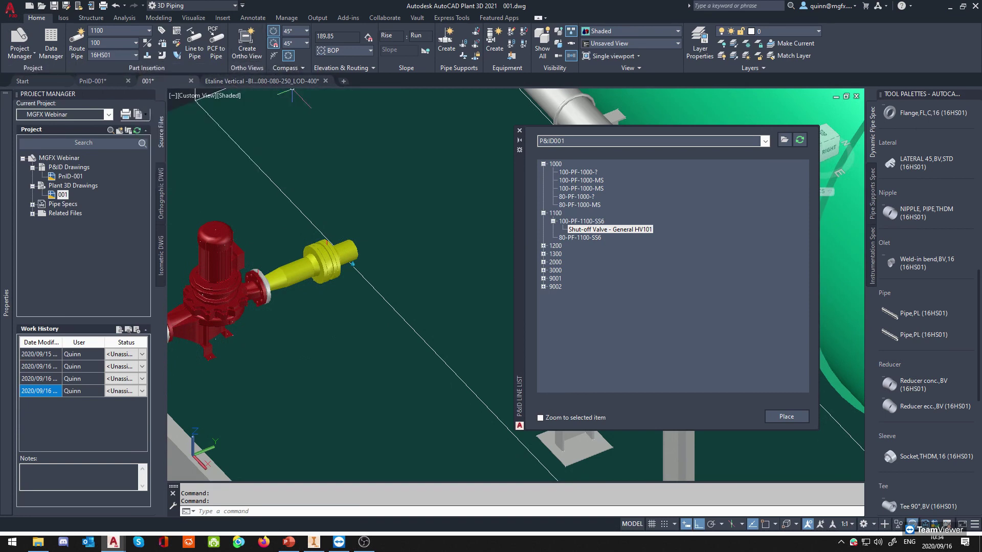
{"action": "left_click", "coordinate": [289, 542]}
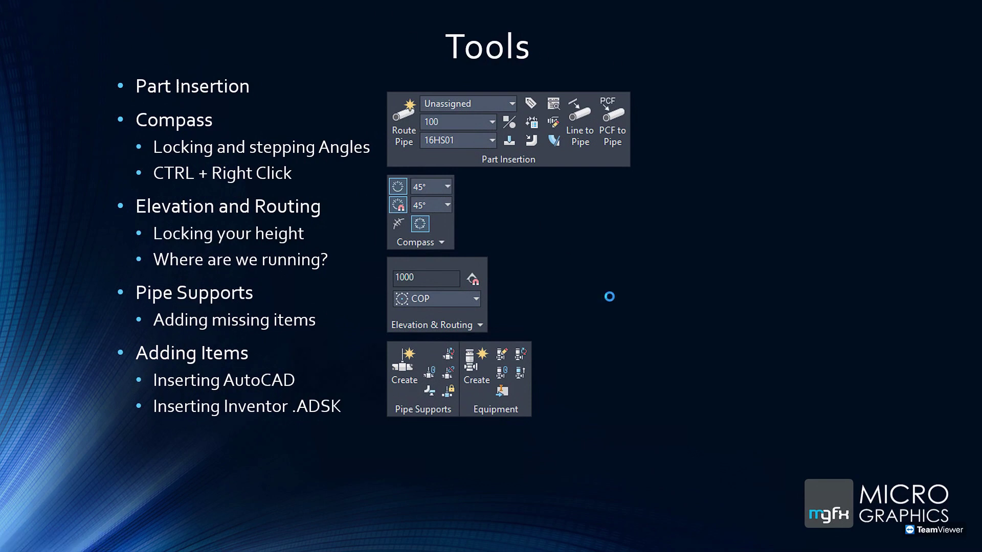
{"action": "key", "text": "alt+Tab"}
{"action": "key", "text": "alt+Tab"}
{"action": "key", "text": "alt+Tab"}
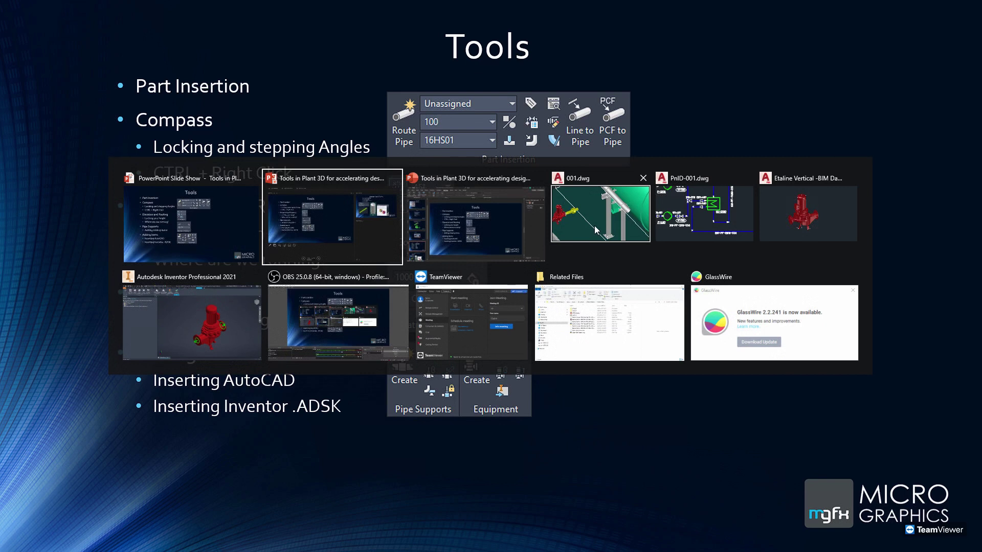
{"action": "key", "text": "alt+Tab"}
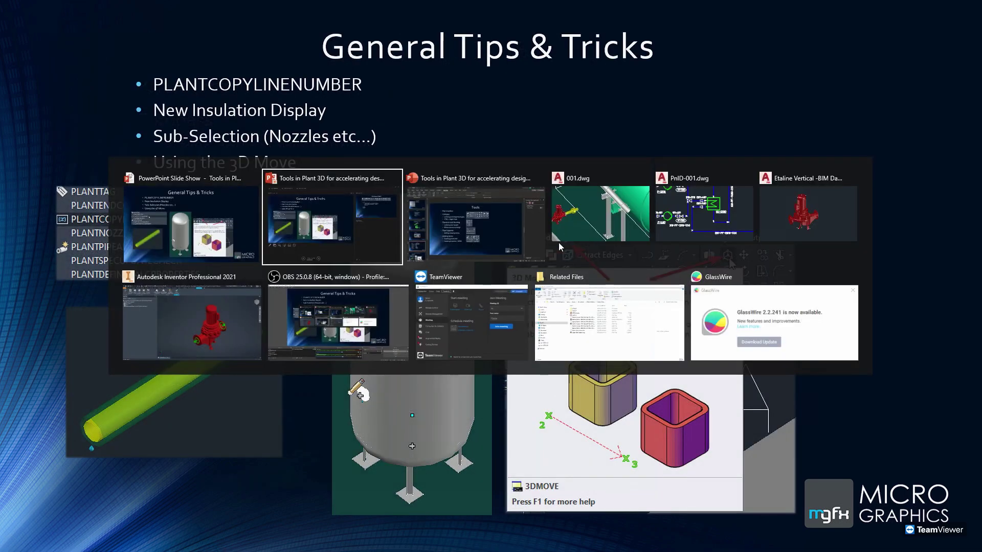
{"action": "key", "text": "Left"}
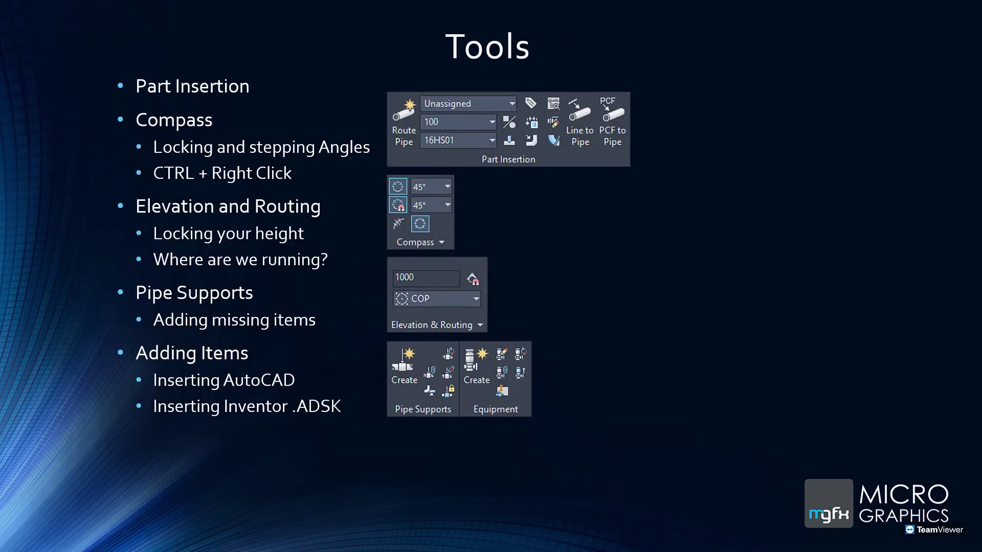
{"action": "key", "text": "alt+Tab"}
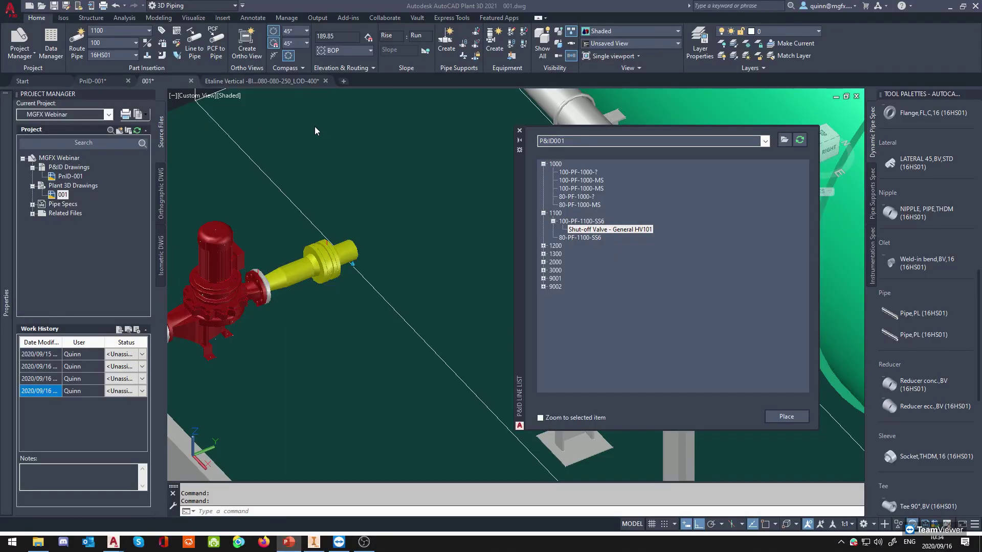
{"action": "key", "text": "ctrl"}
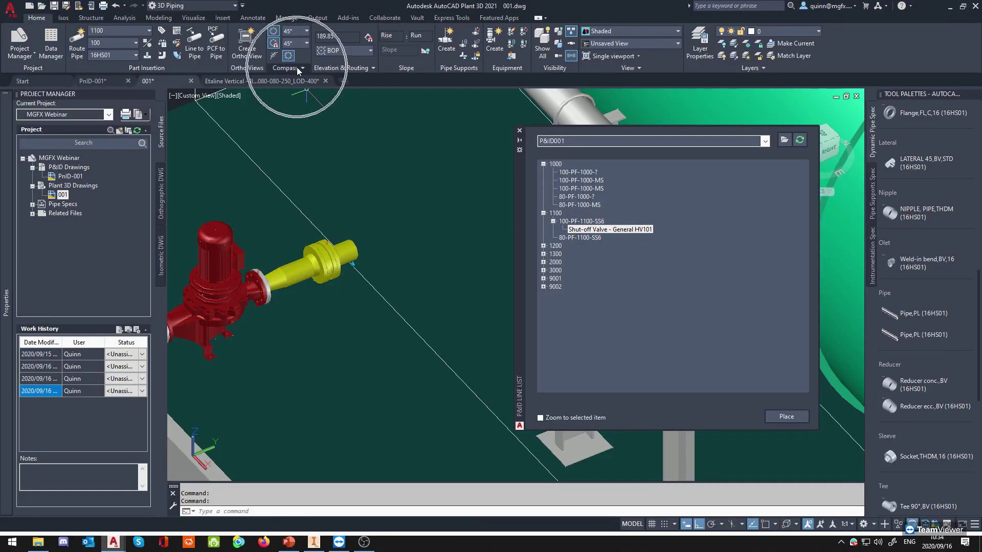
Continue routing the line 1100 pipe straight out from its open end beyond the valve.
{"action": "middle_click_drag", "start_coordinate": [389, 207], "coordinate": [230, 210]}
{"action": "left_click", "coordinate": [223, 219]}
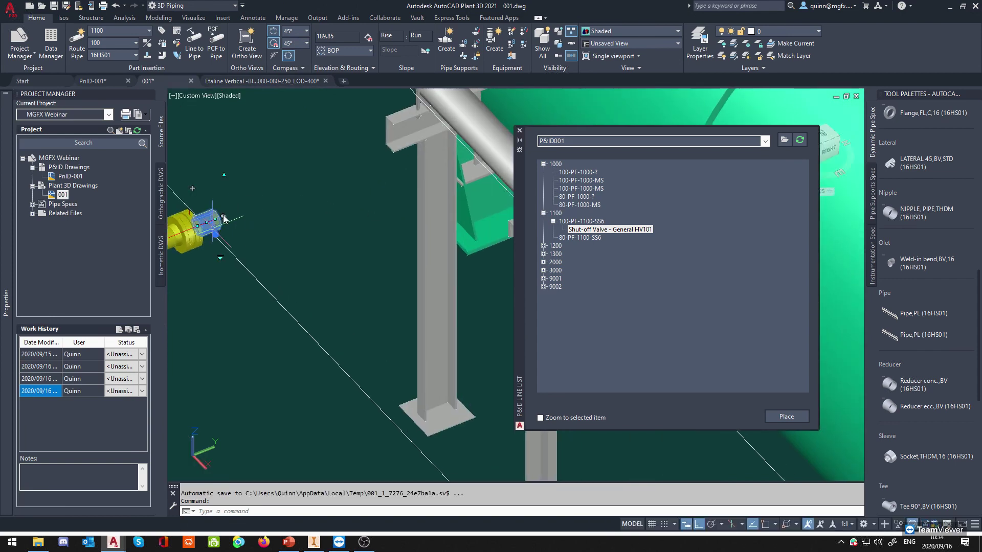
{"action": "left_click", "coordinate": [223, 218]}
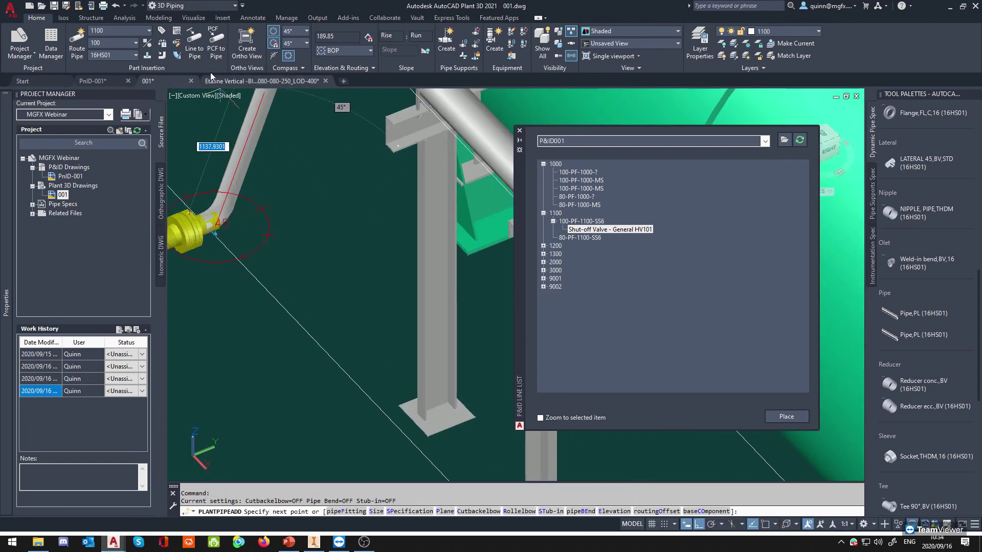
{"action": "left_click", "coordinate": [268, 209]}
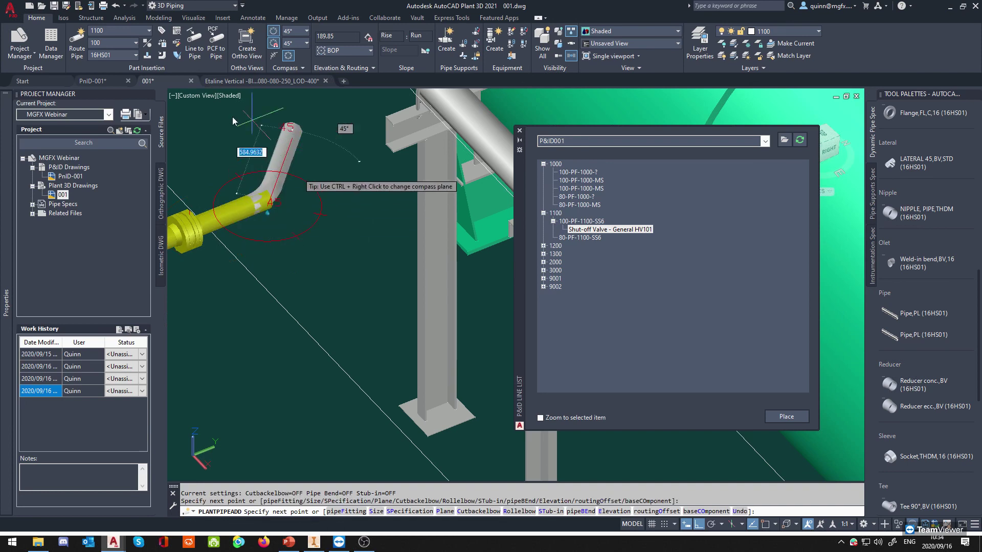
Cycle the routing compass through its planes at the end of the new pipe, back to the horizontal plane.
{"action": "middle_click_drag", "start_coordinate": [220, 175], "coordinate": [358, 208]}
{"action": "scroll", "coordinate": [376, 199], "scroll_direction": "up", "scroll_amount": 3}
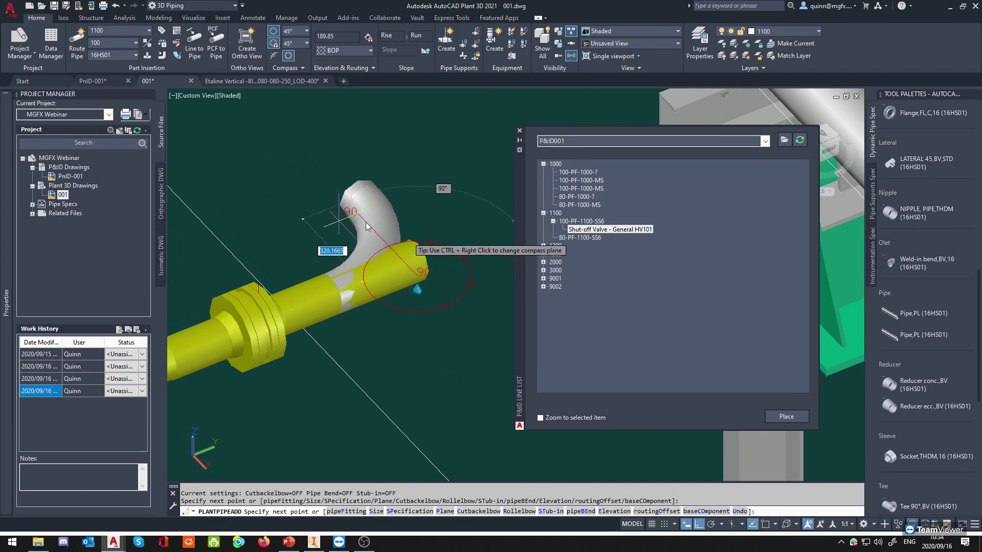
{"action": "middle_click_drag", "start_coordinate": [424, 241], "coordinate": [310, 234]}
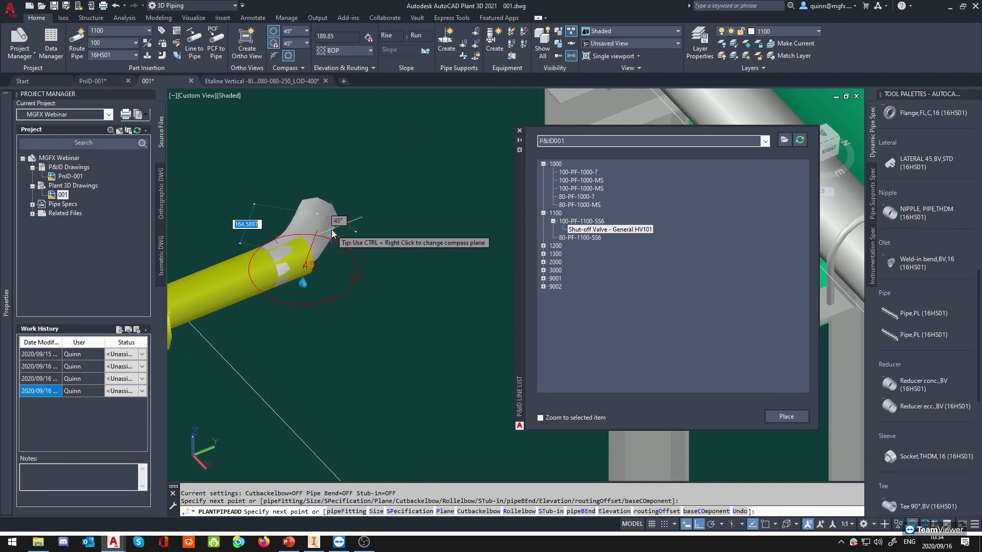
{"action": "left_click", "coordinate": [331, 234]}
{"action": "right_click", "coordinate": [331, 233], "text": "ctrl"}
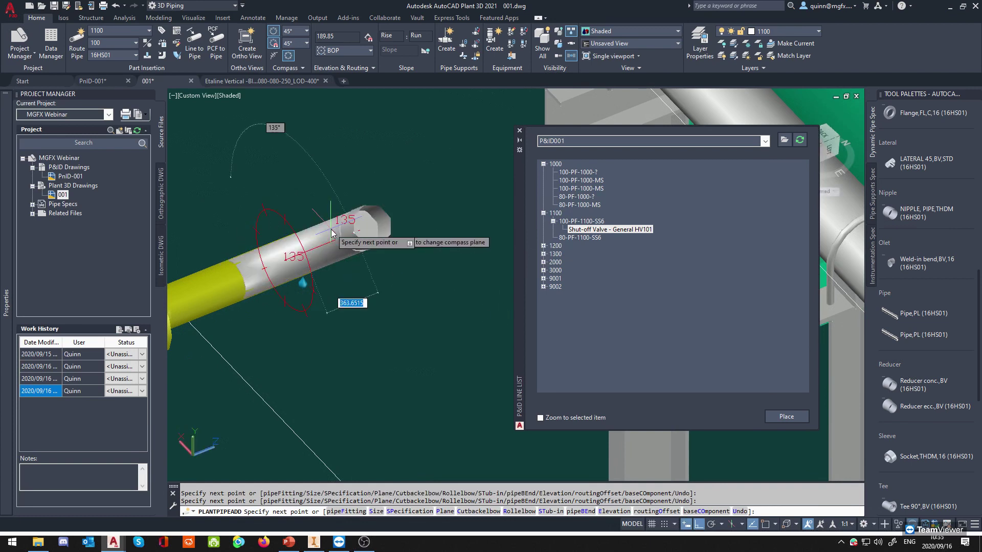
{"action": "right_click", "coordinate": [331, 233], "text": "ctrl"}
{"action": "right_click", "coordinate": [331, 234], "text": "ctrl"}
{"action": "right_click", "coordinate": [332, 234], "text": "ctrl"}
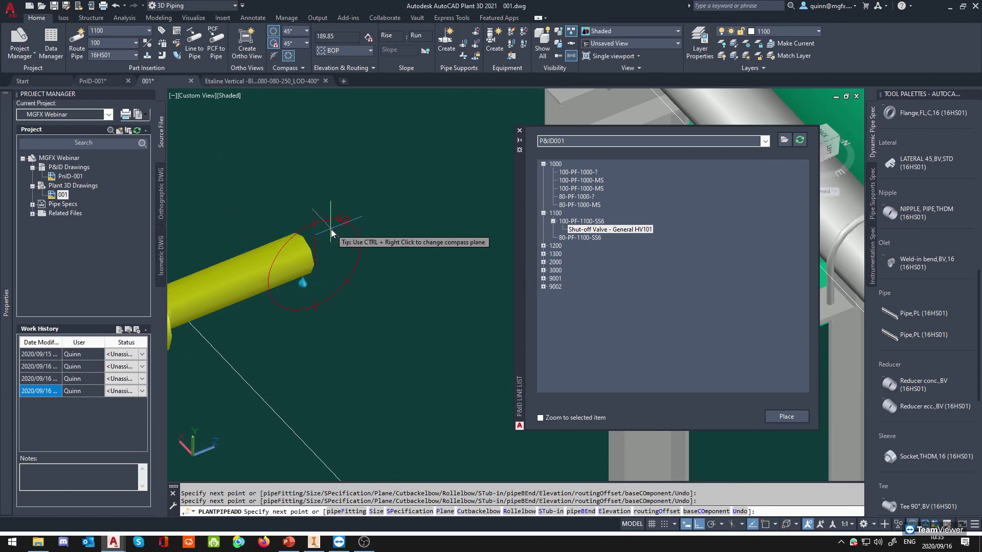
{"action": "right_click", "coordinate": [331, 233], "text": "ctrl"}
{"action": "right_click", "coordinate": [332, 234], "text": "ctrl"}
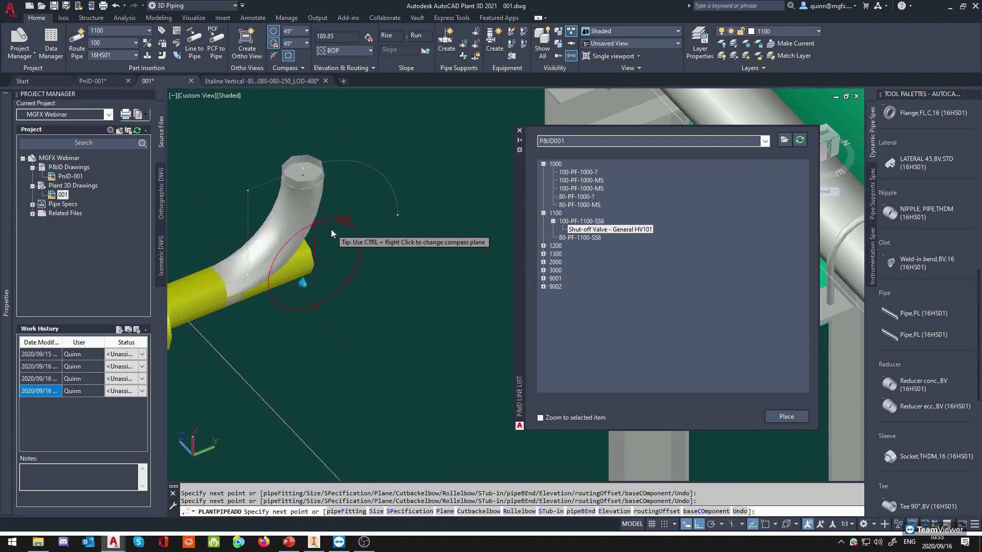
{"action": "right_click", "coordinate": [331, 233], "text": "ctrl"}
{"action": "right_click", "coordinate": [331, 234], "text": "ctrl"}
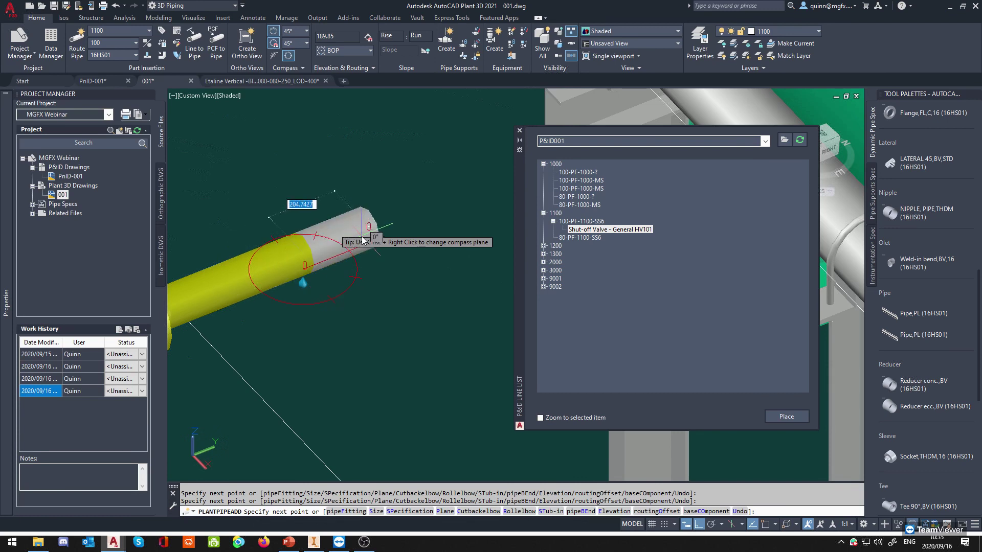
Switch the routing compass to the vertical plane at the open end of line 1100 and aim the run straight up.
{"action": "right_click", "coordinate": [362, 240], "text": "ctrl"}
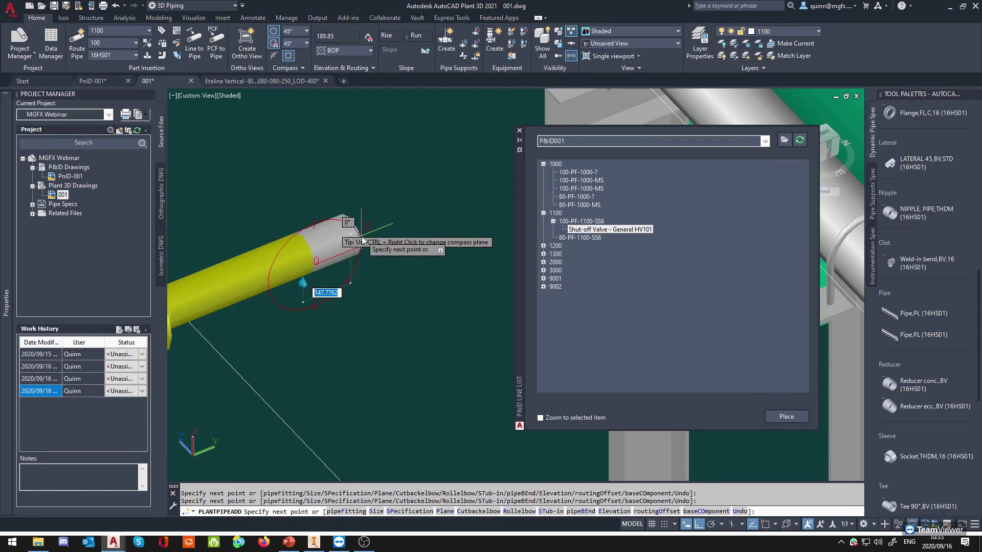
{"action": "right_click", "coordinate": [363, 240], "text": "ctrl"}
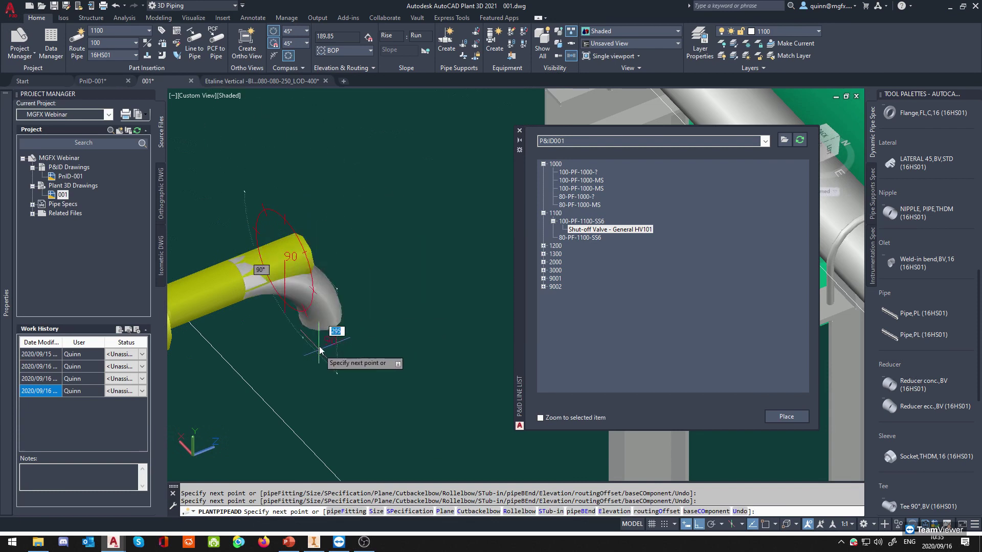
{"action": "right_click", "coordinate": [298, 388], "text": "ctrl"}
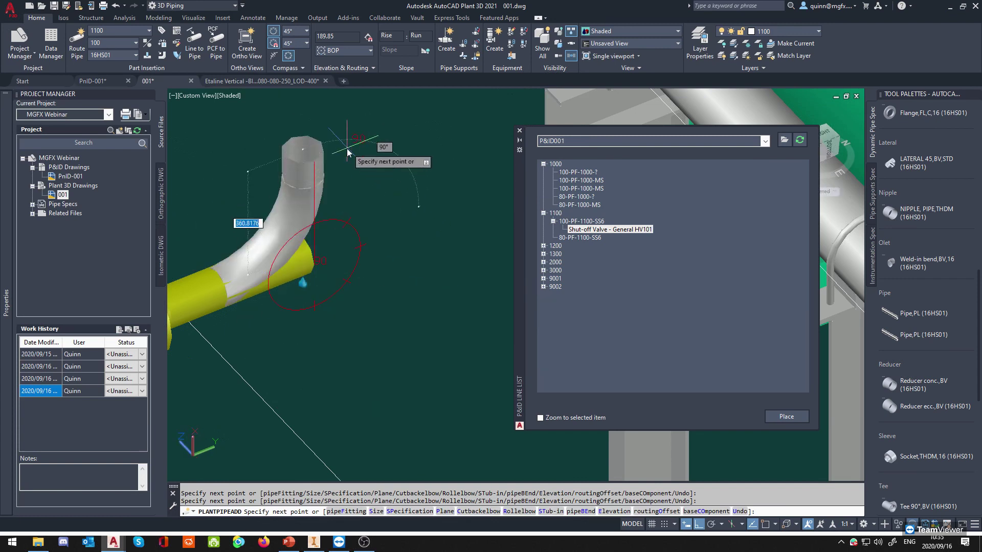
{"action": "scroll", "coordinate": [360, 177], "scroll_direction": "down", "scroll_amount": 2}
{"action": "middle_click_drag", "start_coordinate": [326, 206], "coordinate": [313, 258]}
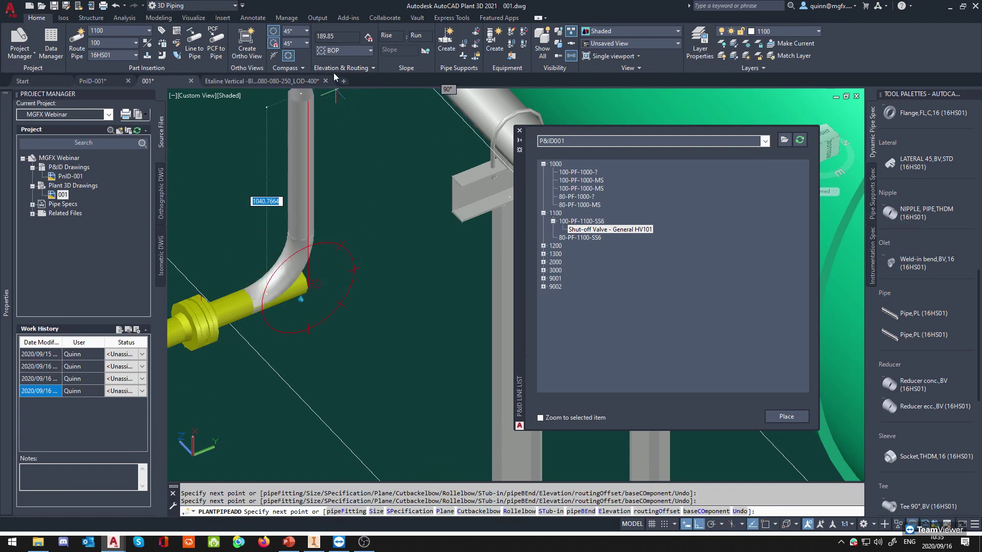
Set both the compass tick mark increment and the snap increment to 30°.
{"action": "left_click", "coordinate": [305, 33]}
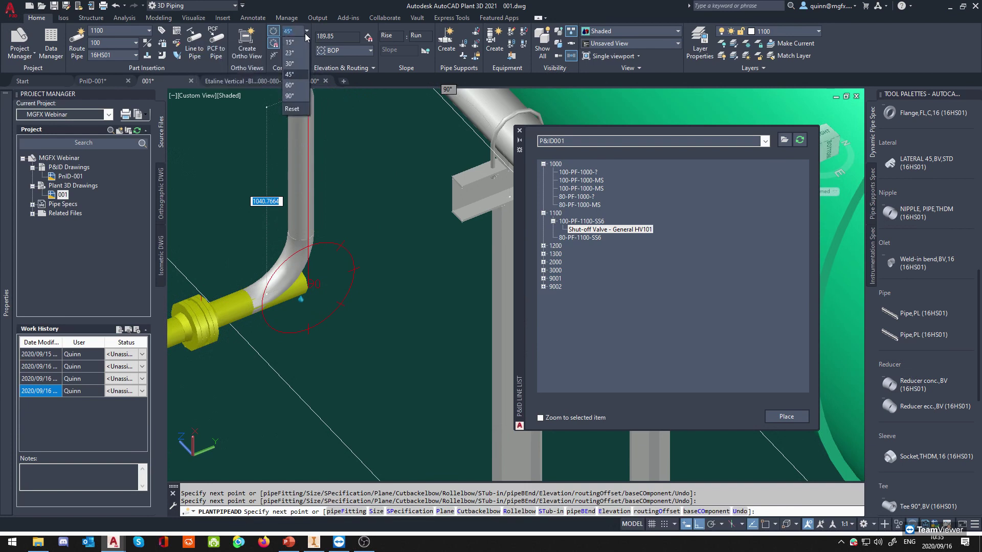
{"action": "left_click", "coordinate": [298, 66]}
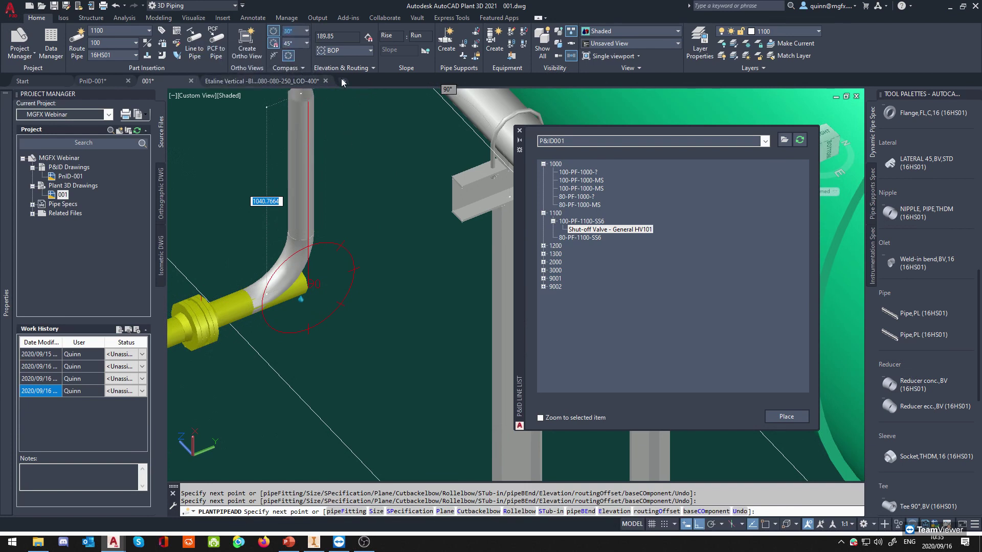
{"action": "left_click", "coordinate": [306, 44]}
{"action": "left_click", "coordinate": [299, 76]}
Try routing line 1100 vertically upward through a 90° elbow, and undo that run.
{"action": "left_click", "coordinate": [317, 155]}
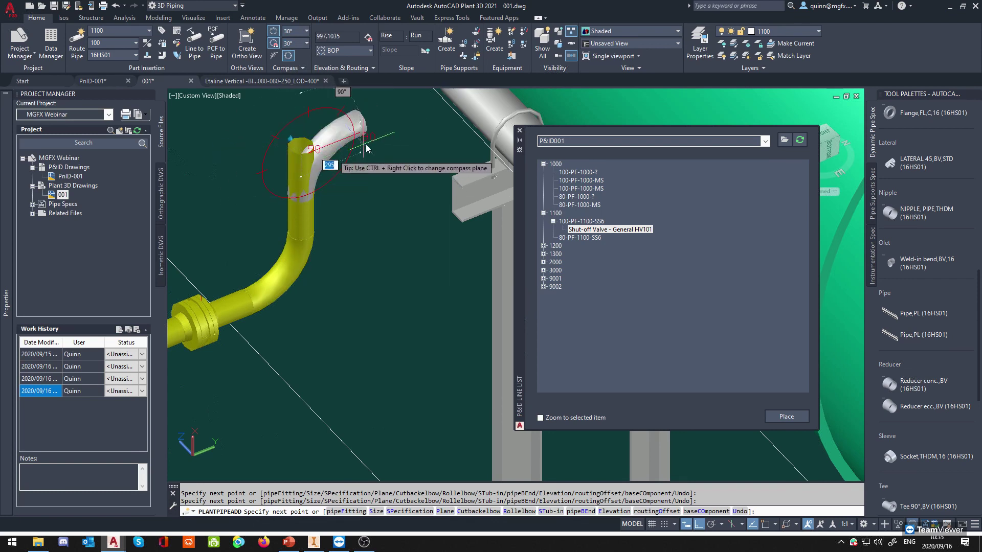
{"action": "middle_click_drag", "start_coordinate": [364, 147], "coordinate": [305, 263]}
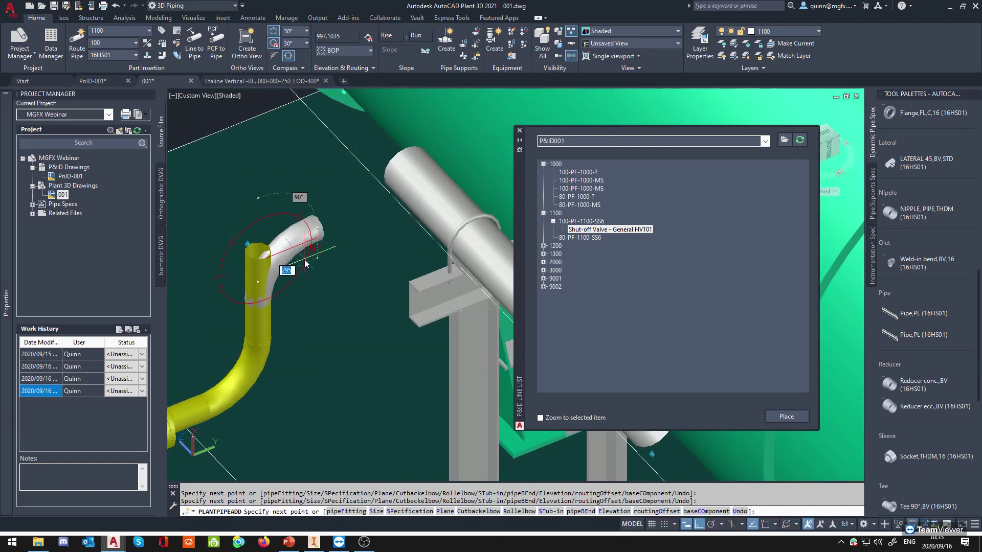
{"action": "key", "text": "ctrl+z"}
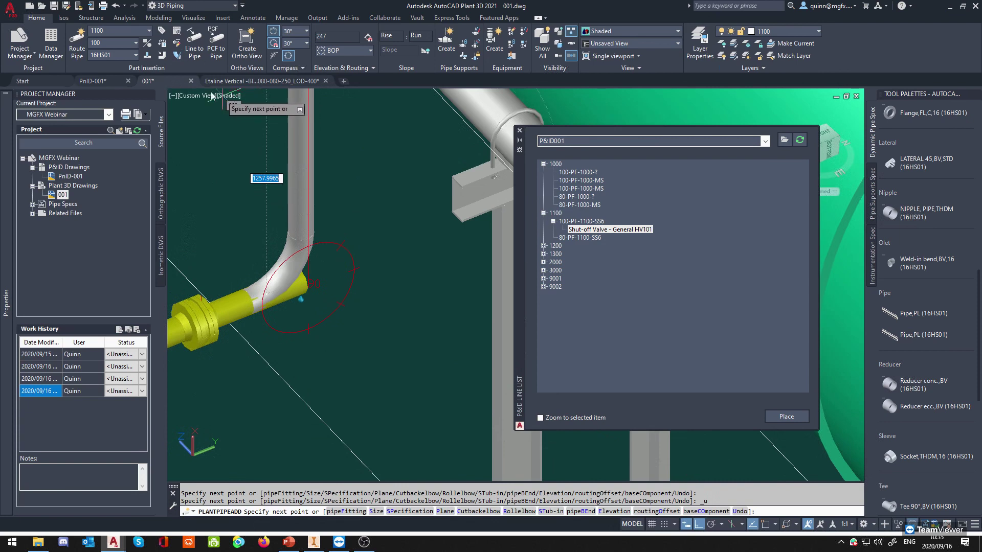
Allow cutback elbows for the routing, with Ortho off and compass tick marks at 45°.
{"action": "left_click", "coordinate": [180, 59]}
{"action": "scroll", "coordinate": [364, 206], "scroll_direction": "up", "scroll_amount": 2}
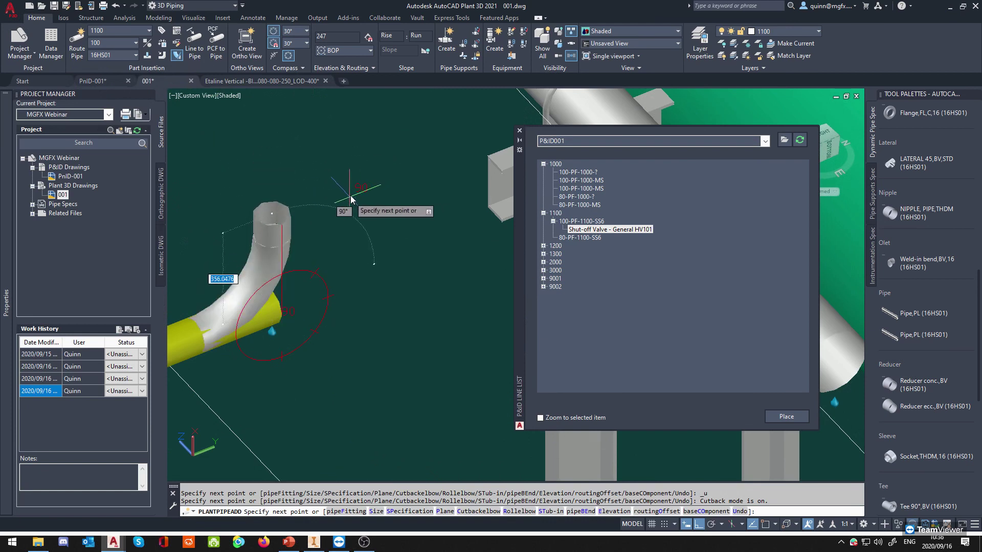
{"action": "left_click", "coordinate": [699, 527]}
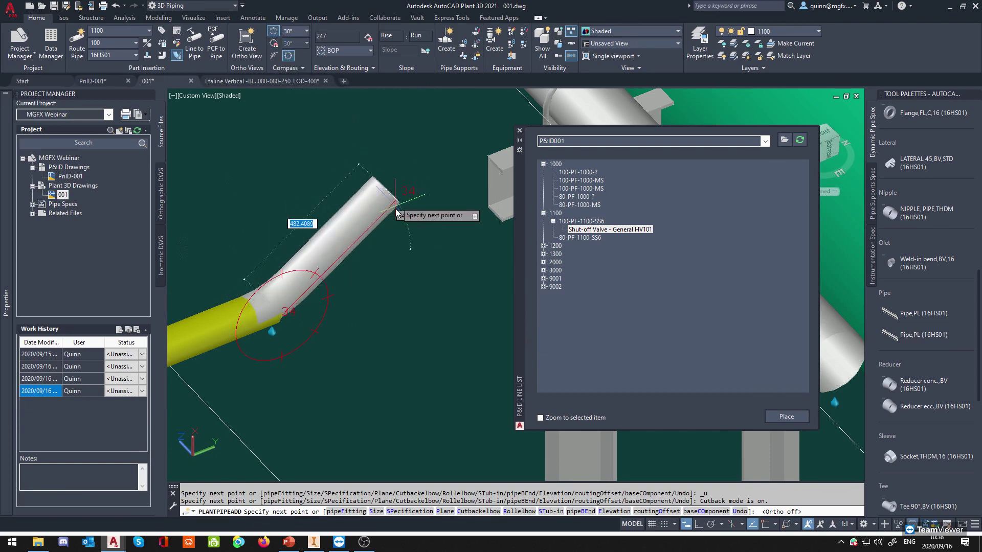
{"action": "left_click", "coordinate": [307, 31]}
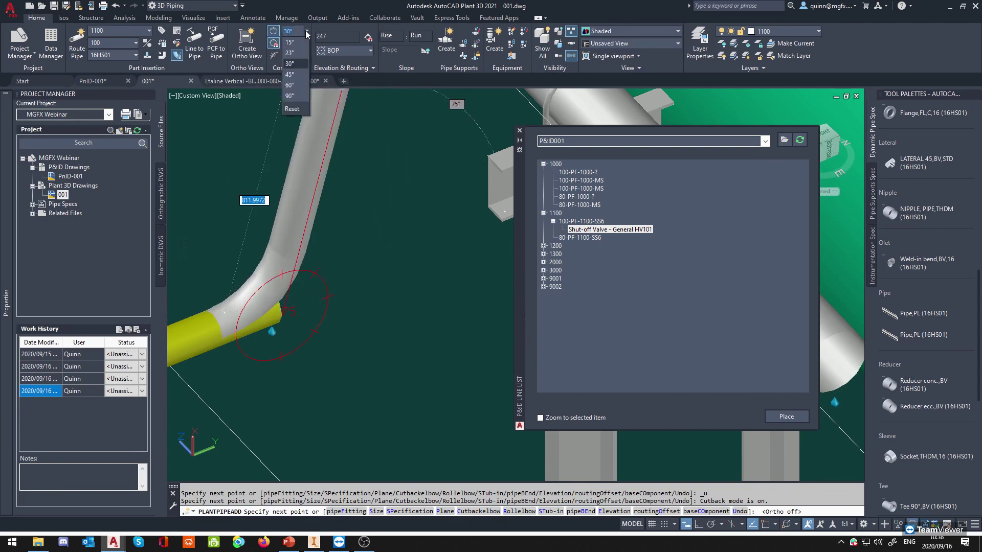
{"action": "left_click", "coordinate": [291, 75]}
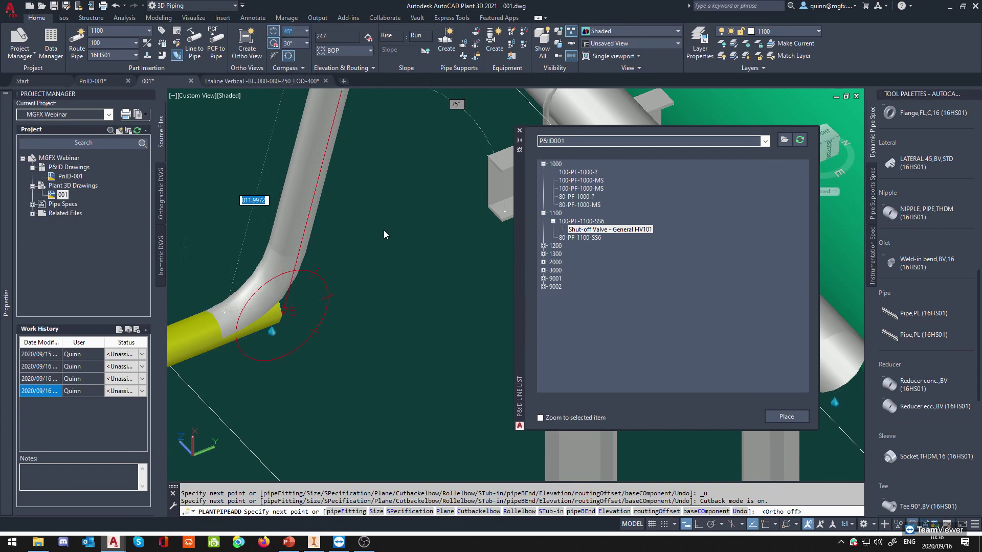
Try routing line 1100 upward with cutback elbows from a 75° bend, entering 30 for the next segment, and undo the trial segments.
{"action": "left_click", "coordinate": [326, 117]}
{"action": "scroll", "coordinate": [383, 153], "scroll_direction": "up", "scroll_amount": 3}
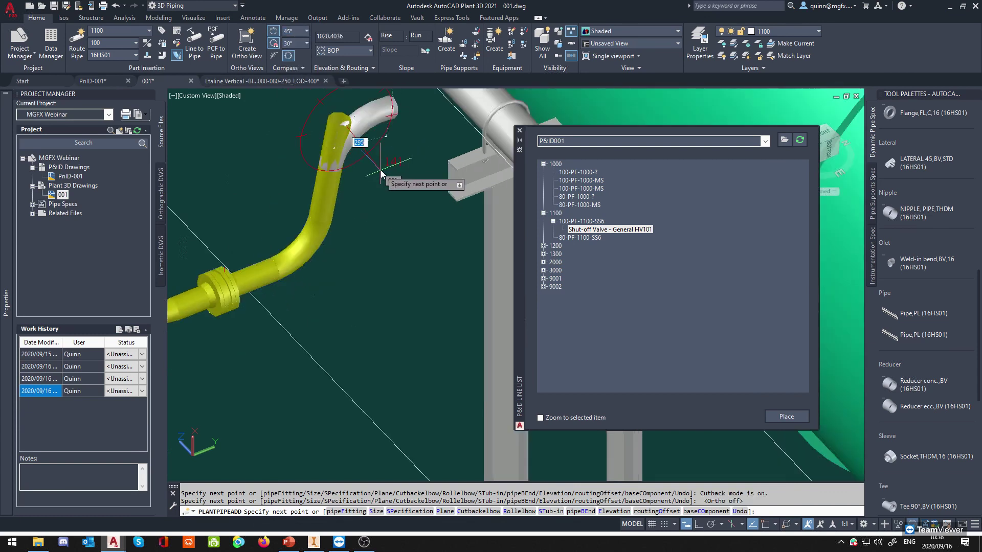
{"action": "middle_click_drag", "start_coordinate": [364, 120], "coordinate": [369, 223]}
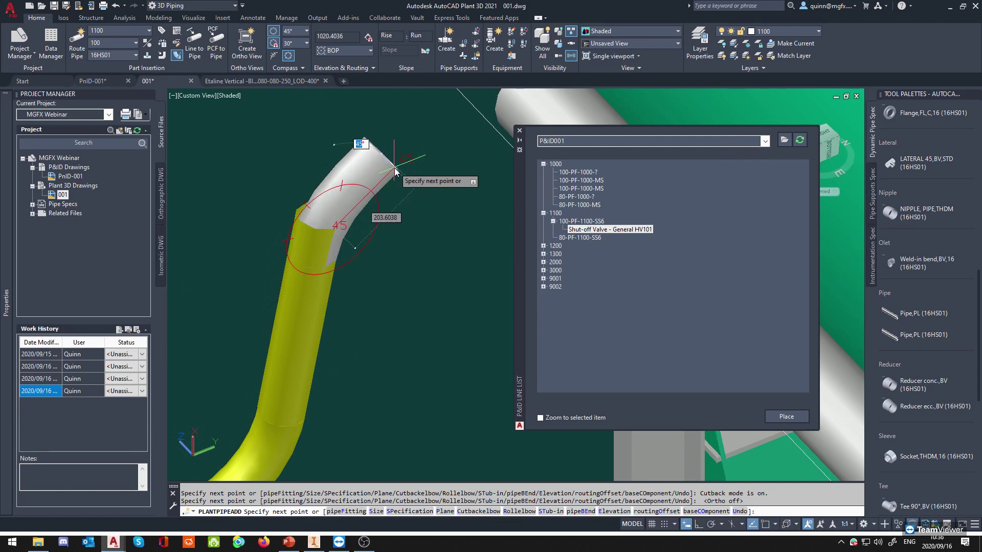
{"action": "key", "text": "Return"}
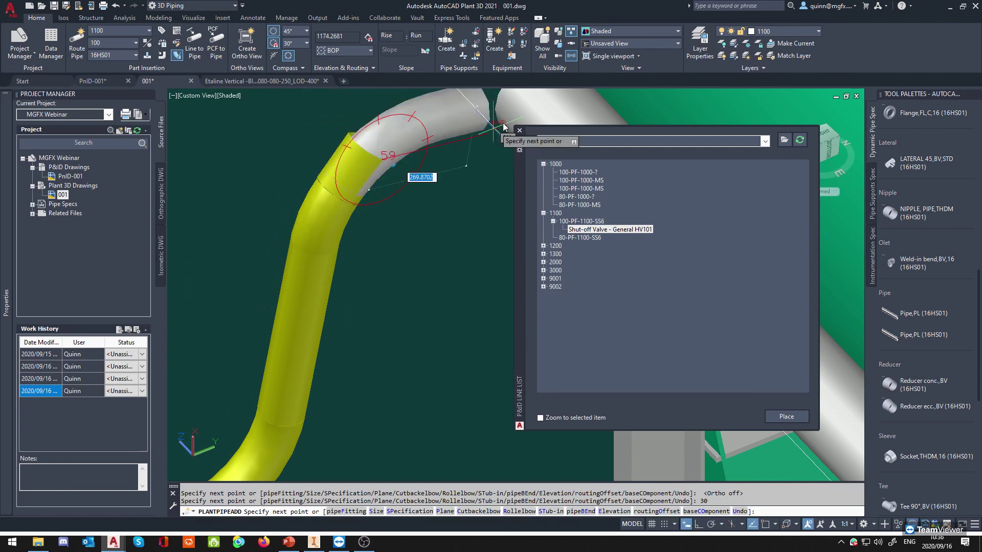
{"action": "scroll", "coordinate": [372, 102], "scroll_direction": "down", "scroll_amount": 2}
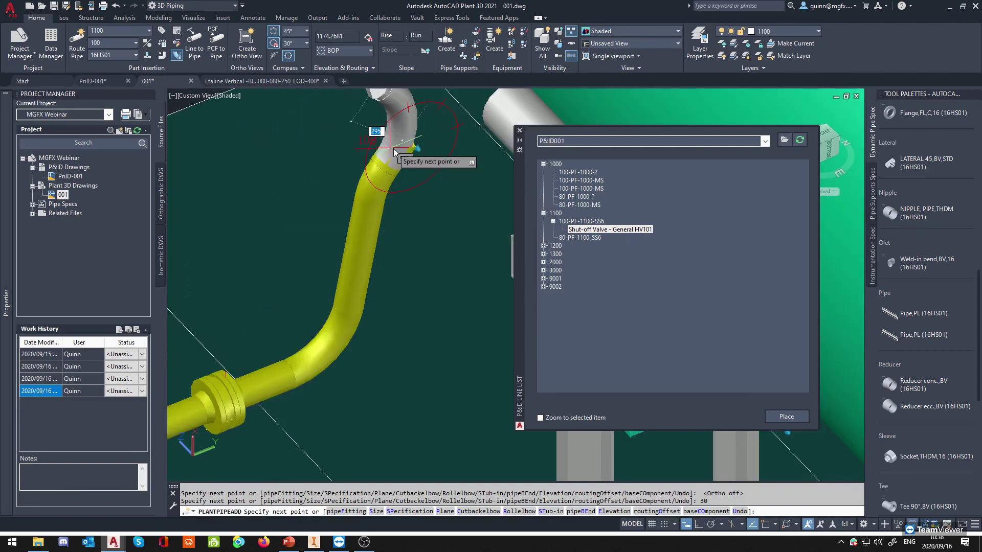
{"action": "scroll", "coordinate": [393, 148], "scroll_direction": "down", "scroll_amount": 2}
{"action": "left_click", "coordinate": [333, 144]}
{"action": "key", "text": "ctrl+z"}
{"action": "key", "text": "ctrl+z"}
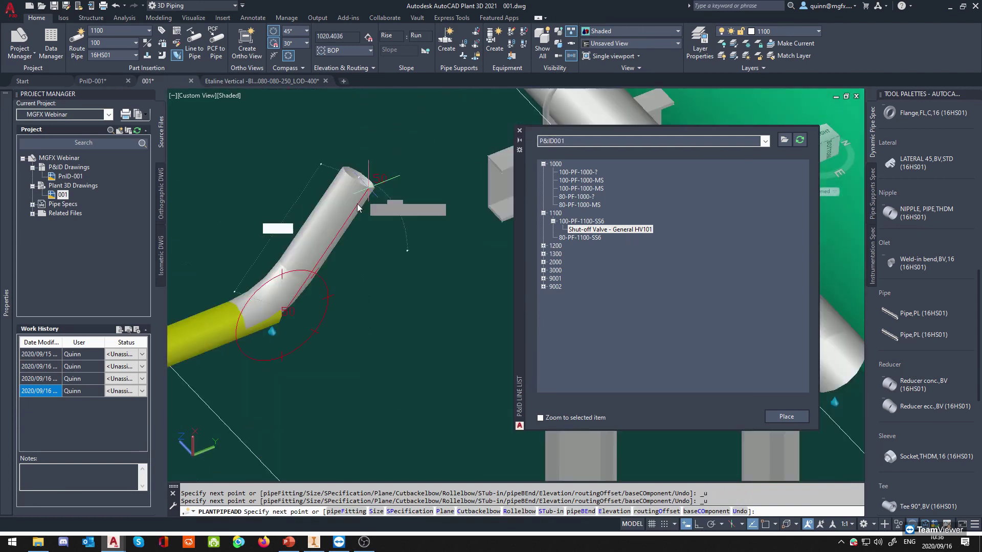
Turn cutback elbows off and compass tolerance on for the continuing line 1100 run.
{"action": "left_click", "coordinate": [274, 57]}
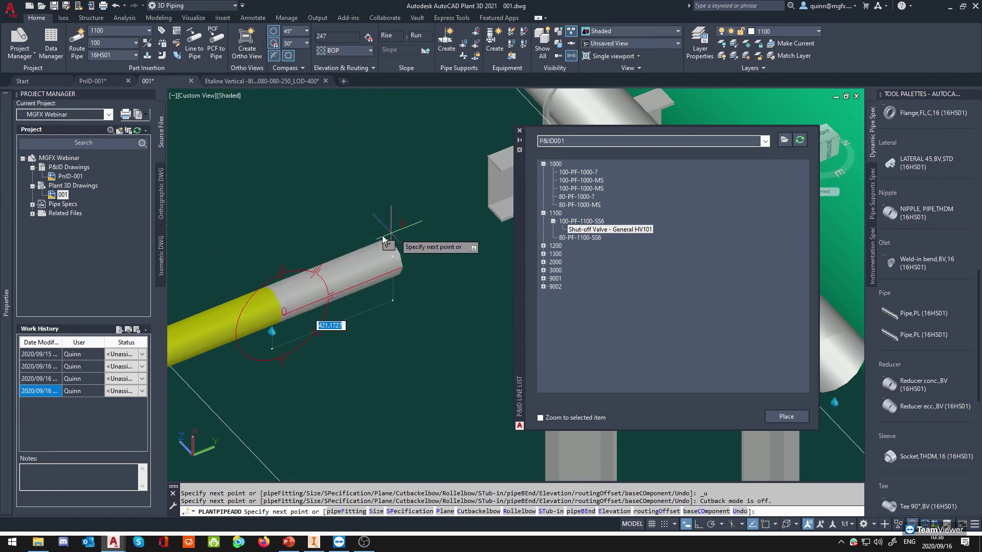
{"action": "middle_click_drag", "start_coordinate": [350, 228], "coordinate": [377, 194]}
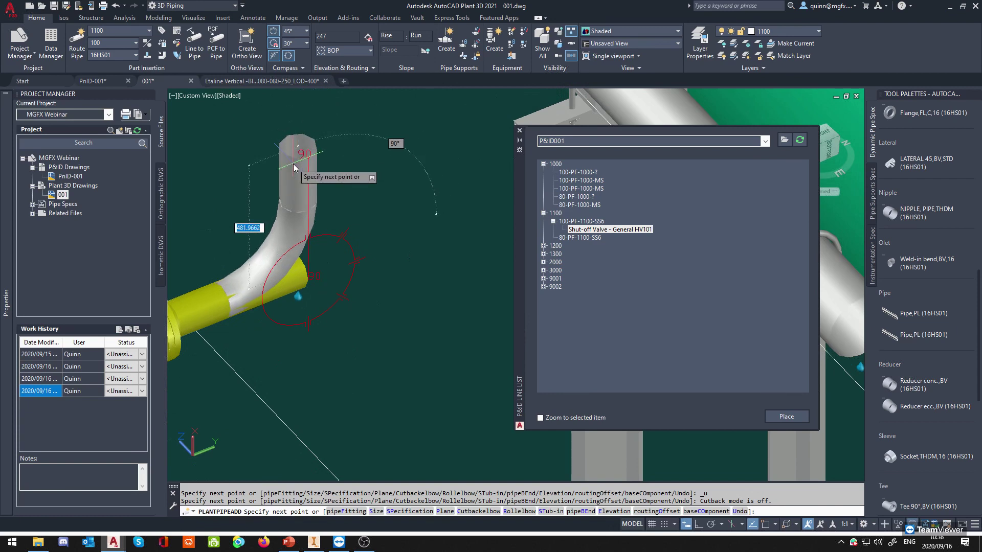
End the pipe routing in progress at the yellow discharge pipe's open end.
{"action": "scroll", "coordinate": [286, 177], "scroll_direction": "down", "scroll_amount": 2}
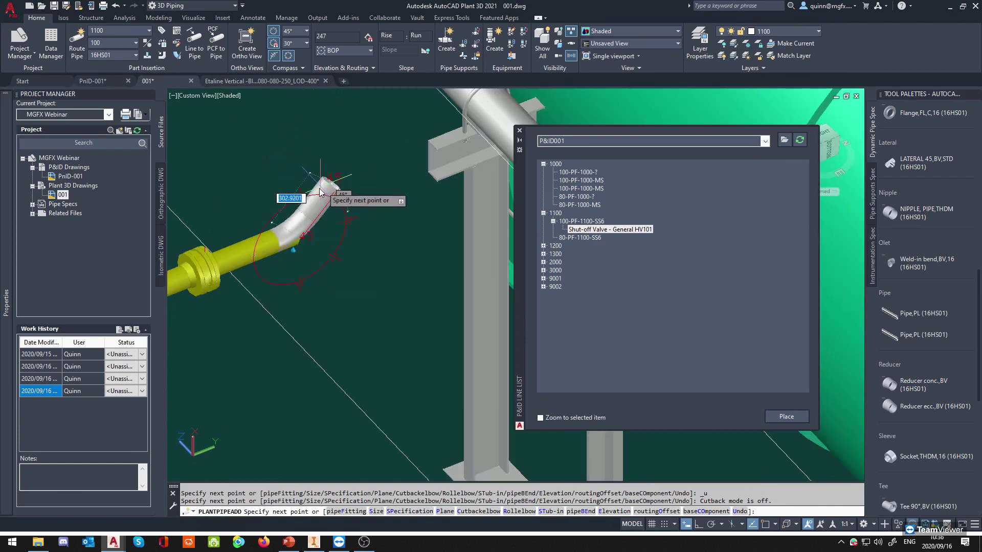
{"action": "key", "text": "Escape"}
{"action": "scroll", "coordinate": [327, 189], "scroll_direction": "down", "scroll_amount": 4}
{"action": "scroll", "coordinate": [301, 224], "scroll_direction": "down", "scroll_amount": 1}
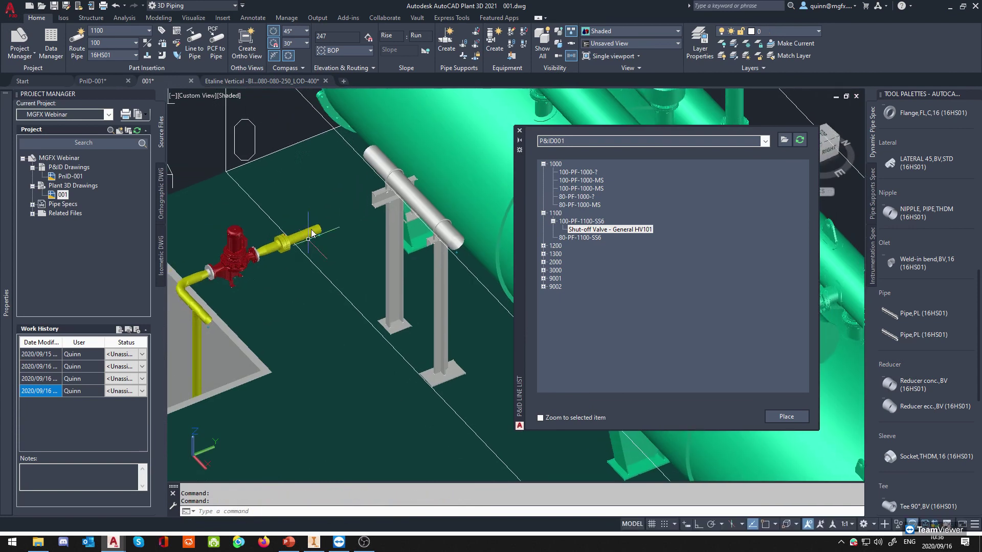
Continue line 1100 from the yellow pipe's open end with a 45° bend, and switch the compass to a vertical routing plane.
{"action": "scroll", "coordinate": [315, 213], "scroll_direction": "up", "scroll_amount": 3}
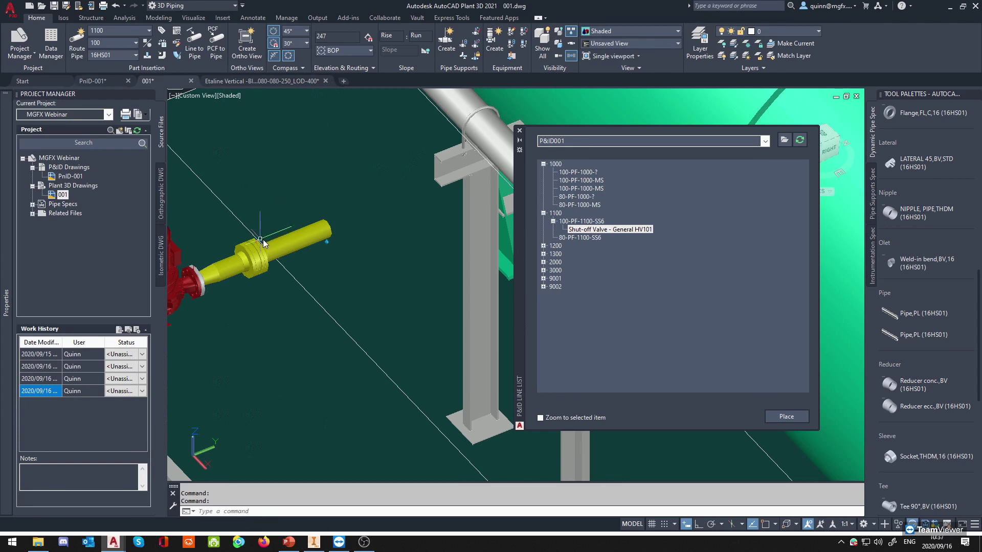
{"action": "left_click", "coordinate": [331, 233]}
{"action": "left_click", "coordinate": [336, 224]}
{"action": "scroll", "coordinate": [307, 215], "scroll_direction": "down", "scroll_amount": 5}
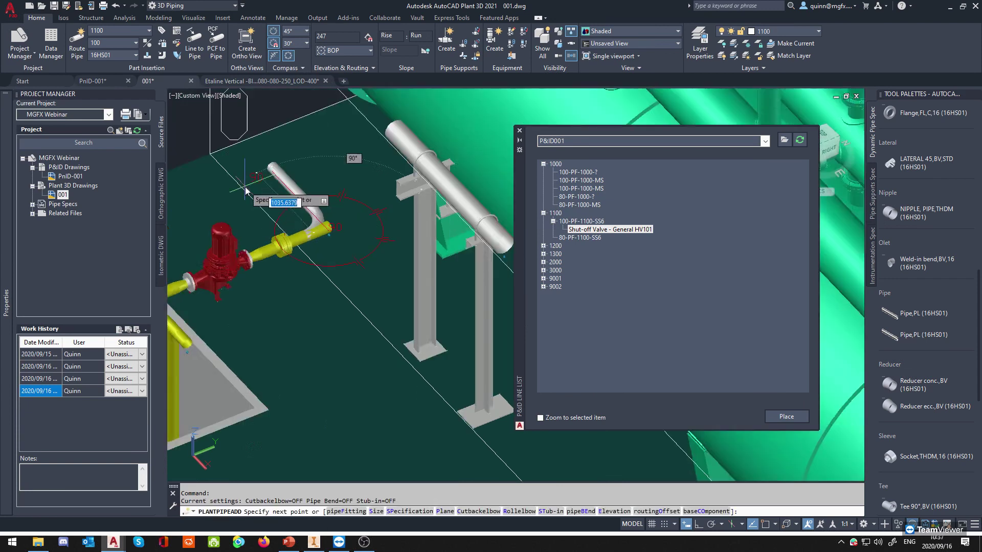
{"action": "scroll", "coordinate": [251, 235], "scroll_direction": "up", "scroll_amount": 4}
{"action": "scroll", "coordinate": [250, 235], "scroll_direction": "down", "scroll_amount": 3}
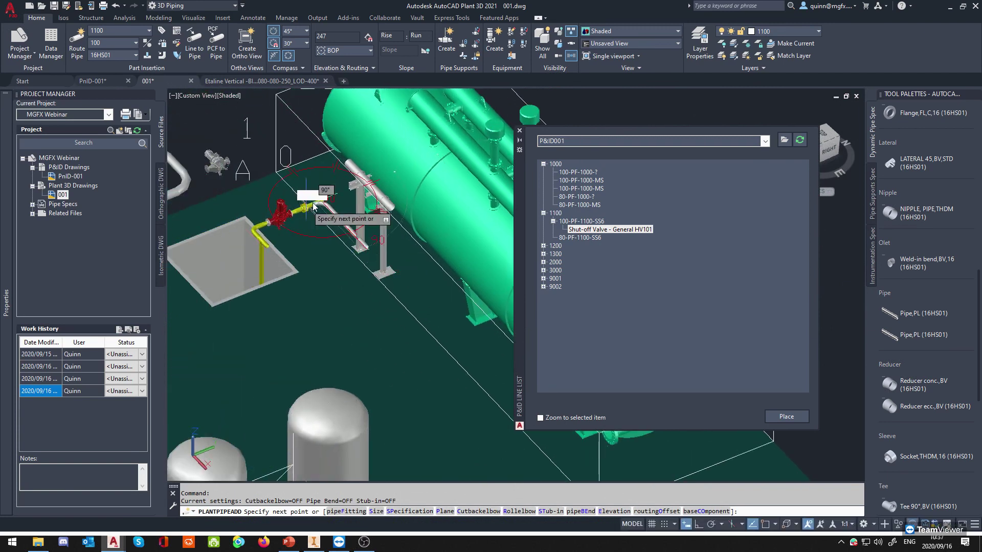
{"action": "scroll", "coordinate": [307, 225], "scroll_direction": "up", "scroll_amount": 3}
{"action": "left_click", "coordinate": [276, 58]}
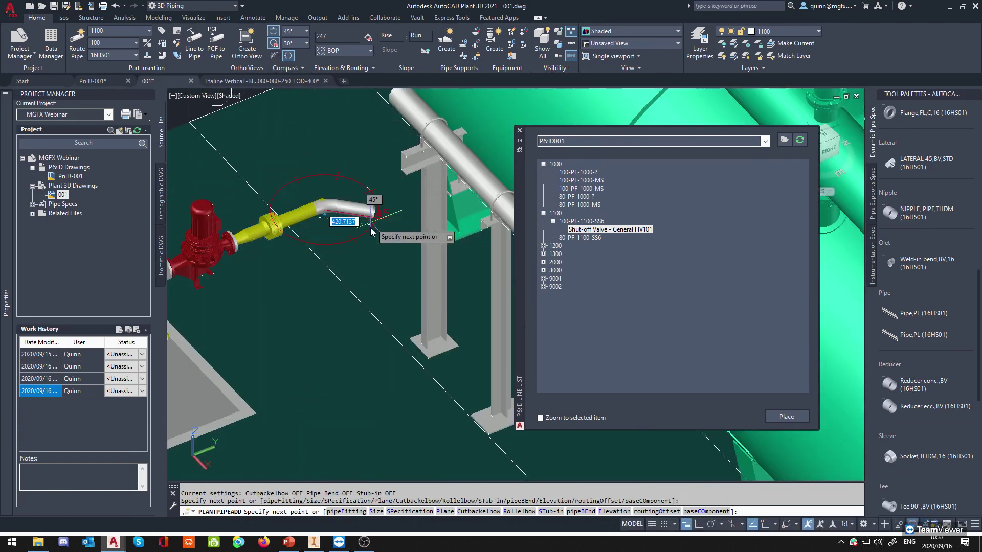
{"action": "right_click", "coordinate": [362, 233], "text": "ctrl"}
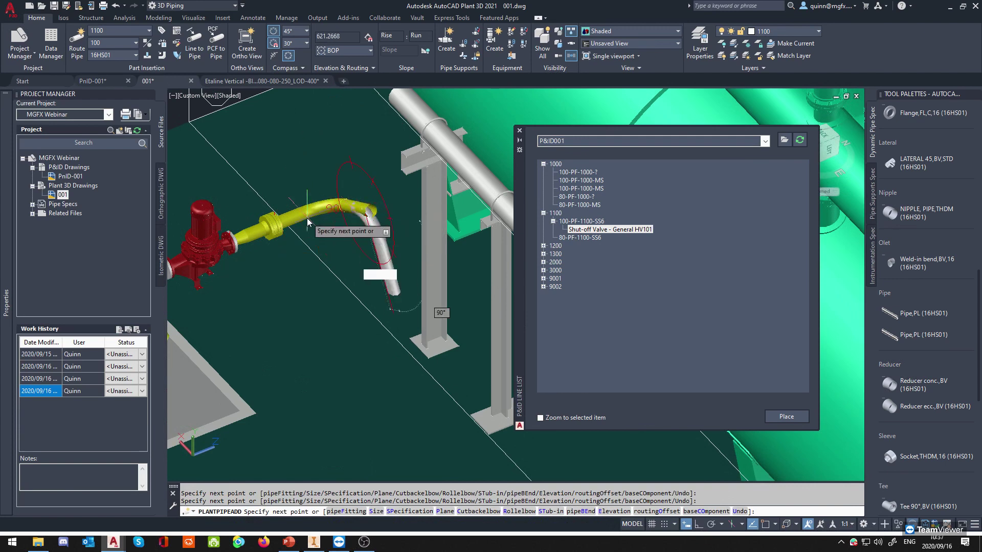
Try to route the pipe to the node of the lower flanged nozzle at the green vessel's far end.
{"action": "scroll", "coordinate": [381, 230], "scroll_direction": "down", "scroll_amount": 3}
{"action": "scroll", "coordinate": [399, 342], "scroll_direction": "up", "scroll_amount": 2}
{"action": "scroll", "coordinate": [400, 342], "scroll_direction": "up", "scroll_amount": 2}
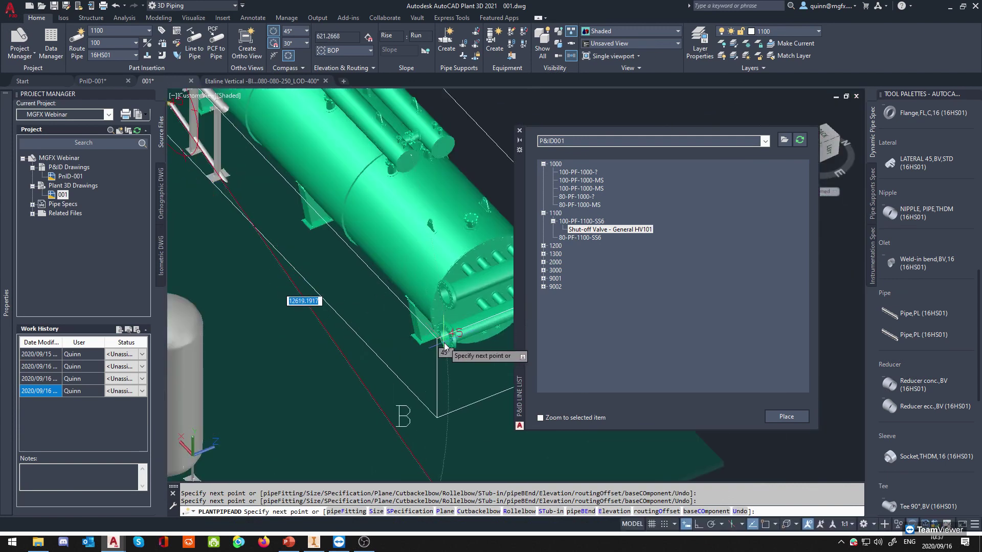
{"action": "right_click", "coordinate": [448, 347], "text": "shift"}
{"action": "key", "text": "Escape"}
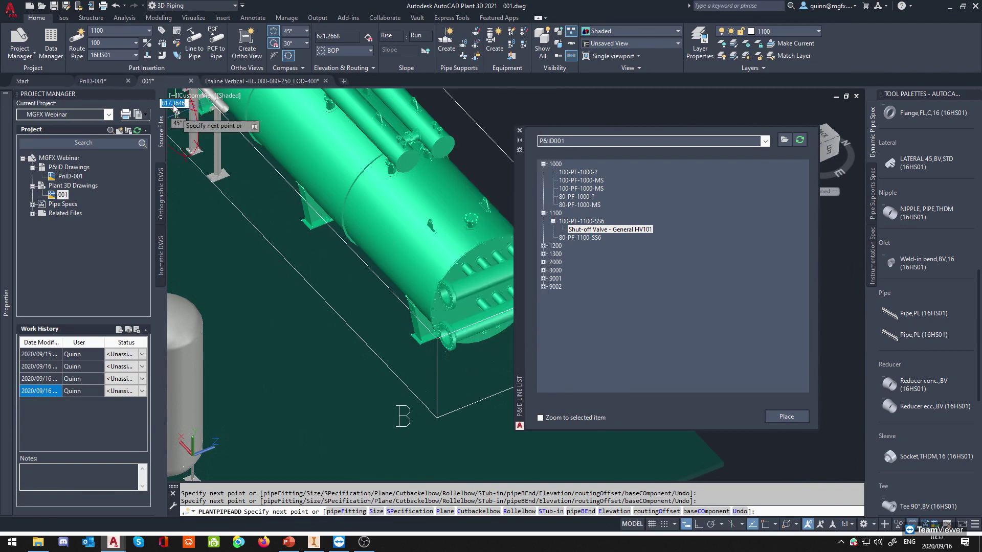
{"action": "scroll", "coordinate": [215, 145], "scroll_direction": "down", "scroll_amount": 2}
{"action": "scroll", "coordinate": [215, 145], "scroll_direction": "up", "scroll_amount": 3}
{"action": "scroll", "coordinate": [259, 153], "scroll_direction": "down", "scroll_amount": 3}
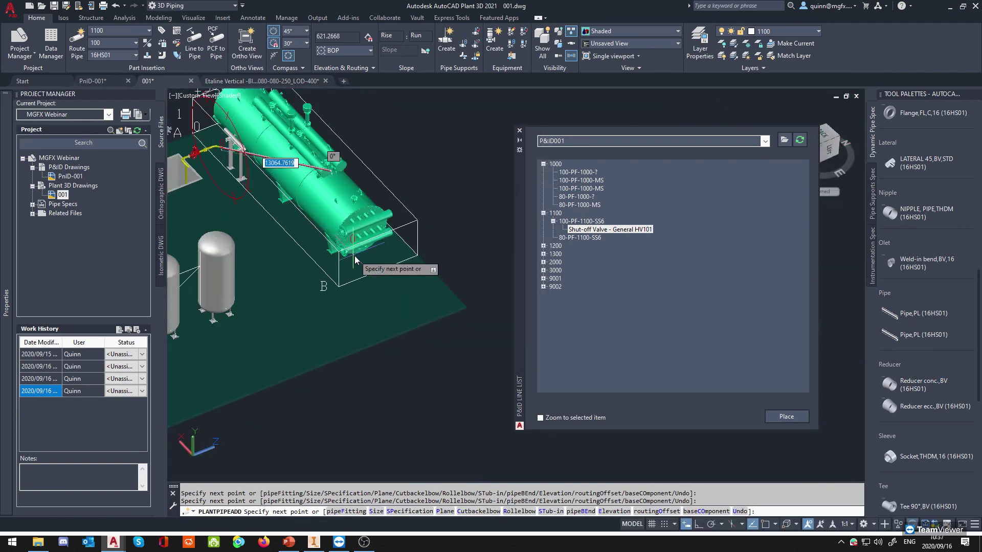
{"action": "scroll", "coordinate": [329, 271], "scroll_direction": "up", "scroll_amount": 3}
{"action": "right_click", "coordinate": [321, 266], "text": "shift"}
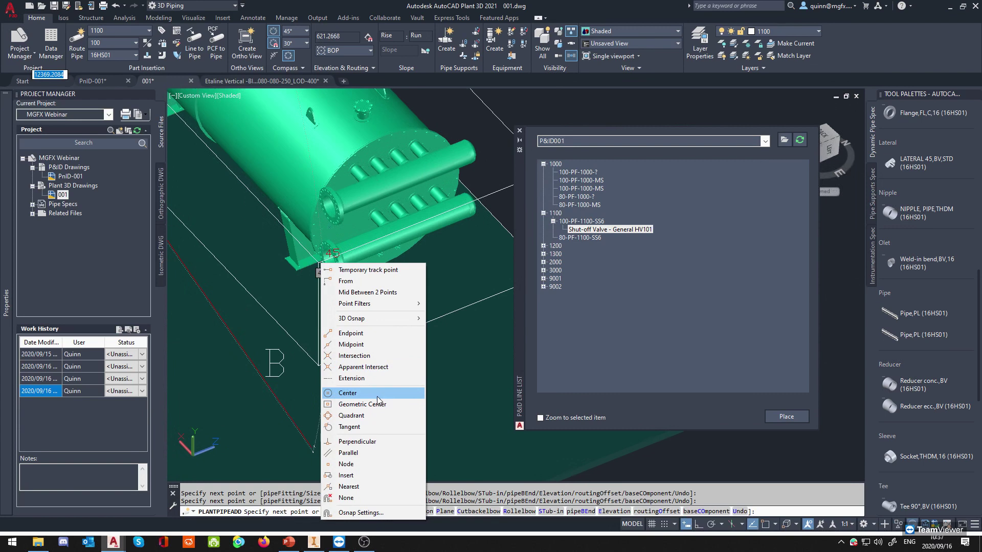
{"action": "left_click", "coordinate": [366, 464]}
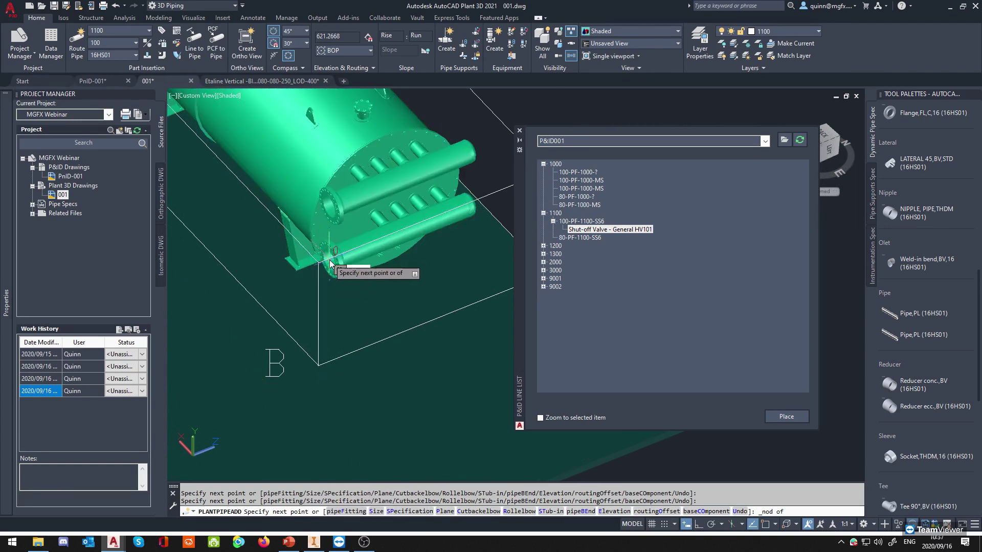
{"action": "left_click", "coordinate": [329, 260]}
{"action": "left_click", "coordinate": [579, 321]}
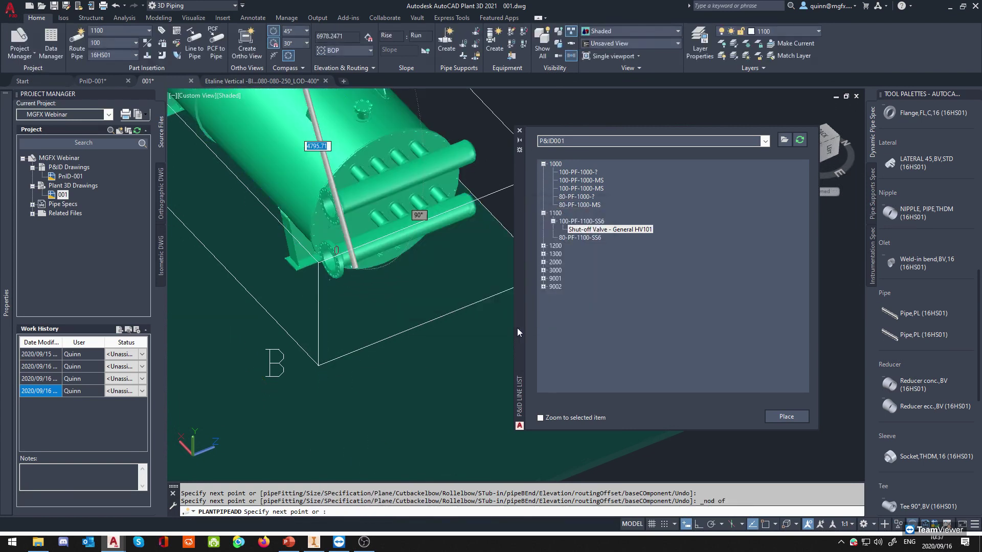
Undo the last routed segment toward the vessel nozzle and end the pipe routing.
{"action": "scroll", "coordinate": [406, 210], "scroll_direction": "down", "scroll_amount": 3}
{"action": "scroll", "coordinate": [407, 209], "scroll_direction": "up", "scroll_amount": 2}
{"action": "scroll", "coordinate": [404, 276], "scroll_direction": "up", "scroll_amount": 3}
{"action": "middle_click_drag", "start_coordinate": [479, 299], "coordinate": [369, 236]}
{"action": "key", "text": "ctrl+z"}
{"action": "middle_click_drag", "start_coordinate": [248, 201], "coordinate": [403, 342]}
{"action": "middle_click_drag", "start_coordinate": [279, 253], "coordinate": [424, 333]}
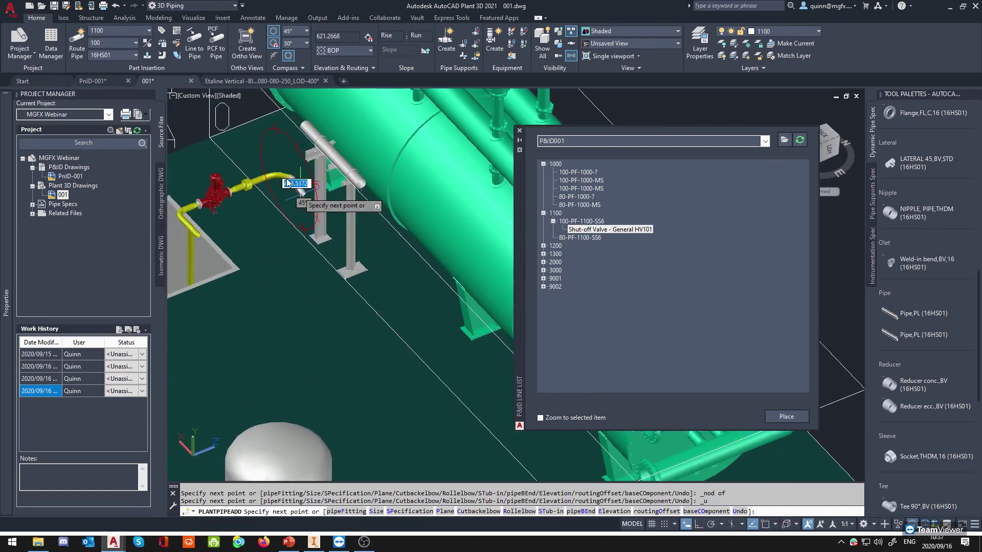
{"action": "scroll", "coordinate": [300, 185], "scroll_direction": "up", "scroll_amount": 4}
{"action": "key", "text": "Escape"}
Delete the angled pipe stub and the bend behind it from the end of the yellow line.
{"action": "scroll", "coordinate": [279, 185], "scroll_direction": "down", "scroll_amount": 4}
{"action": "scroll", "coordinate": [280, 186], "scroll_direction": "up", "scroll_amount": 3}
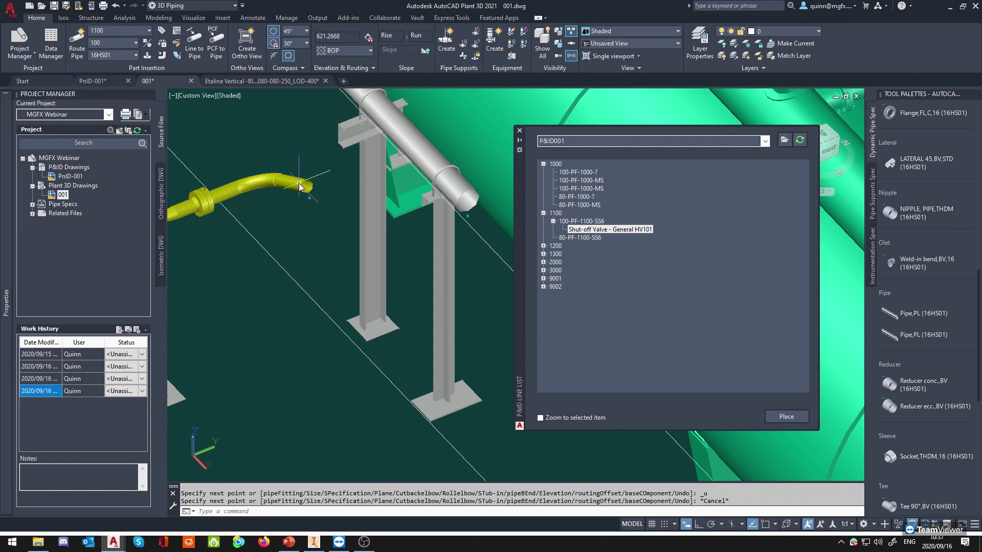
{"action": "left_click", "coordinate": [300, 183]}
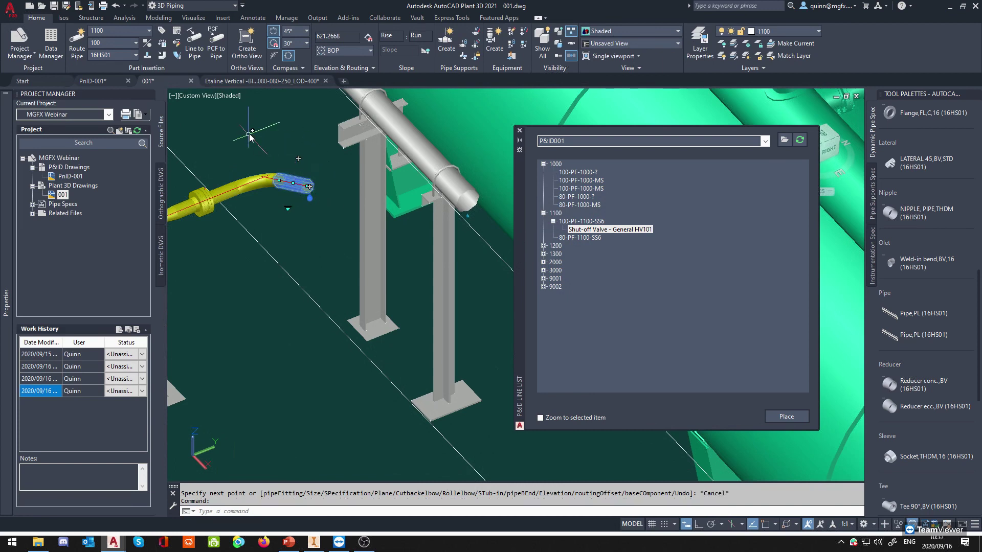
{"action": "key", "text": "Delete"}
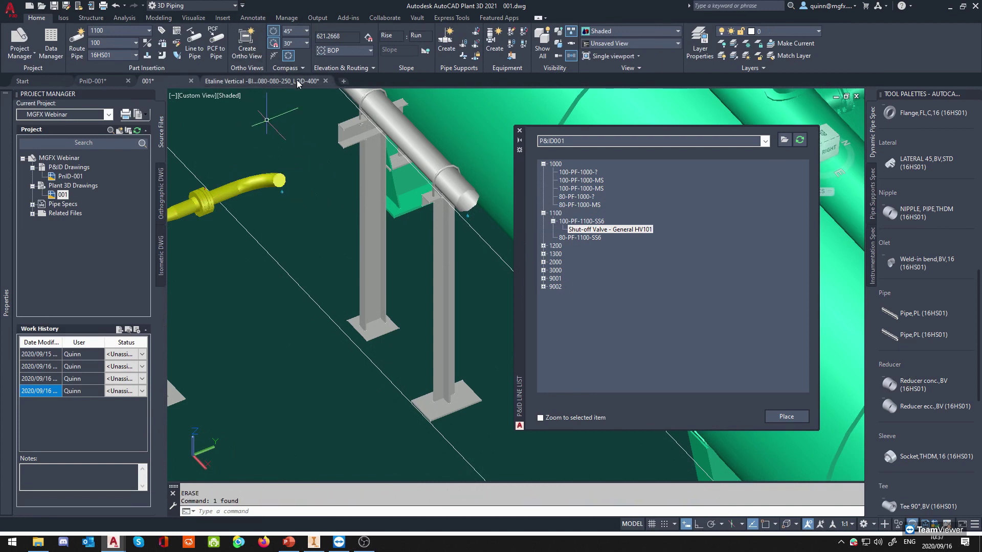
{"action": "key", "text": "Delete"}
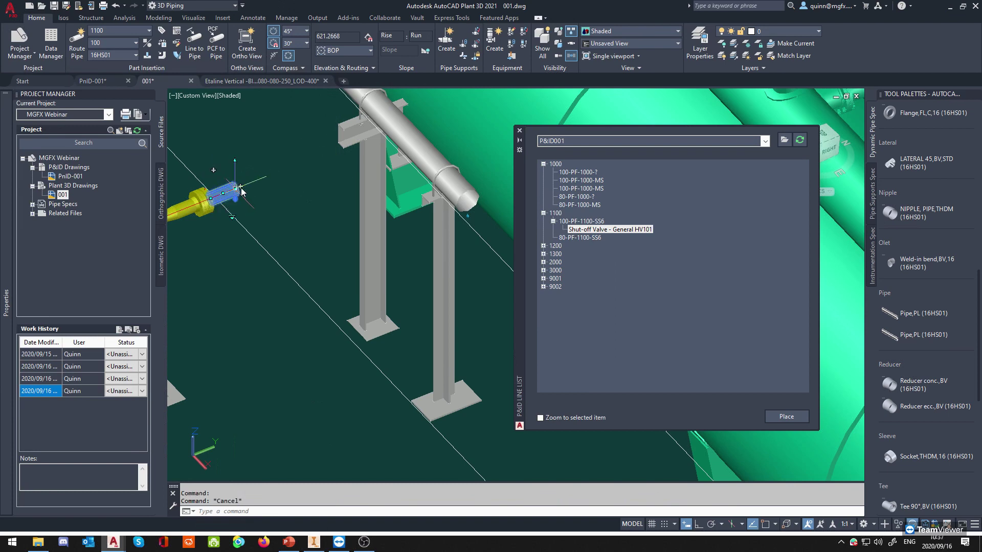
Extend the yellow pipe a short straight length from its open end past the flange, and end the routing.
{"action": "left_click", "coordinate": [244, 184]}
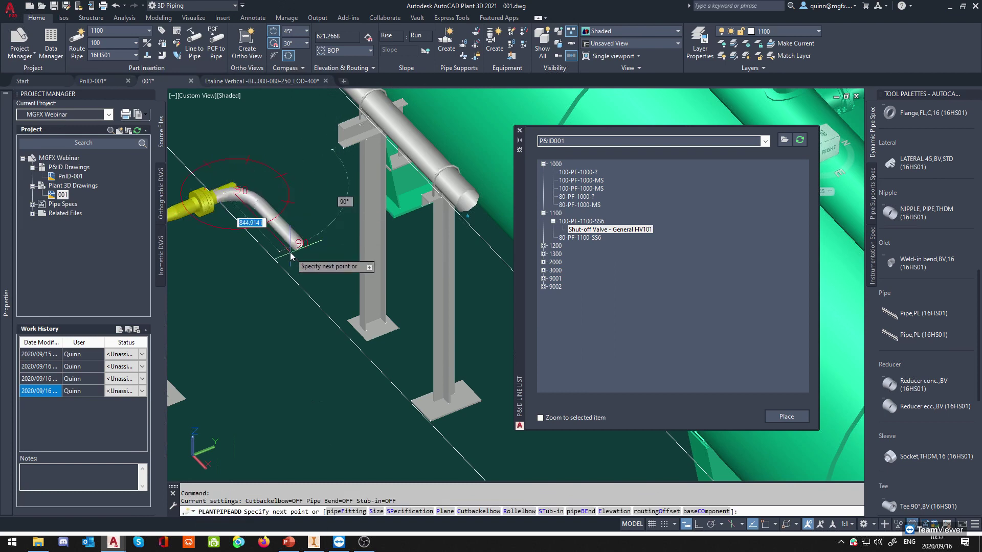
{"action": "left_click", "coordinate": [281, 185]}
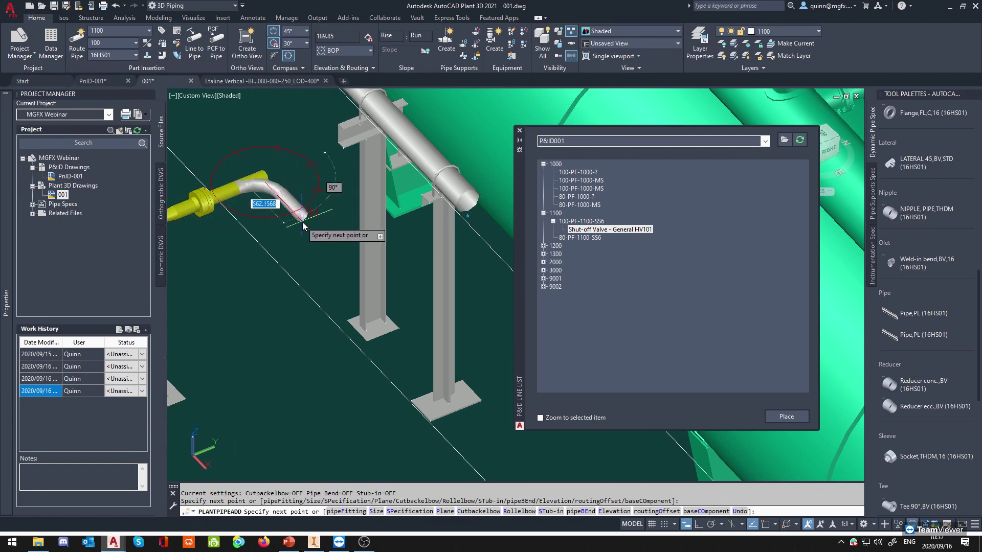
{"action": "key", "text": "Escape"}
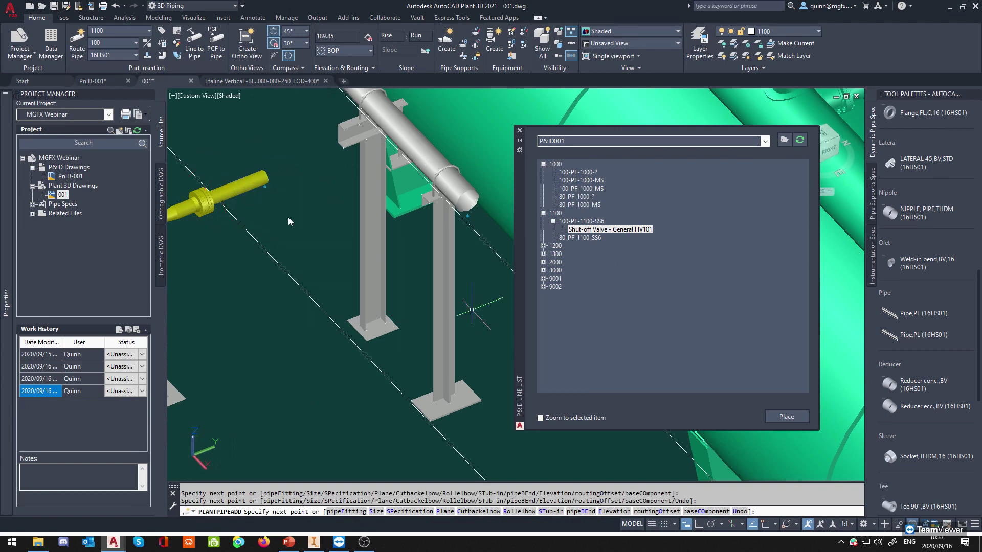
Switch to PowerPoint to present the Tools slide, and return to AutoCAD Plant 3D.
{"action": "key", "text": "alt+Tab"}
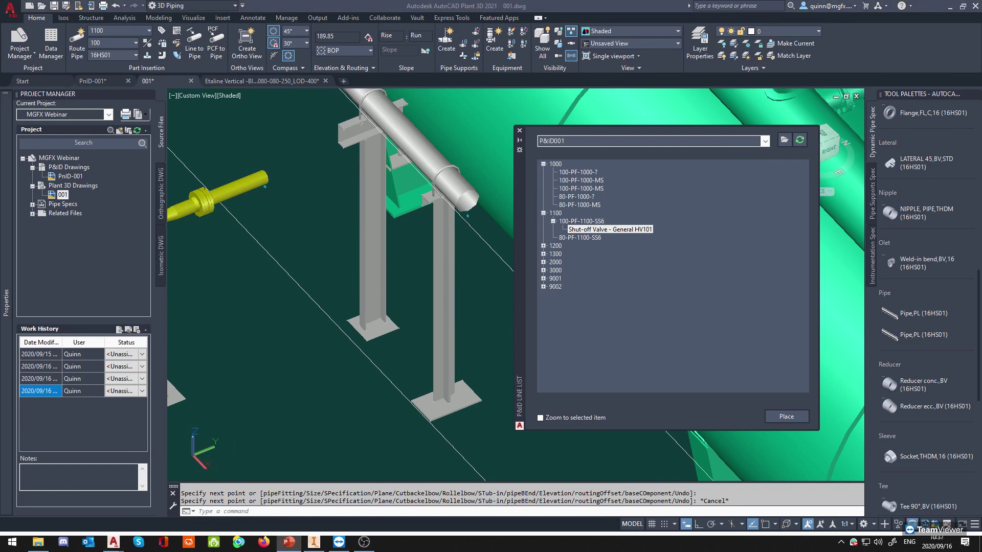
{"action": "key", "text": "shift+F5"}
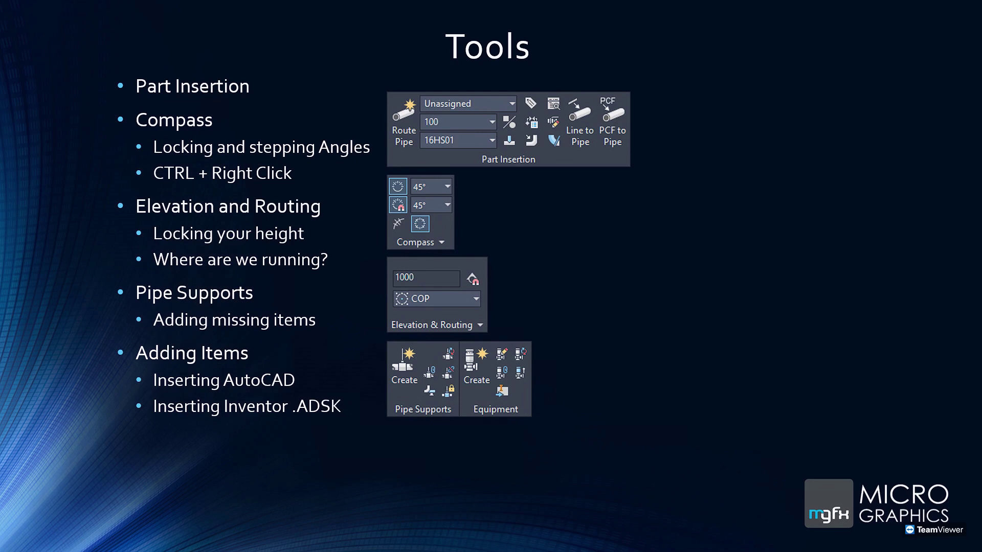
{"action": "key", "text": "alt+Tab"}
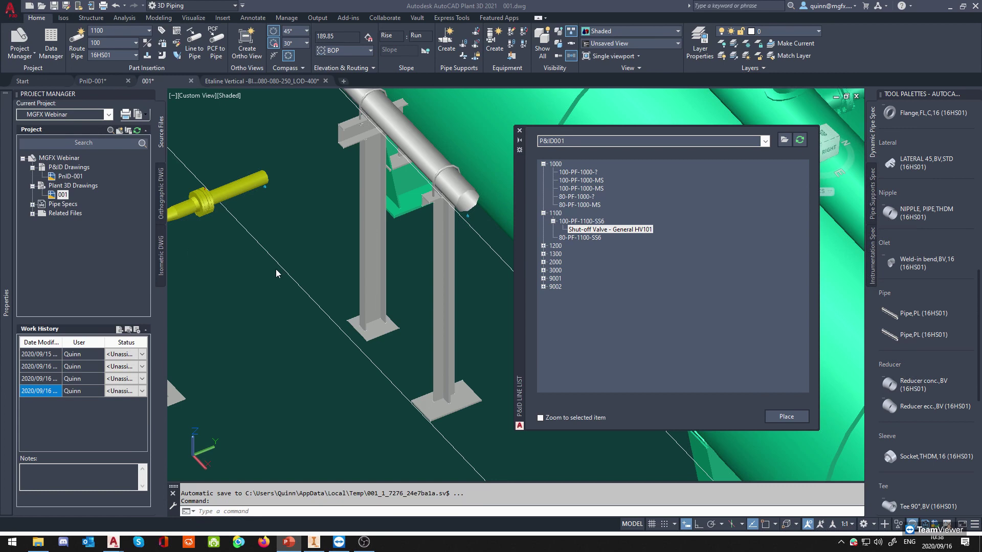
Close the P&ID Line List to clear the workspace around the supported pipe.
{"action": "scroll", "coordinate": [343, 259], "scroll_direction": "down", "scroll_amount": 5}
{"action": "middle_click_drag", "start_coordinate": [348, 250], "coordinate": [407, 246], "text": "shift"}
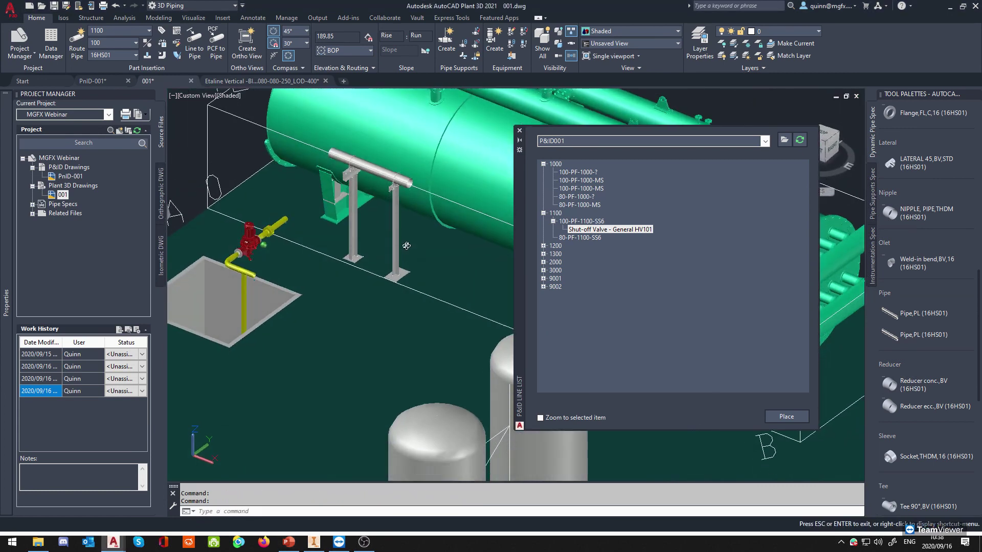
{"action": "scroll", "coordinate": [368, 225], "scroll_direction": "up", "scroll_amount": 8}
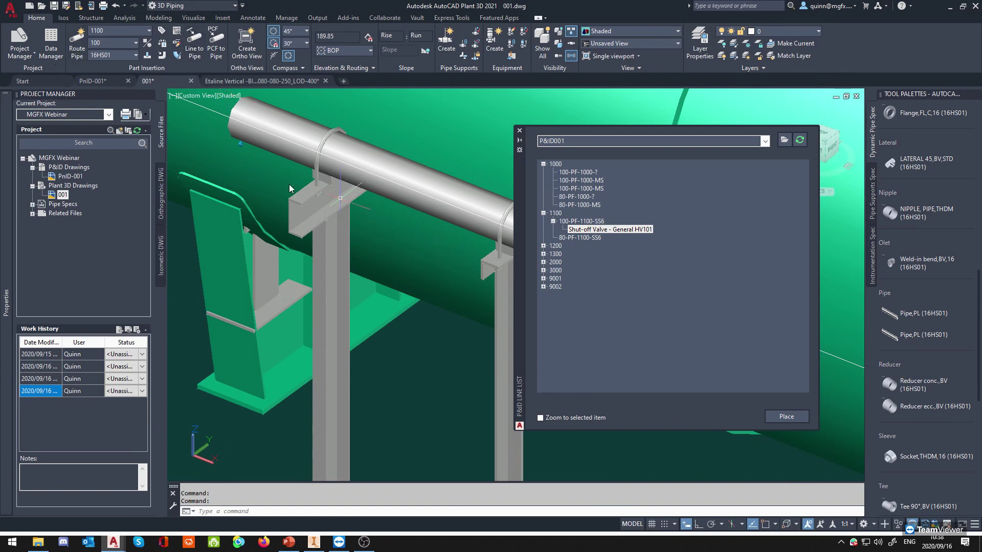
{"action": "middle_click_drag", "start_coordinate": [296, 185], "coordinate": [231, 165]}
{"action": "left_click", "coordinate": [520, 131]}
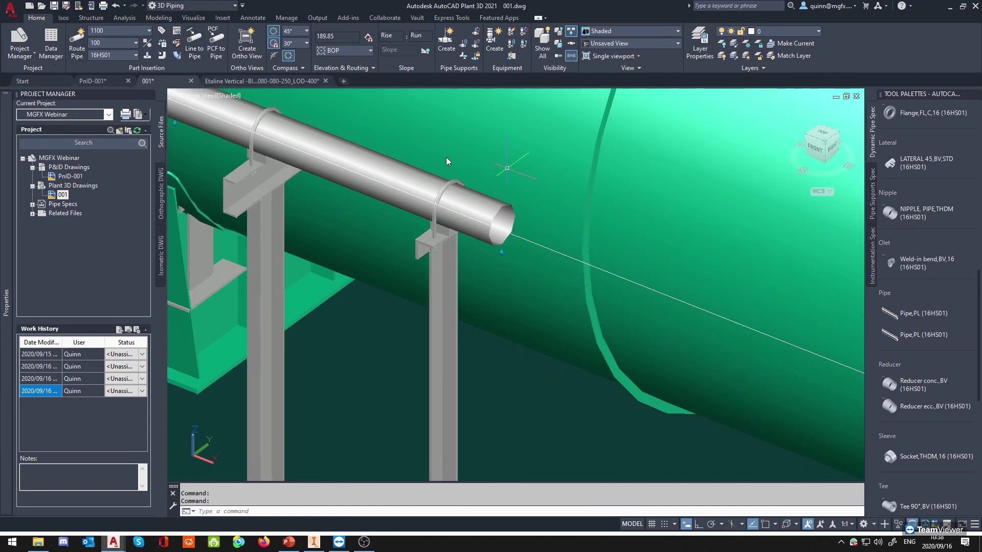
{"action": "middle_click_drag", "start_coordinate": [378, 176], "coordinate": [445, 191]}
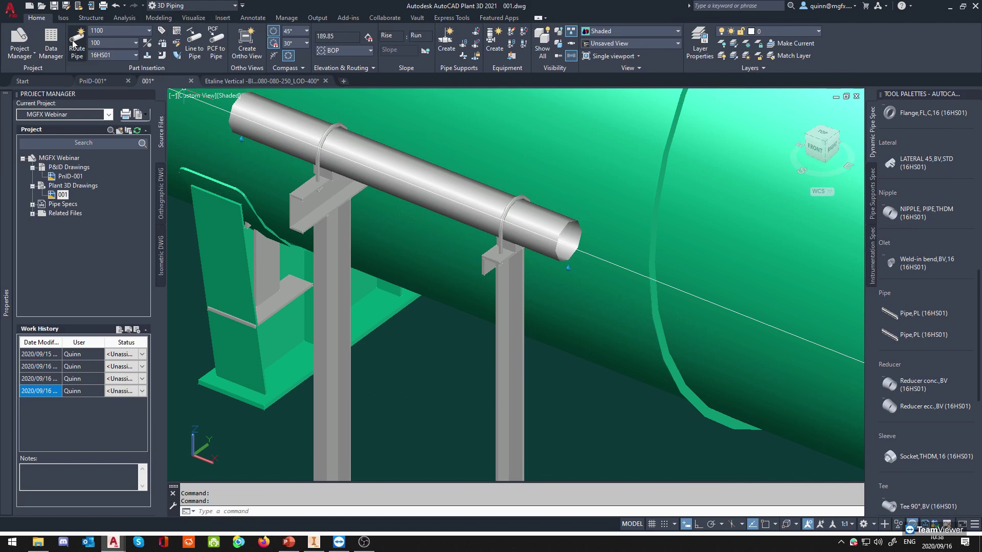
Show all line numbers for part insertion and set the routing line number to 1300.
{"action": "left_click", "coordinate": [103, 34]}
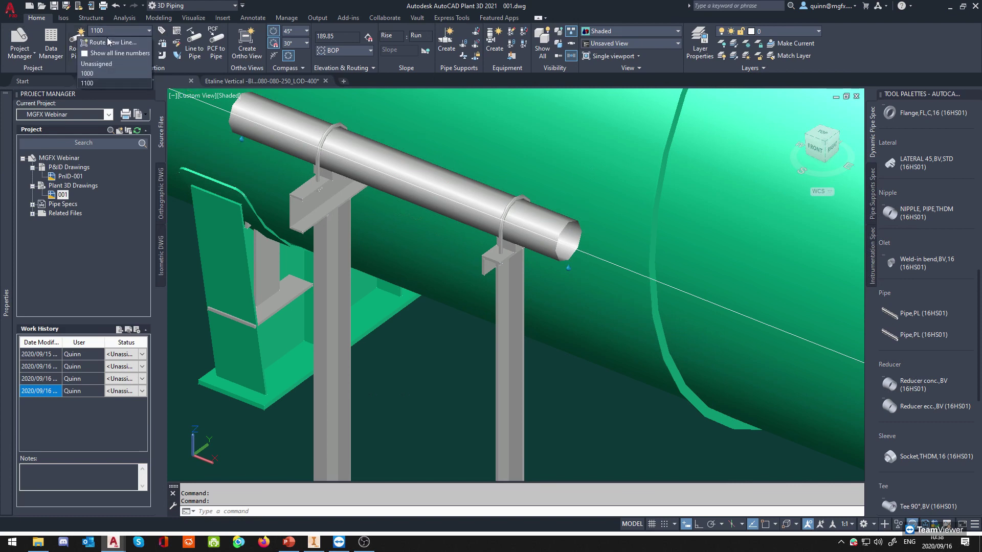
{"action": "left_click", "coordinate": [119, 53]}
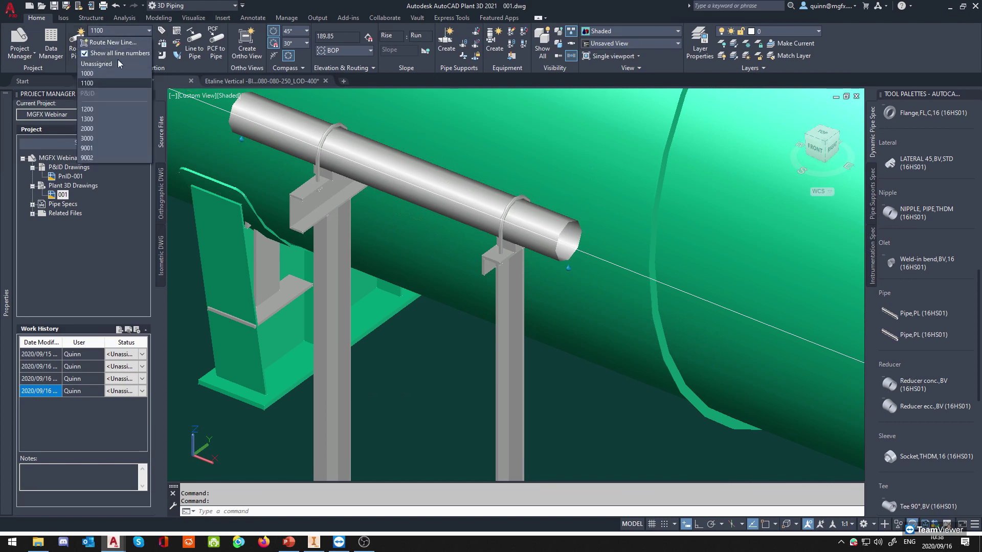
{"action": "left_click", "coordinate": [103, 128]}
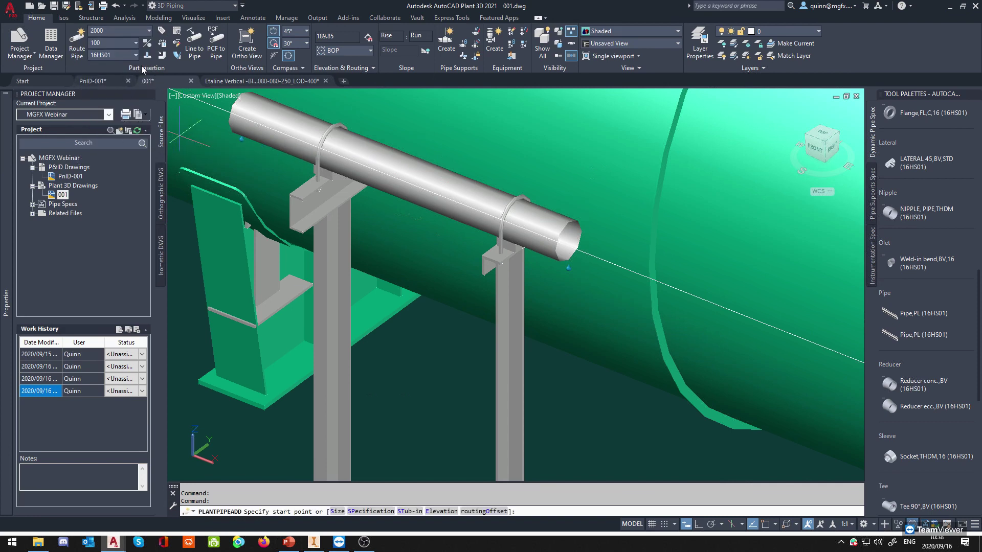
{"action": "left_click", "coordinate": [141, 31]}
{"action": "left_click", "coordinate": [114, 120]}
{"action": "left_click", "coordinate": [76, 40]}
{"action": "scroll", "coordinate": [303, 202], "scroll_direction": "up", "scroll_amount": 3}
{"action": "right_click", "coordinate": [303, 199], "text": "shift"}
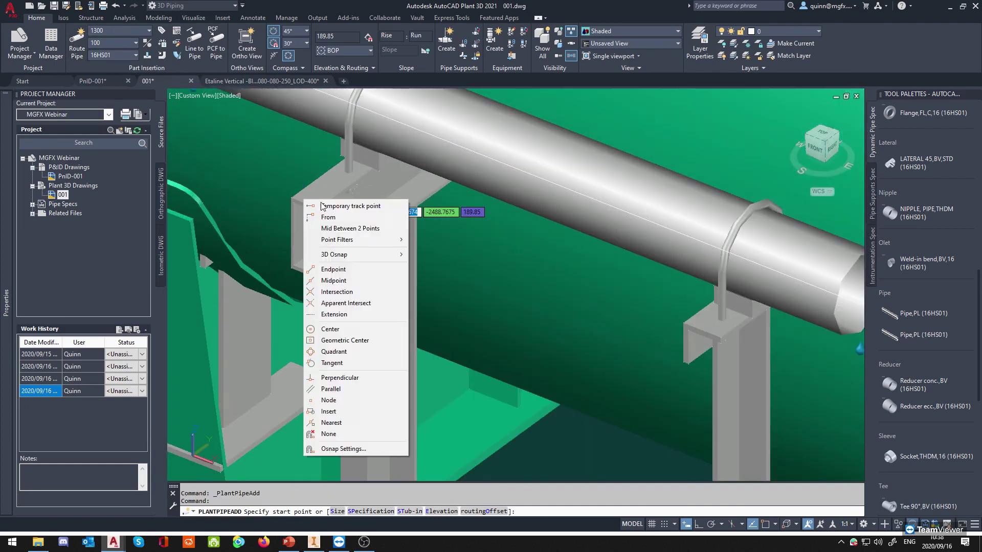
{"action": "left_click", "coordinate": [361, 270]}
{"action": "scroll", "coordinate": [352, 223], "scroll_direction": "down", "scroll_amount": 5}
{"action": "scroll", "coordinate": [327, 253], "scroll_direction": "up", "scroll_amount": 5}
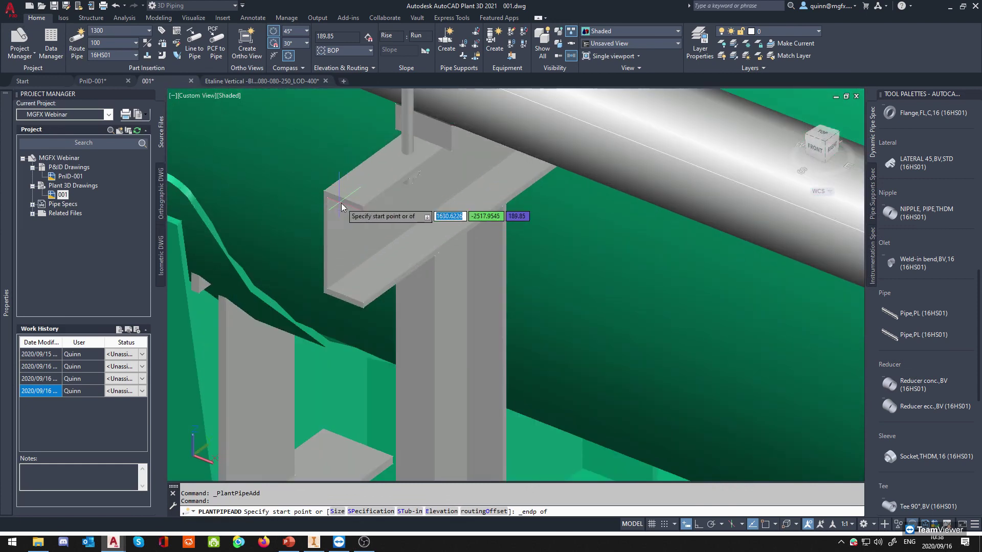
{"action": "right_click", "coordinate": [341, 204], "text": "shift"}
{"action": "left_click", "coordinate": [371, 274]}
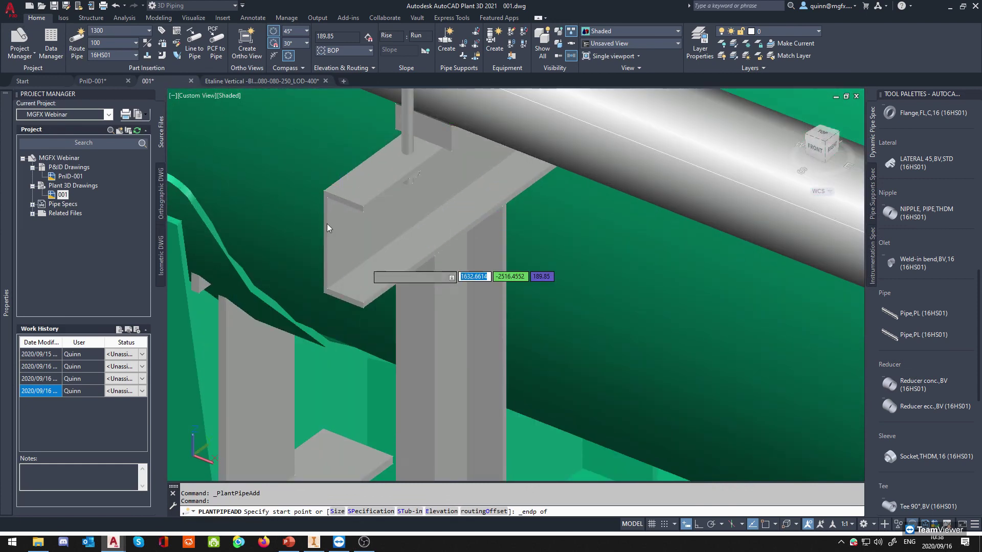
{"action": "scroll", "coordinate": [349, 198], "scroll_direction": "down", "scroll_amount": 4}
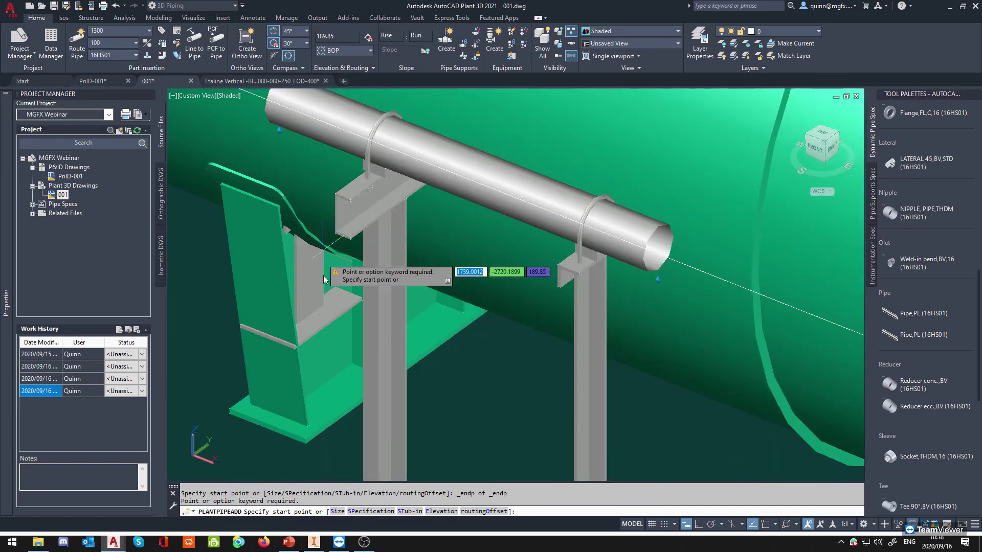
{"action": "scroll", "coordinate": [358, 204], "scroll_direction": "down", "scroll_amount": 5}
{"action": "scroll", "coordinate": [415, 215], "scroll_direction": "up", "scroll_amount": 5}
{"action": "key", "text": "Escape"}
{"action": "left_click", "coordinate": [417, 183]}
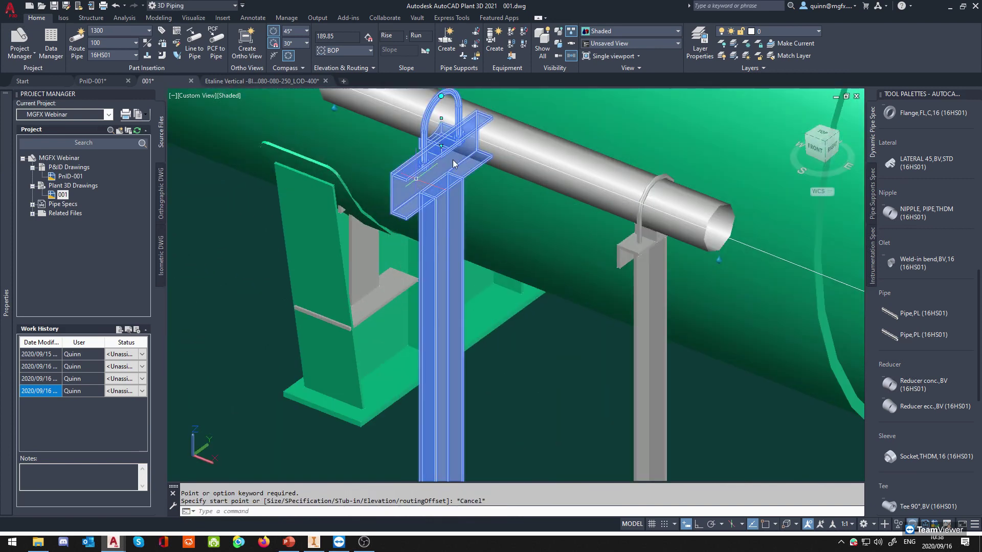
{"action": "scroll", "coordinate": [366, 262], "scroll_direction": "down", "scroll_amount": 2}
{"action": "key", "text": "Escape"}
{"action": "middle_click_drag", "start_coordinate": [321, 271], "coordinate": [346, 261]}
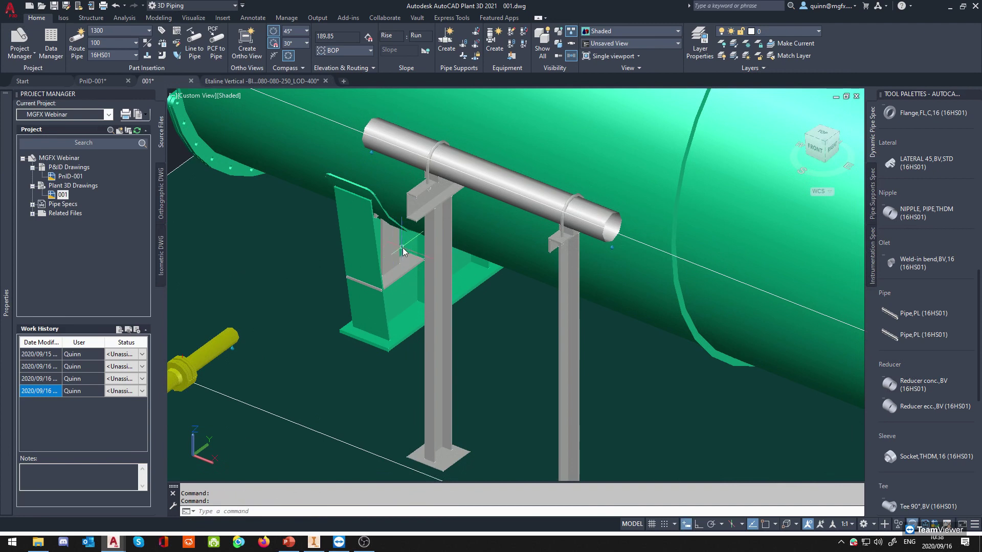
Start routing a pipe on line 1300 from the endpoint at the upper corner of the grid lines beside the vessel.
{"action": "scroll", "coordinate": [313, 269], "scroll_direction": "down", "scroll_amount": 3}
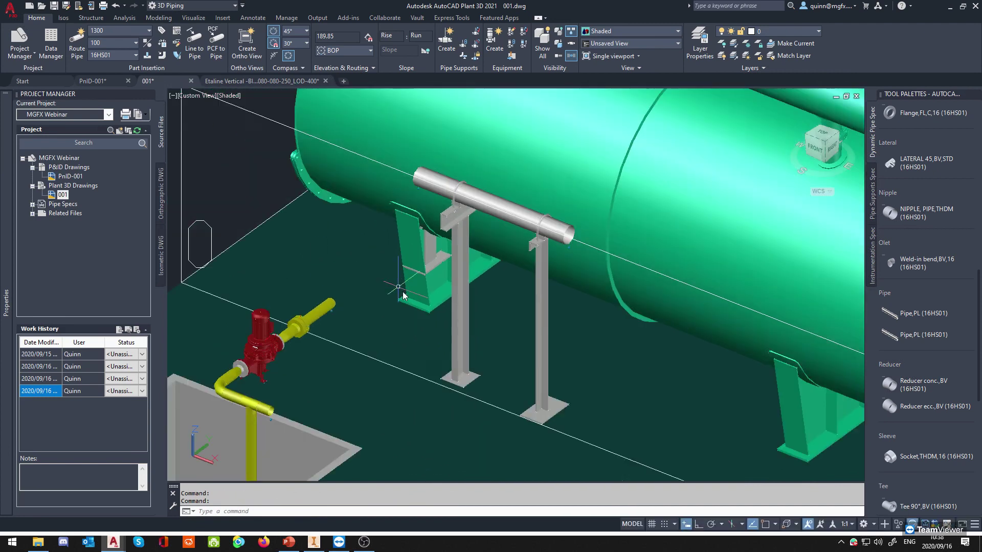
{"action": "scroll", "coordinate": [271, 189], "scroll_direction": "up", "scroll_amount": 8}
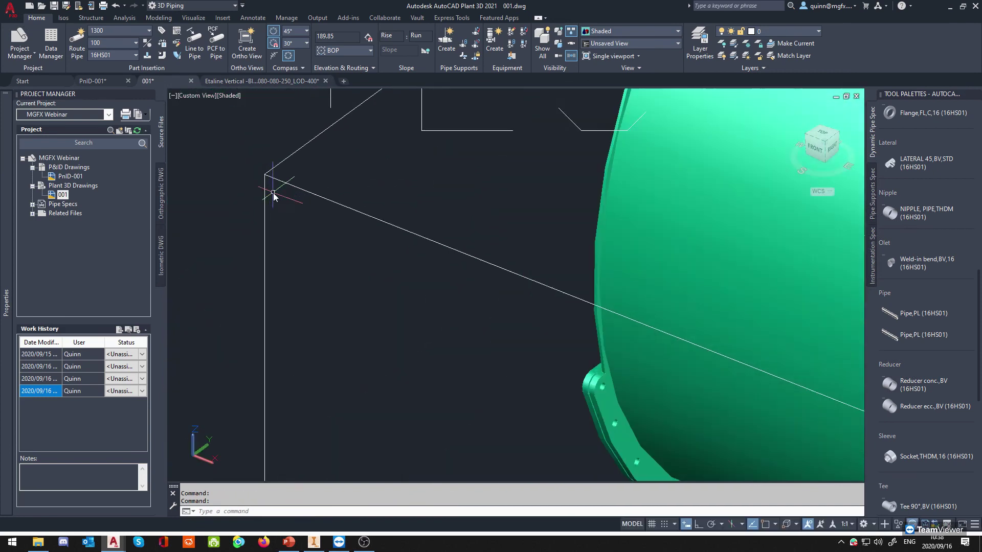
{"action": "middle_click_drag", "start_coordinate": [273, 178], "coordinate": [255, 237]}
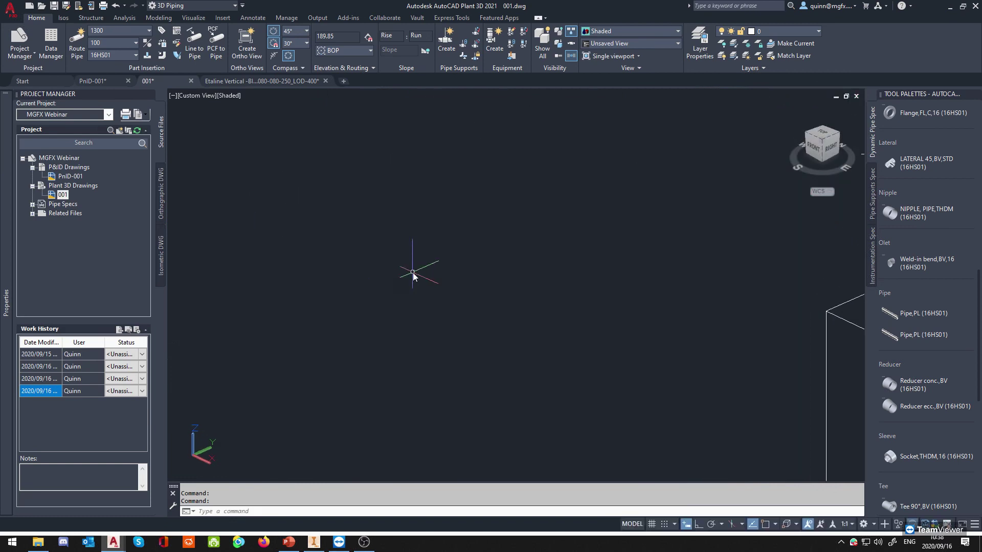
{"action": "scroll", "coordinate": [419, 272], "scroll_direction": "down", "scroll_amount": 4}
{"action": "scroll", "coordinate": [591, 315], "scroll_direction": "up", "scroll_amount": 2}
{"action": "middle_click_drag", "start_coordinate": [596, 314], "coordinate": [445, 280]}
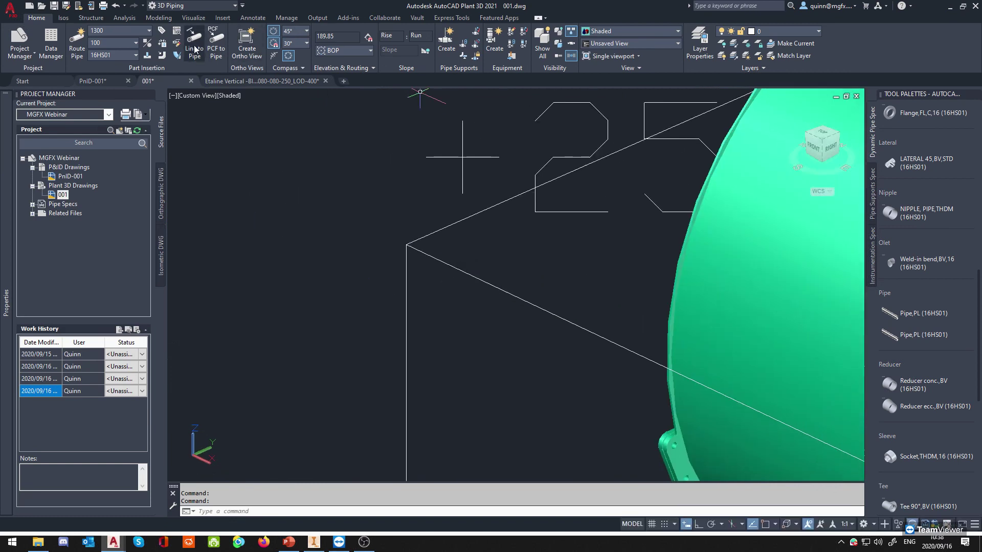
{"action": "left_click", "coordinate": [77, 44]}
{"action": "scroll", "coordinate": [311, 219], "scroll_direction": "up", "scroll_amount": 3}
{"action": "right_click", "coordinate": [341, 226], "text": "shift"}
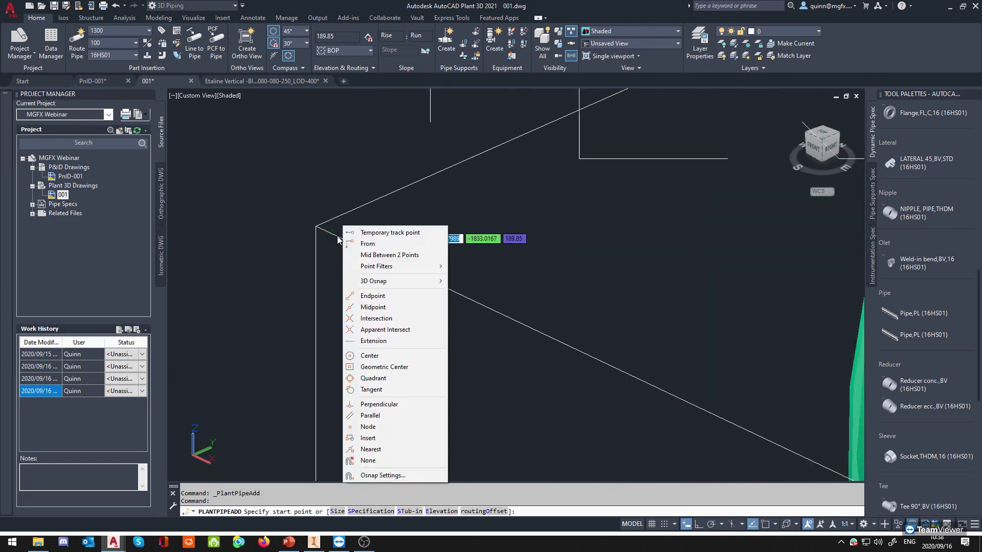
{"action": "left_click", "coordinate": [381, 296]}
{"action": "left_click", "coordinate": [318, 225]}
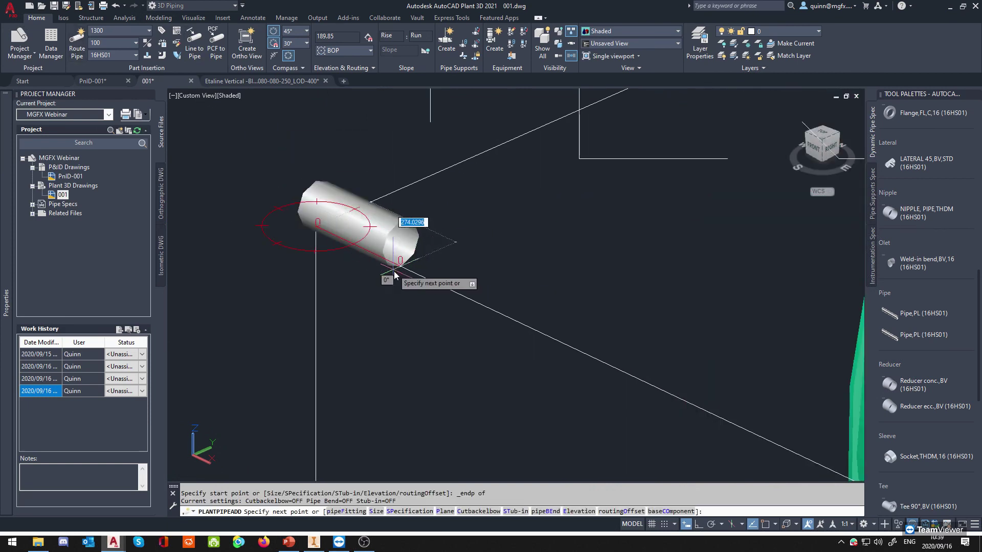
{"action": "middle_click_drag", "start_coordinate": [368, 282], "coordinate": [381, 282], "text": "shift"}
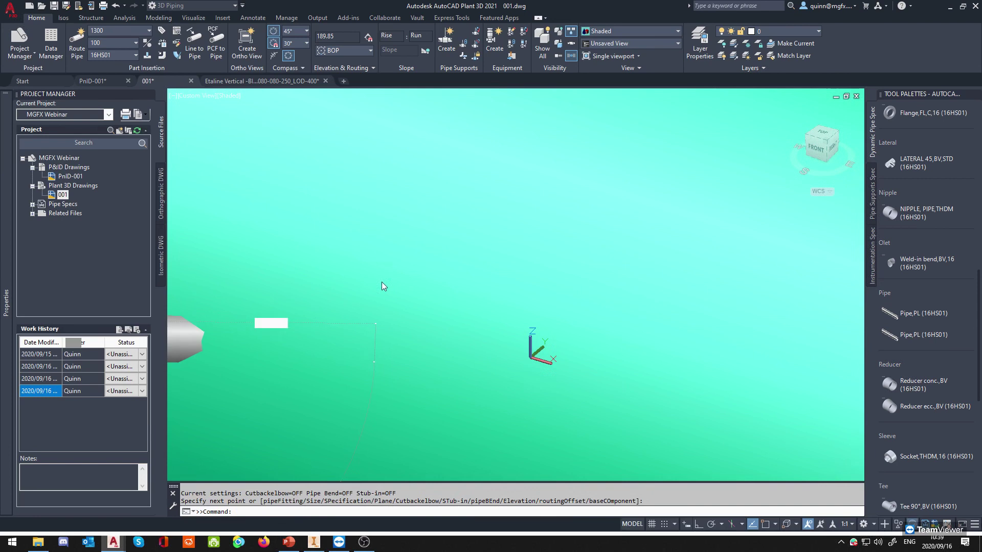
Set the routing reference to COP, place a short pipe along the upper grid line, and end the routing.
{"action": "left_click", "coordinate": [348, 53]}
{"action": "left_click", "coordinate": [344, 86]}
{"action": "scroll", "coordinate": [428, 204], "scroll_direction": "down", "scroll_amount": 6}
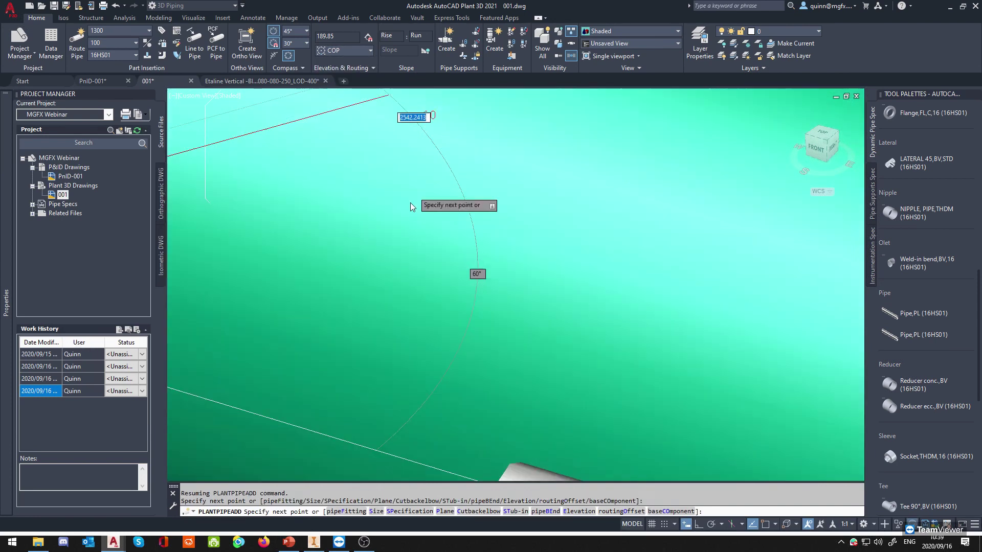
{"action": "scroll", "coordinate": [297, 199], "scroll_direction": "up", "scroll_amount": 3}
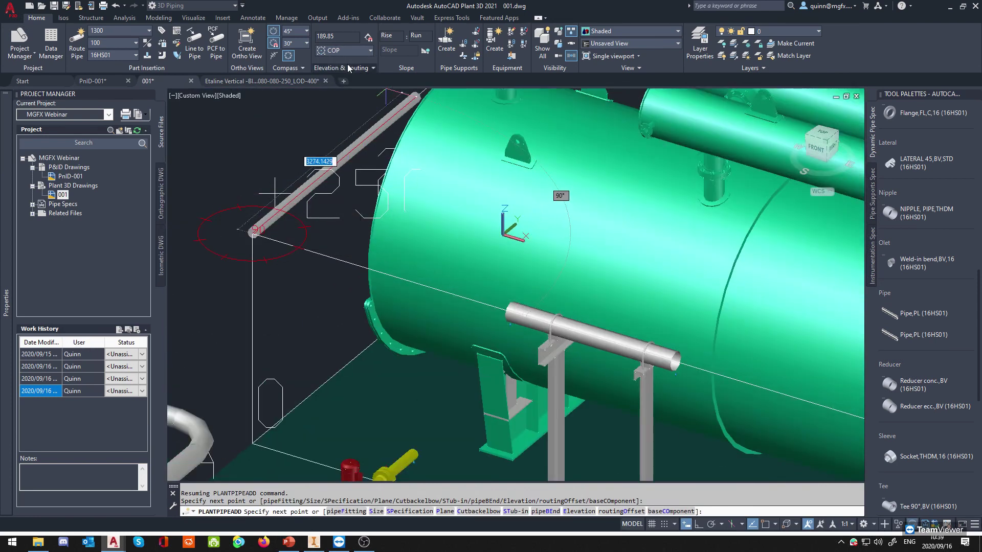
{"action": "scroll", "coordinate": [246, 245], "scroll_direction": "up", "scroll_amount": 5}
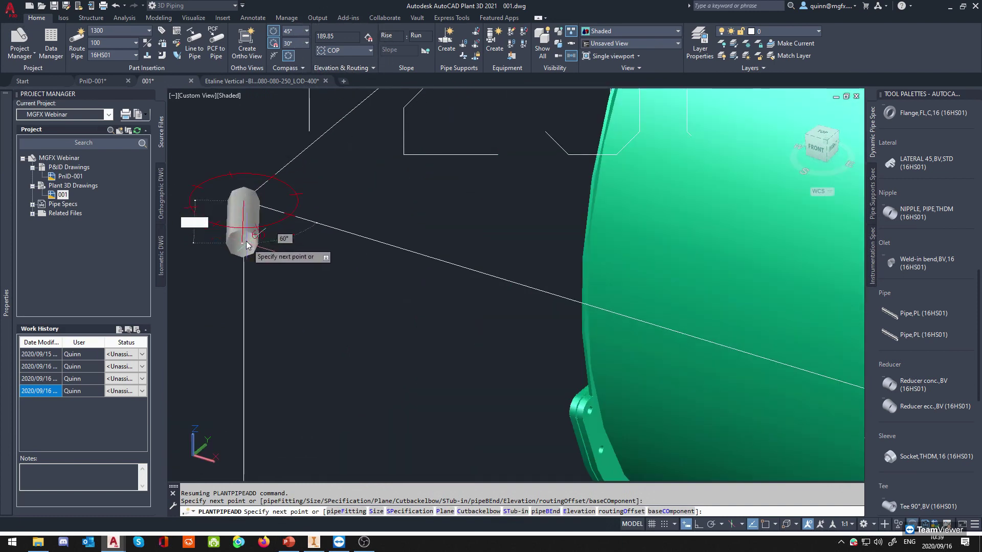
{"action": "scroll", "coordinate": [255, 214], "scroll_direction": "up", "scroll_amount": 4}
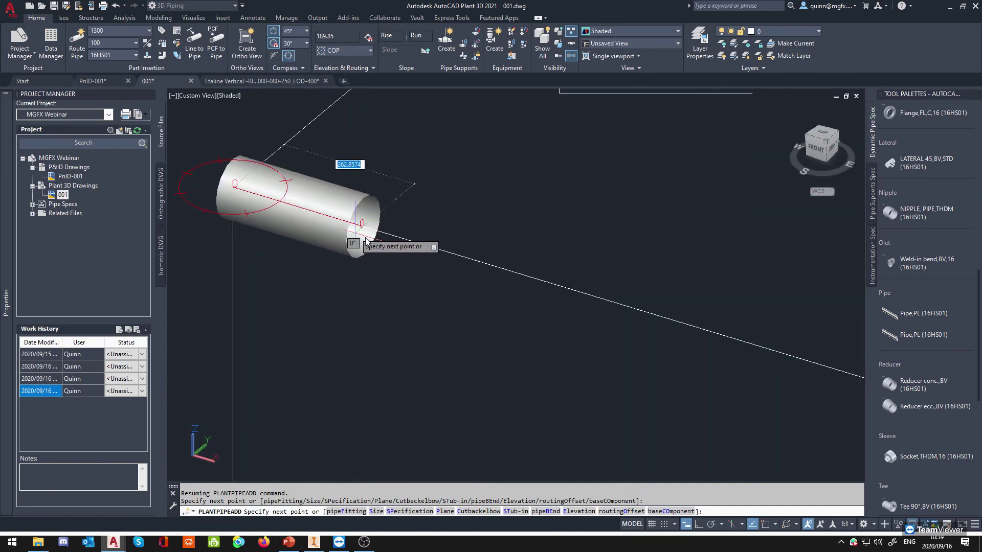
{"action": "scroll", "coordinate": [420, 256], "scroll_direction": "up", "scroll_amount": 4}
{"action": "scroll", "coordinate": [416, 255], "scroll_direction": "down", "scroll_amount": 2}
{"action": "left_click", "coordinate": [432, 259]}
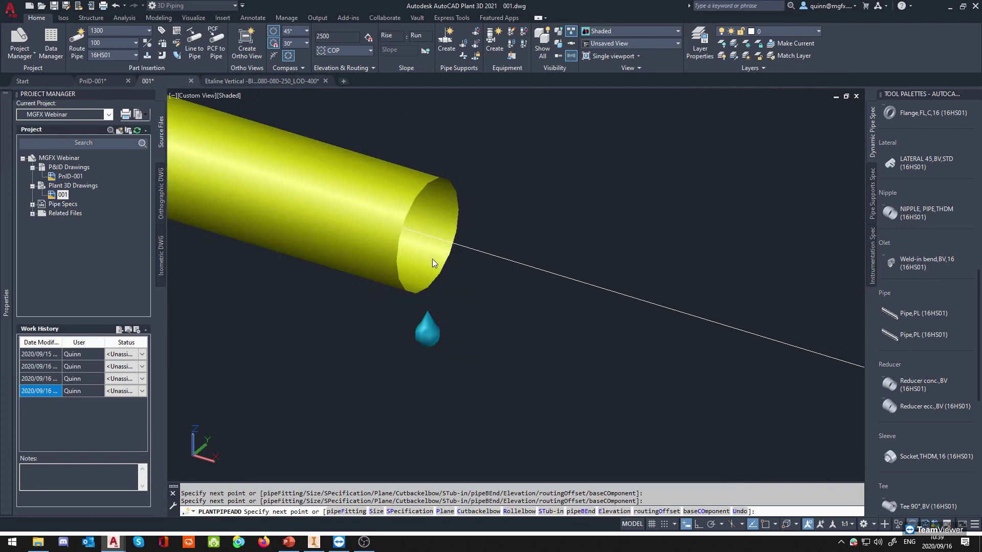
{"action": "key", "text": "Escape"}
Delete the short centre-aligned pipe at the grid corner.
{"action": "scroll", "coordinate": [431, 259], "scroll_direction": "down", "scroll_amount": 4}
{"action": "middle_click_drag", "start_coordinate": [366, 279], "coordinate": [294, 242], "text": "shift"}
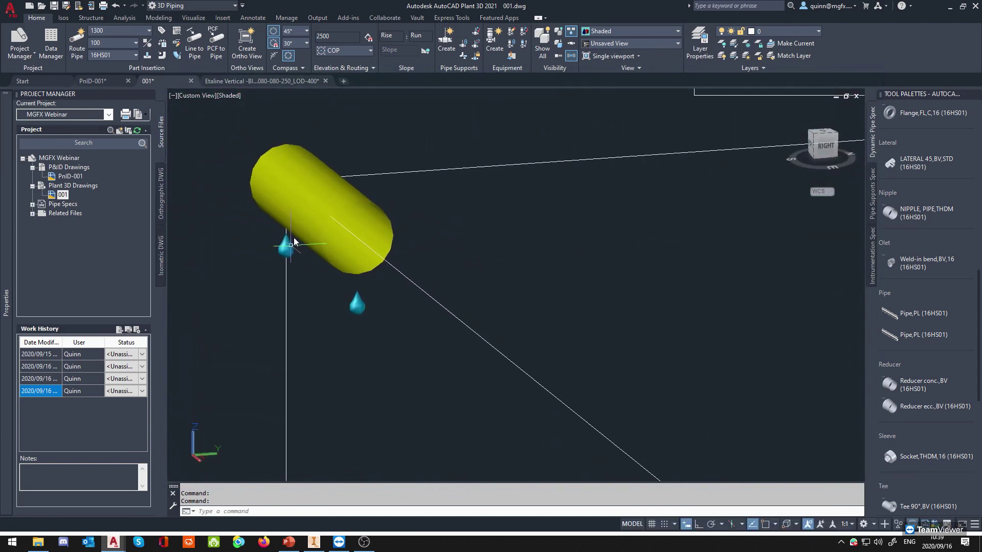
{"action": "left_click", "coordinate": [307, 213]}
{"action": "key", "text": "Delete"}
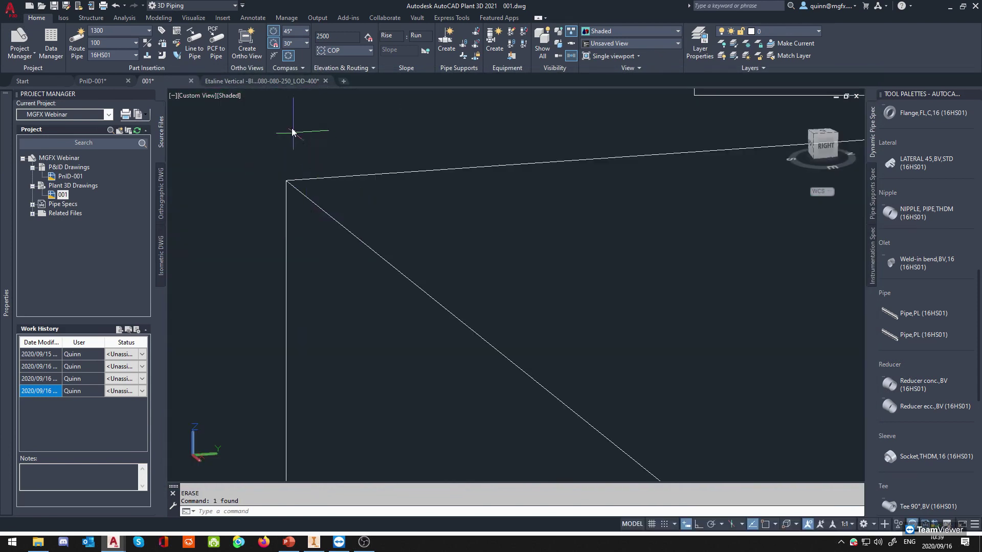
Set the routing reference to BOP and route a short pipe along the grid line from the upper corner's endpoint.
{"action": "left_click", "coordinate": [354, 51]}
{"action": "left_click", "coordinate": [341, 105]}
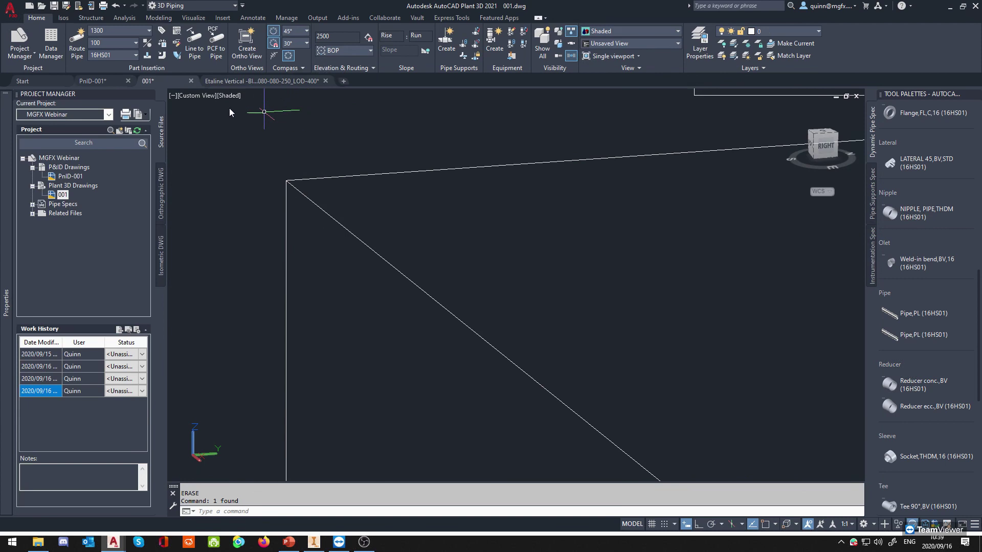
{"action": "left_click", "coordinate": [76, 44]}
{"action": "right_click", "coordinate": [287, 181], "text": "shift"}
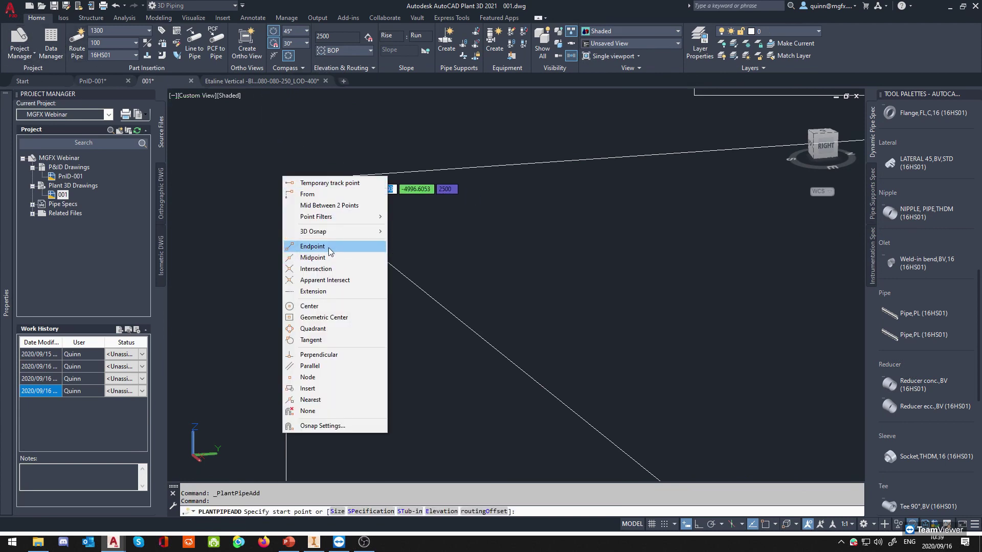
{"action": "left_click", "coordinate": [333, 247]}
{"action": "left_click", "coordinate": [296, 185]}
{"action": "left_click", "coordinate": [391, 263]}
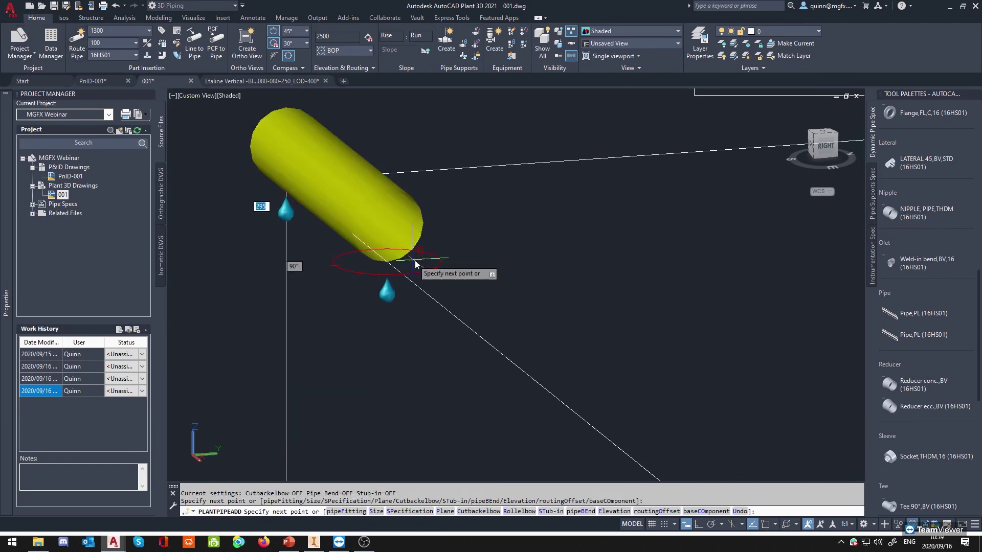
{"action": "key", "text": "Escape"}
Delete the short bottom-aligned pipe and bring the supported pipe back into view.
{"action": "mouse_move", "coordinate": [432, 273]}
{"action": "middle_mouse_down", "text": "shift"}
{"action": "mouse_move", "coordinate": [408, 246]}
{"action": "mouse_move", "coordinate": [398, 256]}
{"action": "mouse_move", "coordinate": [430, 268]}
{"action": "middle_mouse_up", "text": "shift"}
{"action": "scroll", "coordinate": [430, 264], "scroll_direction": "down", "scroll_amount": 6}
{"action": "middle_click_drag", "start_coordinate": [478, 356], "coordinate": [367, 152]}
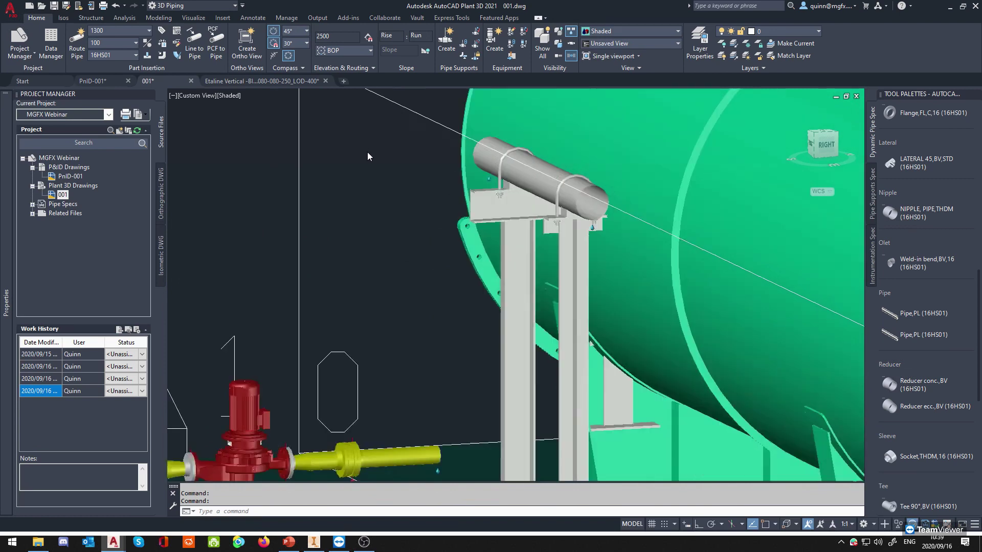
{"action": "scroll", "coordinate": [367, 152], "scroll_direction": "down", "scroll_amount": 2}
{"action": "scroll", "coordinate": [447, 206], "scroll_direction": "up", "scroll_amount": 2}
{"action": "middle_click_drag", "start_coordinate": [447, 206], "coordinate": [454, 237], "text": "shift"}
{"action": "left_click", "coordinate": [525, 300]}
{"action": "key", "text": "Delete"}
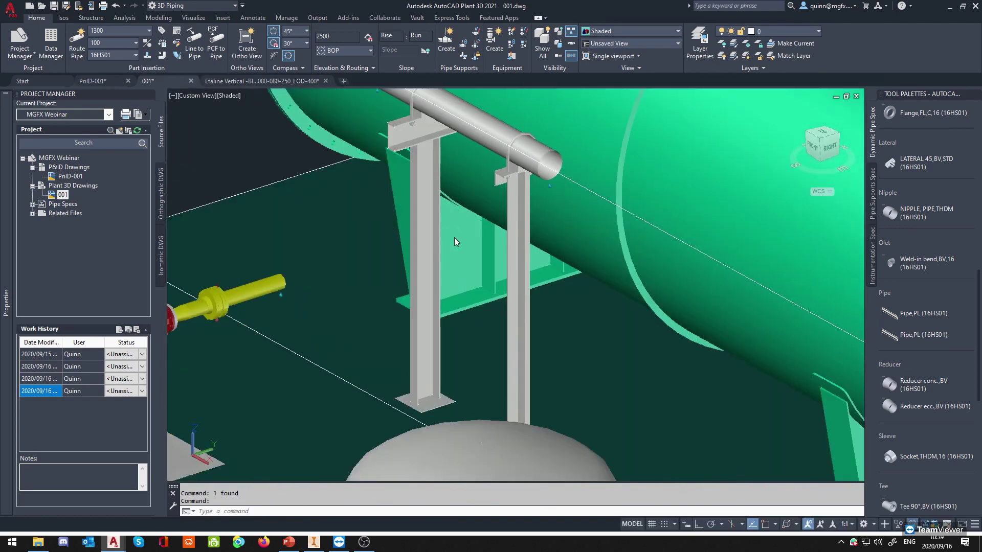
Copy the nearer pipe support to the open floor between it and the pump's discharge pipe.
{"action": "left_click", "coordinate": [426, 321]}
{"action": "type", "text": "CO"}
{"action": "key", "text": "Return"}
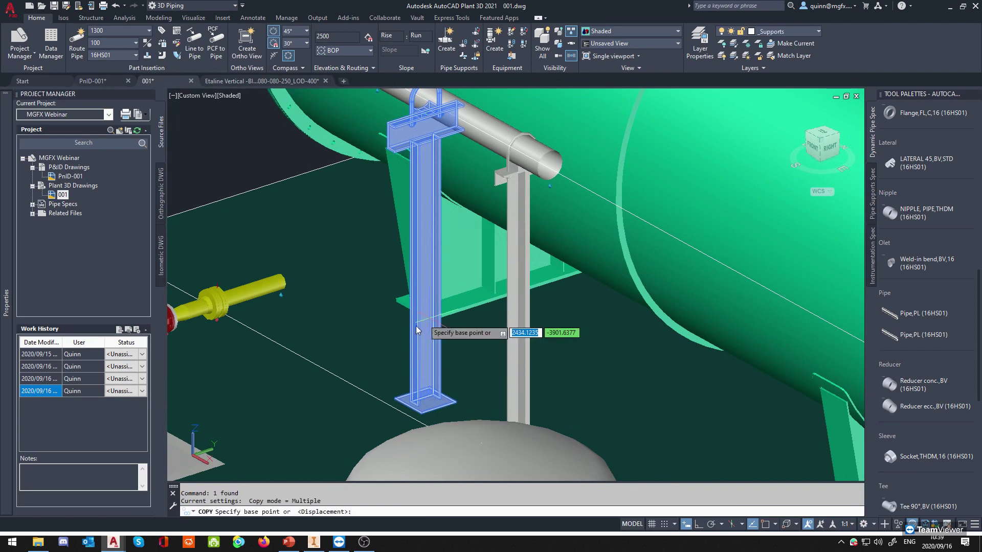
{"action": "left_click", "coordinate": [416, 329]}
{"action": "left_click", "coordinate": [312, 381]}
{"action": "key", "text": "Escape"}
Detach the attached objects from the copied support and delete its U-bolt.
{"action": "left_click", "coordinate": [313, 335]}
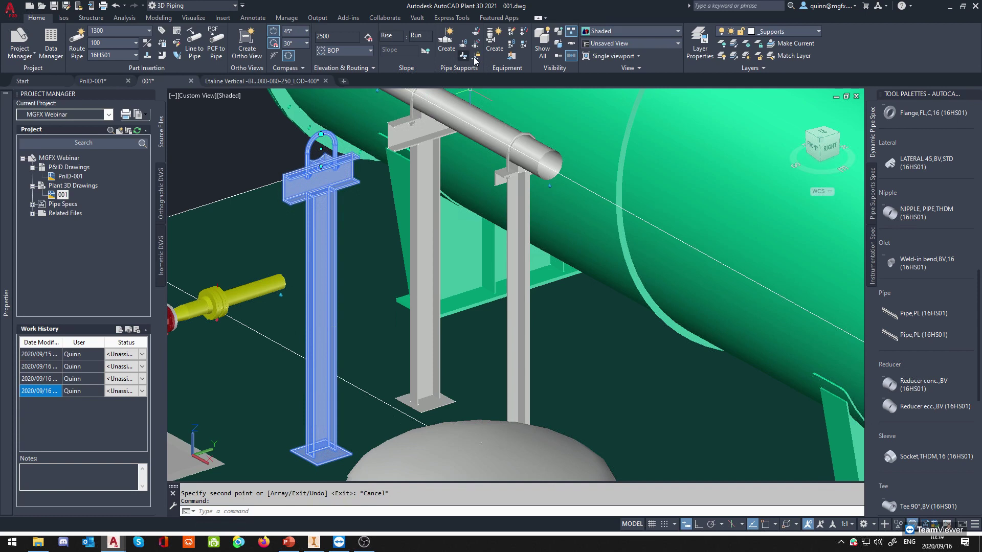
{"action": "key", "text": "Escape"}
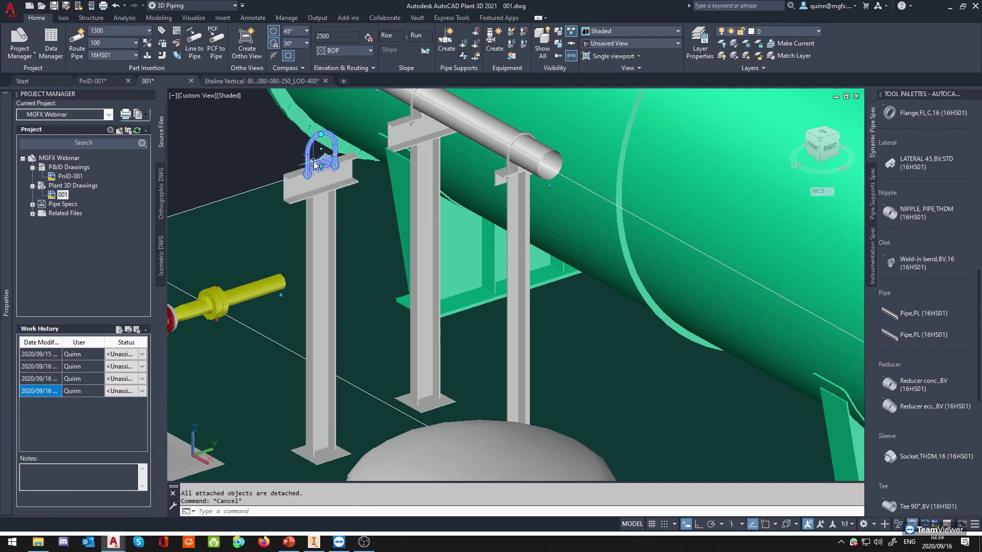
{"action": "scroll", "coordinate": [300, 165], "scroll_direction": "up", "scroll_amount": 3}
{"action": "left_click", "coordinate": [338, 177]}
{"action": "scroll", "coordinate": [412, 185], "scroll_direction": "down", "scroll_amount": 6}
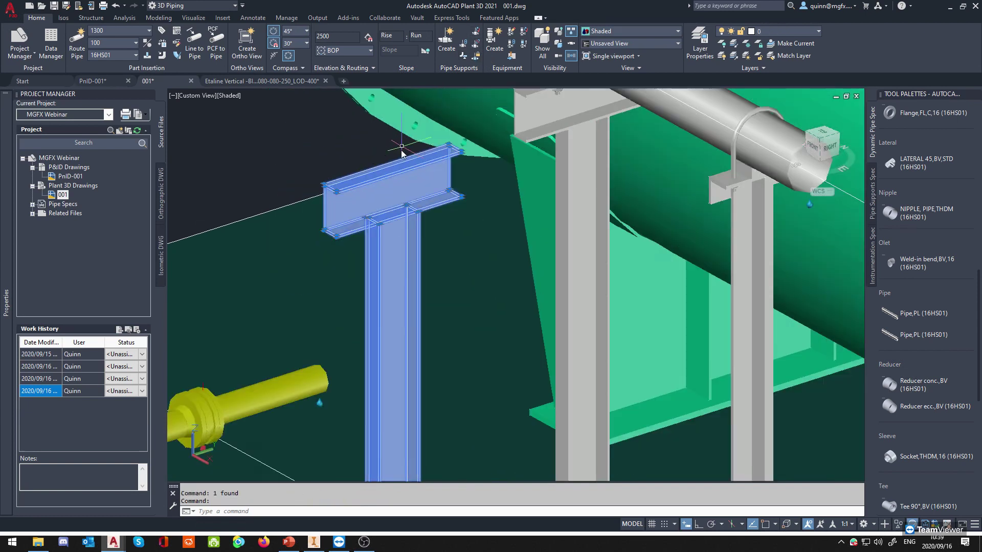
{"action": "key", "text": "Escape"}
Try a freehand copy of the support without a U-bolt beside the original, and delete that copy.
{"action": "scroll", "coordinate": [465, 200], "scroll_direction": "up", "scroll_amount": 5}
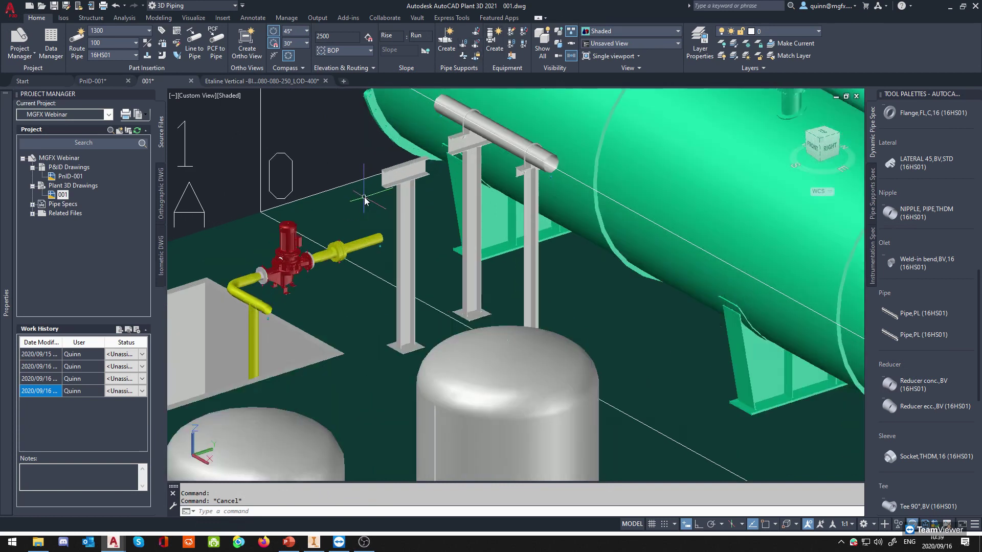
{"action": "scroll", "coordinate": [407, 183], "scroll_direction": "up", "scroll_amount": 4}
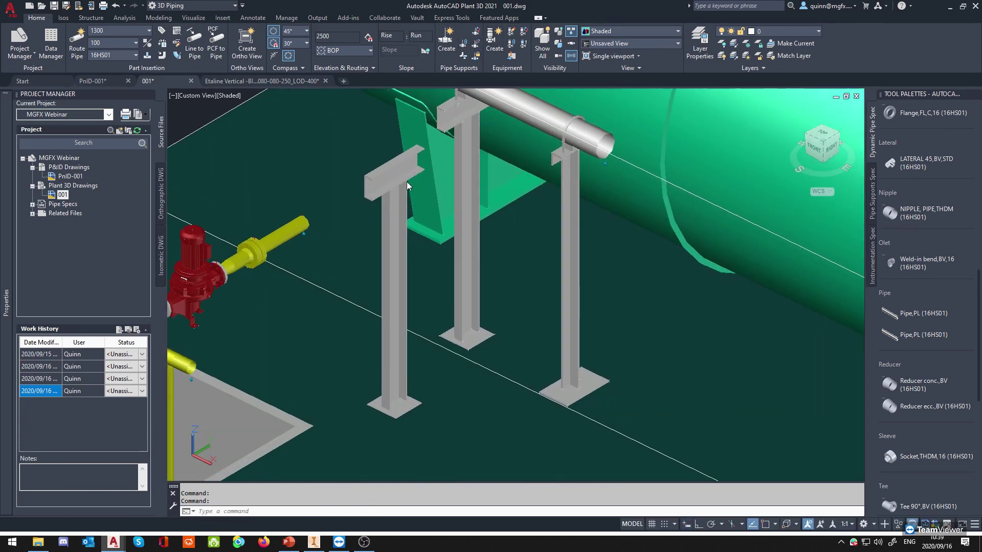
{"action": "left_click", "coordinate": [360, 175]}
{"action": "scroll", "coordinate": [360, 176], "scroll_direction": "down", "scroll_amount": 5}
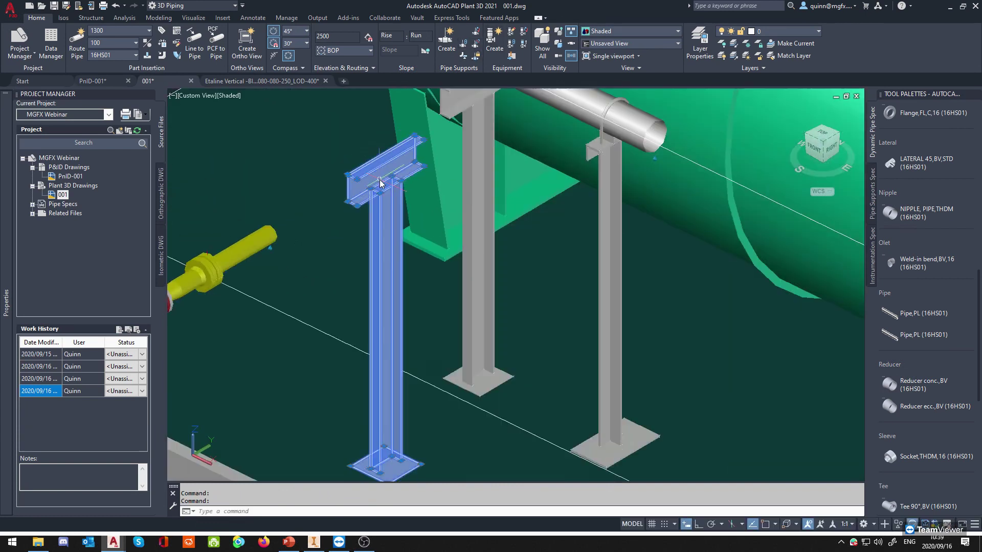
{"action": "type", "text": "co"}
{"action": "key", "text": "Return"}
{"action": "left_click", "coordinate": [383, 195]}
{"action": "left_click", "coordinate": [474, 251]}
{"action": "key", "text": "Escape"}
{"action": "left_click", "coordinate": [479, 261]}
{"action": "key", "text": "Delete"}
Start copying the support without a U-bolt along the X axis, and undo a first copy placed at 200.
{"action": "left_click", "coordinate": [375, 195]}
{"action": "type", "text": "o"}
{"action": "key", "text": "Return"}
{"action": "left_click", "coordinate": [390, 204]}
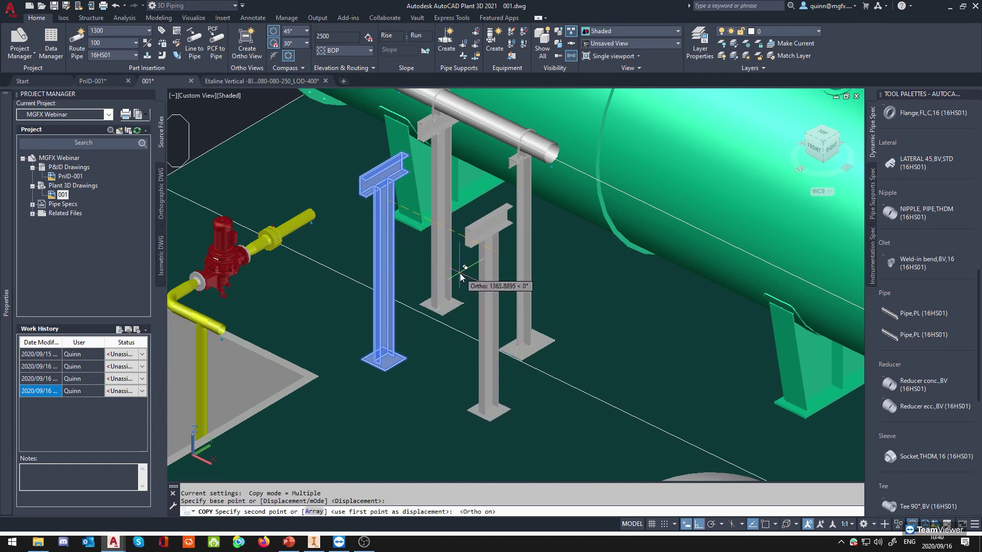
{"action": "type", "text": "200"}
{"action": "key", "text": "Return"}
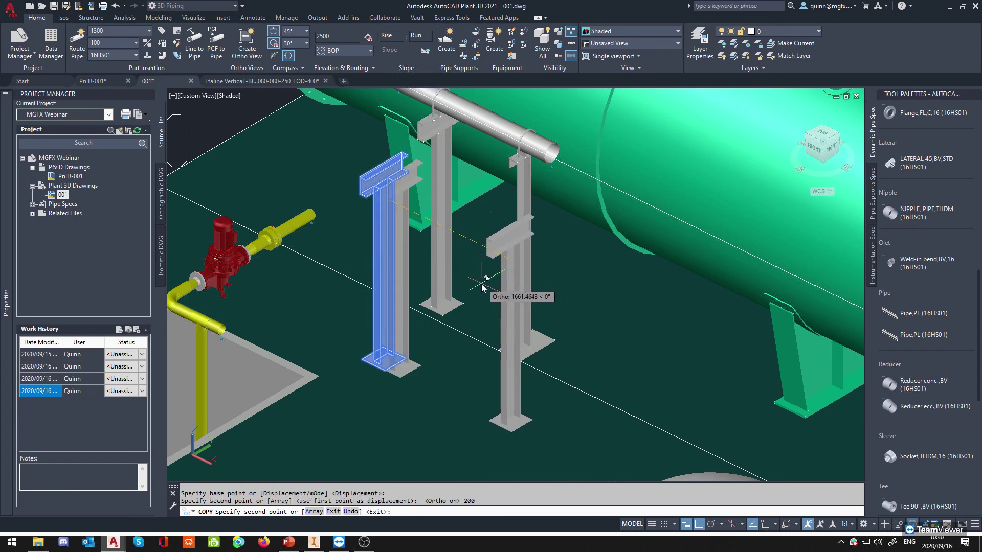
{"action": "key", "text": "ctrl+z"}
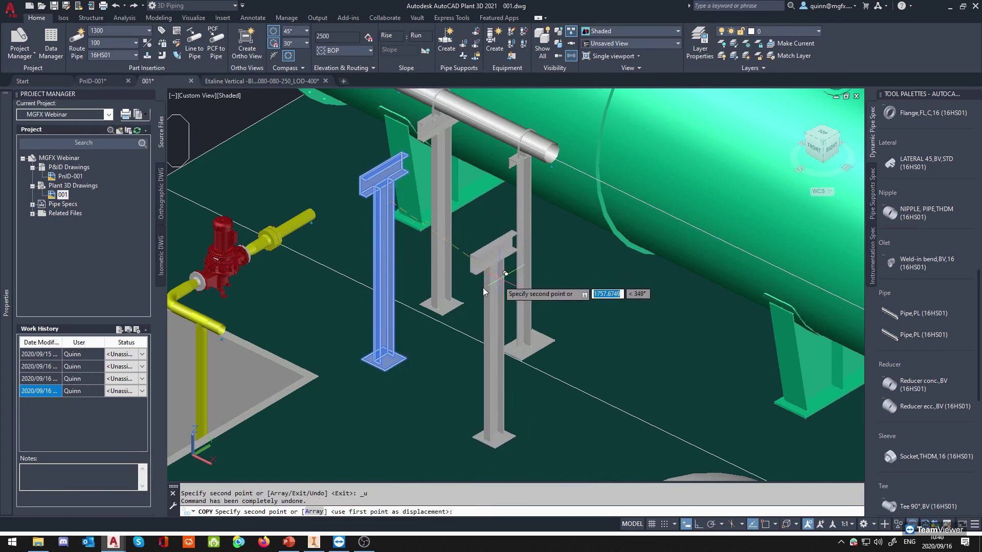
Place two copies of the support along the X axis with Ortho on, at distances of 2000 and 4000.
{"action": "key", "text": "F8"}
{"action": "type", "text": "200"}
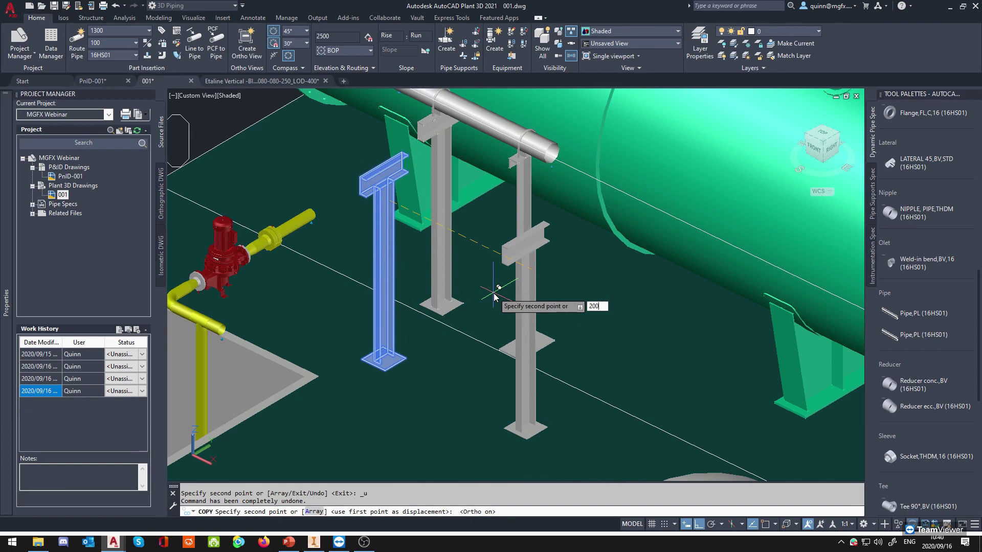
{"action": "type", "text": "0"}
{"action": "key", "text": "Return"}
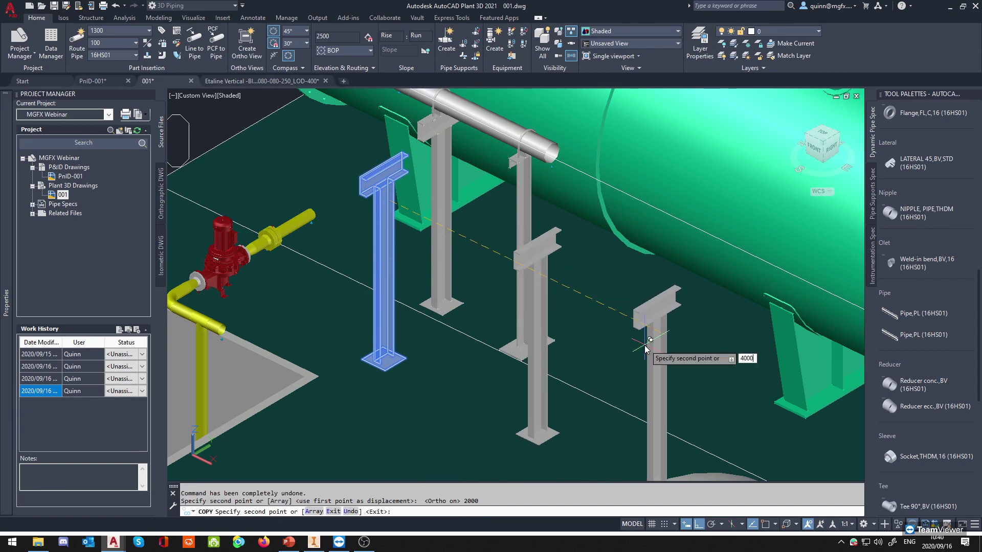
{"action": "key", "text": "Return"}
{"action": "key", "text": "Return"}
Route a pipe from the midpoint of the first support's top beam edge to the farthest copied support's top beam.
{"action": "scroll", "coordinate": [535, 306], "scroll_direction": "up", "scroll_amount": 2}
{"action": "scroll", "coordinate": [535, 306], "scroll_direction": "up", "scroll_amount": 1}
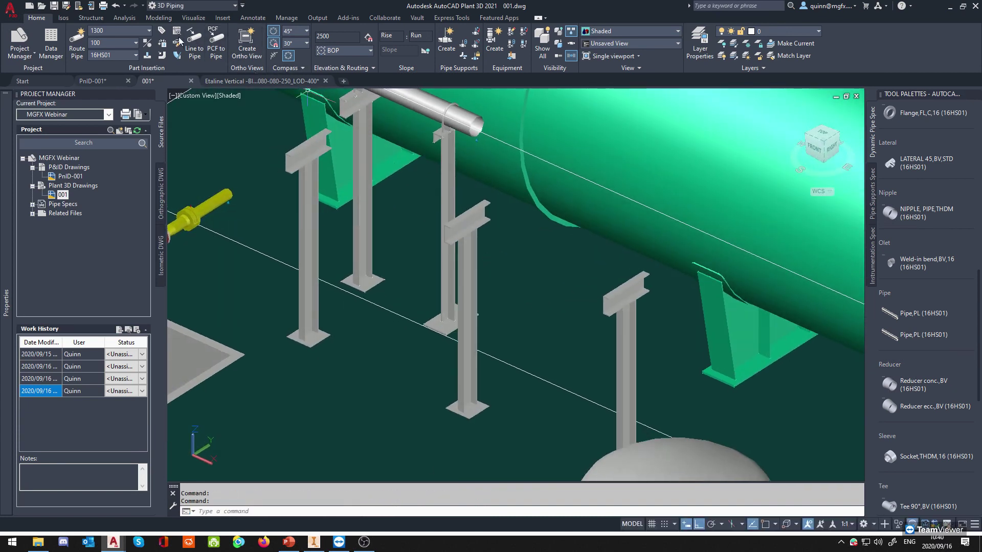
{"action": "left_click", "coordinate": [77, 40]}
{"action": "scroll", "coordinate": [307, 131], "scroll_direction": "up", "scroll_amount": 5}
{"action": "right_click", "coordinate": [321, 133], "text": "shift"}
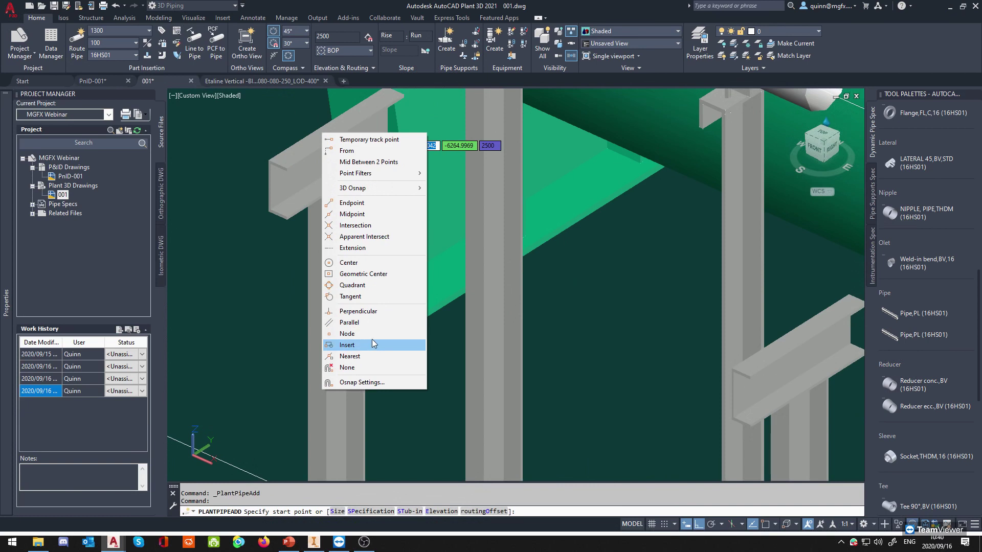
{"action": "left_click", "coordinate": [352, 214]}
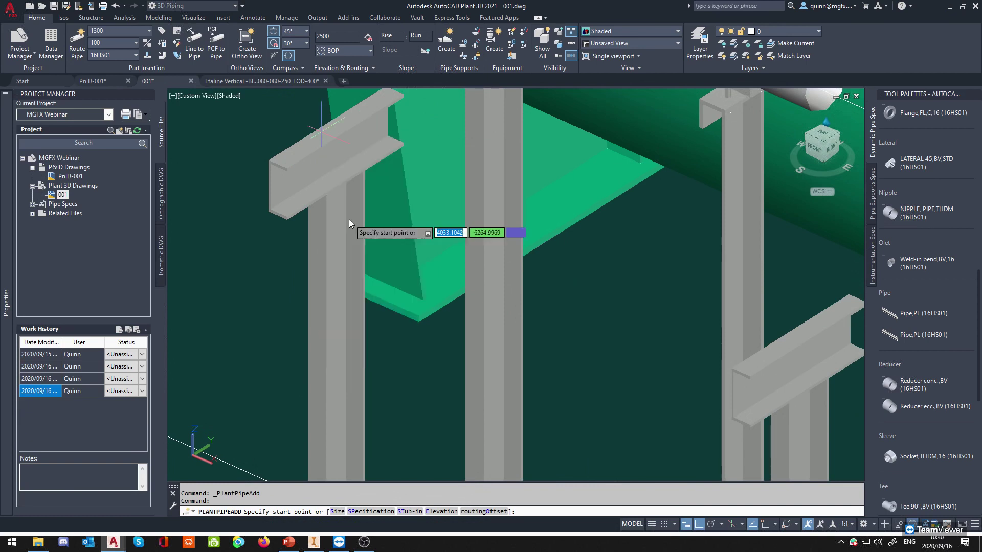
{"action": "scroll", "coordinate": [332, 138], "scroll_direction": "up", "scroll_amount": 3}
{"action": "left_click", "coordinate": [333, 144]}
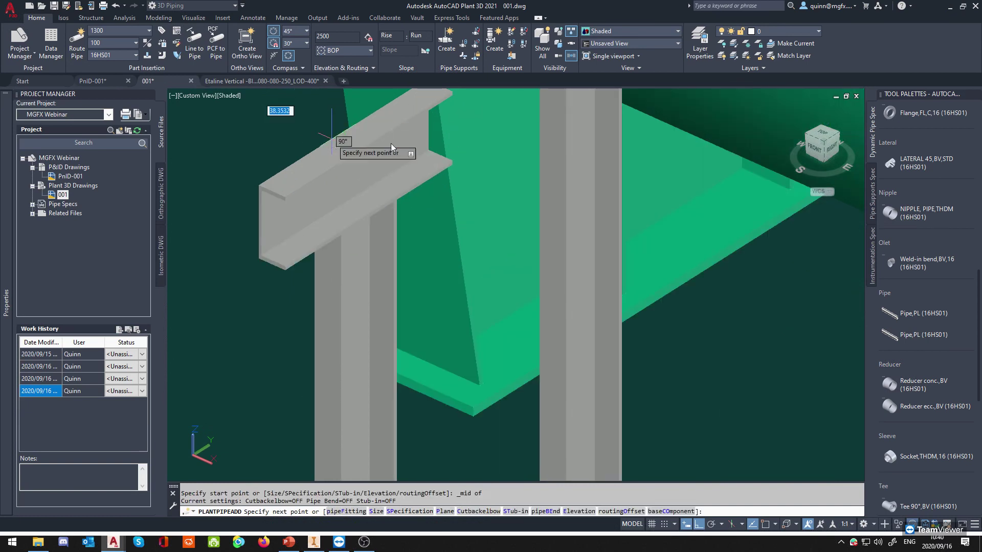
{"action": "scroll", "coordinate": [333, 143], "scroll_direction": "down", "scroll_amount": 5}
{"action": "scroll", "coordinate": [488, 210], "scroll_direction": "up", "scroll_amount": 3}
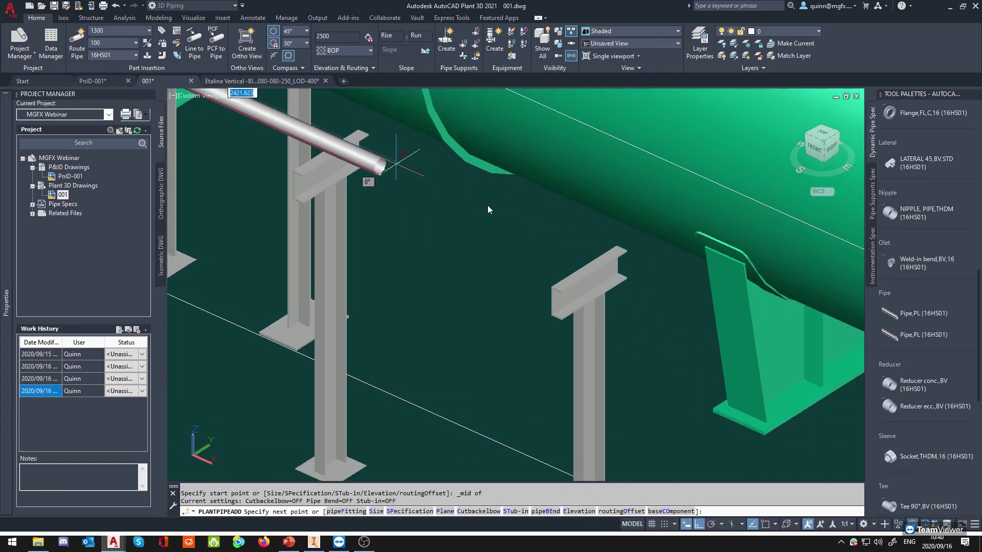
{"action": "scroll", "coordinate": [576, 276], "scroll_direction": "up", "scroll_amount": 3}
{"action": "left_click", "coordinate": [588, 281]}
{"action": "key", "text": "Escape"}
Check how the pipe rests on the supports and set the pipe routing alignment to Top Right.
{"action": "scroll", "coordinate": [547, 266], "scroll_direction": "down", "scroll_amount": 4}
{"action": "middle_click_drag", "start_coordinate": [547, 269], "coordinate": [369, 193], "text": "shift"}
{"action": "scroll", "coordinate": [453, 177], "scroll_direction": "up", "scroll_amount": 2}
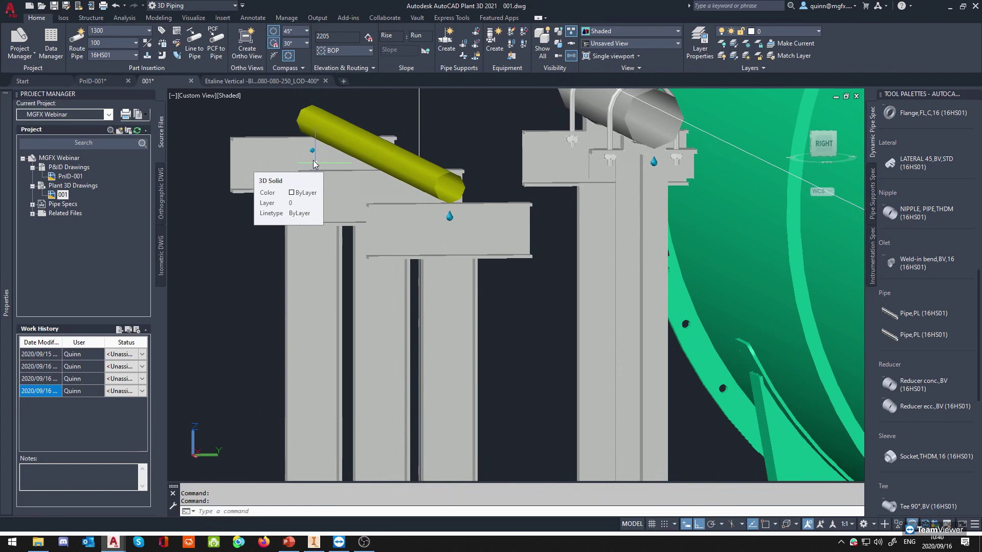
{"action": "mouse_move", "coordinate": [306, 138]}
{"action": "middle_mouse_down", "text": "shift"}
{"action": "mouse_move", "coordinate": [320, 160]}
{"action": "mouse_move", "coordinate": [323, 148]}
{"action": "middle_mouse_up", "text": "shift"}
{"action": "left_click", "coordinate": [342, 51]}
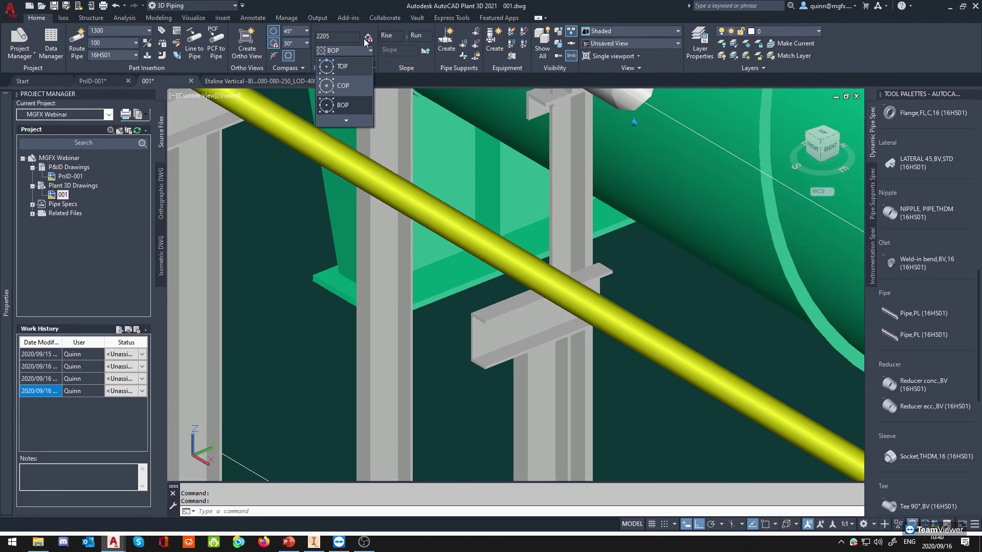
{"action": "left_click", "coordinate": [348, 28]}
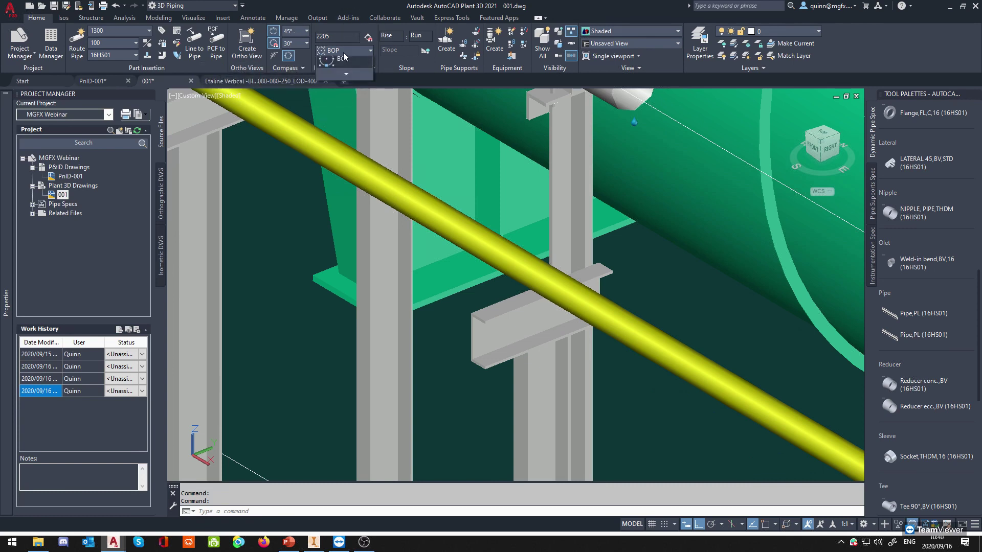
{"action": "left_click", "coordinate": [343, 53]}
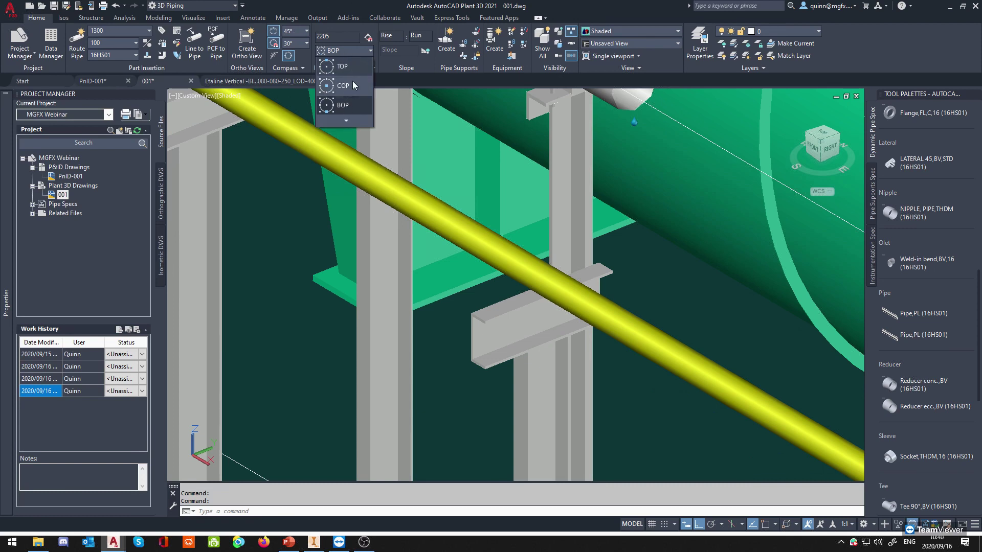
{"action": "left_click", "coordinate": [351, 119]}
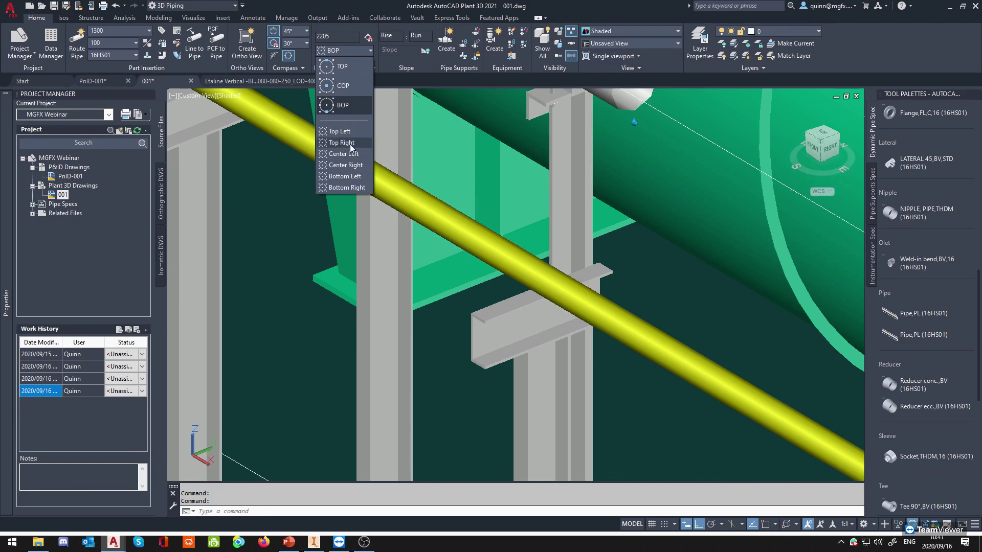
{"action": "left_click", "coordinate": [351, 143]}
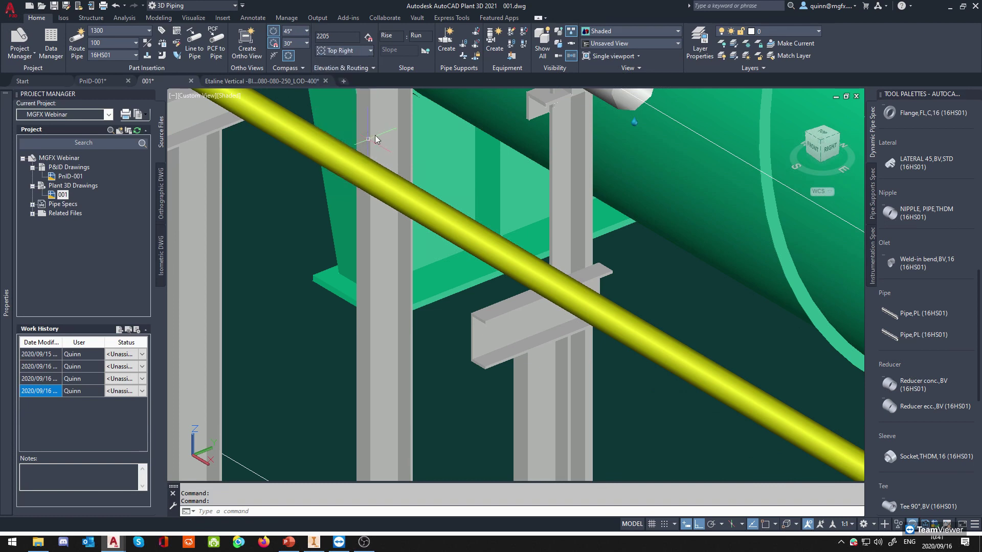
Start routing a second pipe from the front upper corner endpoint of the first support's top beam.
{"action": "left_click", "coordinate": [77, 44]}
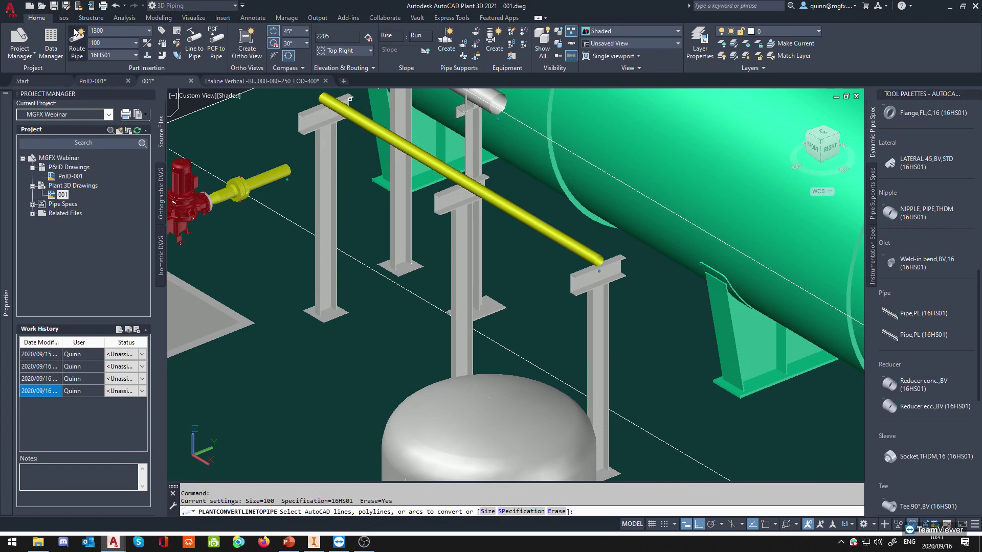
{"action": "scroll", "coordinate": [288, 100], "scroll_direction": "up", "scroll_amount": 5}
{"action": "scroll", "coordinate": [362, 222], "scroll_direction": "up", "scroll_amount": 6}
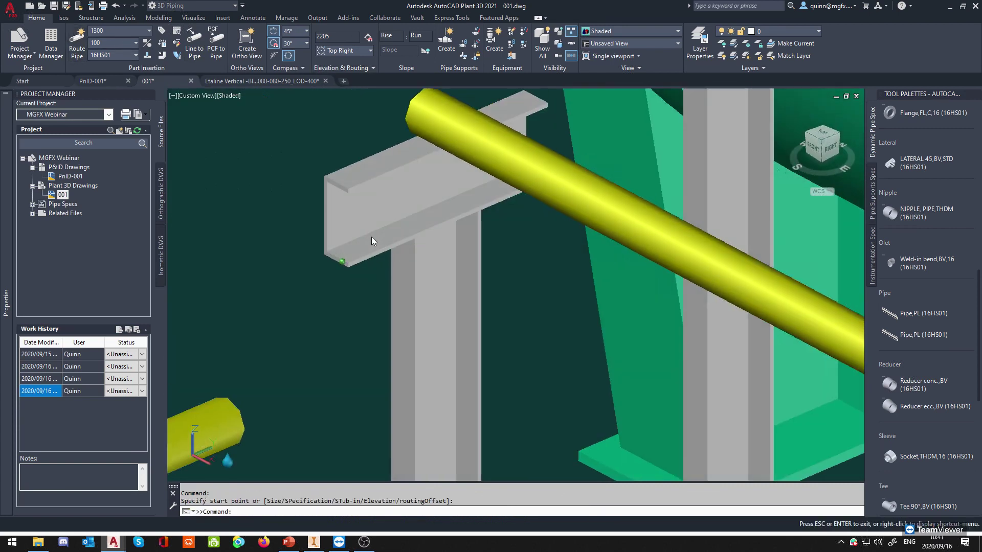
{"action": "right_click", "coordinate": [334, 169], "text": "shift"}
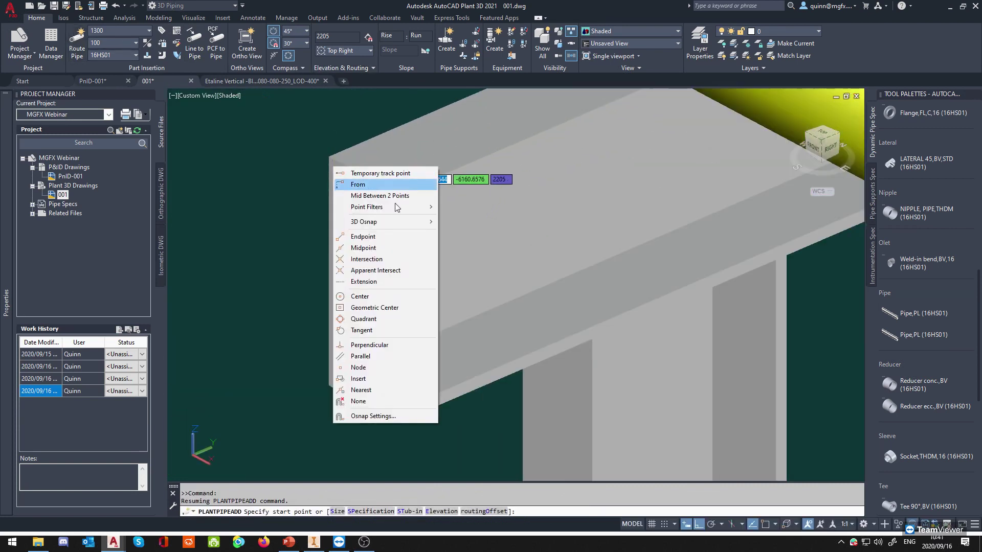
{"action": "left_click", "coordinate": [364, 236]}
{"action": "left_click", "coordinate": [332, 169]}
{"action": "scroll", "coordinate": [332, 166], "scroll_direction": "down", "scroll_amount": 8}
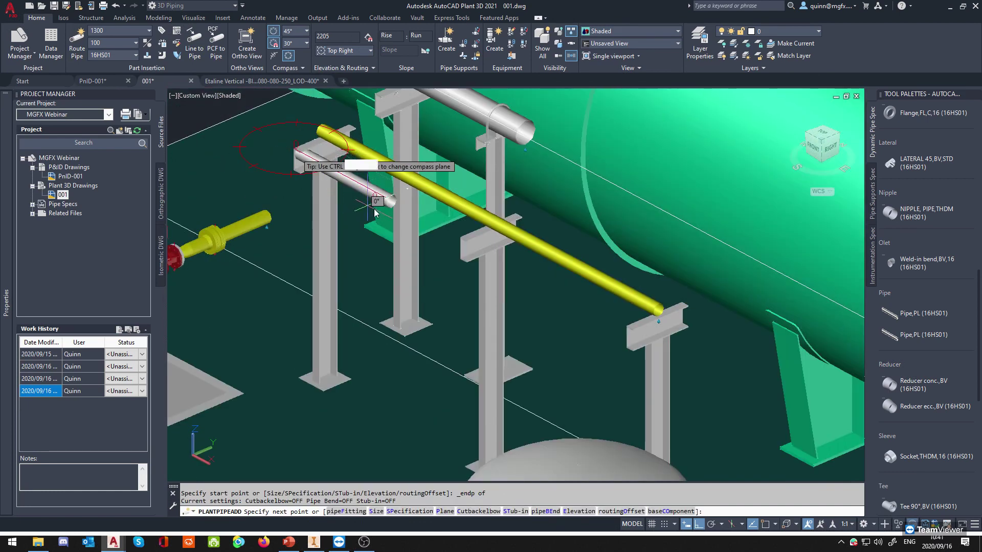
{"action": "scroll", "coordinate": [336, 154], "scroll_direction": "up", "scroll_amount": 6}
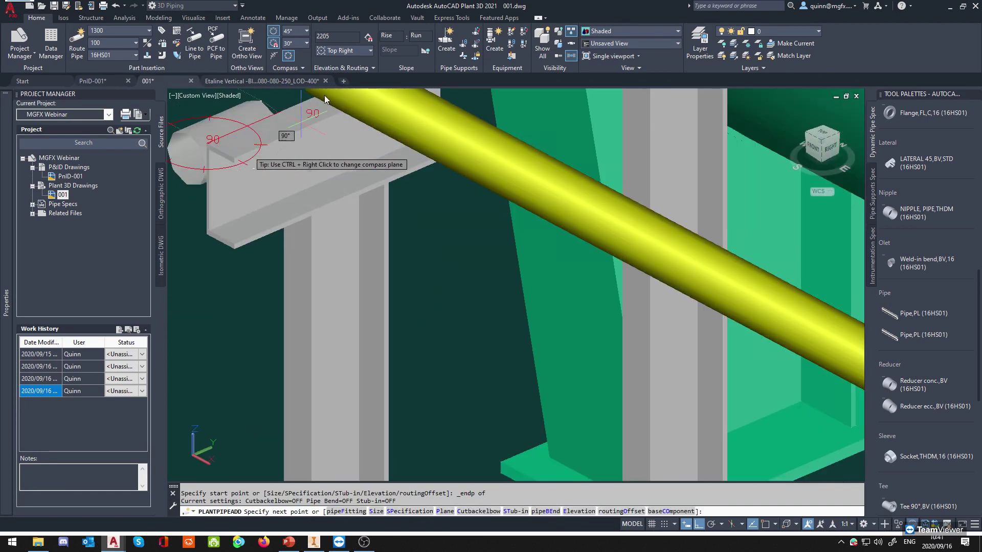
Switch the routing alignment to Top Left and end the pipe at the matching corner of the farthest support.
{"action": "left_click", "coordinate": [351, 51]}
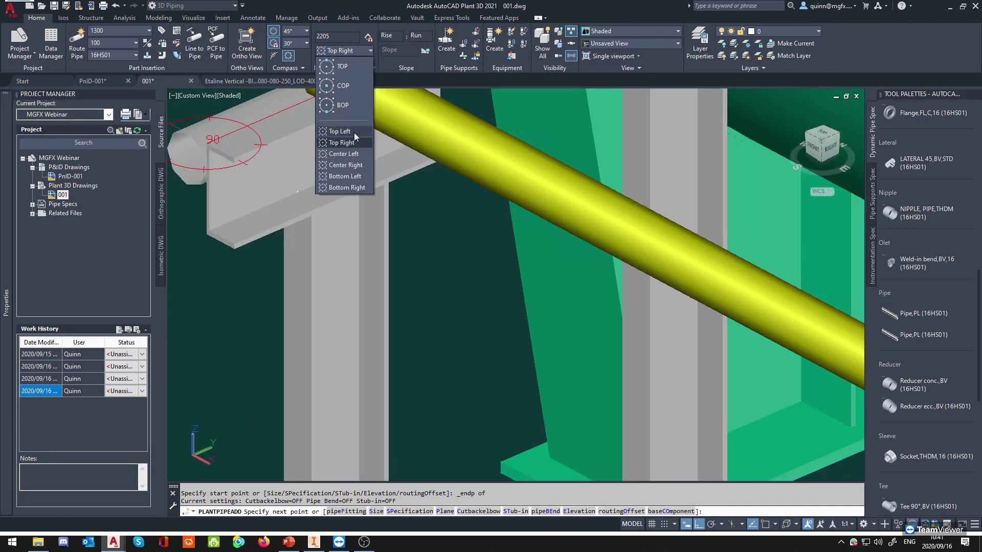
{"action": "left_click", "coordinate": [339, 107]}
{"action": "scroll", "coordinate": [459, 308], "scroll_direction": "down", "scroll_amount": 5}
{"action": "scroll", "coordinate": [593, 343], "scroll_direction": "up", "scroll_amount": 6}
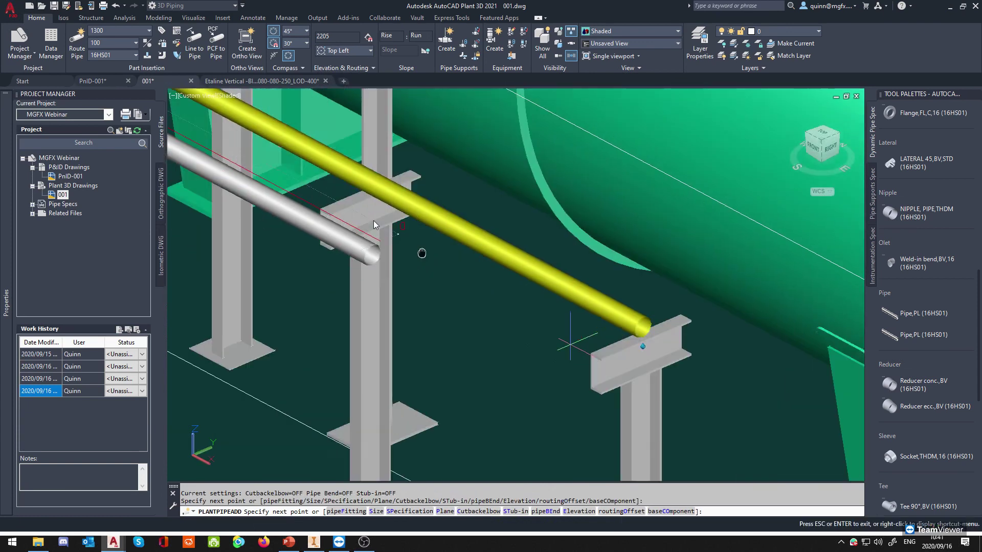
{"action": "left_click", "coordinate": [594, 346]}
{"action": "key", "text": "Return"}
Examine from the end how the second pipe aligns with the upper corner of the support beams.
{"action": "middle_click_drag", "start_coordinate": [480, 323], "coordinate": [389, 232], "text": "shift"}
{"action": "scroll", "coordinate": [393, 220], "scroll_direction": "up", "scroll_amount": 4}
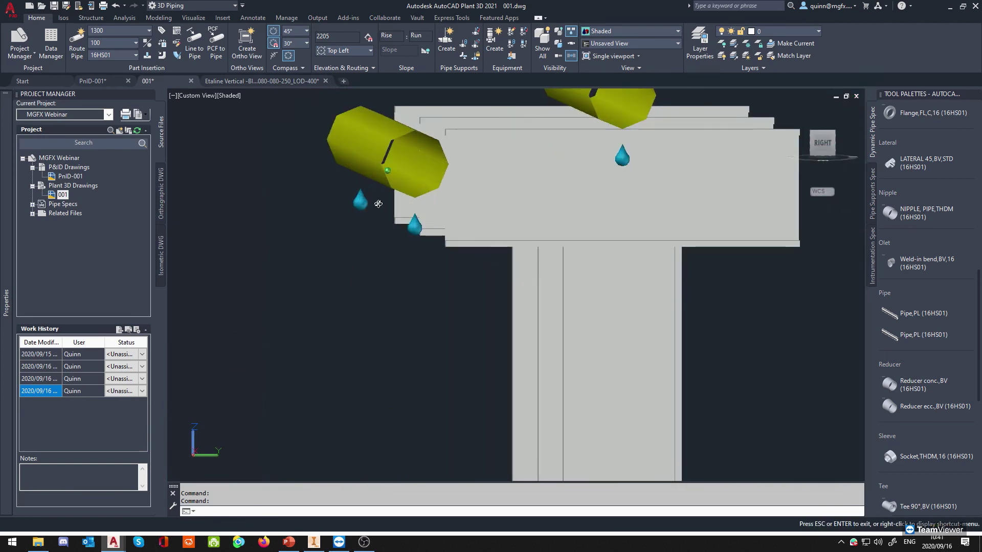
{"action": "scroll", "coordinate": [563, 179], "scroll_direction": "up", "scroll_amount": 2}
{"action": "middle_click_drag", "start_coordinate": [484, 173], "coordinate": [489, 177], "text": "shift"}
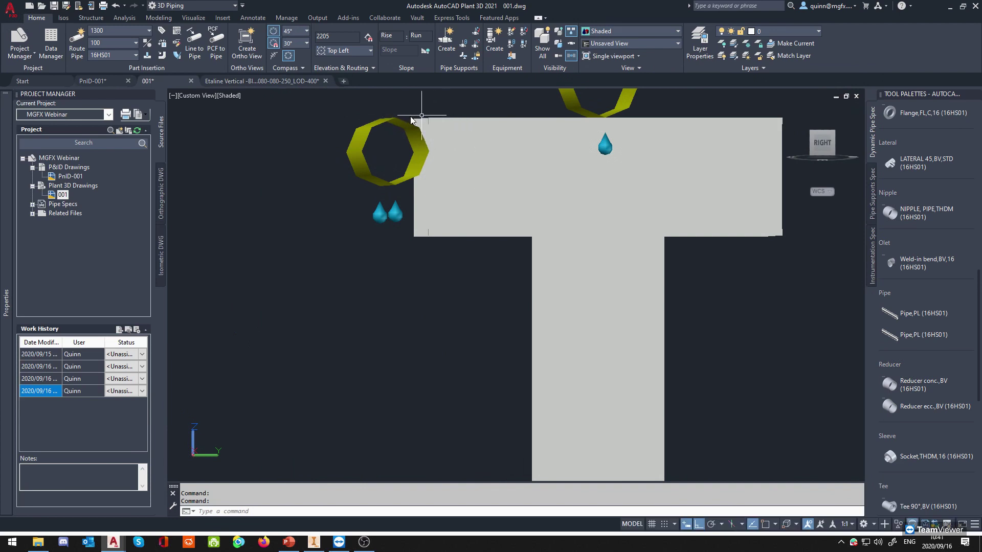
{"action": "scroll", "coordinate": [419, 187], "scroll_direction": "up", "scroll_amount": 1}
{"action": "scroll", "coordinate": [440, 180], "scroll_direction": "down", "scroll_amount": 2}
{"action": "middle_click_drag", "start_coordinate": [442, 179], "coordinate": [434, 191], "text": "shift"}
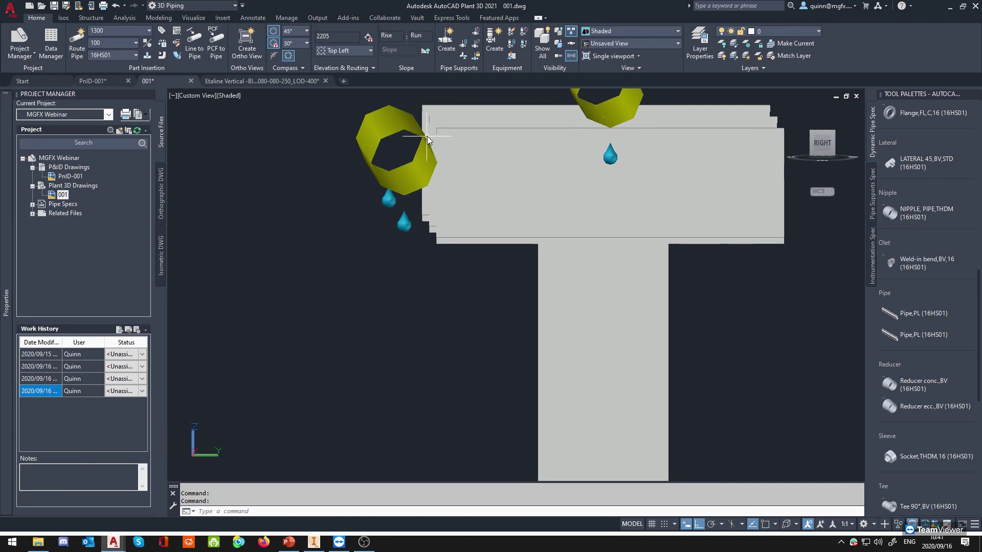
{"action": "middle_click_drag", "start_coordinate": [438, 241], "coordinate": [465, 282], "text": "shift"}
{"action": "scroll", "coordinate": [465, 273], "scroll_direction": "down", "scroll_amount": 3}
{"action": "scroll", "coordinate": [451, 265], "scroll_direction": "down", "scroll_amount": 5}
{"action": "scroll", "coordinate": [428, 258], "scroll_direction": "up", "scroll_amount": 3}
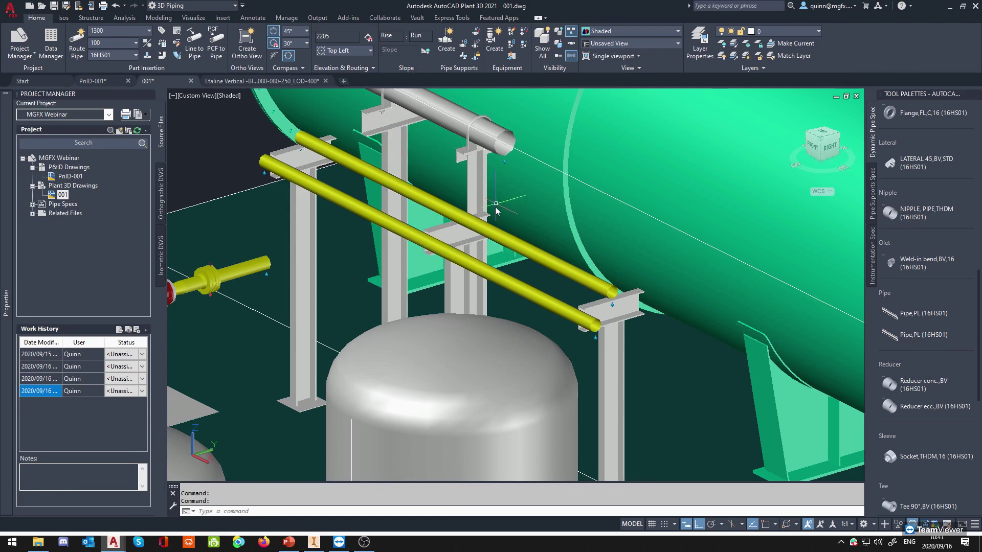
Look at both pipes on the supports and review the available routing alignment options.
{"action": "scroll", "coordinate": [460, 212], "scroll_direction": "up", "scroll_amount": 2}
{"action": "middle_click_drag", "start_coordinate": [417, 210], "coordinate": [339, 57], "text": "shift"}
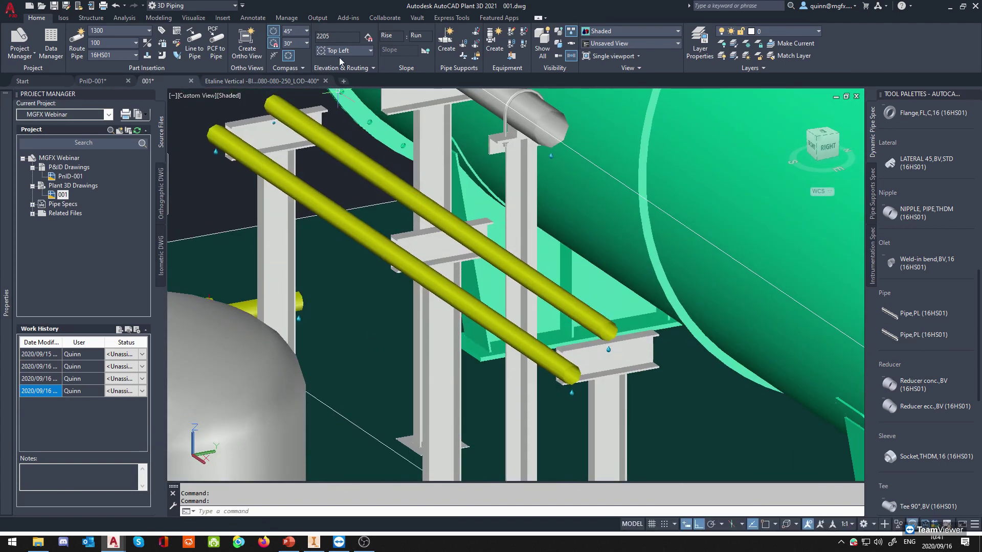
{"action": "left_click", "coordinate": [342, 50]}
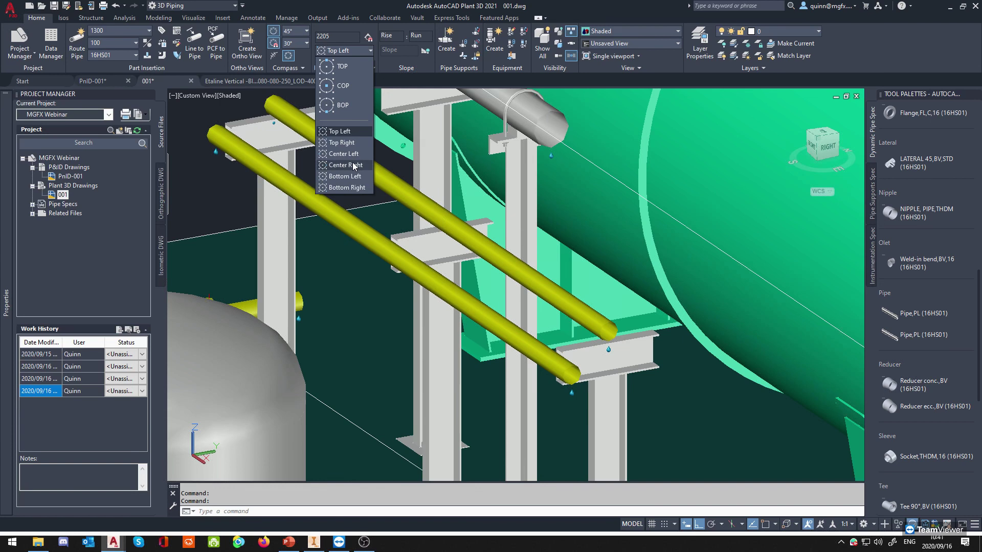
{"action": "left_click", "coordinate": [350, 73]}
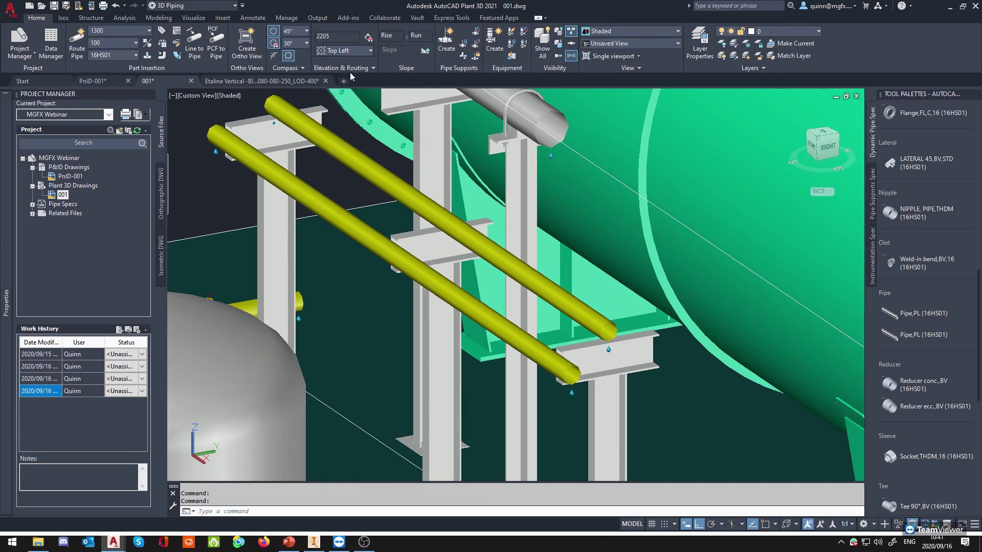
Set the routing elevation to 2000 and route a freehand pipe parallel to the supported pipes, in front of them.
{"action": "scroll", "coordinate": [390, 102], "scroll_direction": "down", "scroll_amount": 3}
{"action": "middle_click_drag", "start_coordinate": [295, 143], "coordinate": [389, 205], "text": "shift"}
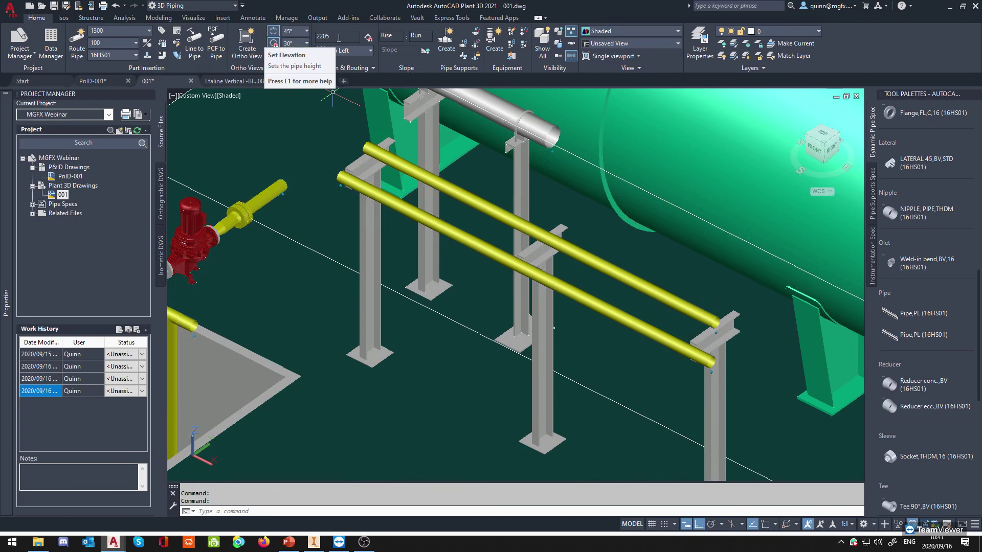
{"action": "left_click", "coordinate": [338, 37]}
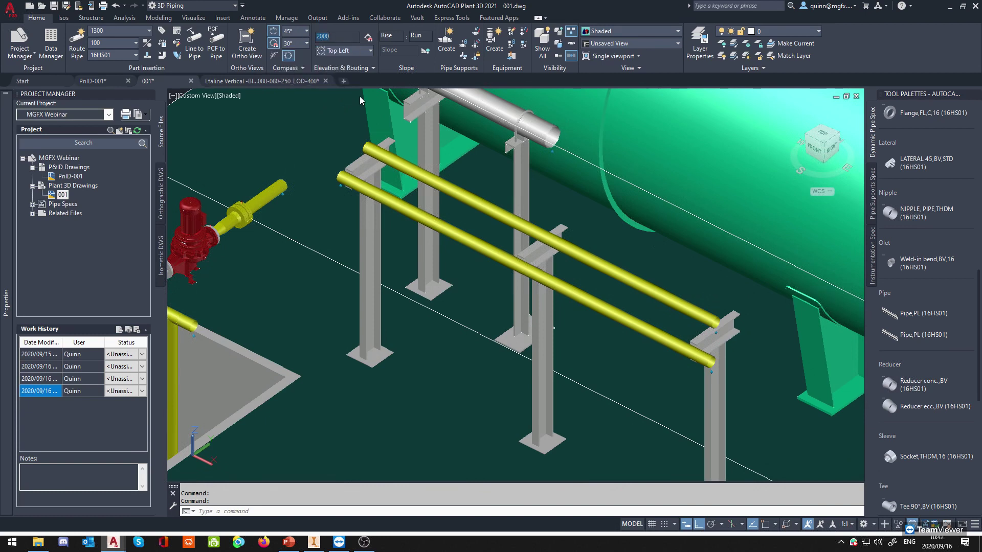
{"action": "left_click", "coordinate": [77, 43]}
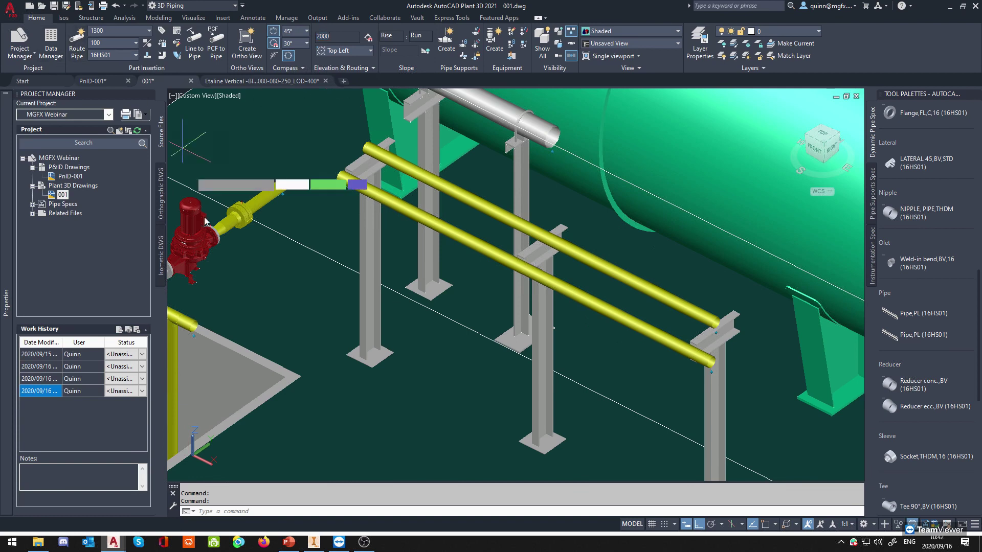
{"action": "left_click", "coordinate": [268, 339]}
{"action": "left_click", "coordinate": [475, 443]}
{"action": "key", "text": "Escape"}
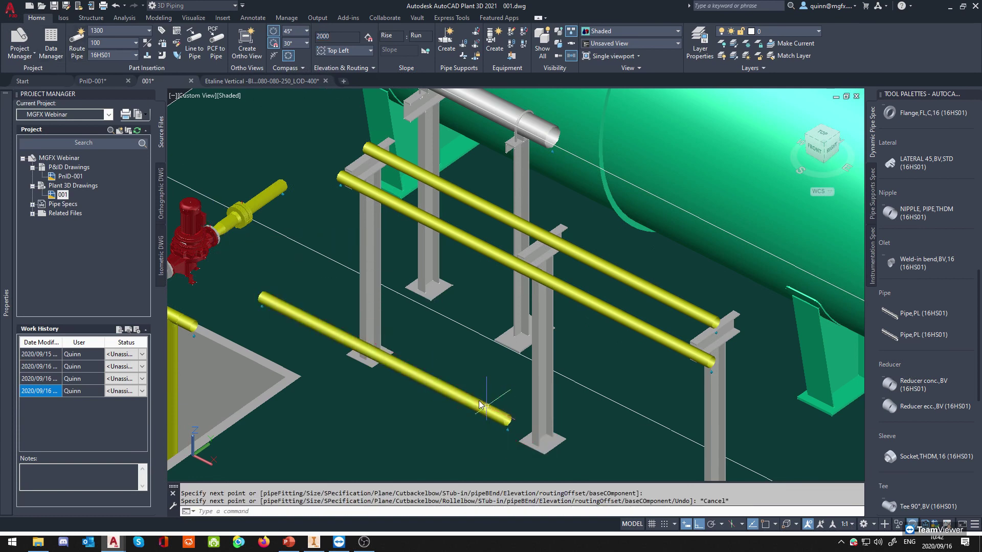
Inspect the BOP, COP and TOP elevation fields of the freehand pipe and the list of routing alignment options.
{"action": "middle_click_drag", "start_coordinate": [407, 384], "coordinate": [428, 322], "text": "shift"}
{"action": "left_click", "coordinate": [442, 275]}
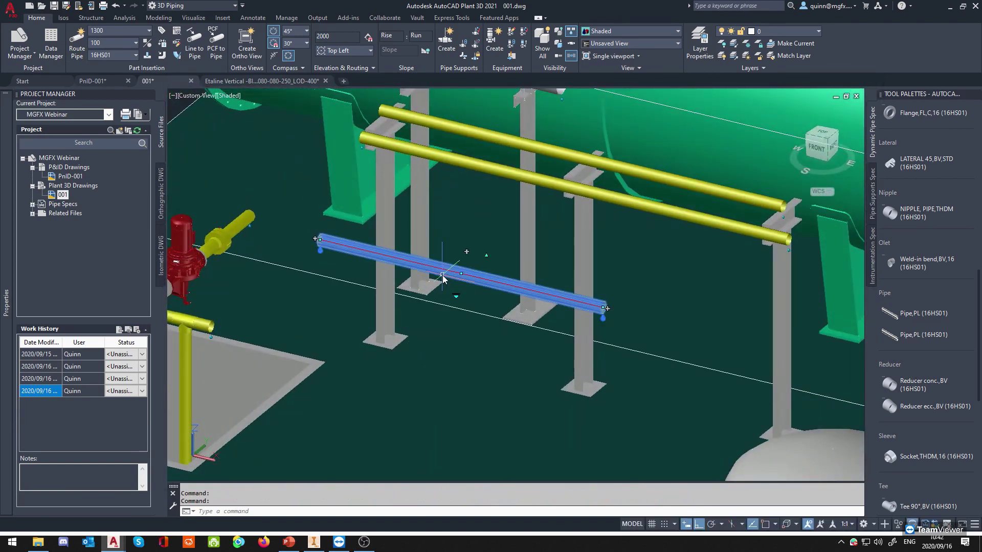
{"action": "left_click", "coordinate": [487, 257]}
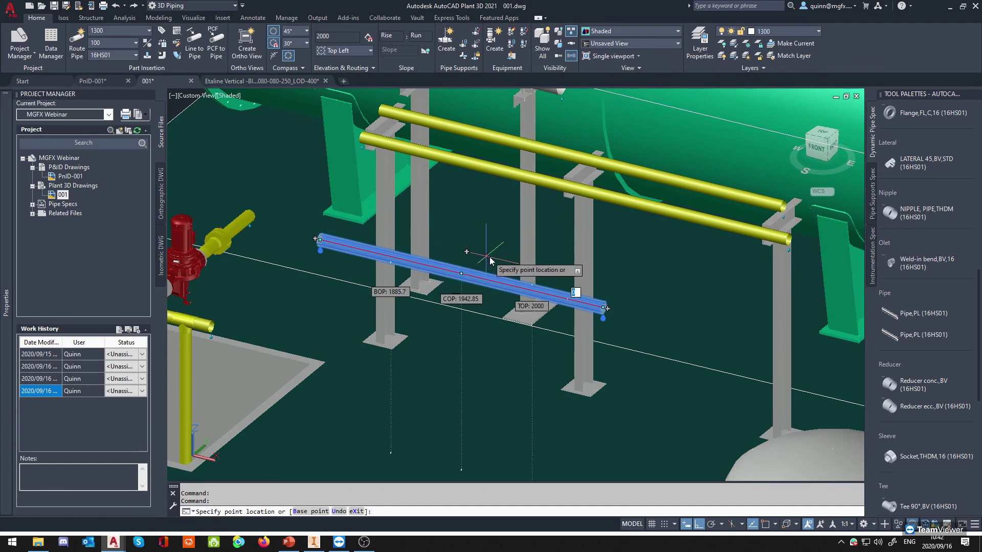
{"action": "key", "text": "Tab"}
{"action": "key", "text": "Tab"}
{"action": "key", "text": "Tab"}
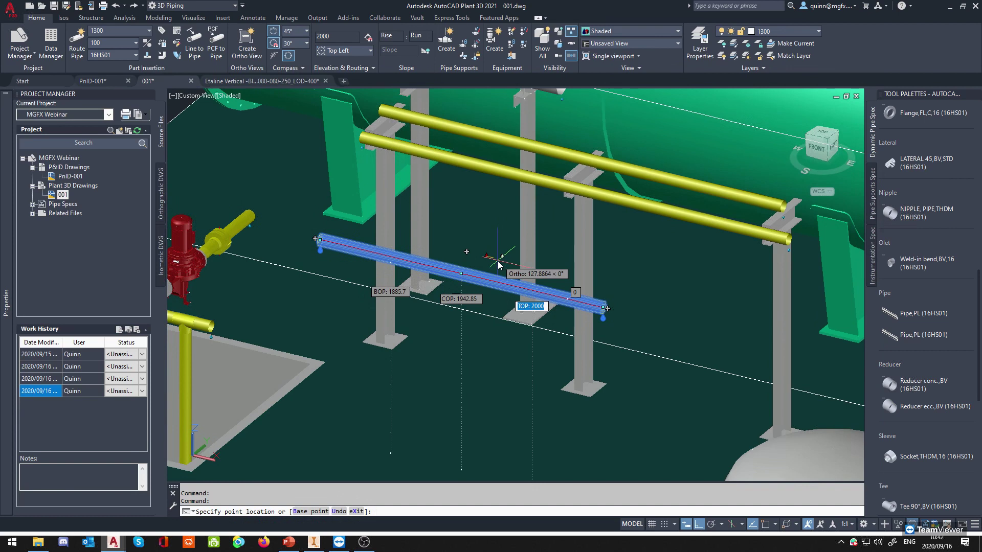
{"action": "left_click", "coordinate": [370, 51]}
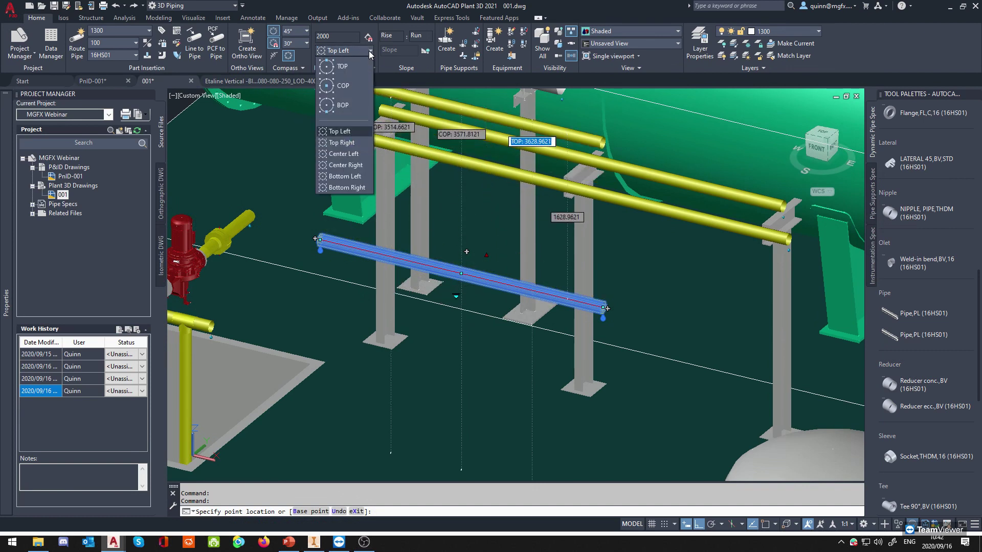
{"action": "left_click", "coordinate": [341, 53]}
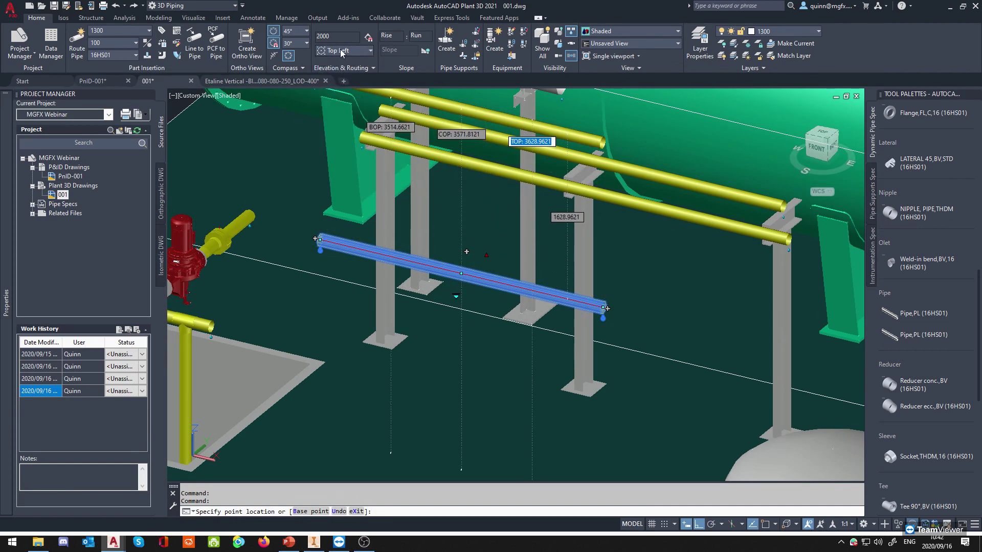
{"action": "key", "text": "Escape"}
Delete the freehand pipe in front of the supports.
{"action": "left_click", "coordinate": [514, 280]}
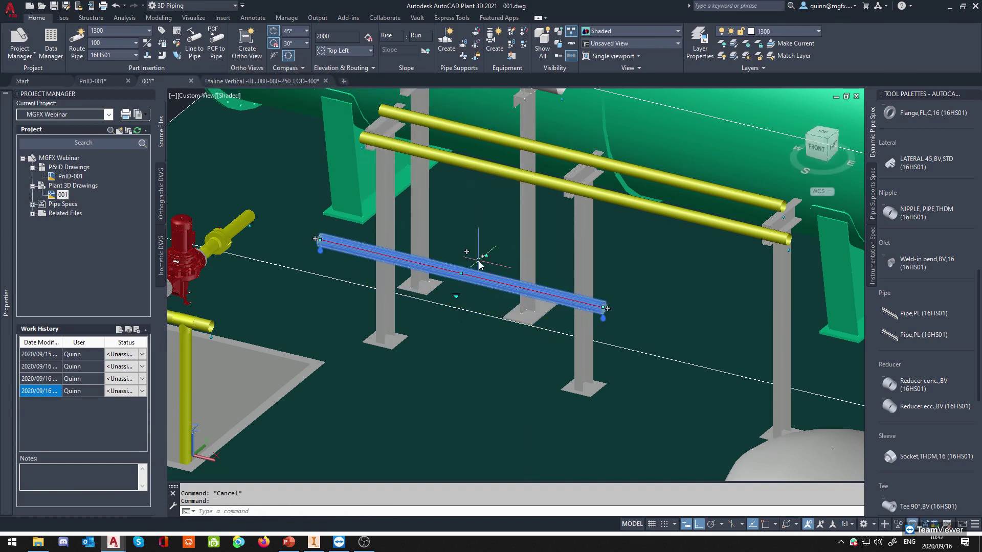
{"action": "key", "text": "Delete"}
{"action": "scroll", "coordinate": [422, 165], "scroll_direction": "down", "scroll_amount": 2}
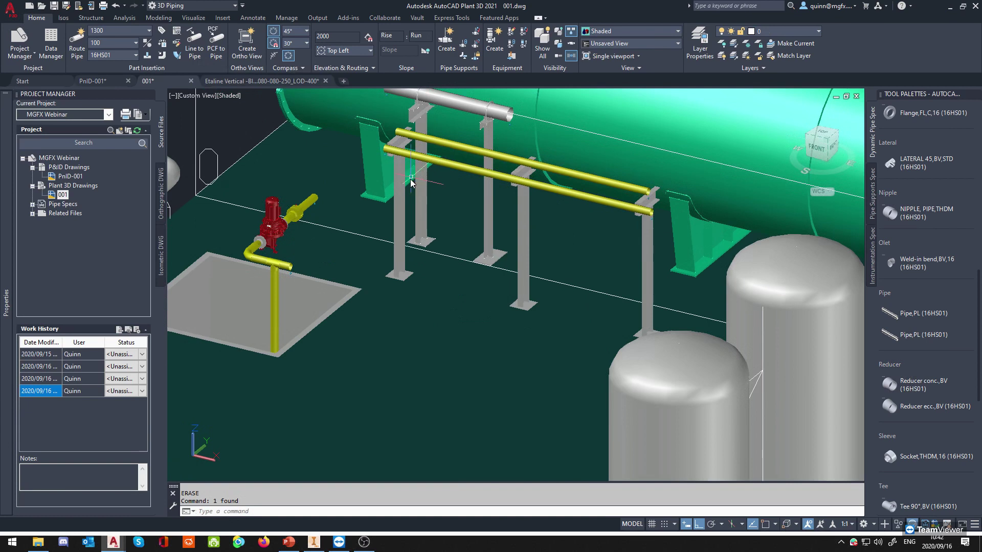
{"action": "left_click", "coordinate": [305, 197]}
{"action": "scroll", "coordinate": [317, 197], "scroll_direction": "up", "scroll_amount": 1}
{"action": "left_click", "coordinate": [317, 192]}
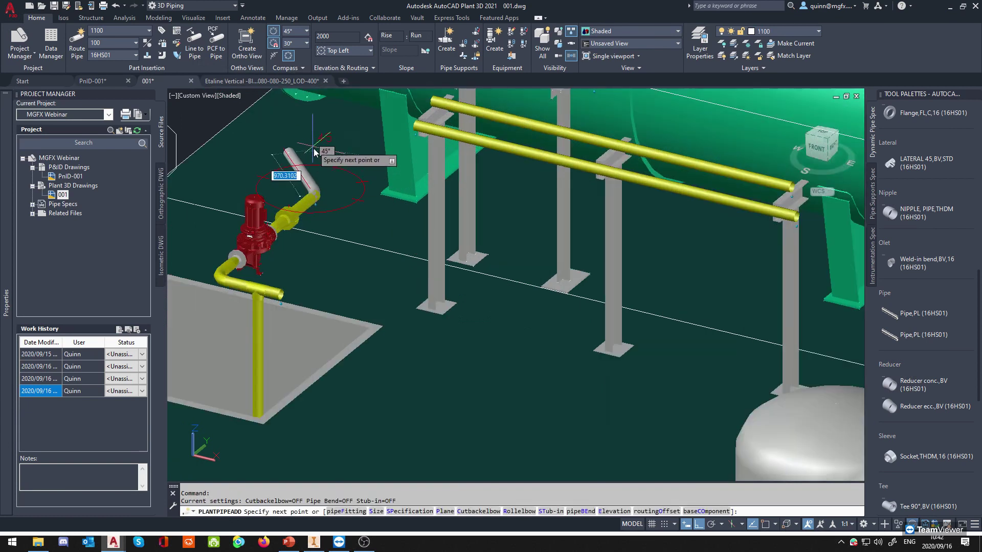
{"action": "key", "text": "Escape"}
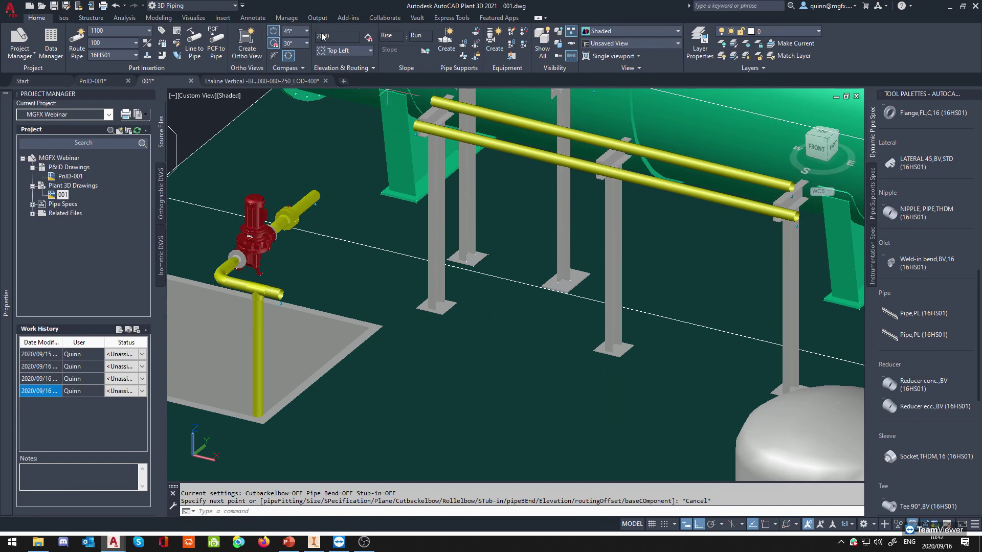
Switch the routing alignment to BOP and route a three-leg freehand pipe at elevation 2000 around the back and far end of the green vessel.
{"action": "left_click", "coordinate": [364, 51]}
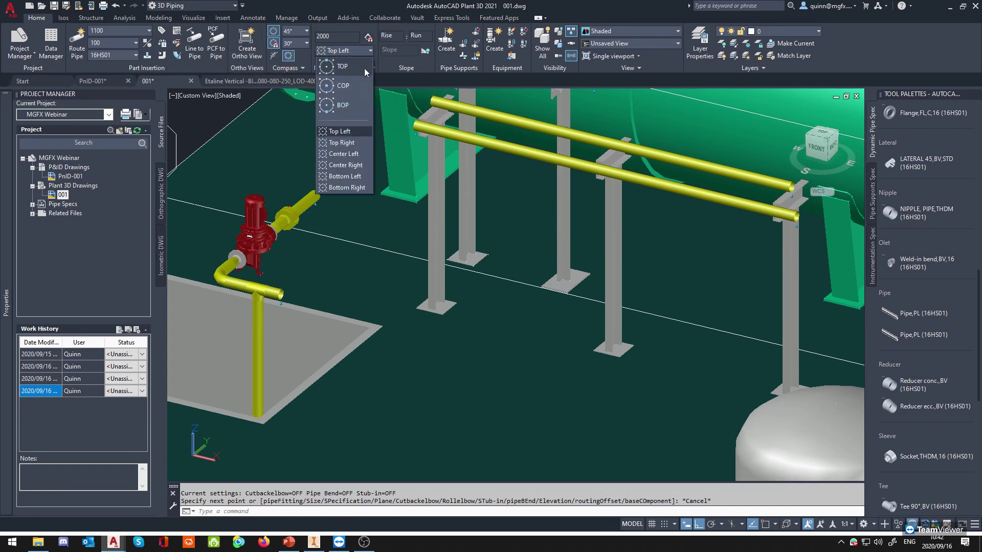
{"action": "left_click", "coordinate": [355, 107]}
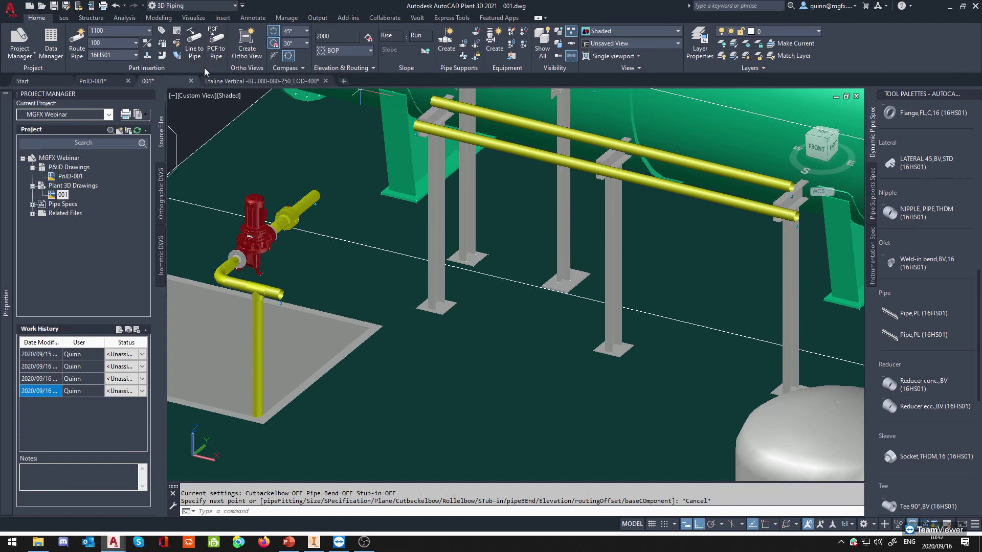
{"action": "left_click", "coordinate": [76, 43]}
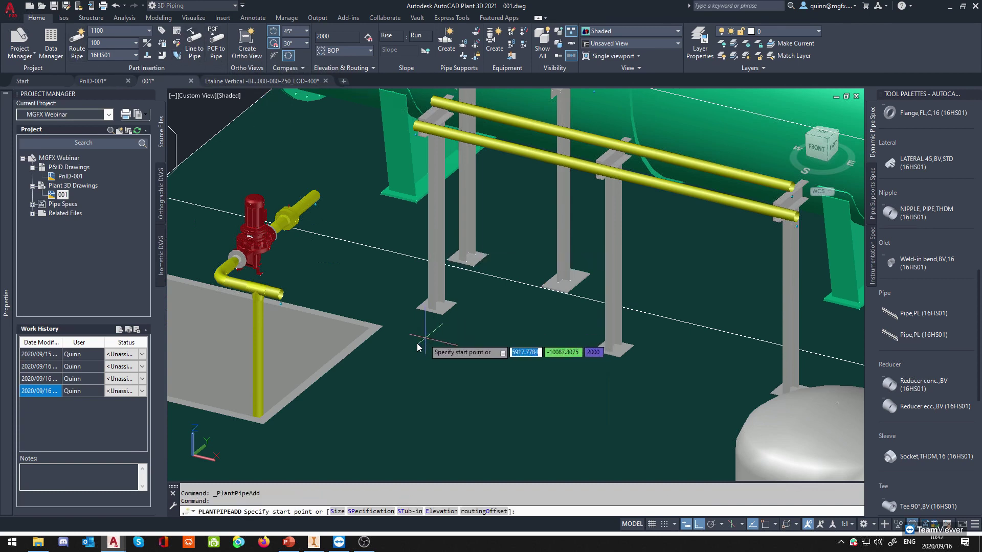
{"action": "scroll", "coordinate": [440, 333], "scroll_direction": "down", "scroll_amount": 5}
{"action": "middle_click_drag", "start_coordinate": [273, 281], "coordinate": [286, 287]}
{"action": "left_click", "coordinate": [285, 272]}
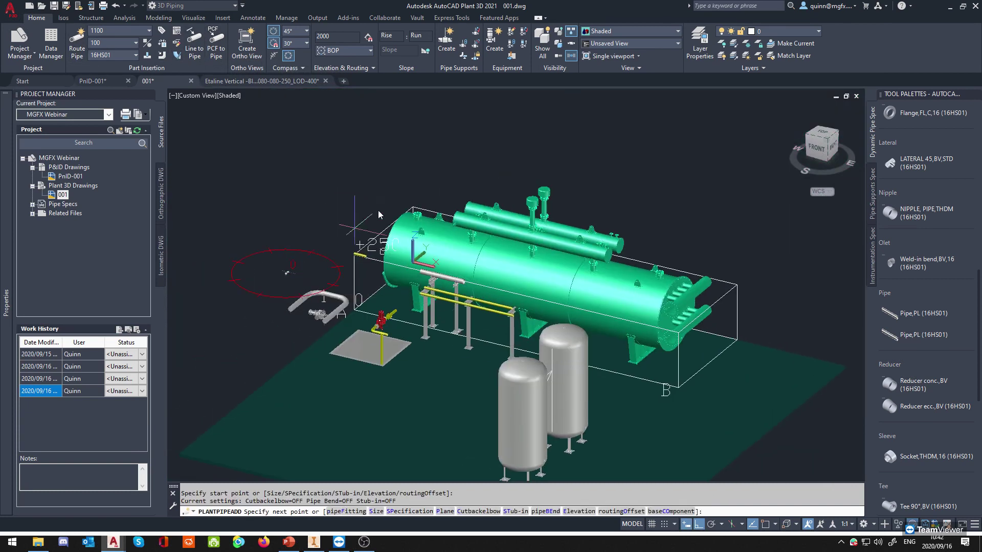
{"action": "left_click", "coordinate": [403, 176]}
{"action": "middle_click_drag", "start_coordinate": [836, 296], "coordinate": [743, 269]}
{"action": "scroll", "coordinate": [752, 270], "scroll_direction": "up", "scroll_amount": 1}
{"action": "left_click", "coordinate": [788, 266]}
{"action": "left_click", "coordinate": [669, 434]}
{"action": "key", "text": "Escape"}
Check the BOP, COP and TOP elevations of the new pipe's last leg.
{"action": "left_click", "coordinate": [691, 343]}
{"action": "scroll", "coordinate": [701, 351], "scroll_direction": "up", "scroll_amount": 3}
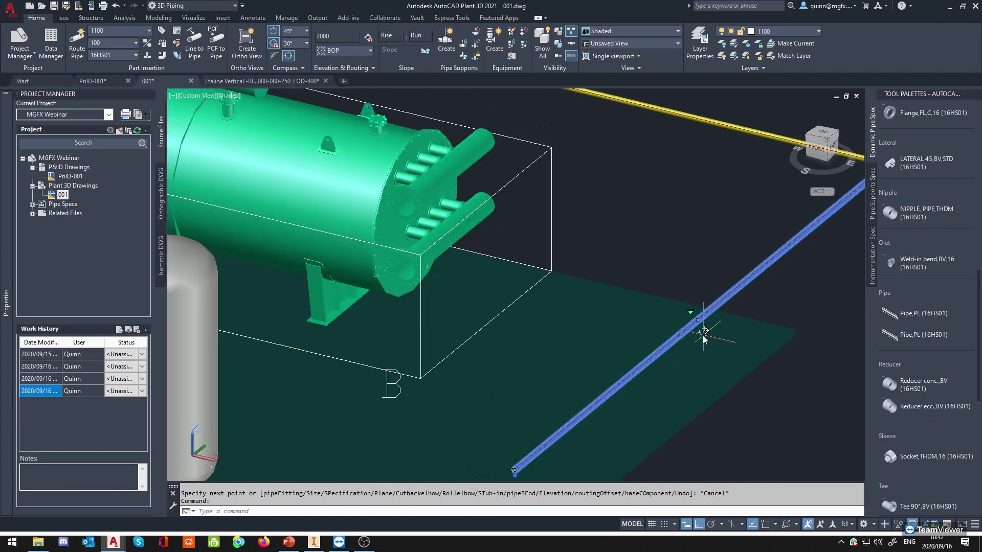
{"action": "scroll", "coordinate": [703, 339], "scroll_direction": "up", "scroll_amount": 2}
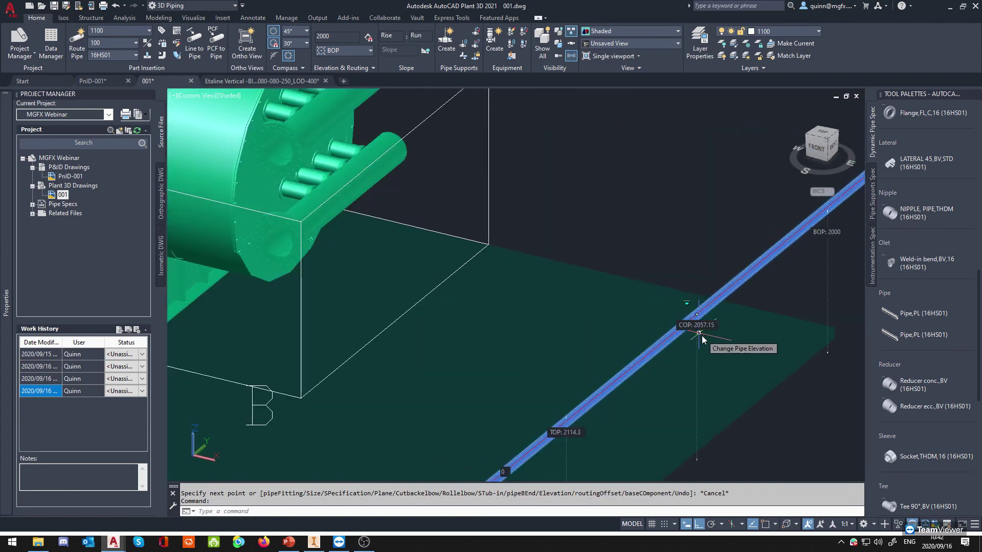
{"action": "left_click", "coordinate": [702, 335]}
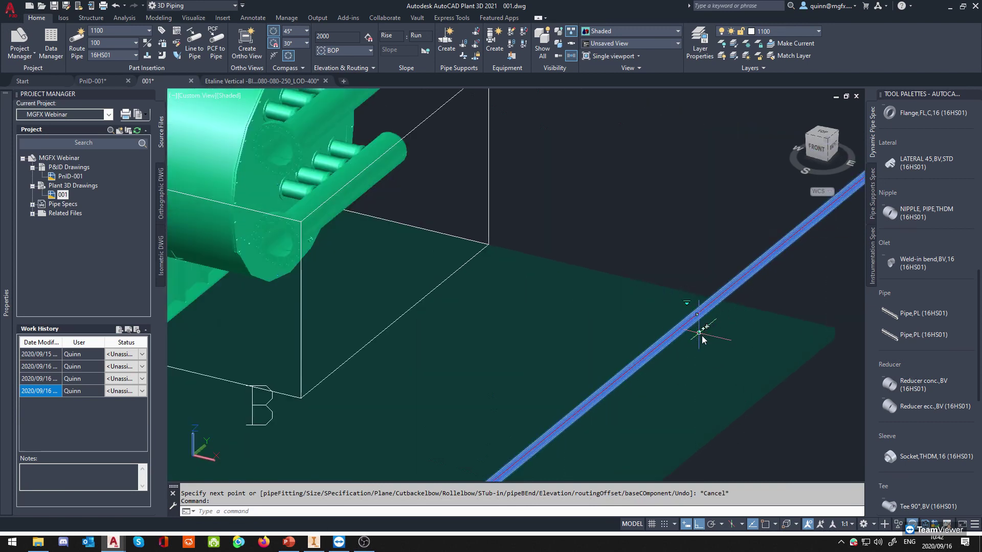
{"action": "scroll", "coordinate": [712, 352], "scroll_direction": "up", "scroll_amount": 3}
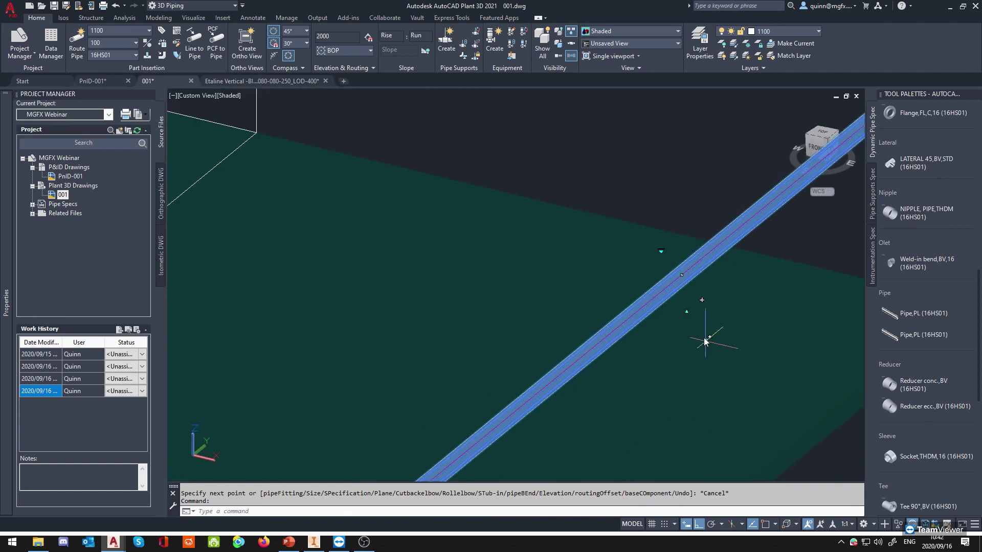
{"action": "left_click", "coordinate": [686, 312]}
{"action": "scroll", "coordinate": [686, 316], "scroll_direction": "down", "scroll_amount": 4}
{"action": "key", "text": "Tab"}
{"action": "key", "text": "Tab"}
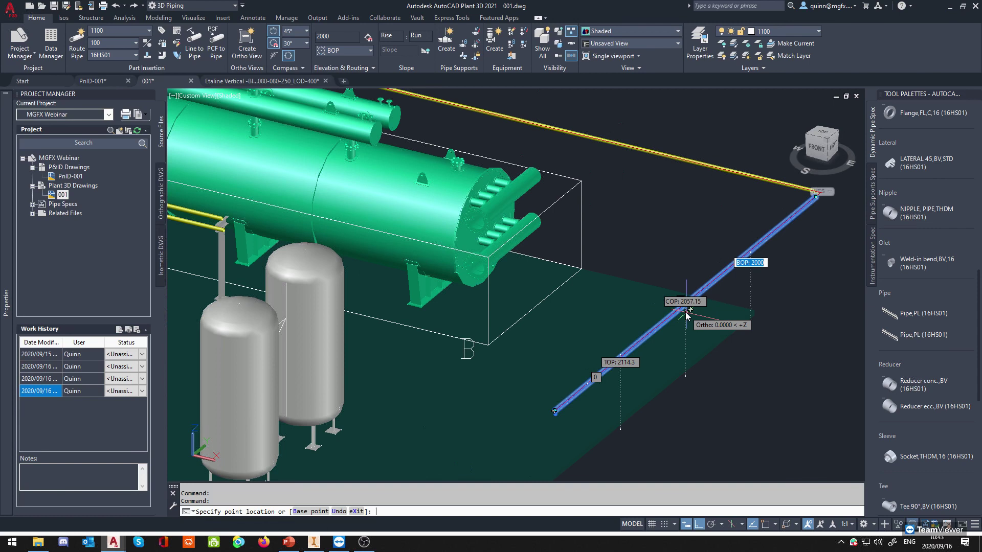
{"action": "scroll", "coordinate": [686, 313], "scroll_direction": "up", "scroll_amount": 3}
{"action": "key", "text": "Escape"}
{"action": "key", "text": "Escape"}
Delete the whole freehand pipe run around the vessel, including its elbows.
{"action": "scroll", "coordinate": [663, 305], "scroll_direction": "down", "scroll_amount": 4}
{"action": "left_click", "coordinate": [729, 222]}
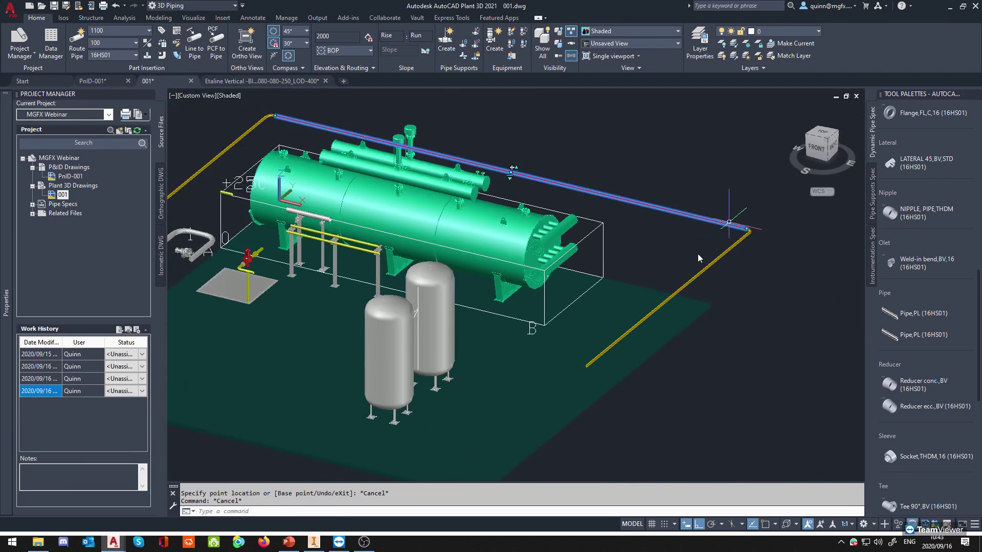
{"action": "left_click", "coordinate": [759, 271]}
{"action": "left_click", "coordinate": [702, 198]}
{"action": "left_click", "coordinate": [288, 148]}
{"action": "left_click", "coordinate": [252, 108]}
{"action": "key", "text": "Delete"}
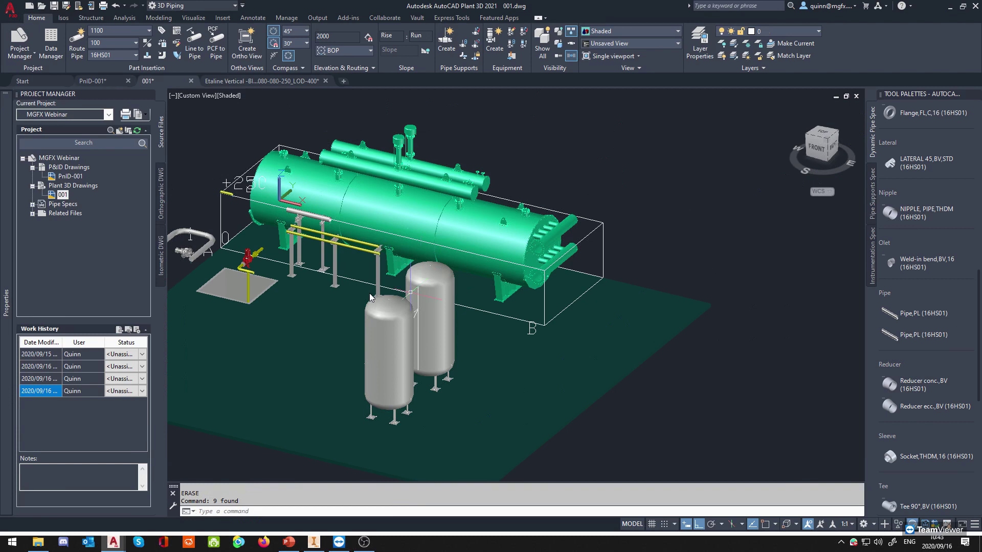
Switch to the presentation to review the Tools slide, and return to the Plant 3D model.
{"action": "middle_click_drag", "start_coordinate": [369, 293], "coordinate": [403, 296]}
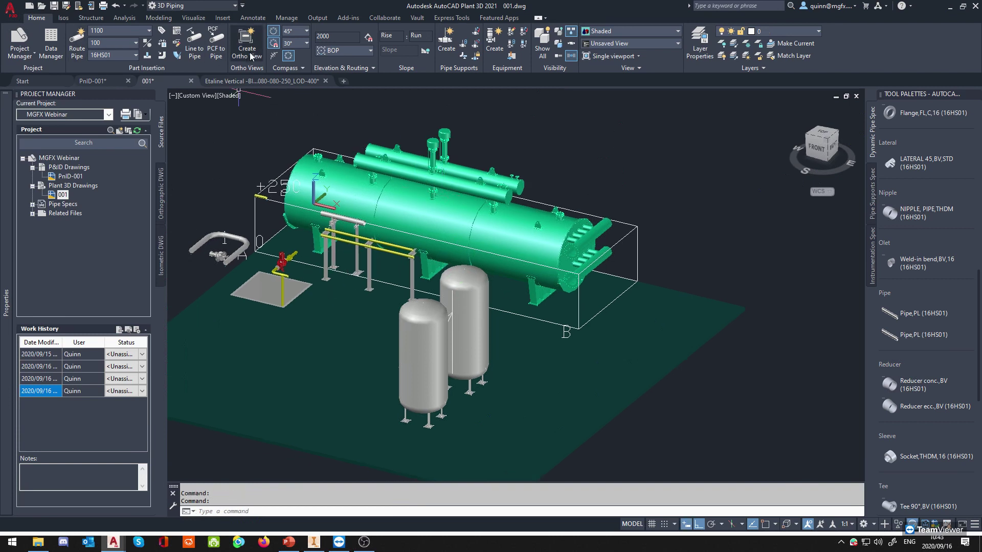
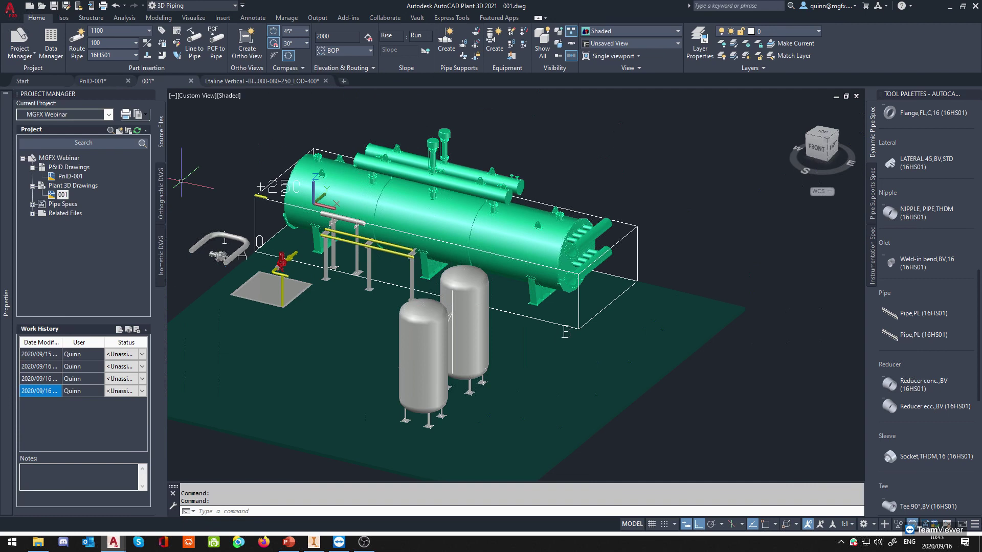
{"action": "key", "text": "alt+Tab"}
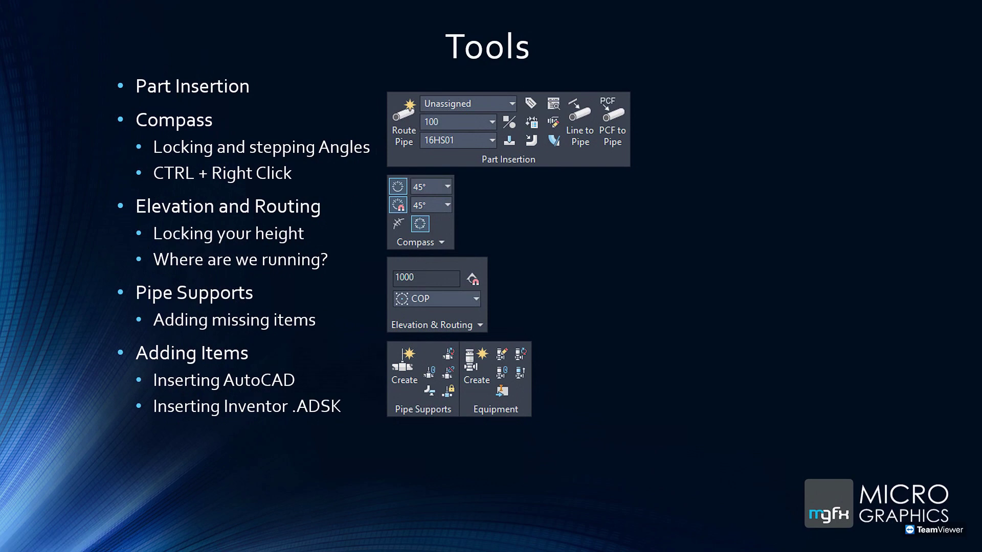
{"action": "key", "text": "alt+Tab"}
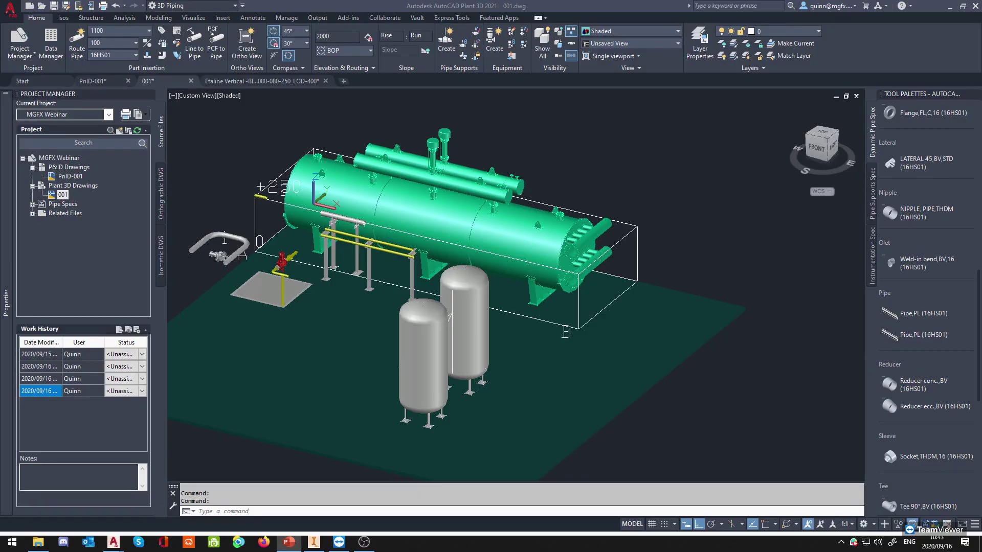
Delete the two yellow pipes lying on the row of supports.
{"action": "scroll", "coordinate": [287, 228], "scroll_direction": "up", "scroll_amount": 5}
{"action": "left_click", "coordinate": [476, 241]}
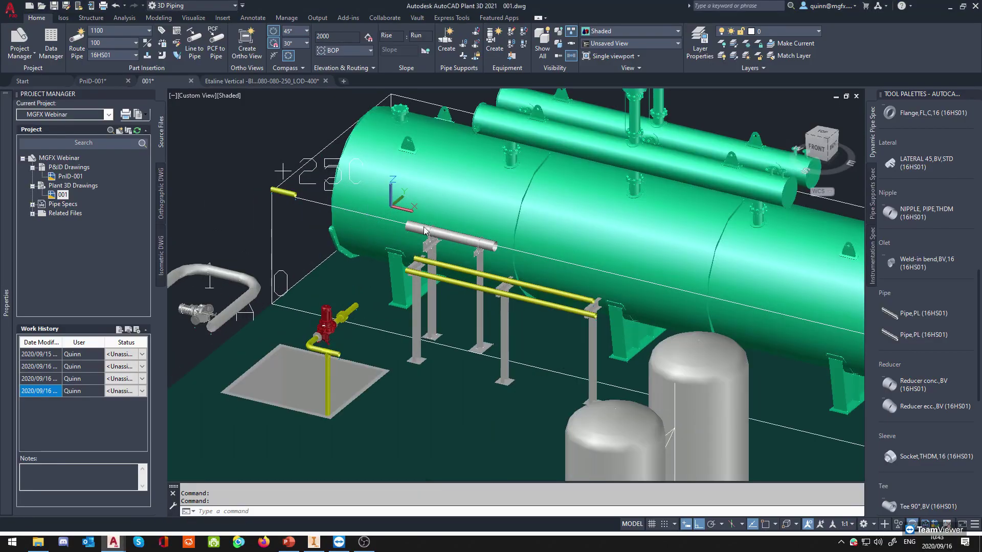
{"action": "scroll", "coordinate": [432, 228], "scroll_direction": "down", "scroll_amount": 3}
{"action": "scroll", "coordinate": [536, 244], "scroll_direction": "up", "scroll_amount": 3}
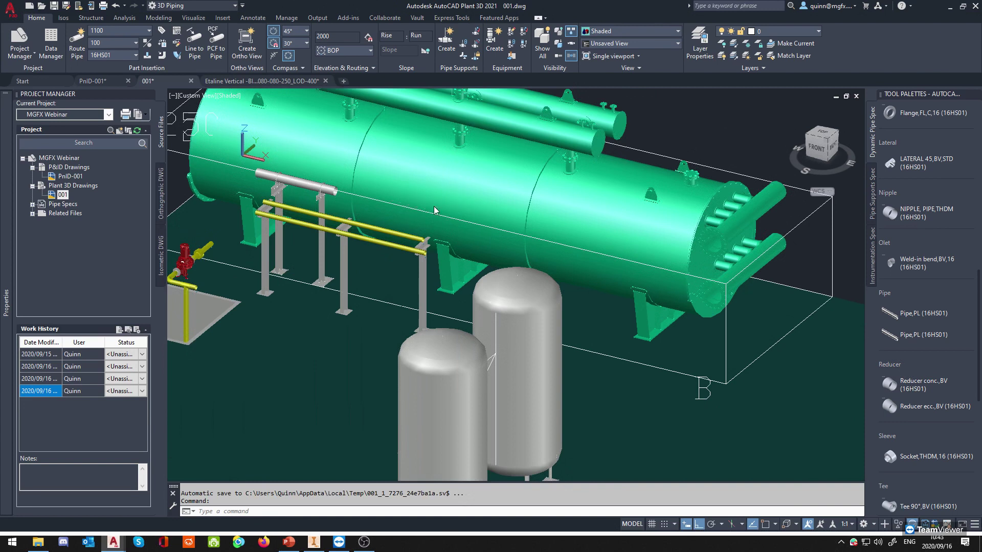
{"action": "scroll", "coordinate": [447, 183], "scroll_direction": "up", "scroll_amount": 5}
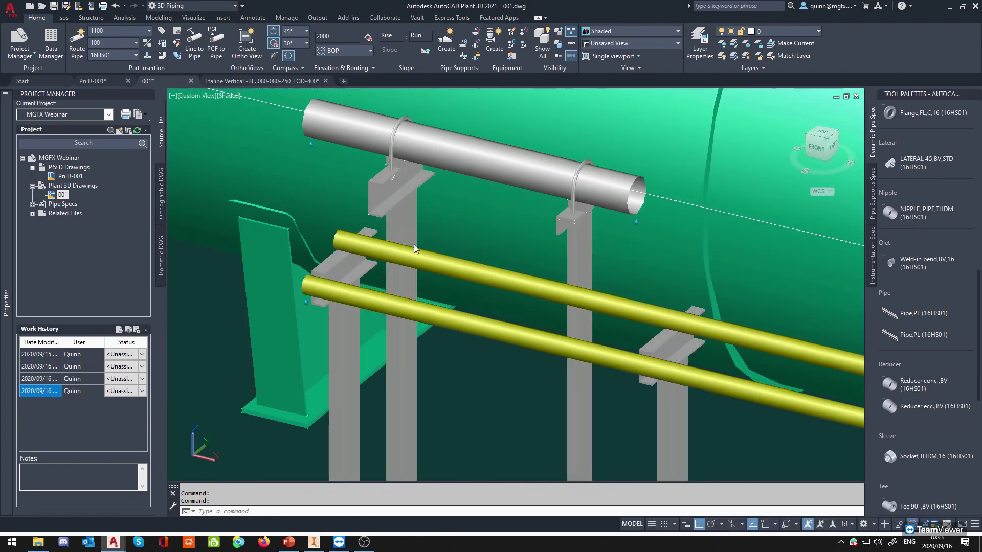
{"action": "left_click", "coordinate": [394, 255]}
{"action": "left_click", "coordinate": [382, 311]}
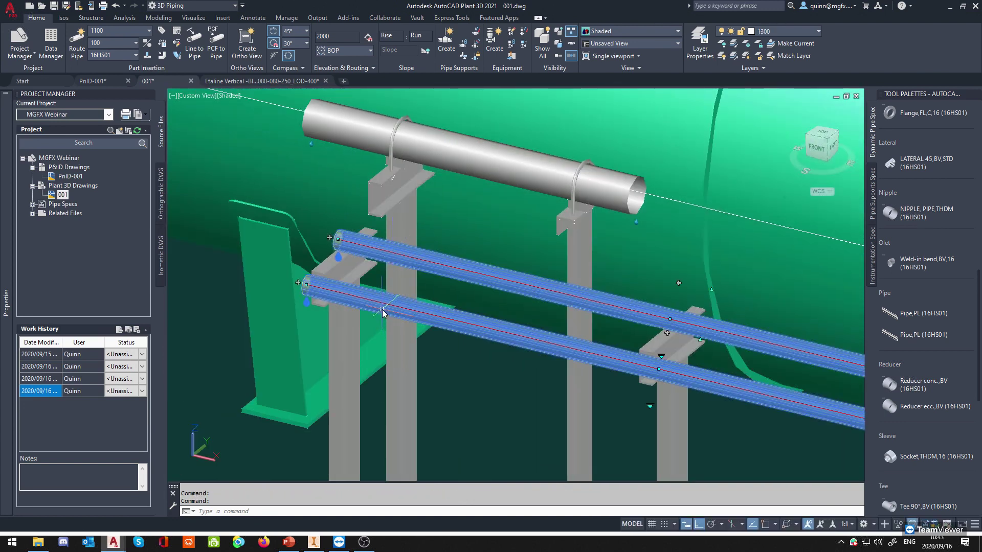
{"action": "key", "text": "Delete"}
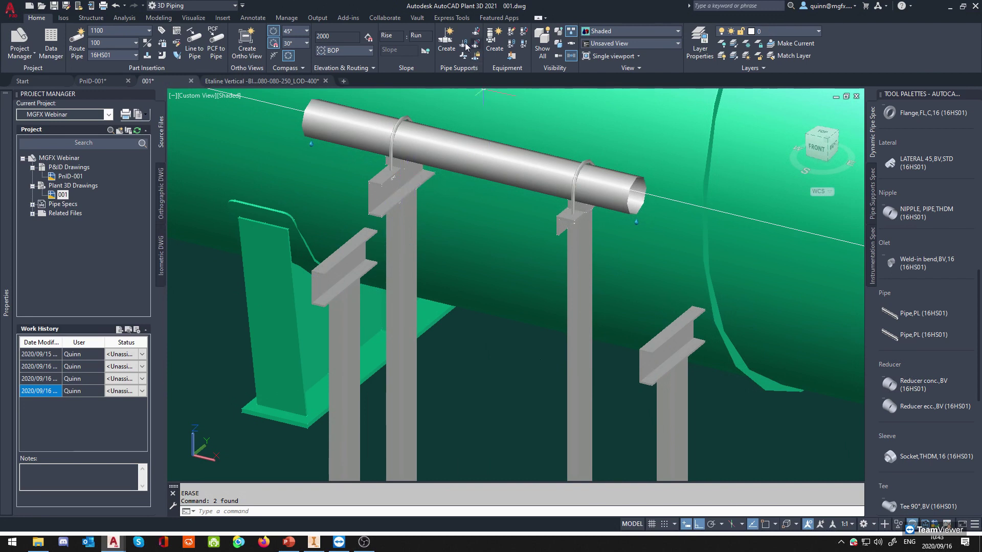
Browse the pipe support catalogue from the clamps to the Trunnion/Stanchion types and close it without adding one.
{"action": "left_click", "coordinate": [447, 44]}
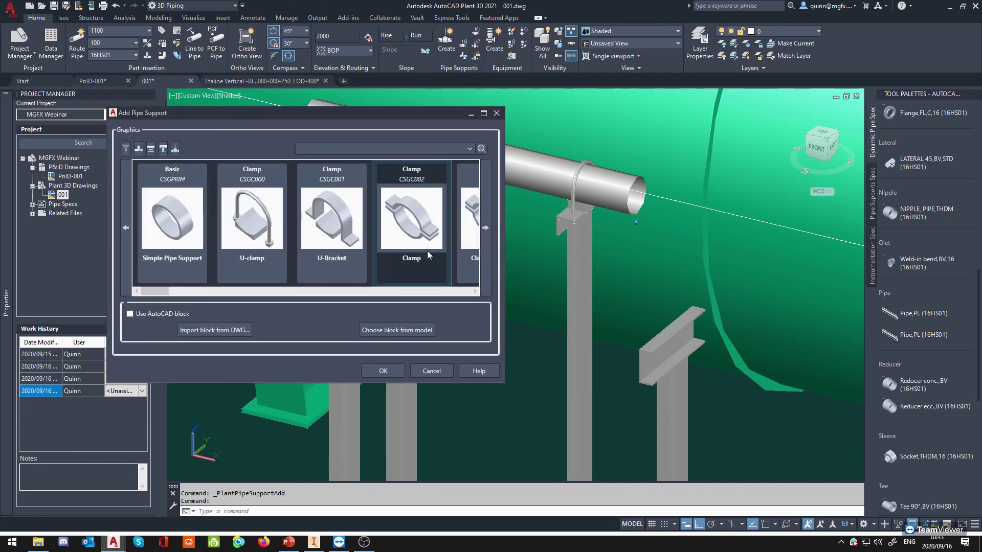
{"action": "left_click_drag", "start_coordinate": [158, 293], "coordinate": [434, 290]}
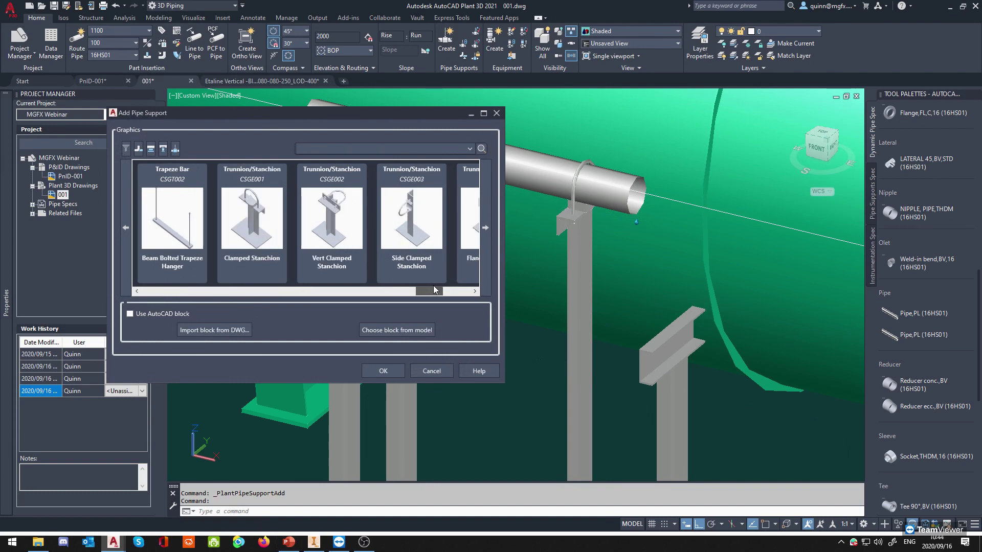
{"action": "key", "text": "Escape"}
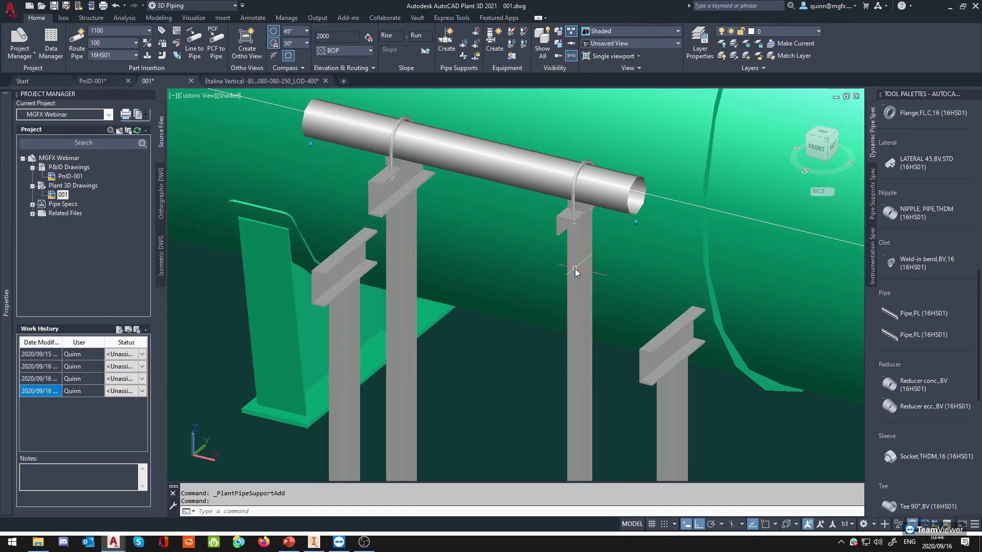
Examine the clamped support near the pipe's open end, from its U-clamp down the post to the base plate.
{"action": "left_click", "coordinate": [575, 269]}
{"action": "scroll", "coordinate": [361, 241], "scroll_direction": "up", "scroll_amount": 3}
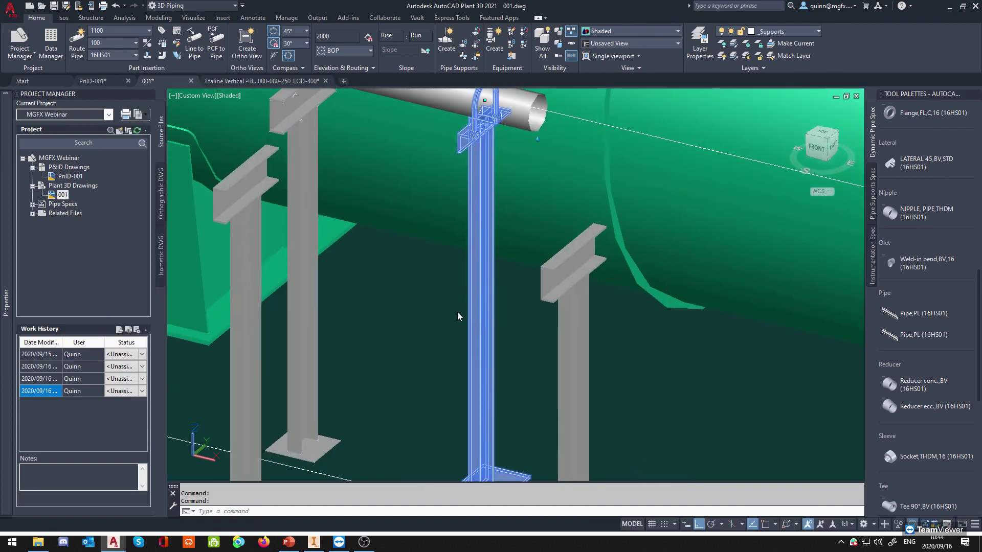
{"action": "middle_click_drag", "start_coordinate": [457, 312], "coordinate": [408, 339], "text": "shift"}
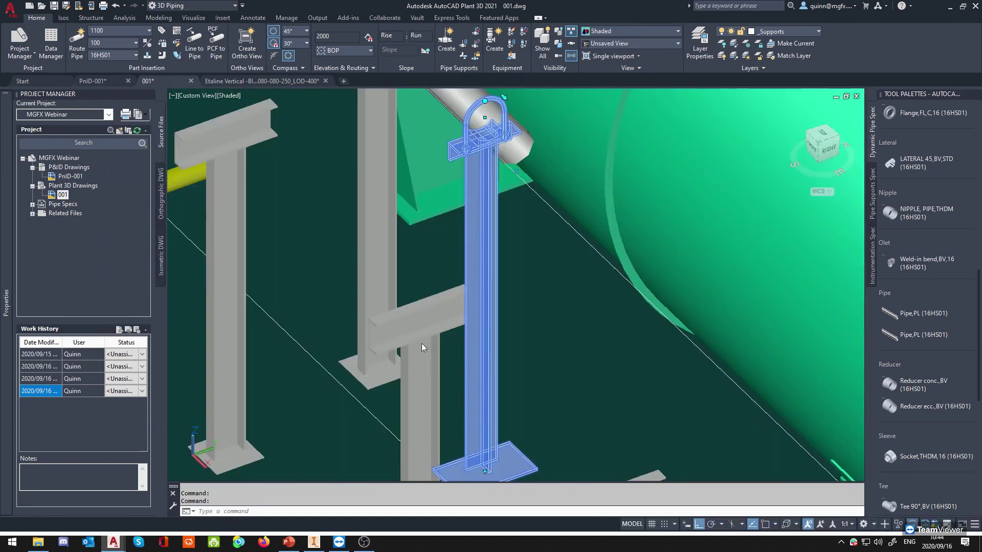
{"action": "scroll", "coordinate": [421, 343], "scroll_direction": "up", "scroll_amount": 2}
{"action": "middle_click_drag", "start_coordinate": [481, 343], "coordinate": [412, 344]}
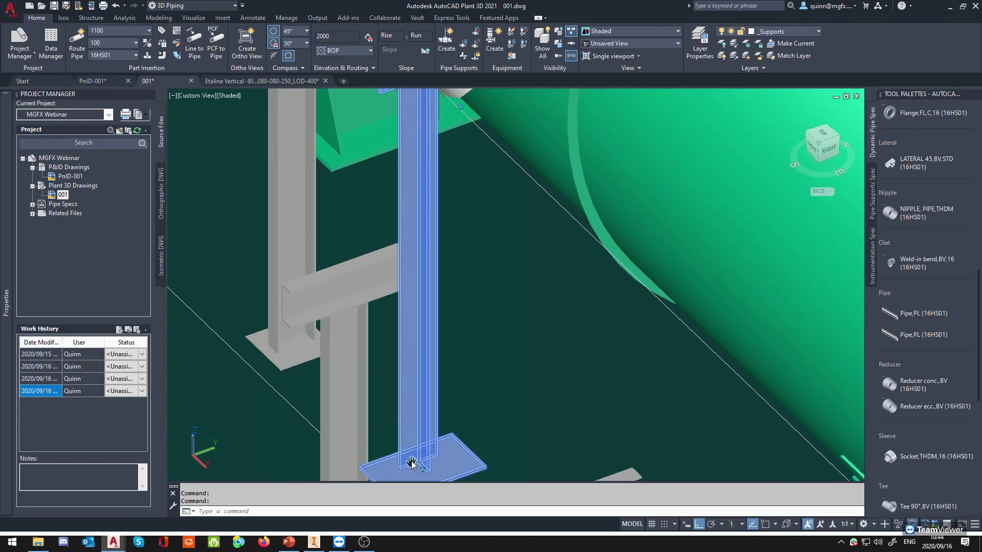
{"action": "scroll", "coordinate": [420, 314], "scroll_direction": "down", "scroll_amount": 1}
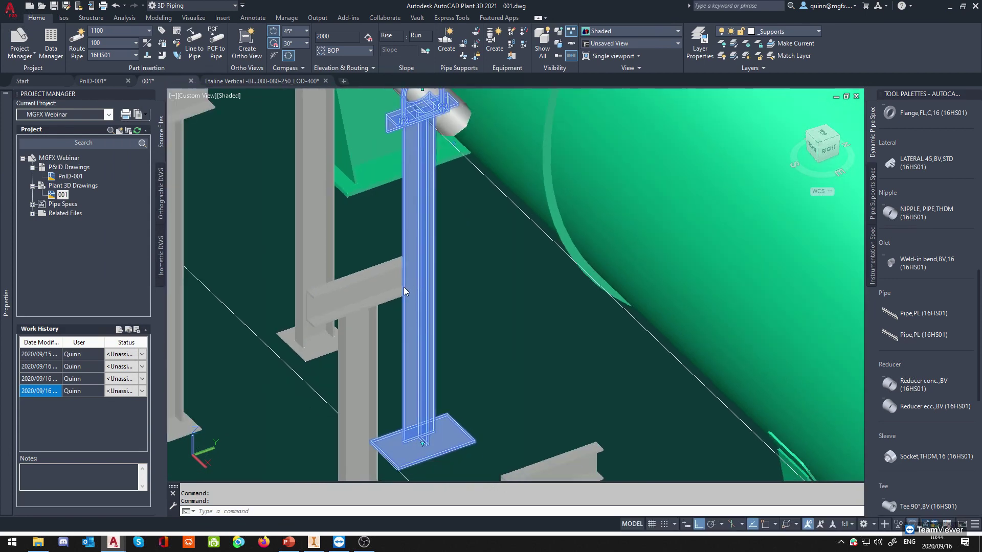
{"action": "middle_click_drag", "start_coordinate": [326, 203], "coordinate": [414, 311]}
{"action": "scroll", "coordinate": [340, 331], "scroll_direction": "up", "scroll_amount": 1}
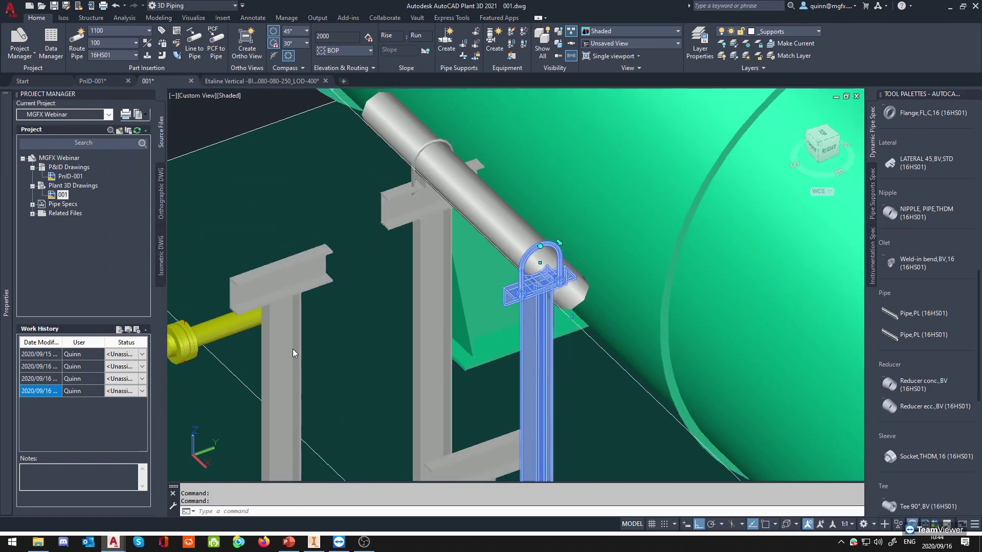
{"action": "key", "text": "Escape"}
Examine the other clamped support under the pipe, especially how its U-clamp sits on the channel beam.
{"action": "middle_click_drag", "start_coordinate": [324, 333], "coordinate": [404, 240]}
{"action": "scroll", "coordinate": [373, 216], "scroll_direction": "up", "scroll_amount": 1}
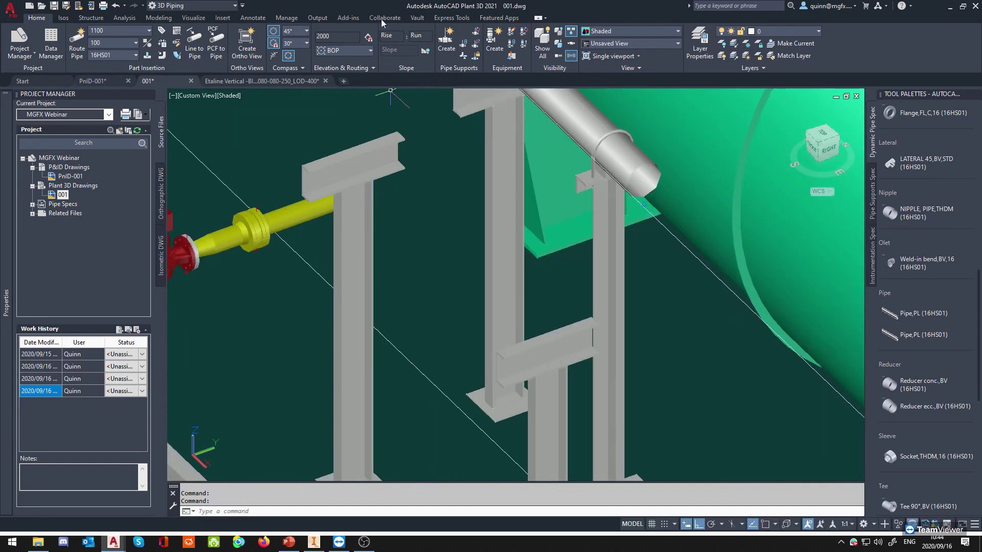
{"action": "scroll", "coordinate": [455, 167], "scroll_direction": "down", "scroll_amount": 1}
{"action": "middle_click_drag", "start_coordinate": [465, 145], "coordinate": [445, 240]}
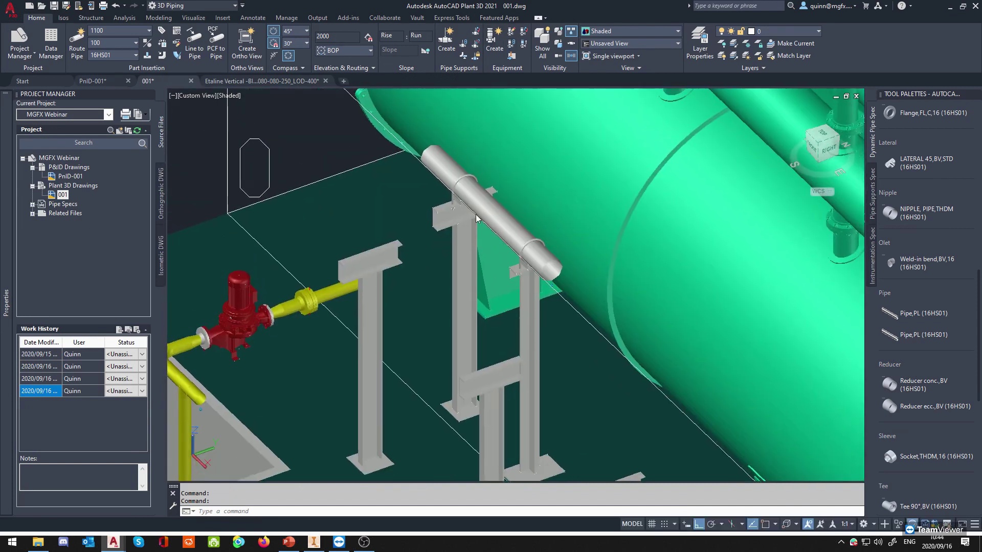
{"action": "scroll", "coordinate": [484, 202], "scroll_direction": "up", "scroll_amount": 2}
{"action": "left_click", "coordinate": [410, 229]}
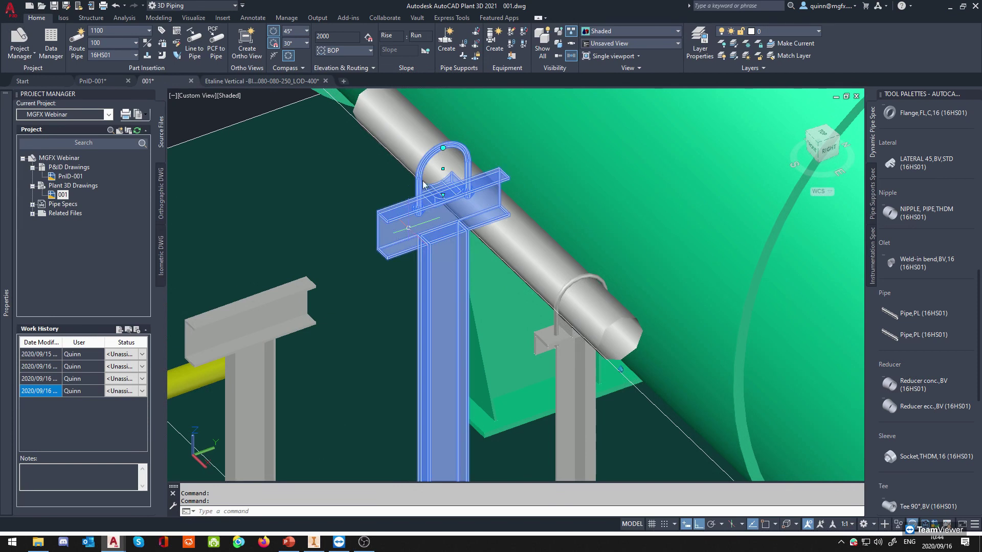
{"action": "scroll", "coordinate": [424, 230], "scroll_direction": "up", "scroll_amount": 2}
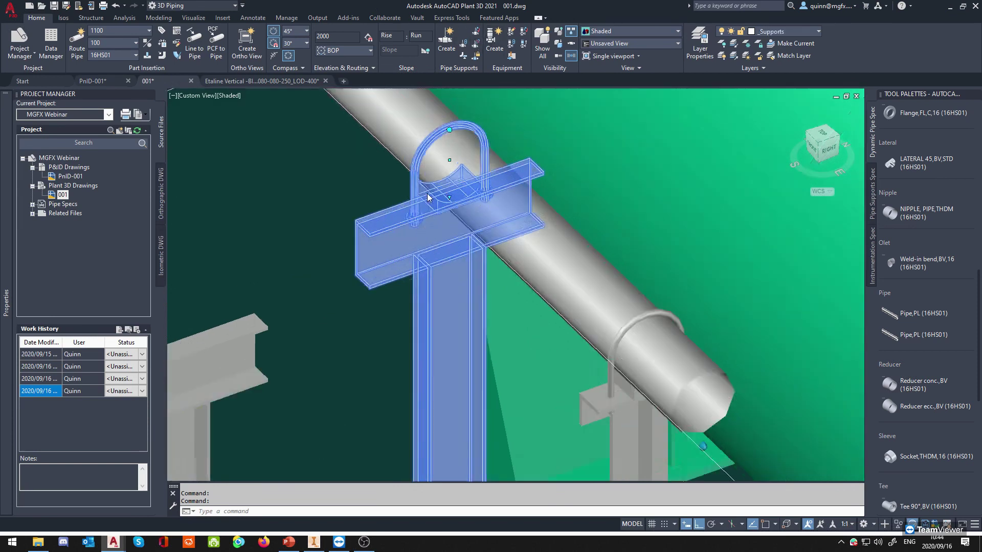
{"action": "key", "text": "Escape"}
{"action": "scroll", "coordinate": [509, 260], "scroll_direction": "down", "scroll_amount": 3}
{"action": "scroll", "coordinate": [399, 189], "scroll_direction": "up", "scroll_amount": 2}
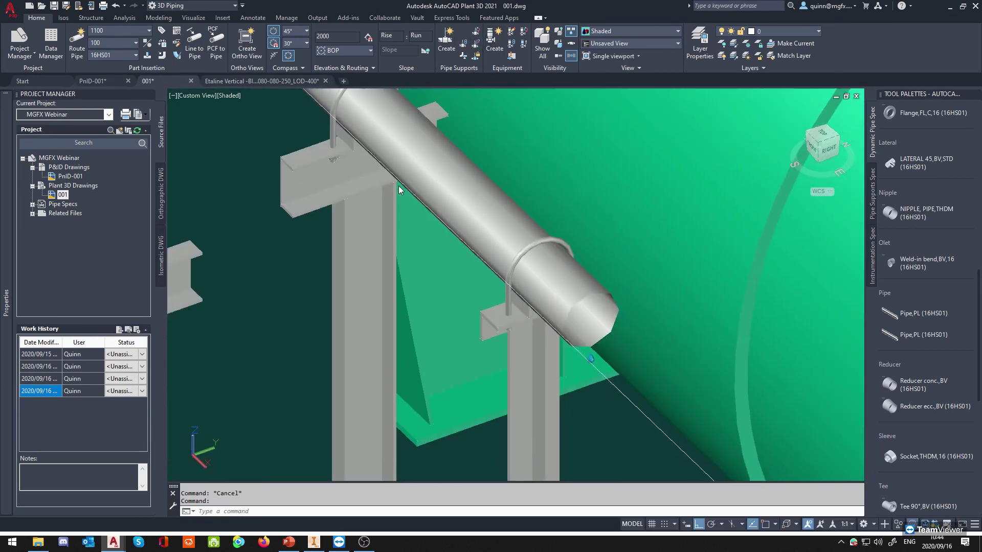
{"action": "scroll", "coordinate": [486, 112], "scroll_direction": "down", "scroll_amount": 2}
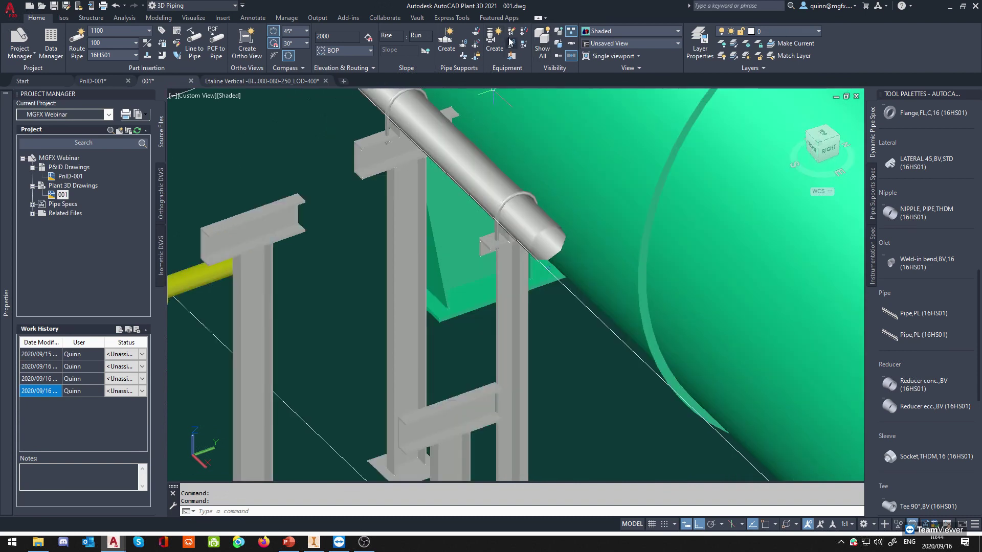
Add a U-clamp (CSGC000) pipe support on the grey pipe between its two existing supports, using the Nearest snap.
{"action": "left_click", "coordinate": [495, 40]}
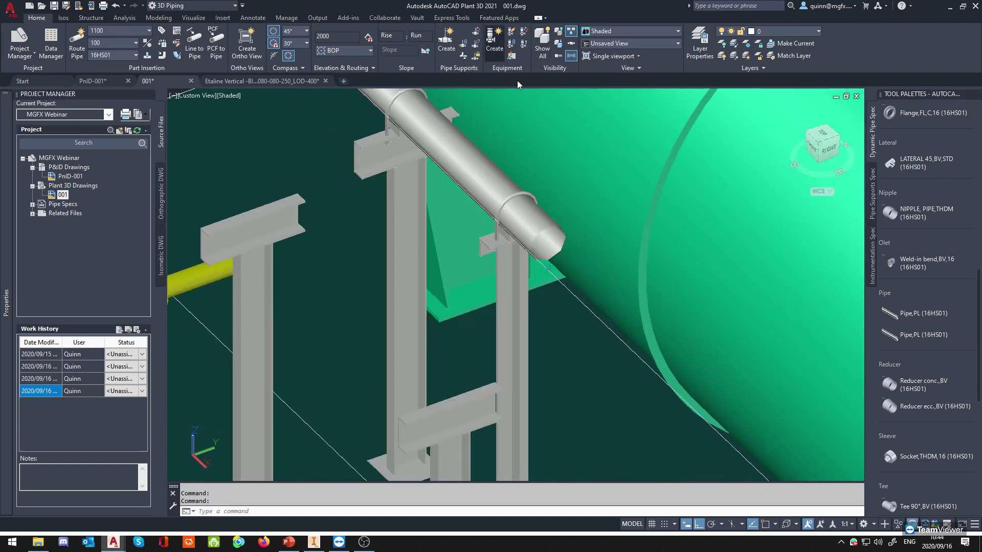
{"action": "left_click", "coordinate": [541, 98]}
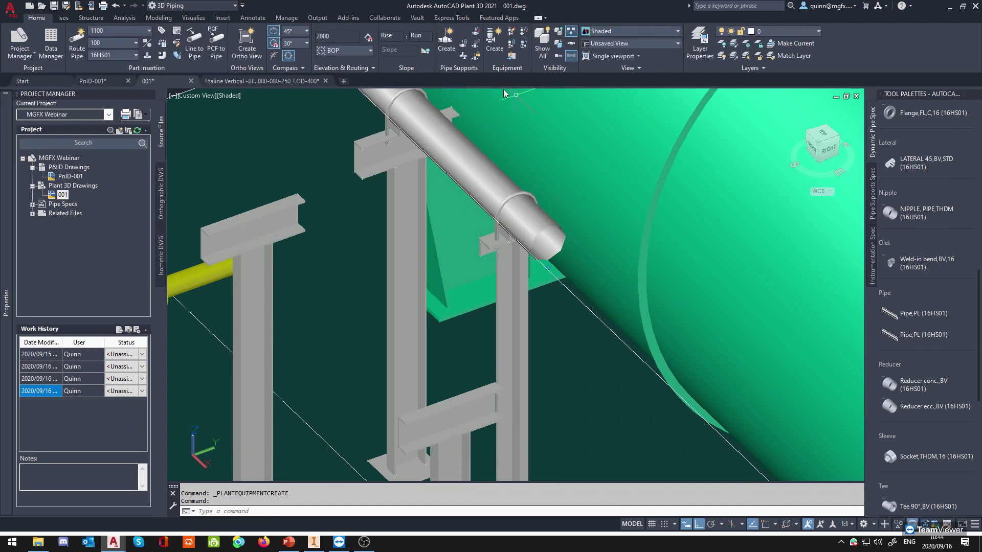
{"action": "left_click", "coordinate": [475, 44]}
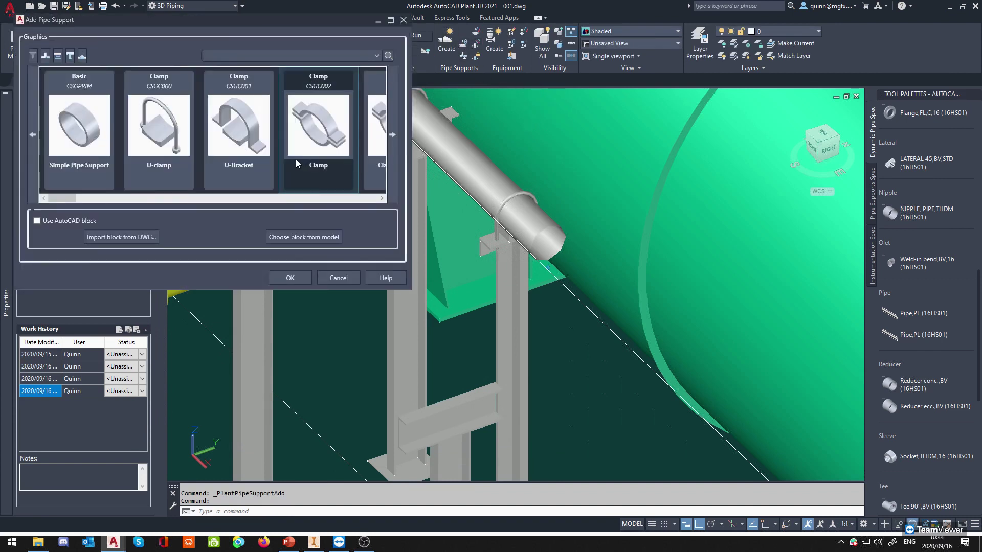
{"action": "left_click", "coordinate": [170, 149]}
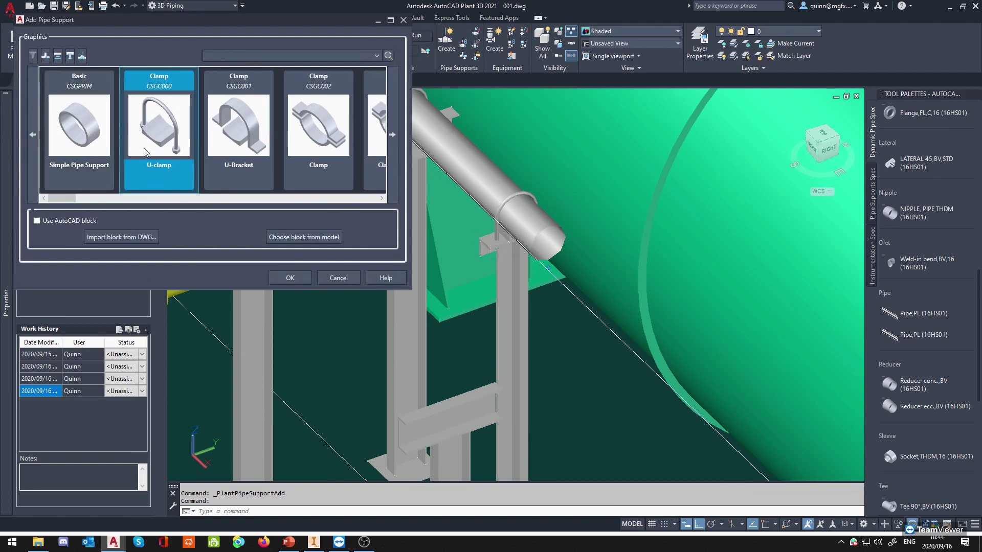
{"action": "left_click", "coordinate": [294, 278]}
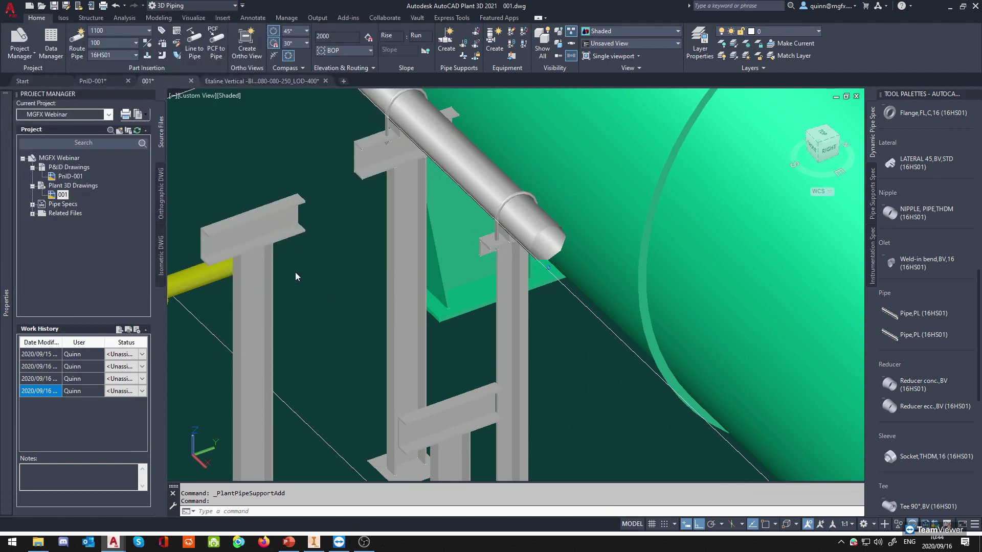
{"action": "right_click", "coordinate": [467, 179], "text": "shift"}
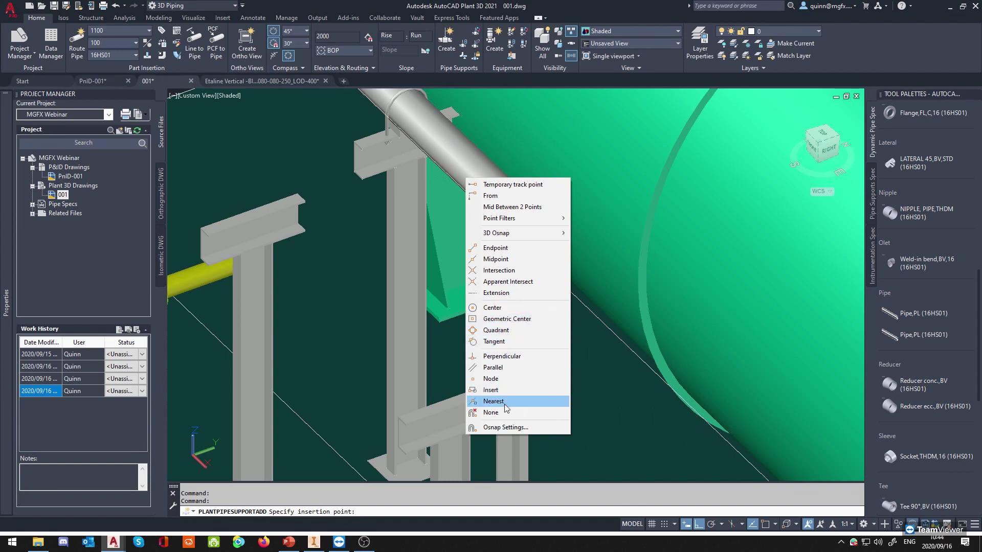
{"action": "left_click", "coordinate": [493, 401]}
{"action": "left_click", "coordinate": [468, 166]}
{"action": "middle_click_drag", "start_coordinate": [486, 206], "coordinate": [487, 164], "text": "shift"}
{"action": "left_click", "coordinate": [486, 164]}
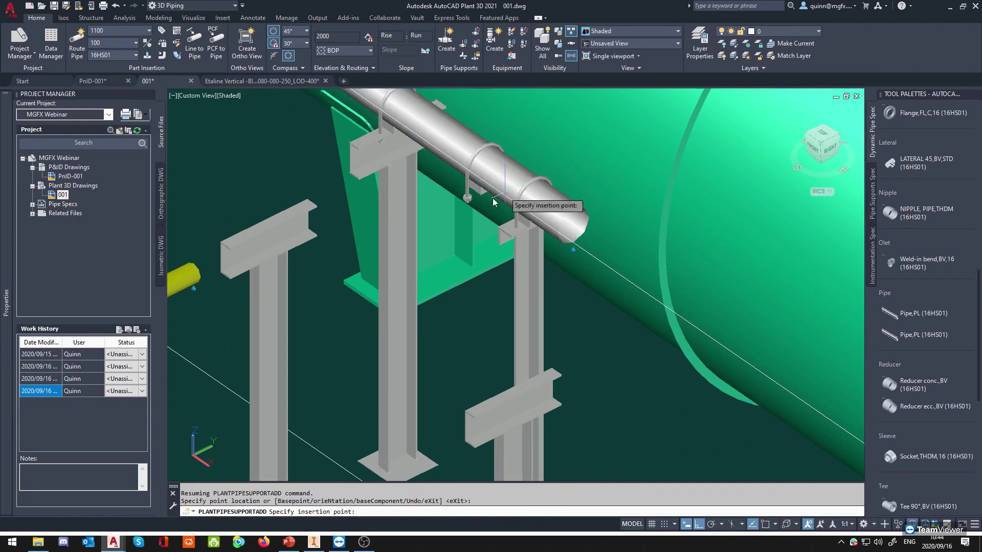
{"action": "scroll", "coordinate": [475, 218], "scroll_direction": "up", "scroll_amount": 3}
{"action": "key", "text": "Escape"}
{"action": "scroll", "coordinate": [471, 236], "scroll_direction": "down", "scroll_amount": 2}
{"action": "middle_click_drag", "start_coordinate": [487, 246], "coordinate": [553, 229], "text": "shift"}
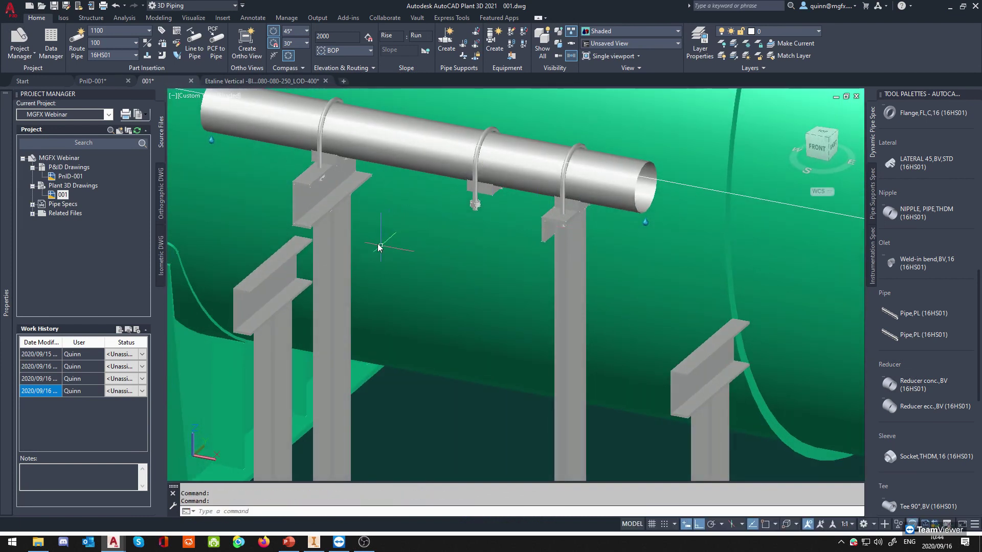
Start a copy of the freestanding steel post with its channel beam, using the midpoint of the beam's top edge as base point.
{"action": "left_click", "coordinate": [257, 312]}
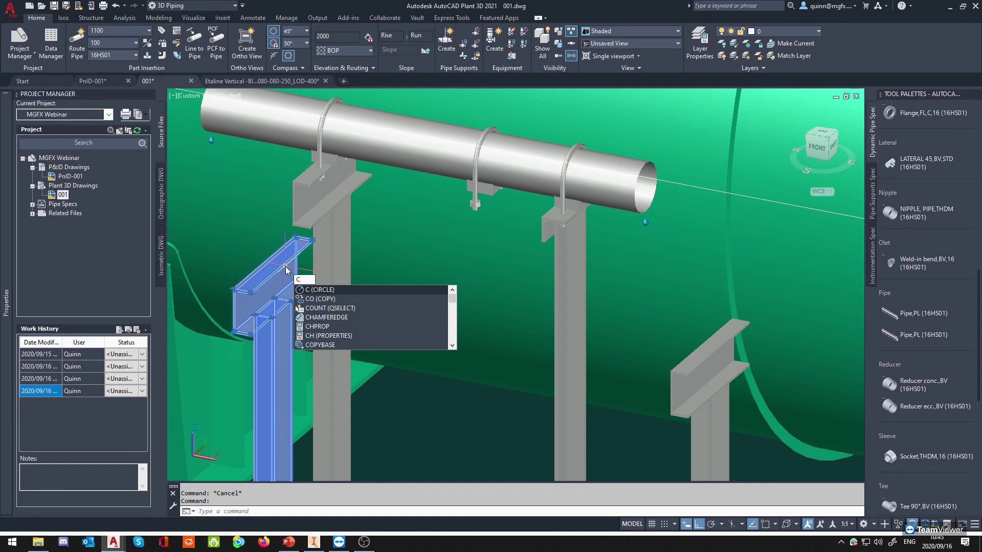
{"action": "type", "text": "o"}
{"action": "key", "text": "Return"}
{"action": "scroll", "coordinate": [280, 272], "scroll_direction": "up", "scroll_amount": 4}
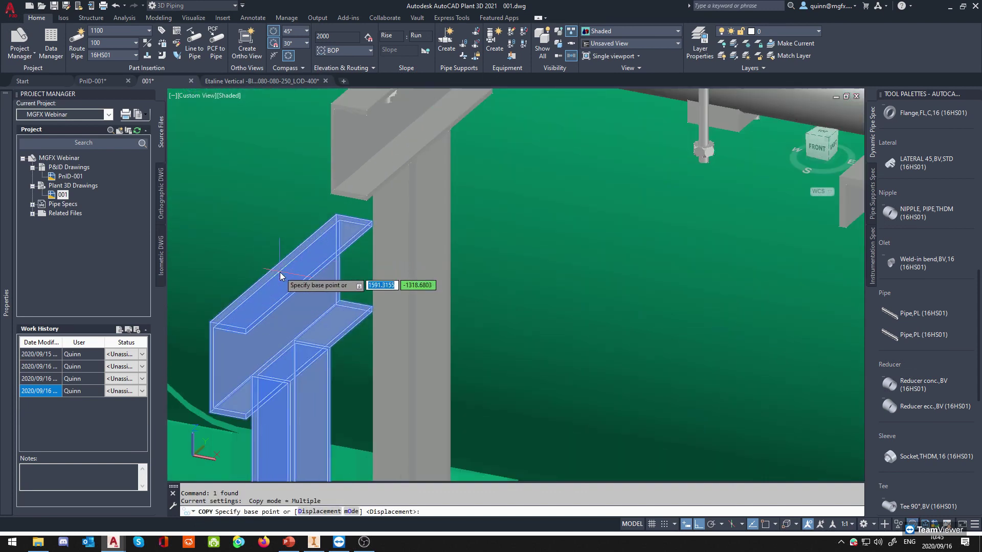
{"action": "right_click", "coordinate": [280, 272], "text": "shift"}
{"action": "left_click", "coordinate": [353, 402]}
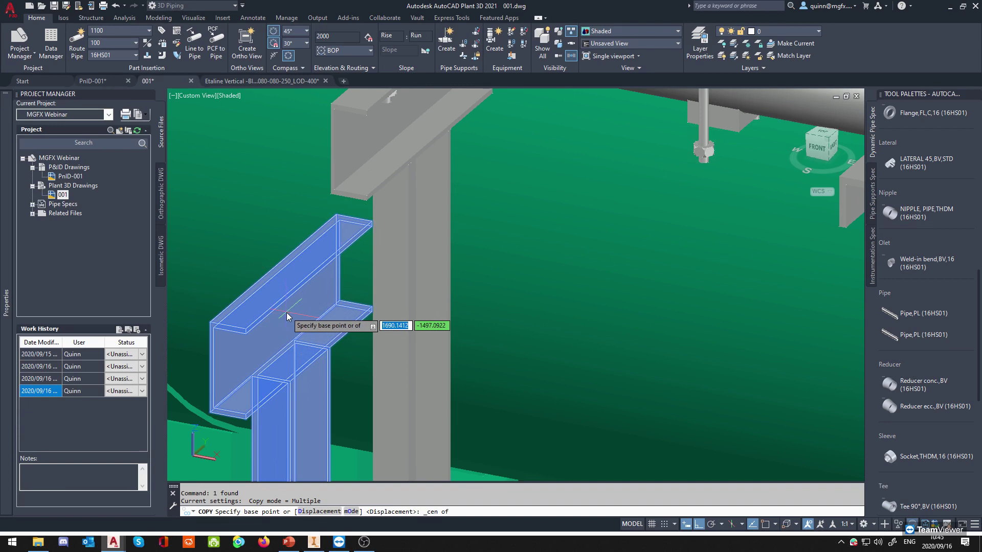
{"action": "scroll", "coordinate": [336, 290], "scroll_direction": "down", "scroll_amount": 5}
{"action": "middle_click_drag", "start_coordinate": [410, 300], "coordinate": [354, 320], "text": "shift"}
{"action": "scroll", "coordinate": [285, 303], "scroll_direction": "up", "scroll_amount": 3}
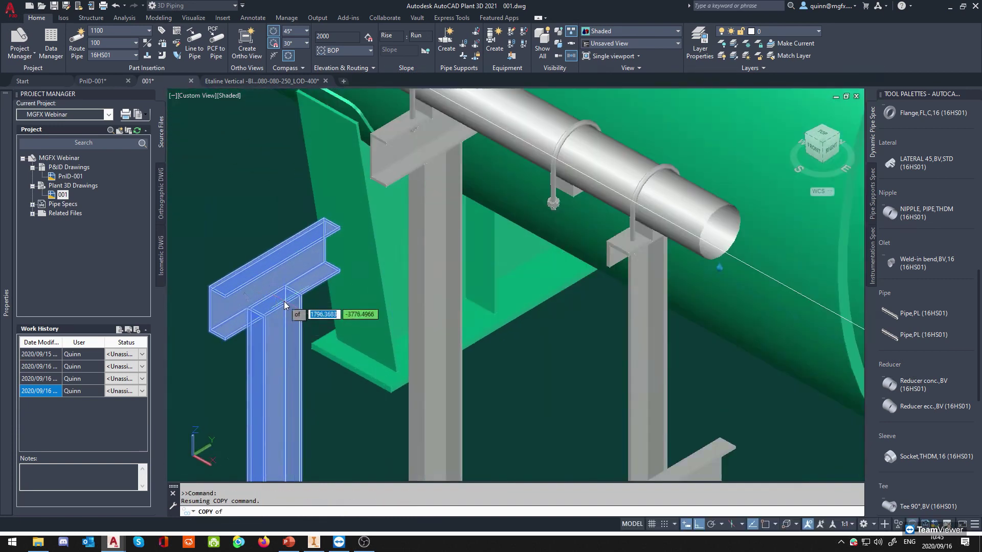
{"action": "scroll", "coordinate": [284, 302], "scroll_direction": "up", "scroll_amount": 2}
{"action": "right_click", "coordinate": [293, 283], "text": "shift"}
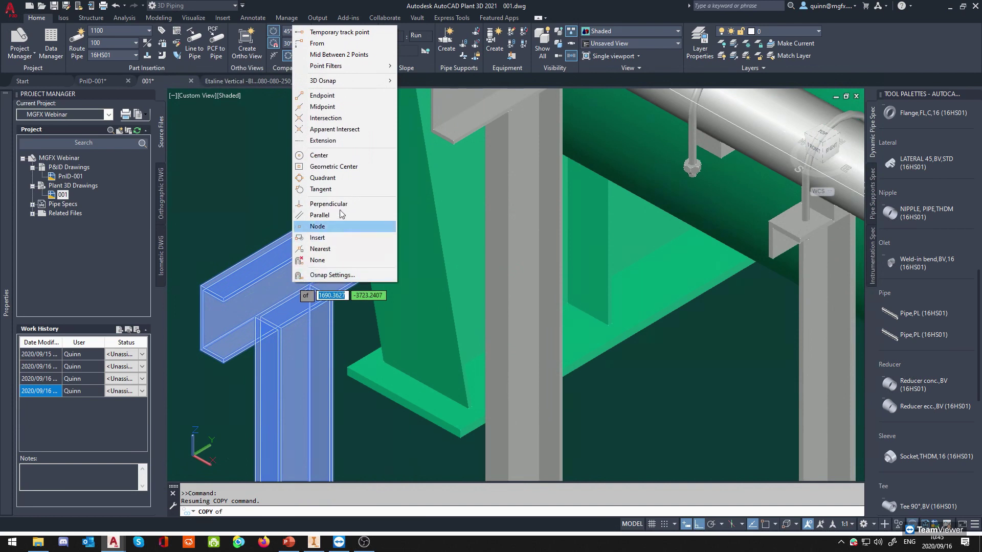
{"action": "left_click", "coordinate": [332, 107]}
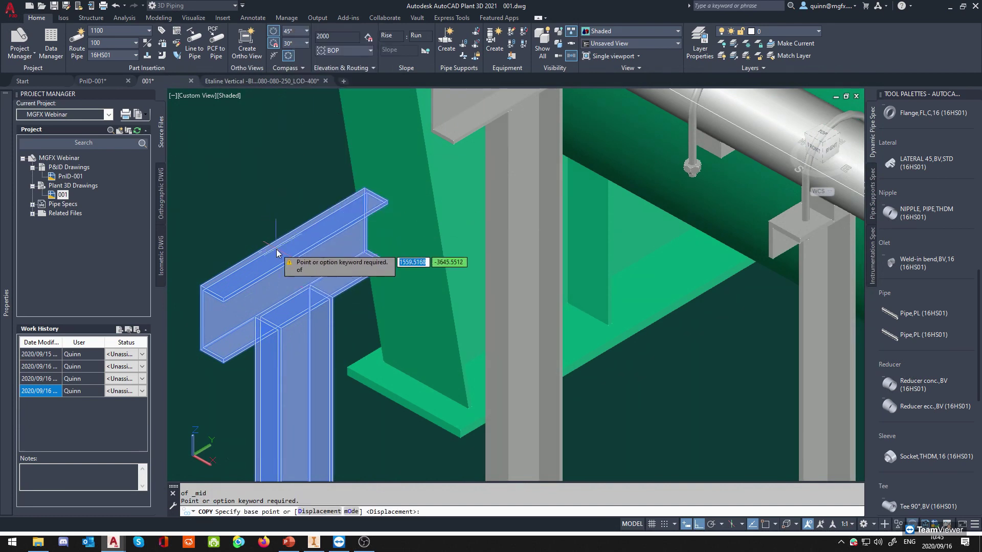
{"action": "scroll", "coordinate": [284, 245], "scroll_direction": "up", "scroll_amount": 2}
{"action": "right_click", "coordinate": [284, 241], "text": "shift"}
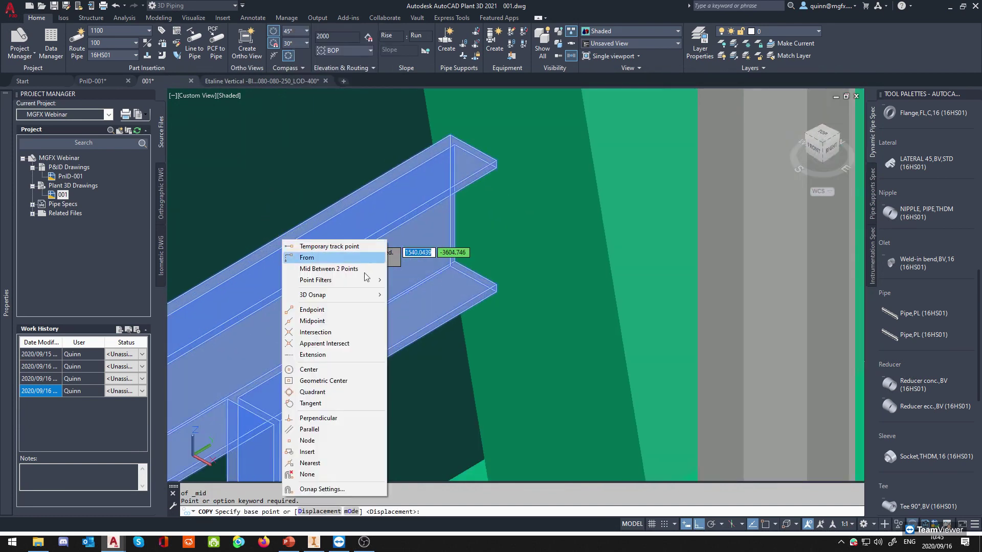
{"action": "left_click", "coordinate": [314, 321]}
{"action": "left_click", "coordinate": [257, 254]}
Place the copied steel post at the new U-clamp using the Node snap and end the copy.
{"action": "scroll", "coordinate": [285, 263], "scroll_direction": "down", "scroll_amount": 3}
{"action": "scroll", "coordinate": [439, 258], "scroll_direction": "up", "scroll_amount": 4}
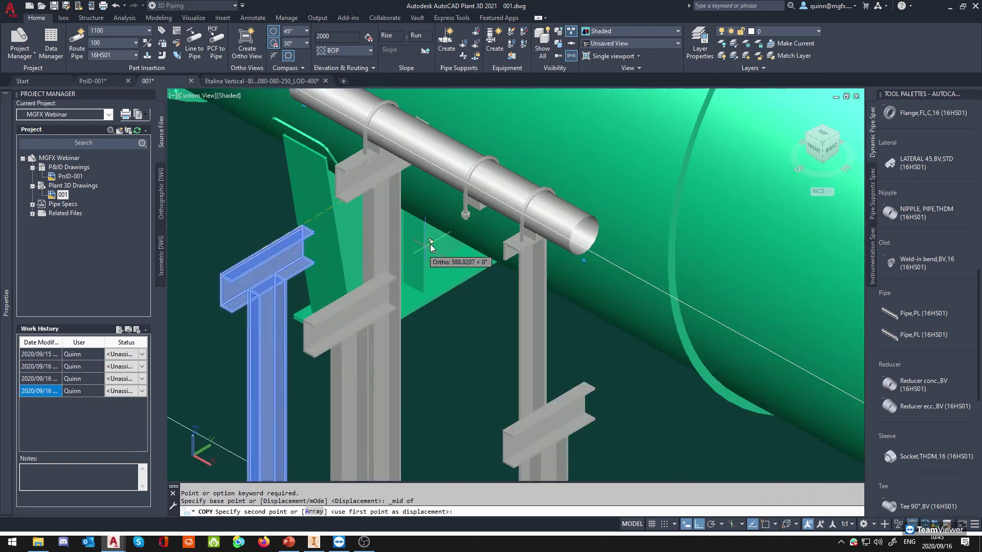
{"action": "scroll", "coordinate": [490, 184], "scroll_direction": "down", "scroll_amount": 3}
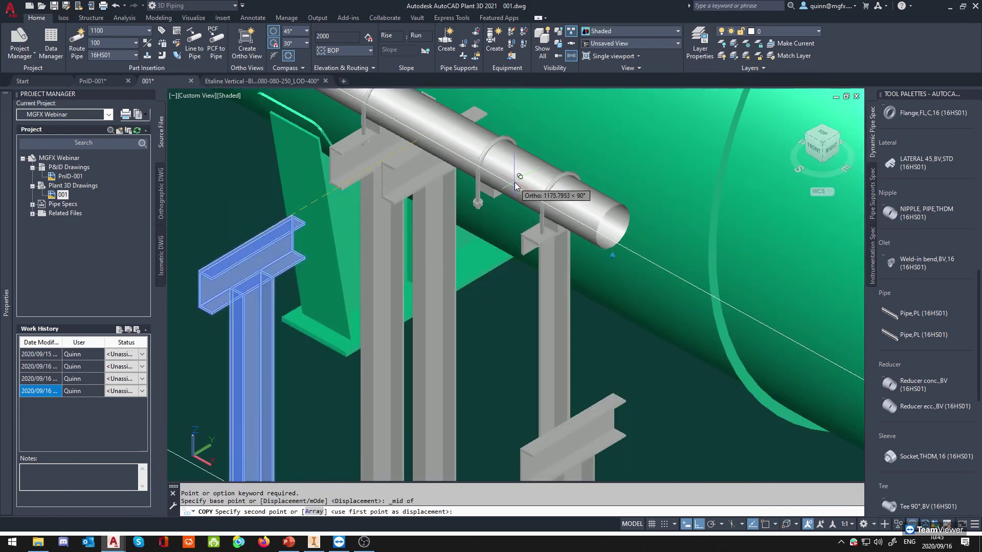
{"action": "right_click", "coordinate": [516, 184], "text": "shift"}
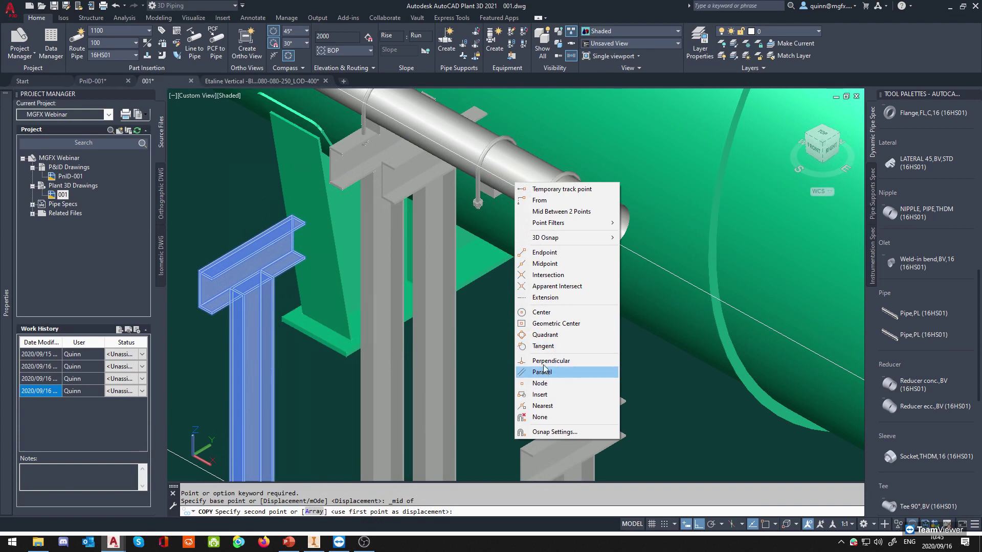
{"action": "left_click", "coordinate": [551, 384]}
{"action": "left_click", "coordinate": [493, 188]}
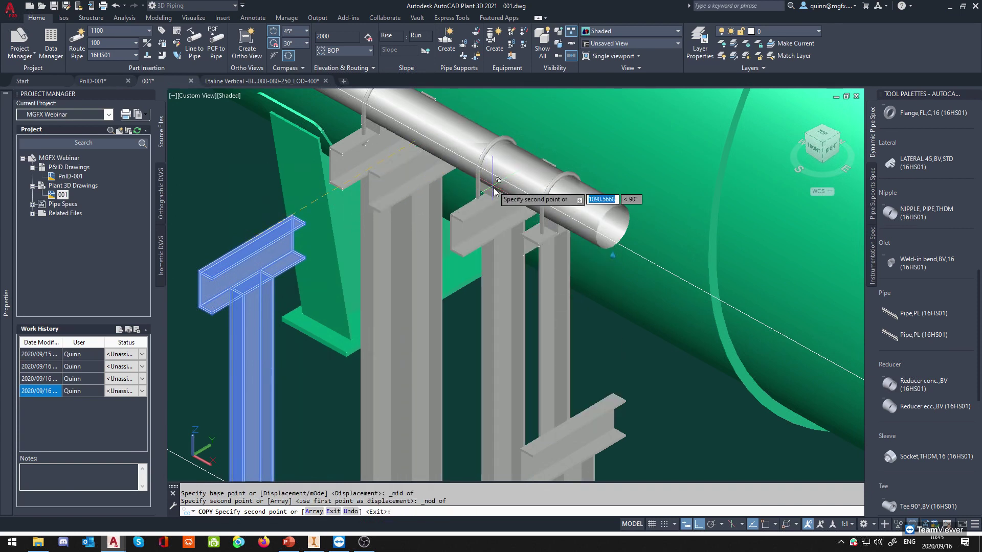
{"action": "key", "text": "Escape"}
Move the copied steel post 40 units along the pipe in the negative X direction.
{"action": "middle_click_drag", "start_coordinate": [486, 283], "coordinate": [570, 271], "text": "shift"}
{"action": "left_click", "coordinate": [498, 210]}
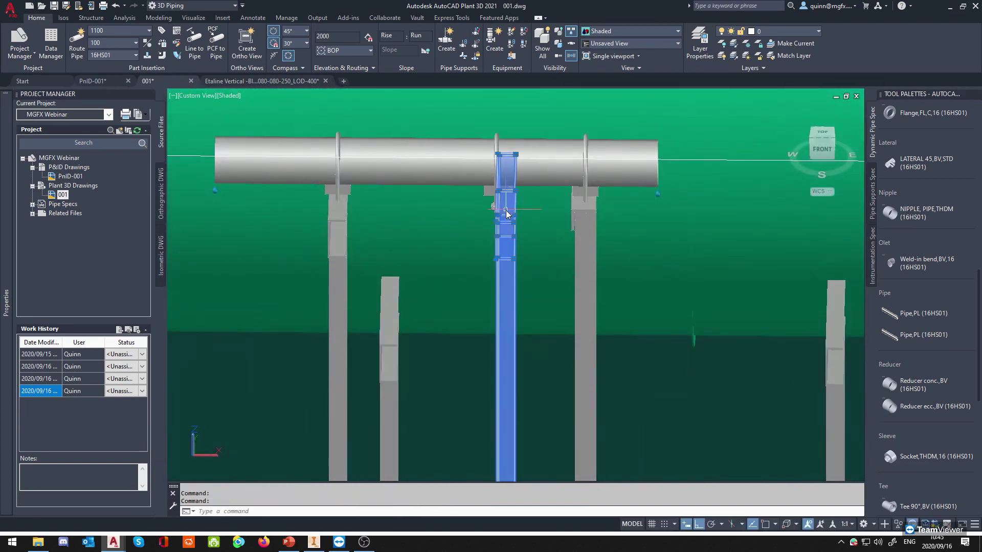
{"action": "scroll", "coordinate": [506, 214], "scroll_direction": "up", "scroll_amount": 5}
{"action": "scroll", "coordinate": [519, 240], "scroll_direction": "down", "scroll_amount": 3}
{"action": "type", "text": "m"}
{"action": "key", "text": "Return"}
{"action": "left_click", "coordinate": [517, 267]}
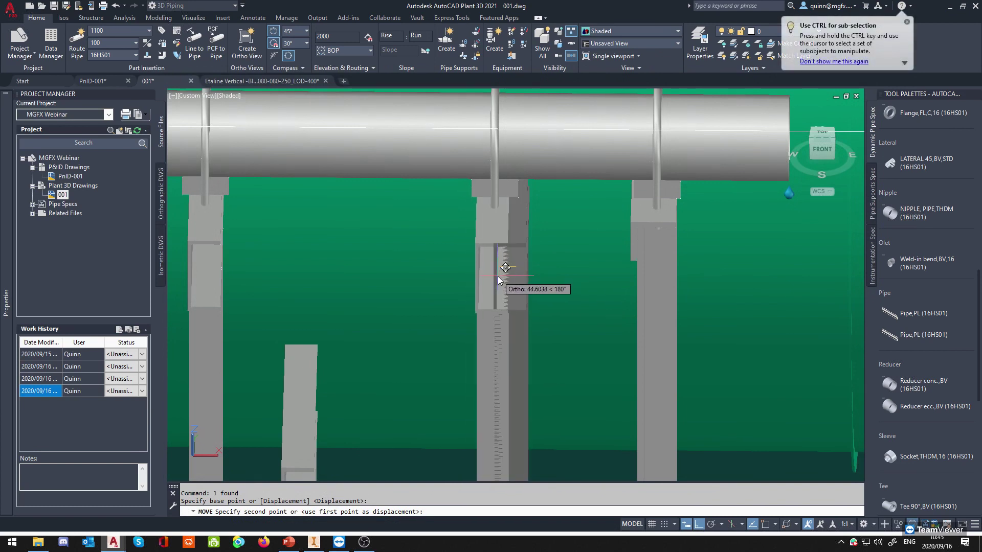
{"action": "type", "text": "40"}
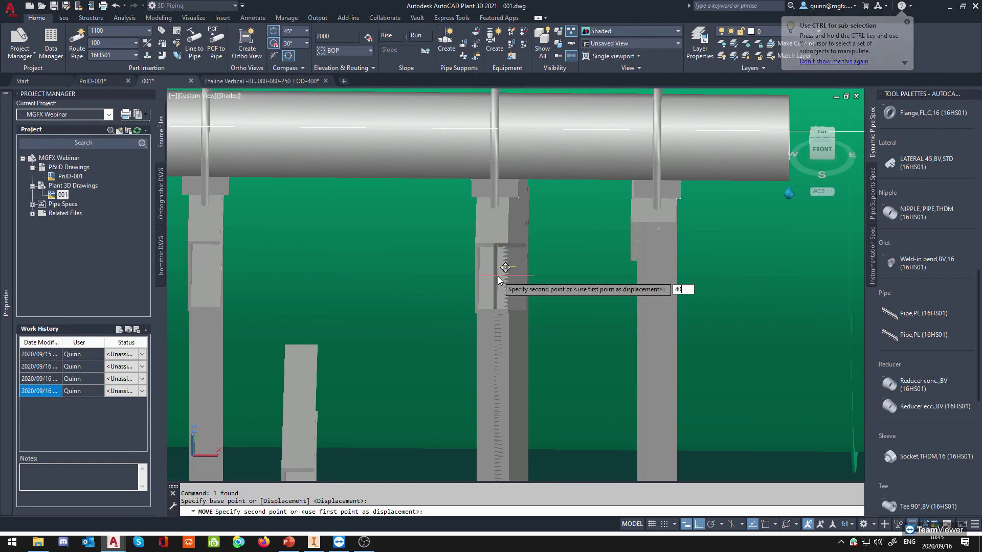
{"action": "key", "text": "Return"}
{"action": "key", "text": "Escape"}
Compare the new U-clamp and its copied steel post with the neighbouring complete supports.
{"action": "scroll", "coordinate": [505, 280], "scroll_direction": "down", "scroll_amount": 2}
{"action": "middle_click_drag", "start_coordinate": [506, 280], "coordinate": [340, 196], "text": "shift"}
{"action": "left_click", "coordinate": [369, 252]}
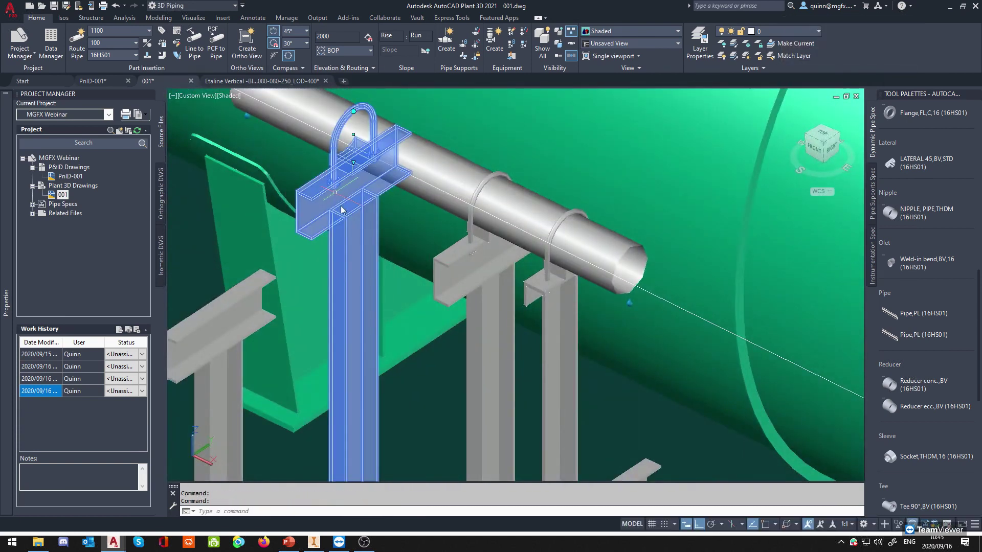
{"action": "key", "text": "Escape"}
{"action": "scroll", "coordinate": [477, 250], "scroll_direction": "up", "scroll_amount": 4}
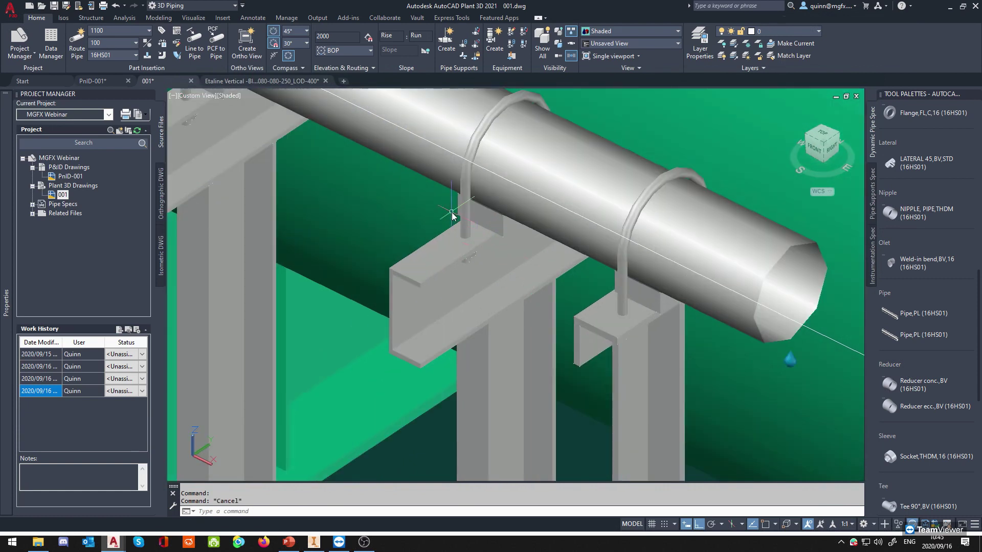
Select the new U-clamp and the copied steel post one after the other to examine them as separate objects.
{"action": "left_click", "coordinate": [527, 99]}
{"action": "left_click", "coordinate": [558, 199]}
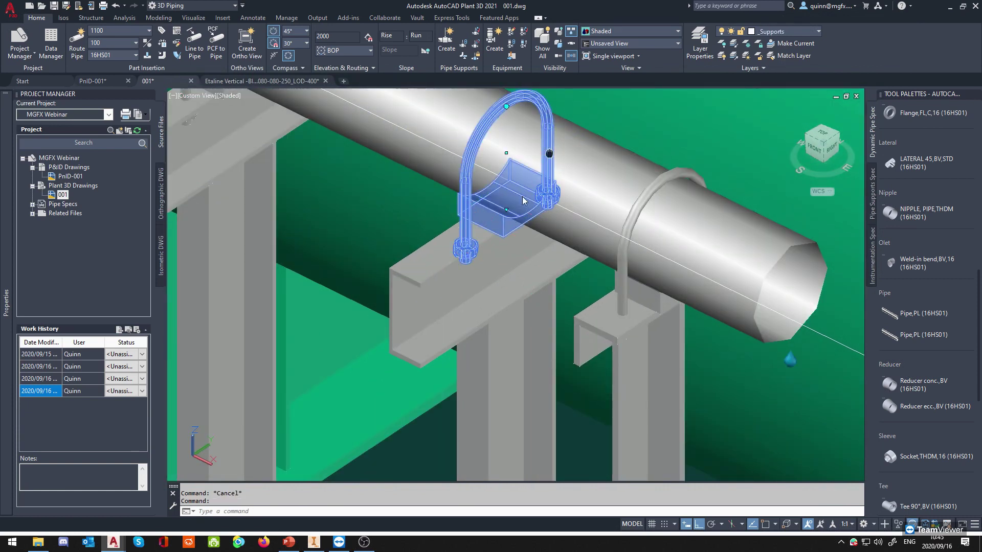
{"action": "middle_click_drag", "start_coordinate": [483, 112], "coordinate": [452, 168]}
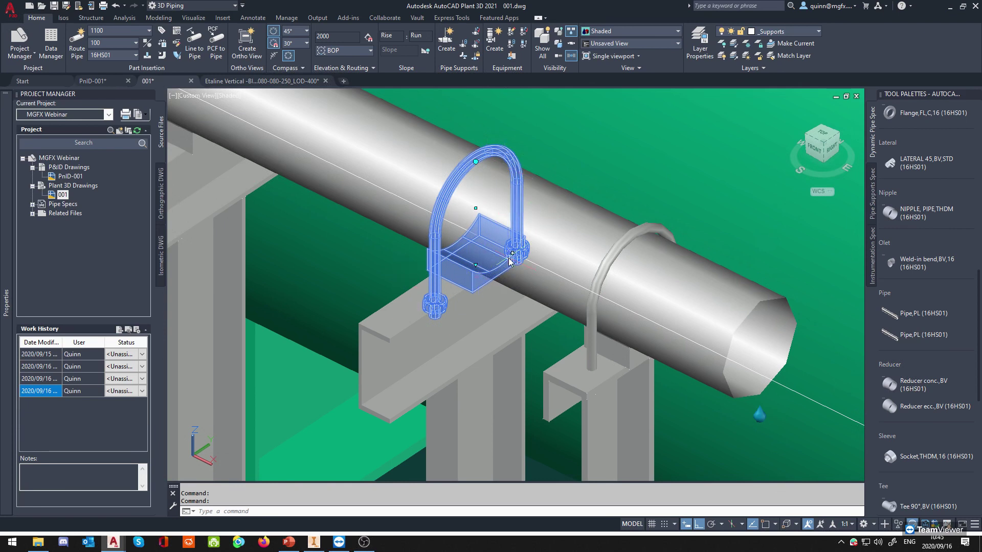
{"action": "key", "text": "Escape"}
{"action": "left_click", "coordinate": [456, 354]}
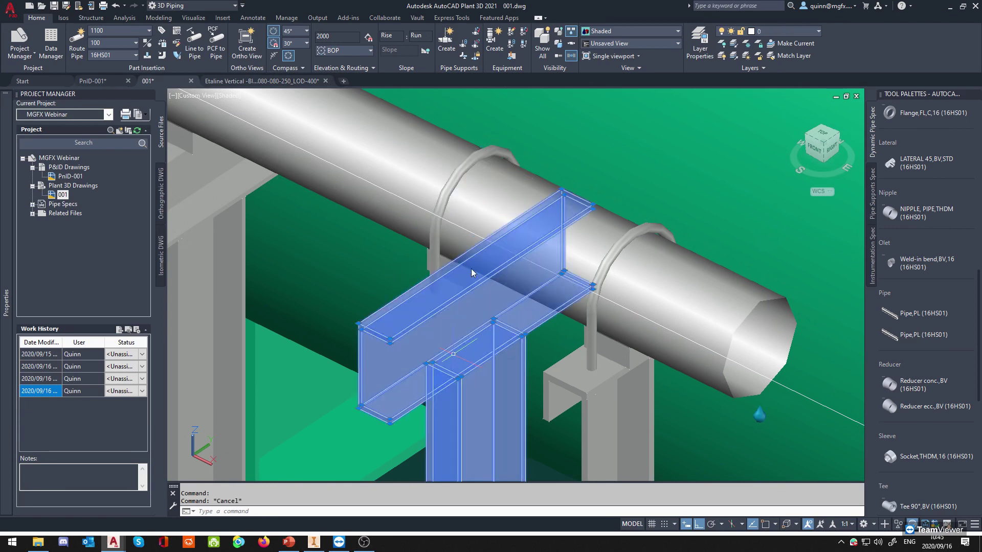
{"action": "scroll", "coordinate": [471, 268], "scroll_direction": "down", "scroll_amount": 4}
{"action": "middle_click_drag", "start_coordinate": [492, 326], "coordinate": [481, 214]}
{"action": "scroll", "coordinate": [481, 218], "scroll_direction": "down", "scroll_amount": 2}
{"action": "scroll", "coordinate": [447, 224], "scroll_direction": "down", "scroll_amount": 2}
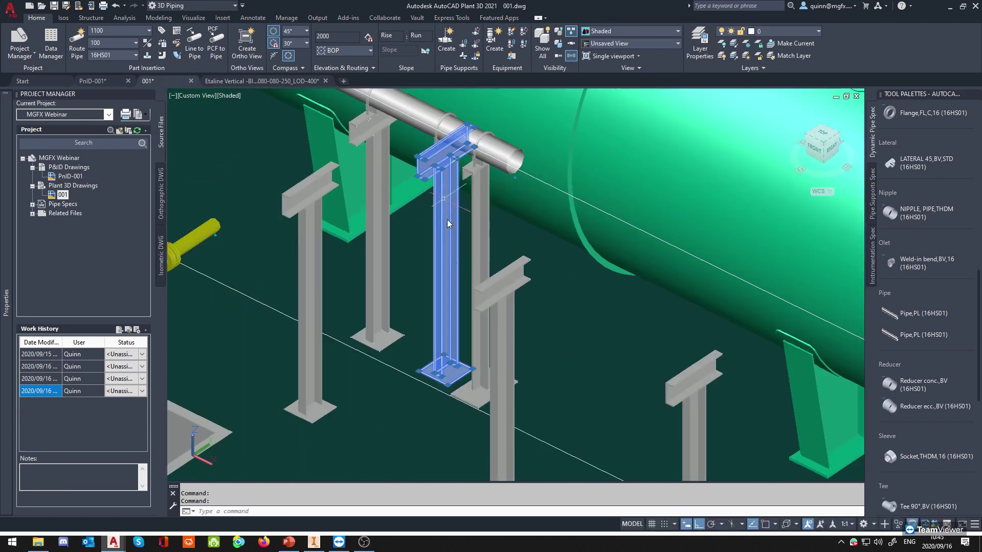
{"action": "key", "text": "Escape"}
Check the copied steel post's selection against the neighbouring support further along the pipe.
{"action": "scroll", "coordinate": [451, 122], "scroll_direction": "up", "scroll_amount": 3}
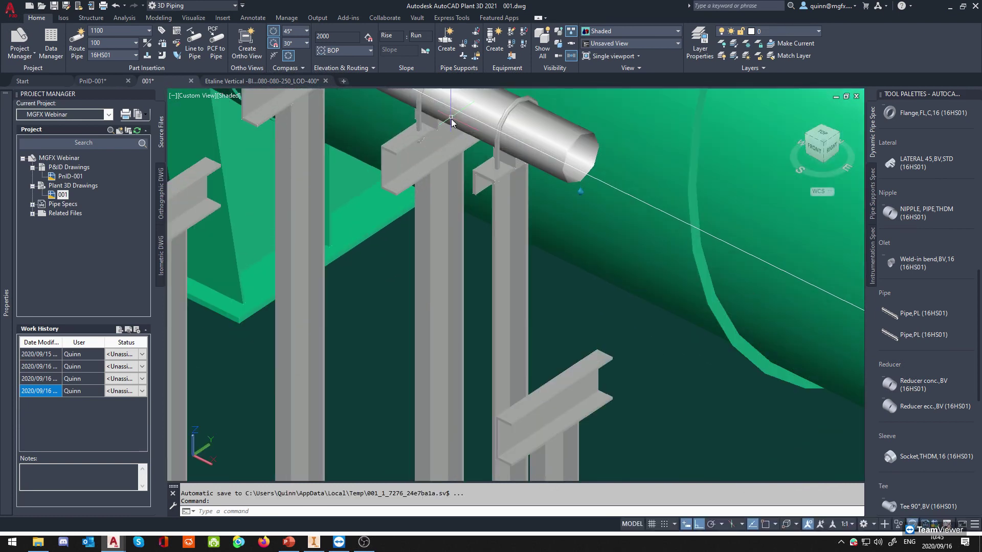
{"action": "scroll", "coordinate": [457, 182], "scroll_direction": "down", "scroll_amount": 2}
{"action": "left_click", "coordinate": [438, 224]}
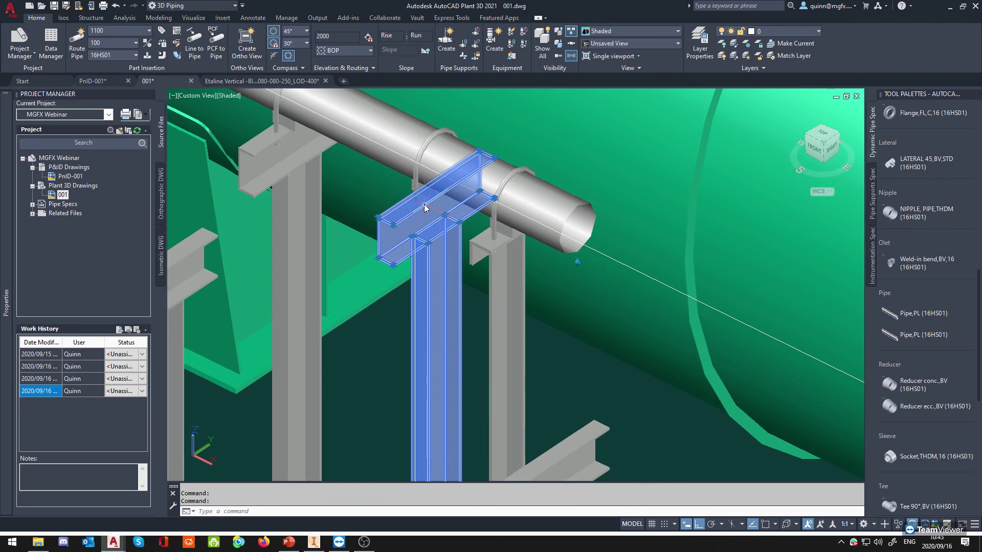
{"action": "key", "text": "Escape"}
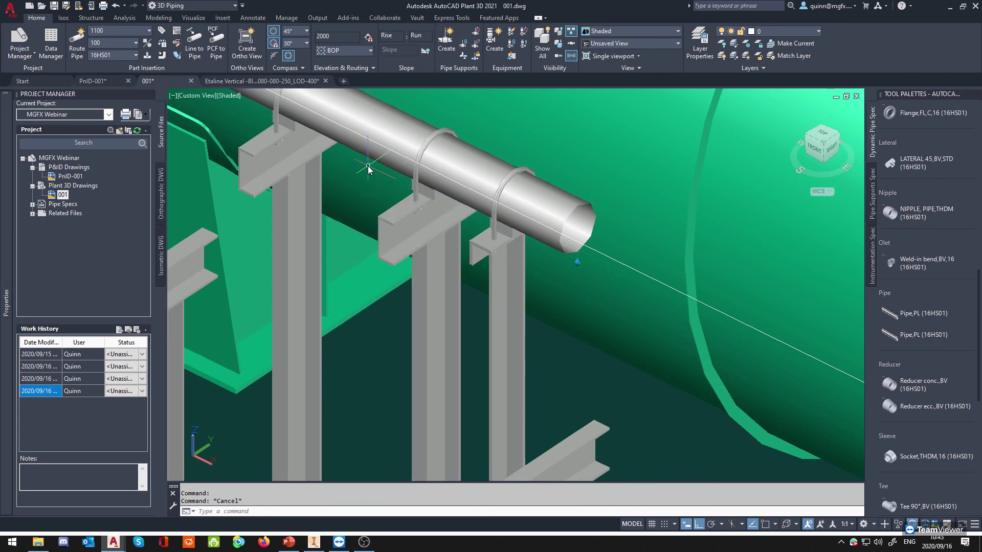
{"action": "middle_click_drag", "start_coordinate": [368, 165], "coordinate": [382, 223]}
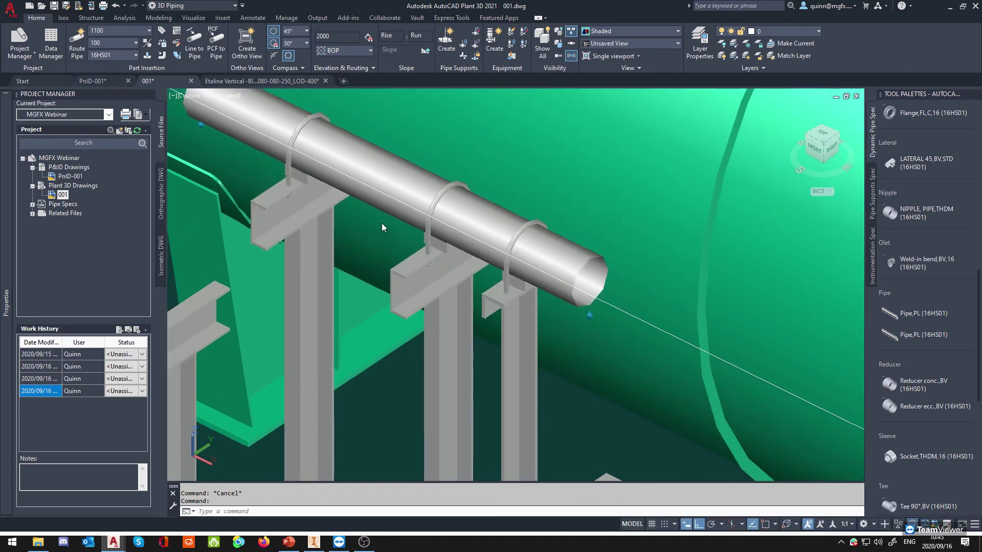
{"action": "key", "text": "Escape"}
{"action": "left_click", "coordinate": [313, 201]}
{"action": "key", "text": "Escape"}
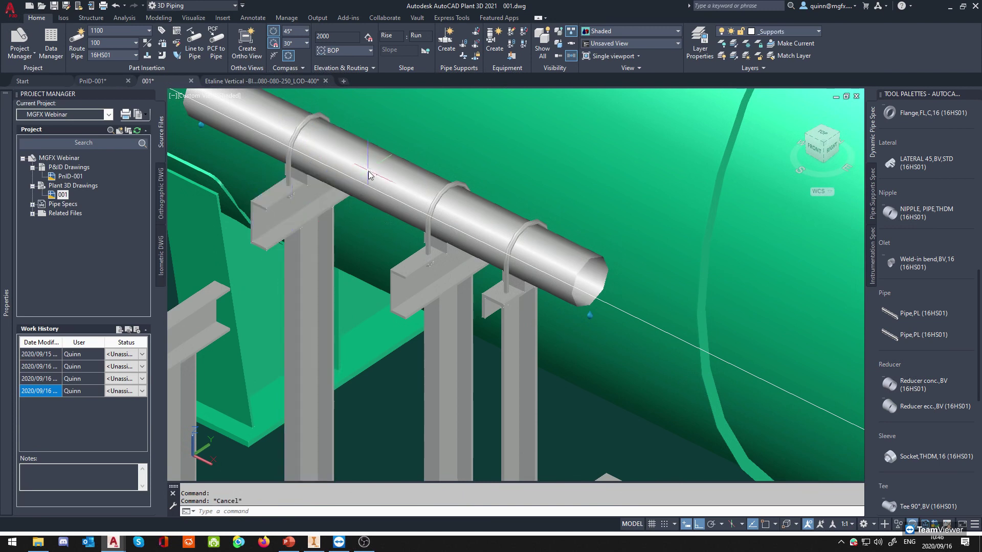
Attach the copied steel post with its channel beam to the new U-clamp as one pipe support.
{"action": "left_click", "coordinate": [467, 50]}
{"action": "scroll", "coordinate": [448, 271], "scroll_direction": "up", "scroll_amount": 3}
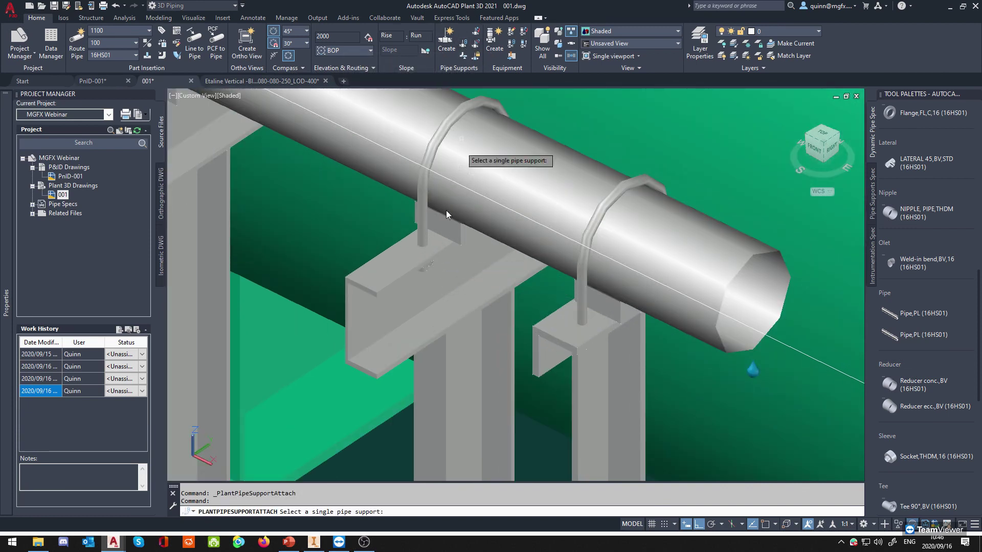
{"action": "left_click", "coordinate": [425, 225]}
{"action": "left_click", "coordinate": [425, 213]}
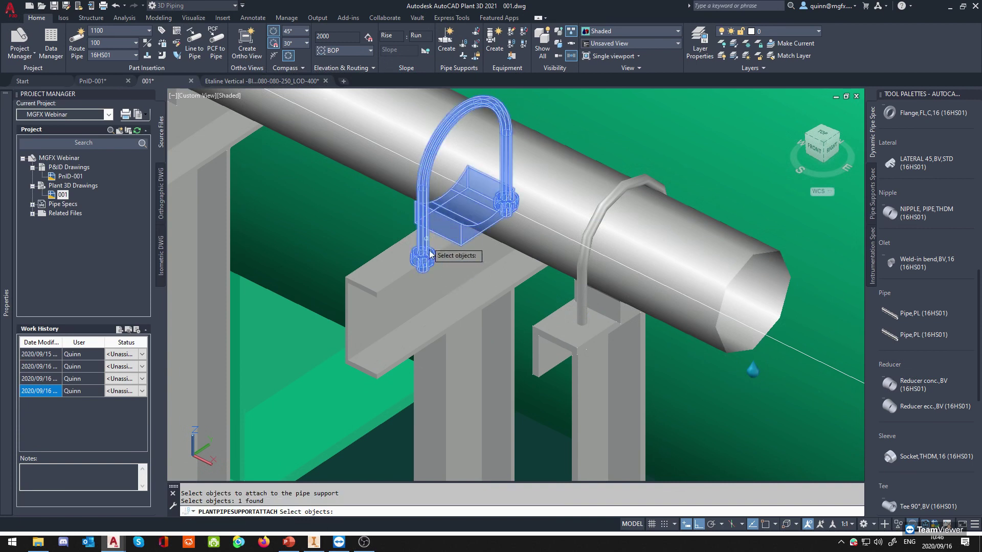
{"action": "left_click", "coordinate": [446, 284]}
{"action": "key", "text": "Return"}
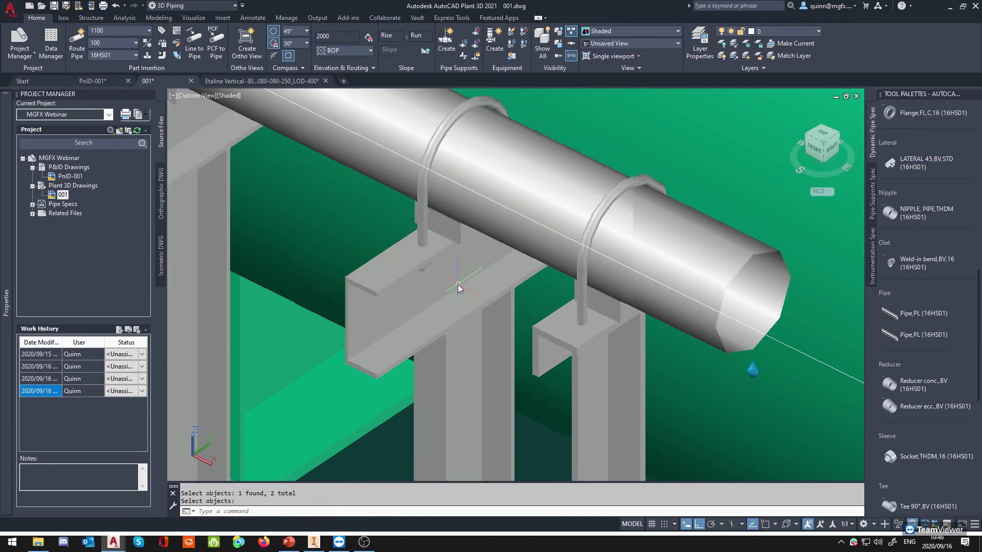
Select the U-clamp with its attached steel post and examine the combined support from several angles.
{"action": "left_click", "coordinate": [458, 284]}
{"action": "scroll", "coordinate": [499, 290], "scroll_direction": "down", "scroll_amount": 4}
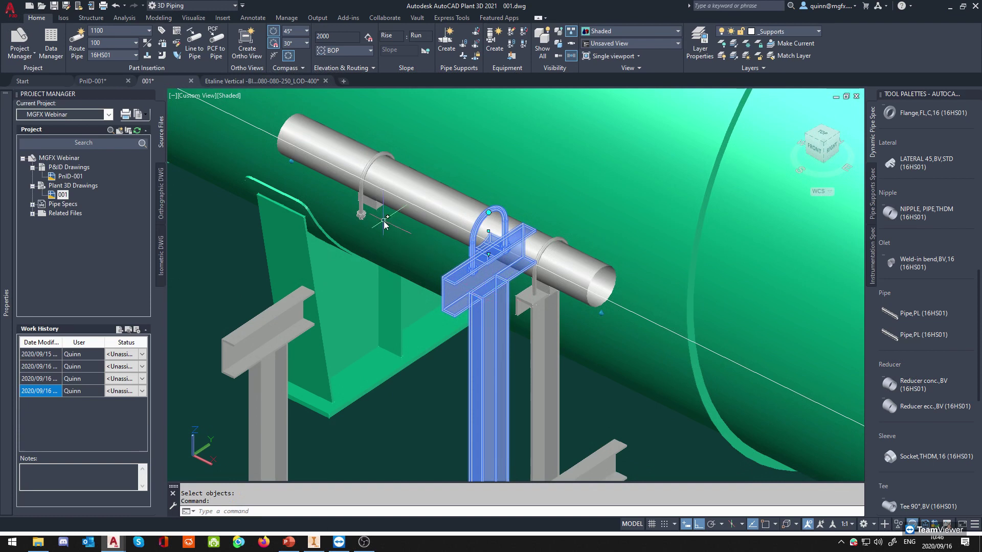
{"action": "scroll", "coordinate": [354, 234], "scroll_direction": "up", "scroll_amount": 2}
{"action": "key", "text": "Escape"}
{"action": "middle_click_drag", "start_coordinate": [469, 281], "coordinate": [322, 195]}
{"action": "left_click", "coordinate": [268, 148]}
{"action": "scroll", "coordinate": [334, 238], "scroll_direction": "down", "scroll_amount": 5}
{"action": "key", "text": "Escape"}
{"action": "left_click", "coordinate": [322, 196]}
{"action": "scroll", "coordinate": [332, 206], "scroll_direction": "up", "scroll_amount": 2}
{"action": "key", "text": "Escape"}
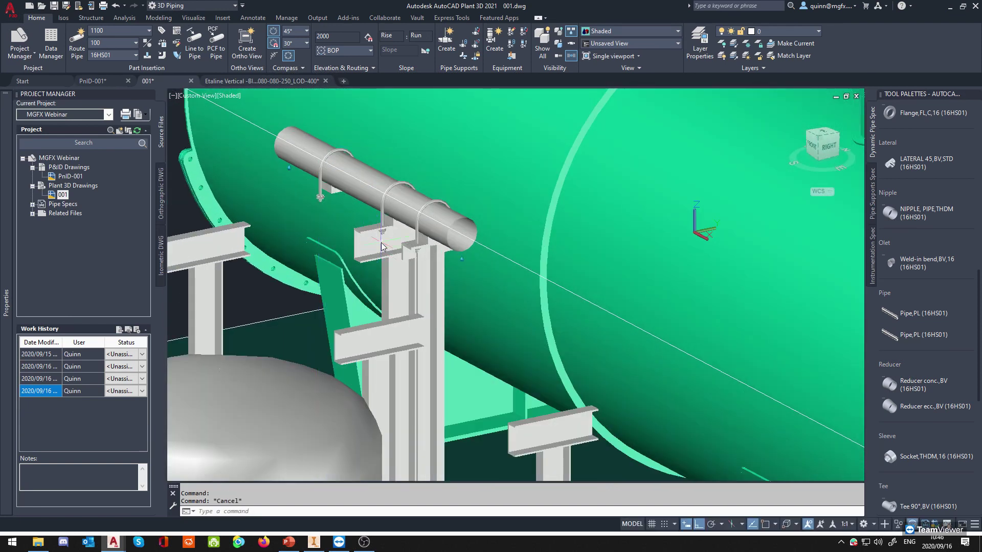
{"action": "left_click", "coordinate": [399, 245]}
{"action": "middle_click_drag", "start_coordinate": [482, 306], "coordinate": [382, 224], "text": "shift"}
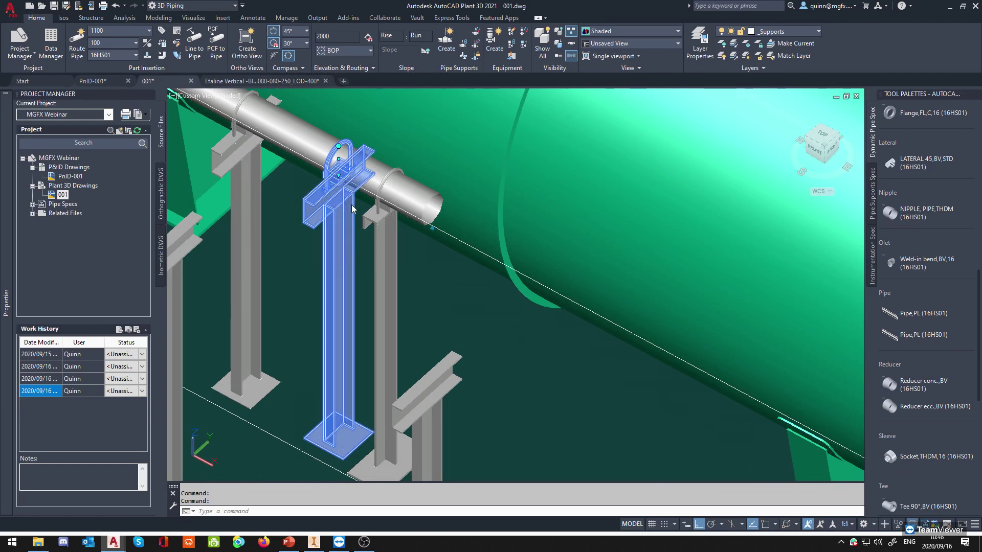
{"action": "key", "text": "Escape"}
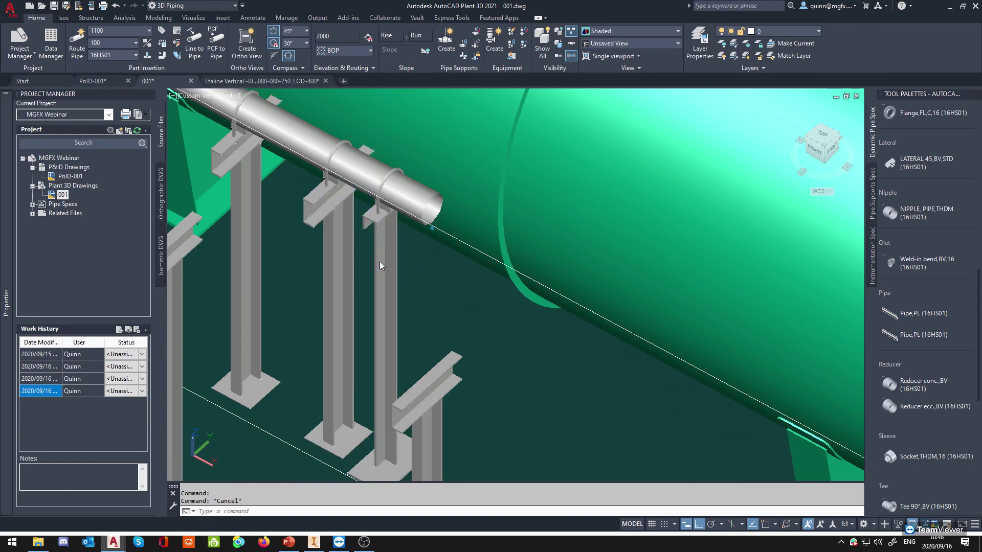
Raise the base plate of the support at the pipe end to shorten its post, and try relocating it with an Endpoint snap.
{"action": "left_click", "coordinate": [380, 261]}
{"action": "left_click", "coordinate": [390, 465]}
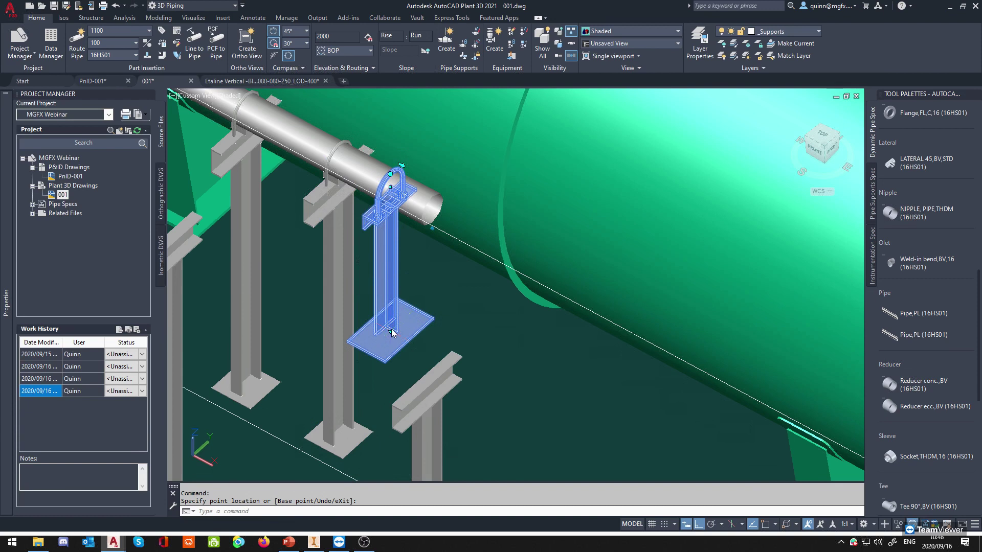
{"action": "scroll", "coordinate": [355, 455], "scroll_direction": "up", "scroll_amount": 5}
{"action": "right_click", "coordinate": [355, 454], "text": "shift"}
{"action": "left_click", "coordinate": [437, 272]}
{"action": "scroll", "coordinate": [460, 251], "scroll_direction": "down", "scroll_amount": 5}
{"action": "left_click", "coordinate": [465, 243]}
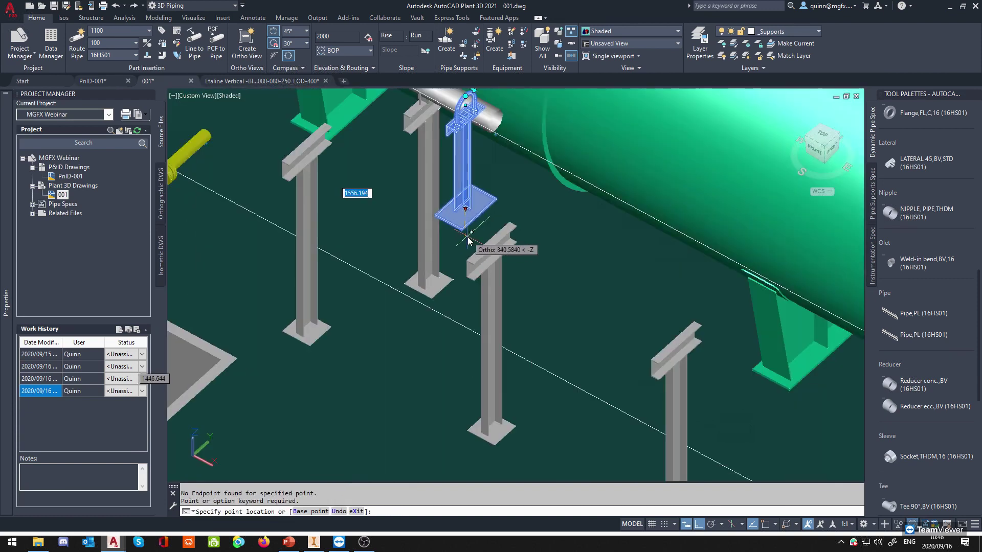
{"action": "left_click", "coordinate": [485, 215]}
Stretch the end support's base plate down to the level of the vessel saddle's base, using an Endpoint snap on the saddle corner.
{"action": "left_click", "coordinate": [466, 221]}
{"action": "scroll", "coordinate": [455, 322], "scroll_direction": "up", "scroll_amount": 3}
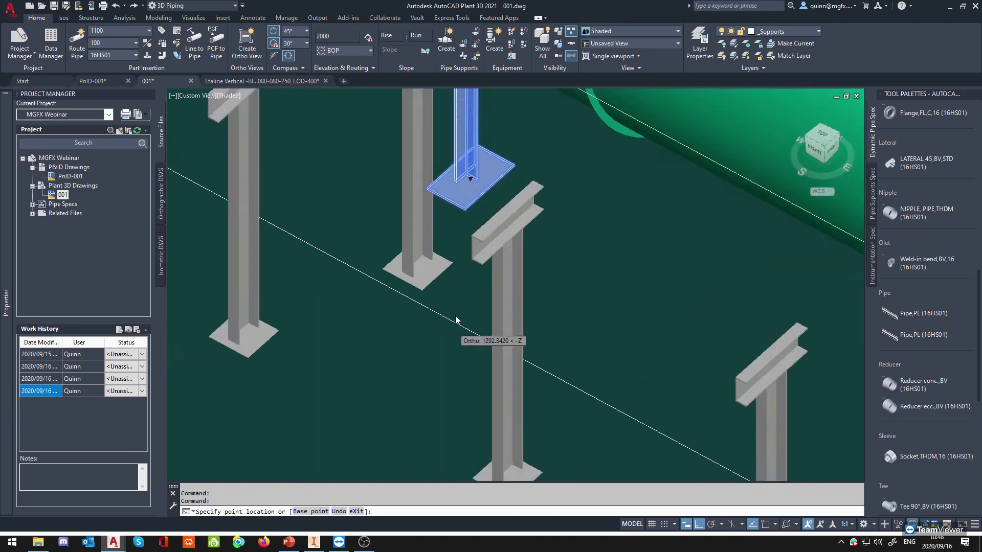
{"action": "scroll", "coordinate": [449, 198], "scroll_direction": "down", "scroll_amount": 6}
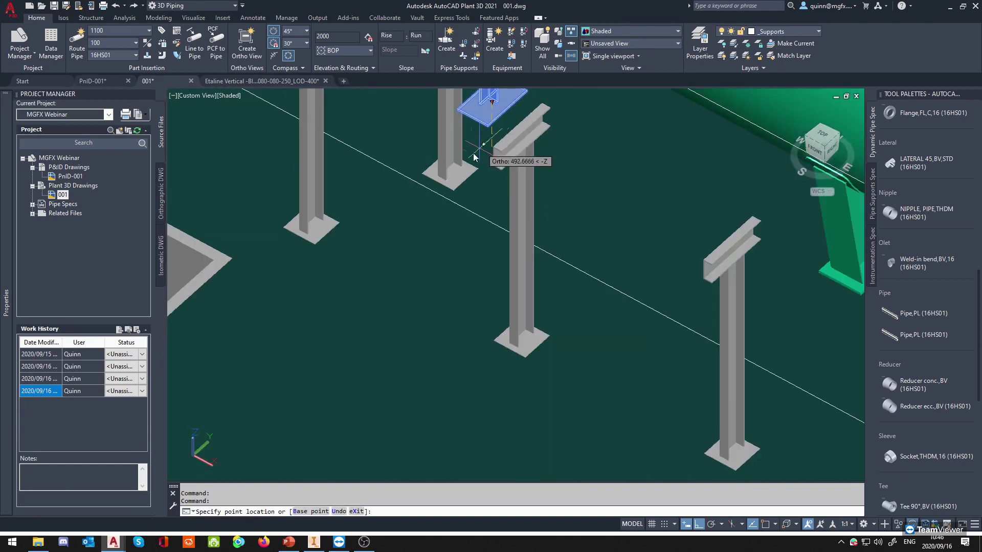
{"action": "scroll", "coordinate": [481, 210], "scroll_direction": "up", "scroll_amount": 2}
{"action": "scroll", "coordinate": [340, 200], "scroll_direction": "up", "scroll_amount": 3}
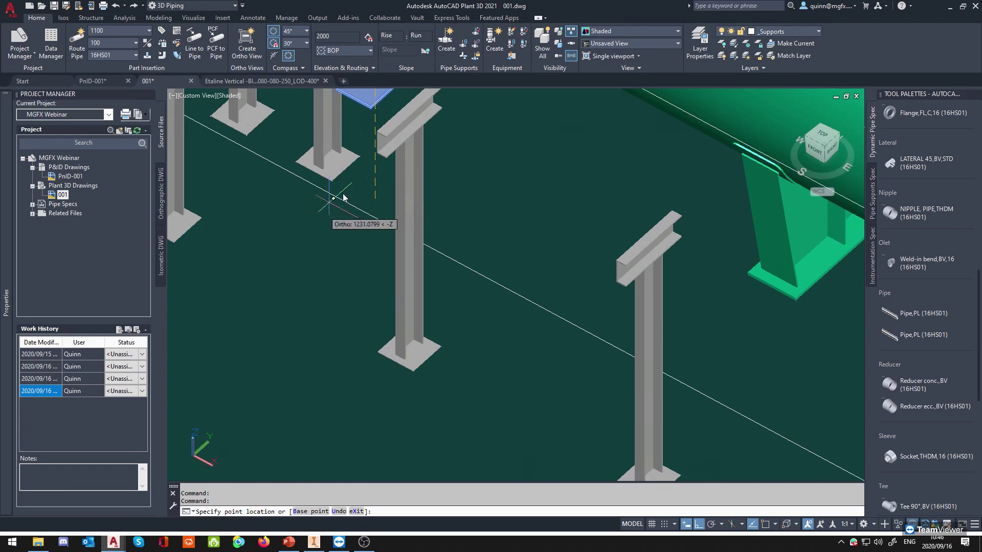
{"action": "scroll", "coordinate": [340, 195], "scroll_direction": "down", "scroll_amount": 2}
{"action": "scroll", "coordinate": [588, 259], "scroll_direction": "up", "scroll_amount": 4}
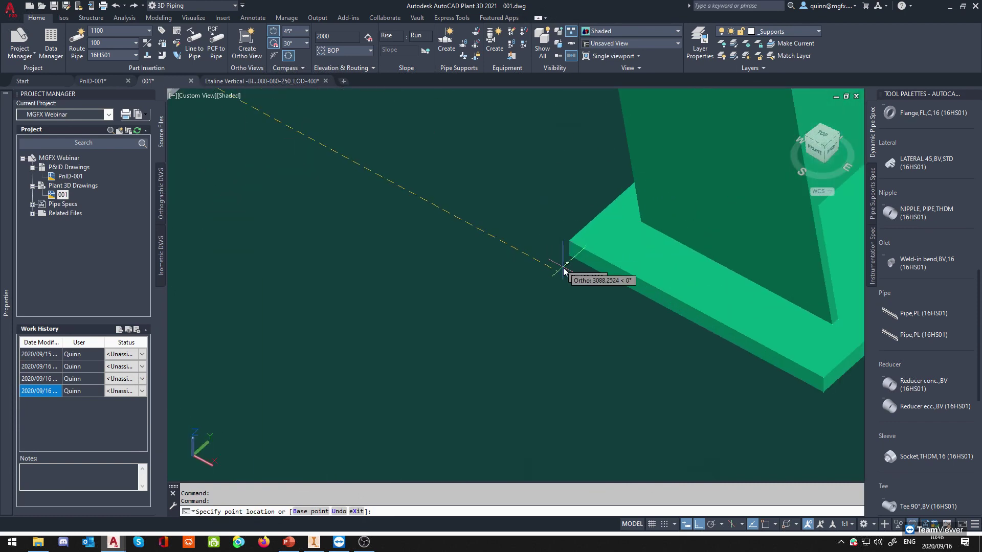
{"action": "right_click", "coordinate": [563, 268], "text": "shift"}
{"action": "left_click", "coordinate": [570, 282]}
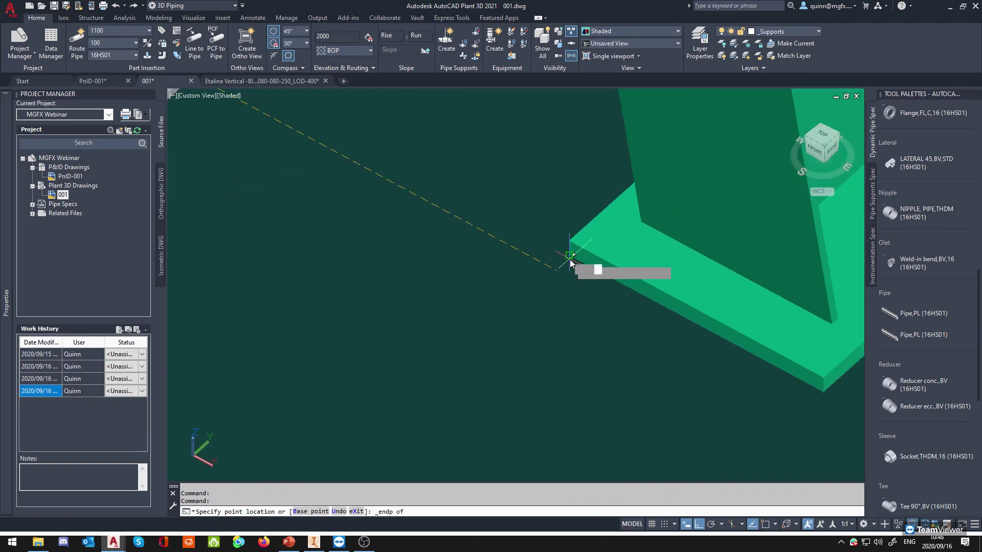
{"action": "scroll", "coordinate": [584, 287], "scroll_direction": "down", "scroll_amount": 5}
{"action": "scroll", "coordinate": [532, 271], "scroll_direction": "down", "scroll_amount": 5}
{"action": "key", "text": "Escape"}
Delete the pipe section held by the U-clamps and undo the deletion, doing this twice.
{"action": "scroll", "coordinate": [506, 307], "scroll_direction": "up", "scroll_amount": 3}
{"action": "middle_click_drag", "start_coordinate": [566, 333], "coordinate": [563, 357], "text": "shift"}
{"action": "scroll", "coordinate": [390, 154], "scroll_direction": "up", "scroll_amount": 5}
{"action": "scroll", "coordinate": [401, 200], "scroll_direction": "down", "scroll_amount": 4}
{"action": "middle_click_drag", "start_coordinate": [401, 199], "coordinate": [473, 333]}
{"action": "scroll", "coordinate": [309, 229], "scroll_direction": "up", "scroll_amount": 4}
{"action": "left_click", "coordinate": [403, 252]}
{"action": "key", "text": "Delete"}
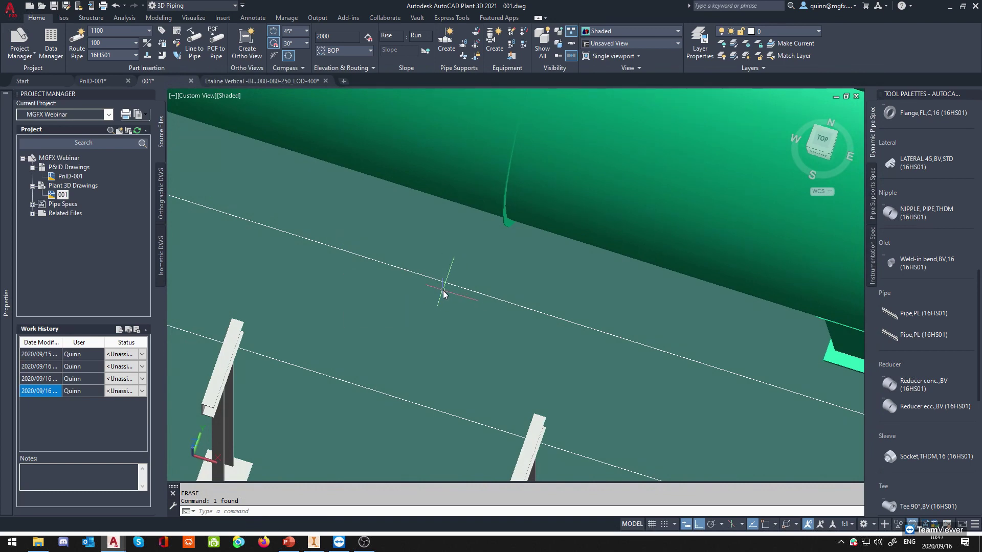
{"action": "key", "text": "ctrl+z"}
{"action": "left_click", "coordinate": [424, 256]}
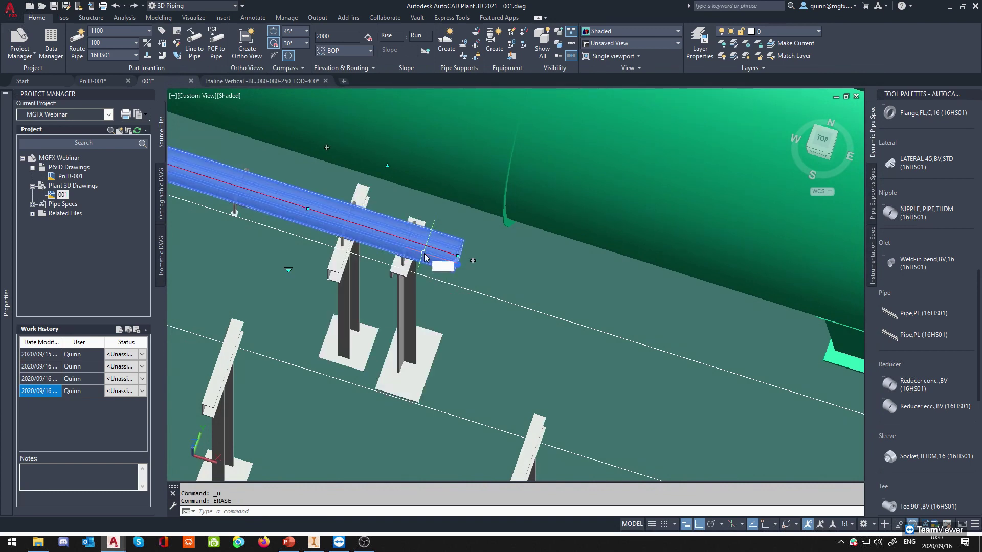
{"action": "key", "text": "Delete"}
{"action": "key", "text": "ctrl+z"}
{"action": "middle_click_drag", "start_coordinate": [432, 280], "coordinate": [473, 293]}
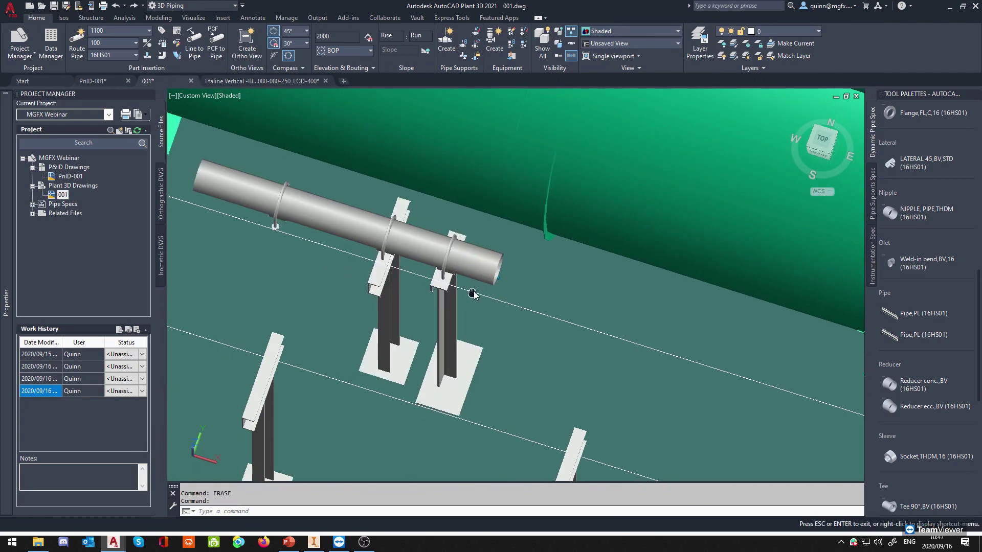
Select the U-clamp support with its attached steel post and examine it along the pipe and from the end.
{"action": "scroll", "coordinate": [473, 307], "scroll_direction": "down", "scroll_amount": 5}
{"action": "middle_click_drag", "start_coordinate": [485, 347], "coordinate": [376, 258], "text": "shift"}
{"action": "scroll", "coordinate": [449, 321], "scroll_direction": "up", "scroll_amount": 4}
{"action": "left_click", "coordinate": [366, 189]}
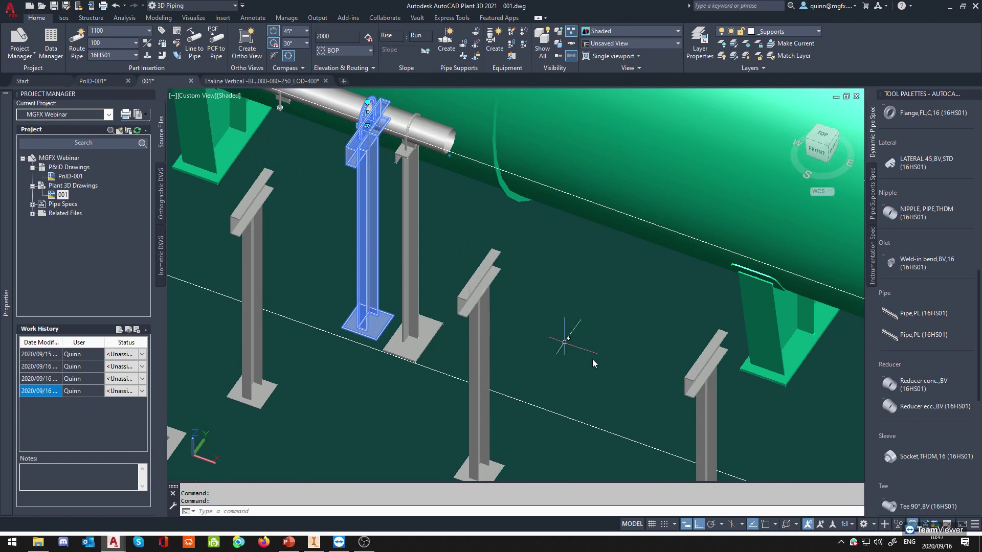
{"action": "scroll", "coordinate": [664, 375], "scroll_direction": "down", "scroll_amount": 2}
{"action": "middle_click_drag", "start_coordinate": [581, 333], "coordinate": [408, 236]}
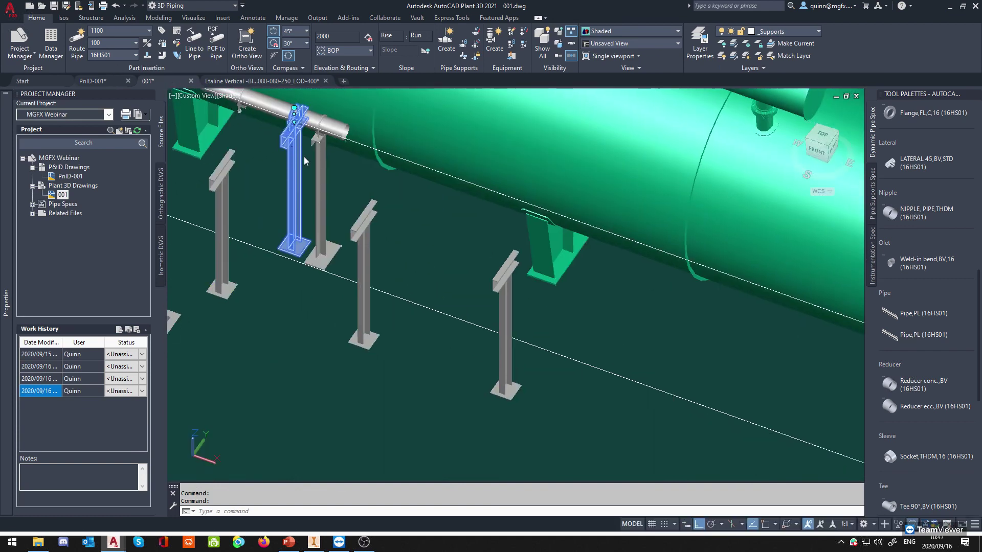
{"action": "scroll", "coordinate": [304, 156], "scroll_direction": "up", "scroll_amount": 4}
{"action": "middle_click_drag", "start_coordinate": [304, 157], "coordinate": [366, 263]}
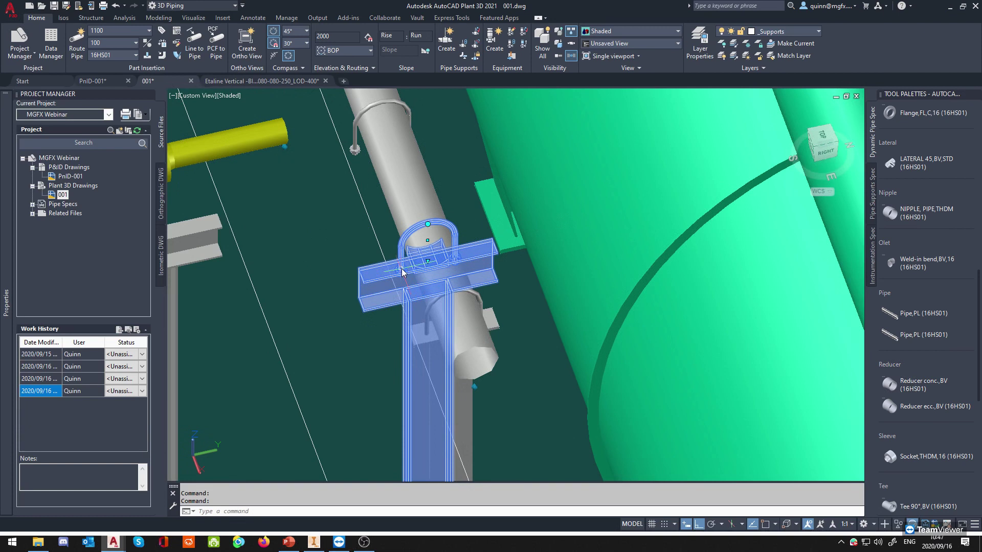
{"action": "key", "text": "Escape"}
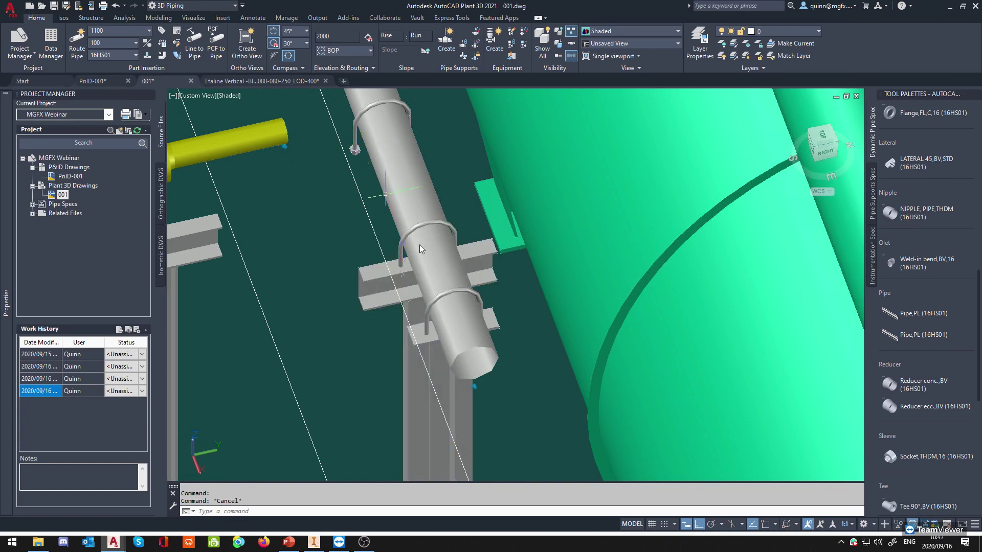
Reselect the attached U-clamp support and compare it with the support at the pipe end.
{"action": "left_click", "coordinate": [412, 257]}
{"action": "left_click", "coordinate": [404, 262]}
{"action": "key", "text": "Escape"}
{"action": "middle_click_drag", "start_coordinate": [404, 309], "coordinate": [442, 315], "text": "shift"}
{"action": "middle_click_drag", "start_coordinate": [528, 301], "coordinate": [415, 222]}
{"action": "left_click", "coordinate": [415, 278]}
{"action": "scroll", "coordinate": [452, 303], "scroll_direction": "down", "scroll_amount": 2}
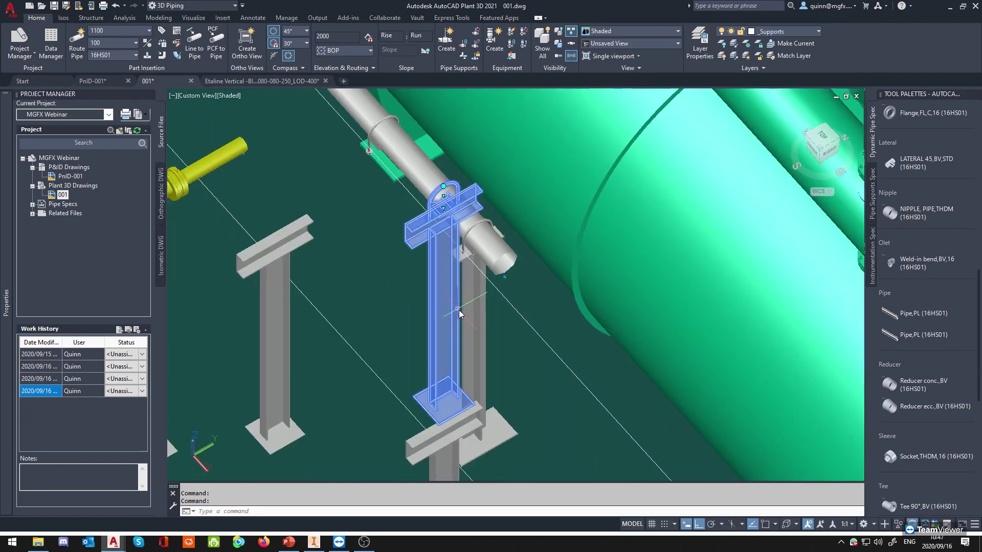
{"action": "middle_click_drag", "start_coordinate": [517, 236], "coordinate": [513, 197]}
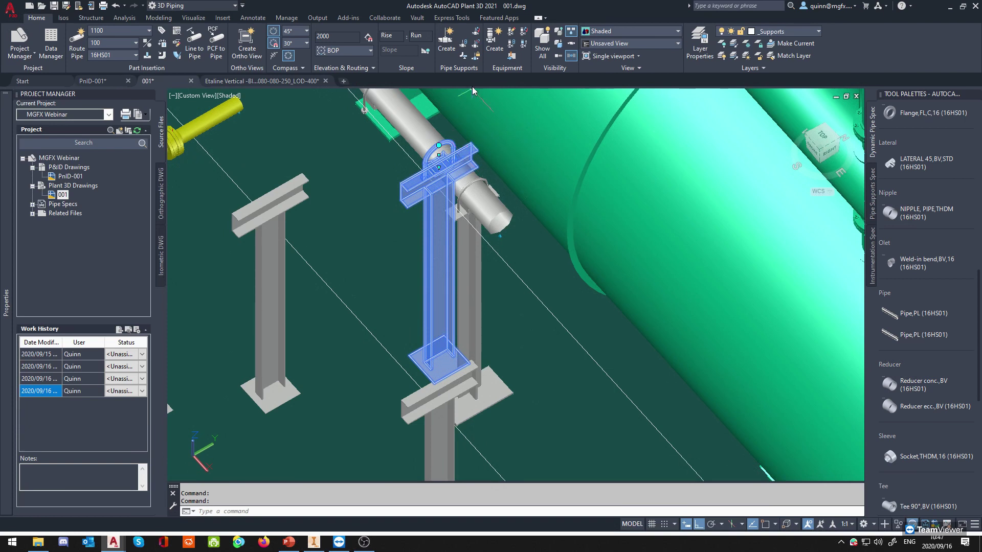
Start adding a pipe support and browse the available clamp, shoe, trapeze bar and roller types.
{"action": "left_click", "coordinate": [446, 41]}
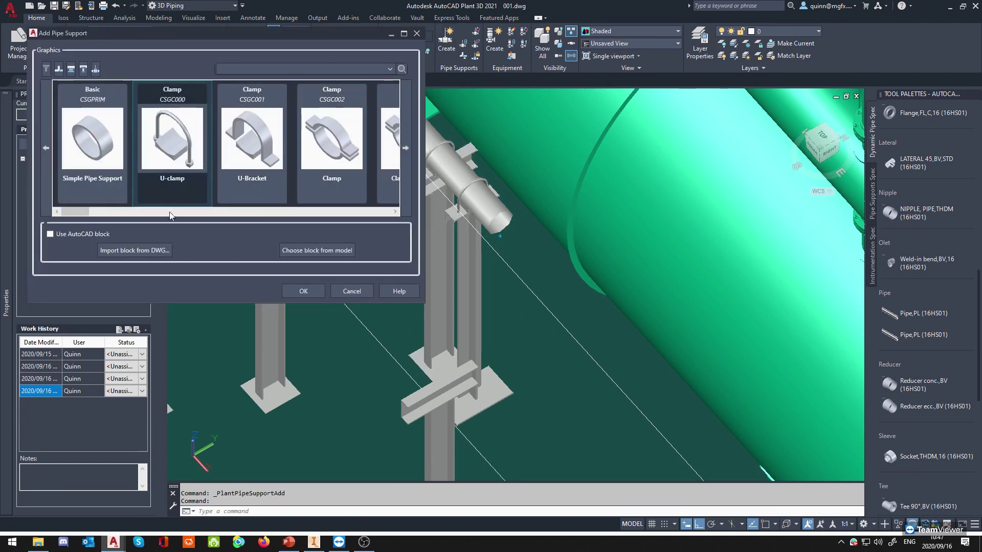
{"action": "left_click_drag", "start_coordinate": [72, 210], "coordinate": [330, 222]}
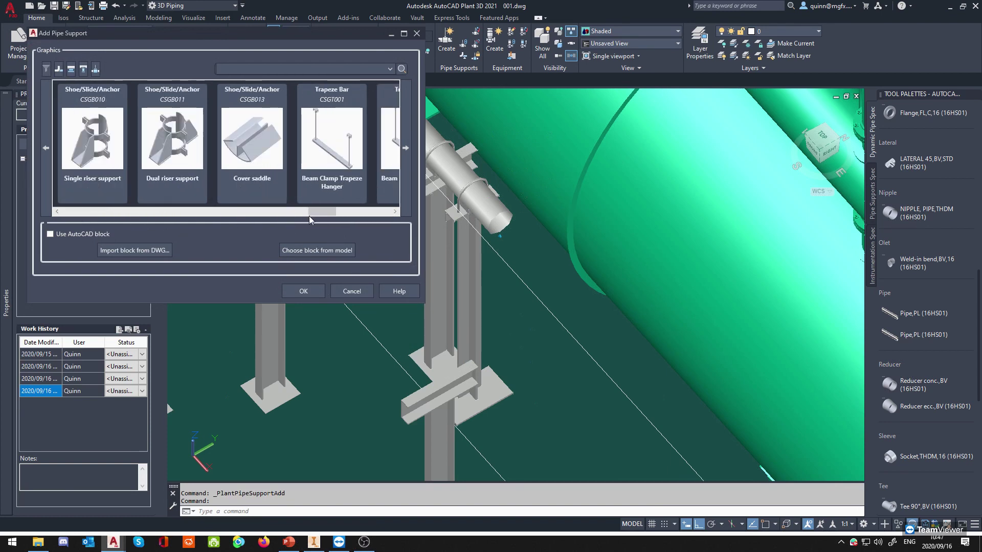
{"action": "left_click_drag", "start_coordinate": [312, 214], "coordinate": [223, 213]}
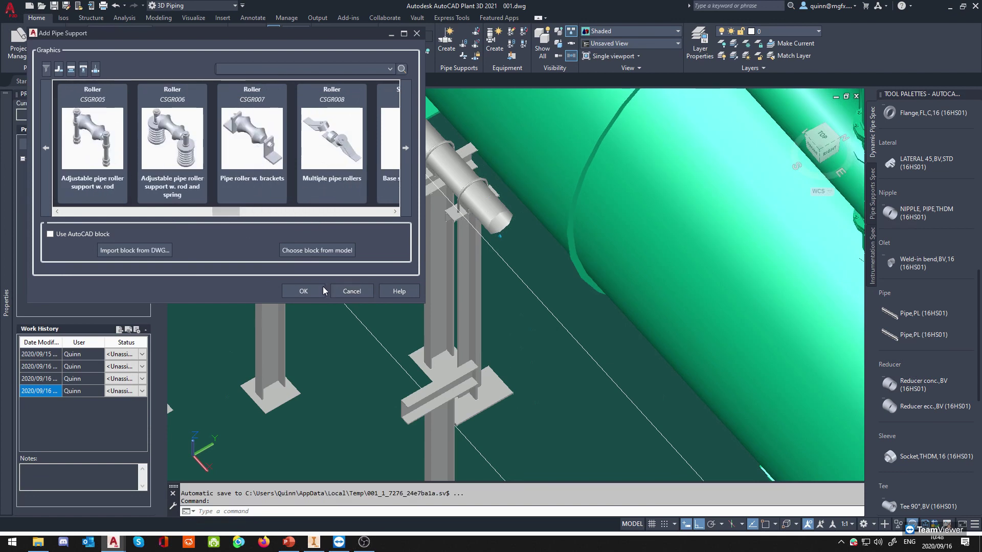
Close the support type dialog without adding one and detach the structural steel attached to the U-clamp support.
{"action": "left_click", "coordinate": [351, 291]}
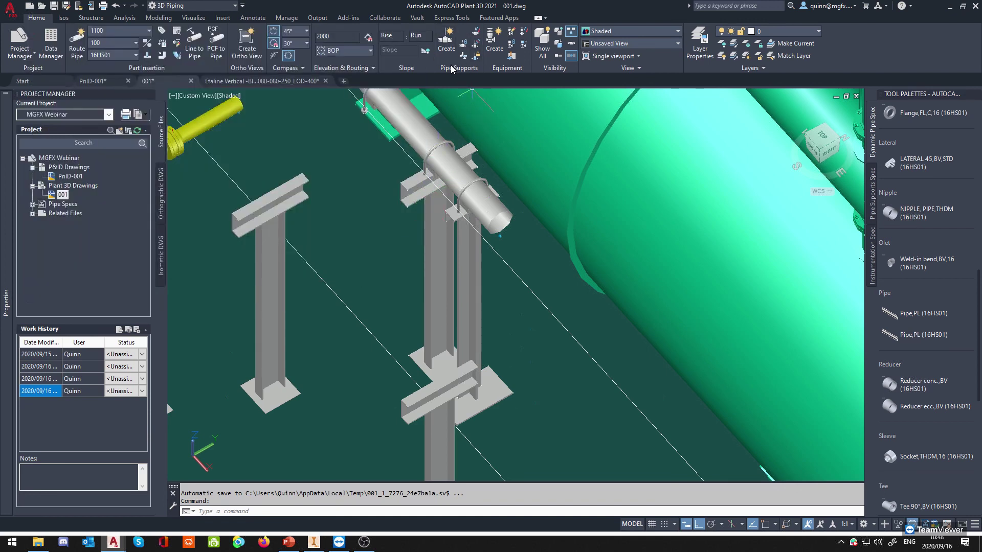
{"action": "left_click", "coordinate": [478, 47]}
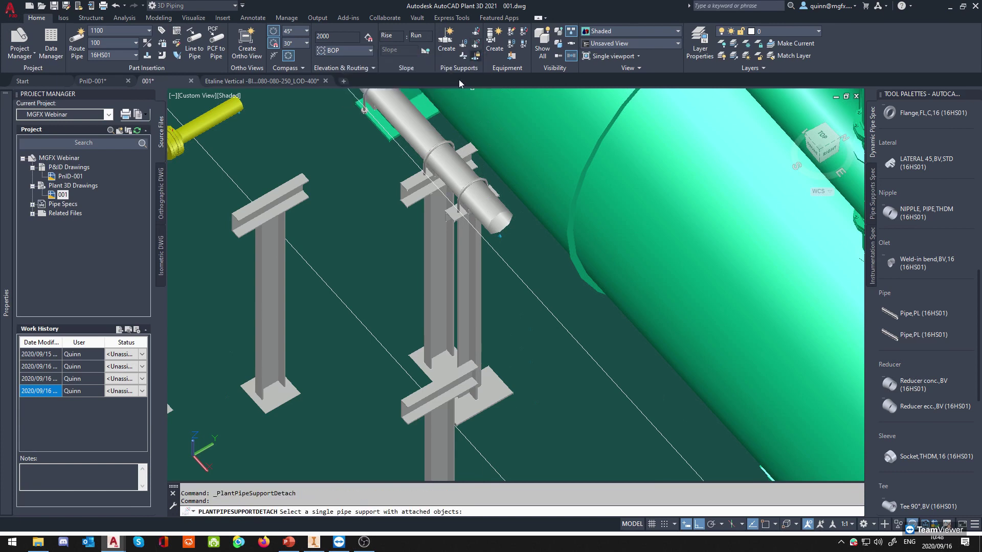
{"action": "left_click", "coordinate": [420, 179]}
{"action": "scroll", "coordinate": [421, 174], "scroll_direction": "up", "scroll_amount": 5}
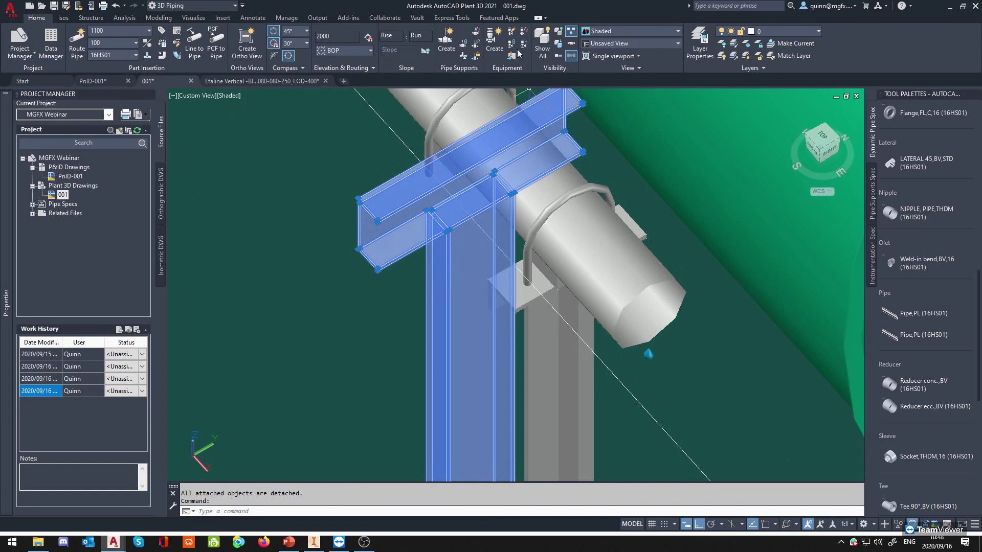
{"action": "key", "text": "Escape"}
Switch to the PowerPoint presentation and start the slide show at the Tools slide.
{"action": "scroll", "coordinate": [464, 164], "scroll_direction": "down", "scroll_amount": 2}
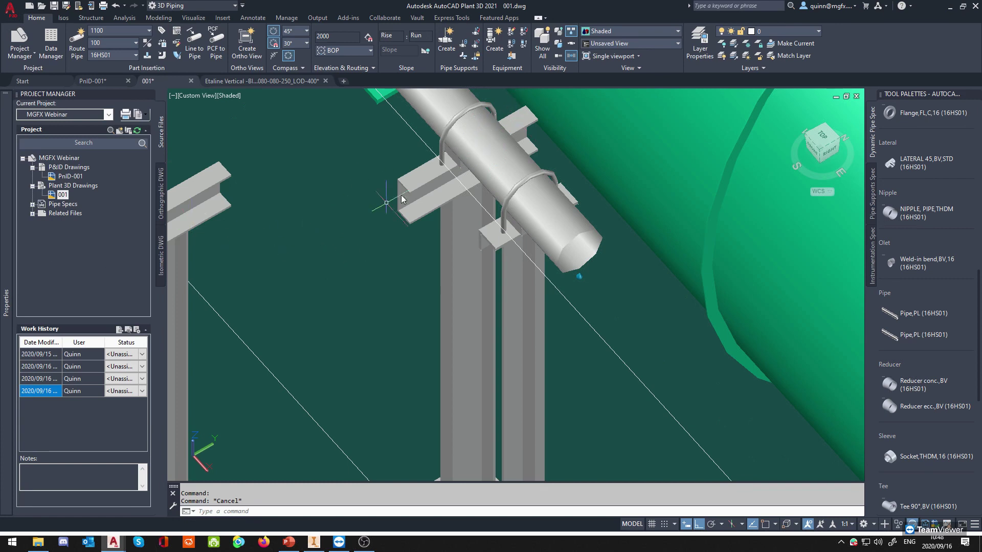
{"action": "scroll", "coordinate": [404, 197], "scroll_direction": "down", "scroll_amount": 2}
{"action": "scroll", "coordinate": [401, 210], "scroll_direction": "down", "scroll_amount": 2}
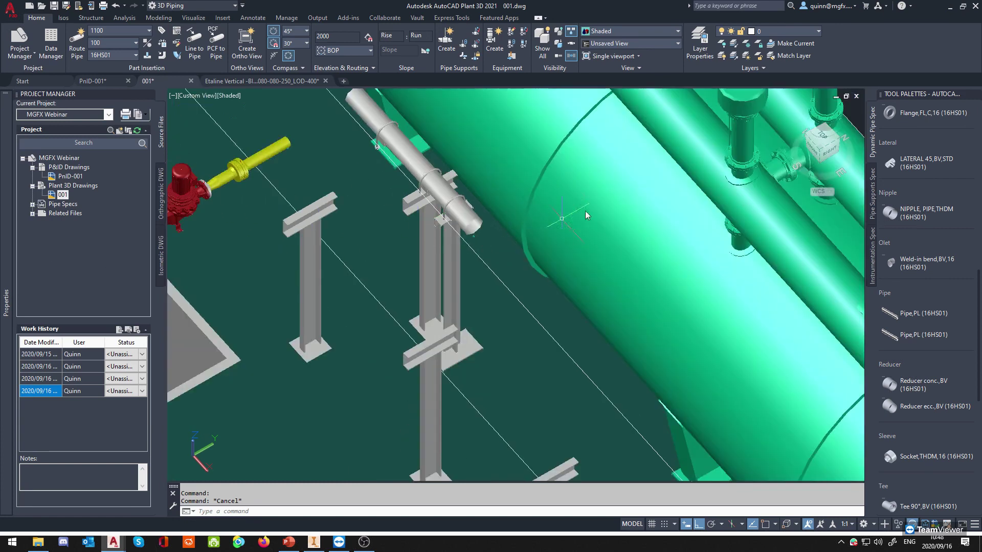
{"action": "scroll", "coordinate": [416, 330], "scroll_direction": "down", "scroll_amount": 2}
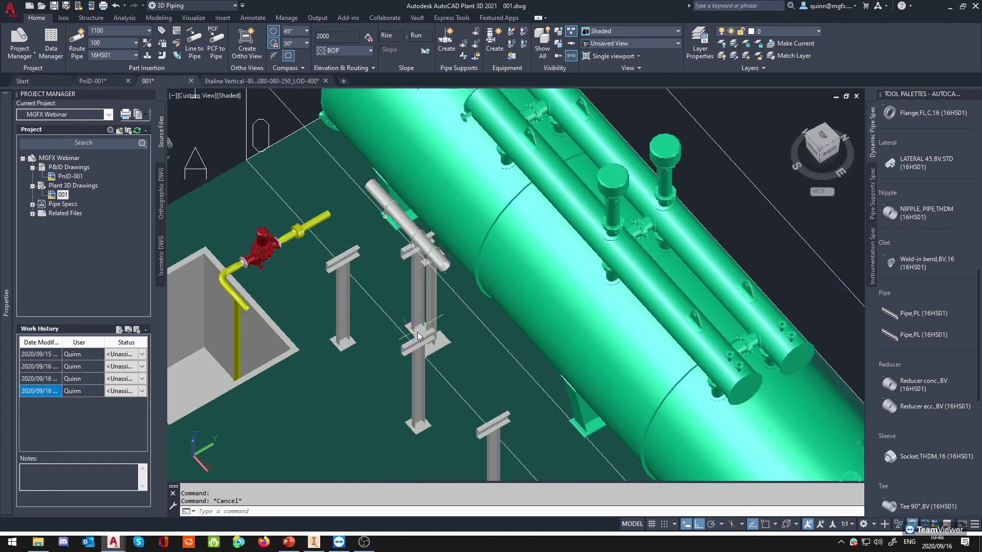
{"action": "middle_click_drag", "start_coordinate": [403, 323], "coordinate": [400, 236]}
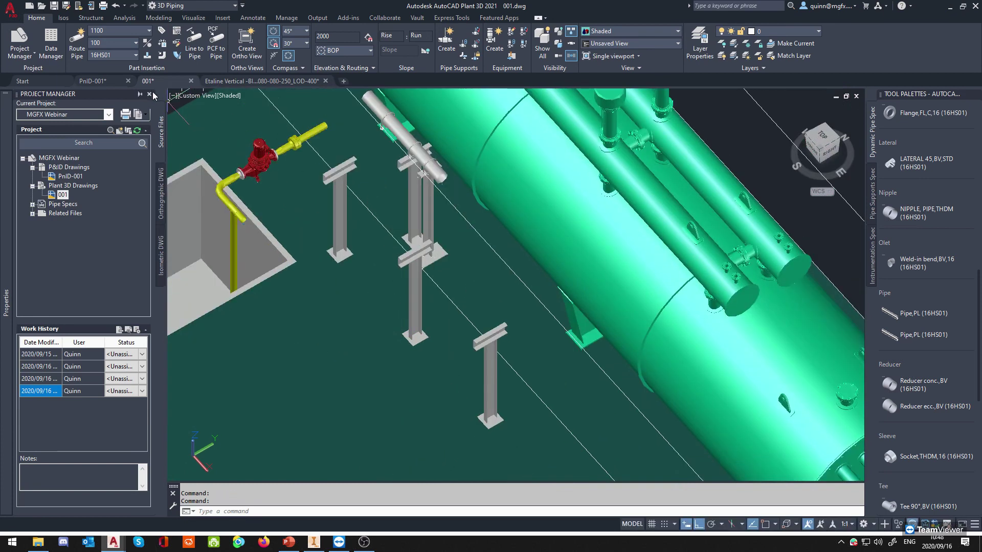
{"action": "scroll", "coordinate": [403, 201], "scroll_direction": "down", "scroll_amount": 5}
{"action": "middle_click_drag", "start_coordinate": [458, 258], "coordinate": [426, 152]}
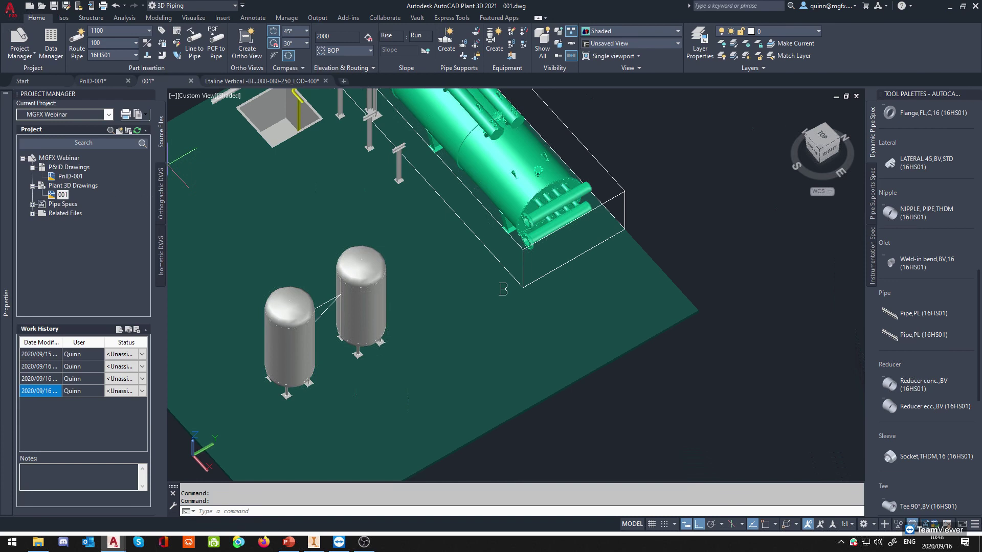
{"action": "key", "text": "alt+Tab"}
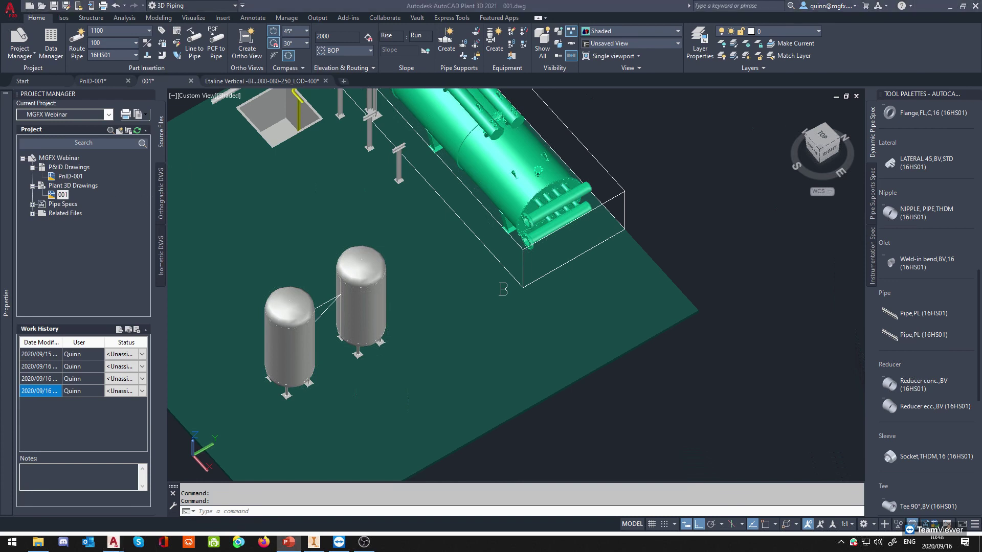
{"action": "key", "text": "shift+F5"}
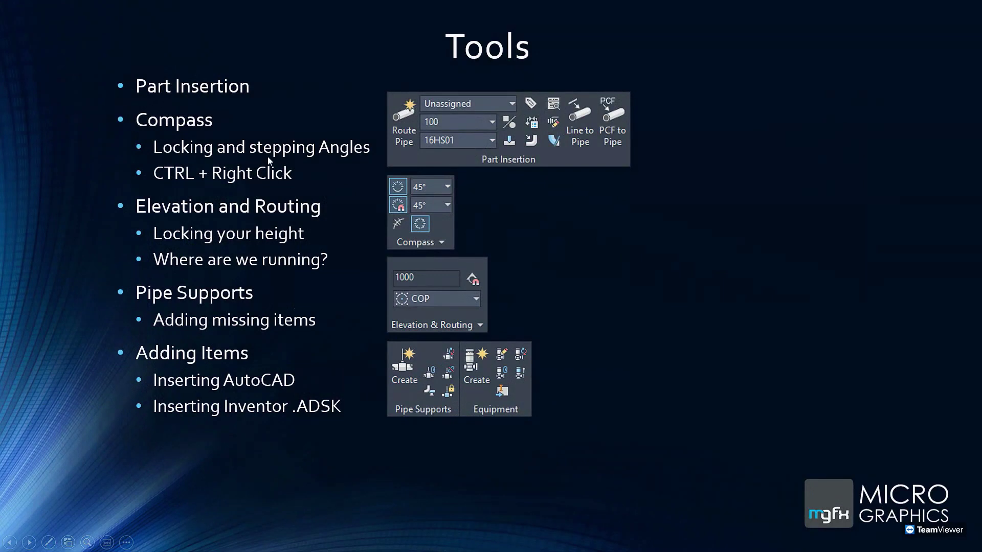
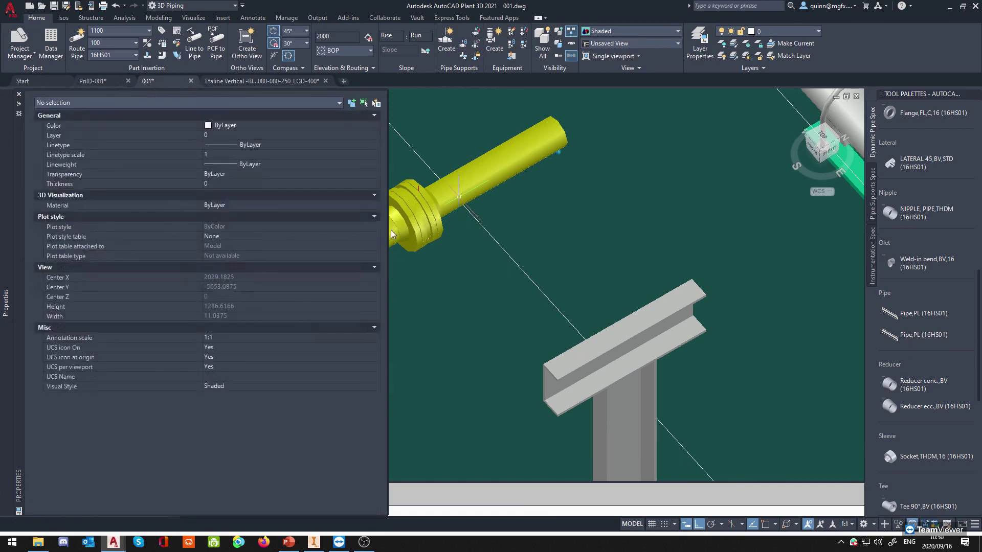
Examine the check valve's properties, including its tag and line number tag.
{"action": "left_click", "coordinate": [425, 214]}
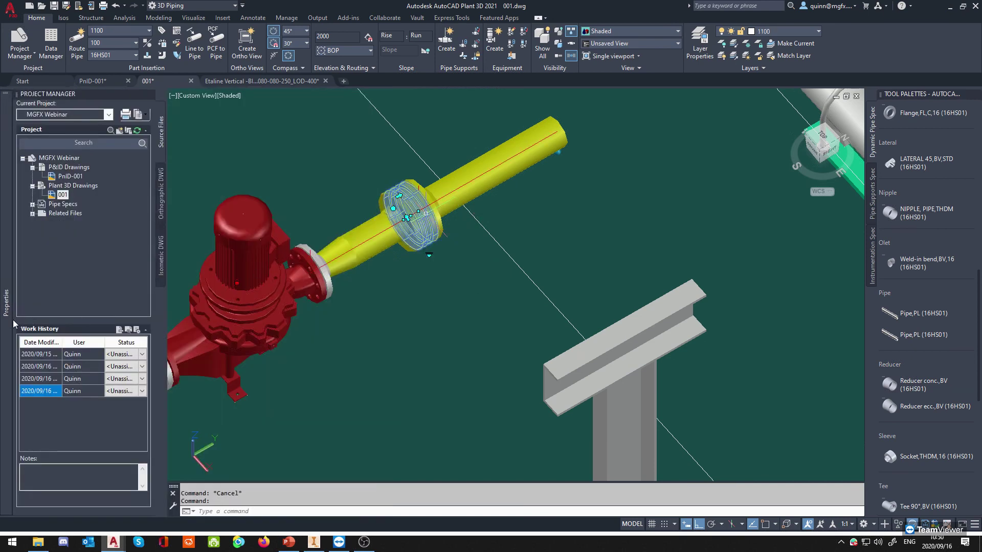
{"action": "mouse_move", "coordinate": [9, 323]}
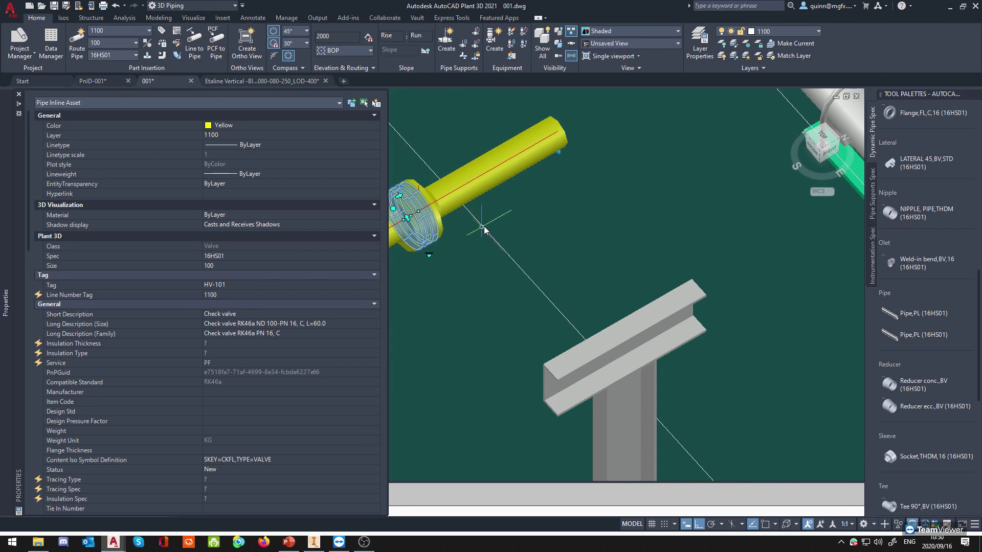
{"action": "key", "text": "Escape"}
Try to select all parts connected to the pump's discharge pipe.
{"action": "scroll", "coordinate": [409, 236], "scroll_direction": "down", "scroll_amount": 2}
{"action": "right_click", "coordinate": [425, 236]}
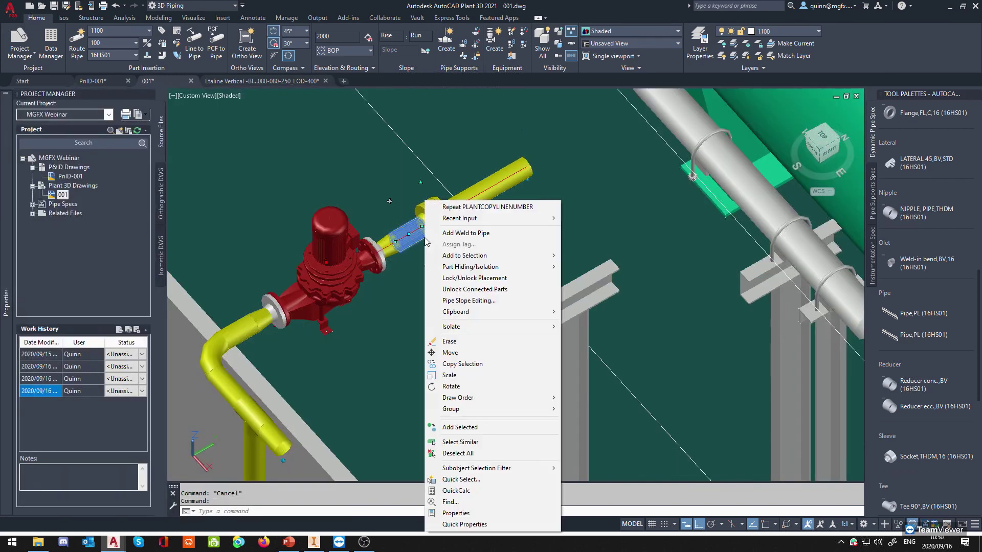
{"action": "mouse_move", "coordinate": [495, 259]}
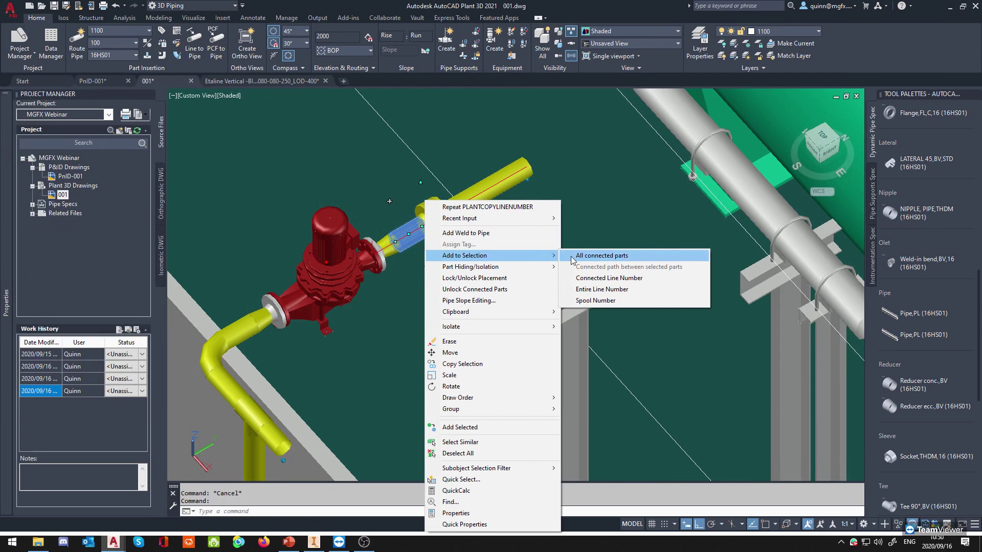
{"action": "left_click", "coordinate": [594, 256]}
{"action": "middle_click_drag", "start_coordinate": [313, 362], "coordinate": [270, 261]}
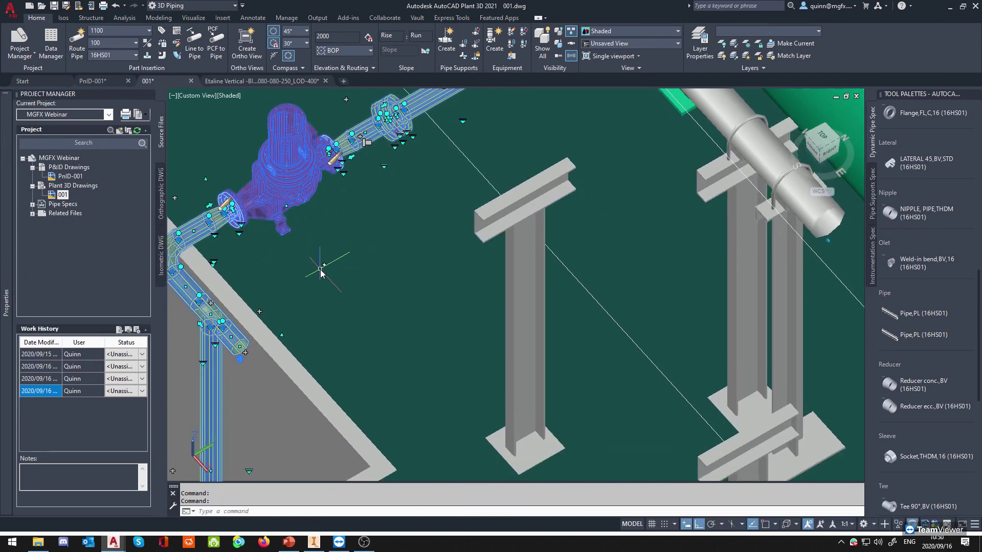
{"action": "key", "text": "Escape"}
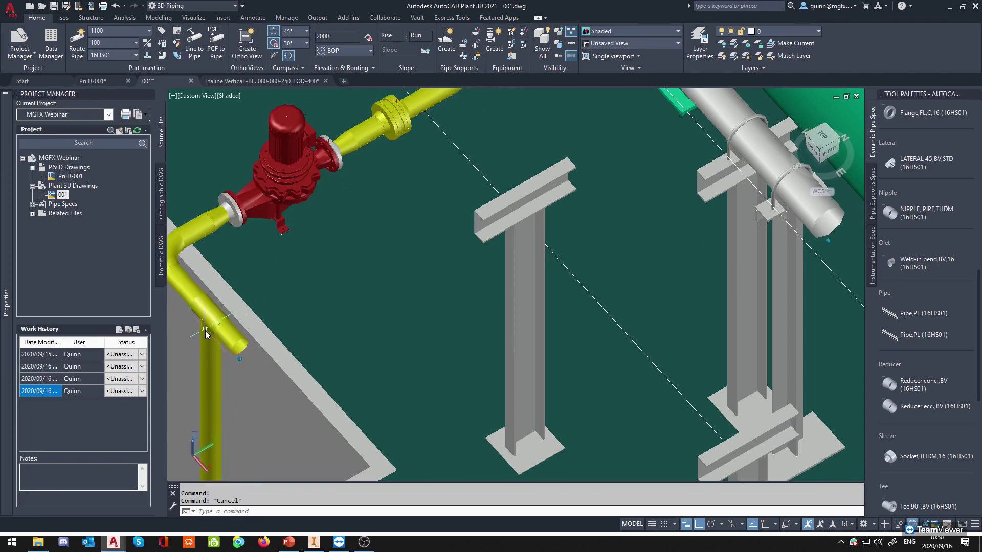
Delete the pipe segment joining the suction elbow to the fitting above the vertical pipe.
{"action": "left_click", "coordinate": [210, 345]}
{"action": "key", "text": "Delete"}
{"action": "middle_click_drag", "start_coordinate": [260, 260], "coordinate": [311, 354]}
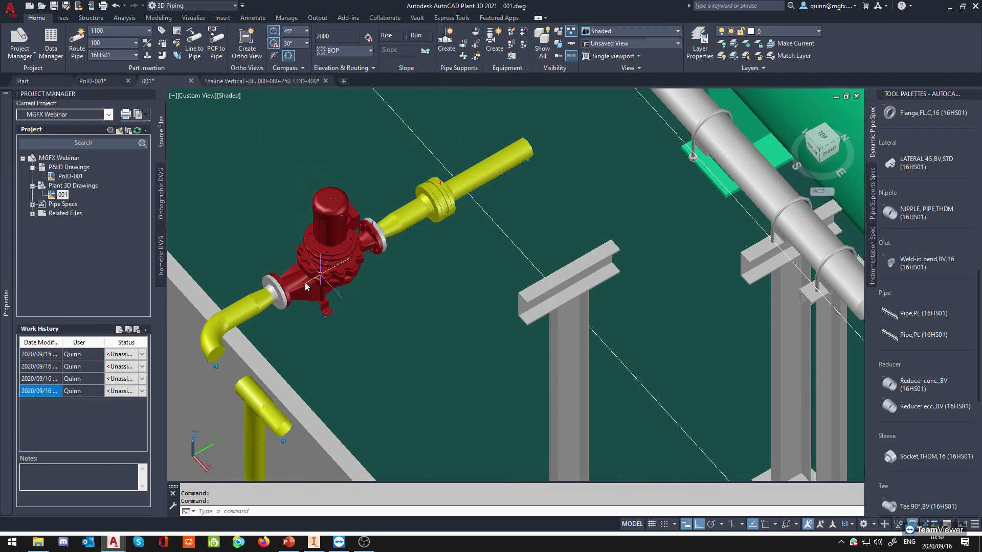
Select the pump and its discharge pipe, and extend the selection to all connected parts.
{"action": "left_click", "coordinate": [332, 275]}
{"action": "right_click", "coordinate": [333, 274]}
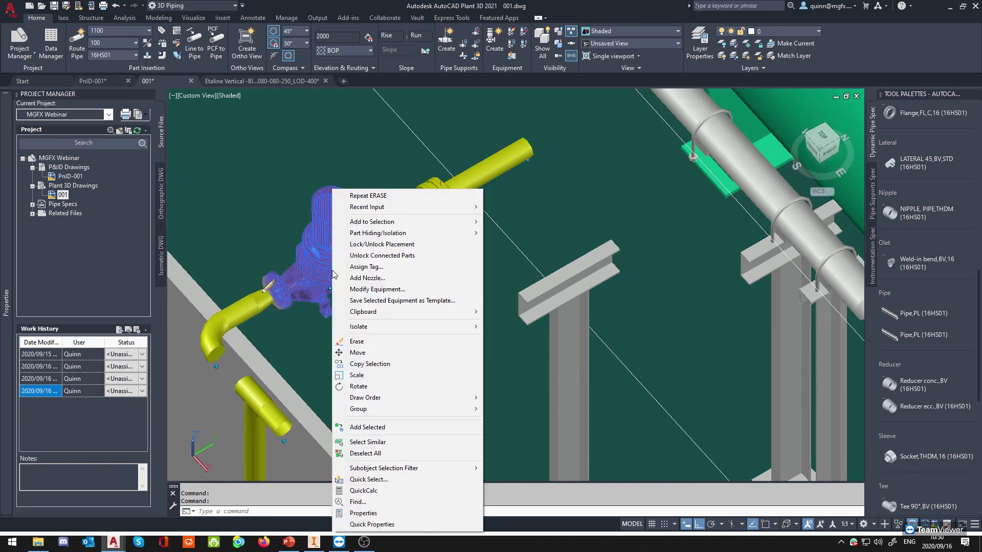
{"action": "key", "text": "Escape"}
{"action": "left_click", "coordinate": [406, 221]}
{"action": "right_click", "coordinate": [420, 214]}
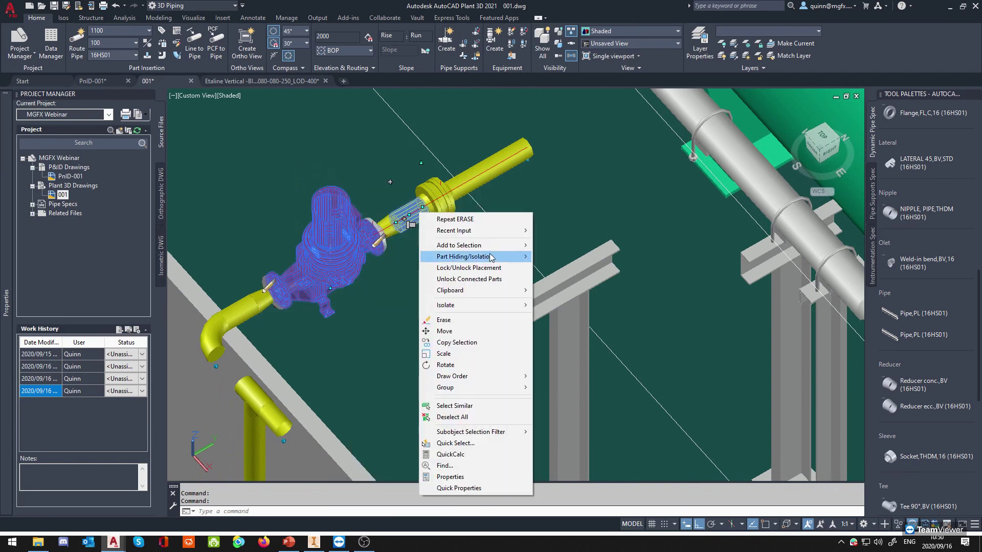
{"action": "mouse_move", "coordinate": [509, 247]}
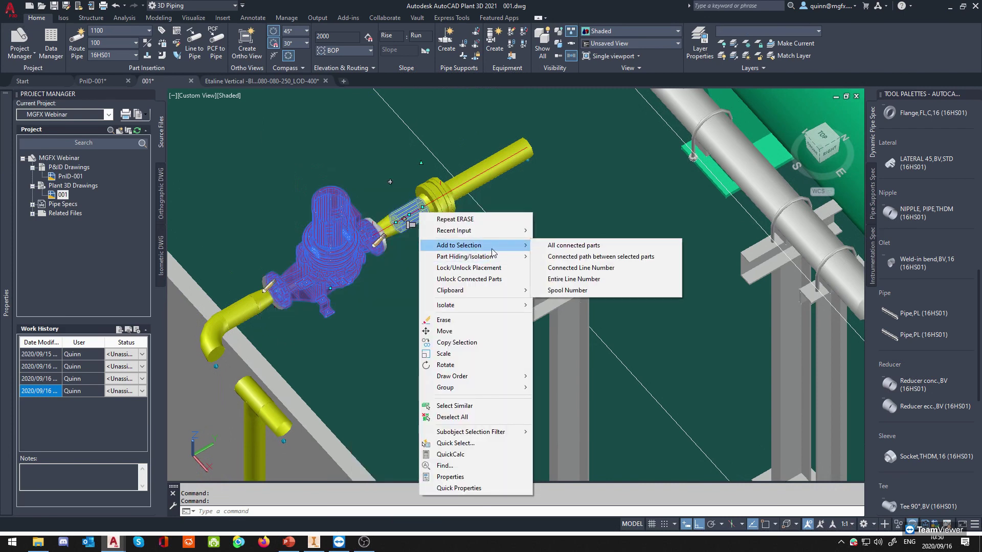
{"action": "left_click", "coordinate": [591, 246]}
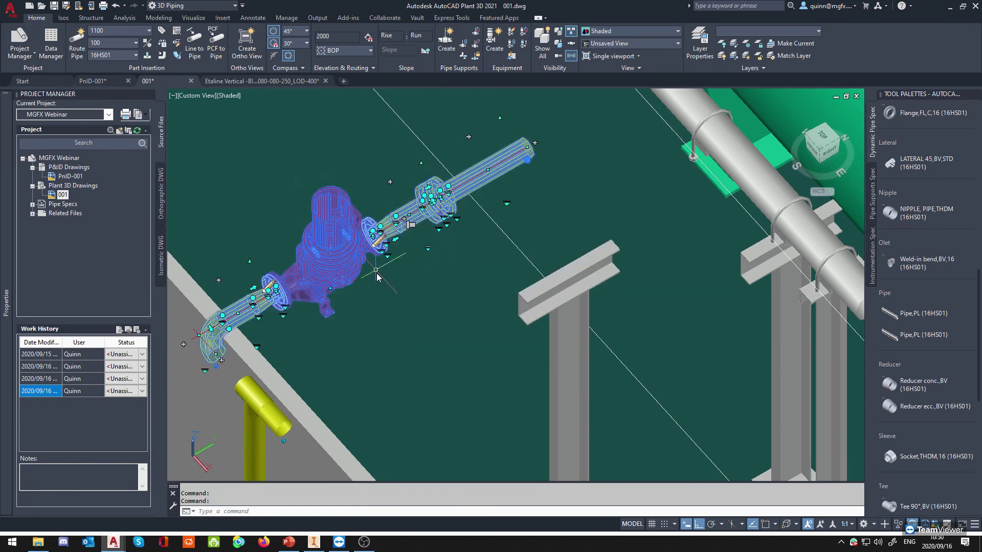
Copy the selected pump assembly to a position alongside the original.
{"action": "type", "text": "CO"}
{"action": "key", "text": "Return"}
{"action": "left_click", "coordinate": [363, 240]}
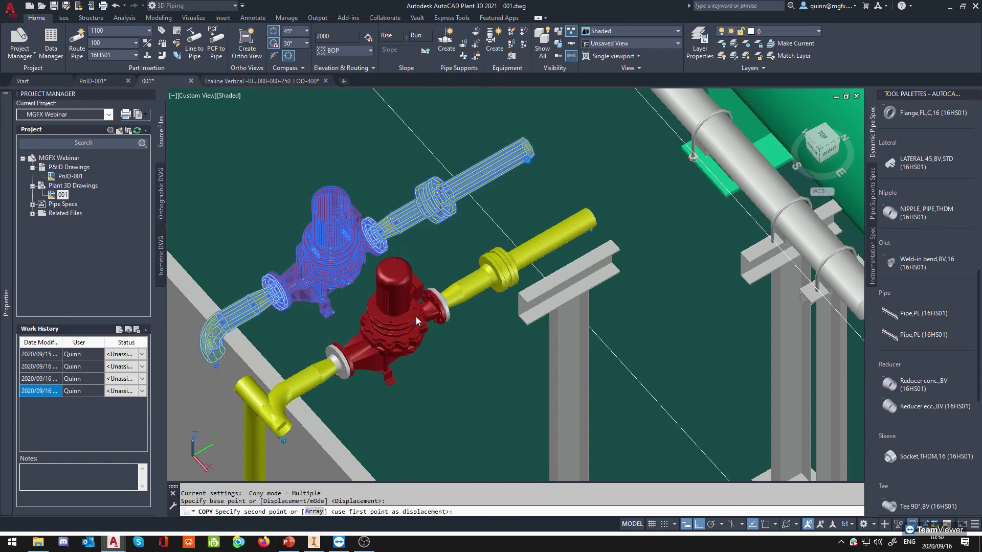
{"action": "left_click", "coordinate": [466, 335]}
{"action": "key", "text": "Escape"}
Examine the copied check valve's tag and line number tag.
{"action": "left_click", "coordinate": [506, 268]}
{"action": "mouse_move", "coordinate": [6, 307]}
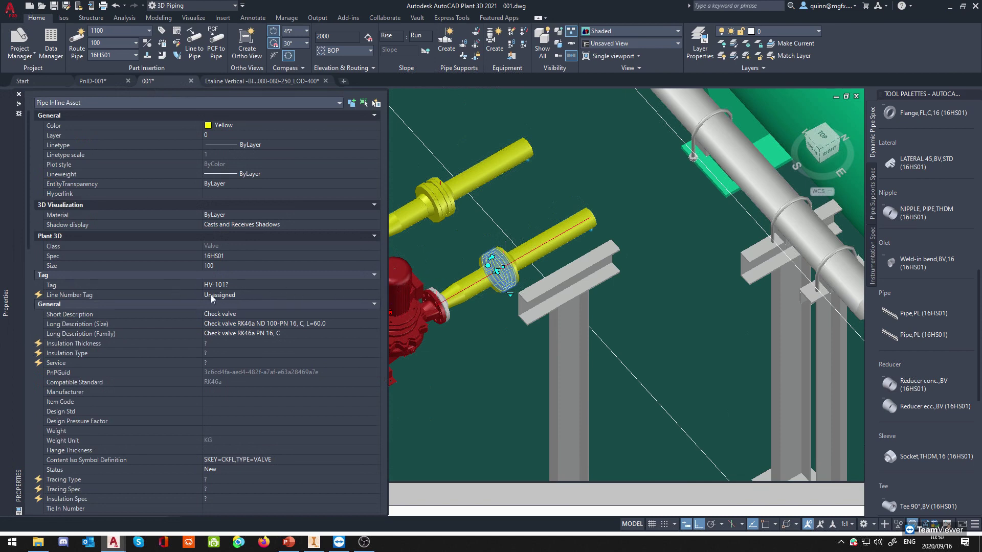
{"action": "left_click", "coordinate": [472, 294]}
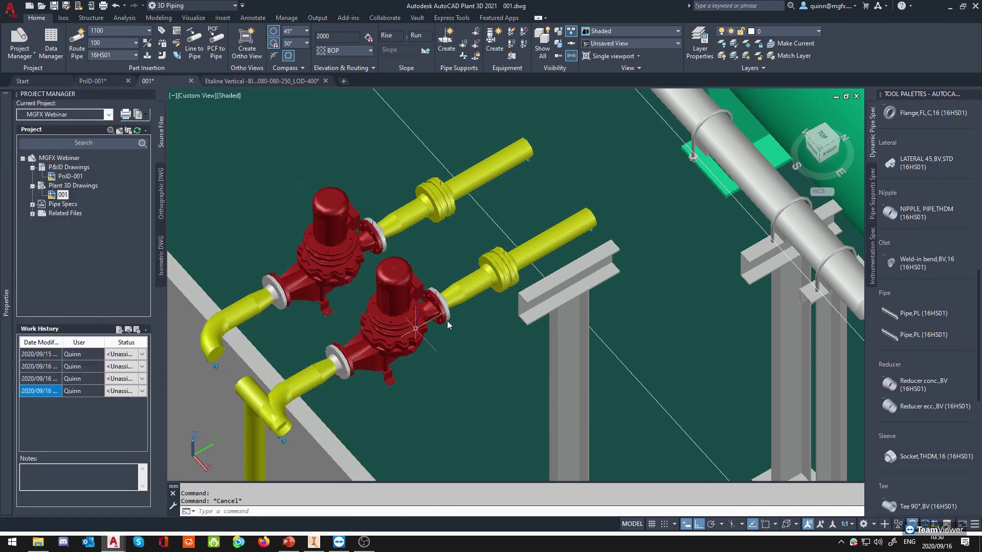
Undo the copy of the pump assembly.
{"action": "left_click", "coordinate": [441, 307]}
{"action": "key", "text": "Escape"}
{"action": "left_click", "coordinate": [438, 309]}
{"action": "key", "text": "Escape"}
{"action": "key", "text": "ctrl+z"}
{"action": "type", "text": "LIN"}
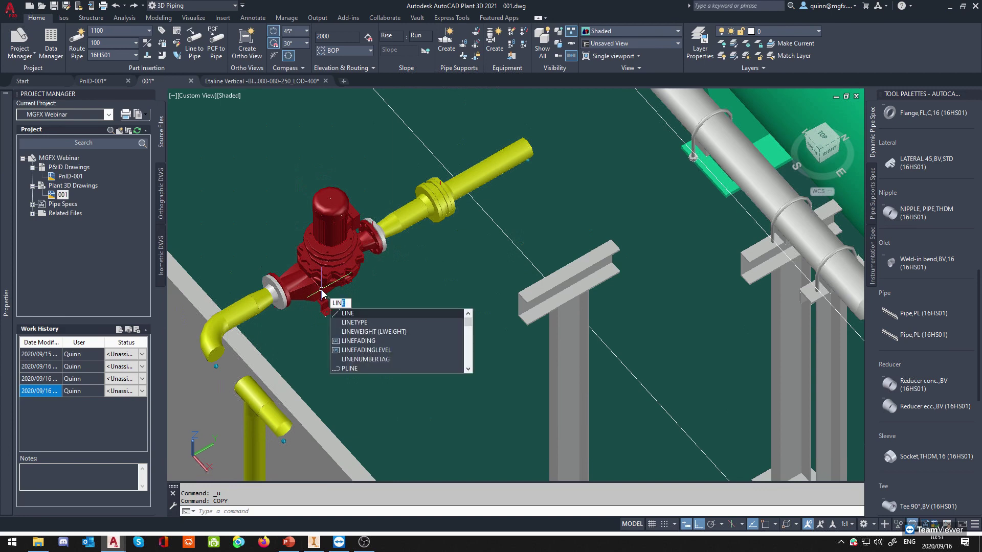
{"action": "type", "text": "EC"}
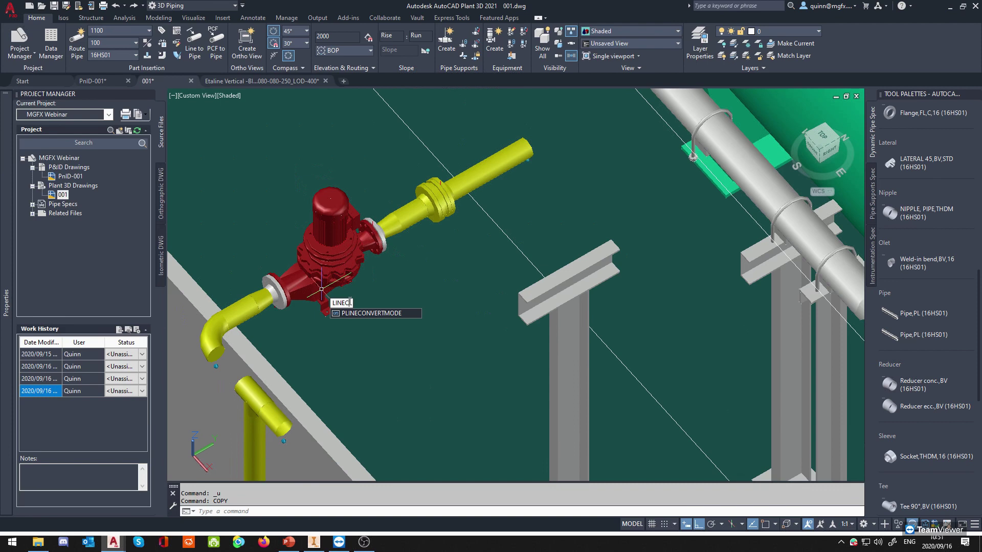
{"action": "key", "text": "BackSpace"}
{"action": "key", "text": "BackSpace"}
{"action": "key", "text": "BackSpace"}
{"action": "key", "text": "BackSpace"}
{"action": "key", "text": "BackSpace"}
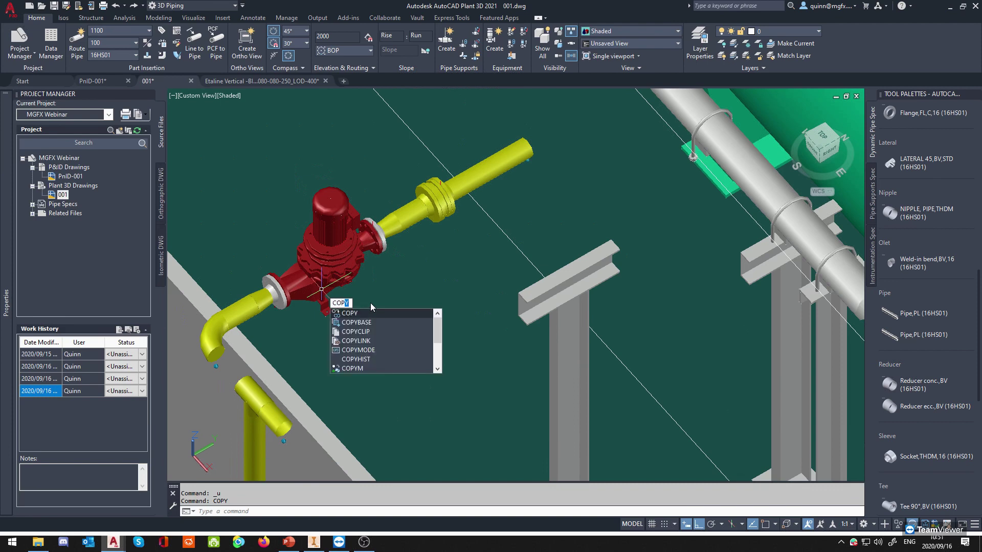
{"action": "key", "text": "BackSpace"}
{"action": "key", "text": "BackSpace"}
{"action": "key", "text": "BackSpace"}
Set the PLANTCOPYLINENUMBER system variable to ON.
{"action": "type", "text": "PLAN"}
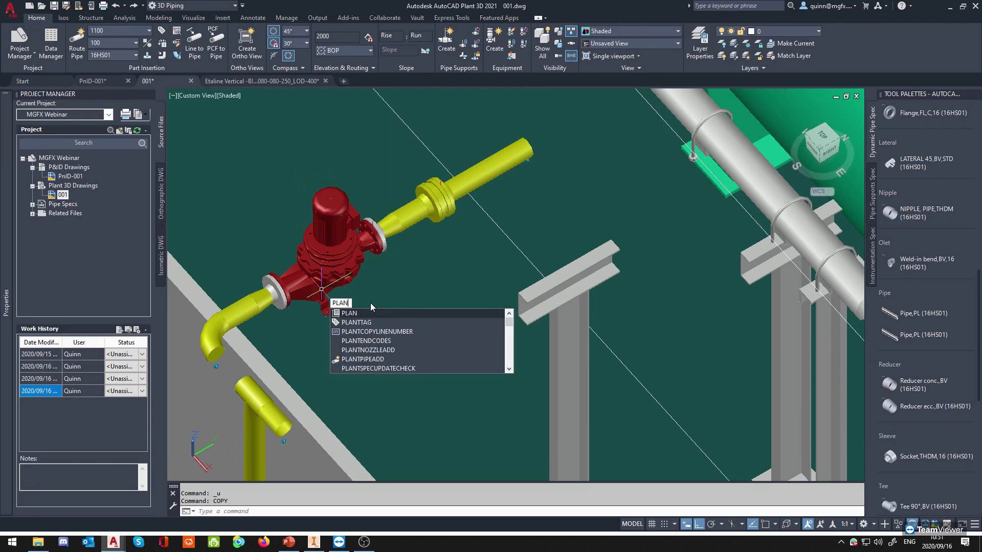
{"action": "left_click", "coordinate": [386, 332]}
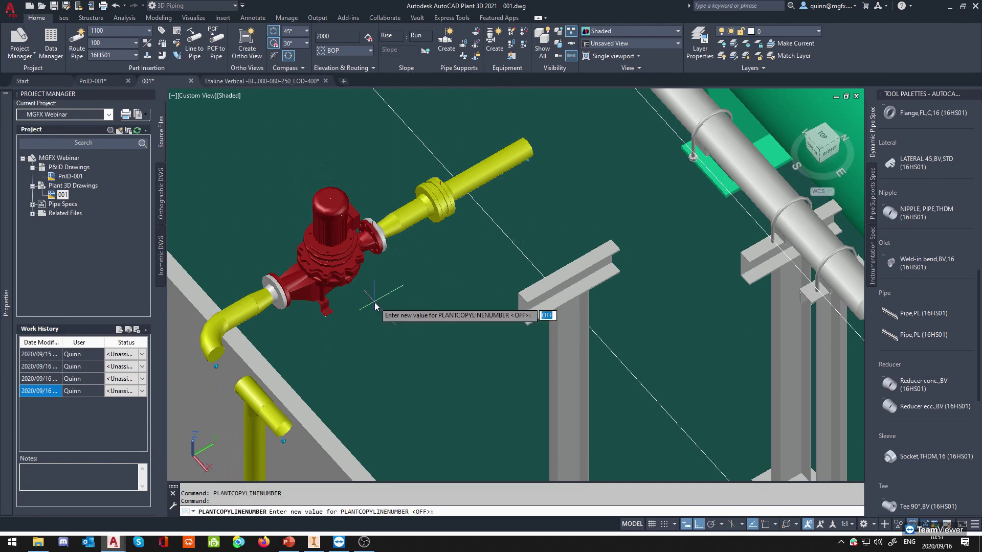
{"action": "type", "text": "ON"}
{"action": "key", "text": "Return"}
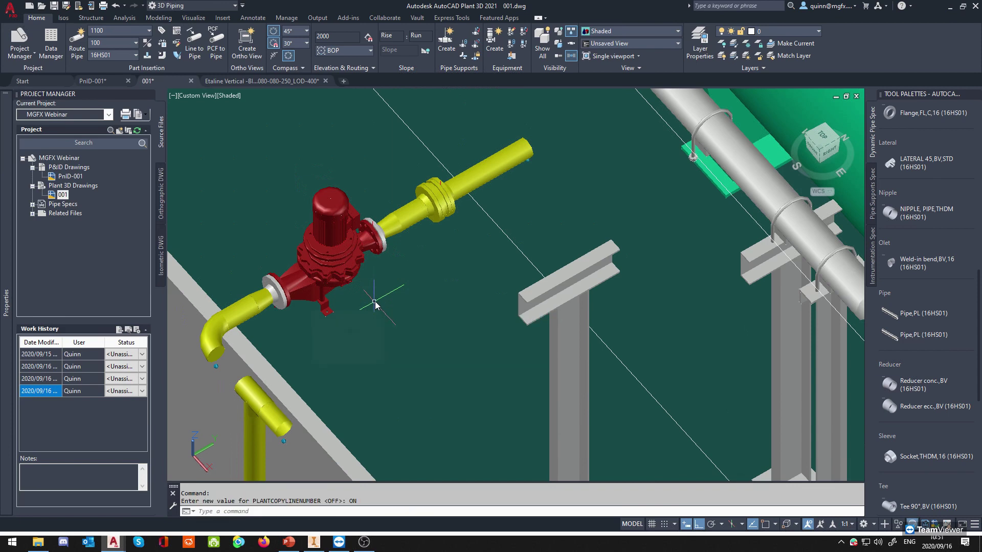
Select all parts connected to the pump's discharge pipe and copy the whole assembly alongside the original.
{"action": "left_click", "coordinate": [405, 225]}
{"action": "right_click", "coordinate": [414, 226]}
{"action": "mouse_move", "coordinate": [471, 255]}
{"action": "left_click", "coordinate": [603, 255]}
{"action": "type", "text": "co"}
{"action": "key", "text": "Return"}
{"action": "left_click", "coordinate": [345, 281]}
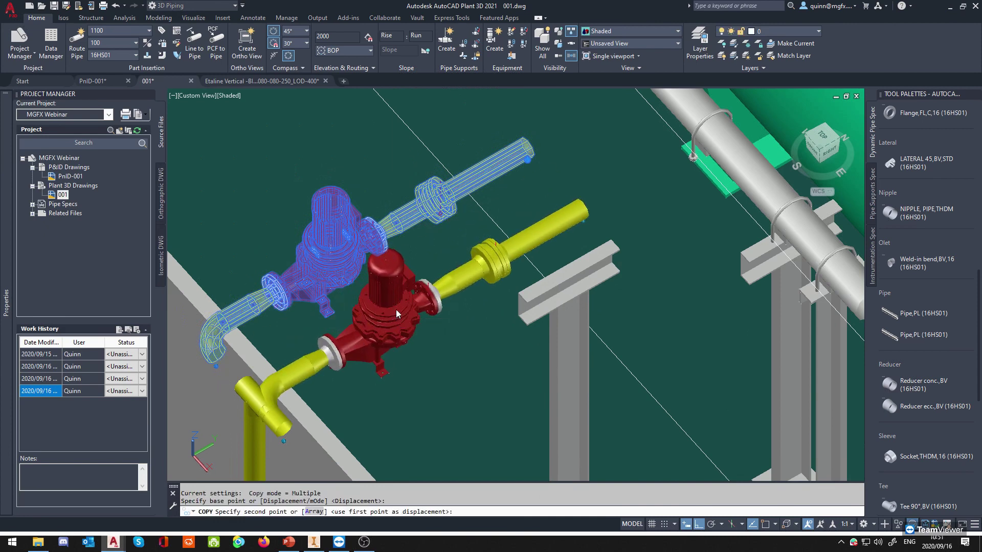
{"action": "left_click", "coordinate": [460, 280]}
{"action": "key", "text": "Escape"}
Check the line number tag of the copied discharge pipe in its properties.
{"action": "left_click", "coordinate": [463, 281]}
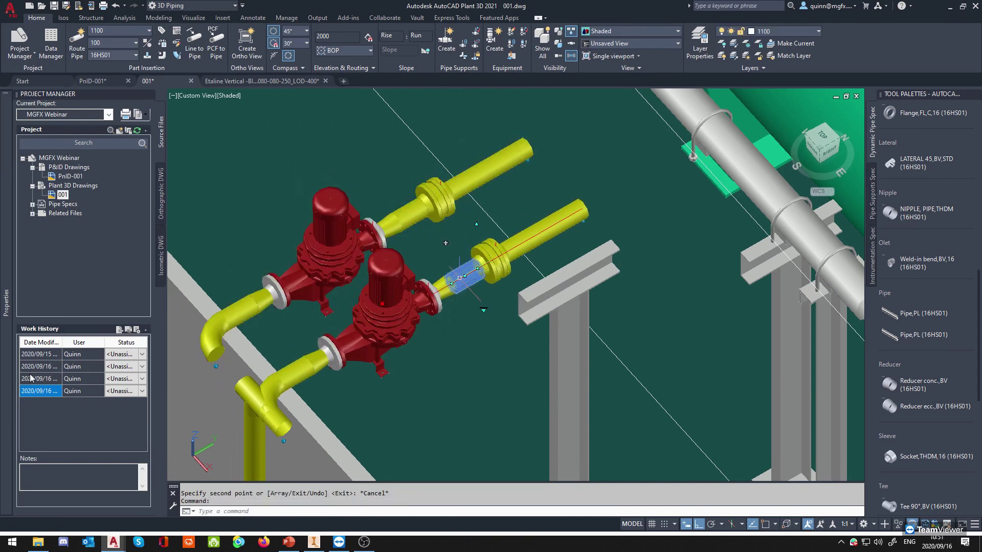
{"action": "mouse_move", "coordinate": [13, 330]}
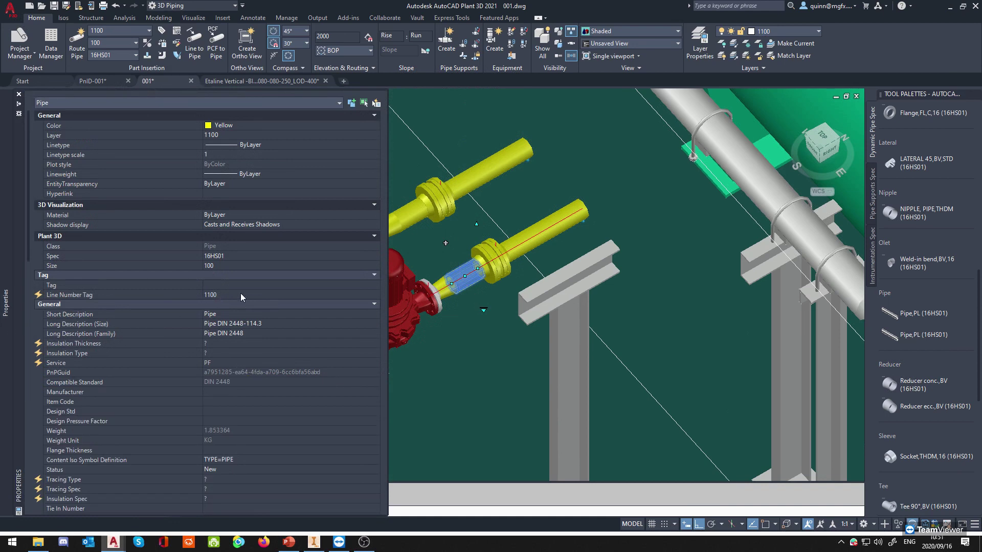
{"action": "left_click", "coordinate": [258, 295]}
{"action": "key", "text": "Escape"}
{"action": "key", "text": "Escape"}
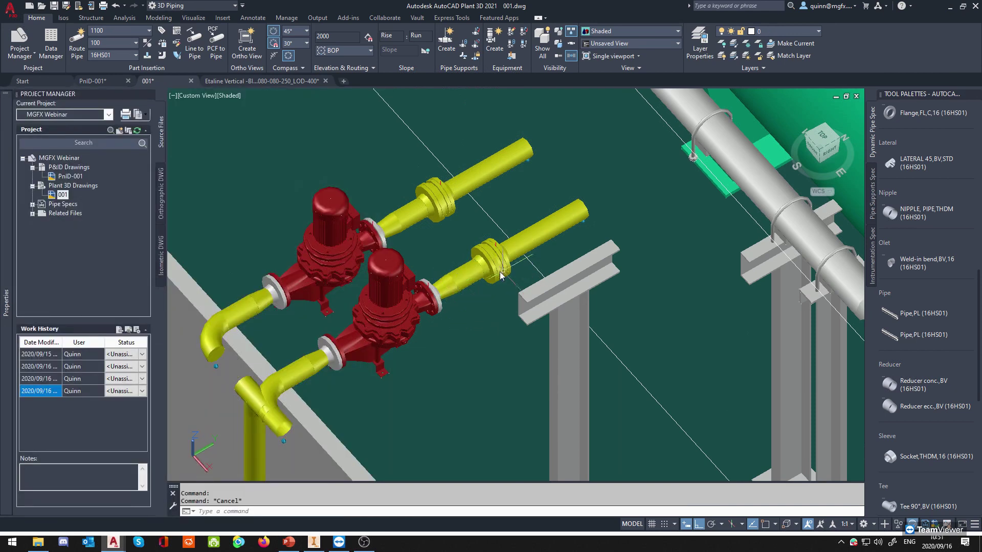
{"action": "left_click", "coordinate": [474, 279]}
{"action": "right_click", "coordinate": [468, 280]}
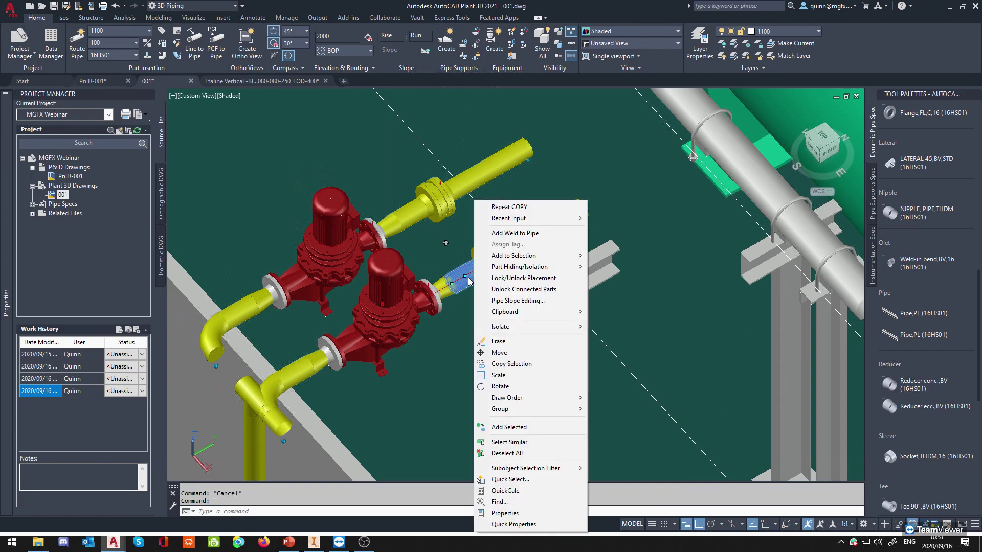
{"action": "key", "text": "Escape"}
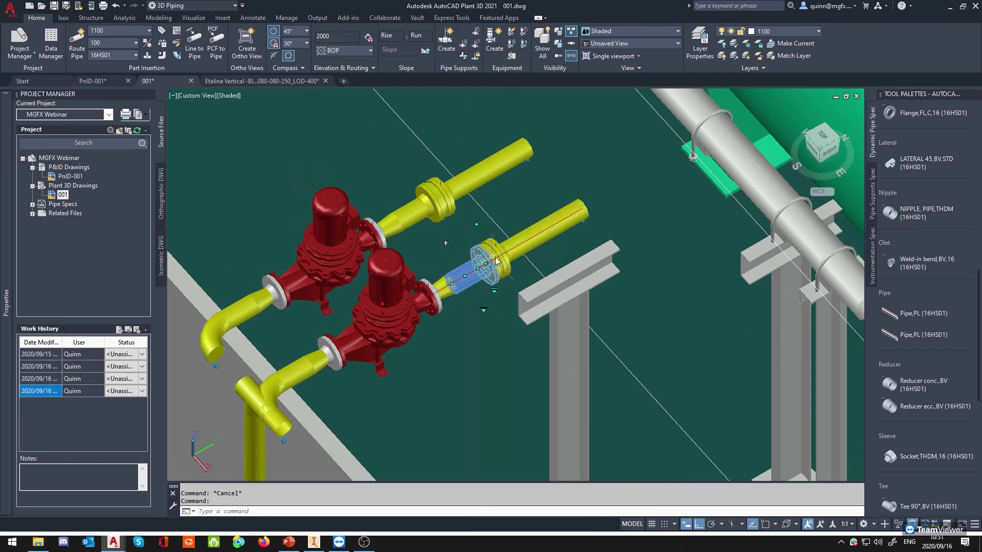
{"action": "key", "text": "Escape"}
{"action": "mouse_move", "coordinate": [385, 254]}
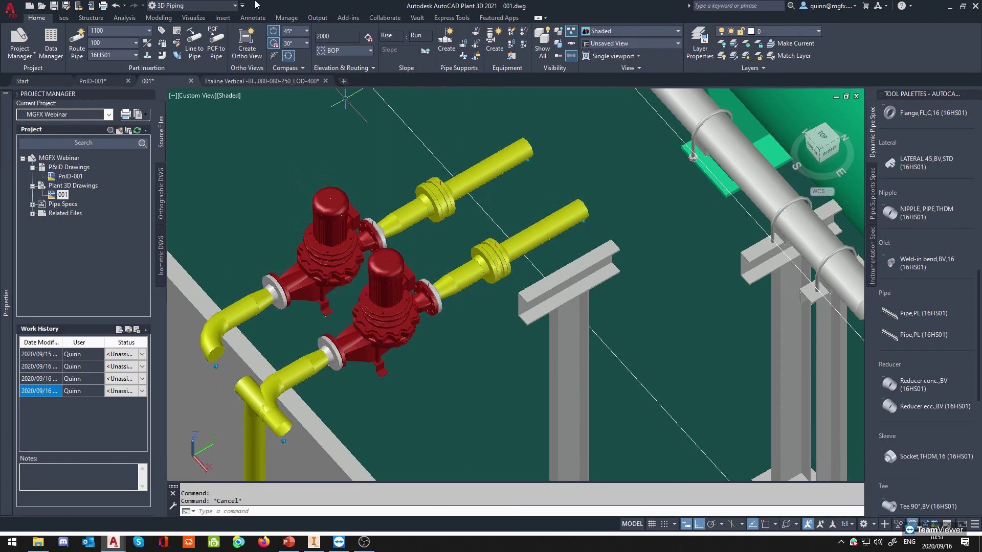
Examine the line numbers and valve tags around pumps P-1100 and P-1200 on the PnID-001 drawing.
{"action": "left_click", "coordinate": [95, 81]}
{"action": "scroll", "coordinate": [356, 249], "scroll_direction": "down", "scroll_amount": 2}
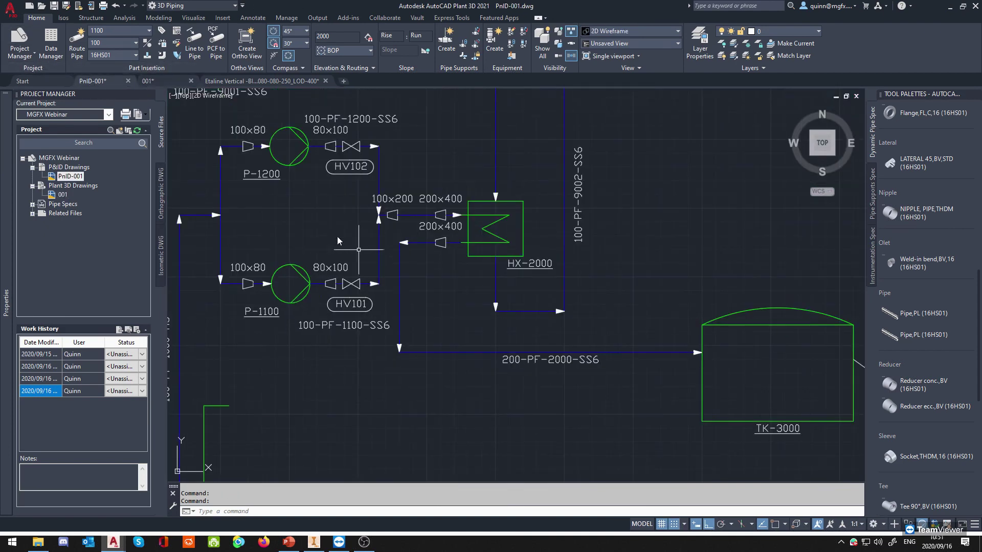
{"action": "middle_click_drag", "start_coordinate": [307, 186], "coordinate": [351, 228]}
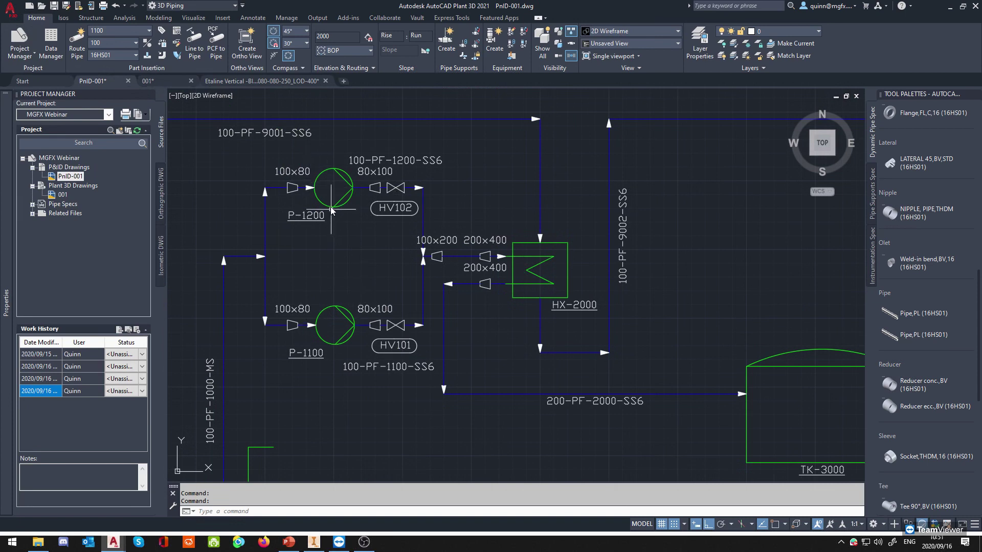
{"action": "left_click", "coordinate": [163, 81]}
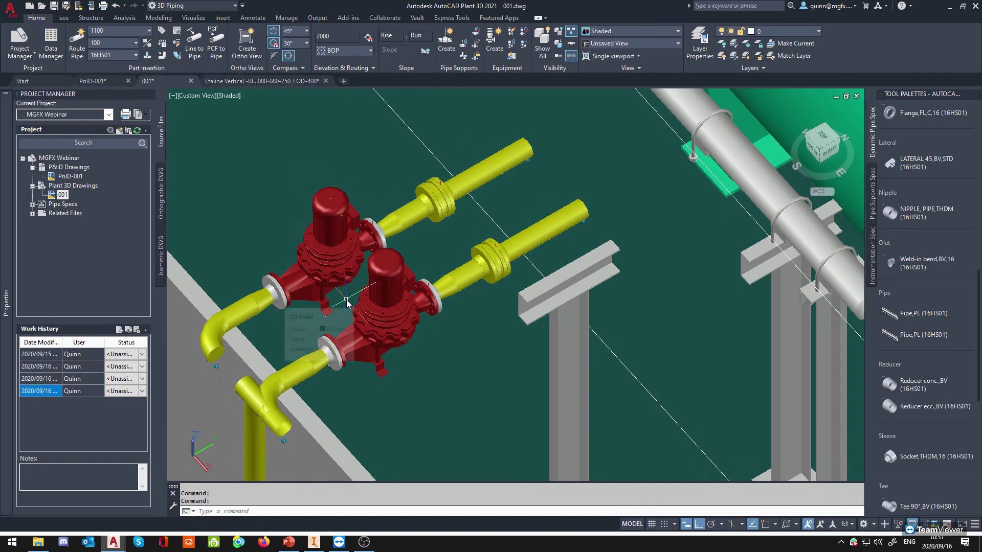
Assign valve number 102 with code HV to the valve on the copied pump's discharge line.
{"action": "middle_click_drag", "start_coordinate": [508, 255], "coordinate": [460, 291]}
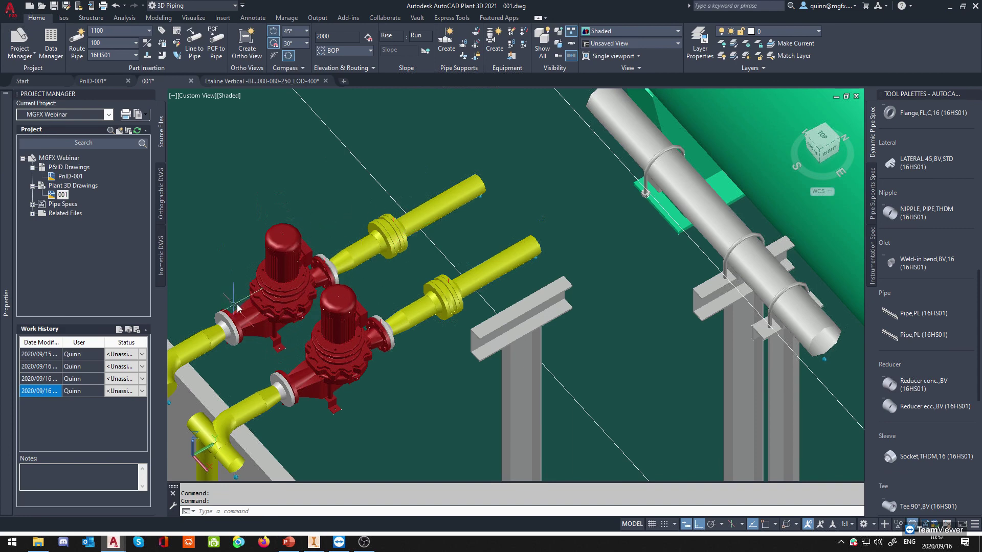
{"action": "scroll", "coordinate": [440, 300], "scroll_direction": "up", "scroll_amount": 3}
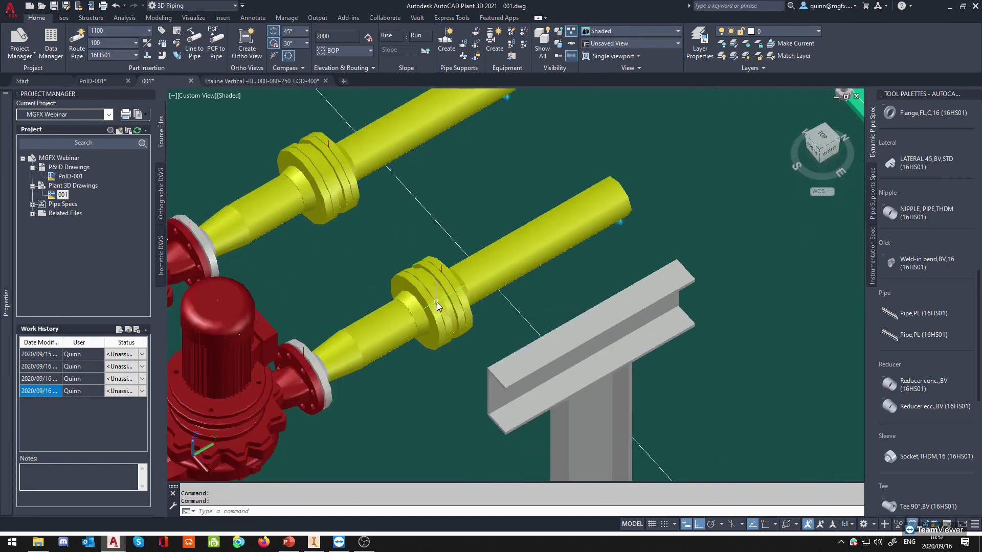
{"action": "left_click", "coordinate": [451, 299]}
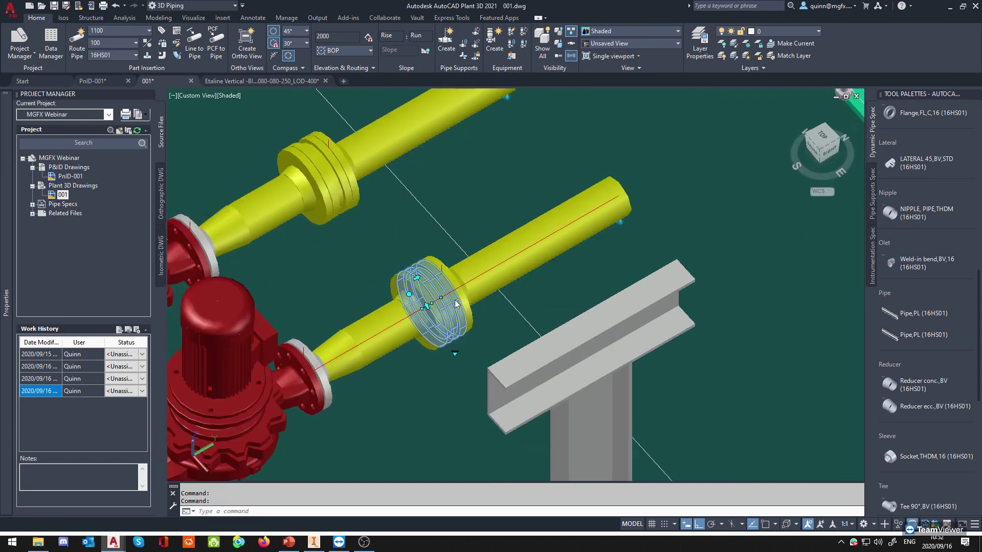
{"action": "right_click", "coordinate": [497, 307]}
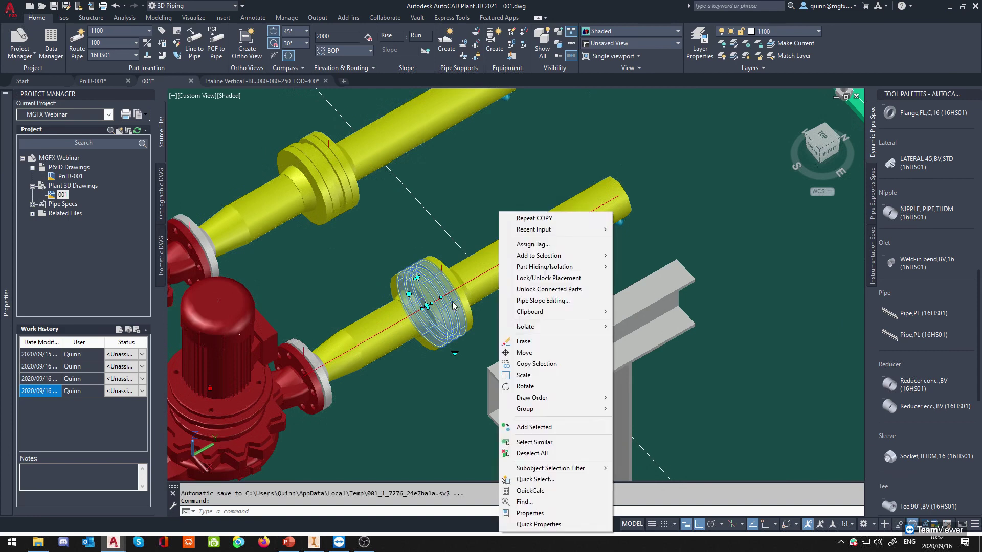
{"action": "left_click", "coordinate": [555, 245]}
{"action": "key", "text": "Tab"}
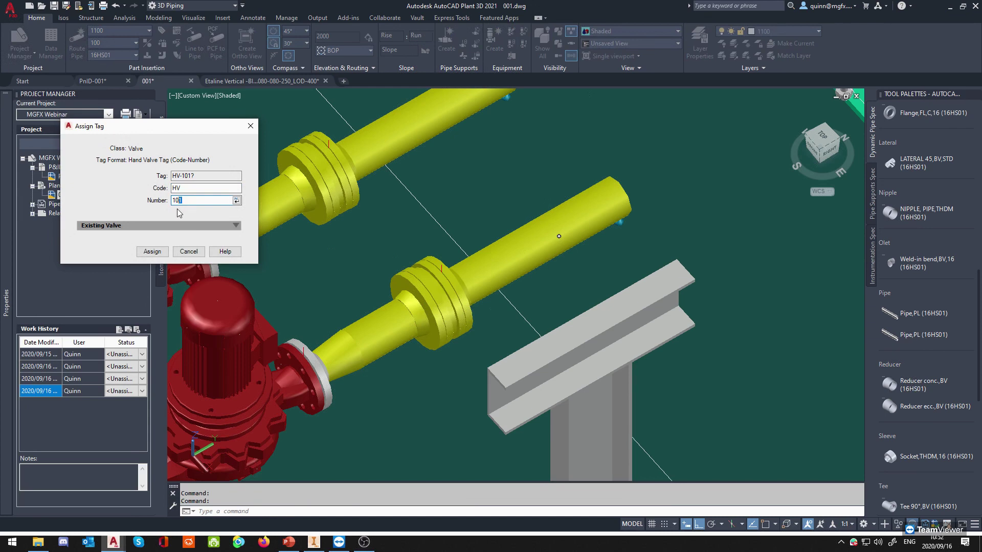
{"action": "type", "text": "102"}
{"action": "left_click", "coordinate": [152, 251]}
Select the copied pump's discharge pipe together with all parts of its connected line number.
{"action": "left_click", "coordinate": [370, 336]}
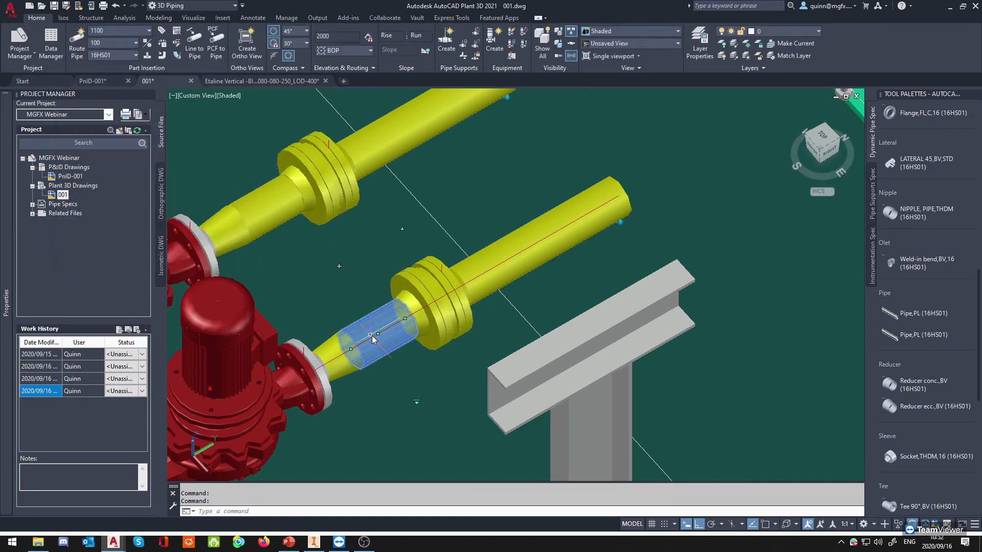
{"action": "mouse_move", "coordinate": [450, 59]}
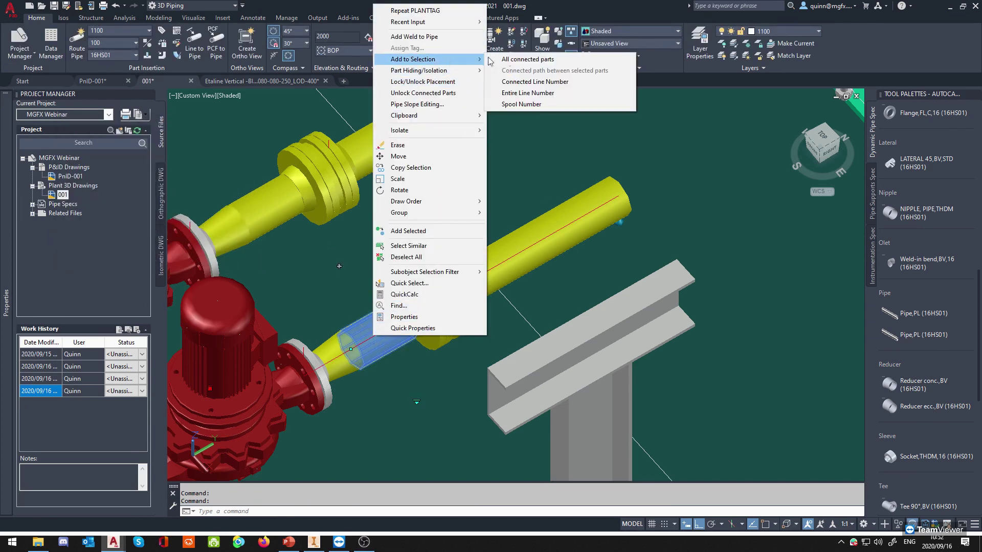
{"action": "left_click", "coordinate": [546, 85]}
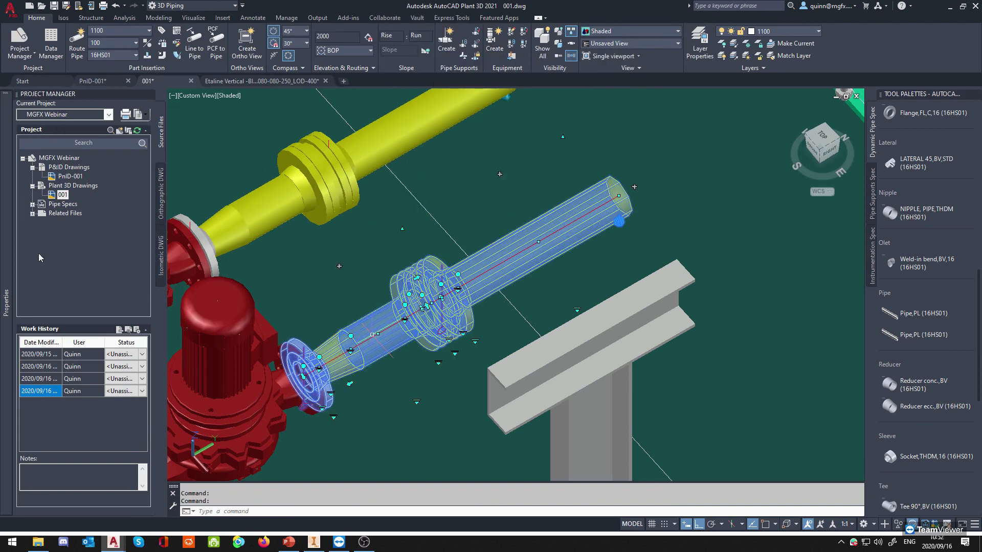
{"action": "key", "text": "ctrl+1"}
{"action": "left_click", "coordinate": [234, 289]}
{"action": "left_click", "coordinate": [235, 289]}
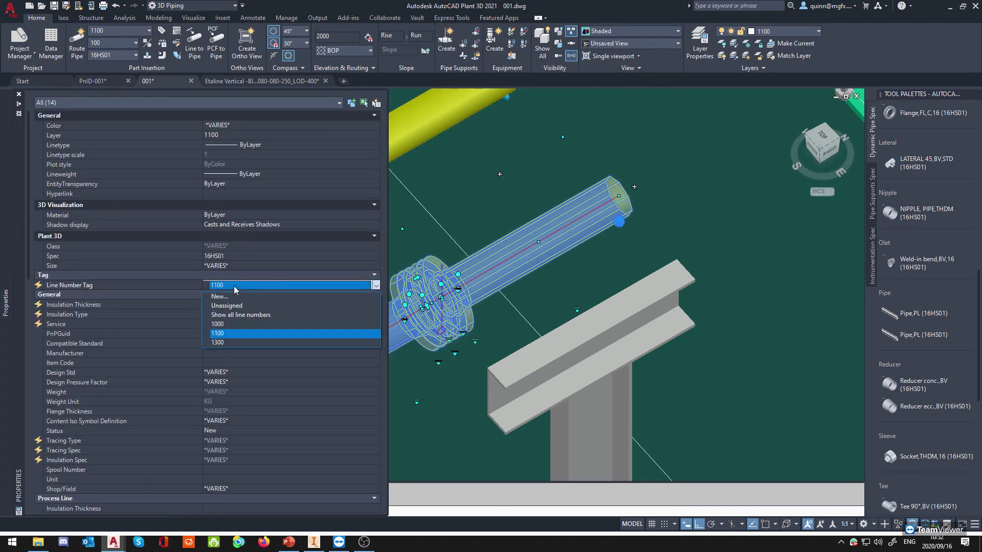
{"action": "scroll", "coordinate": [477, 280], "scroll_direction": "down", "scroll_amount": 2}
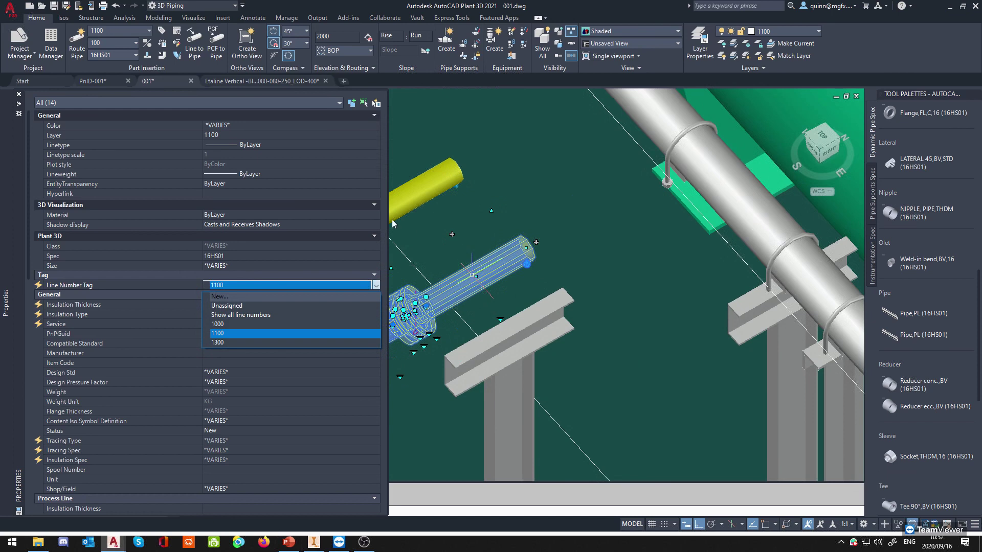
{"action": "left_click", "coordinate": [265, 298]}
{"action": "left_click", "coordinate": [227, 251]}
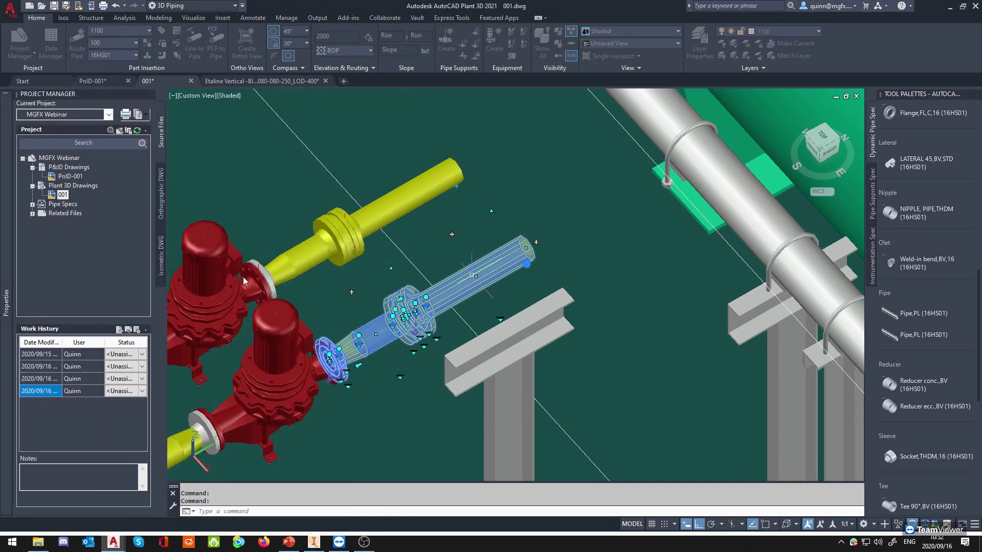
Show all line numbers for the selected discharge parts and set their line number tag to the P&ID line 1200.
{"action": "mouse_move", "coordinate": [4, 350]}
{"action": "left_click", "coordinate": [286, 284]}
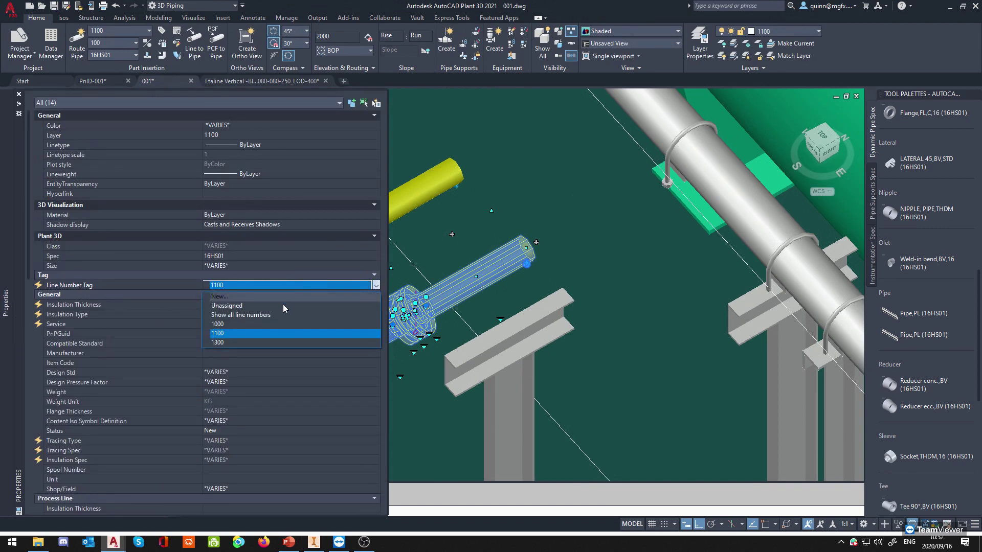
{"action": "left_click", "coordinate": [273, 315]}
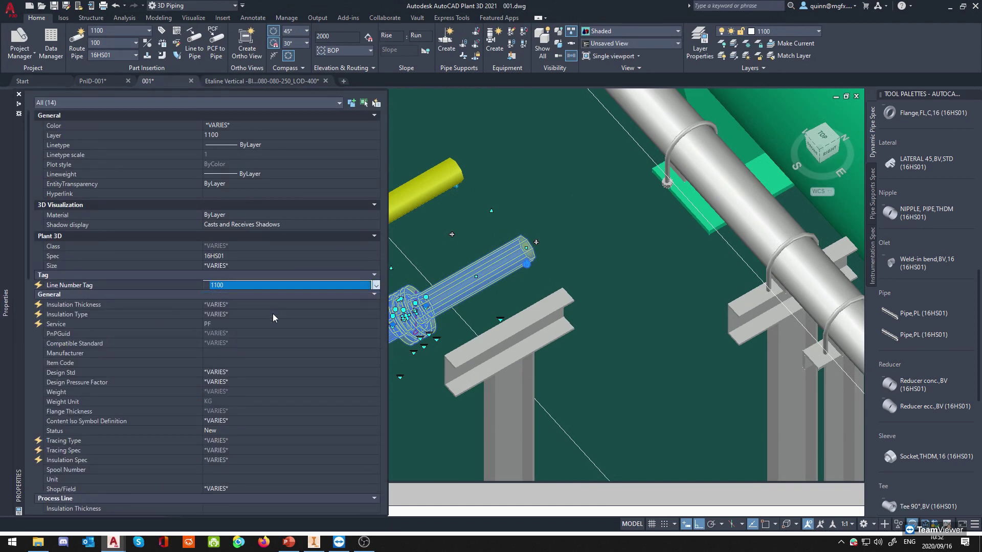
{"action": "left_click", "coordinate": [268, 286]}
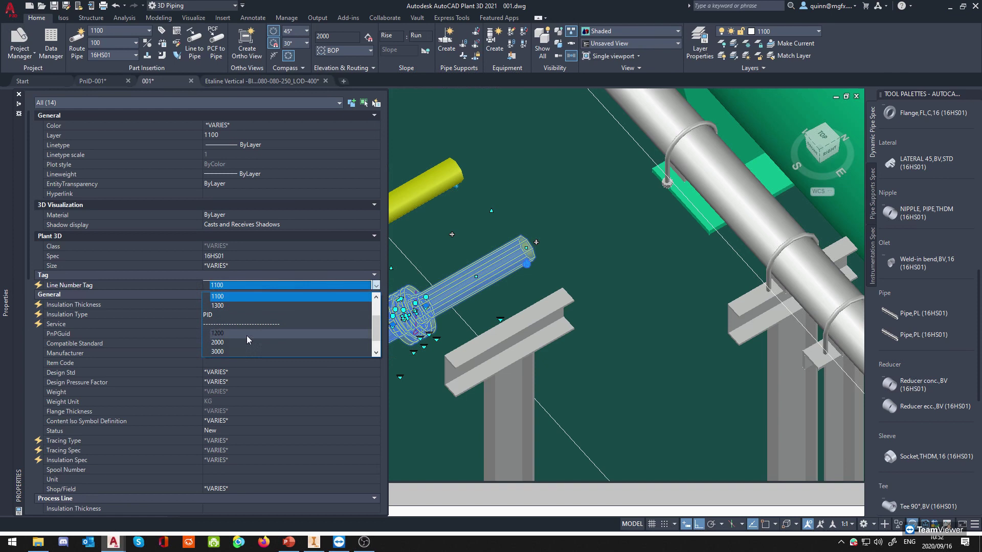
{"action": "scroll", "coordinate": [247, 333], "scroll_direction": "down", "scroll_amount": 2}
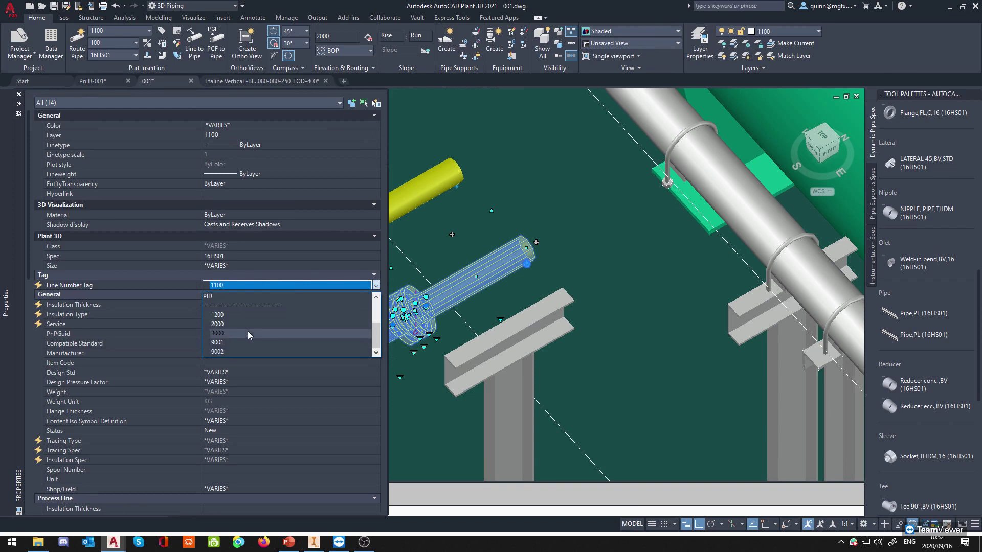
{"action": "left_click", "coordinate": [249, 314]}
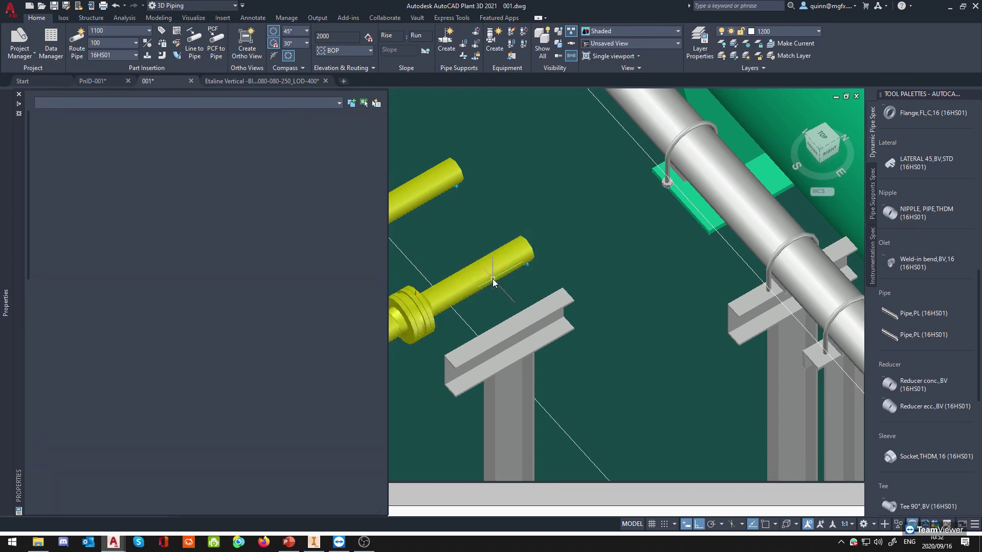
Continue the original pump's discharge pipe through a 90° elbow towards the node at the copied discharge pipe's open end.
{"action": "middle_click_drag", "start_coordinate": [416, 271], "coordinate": [454, 301]}
{"action": "left_click", "coordinate": [449, 220]}
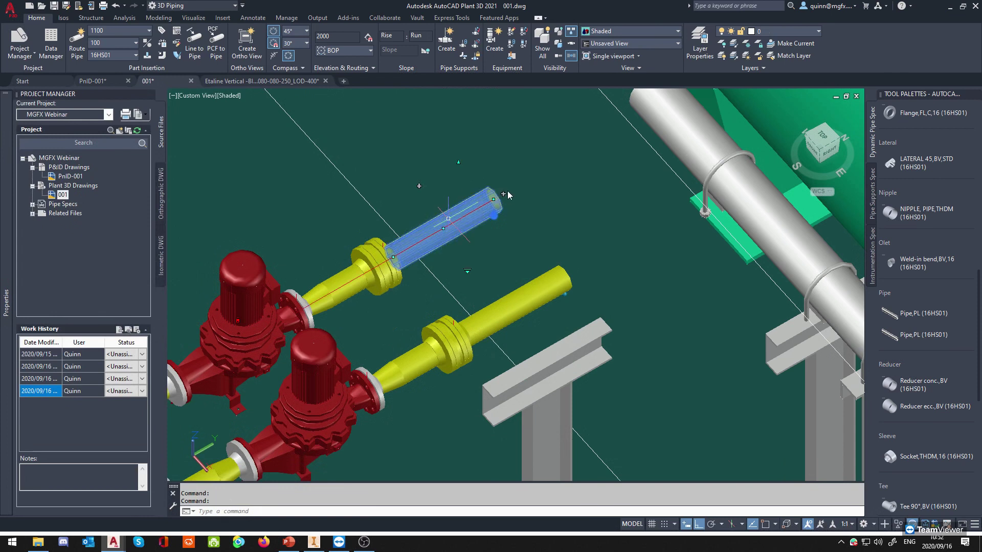
{"action": "left_click", "coordinate": [503, 193]}
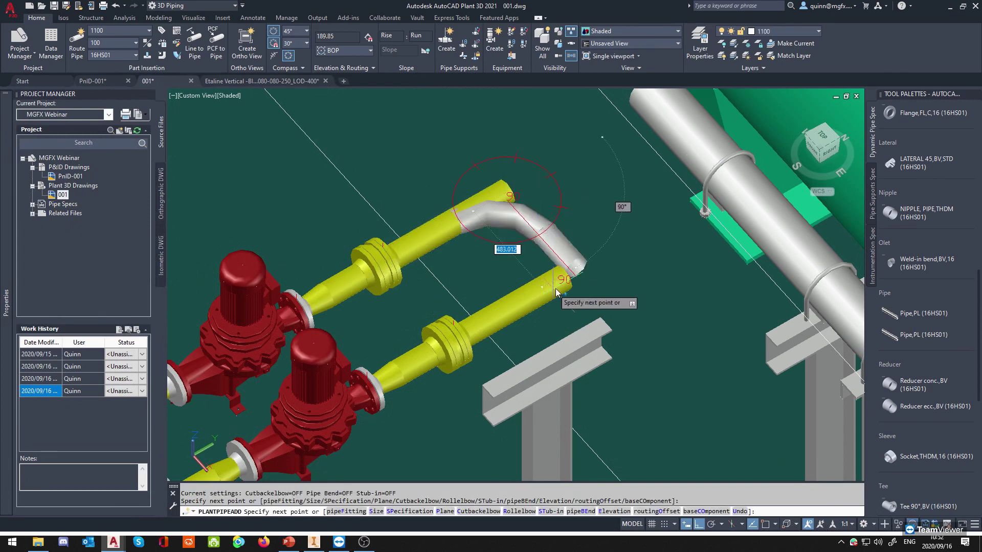
{"action": "right_click", "coordinate": [567, 289], "text": "shift"}
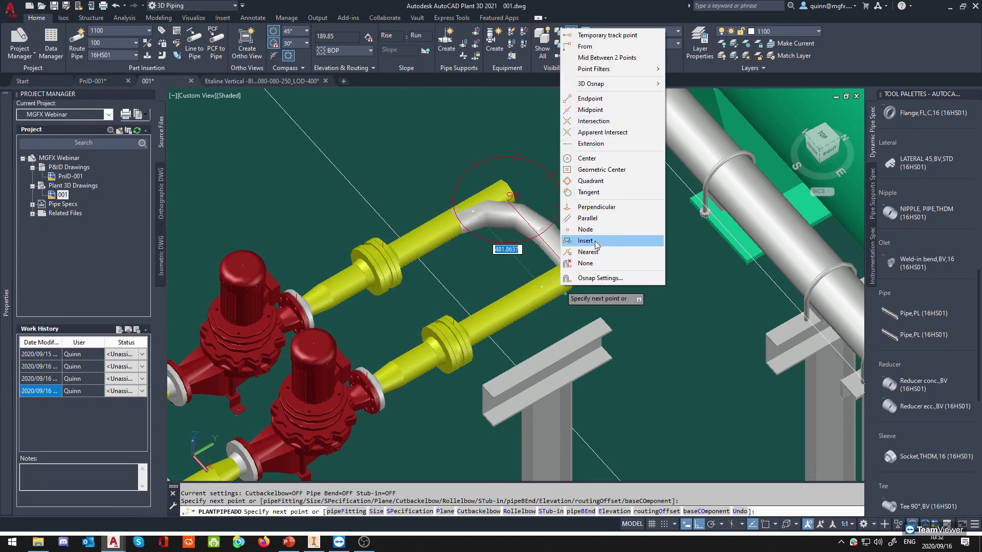
{"action": "left_click", "coordinate": [585, 229]}
{"action": "left_click", "coordinate": [579, 290]}
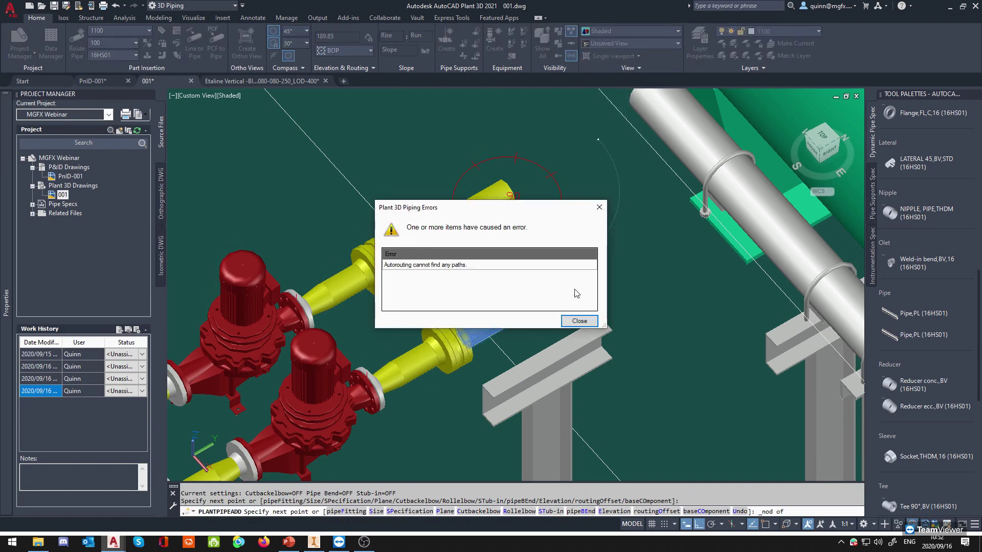
{"action": "left_click", "coordinate": [577, 322]}
{"action": "key", "text": "Escape"}
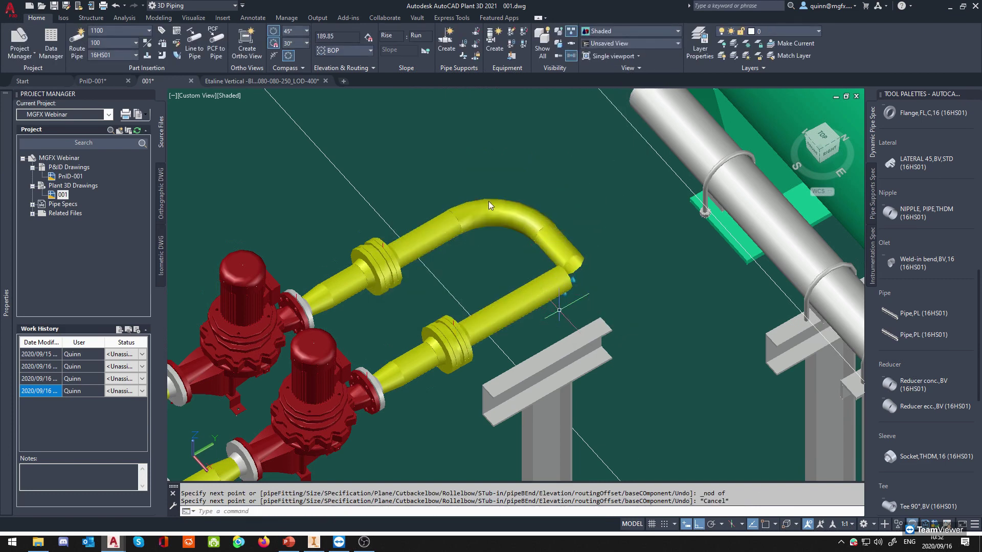
Substitute the new elbow on the original discharge line with 100 Bend DIN 2605-1-90-3-114.3.
{"action": "left_click", "coordinate": [495, 220]}
{"action": "left_click", "coordinate": [488, 288]}
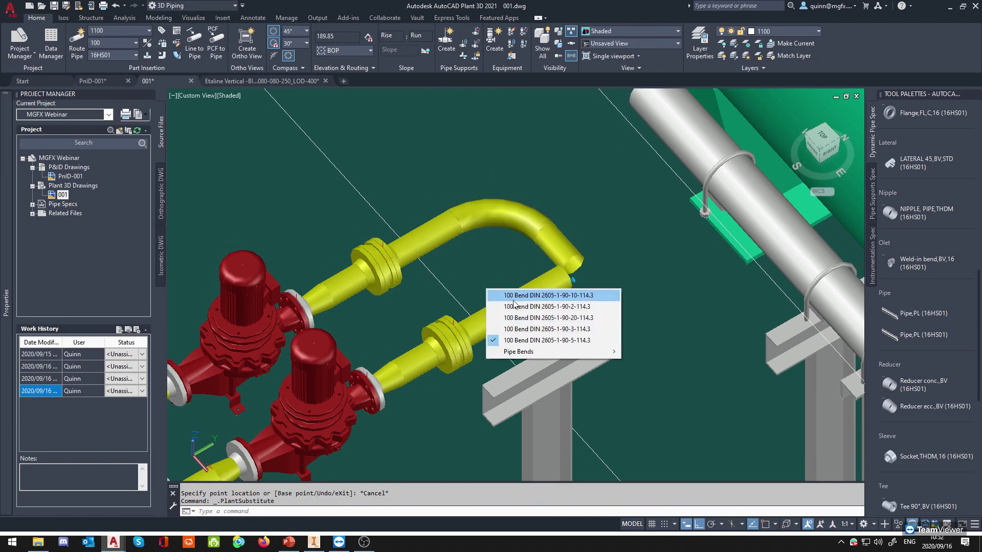
{"action": "left_click", "coordinate": [538, 330]}
Try to continue routing pipe from the open end of the copied pump's discharge pipe.
{"action": "left_click", "coordinate": [532, 296]}
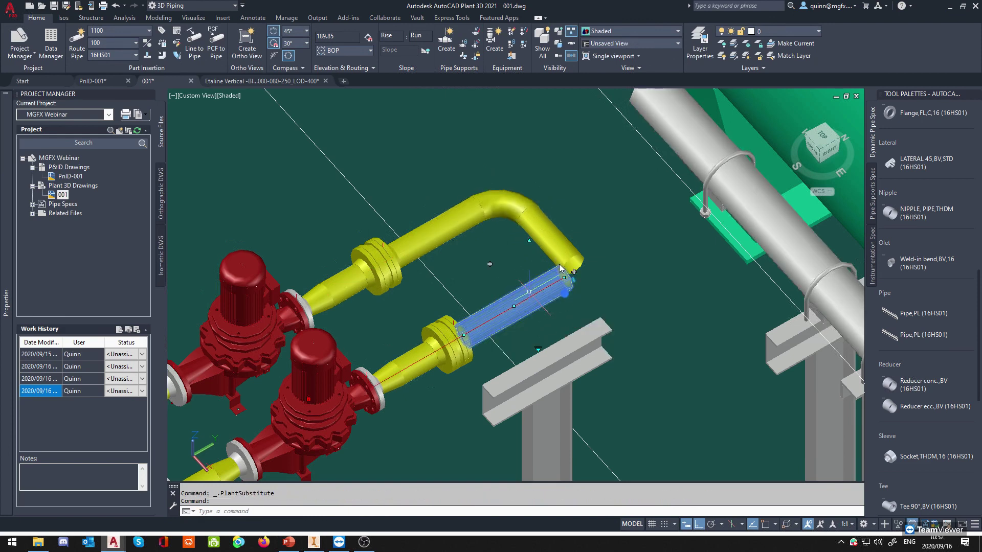
{"action": "left_click", "coordinate": [574, 271]}
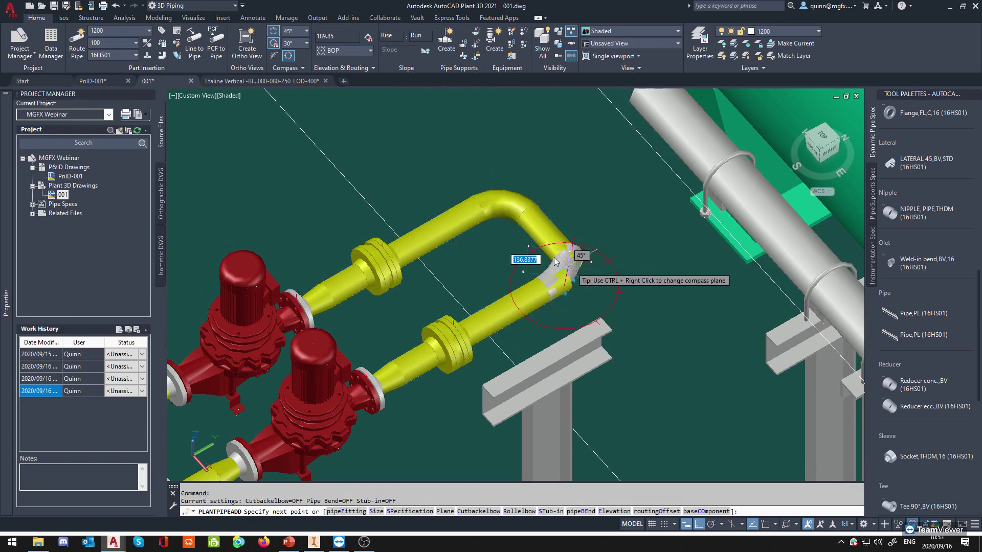
{"action": "key", "text": "Escape"}
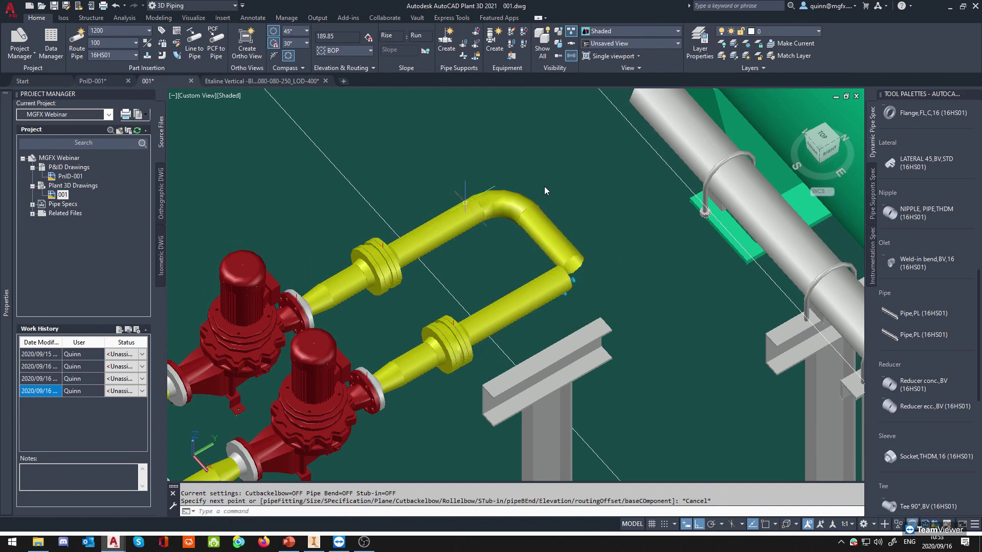
{"action": "mouse_move", "coordinate": [440, 355]}
{"action": "scroll", "coordinate": [375, 280], "scroll_direction": "down", "scroll_amount": 3}
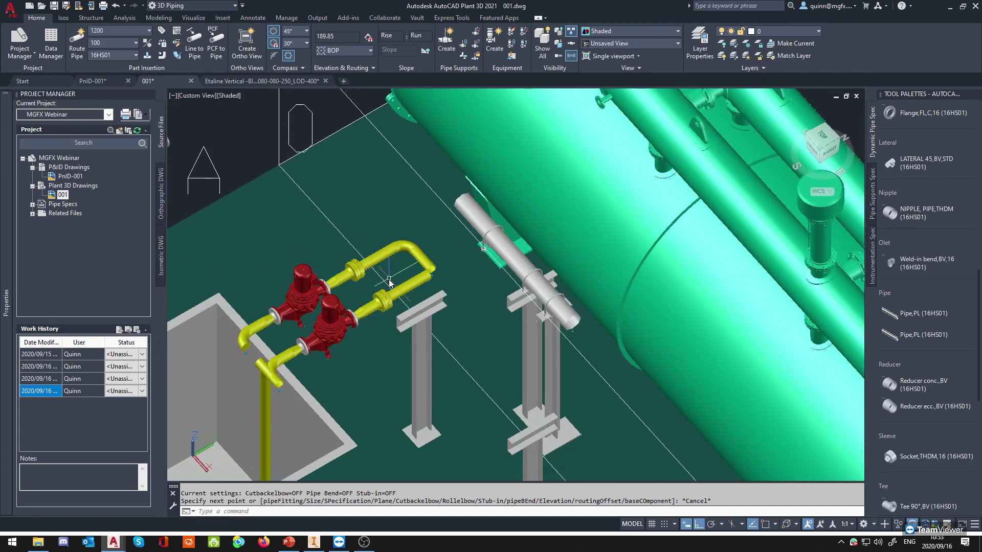
{"action": "scroll", "coordinate": [374, 281], "scroll_direction": "up", "scroll_amount": 2}
{"action": "scroll", "coordinate": [376, 238], "scroll_direction": "up", "scroll_amount": 2}
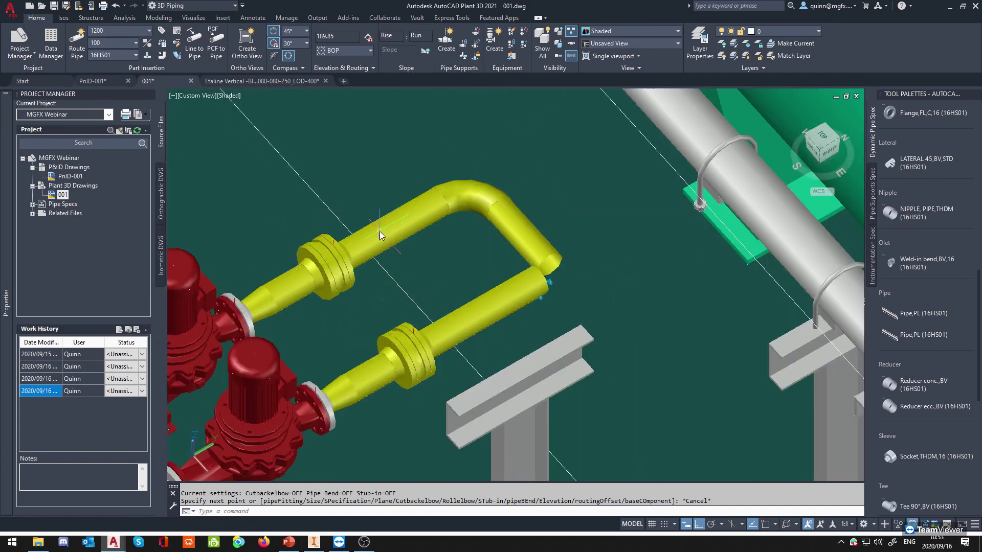
{"action": "middle_click_drag", "start_coordinate": [380, 232], "coordinate": [389, 272]}
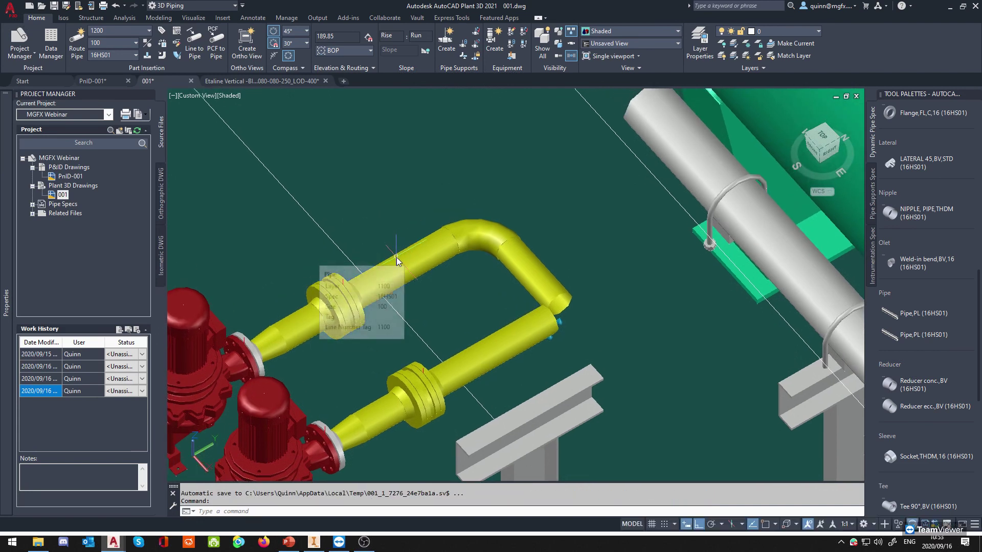
{"action": "scroll", "coordinate": [385, 268], "scroll_direction": "up", "scroll_amount": 1}
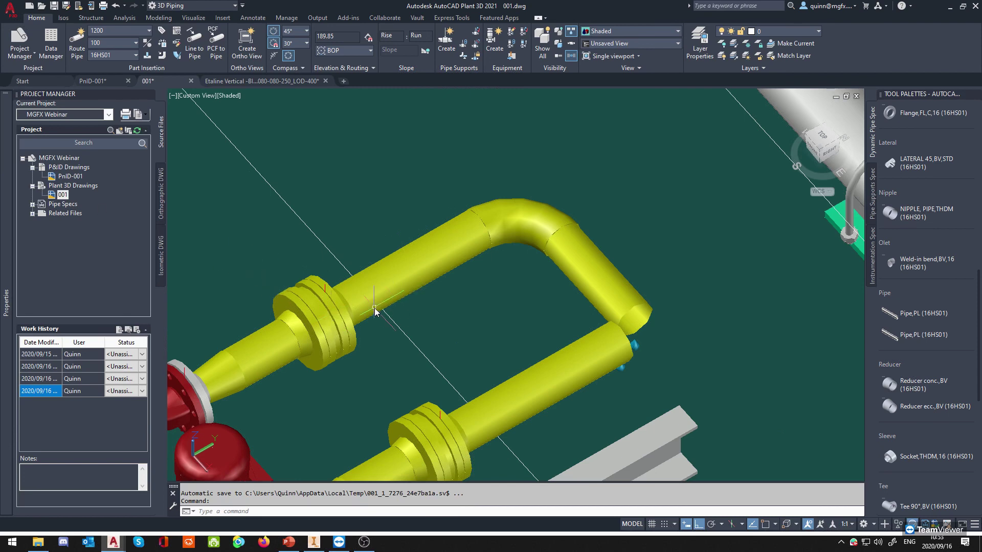
Select the connected line number starting from the original pump's discharge pipe and set its process line insulation thickness to 25 - 25.
{"action": "left_click", "coordinate": [434, 259]}
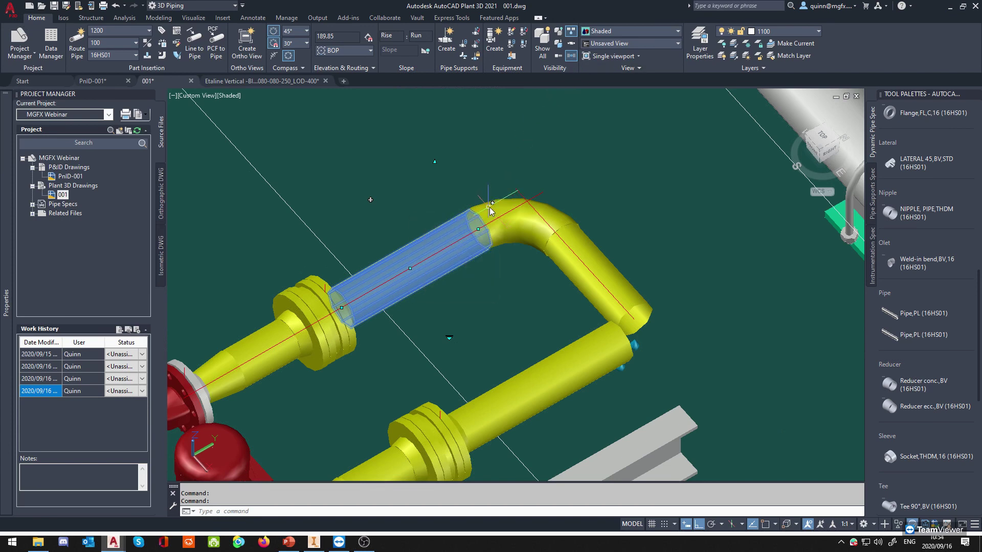
{"action": "key", "text": "Escape"}
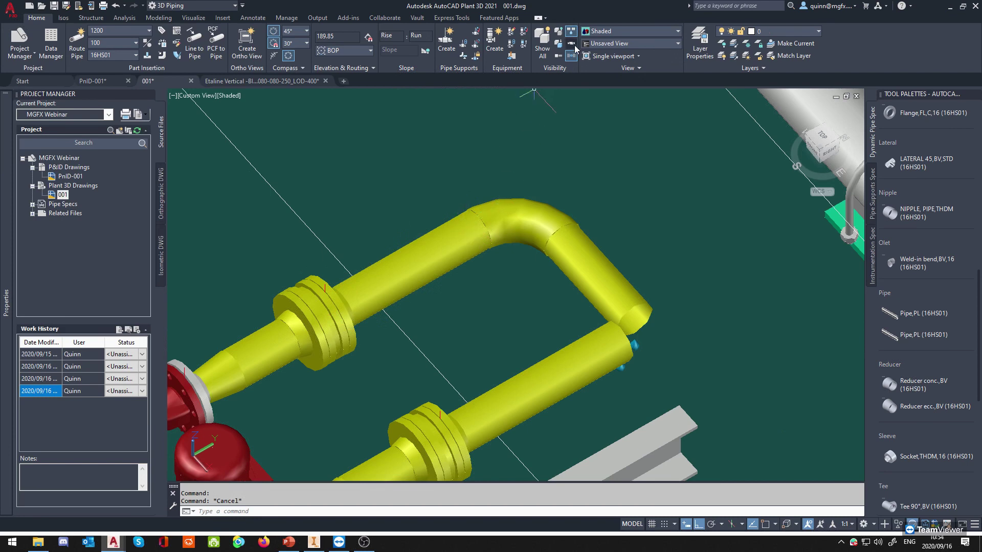
{"action": "left_click", "coordinate": [384, 278]}
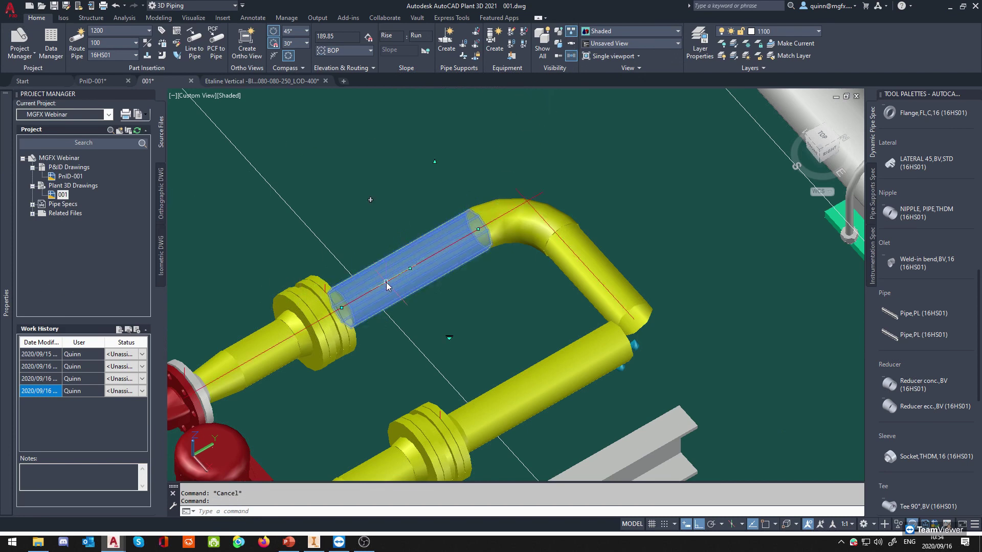
{"action": "right_click", "coordinate": [371, 199]}
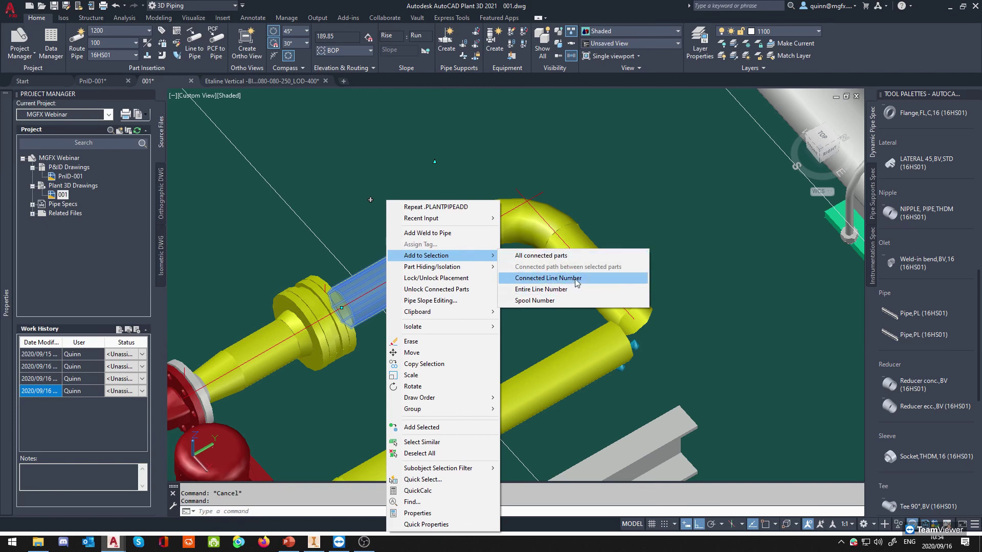
{"action": "left_click", "coordinate": [576, 278]}
{"action": "mouse_move", "coordinate": [4, 277]}
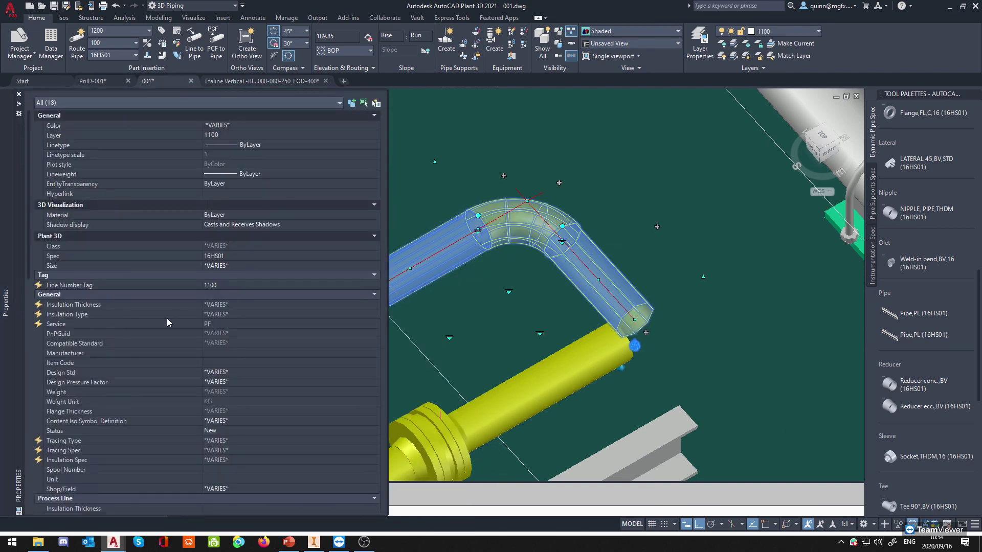
{"action": "scroll", "coordinate": [154, 296], "scroll_direction": "down", "scroll_amount": 2}
{"action": "scroll", "coordinate": [163, 276], "scroll_direction": "down", "scroll_amount": 6}
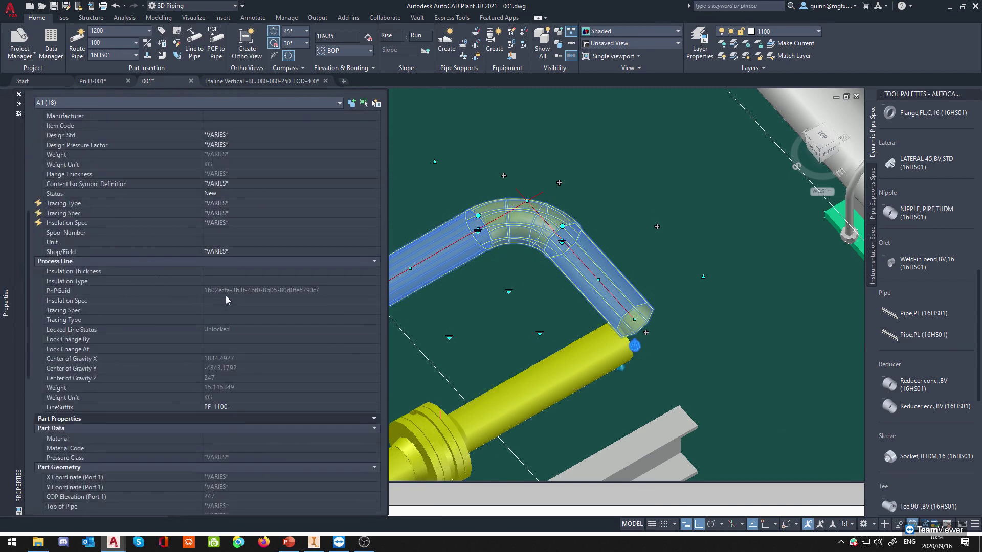
{"action": "left_click", "coordinate": [265, 273]}
{"action": "left_click", "coordinate": [265, 273]}
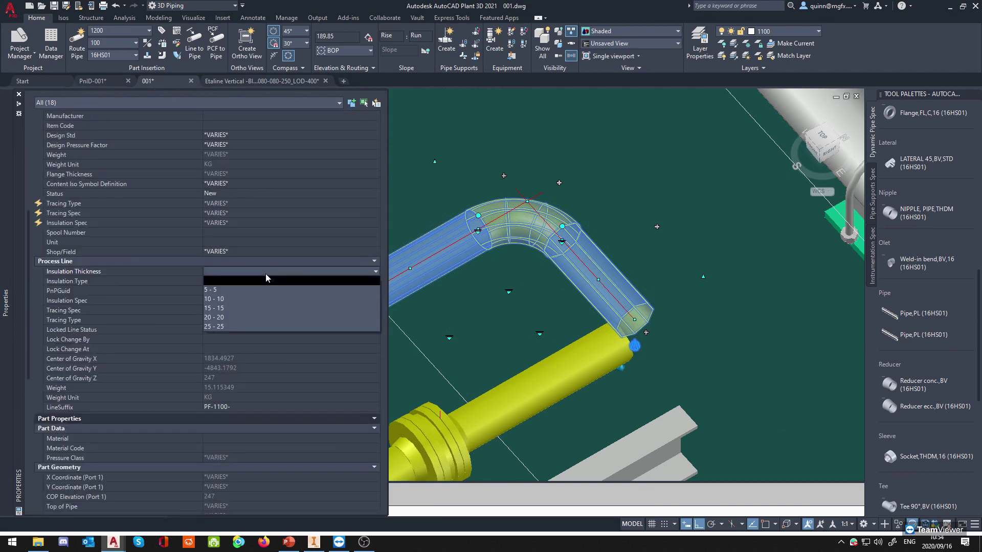
{"action": "left_click", "coordinate": [229, 321]}
{"action": "left_click", "coordinate": [241, 272]}
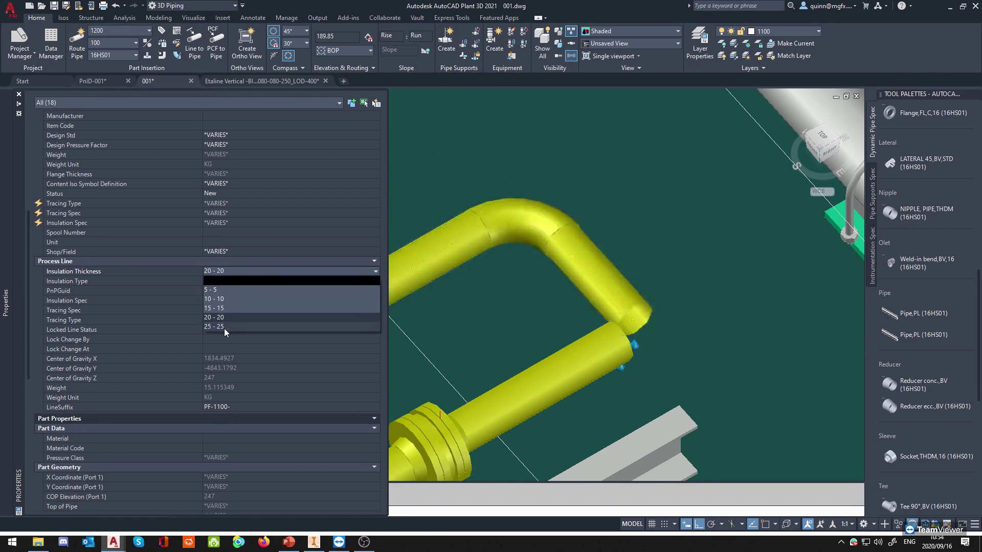
{"action": "left_click", "coordinate": [224, 329]}
Set the process line insulation type of the selected discharge line to HC - Hot Cold.
{"action": "left_click", "coordinate": [244, 283]}
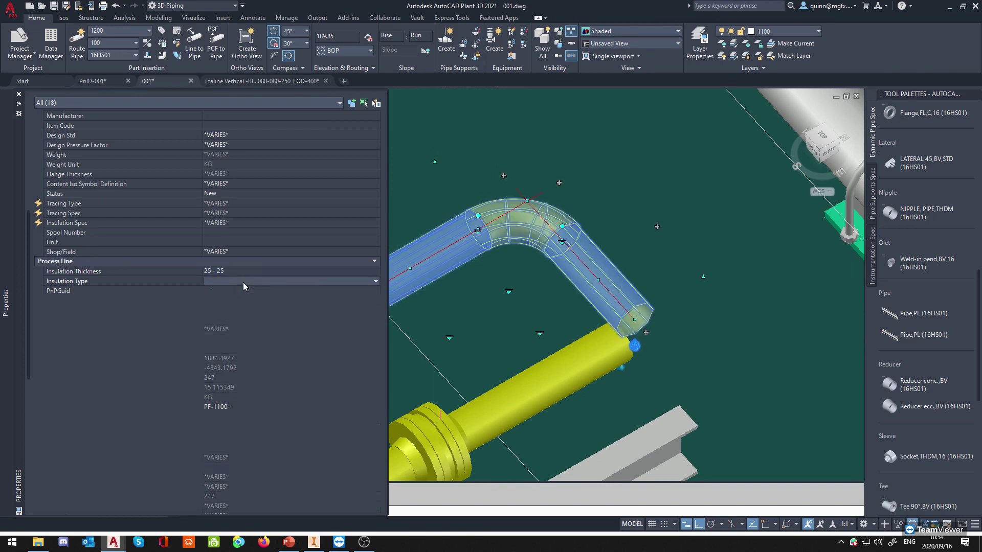
{"action": "left_click", "coordinate": [244, 283]}
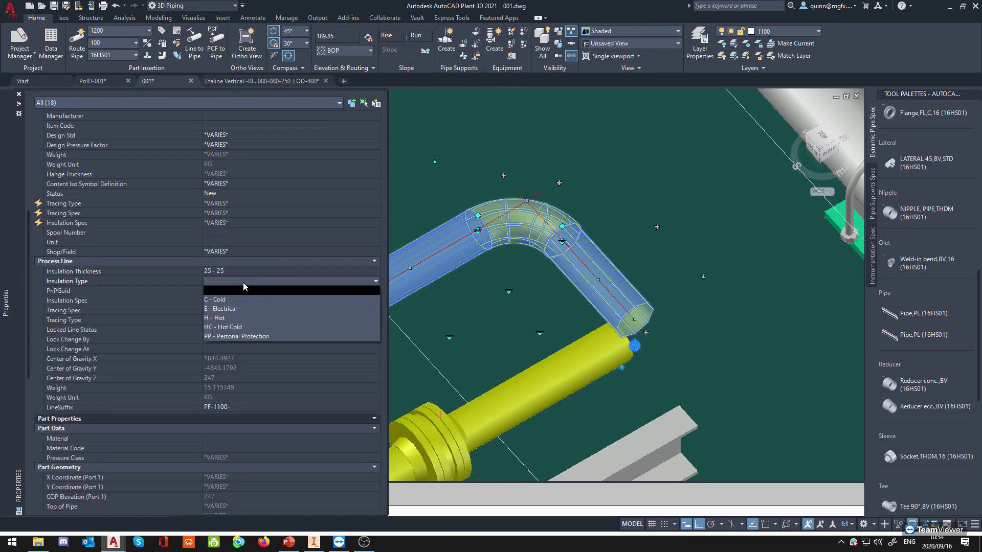
{"action": "left_click", "coordinate": [251, 327]}
{"action": "key", "text": "ctrl+1"}
{"action": "scroll", "coordinate": [530, 237], "scroll_direction": "up", "scroll_amount": 3}
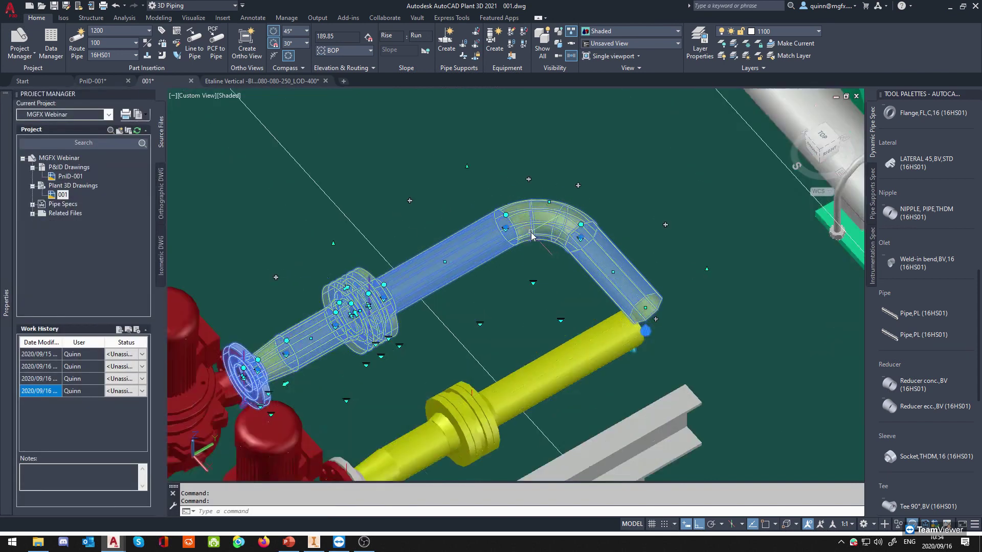
{"action": "key", "text": "Escape"}
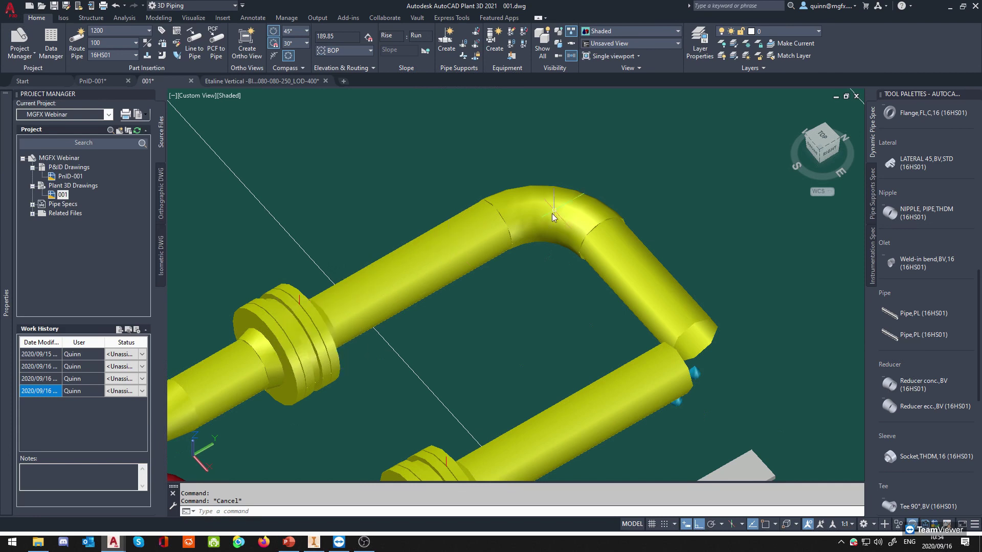
Turn on the display of insulation for the piping in the model.
{"action": "scroll", "coordinate": [537, 223], "scroll_direction": "down", "scroll_amount": 2}
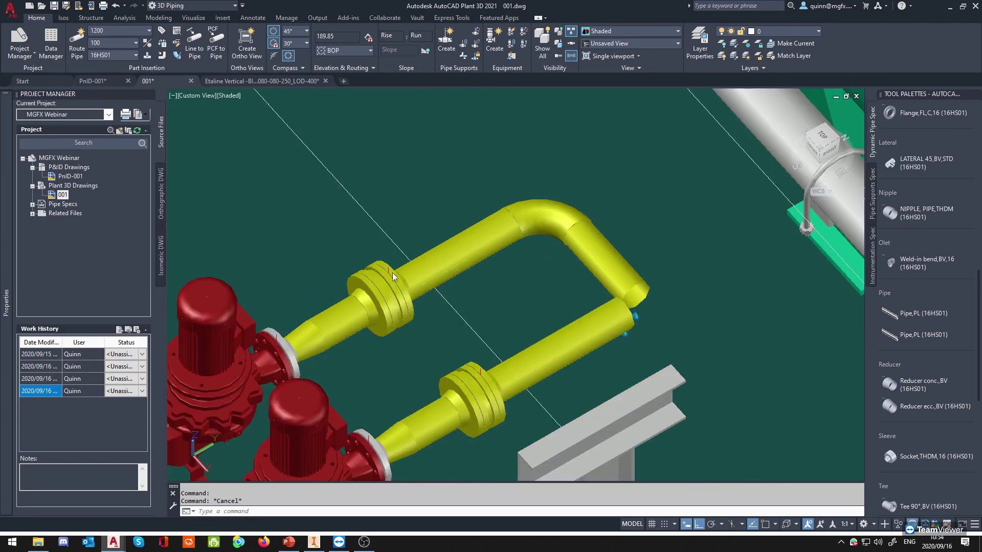
{"action": "middle_click_drag", "start_coordinate": [392, 273], "coordinate": [310, 261]}
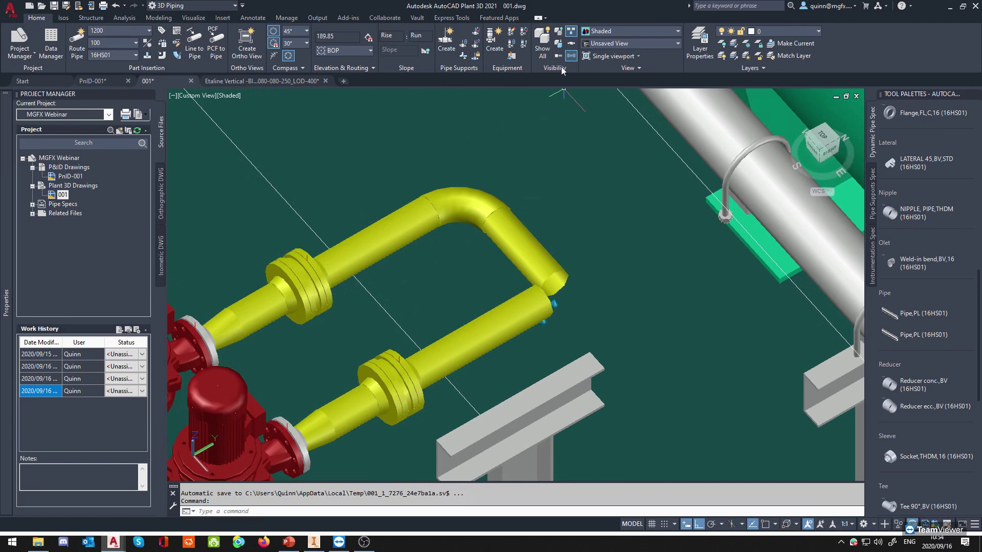
{"action": "left_click", "coordinate": [574, 45]}
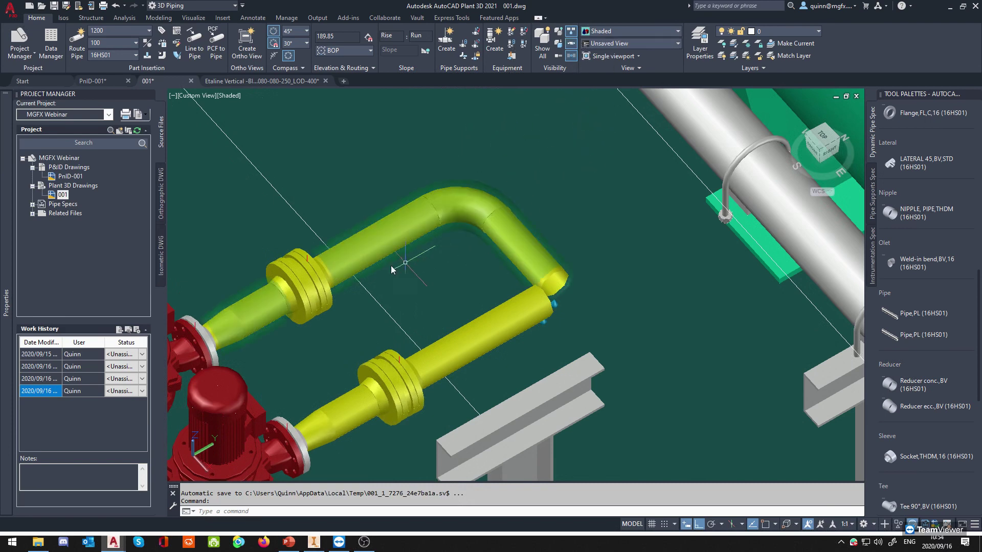
Examine the insulation around the original pump's discharge line from several angles, including from above.
{"action": "scroll", "coordinate": [381, 268], "scroll_direction": "up", "scroll_amount": 2}
{"action": "mouse_move", "coordinate": [410, 270]}
{"action": "middle_mouse_down", "text": "shift"}
{"action": "mouse_move", "coordinate": [511, 227]}
{"action": "mouse_move", "coordinate": [342, 233]}
{"action": "mouse_move", "coordinate": [431, 265]}
{"action": "mouse_move", "coordinate": [403, 280]}
{"action": "middle_mouse_up", "text": "shift"}
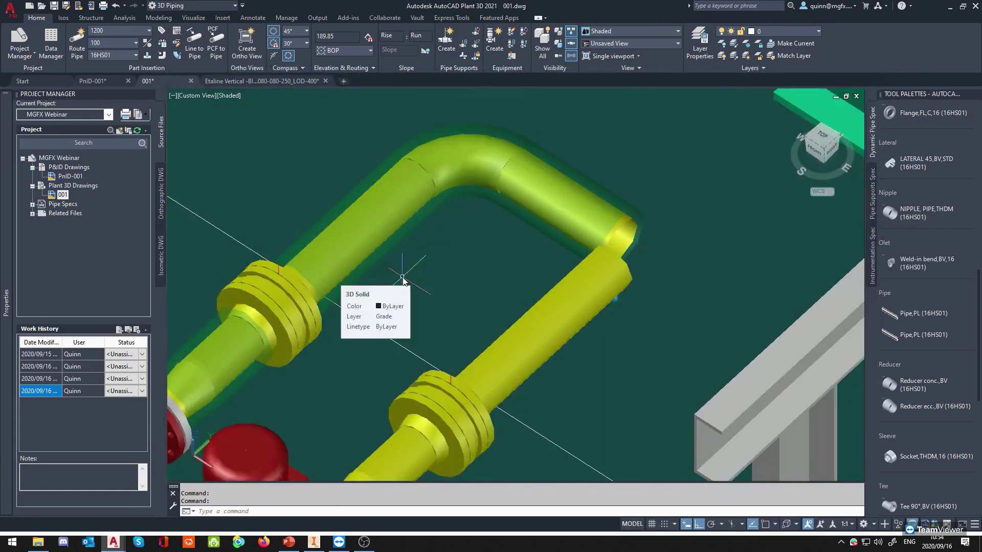
{"action": "scroll", "coordinate": [403, 280], "scroll_direction": "down", "scroll_amount": 4}
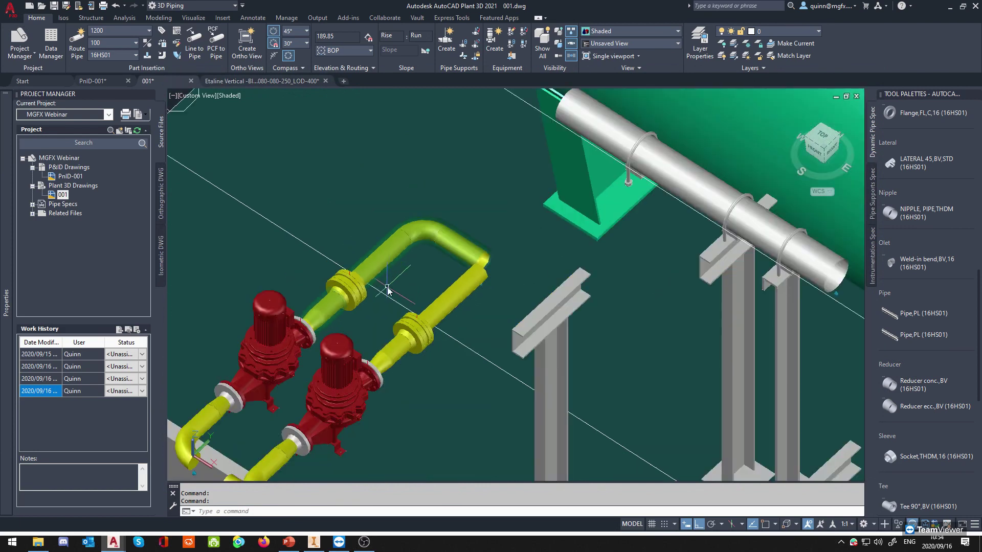
{"action": "middle_click_drag", "start_coordinate": [392, 284], "coordinate": [416, 308], "text": "shift"}
{"action": "scroll", "coordinate": [417, 305], "scroll_direction": "down", "scroll_amount": 2}
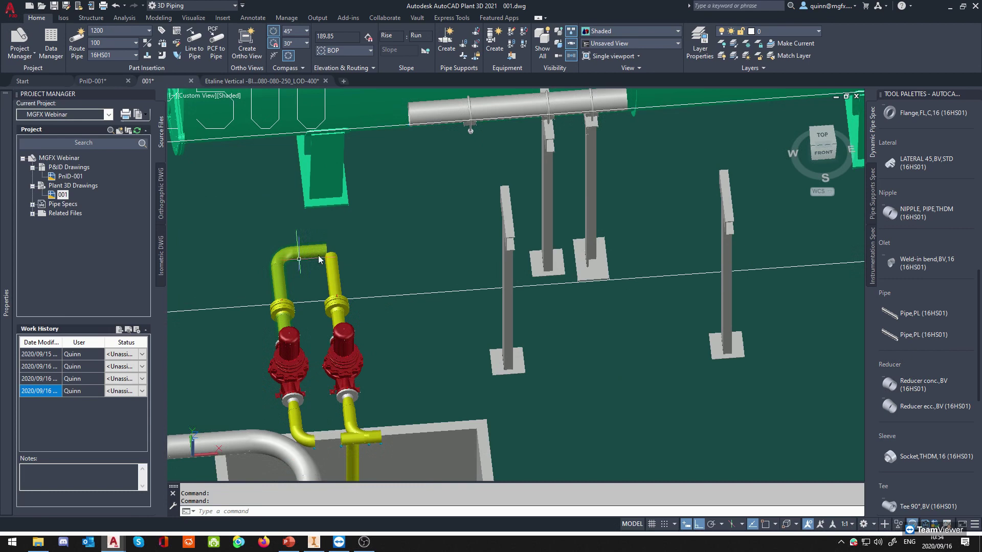
{"action": "scroll", "coordinate": [289, 269], "scroll_direction": "up", "scroll_amount": 3}
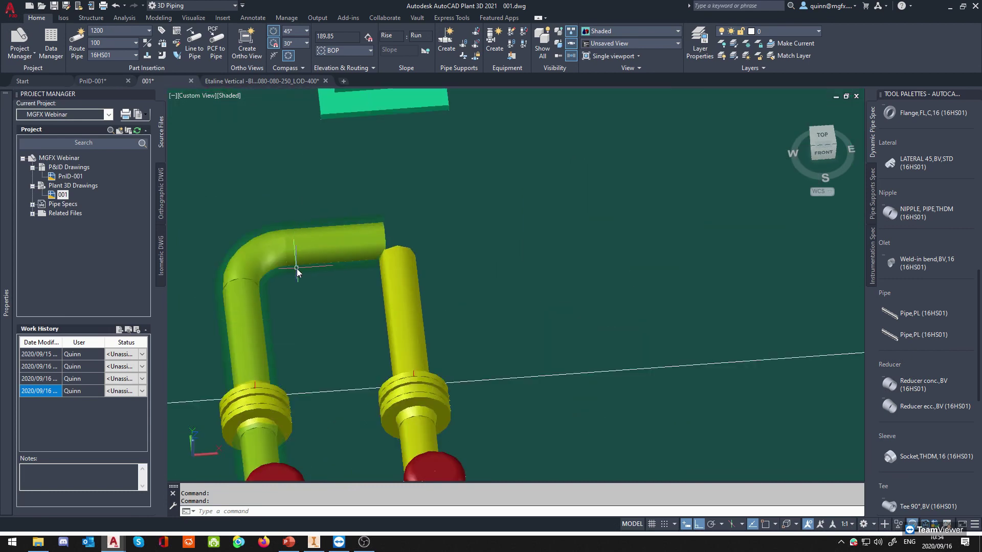
{"action": "middle_click_drag", "start_coordinate": [357, 242], "coordinate": [288, 234], "text": "shift"}
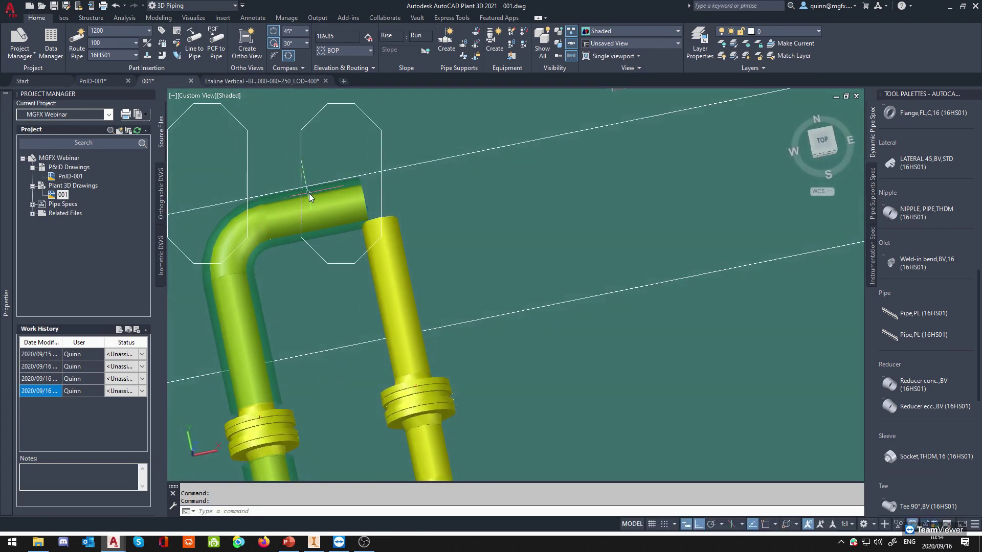
{"action": "scroll", "coordinate": [310, 196], "scroll_direction": "down", "scroll_amount": 2}
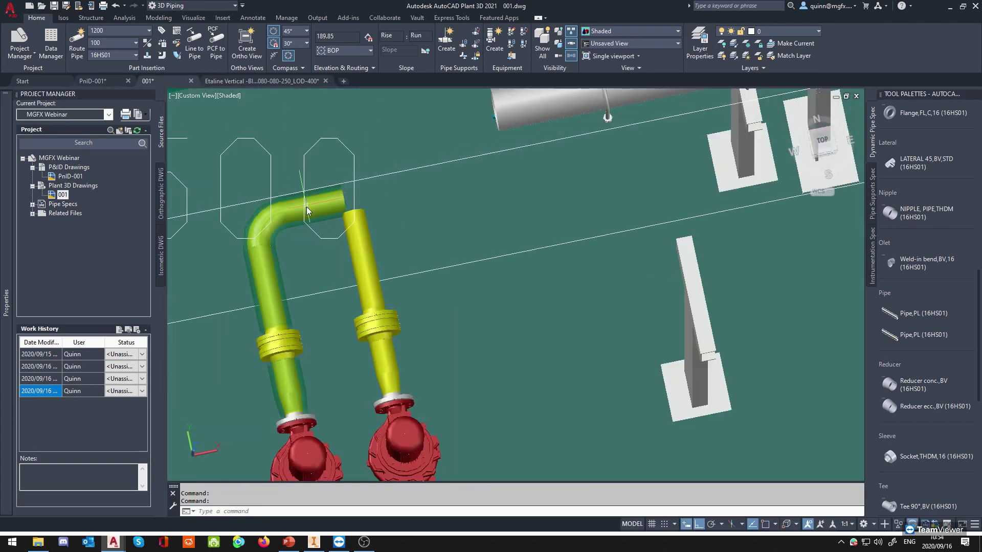
{"action": "scroll", "coordinate": [275, 260], "scroll_direction": "down", "scroll_amount": 2}
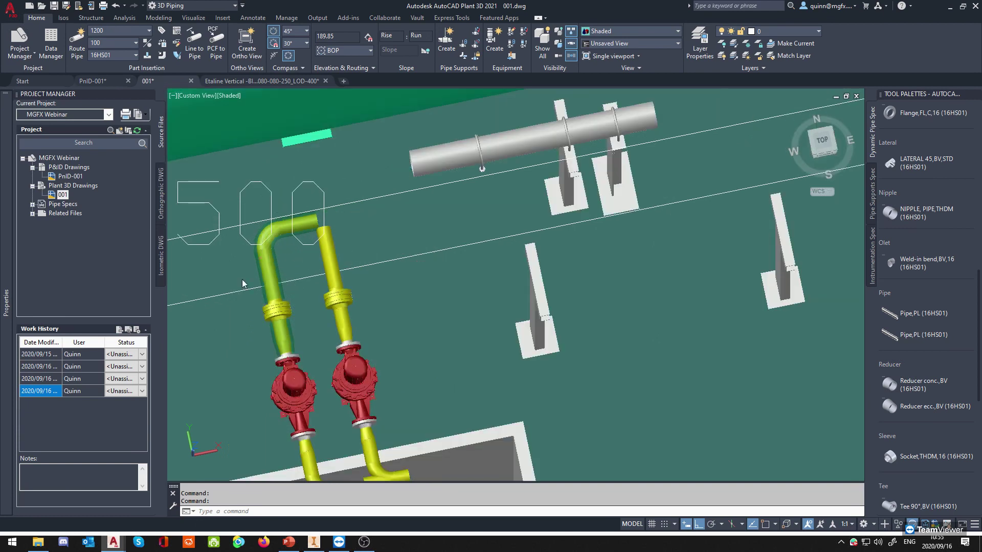
Locate the two vertical tanks and inspect the details of the nozzle low on the first tank's shell.
{"action": "scroll", "coordinate": [243, 284], "scroll_direction": "down", "scroll_amount": 5}
{"action": "middle_click_drag", "start_coordinate": [440, 262], "coordinate": [318, 276]}
{"action": "middle_click_drag", "start_coordinate": [478, 326], "coordinate": [462, 294], "text": "shift"}
{"action": "scroll", "coordinate": [468, 317], "scroll_direction": "up", "scroll_amount": 5}
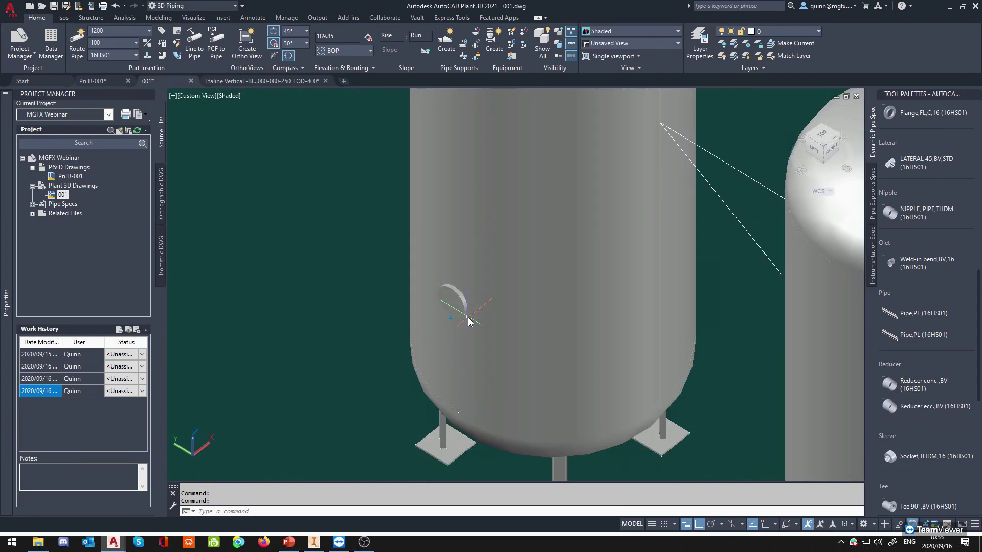
{"action": "scroll", "coordinate": [429, 292], "scroll_direction": "down", "scroll_amount": 5}
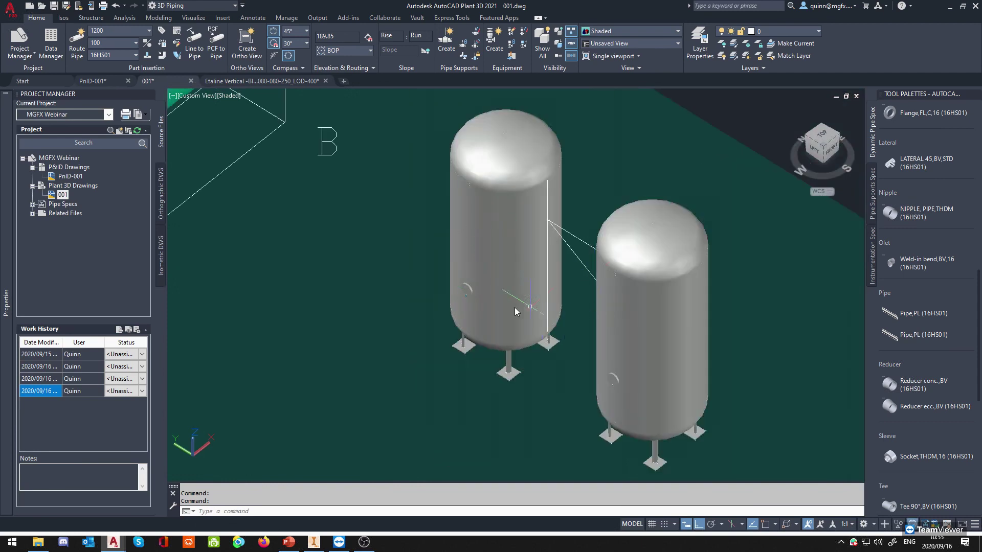
{"action": "scroll", "coordinate": [515, 312], "scroll_direction": "up", "scroll_amount": 3}
{"action": "left_click", "coordinate": [434, 350]}
{"action": "left_click", "coordinate": [422, 277]}
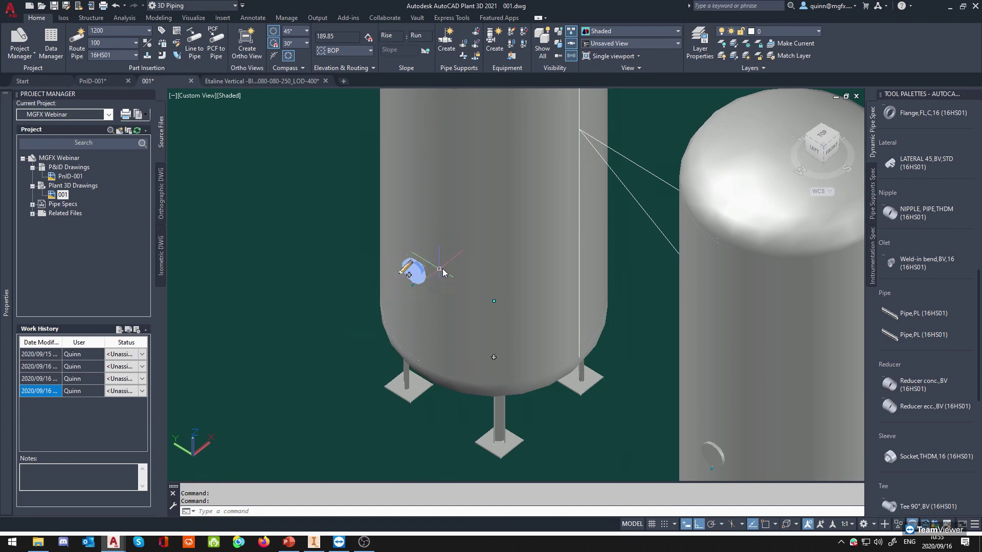
{"action": "mouse_move", "coordinate": [419, 279]}
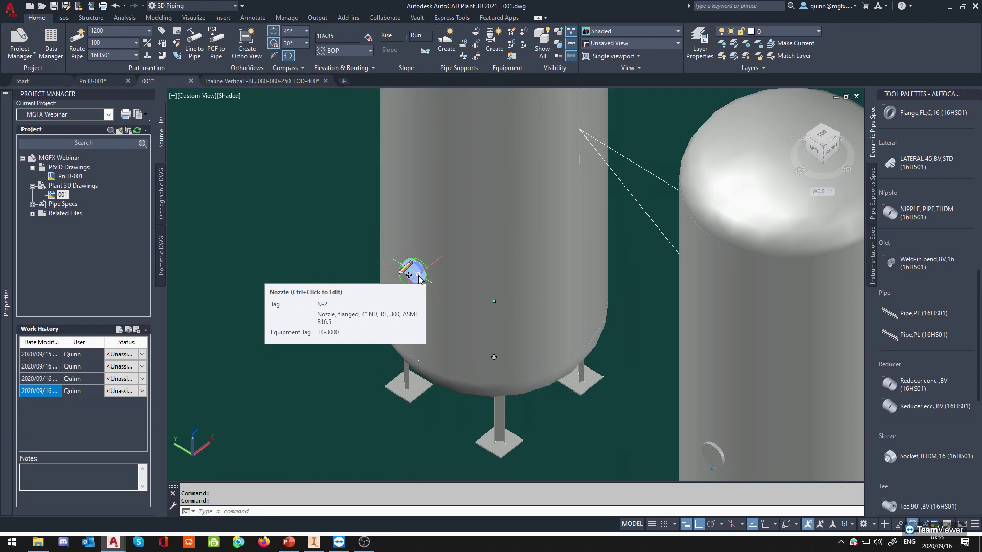
{"action": "key", "text": "Escape"}
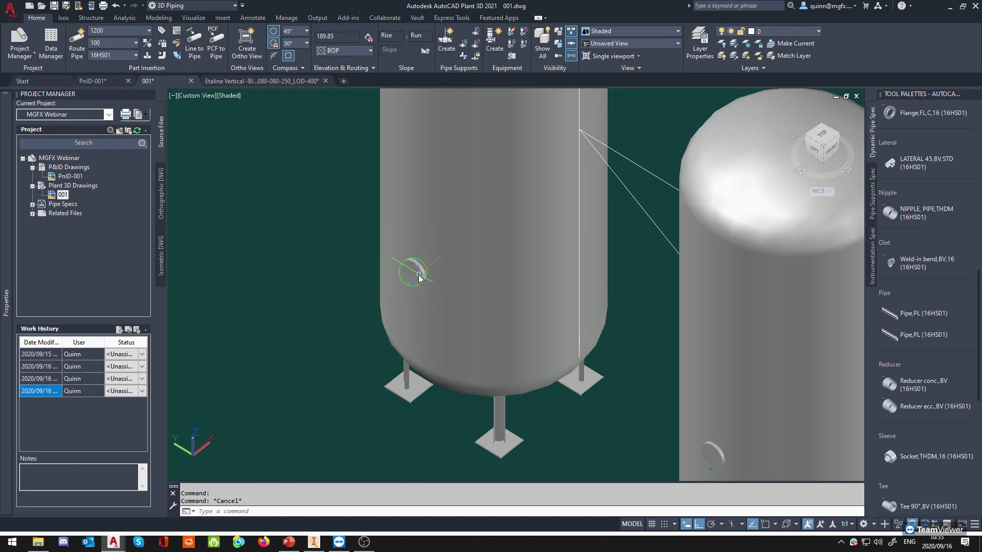
{"action": "left_click", "coordinate": [418, 277]}
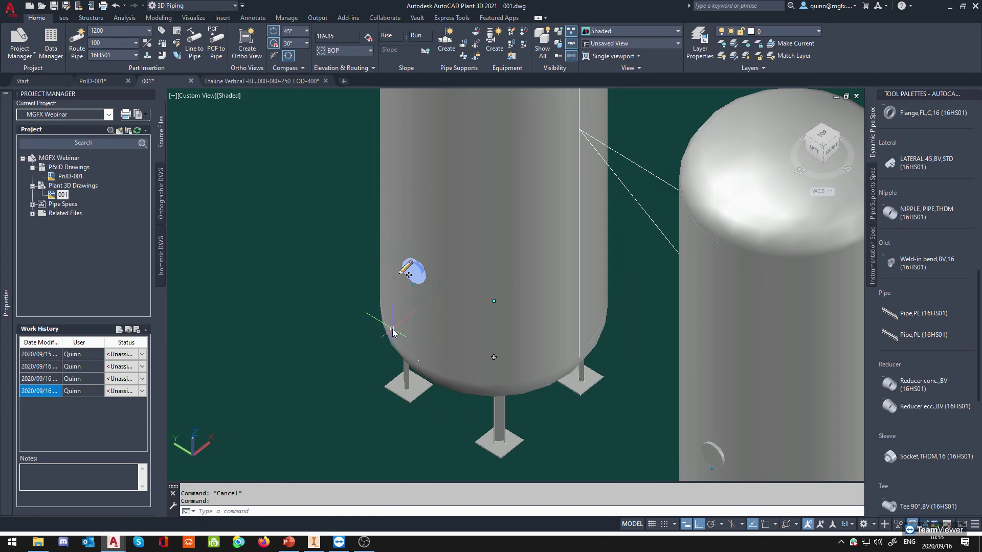
Return to the two pumps beside the pit and examine the copied pump and its connected piping from above.
{"action": "scroll", "coordinate": [393, 331], "scroll_direction": "down", "scroll_amount": 8}
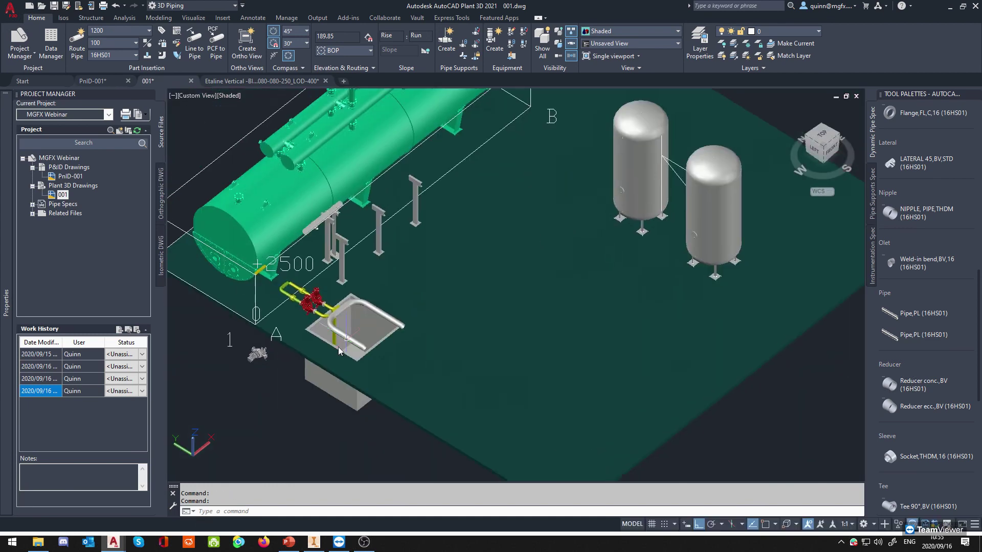
{"action": "scroll", "coordinate": [339, 347], "scroll_direction": "up", "scroll_amount": 5}
{"action": "middle_click_drag", "start_coordinate": [438, 291], "coordinate": [321, 316], "text": "shift"}
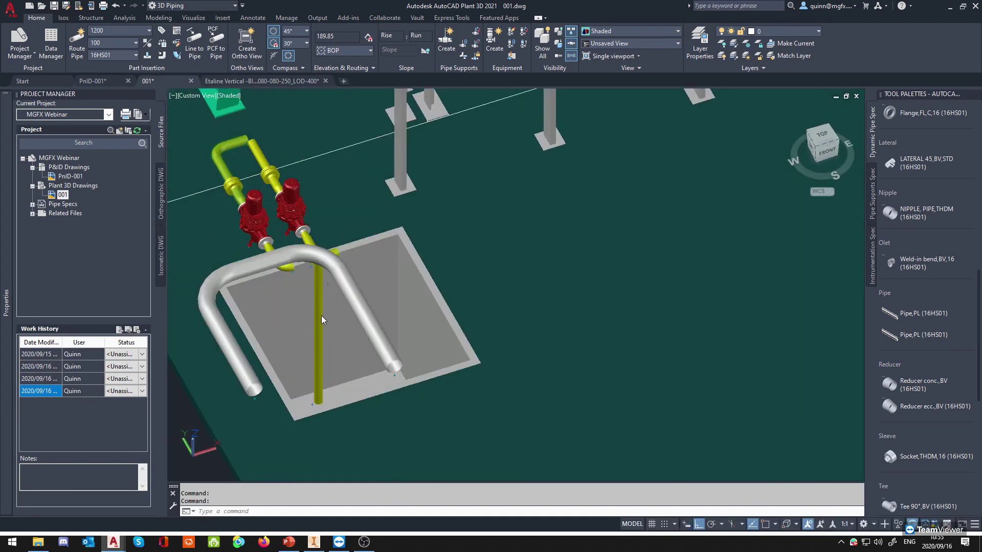
{"action": "middle_click_drag", "start_coordinate": [322, 244], "coordinate": [345, 317]}
{"action": "scroll", "coordinate": [328, 309], "scroll_direction": "up", "scroll_amount": 2}
{"action": "scroll", "coordinate": [283, 256], "scroll_direction": "up", "scroll_amount": 3}
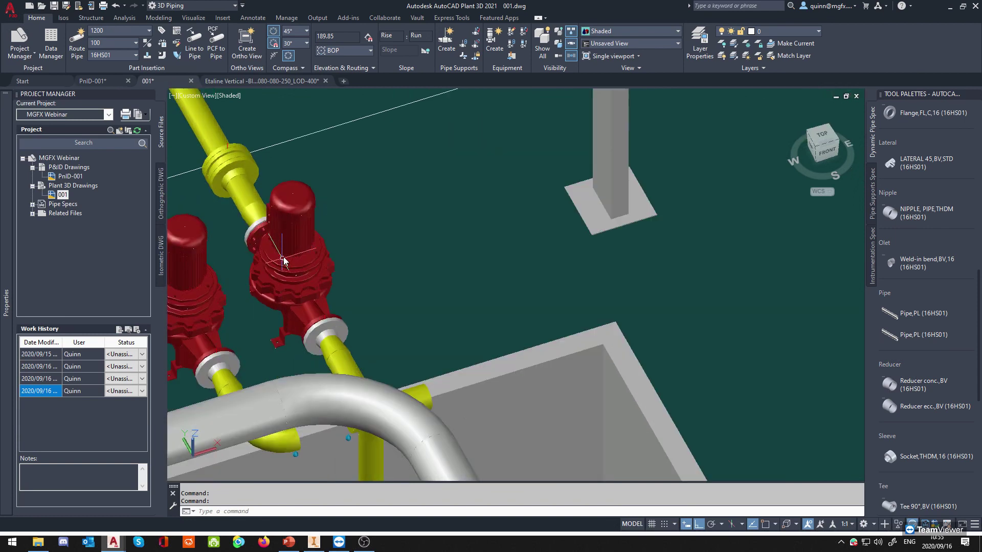
{"action": "scroll", "coordinate": [322, 134], "scroll_direction": "down", "scroll_amount": 2}
{"action": "middle_click_drag", "start_coordinate": [378, 260], "coordinate": [336, 291], "text": "shift"}
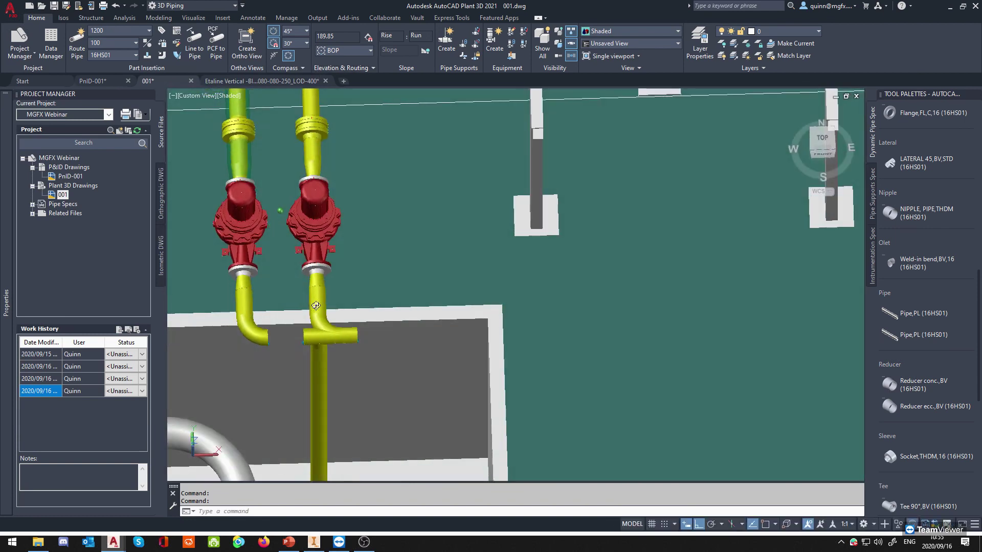
{"action": "scroll", "coordinate": [327, 299], "scroll_direction": "up", "scroll_amount": 2}
{"action": "middle_click_drag", "start_coordinate": [355, 257], "coordinate": [336, 346]}
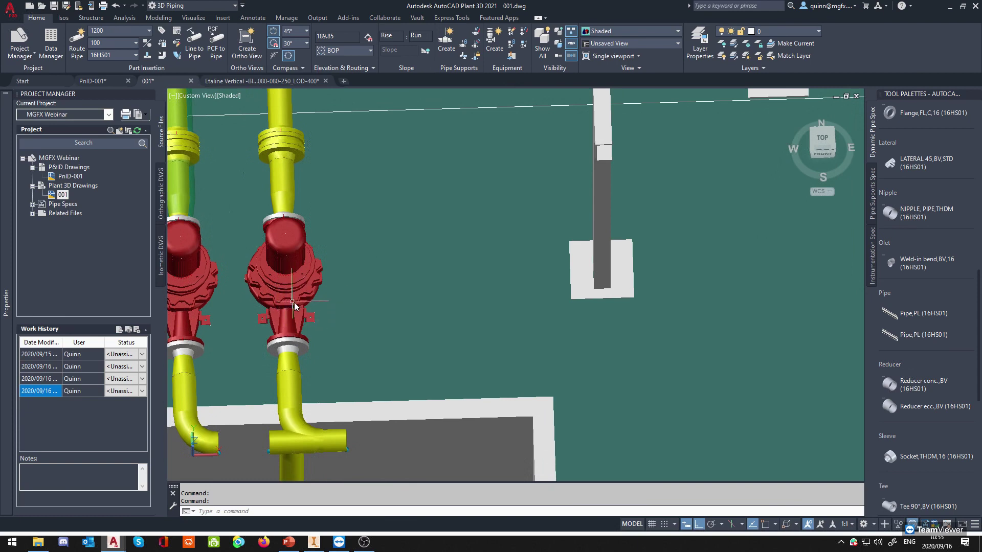
{"action": "scroll", "coordinate": [606, 225], "scroll_direction": "up", "scroll_amount": 1}
{"action": "scroll", "coordinate": [606, 225], "scroll_direction": "down", "scroll_amount": 3}
{"action": "left_click", "coordinate": [608, 228]}
{"action": "scroll", "coordinate": [614, 245], "scroll_direction": "up", "scroll_amount": 3}
{"action": "key", "text": "Escape"}
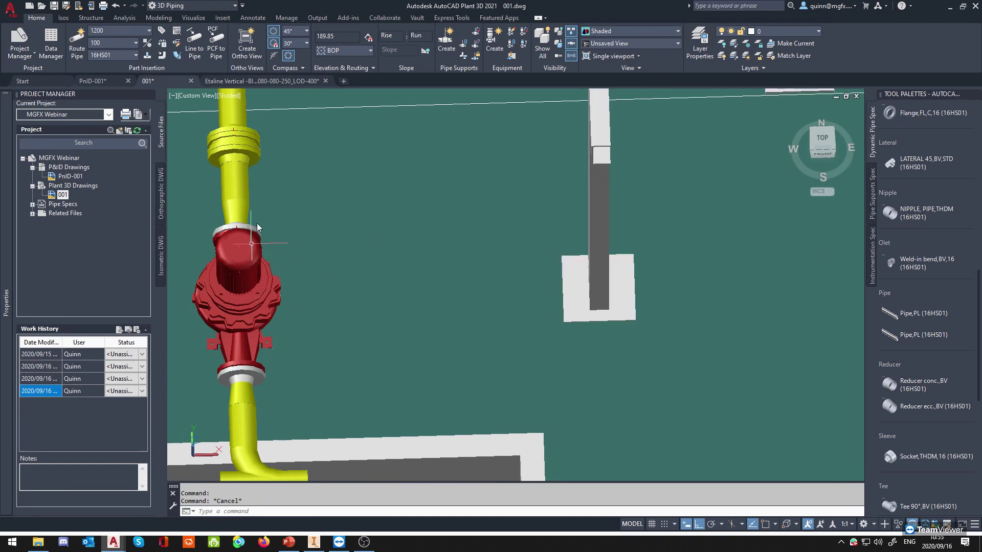
Begin a 3D Move of the copied pump constrained to the X axis, using a node on the pump as base point.
{"action": "left_click", "coordinate": [158, 17]}
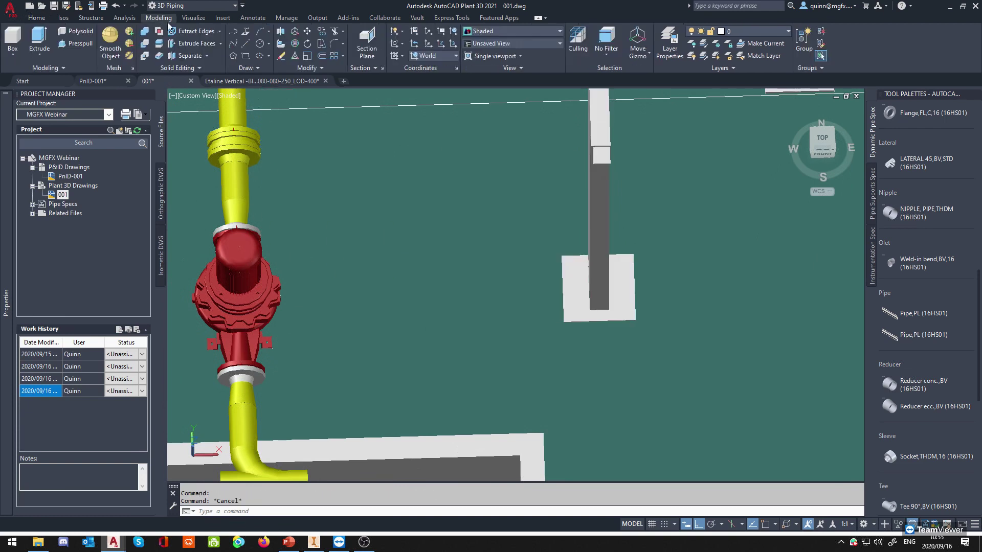
{"action": "left_click", "coordinate": [295, 32]}
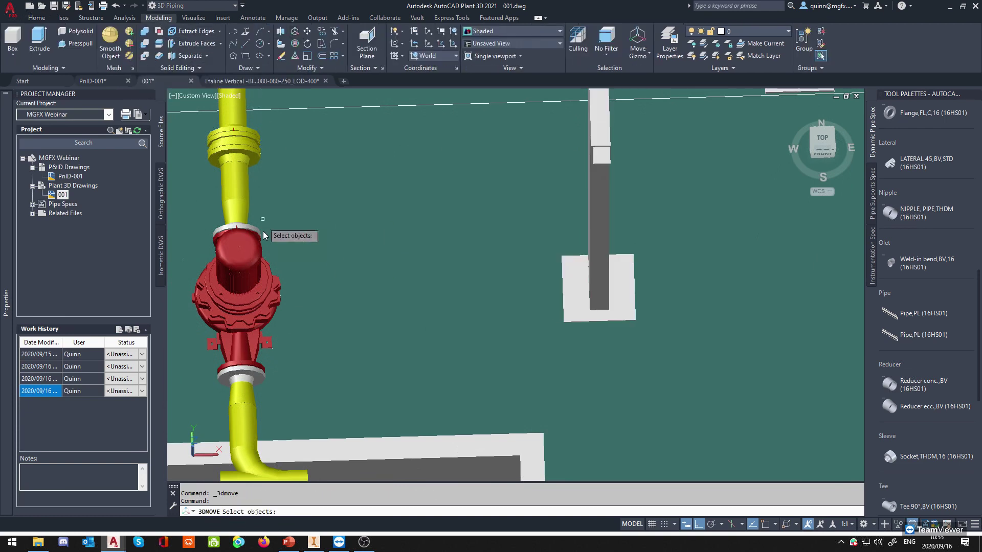
{"action": "left_click", "coordinate": [247, 306]}
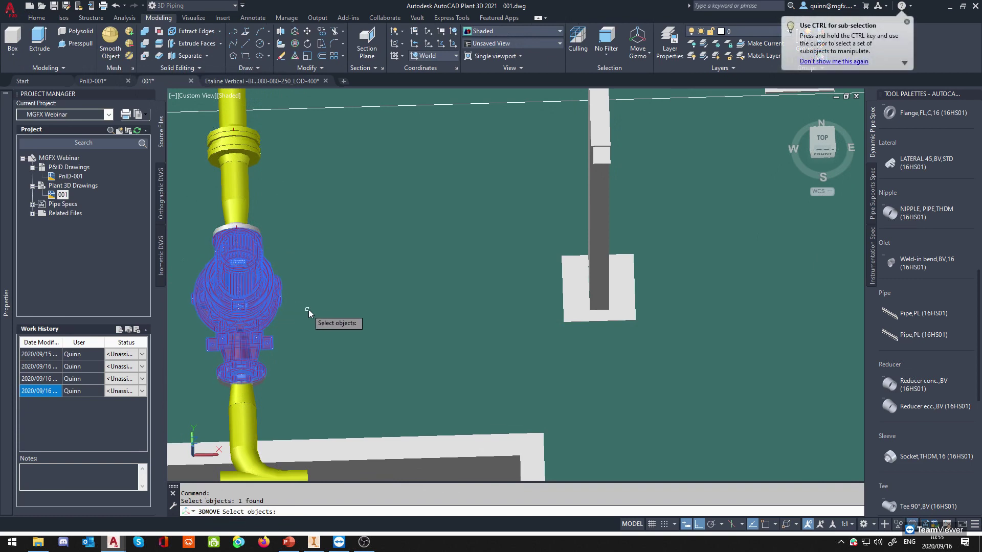
{"action": "scroll", "coordinate": [309, 308], "scroll_direction": "down", "scroll_amount": 2}
{"action": "key", "text": "Return"}
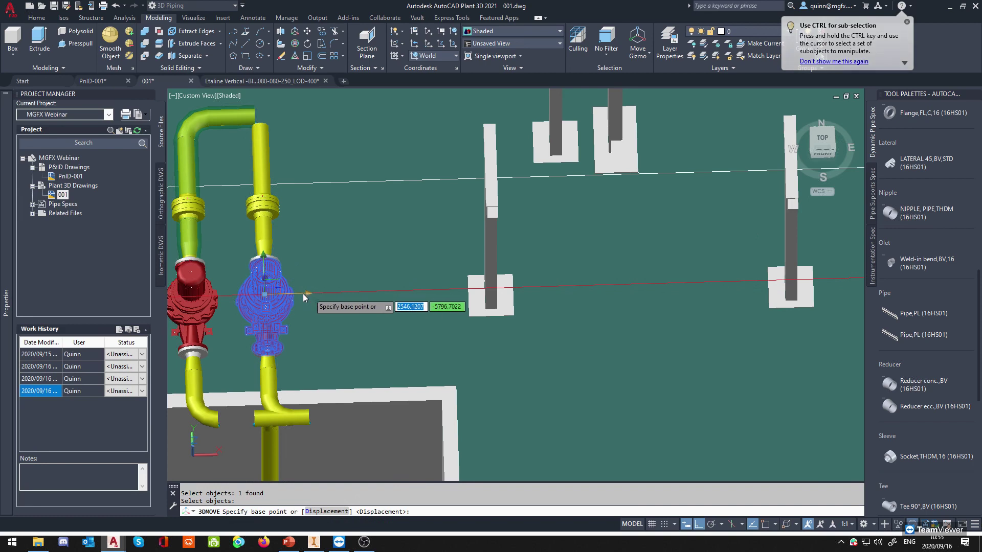
{"action": "left_click", "coordinate": [305, 295]}
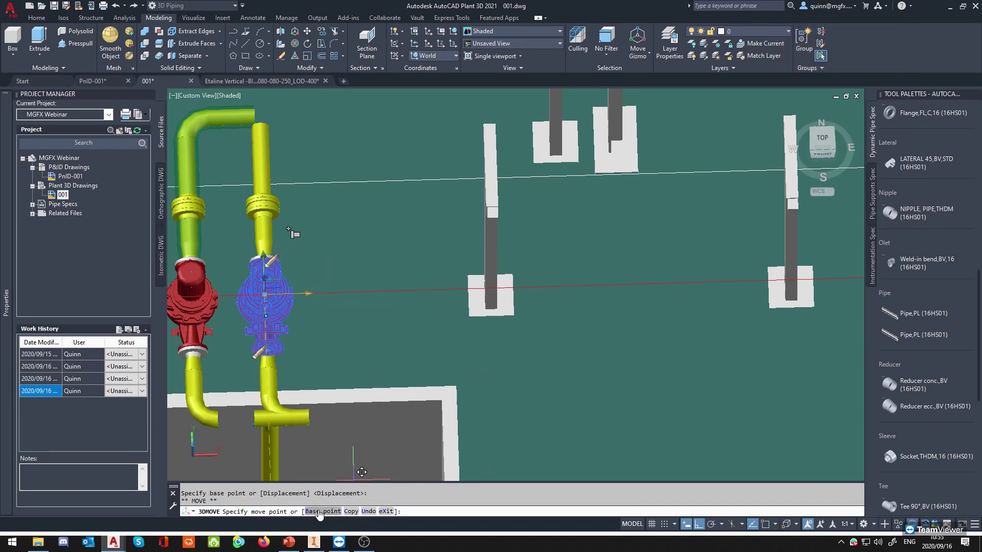
{"action": "left_click", "coordinate": [319, 511]}
{"action": "scroll", "coordinate": [274, 296], "scroll_direction": "up", "scroll_amount": 3}
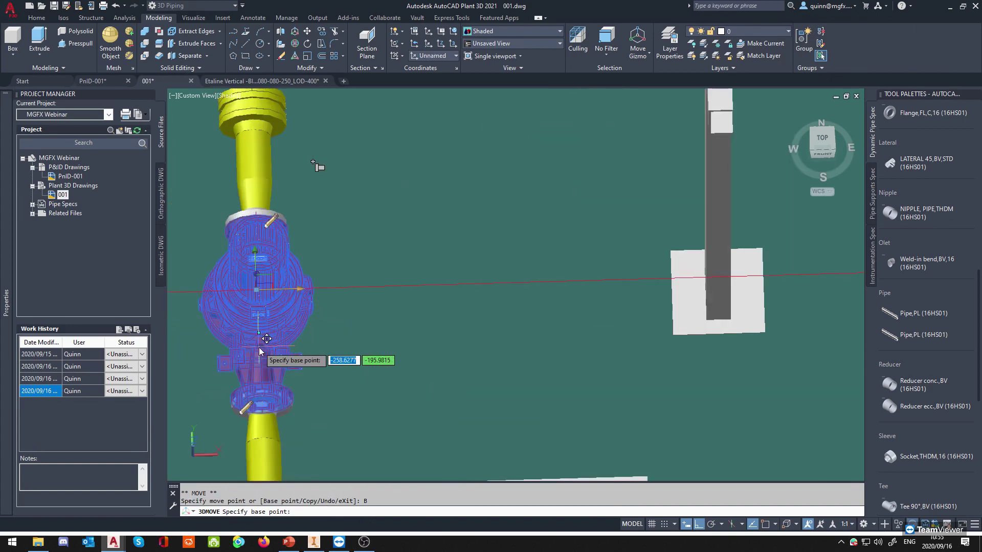
{"action": "right_click", "coordinate": [262, 335], "text": "shift"}
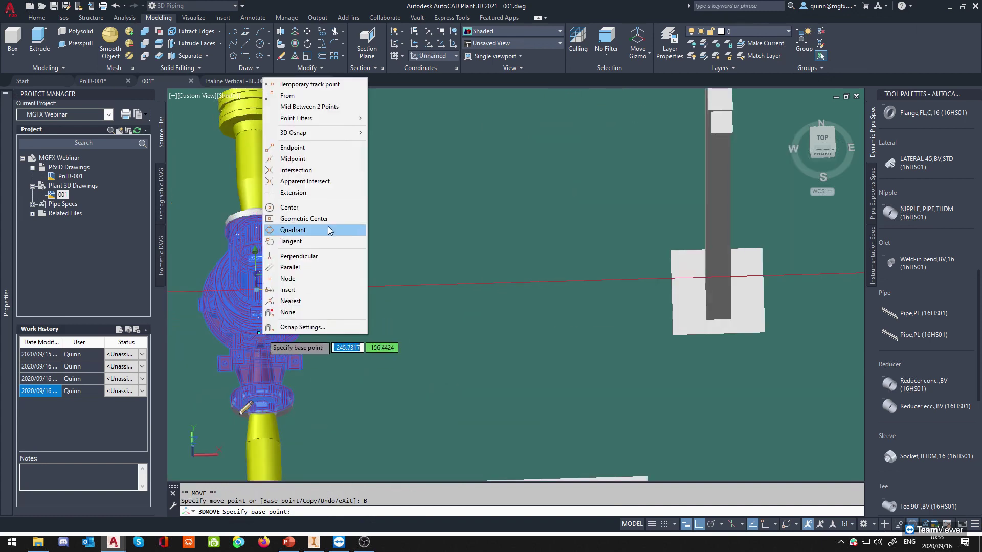
{"action": "left_click", "coordinate": [304, 282]}
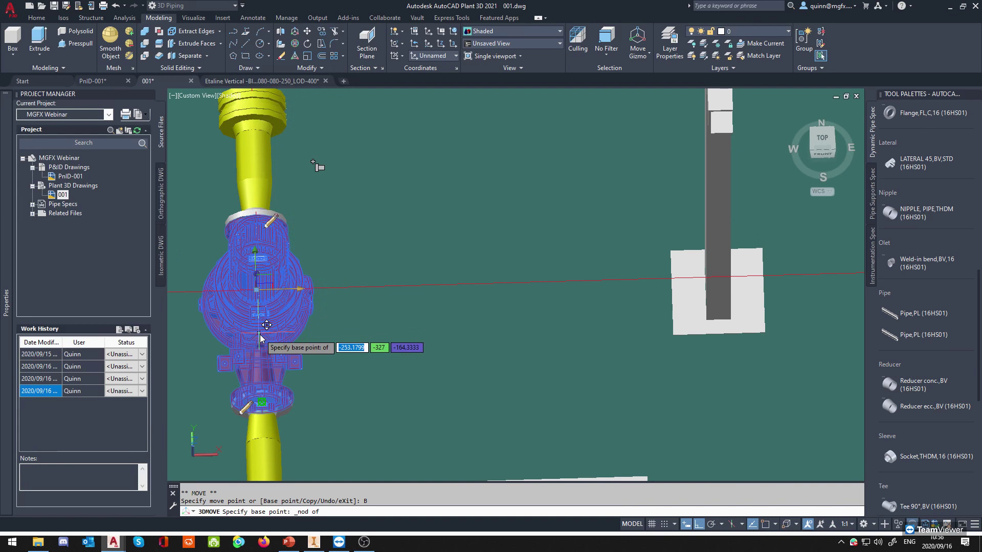
{"action": "left_click", "coordinate": [264, 392]}
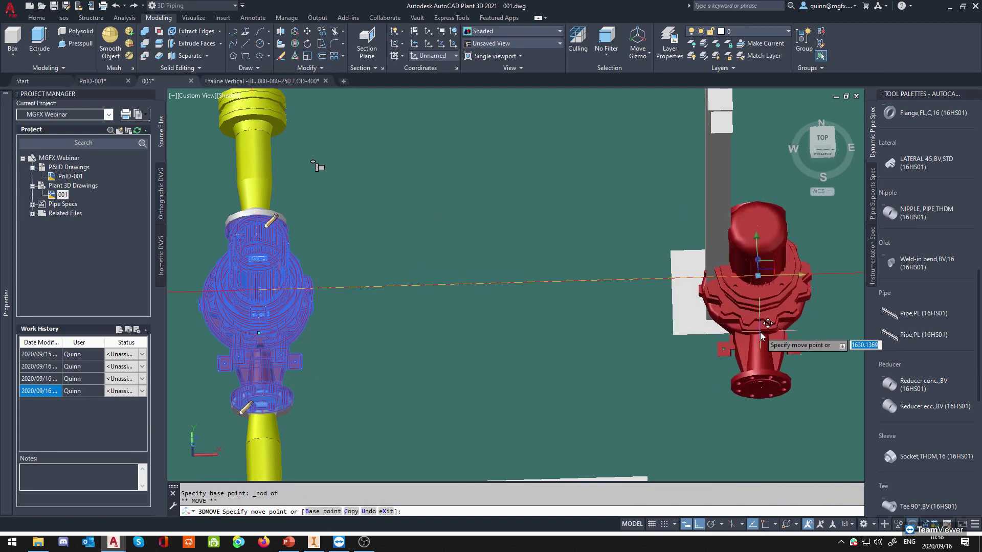
Place the pump level with the midpoint of the nearest steel column's base plate edge, then clear the selection.
{"action": "right_click", "coordinate": [760, 333], "text": "shift"}
{"action": "left_click", "coordinate": [813, 156]}
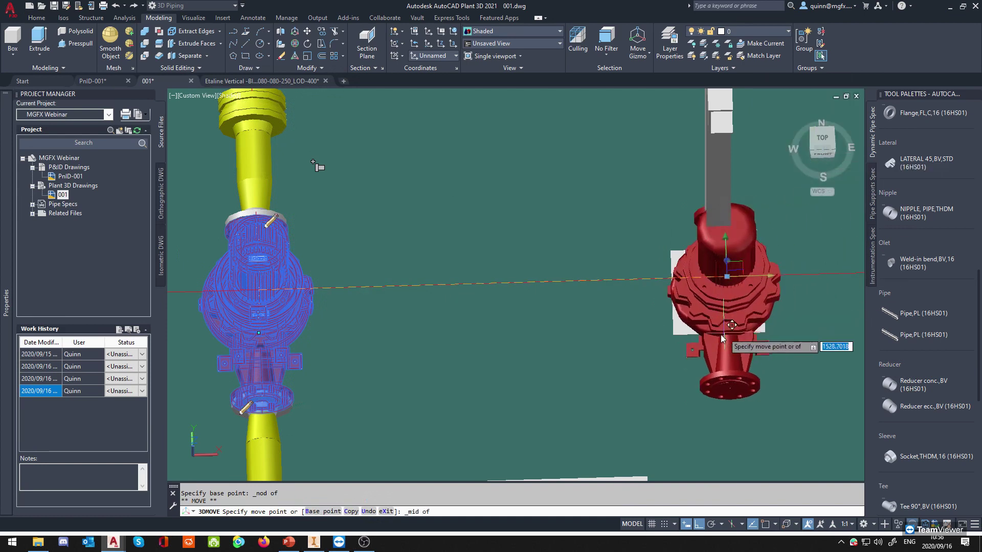
{"action": "left_click", "coordinate": [720, 335]}
{"action": "scroll", "coordinate": [657, 319], "scroll_direction": "down", "scroll_amount": 2}
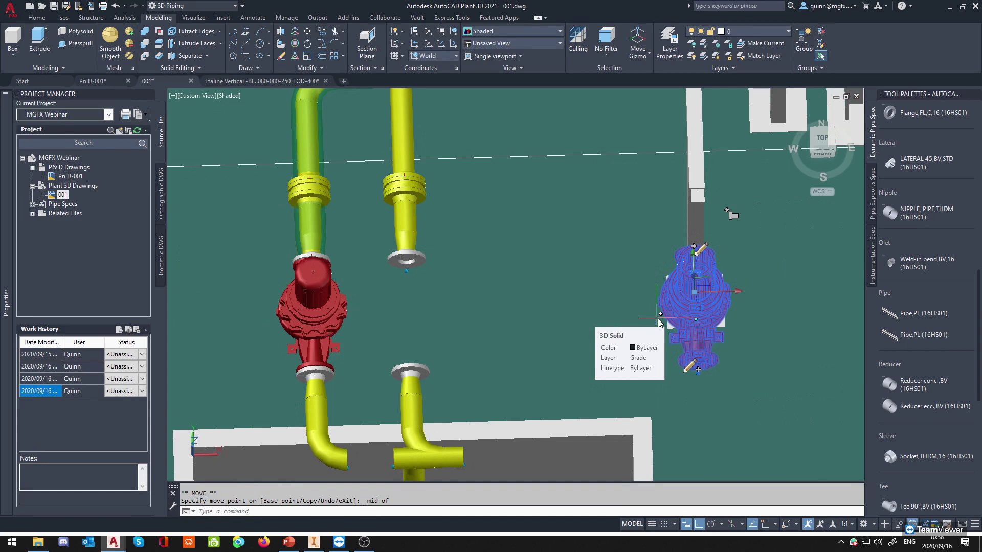
{"action": "key", "text": "Escape"}
Try another 3D Move of the relocated pump beside the steel column.
{"action": "middle_click_drag", "start_coordinate": [749, 332], "coordinate": [603, 228], "text": "shift"}
{"action": "left_click", "coordinate": [295, 34]}
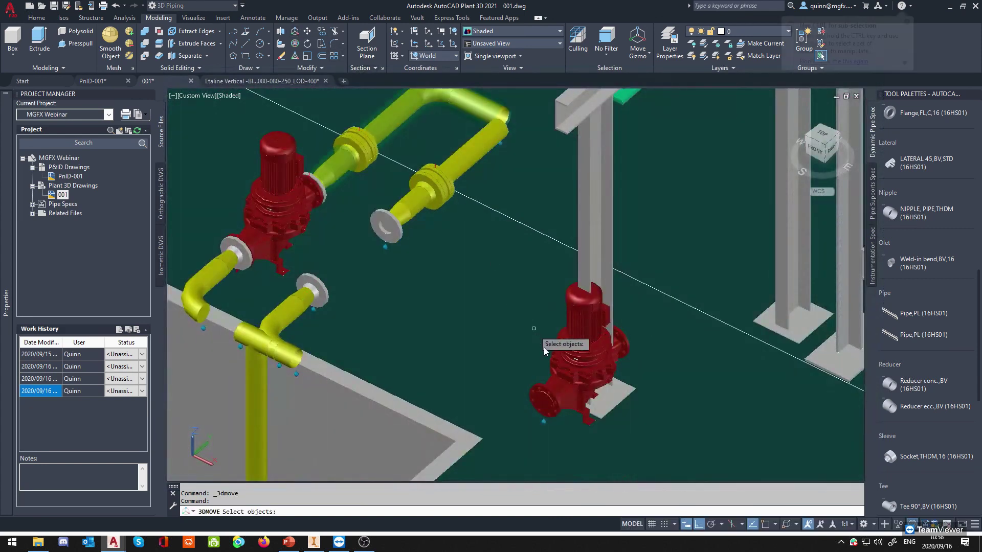
{"action": "left_click", "coordinate": [550, 339]}
{"action": "key", "text": "Return"}
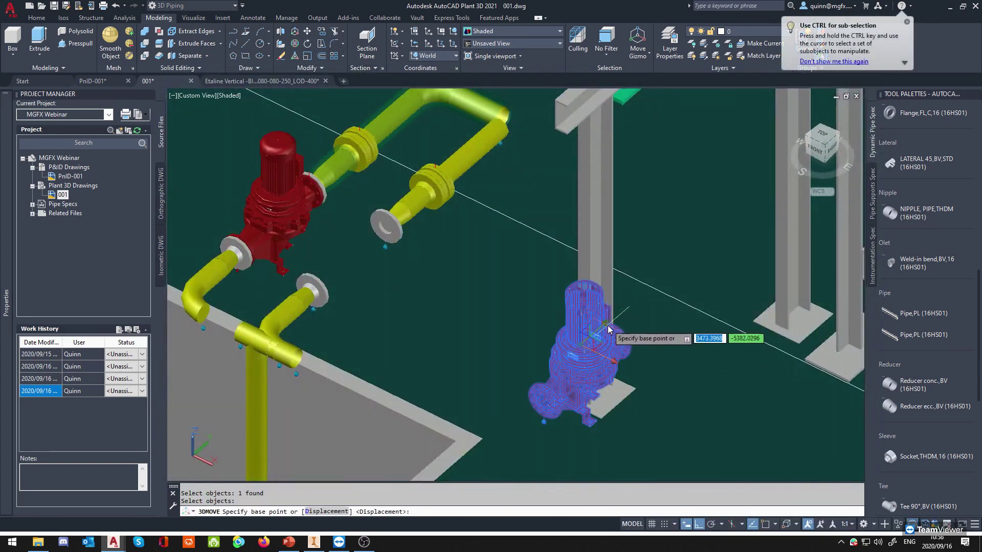
{"action": "left_click", "coordinate": [576, 327]}
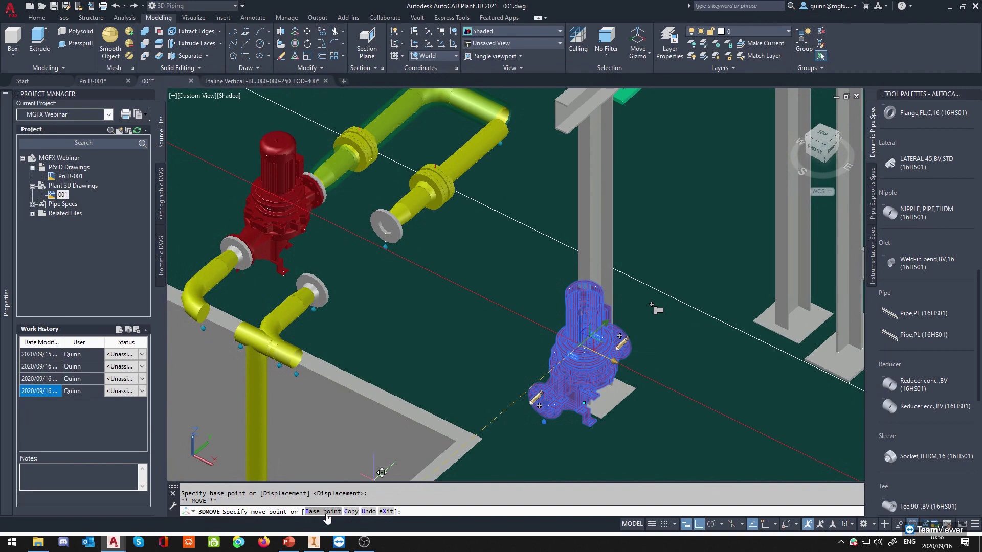
{"action": "left_click", "coordinate": [518, 358]}
Delete the relocated pump beside the steel column.
{"action": "scroll", "coordinate": [542, 327], "scroll_direction": "down", "scroll_amount": 3}
{"action": "left_click", "coordinate": [575, 337]}
{"action": "key", "text": "Delete"}
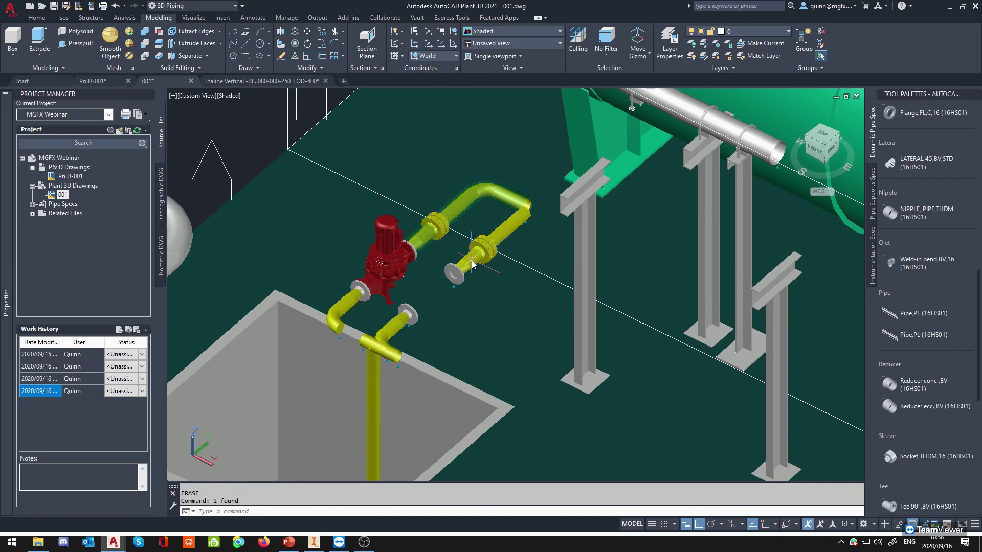
{"action": "scroll", "coordinate": [471, 260], "scroll_direction": "down", "scroll_amount": 2}
{"action": "scroll", "coordinate": [438, 262], "scroll_direction": "up", "scroll_amount": 3}
{"action": "left_click", "coordinate": [406, 262]}
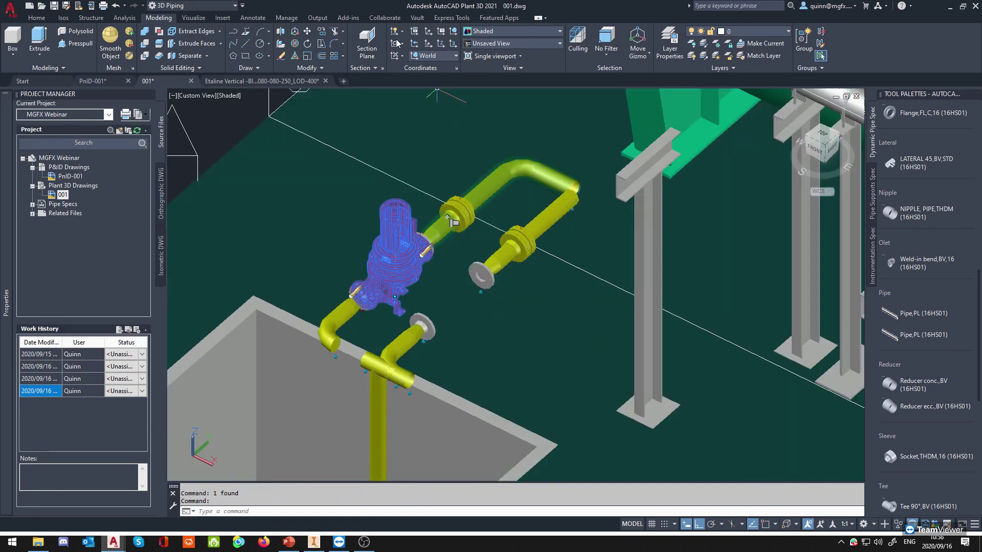
{"action": "left_click", "coordinate": [294, 33]}
{"action": "key", "text": "Escape"}
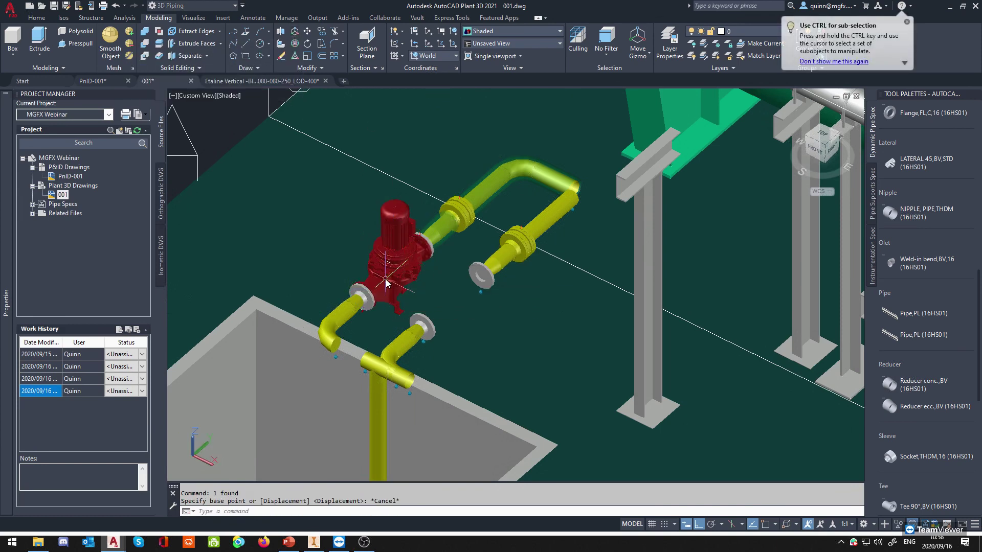
{"action": "scroll", "coordinate": [397, 307], "scroll_direction": "down", "scroll_amount": 2}
{"action": "scroll", "coordinate": [399, 312], "scroll_direction": "down", "scroll_amount": 2}
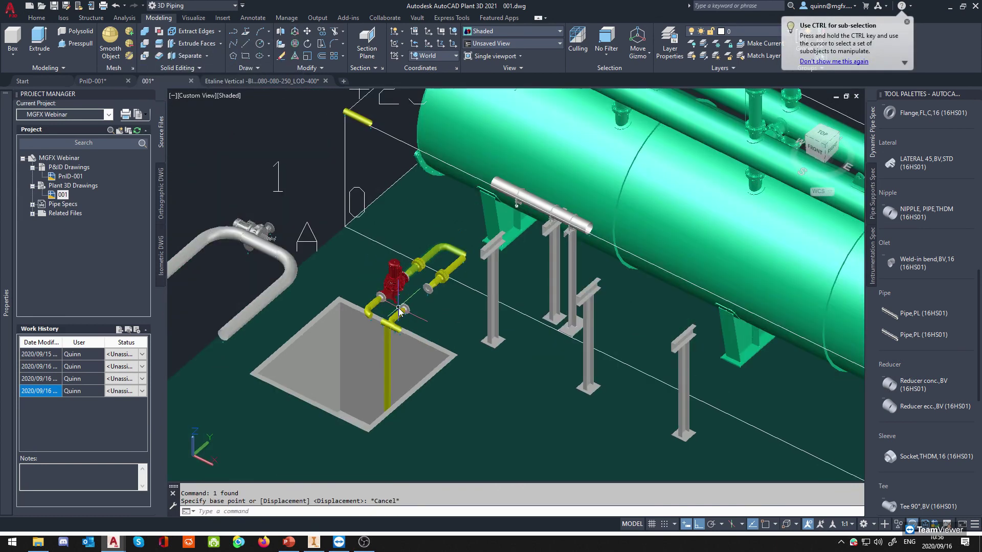
{"action": "middle_click_drag", "start_coordinate": [391, 235], "coordinate": [315, 168]}
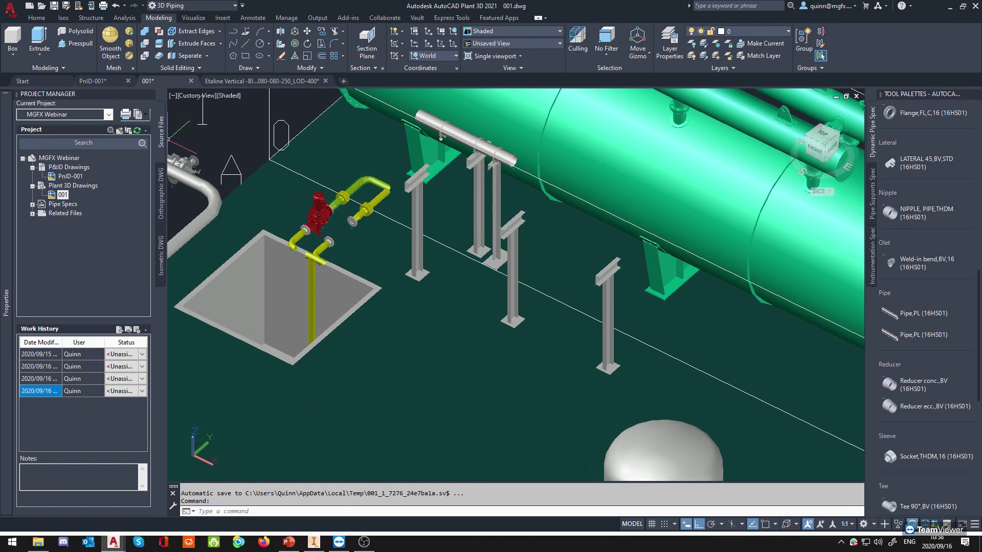
{"action": "key", "text": "alt+Tab"}
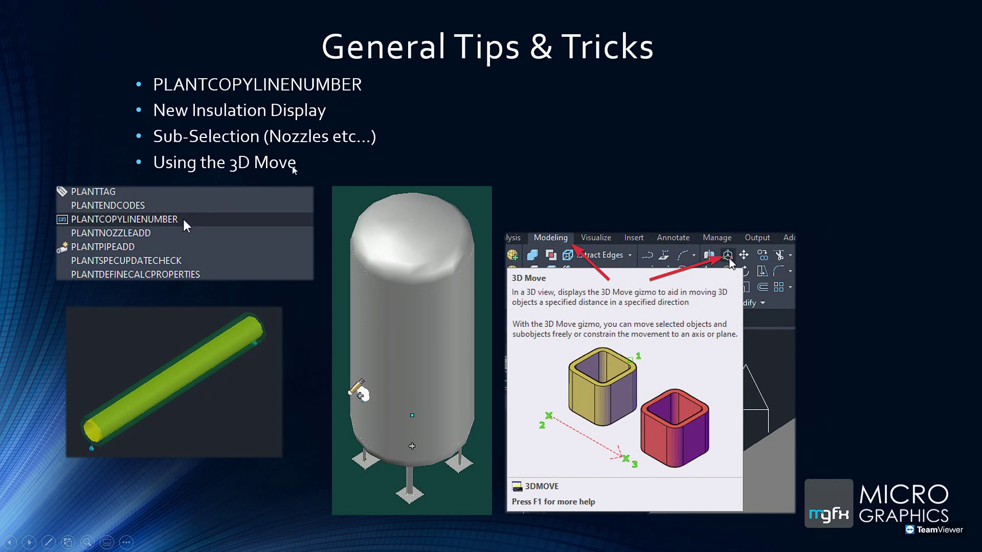
{"action": "key", "text": "Right"}
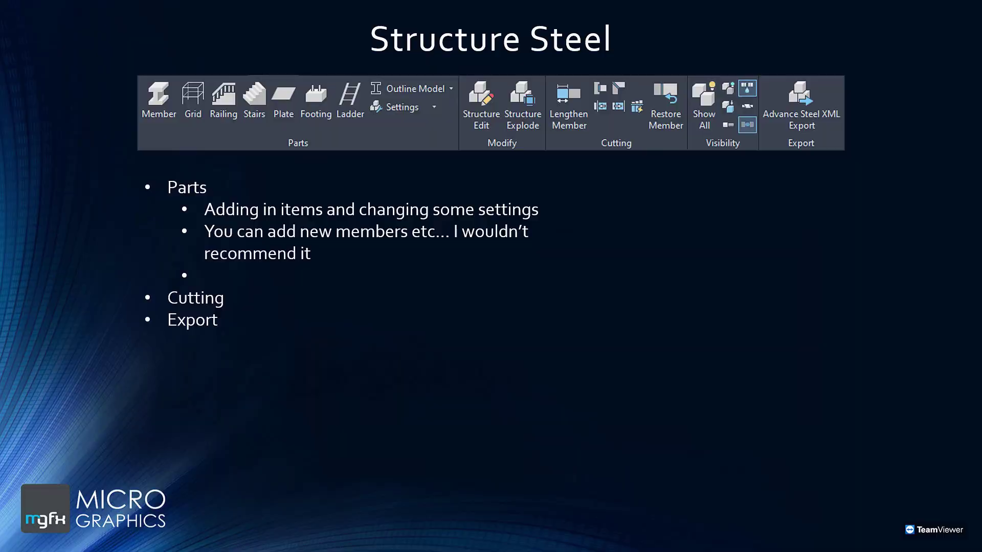
{"action": "key", "text": "alt+Tab"}
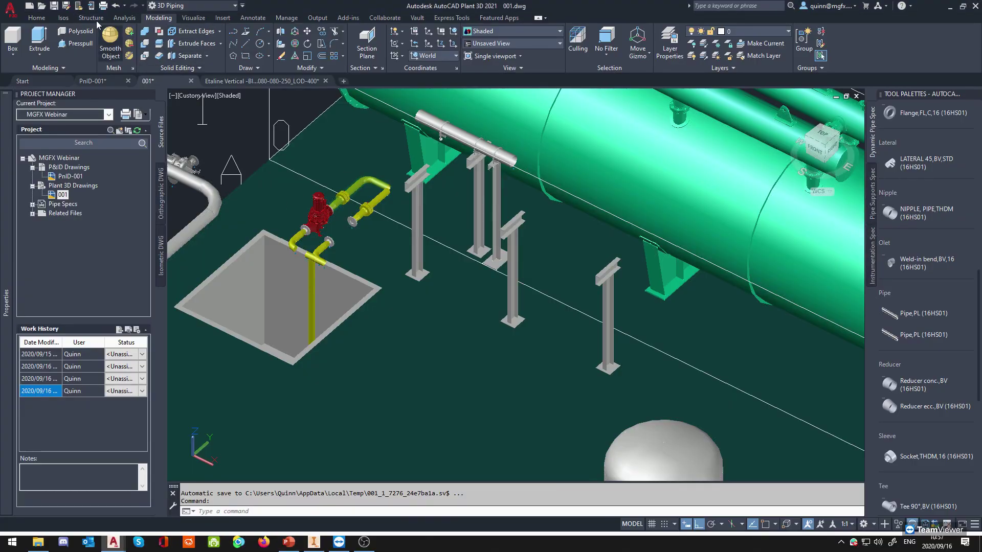
Select the structural grid around the large horizontal vessel and review the Create Grid settings without creating a new grid.
{"action": "left_click", "coordinate": [91, 18]}
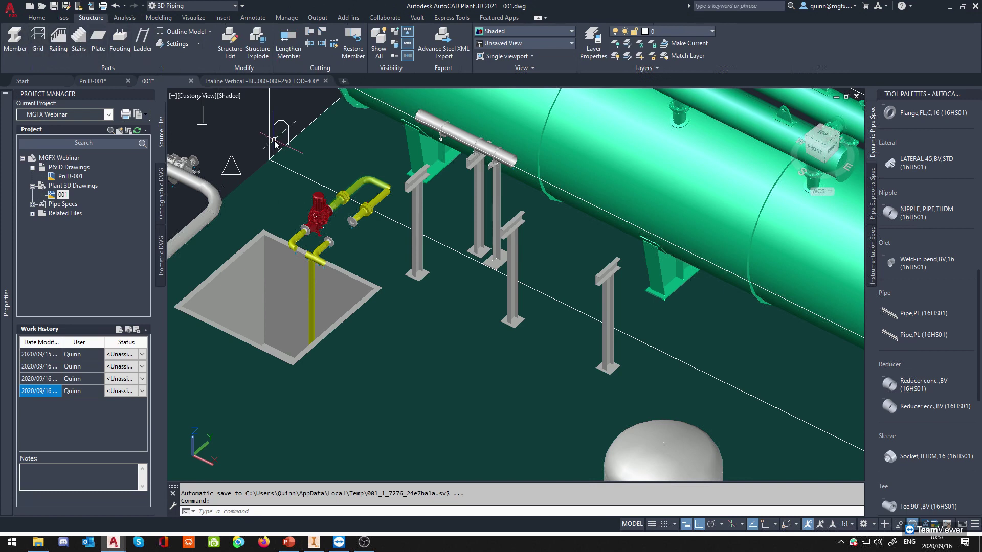
{"action": "middle_click_drag", "start_coordinate": [281, 134], "coordinate": [275, 248]}
{"action": "left_click", "coordinate": [287, 199]}
{"action": "left_click", "coordinate": [254, 198]}
{"action": "scroll", "coordinate": [298, 193], "scroll_direction": "down", "scroll_amount": 2}
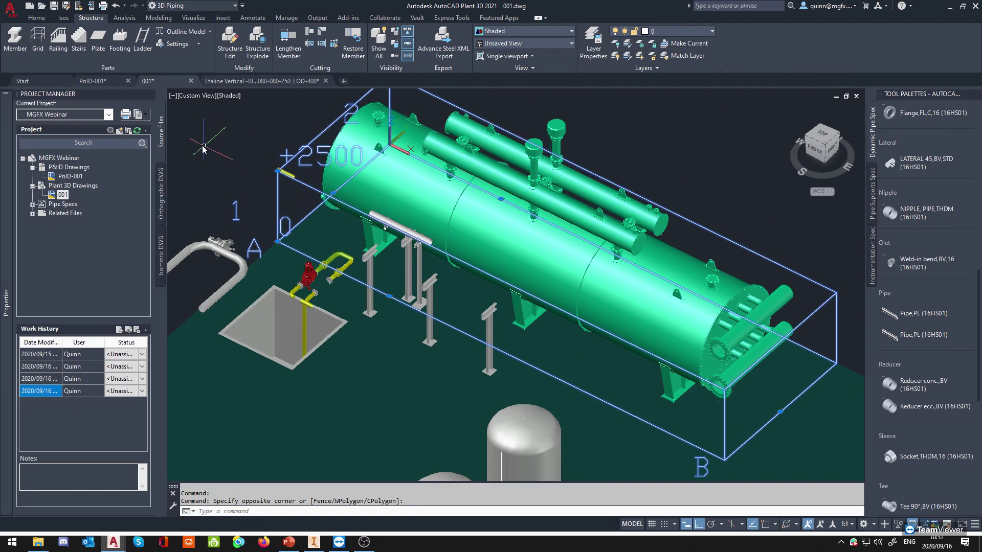
{"action": "left_click", "coordinate": [30, 44]}
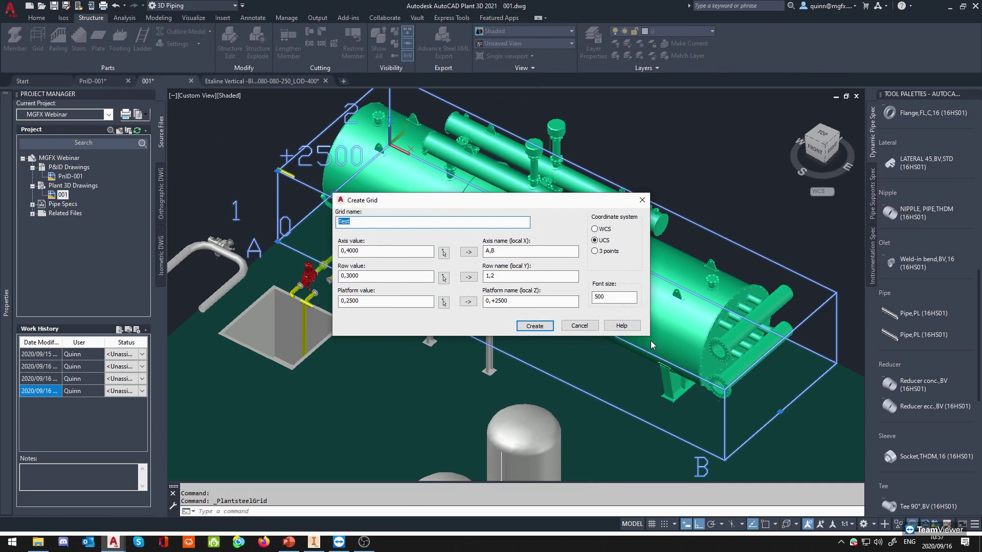
{"action": "key", "text": "Escape"}
{"action": "key", "text": "Escape"}
{"action": "middle_click_drag", "start_coordinate": [460, 289], "coordinate": [484, 301], "text": "shift"}
{"action": "key", "text": "Escape"}
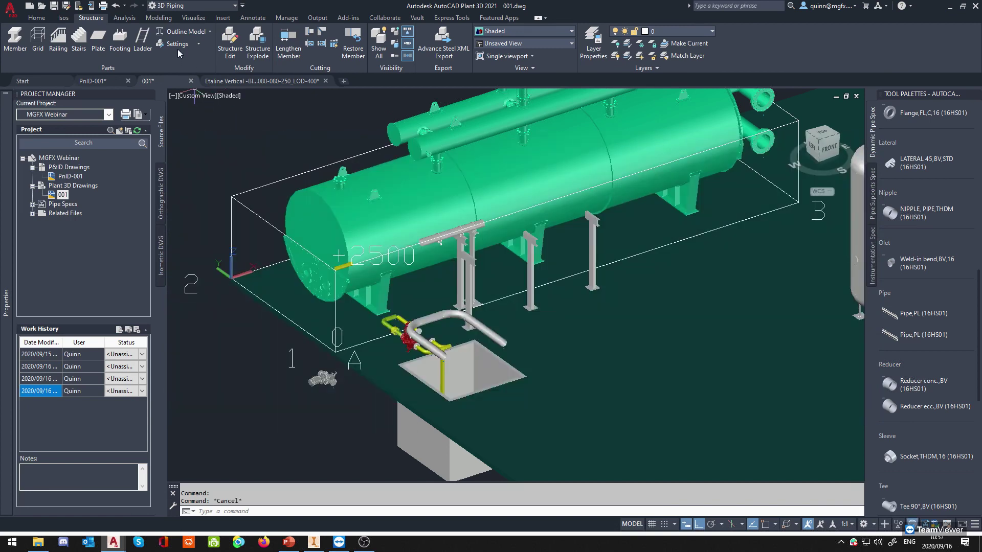
Model a vertical structural member along the grid's corner edge at the UCS origin, from its lower endpoint to its upper endpoint.
{"action": "left_click", "coordinate": [13, 41]}
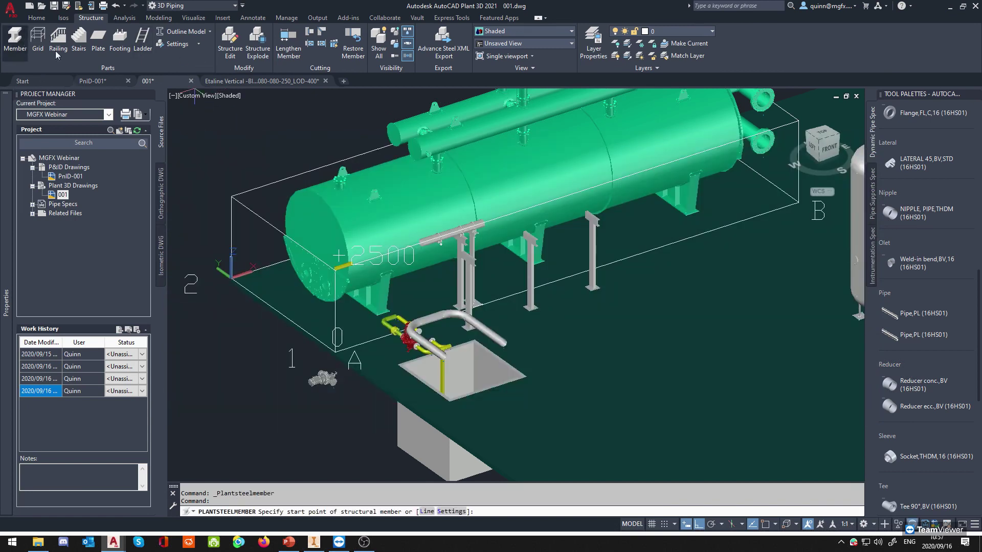
{"action": "scroll", "coordinate": [220, 243], "scroll_direction": "up", "scroll_amount": 5}
{"action": "scroll", "coordinate": [268, 323], "scroll_direction": "up", "scroll_amount": 3}
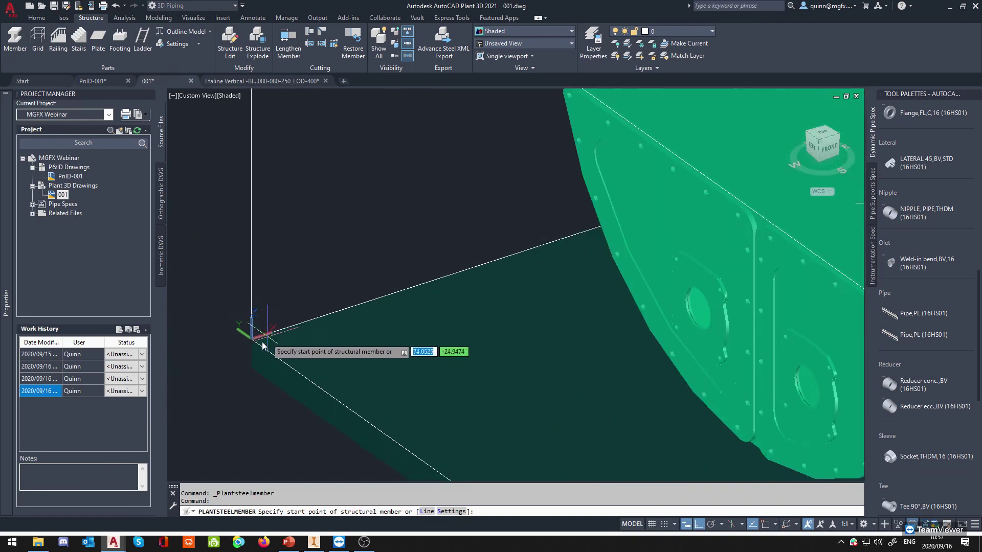
{"action": "right_click", "coordinate": [262, 345], "text": "shift"}
{"action": "left_click", "coordinate": [290, 154]}
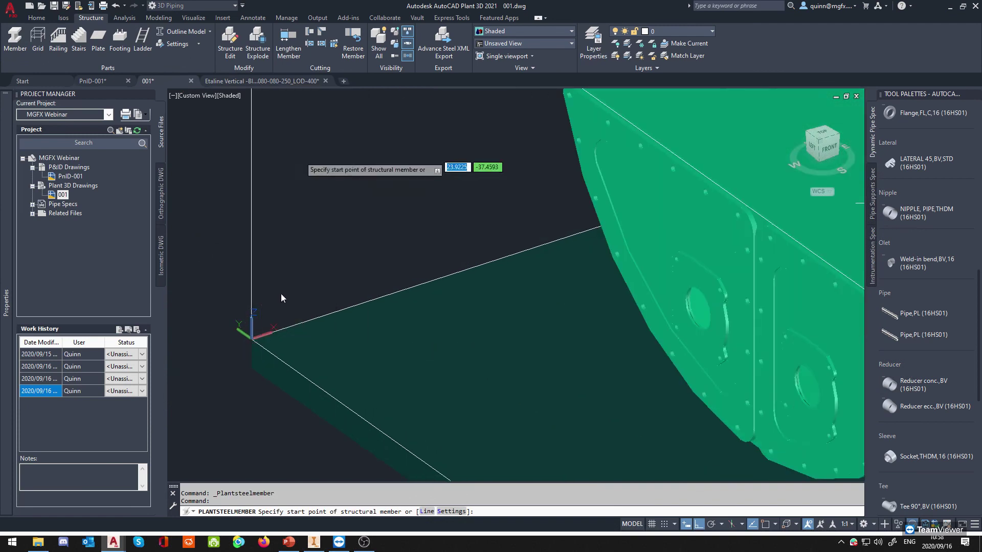
{"action": "left_click", "coordinate": [254, 338]}
{"action": "scroll", "coordinate": [254, 338], "scroll_direction": "down", "scroll_amount": 3}
{"action": "middle_click_drag", "start_coordinate": [249, 147], "coordinate": [271, 249]}
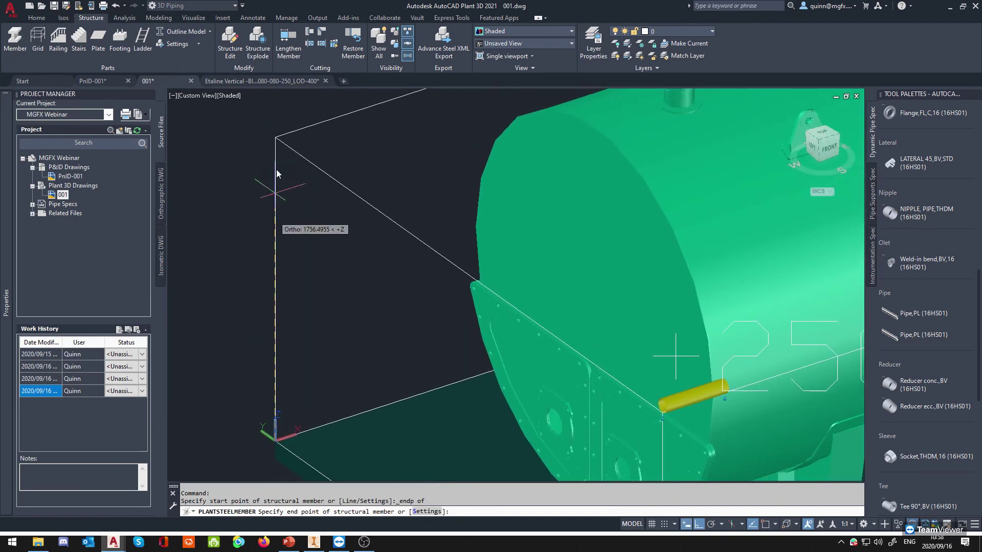
{"action": "right_click", "coordinate": [276, 139], "text": "shift"}
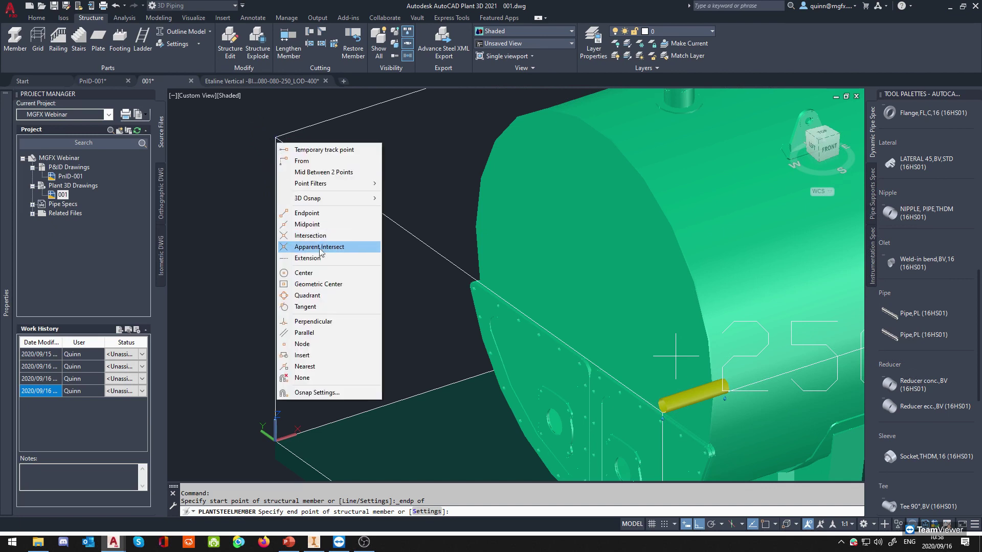
{"action": "left_click", "coordinate": [306, 213]}
{"action": "left_click", "coordinate": [276, 138]}
{"action": "key", "text": "Escape"}
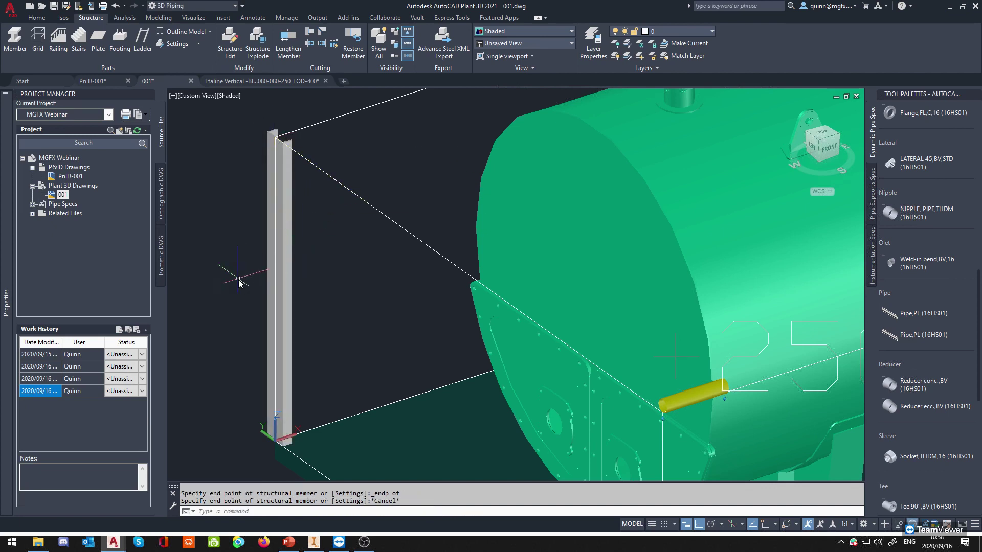
{"action": "scroll", "coordinate": [237, 215], "scroll_direction": "down", "scroll_amount": 3}
{"action": "scroll", "coordinate": [271, 291], "scroll_direction": "up", "scroll_amount": 3}
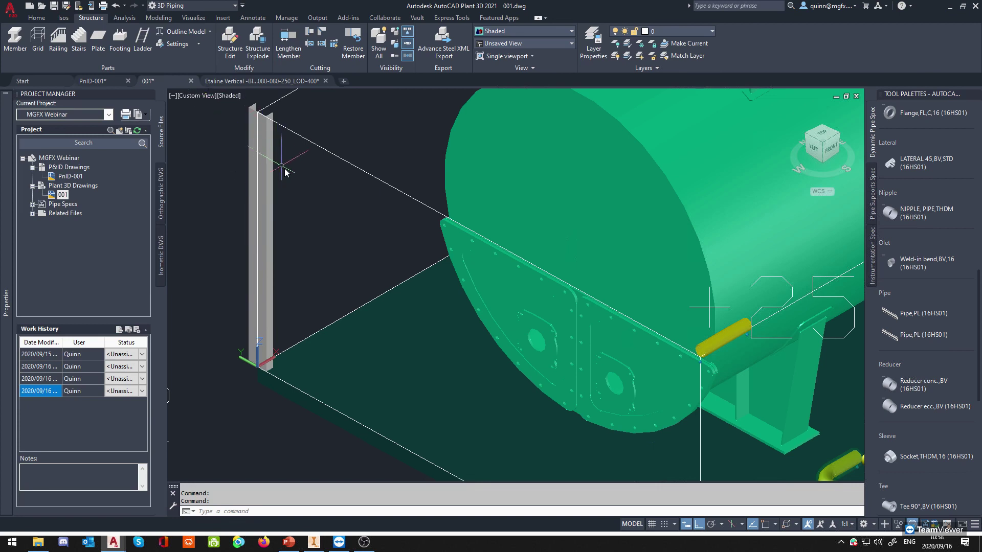
Open the structural member settings and compare the AISC shape standard with DIN.
{"action": "left_click", "coordinate": [179, 46]}
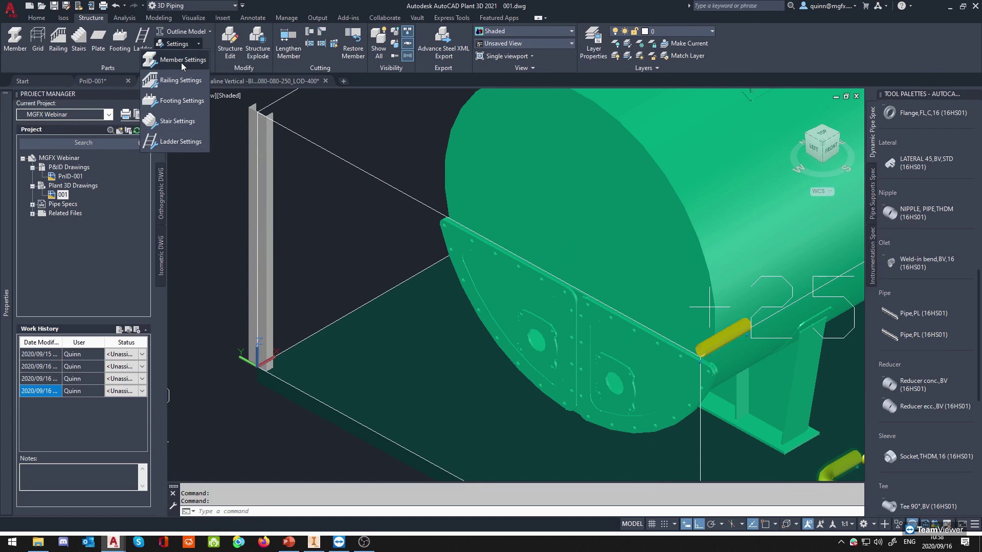
{"action": "left_click", "coordinate": [183, 65]}
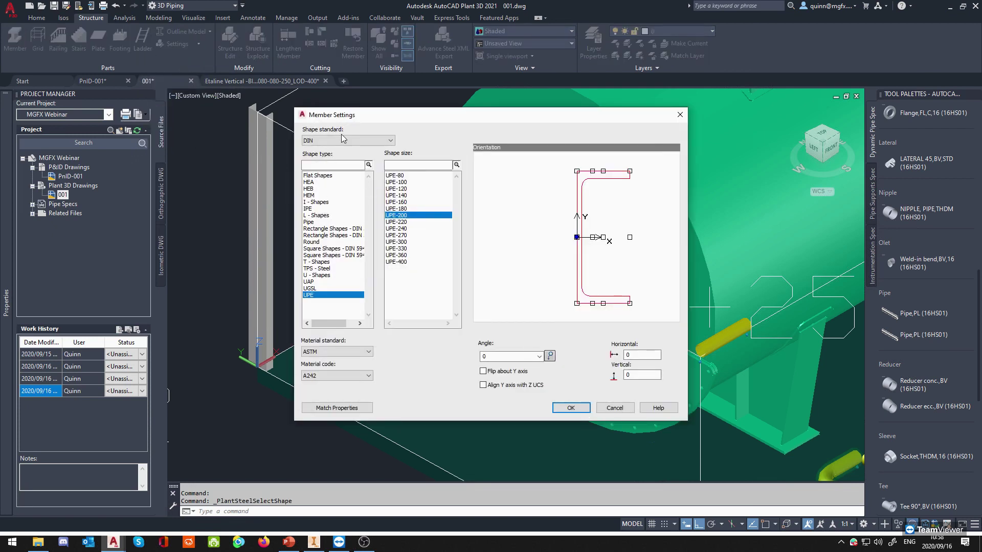
{"action": "left_click", "coordinate": [336, 140]}
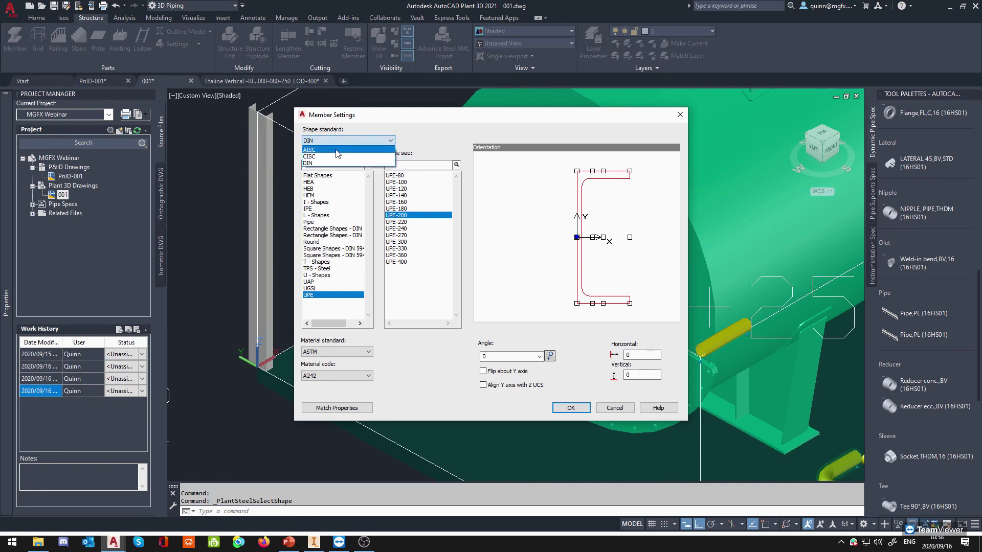
{"action": "left_click", "coordinate": [336, 150]}
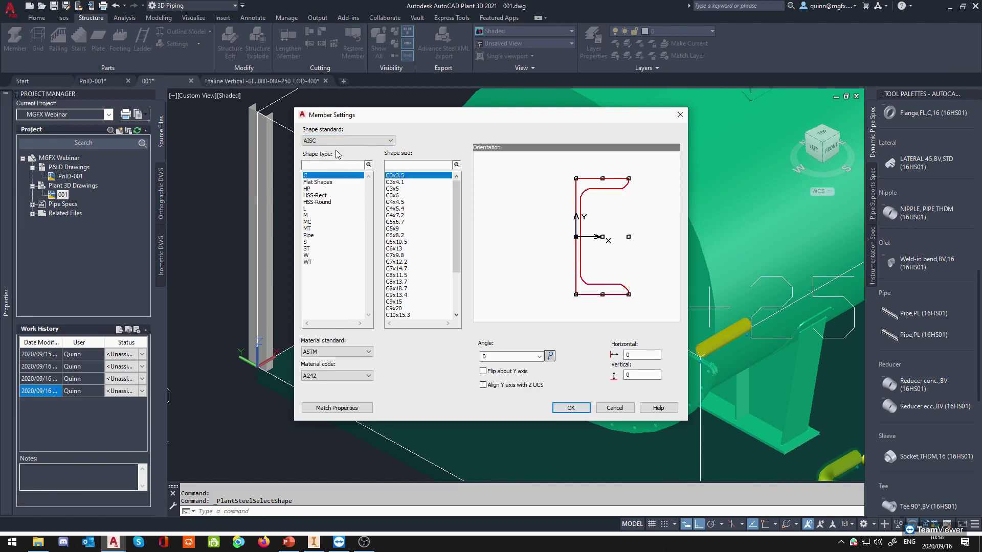
{"action": "left_click", "coordinate": [345, 141]}
{"action": "left_click", "coordinate": [335, 164]}
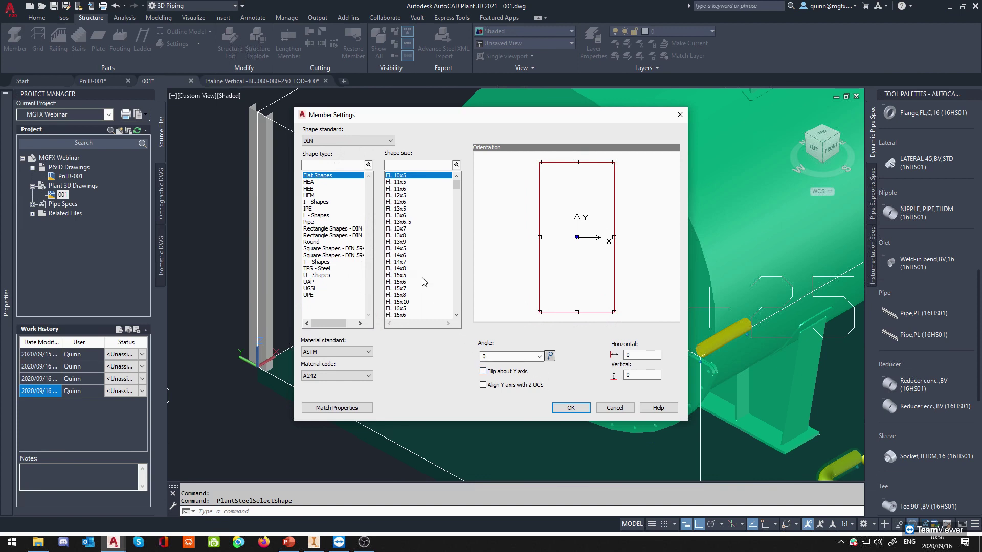
Preview the DIN shape types HEM, Square Shapes, TPS - Steel, UAP, UGSL and UPE, and leave the member settings without applying changes.
{"action": "left_click", "coordinate": [342, 197]}
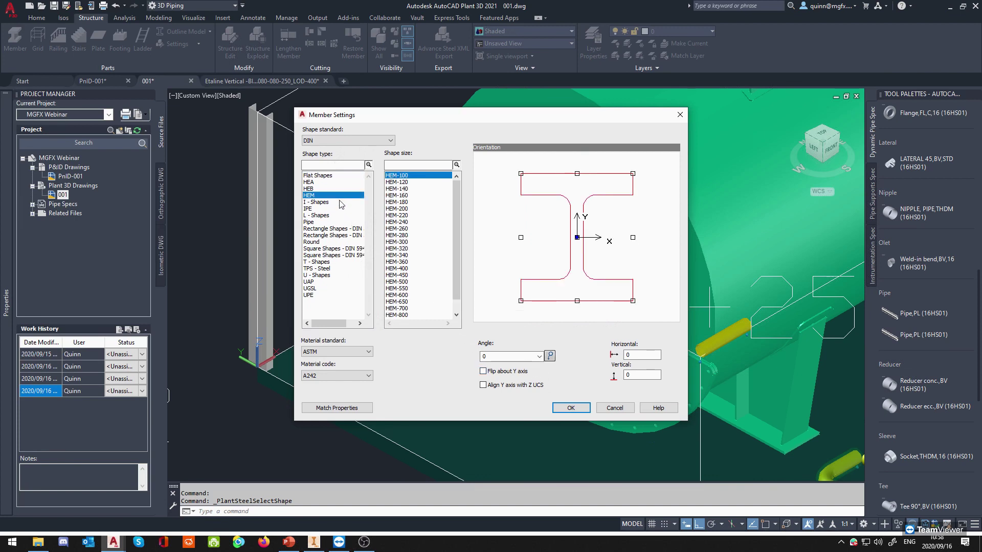
{"action": "left_click", "coordinate": [330, 248]}
{"action": "left_click", "coordinate": [327, 268]}
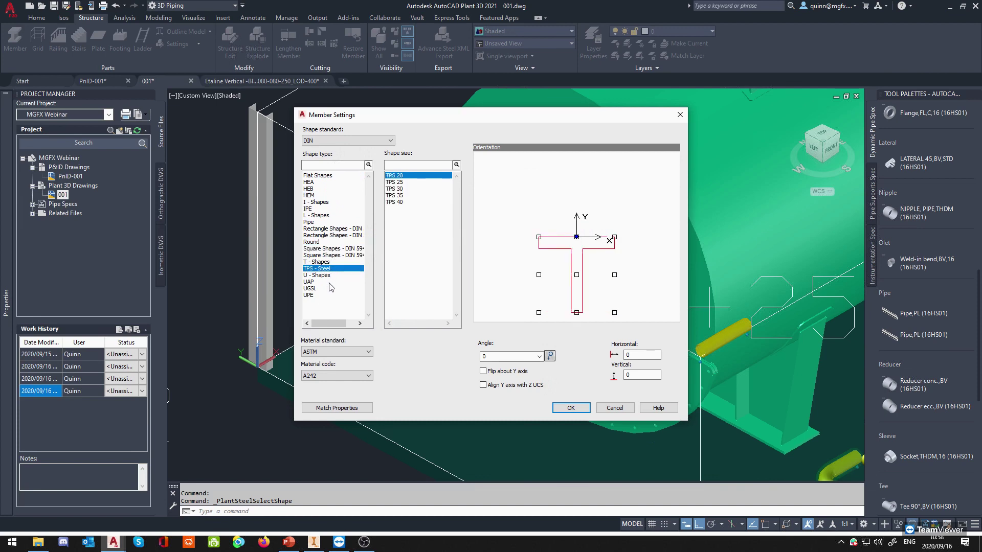
{"action": "left_click", "coordinate": [329, 283]}
{"action": "left_click", "coordinate": [321, 289]}
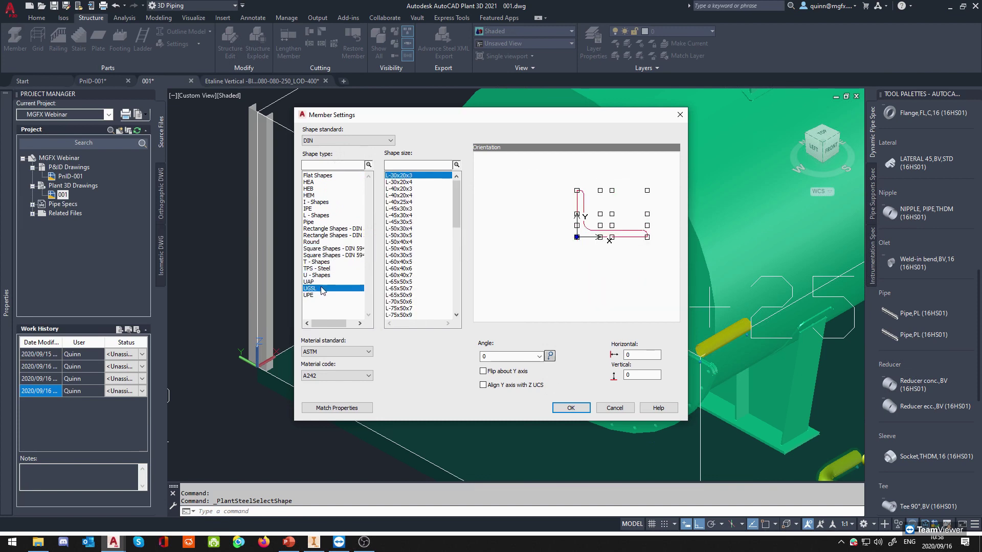
{"action": "left_click", "coordinate": [323, 295]}
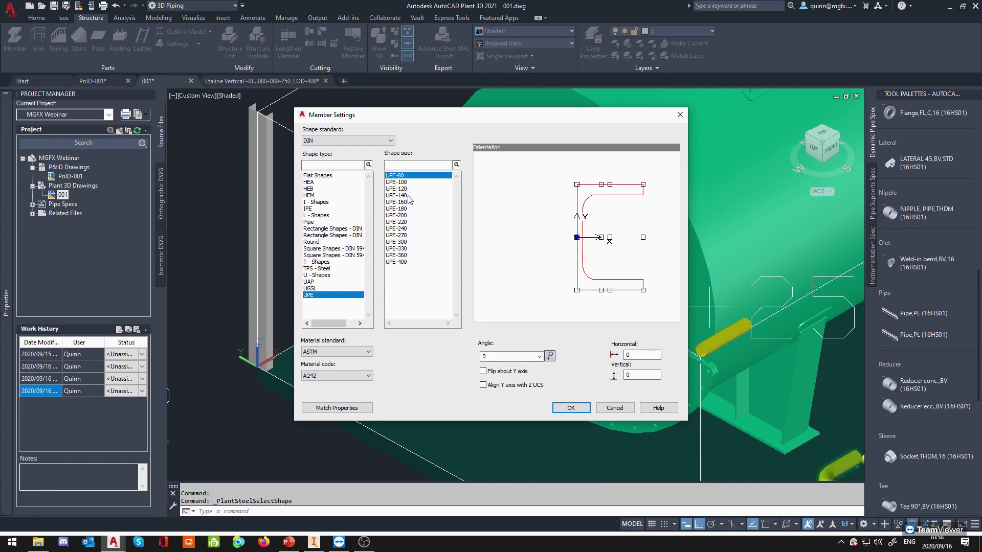
{"action": "left_click", "coordinate": [614, 408]}
Model a horizontal structural member from the grid endpoint at the column's top, running along the upper grid line beside the vessel.
{"action": "scroll", "coordinate": [388, 287], "scroll_direction": "down", "scroll_amount": 3}
{"action": "scroll", "coordinate": [368, 281], "scroll_direction": "up", "scroll_amount": 5}
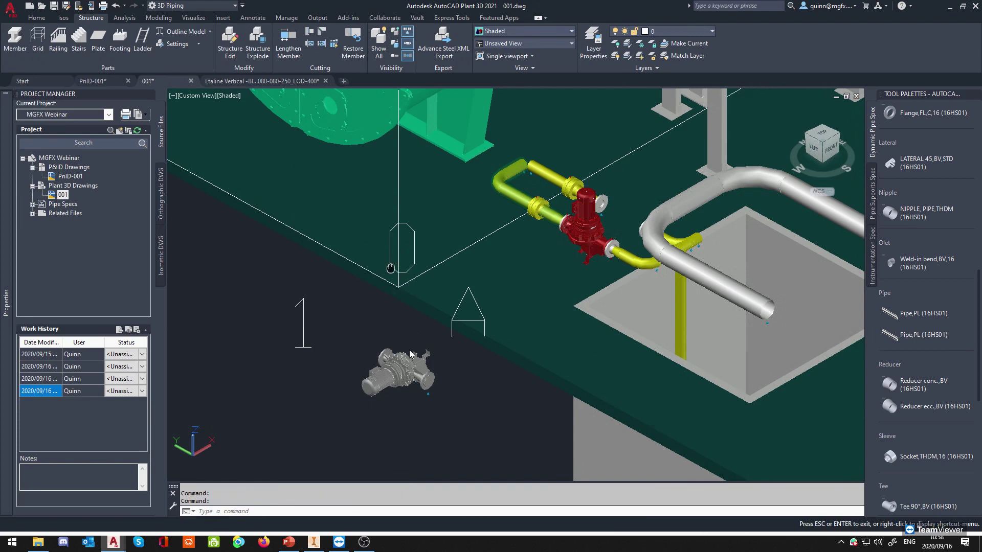
{"action": "middle_click_drag", "start_coordinate": [390, 268], "coordinate": [480, 461]}
{"action": "scroll", "coordinate": [476, 445], "scroll_direction": "down", "scroll_amount": 4}
{"action": "scroll", "coordinate": [332, 275], "scroll_direction": "up", "scroll_amount": 3}
{"action": "middle_click_drag", "start_coordinate": [509, 290], "coordinate": [497, 350]}
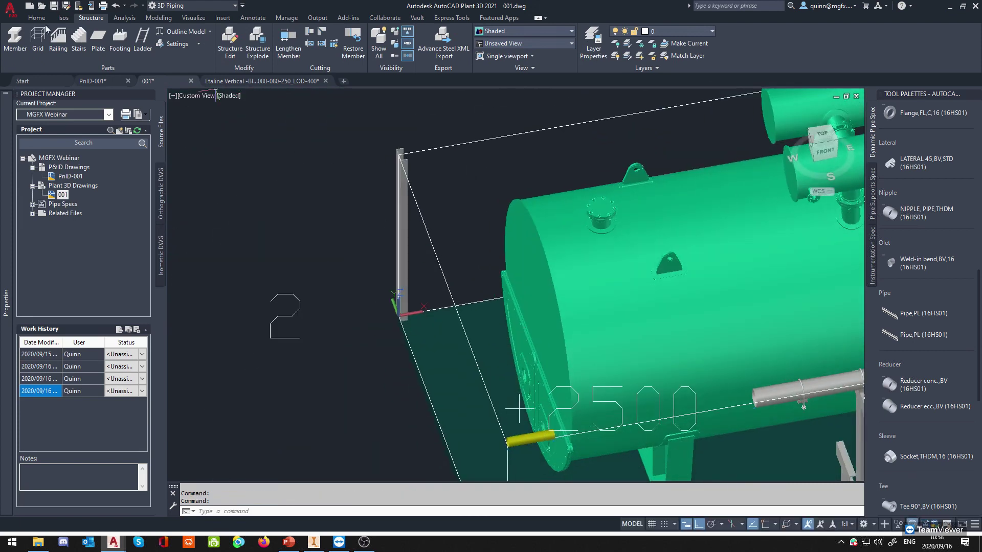
{"action": "left_click", "coordinate": [15, 37]}
{"action": "scroll", "coordinate": [411, 148], "scroll_direction": "up", "scroll_amount": 3}
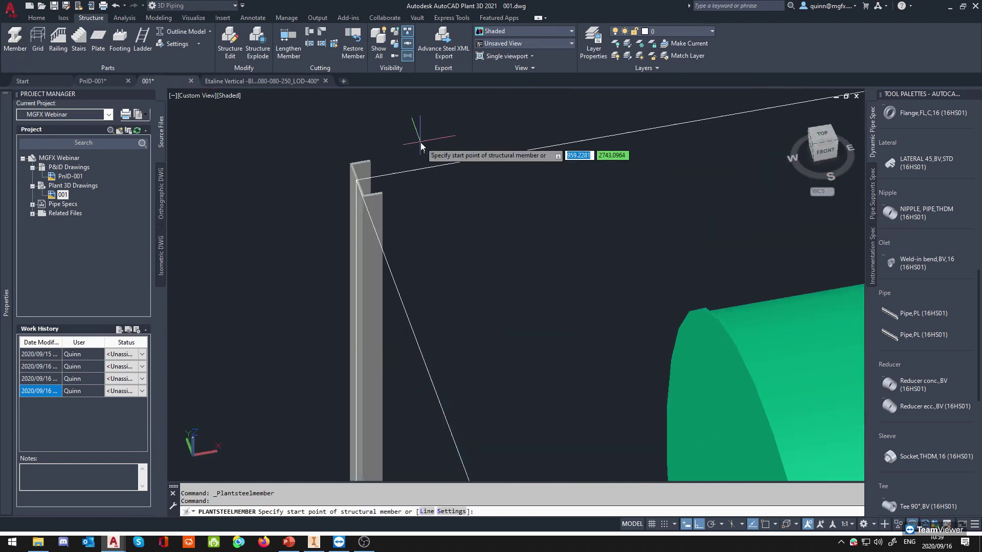
{"action": "right_click", "coordinate": [377, 178], "text": "shift"}
{"action": "left_click", "coordinate": [404, 243]}
{"action": "left_click", "coordinate": [386, 182]}
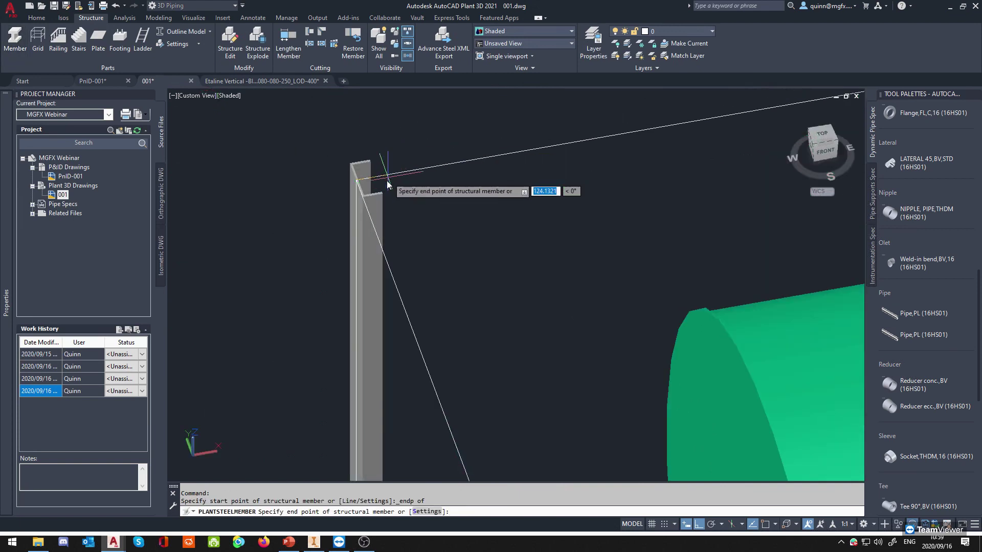
{"action": "scroll", "coordinate": [388, 185], "scroll_direction": "down", "scroll_amount": 3}
{"action": "left_click", "coordinate": [629, 183]}
{"action": "key", "text": "Escape"}
3D Rotate the horizontal beam about its long axis so its web faces up and its flanges point down.
{"action": "scroll", "coordinate": [277, 225], "scroll_direction": "up", "scroll_amount": 3}
{"action": "middle_click_drag", "start_coordinate": [278, 226], "coordinate": [402, 192], "text": "shift"}
{"action": "left_click", "coordinate": [401, 192]}
{"action": "middle_click_drag", "start_coordinate": [374, 309], "coordinate": [399, 199], "text": "shift"}
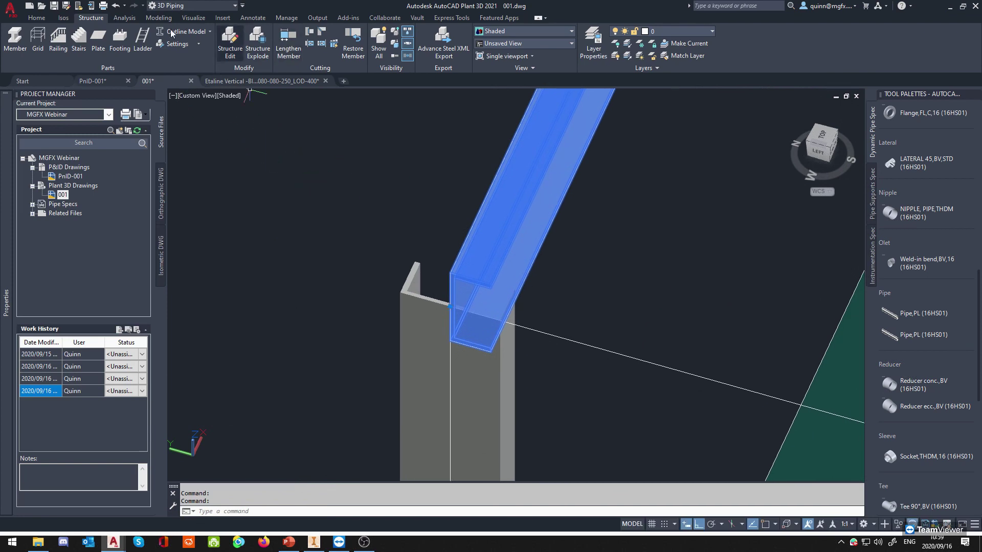
{"action": "left_click", "coordinate": [159, 17]}
{"action": "left_click", "coordinate": [296, 44]}
{"action": "scroll", "coordinate": [509, 213], "scroll_direction": "down", "scroll_amount": 5}
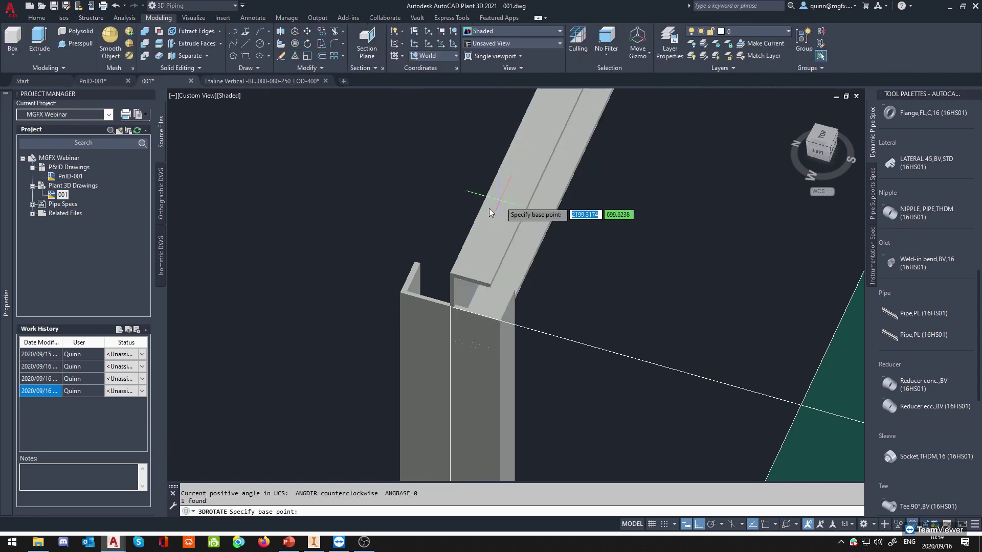
{"action": "middle_click_drag", "start_coordinate": [571, 183], "coordinate": [568, 177]}
{"action": "scroll", "coordinate": [565, 168], "scroll_direction": "up", "scroll_amount": 3}
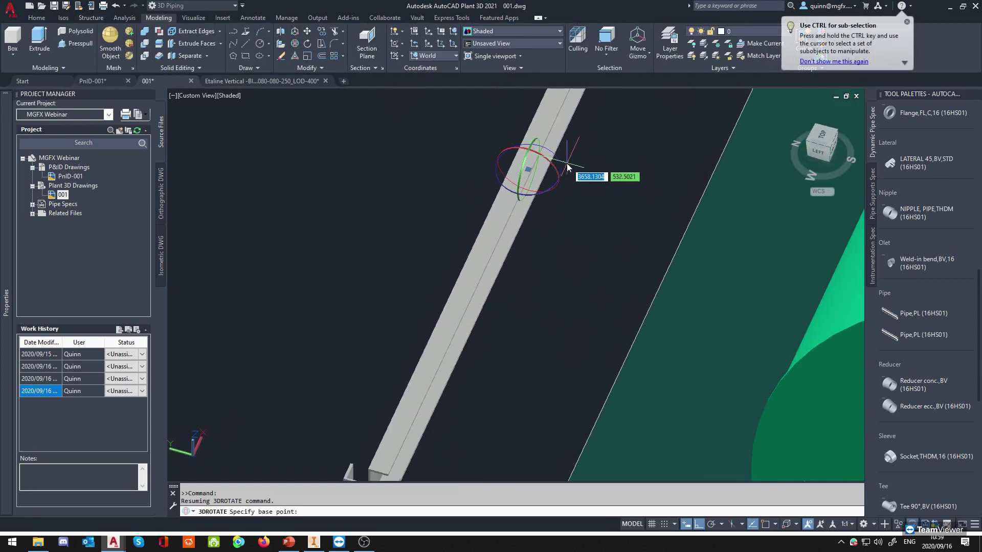
{"action": "left_click", "coordinate": [549, 163]}
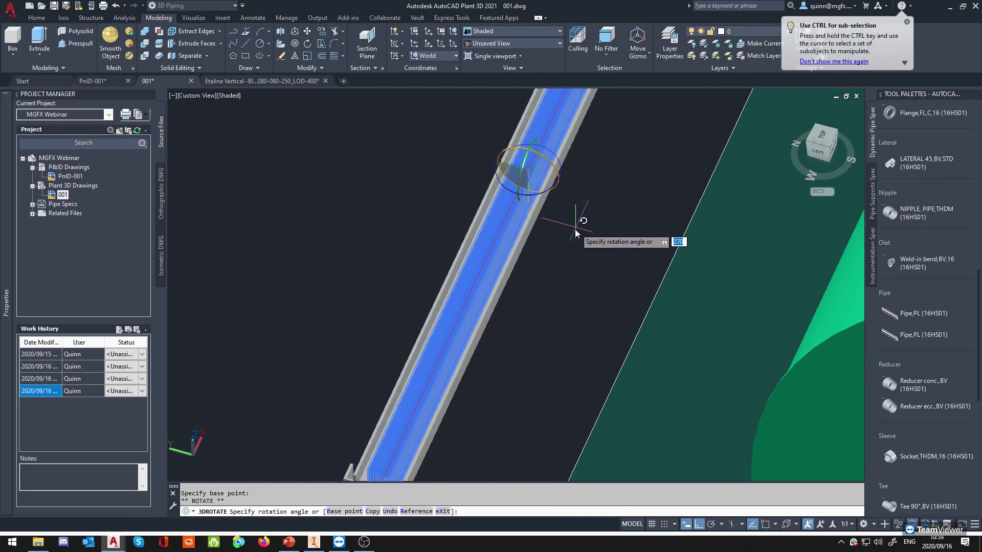
{"action": "scroll", "coordinate": [582, 220], "scroll_direction": "down", "scroll_amount": 2}
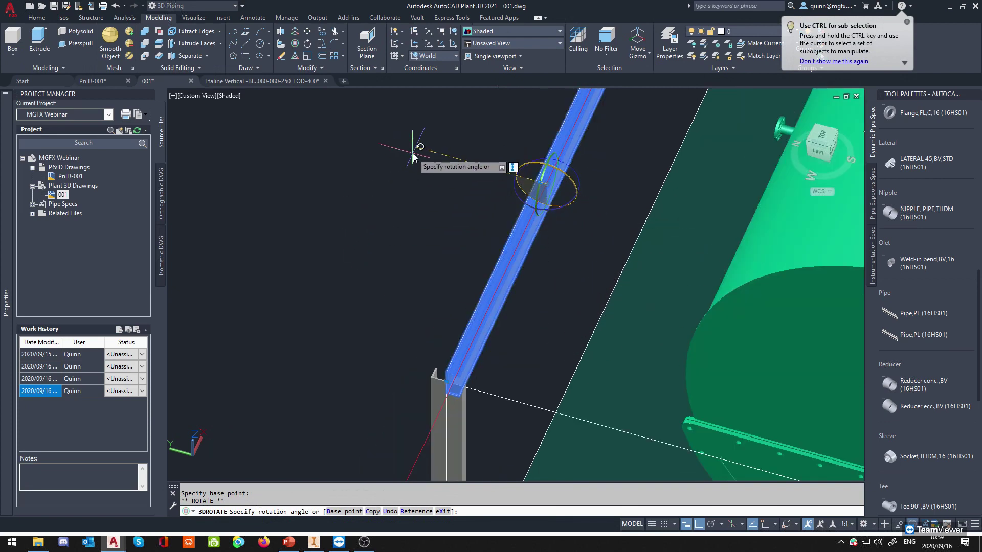
{"action": "left_click", "coordinate": [558, 167]}
Move the rotated beam from the midpoint of its end edge to the endpoint of the grid corner at the column's top.
{"action": "scroll", "coordinate": [455, 385], "scroll_direction": "up", "scroll_amount": 6}
{"action": "middle_click_drag", "start_coordinate": [455, 385], "coordinate": [453, 311]}
{"action": "type", "text": "m"}
{"action": "key", "text": "space"}
{"action": "scroll", "coordinate": [388, 304], "scroll_direction": "up", "scroll_amount": 4}
{"action": "right_click", "coordinate": [388, 314], "text": "shift"}
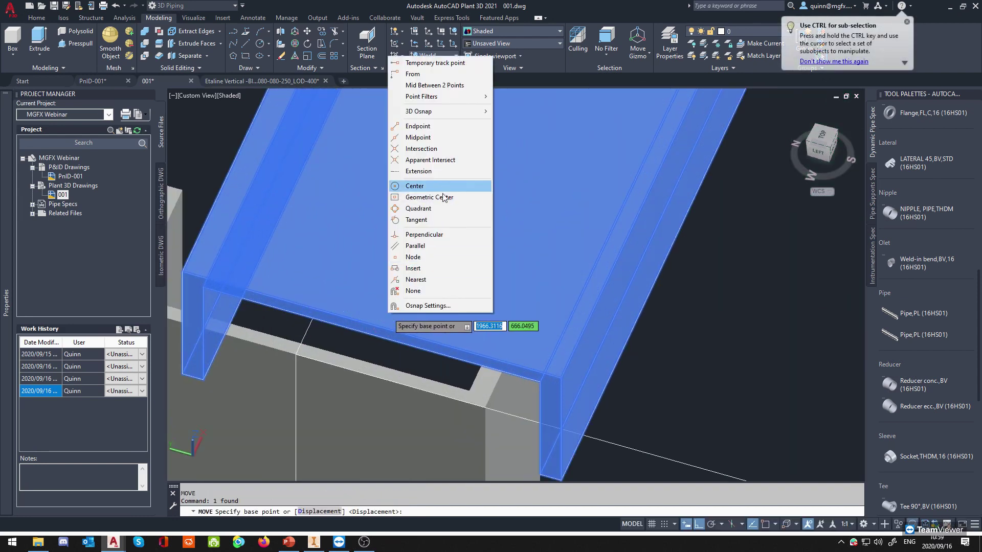
{"action": "left_click", "coordinate": [439, 143]}
{"action": "left_click", "coordinate": [369, 335]}
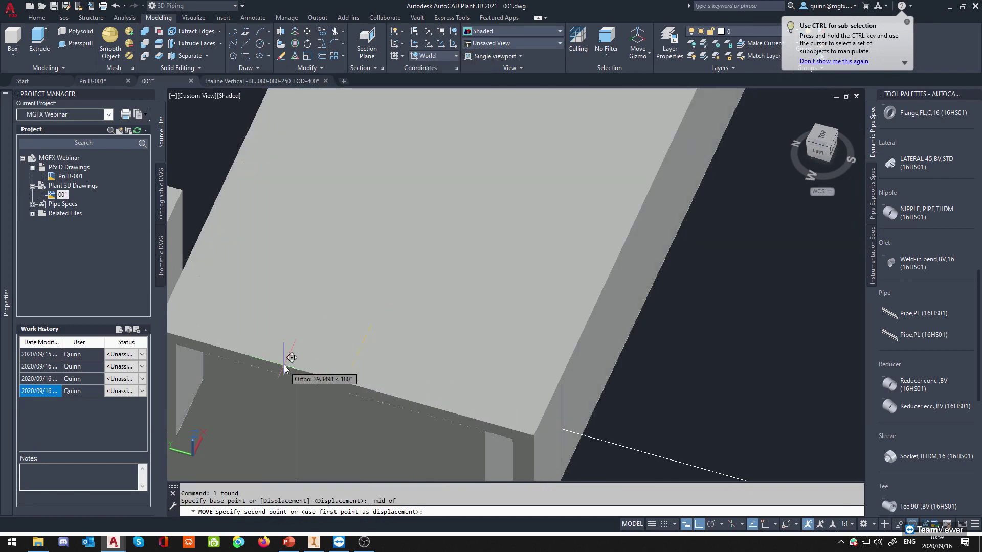
{"action": "right_click", "coordinate": [311, 352], "text": "shift"}
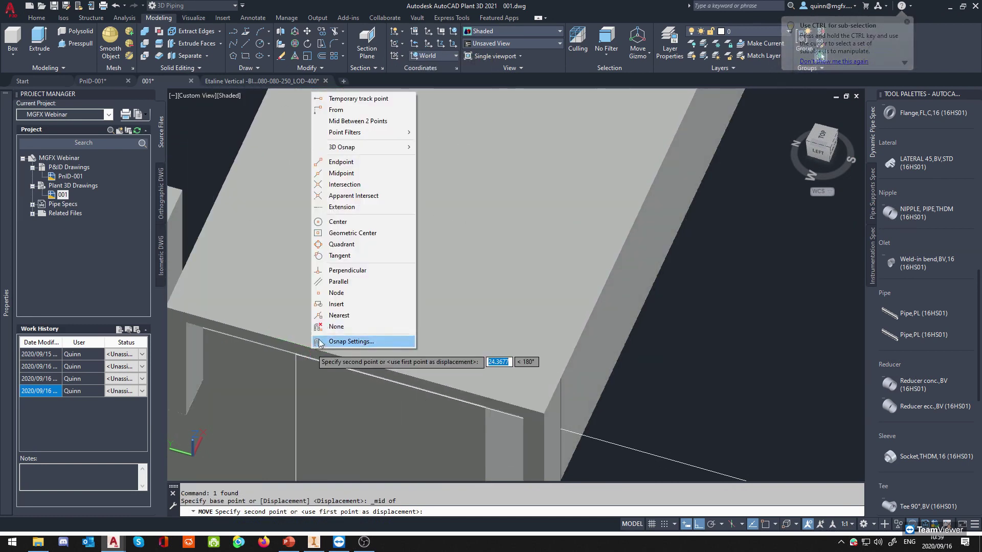
{"action": "left_click", "coordinate": [342, 161]}
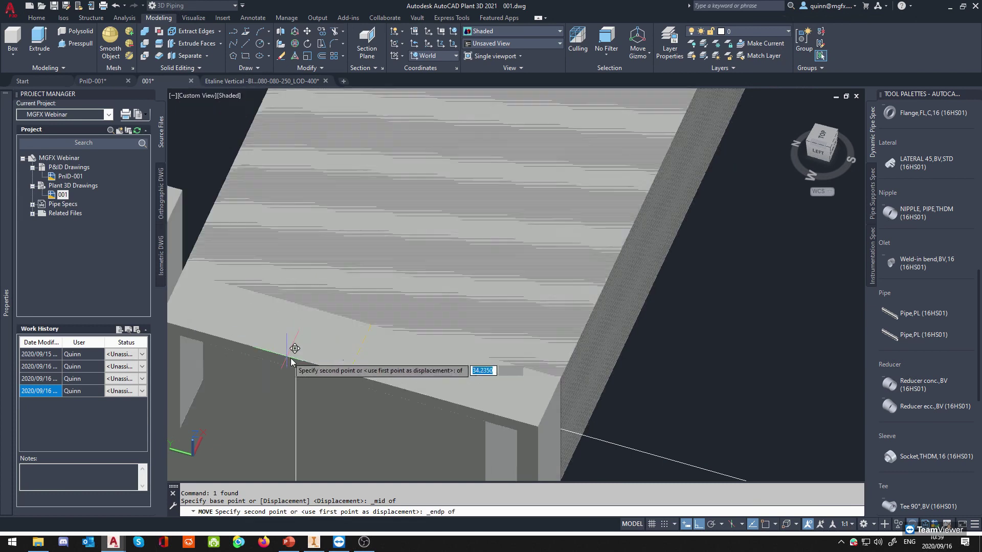
{"action": "left_click", "coordinate": [300, 360]}
{"action": "scroll", "coordinate": [403, 348], "scroll_direction": "down", "scroll_amount": 4}
{"action": "key", "text": "Escape"}
Examine from behind how the horizontal beam and the column meet at the upper corner, highlighting the members without editing them.
{"action": "middle_click_drag", "start_coordinate": [390, 388], "coordinate": [500, 303], "text": "shift"}
{"action": "left_click", "coordinate": [451, 318]}
{"action": "left_click", "coordinate": [316, 248]}
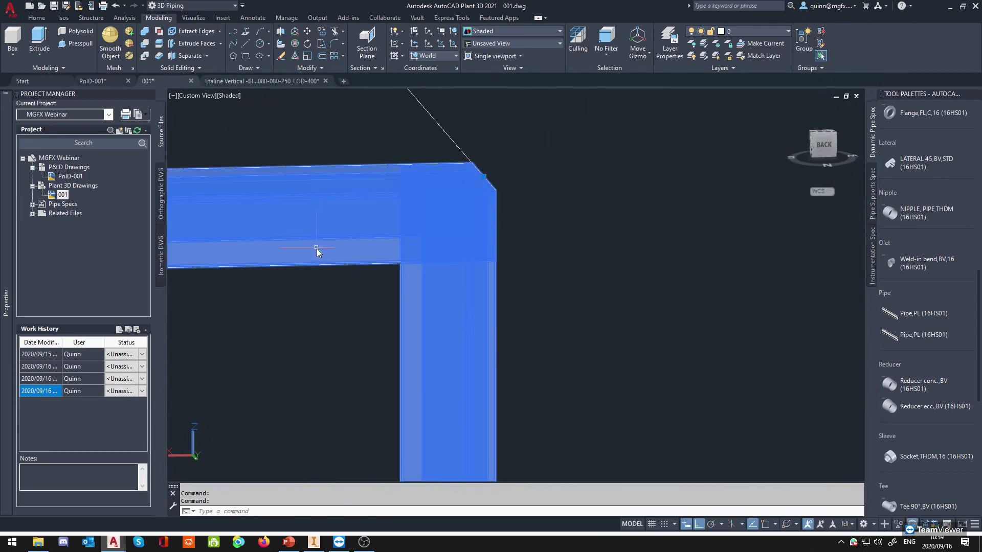
{"action": "key", "text": "Escape"}
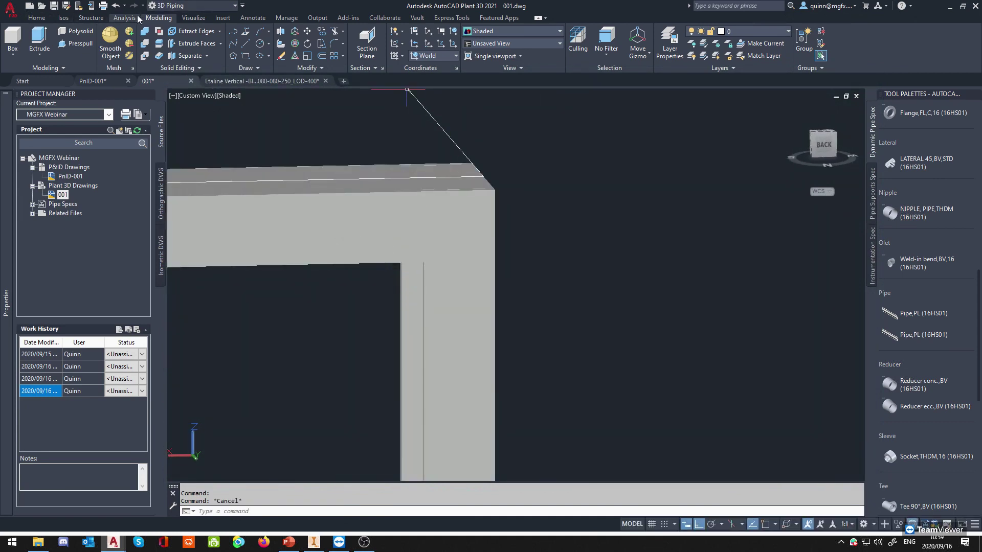
{"action": "left_click", "coordinate": [97, 18]}
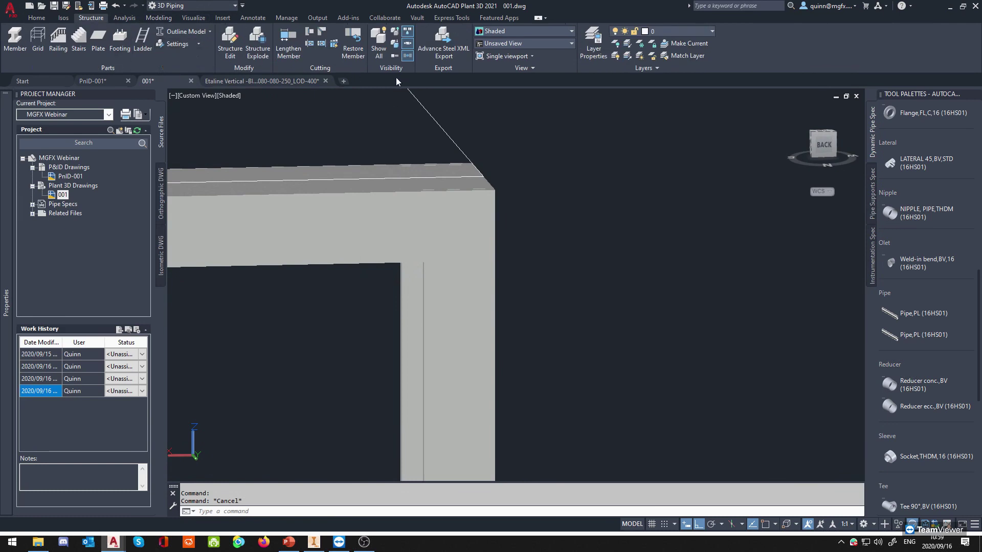
{"action": "left_click", "coordinate": [379, 226]}
{"action": "left_click", "coordinate": [464, 338]}
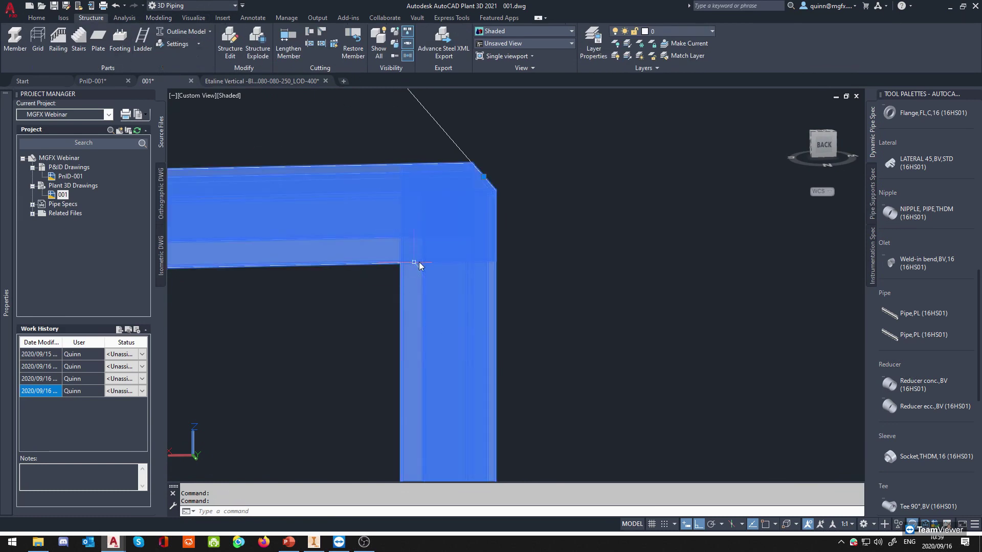
{"action": "key", "text": "Escape"}
{"action": "mouse_move", "coordinate": [478, 234]}
{"action": "middle_mouse_down", "text": "shift"}
{"action": "mouse_move", "coordinate": [471, 240]}
{"action": "mouse_move", "coordinate": [480, 237]}
{"action": "middle_mouse_up", "text": "shift"}
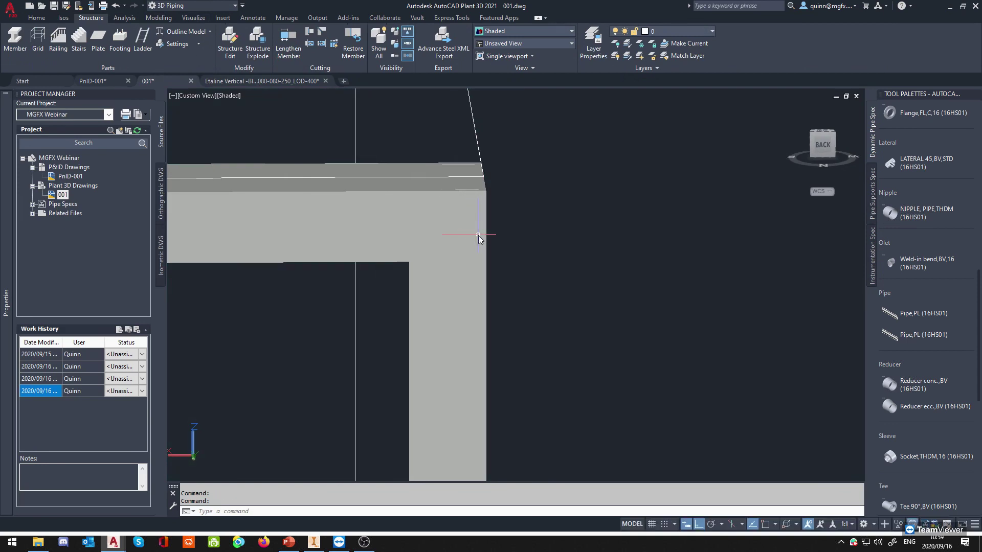
{"action": "left_click", "coordinate": [404, 214]}
{"action": "key", "text": "Escape"}
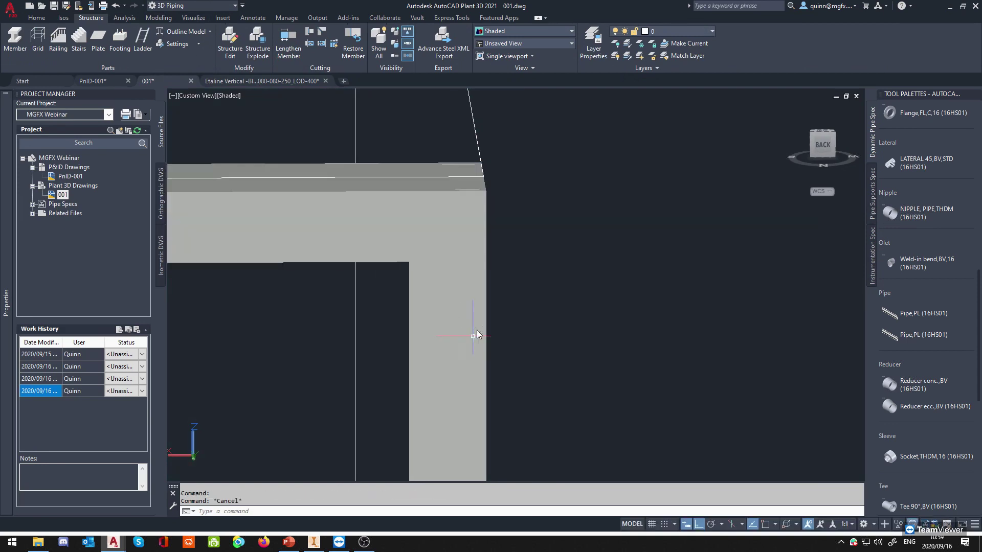
Try to cut the column against the horizontal beam, using the beam as the limiting member.
{"action": "left_click", "coordinate": [309, 34]}
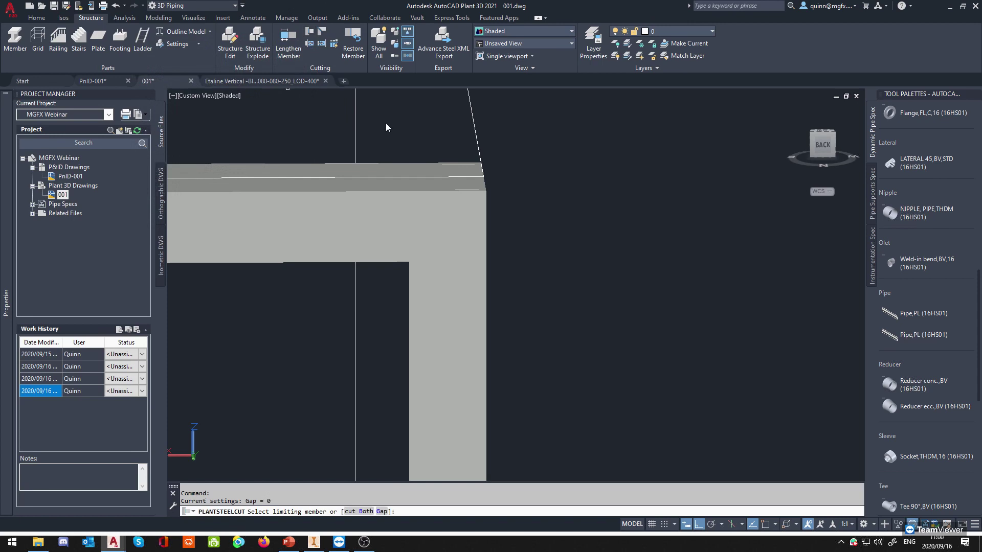
{"action": "left_click", "coordinate": [347, 246]}
{"action": "left_click", "coordinate": [440, 300]}
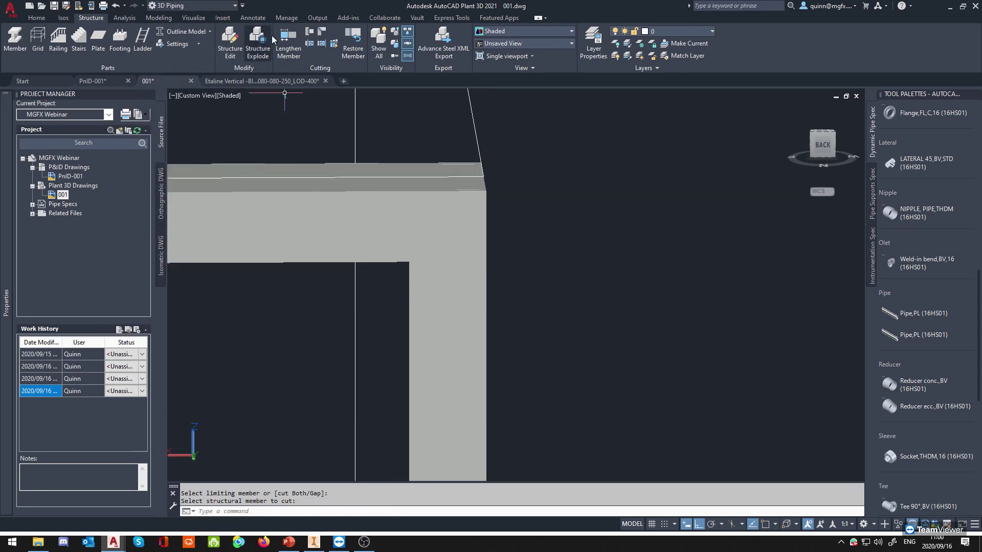
{"action": "left_click", "coordinate": [309, 33]}
{"action": "left_click", "coordinate": [356, 235]}
{"action": "left_click", "coordinate": [471, 313]}
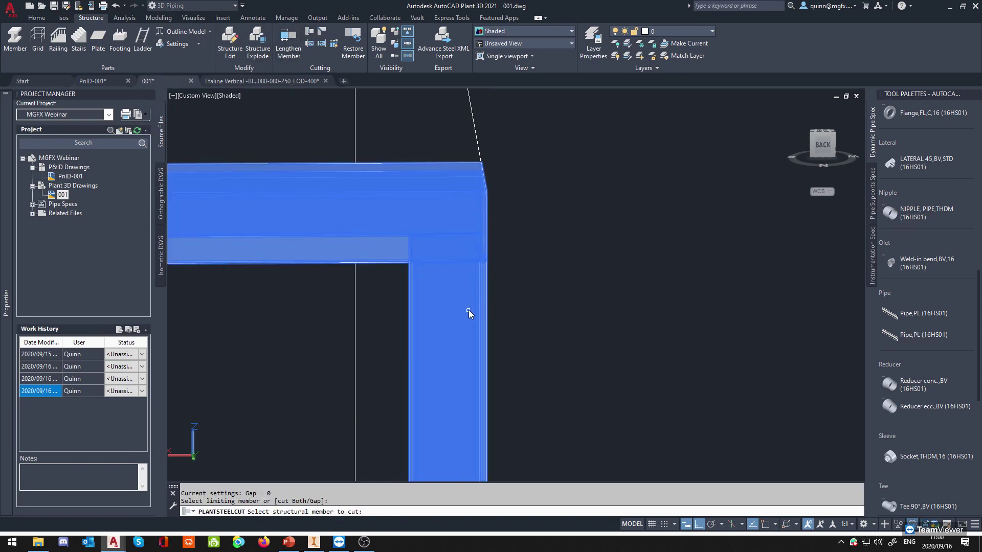
{"action": "key", "text": "Escape"}
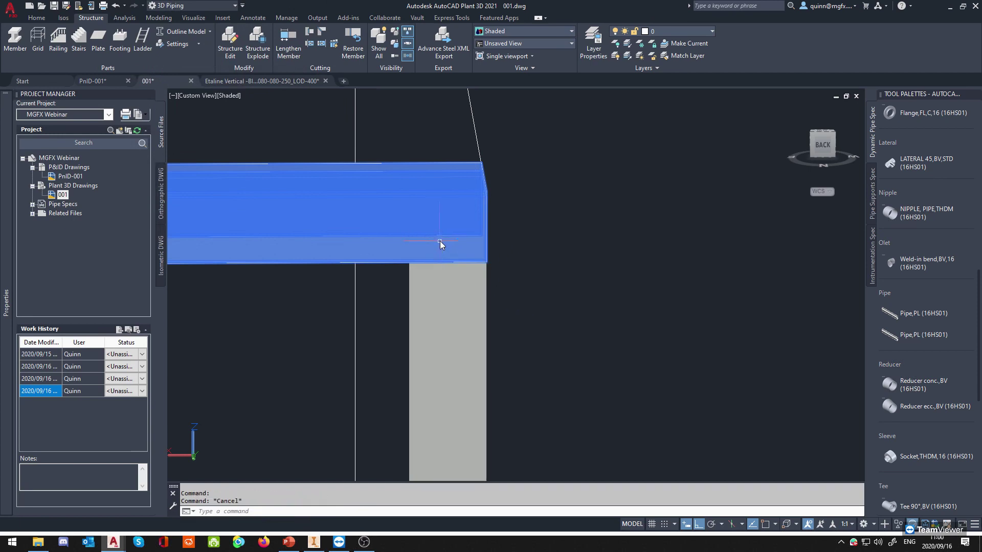
Undo the attempted member cuts at the corner of the beam and column.
{"action": "middle_click_drag", "start_coordinate": [489, 246], "coordinate": [492, 223], "text": "shift"}
{"action": "key", "text": "Escape"}
{"action": "key", "text": "ctrl+z"}
{"action": "key", "text": "ctrl+z"}
{"action": "key", "text": "ctrl+z"}
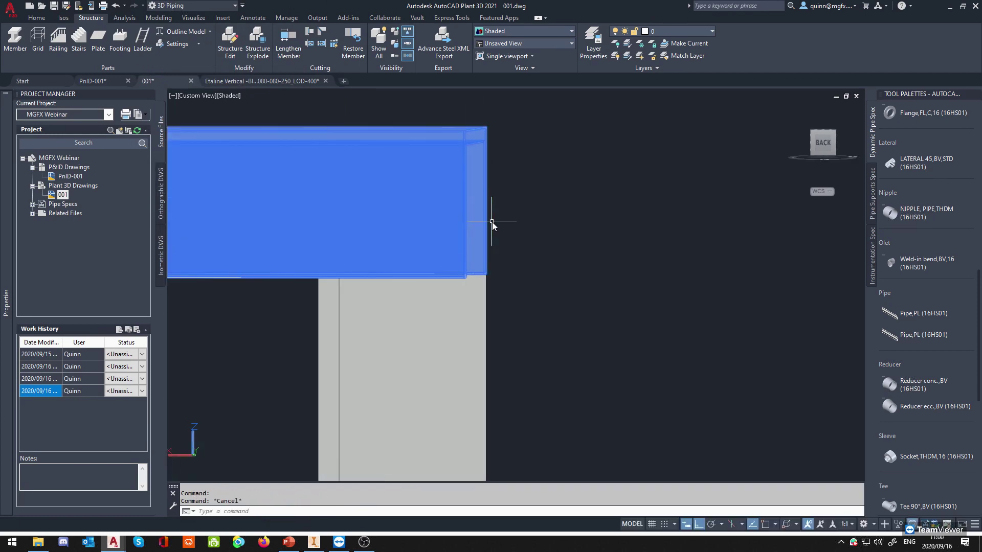
{"action": "key", "text": "ctrl+z"}
{"action": "key", "text": "ctrl+z"}
{"action": "key", "text": "ctrl+z"}
{"action": "key", "text": "ctrl+z"}
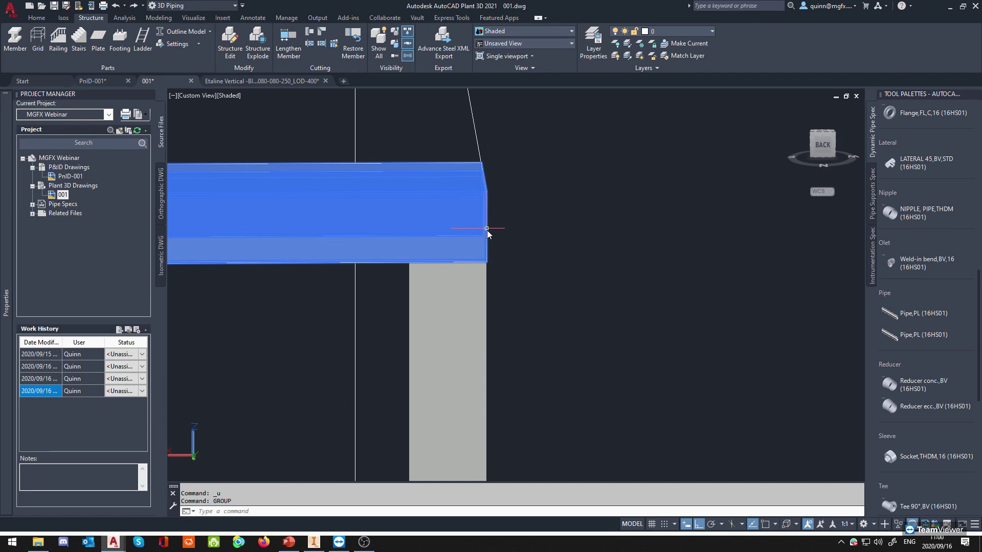
{"action": "key", "text": "ctrl+z"}
Retry the structural member cut between the horizontal beam and the column at their upper corner.
{"action": "middle_click_drag", "start_coordinate": [401, 315], "coordinate": [606, 282], "text": "shift"}
{"action": "middle_click_drag", "start_coordinate": [562, 381], "coordinate": [516, 162]}
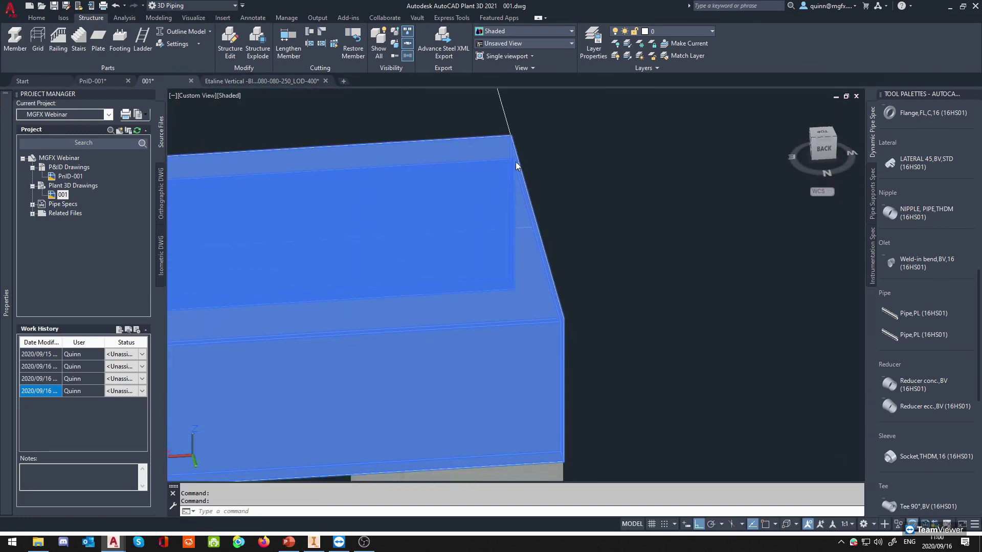
{"action": "key", "text": "Escape"}
{"action": "scroll", "coordinate": [530, 209], "scroll_direction": "down", "scroll_amount": 4}
{"action": "middle_click_drag", "start_coordinate": [551, 278], "coordinate": [577, 240], "text": "shift"}
{"action": "key", "text": "Escape"}
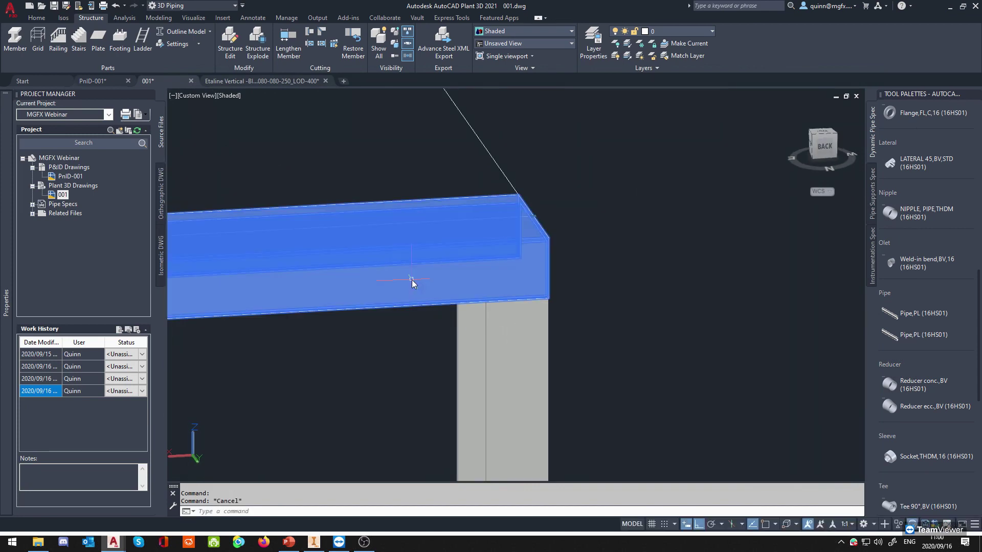
{"action": "left_click", "coordinate": [310, 32]}
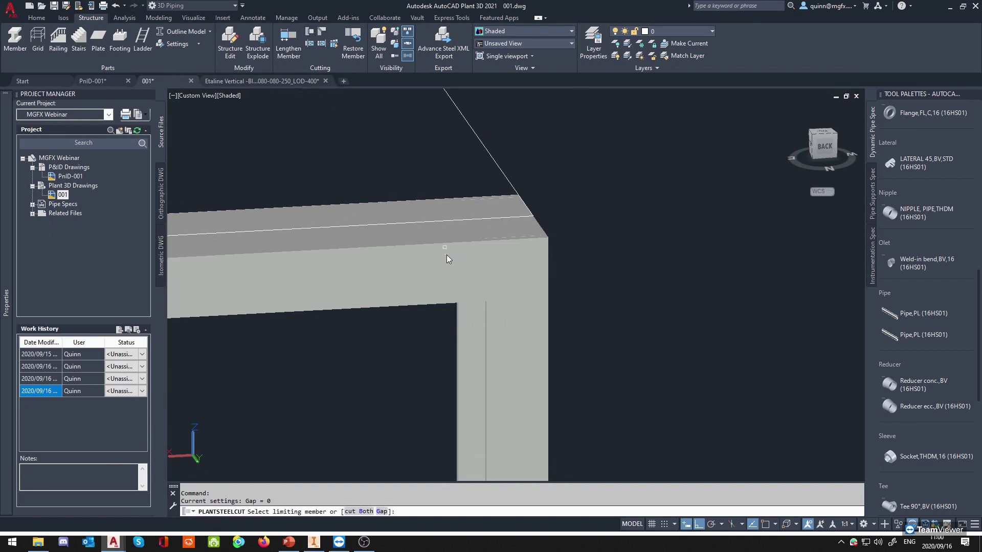
{"action": "left_click", "coordinate": [509, 323]}
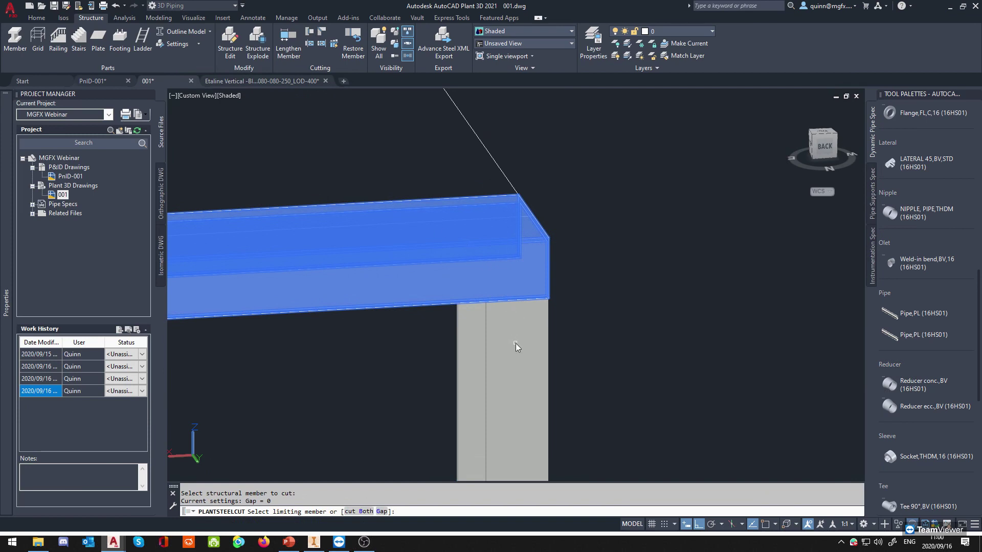
{"action": "key", "text": "Escape"}
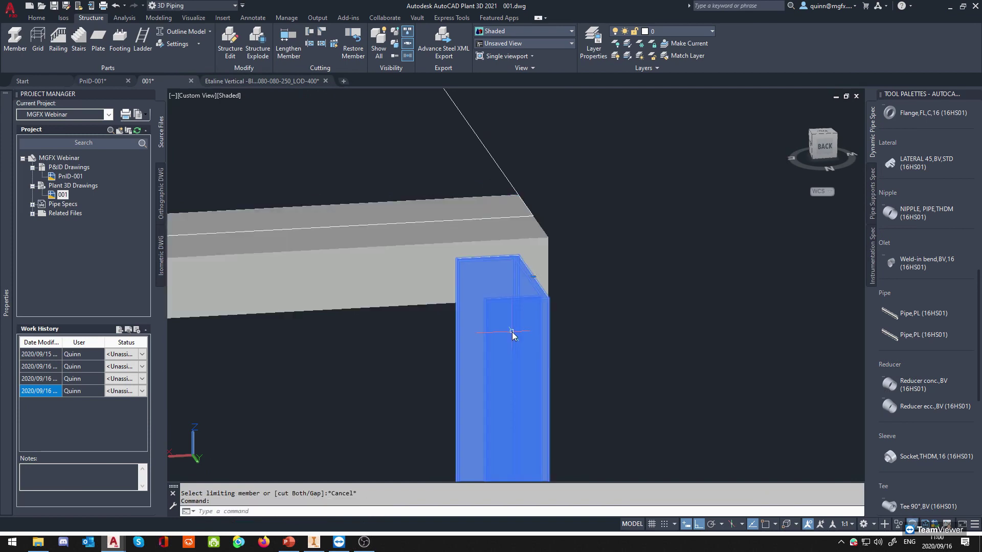
Undo the latest member cut and the move made before it.
{"action": "key", "text": "ctrl+z"}
{"action": "scroll", "coordinate": [501, 280], "scroll_direction": "up", "scroll_amount": 1}
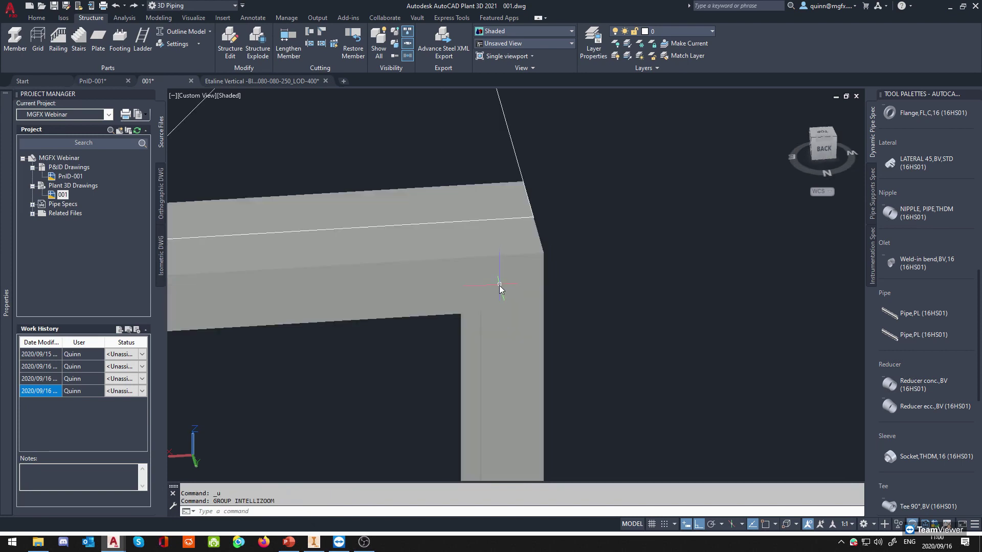
{"action": "key", "text": "ctrl+z"}
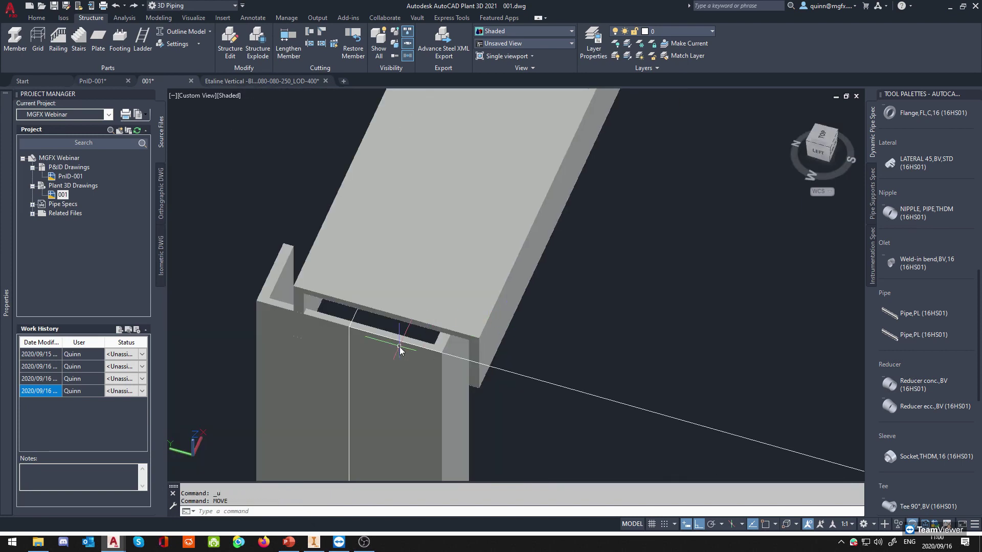
Miter the horizontal beam and the column with a bisector cut at their upper corner.
{"action": "middle_click_drag", "start_coordinate": [373, 353], "coordinate": [560, 273], "text": "shift"}
{"action": "middle_click_drag", "start_coordinate": [532, 383], "coordinate": [551, 185]}
{"action": "scroll", "coordinate": [550, 185], "scroll_direction": "down", "scroll_amount": 2}
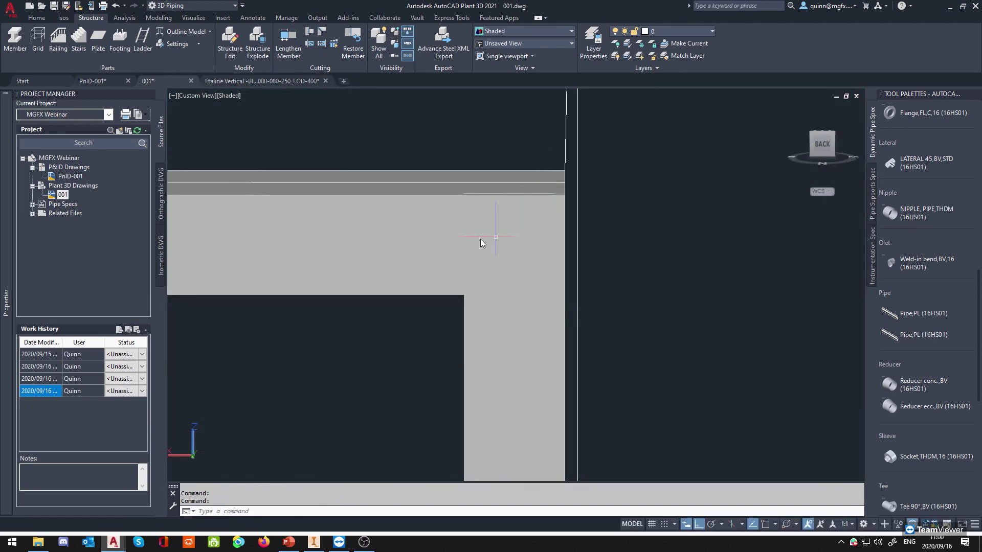
{"action": "left_click", "coordinate": [481, 239]}
{"action": "key", "text": "Escape"}
{"action": "left_click", "coordinate": [317, 31]}
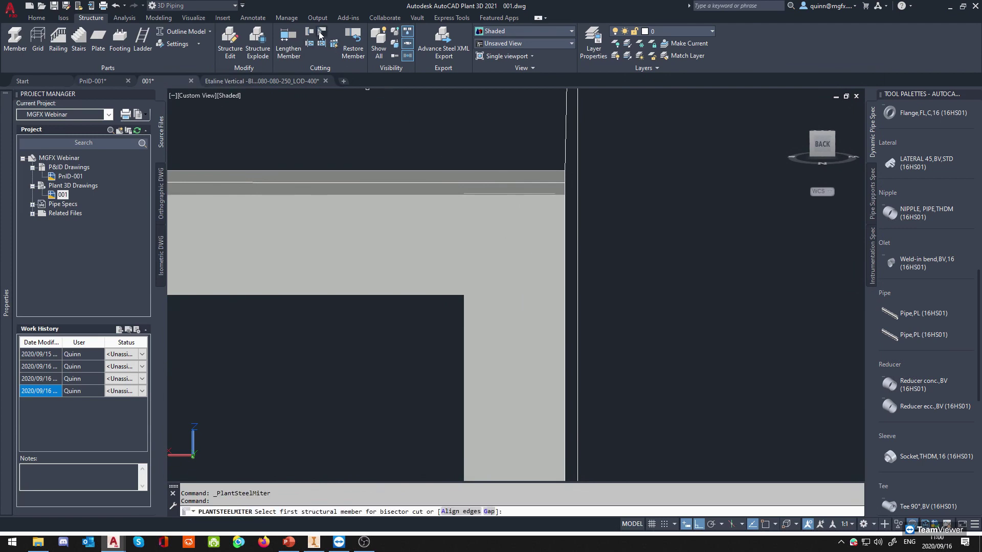
{"action": "left_click", "coordinate": [391, 230]}
{"action": "left_click", "coordinate": [517, 356]}
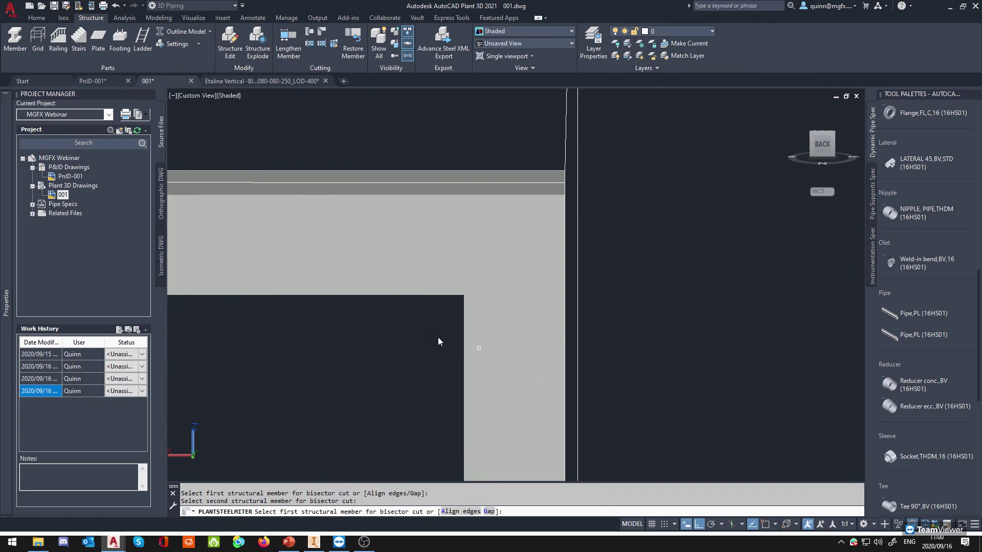
{"action": "left_click", "coordinate": [426, 261]}
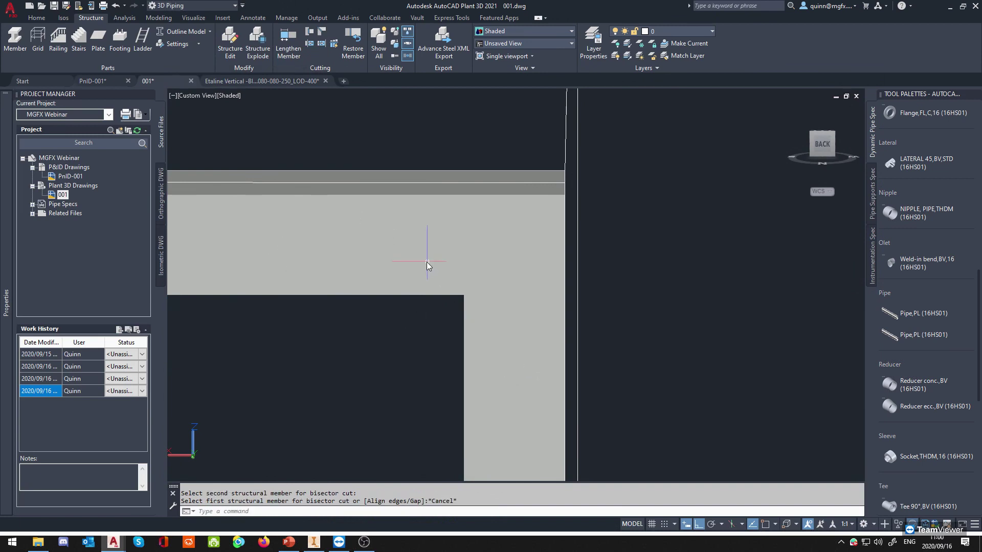
{"action": "left_click", "coordinate": [514, 338]}
{"action": "key", "text": "Escape"}
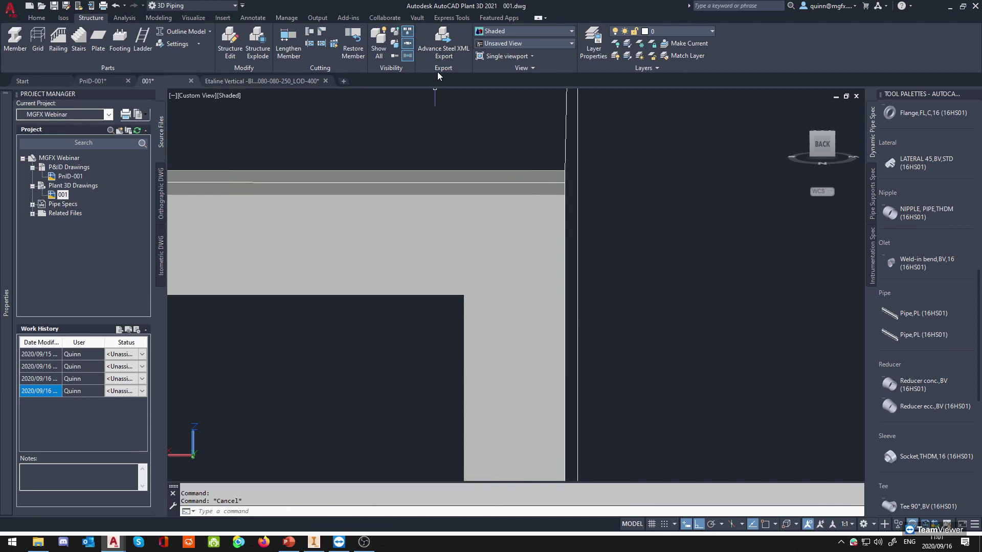
Start an Advance Steel XML export and select the horizontal beam and the column as its objects.
{"action": "middle_click_drag", "start_coordinate": [397, 100], "coordinate": [417, 106], "text": "shift"}
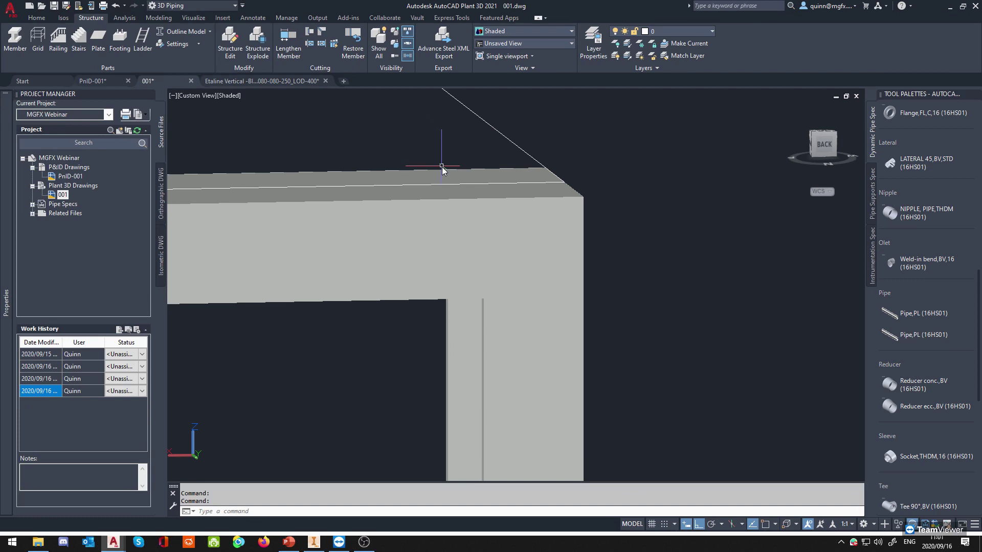
{"action": "mouse_move", "coordinate": [441, 170]}
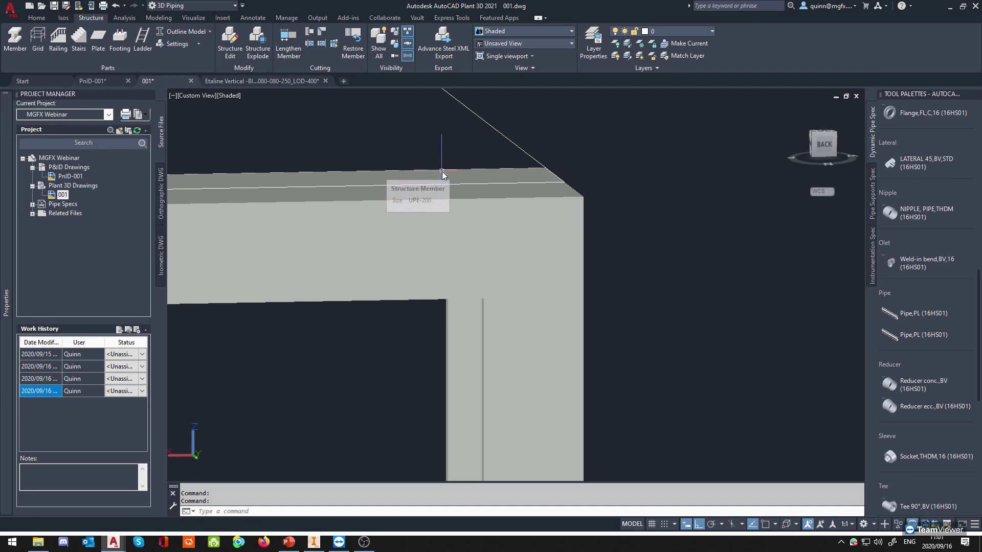
{"action": "left_click", "coordinate": [455, 49]}
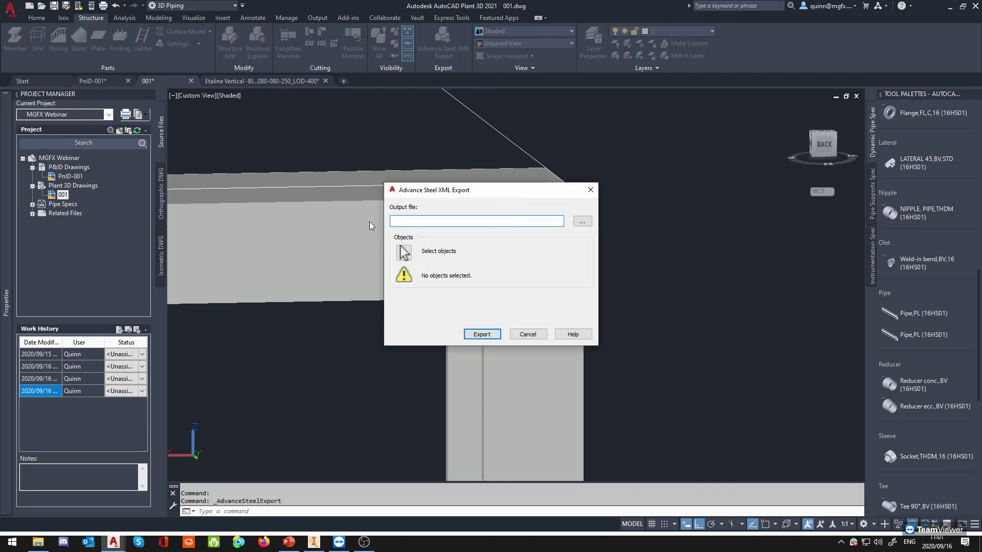
{"action": "left_click", "coordinate": [404, 252]}
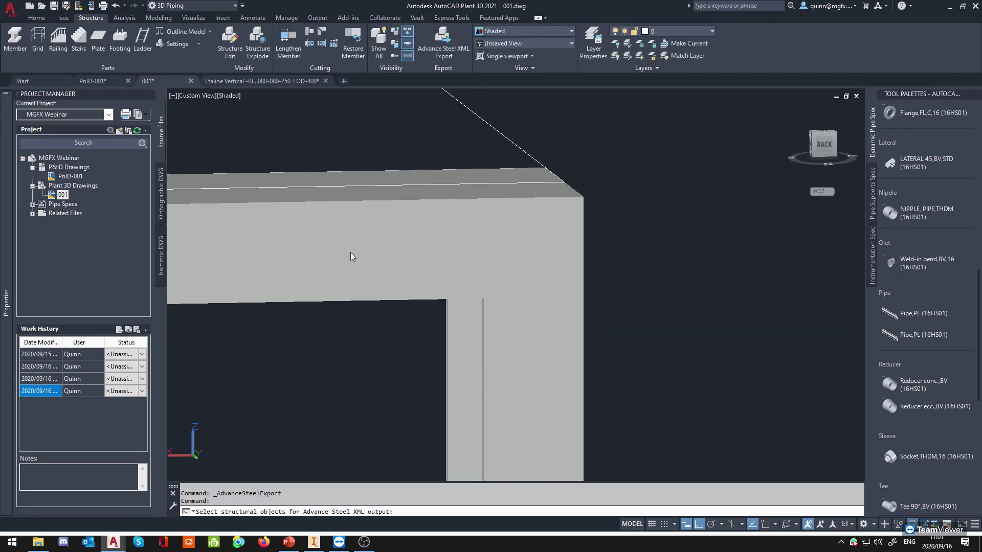
{"action": "left_click", "coordinate": [418, 259]}
{"action": "left_click", "coordinate": [508, 294]}
{"action": "key", "text": "Return"}
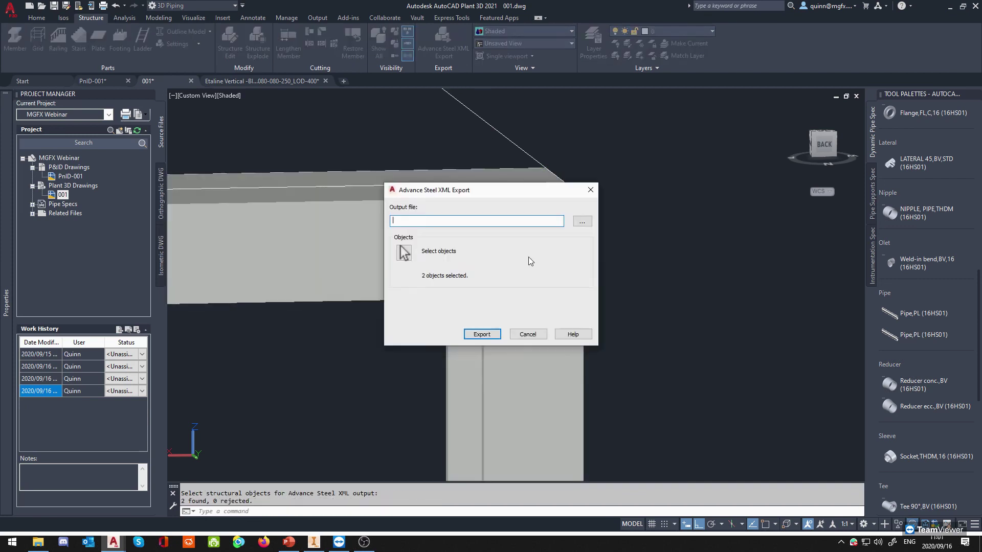
Name the output file TESY in the Plant 3D Models folder and export the selected members to Advance Steel XML.
{"action": "left_click", "coordinate": [582, 222]}
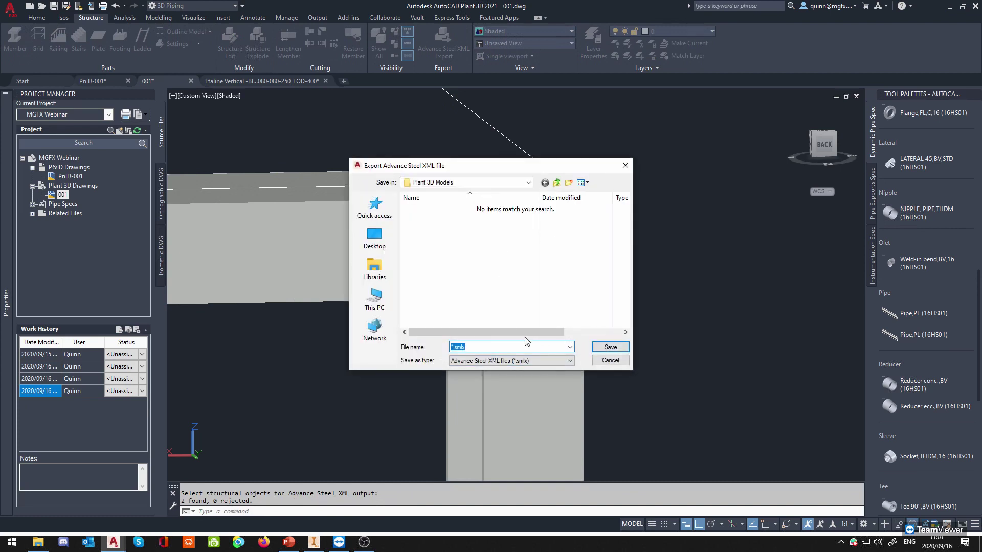
{"action": "type", "text": "TESD"}
{"action": "left_click", "coordinate": [611, 346]}
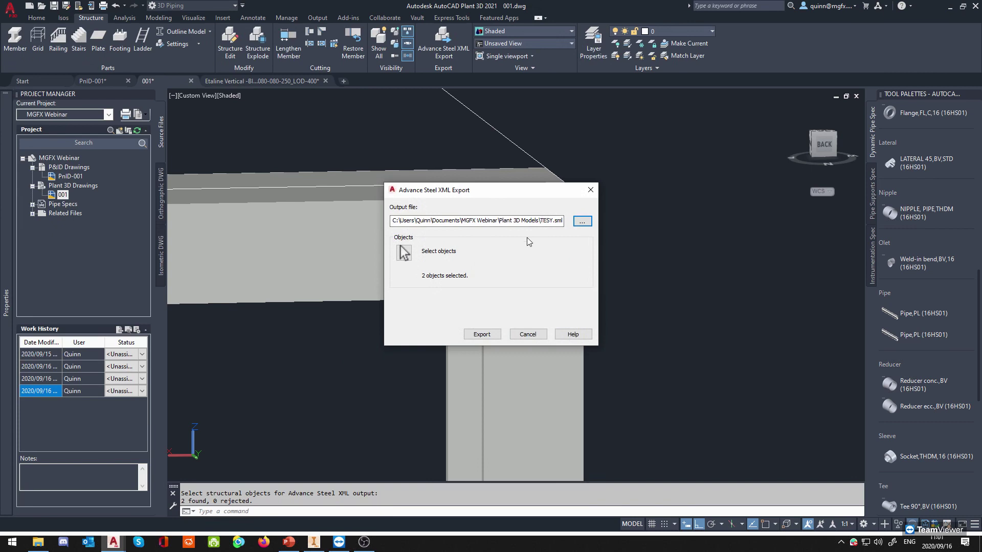
{"action": "left_click", "coordinate": [495, 333]}
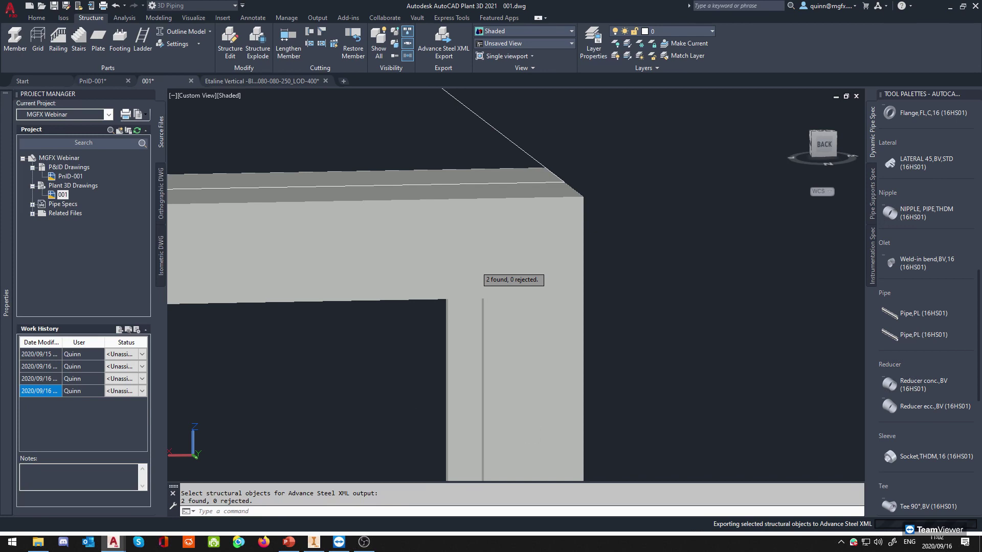
Switch to PowerPoint and start the slide show at the "Outro and QA" slide.
{"action": "key", "text": "alt+Tab"}
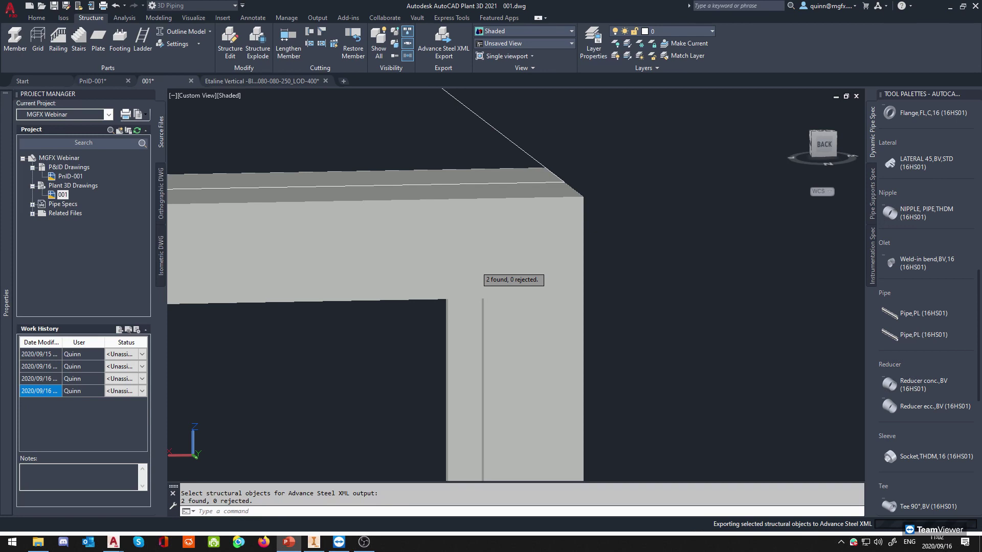
{"action": "key", "text": "shift+F5"}
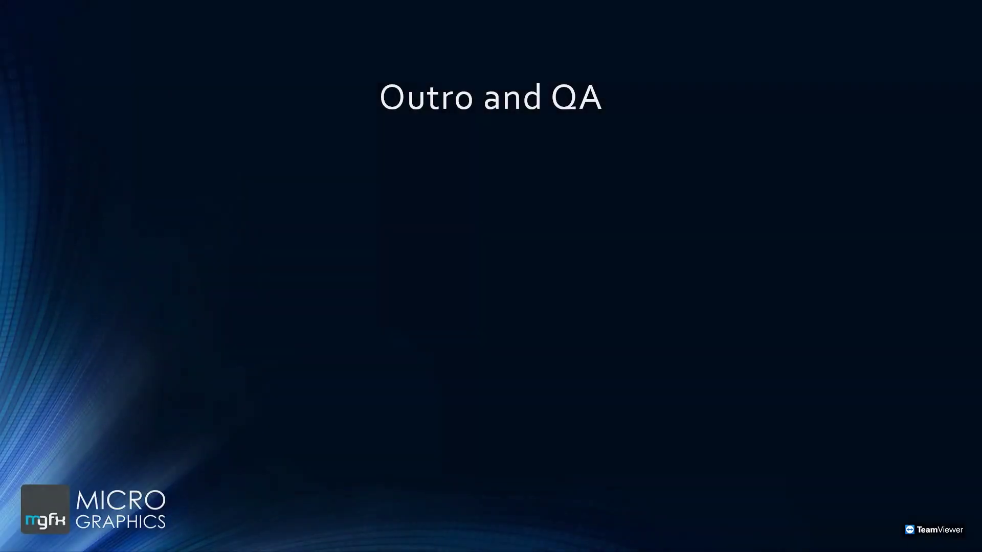